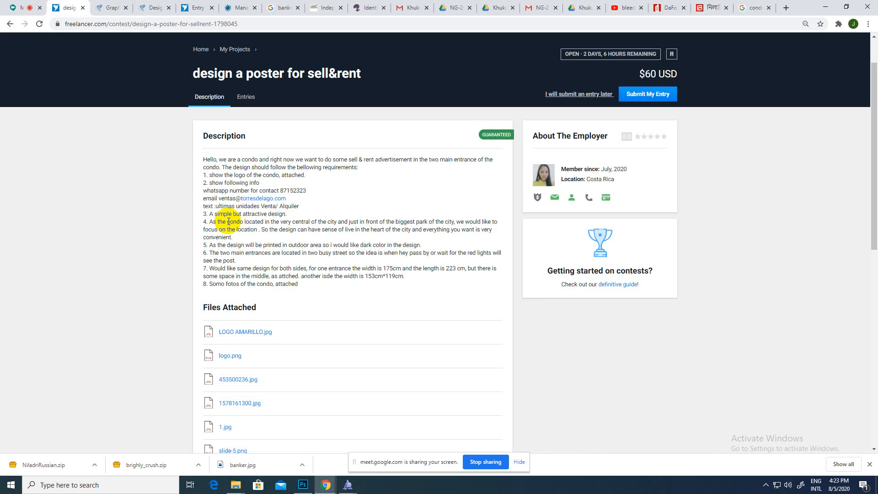
- Read the condo poster contest's requirements on Freelancer, checking the Google Meet call between readings
{"action": "left_click", "coordinate": [19, 7]}
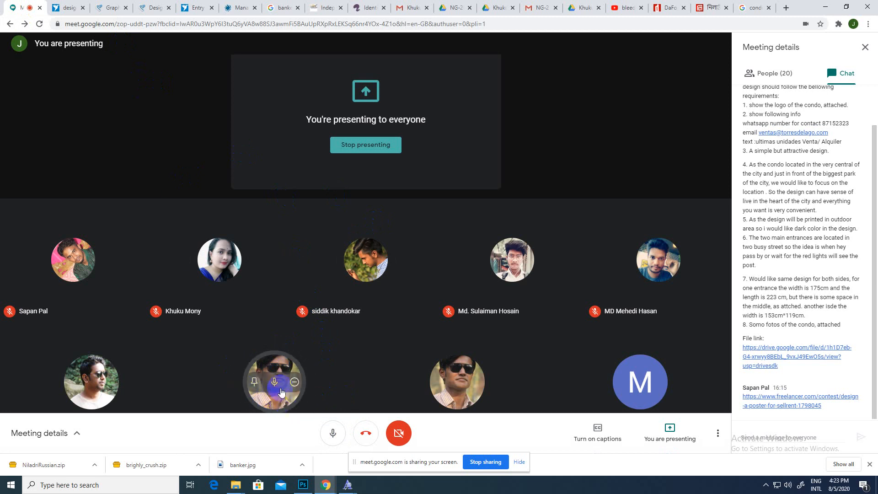
{"action": "left_click", "coordinate": [69, 7]}
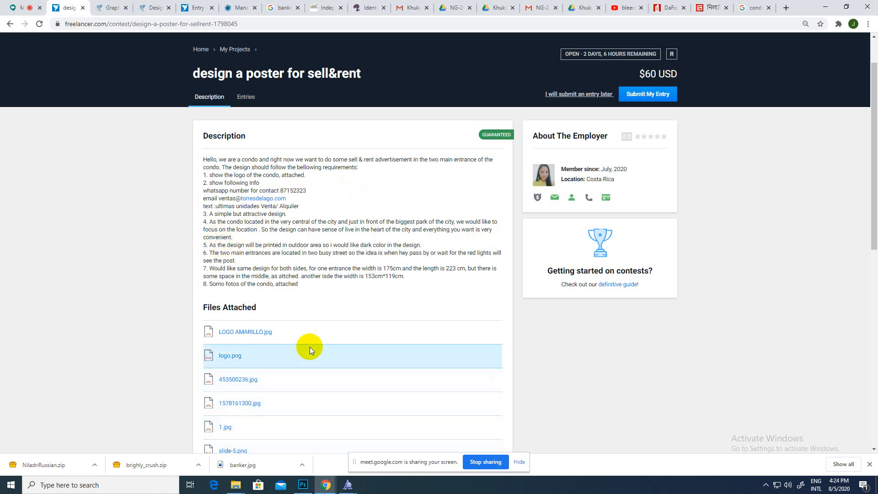
{"action": "left_click", "coordinate": [28, 8]}
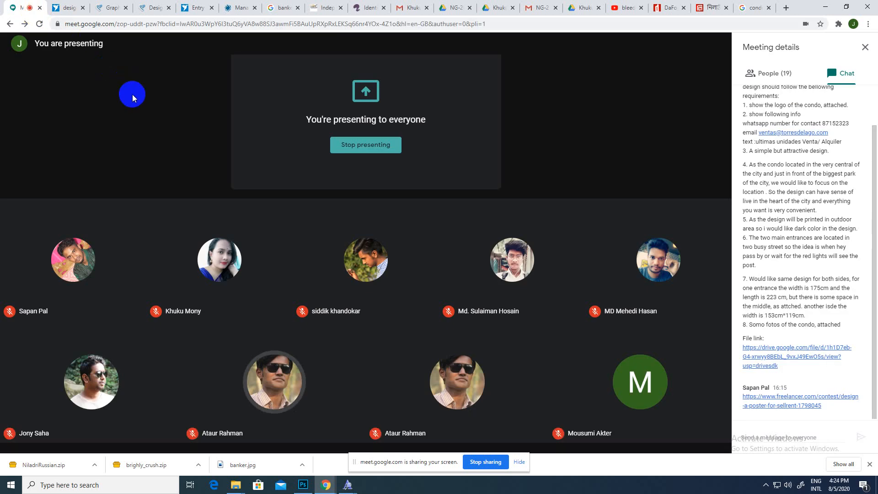
{"action": "left_click", "coordinate": [65, 9]}
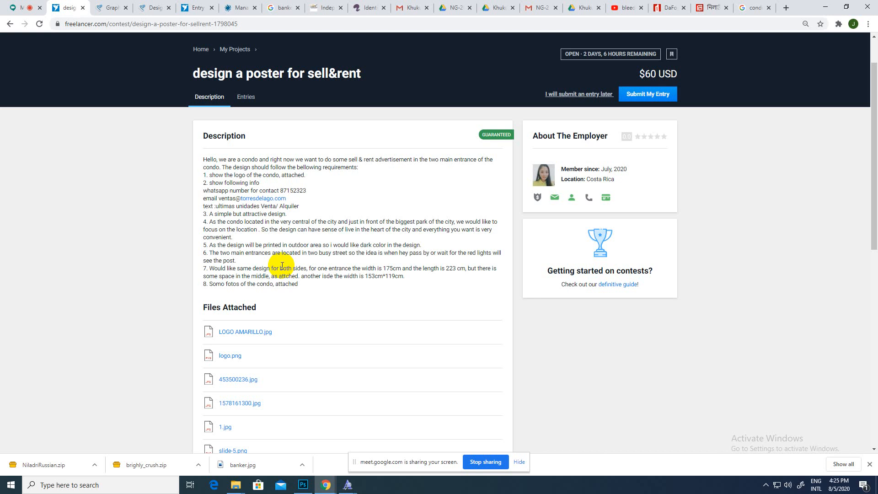
{"action": "left_click", "coordinate": [78, 90]}
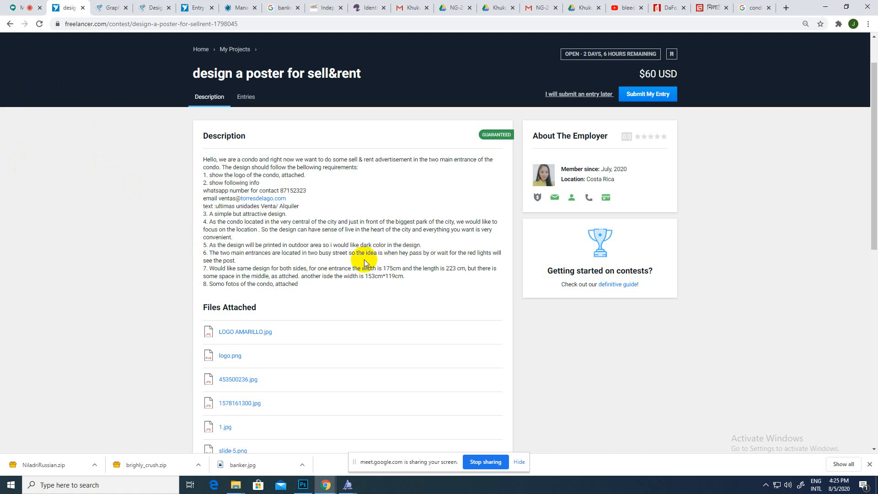
{"action": "left_click", "coordinate": [22, 8]}
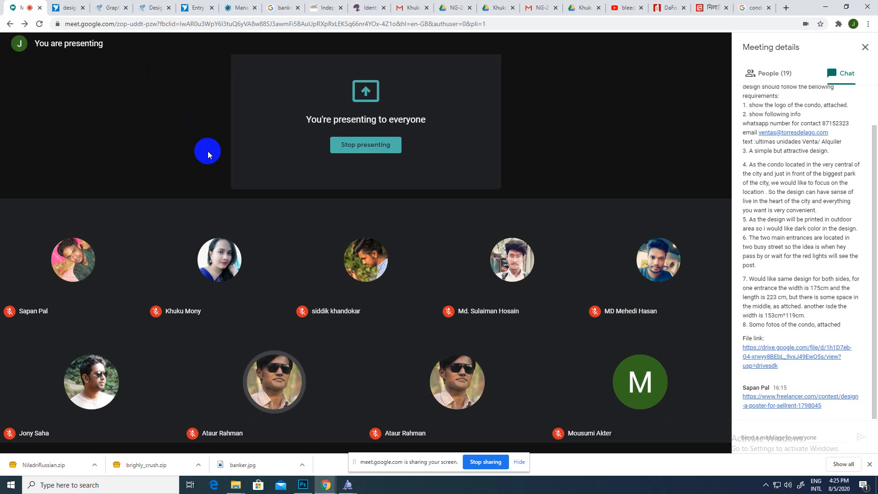
{"action": "left_click", "coordinate": [61, 9]}
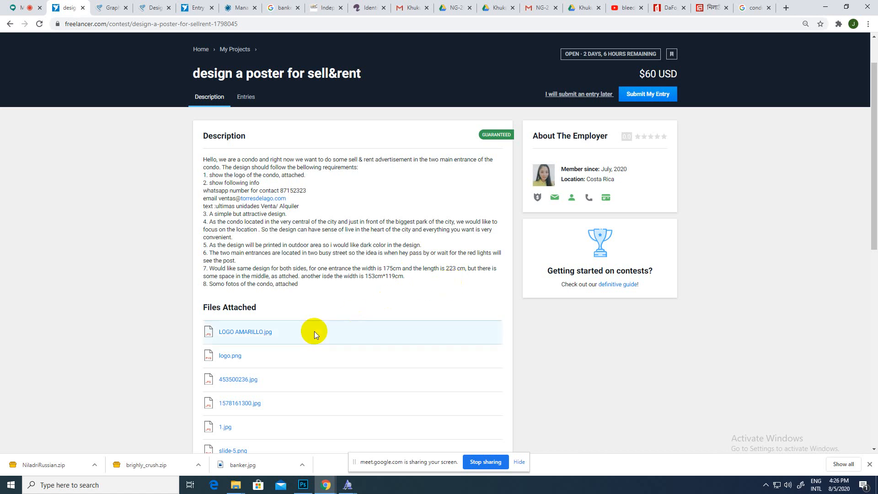
- Open the attached photo 453500236.jpg, examine the outlined entrance door area from top to bottom, and close the preview
{"action": "scroll", "coordinate": [292, 347], "scroll_direction": "down", "scroll_amount": 1}
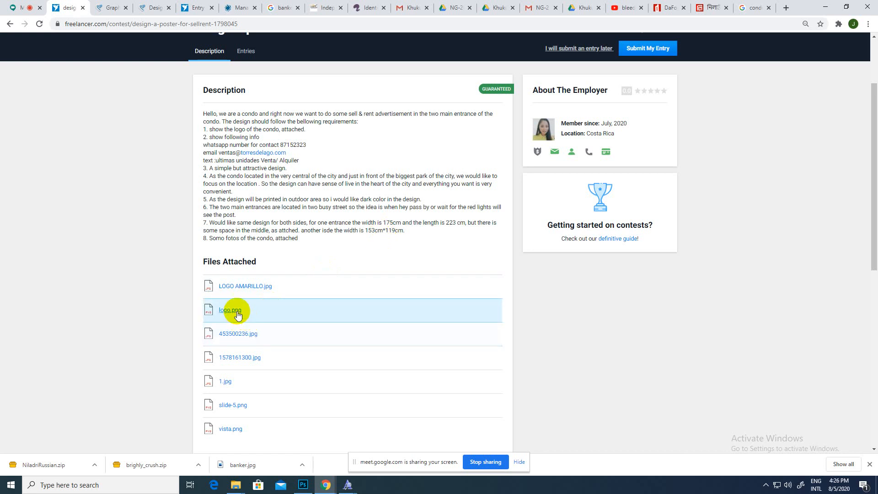
{"action": "left_click", "coordinate": [235, 334]}
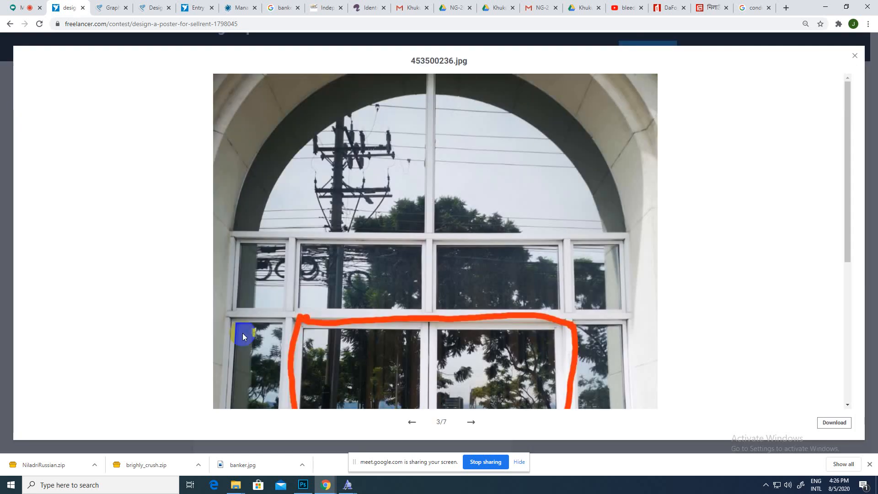
{"action": "scroll", "coordinate": [293, 320], "scroll_direction": "down", "scroll_amount": 10}
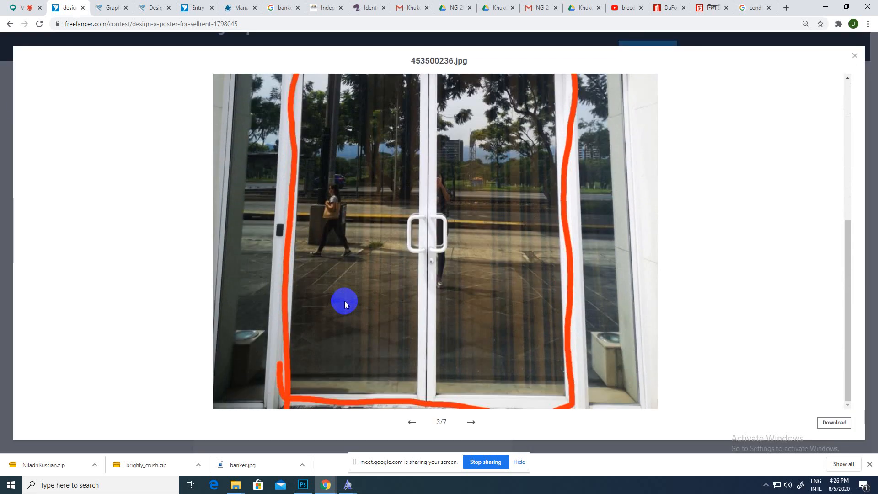
{"action": "scroll", "coordinate": [345, 301], "scroll_direction": "up", "scroll_amount": 10}
{"action": "scroll", "coordinate": [345, 301], "scroll_direction": "down", "scroll_amount": 10}
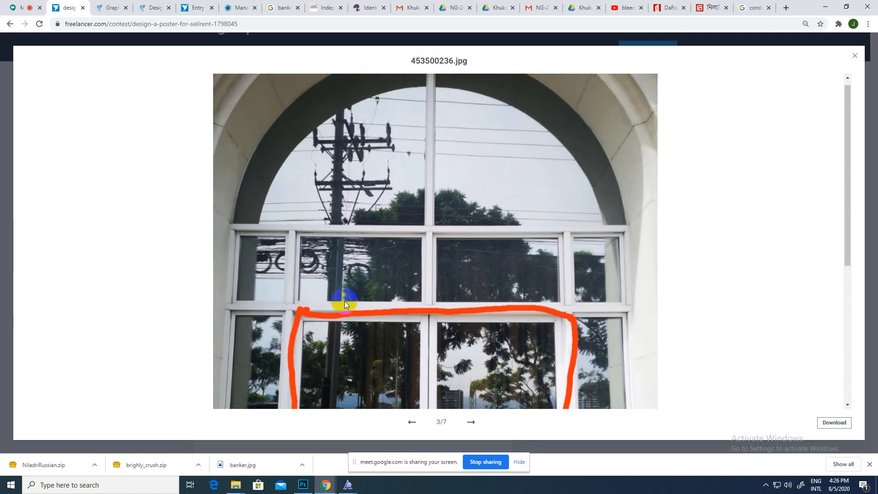
{"action": "scroll", "coordinate": [344, 301], "scroll_direction": "up", "scroll_amount": 10}
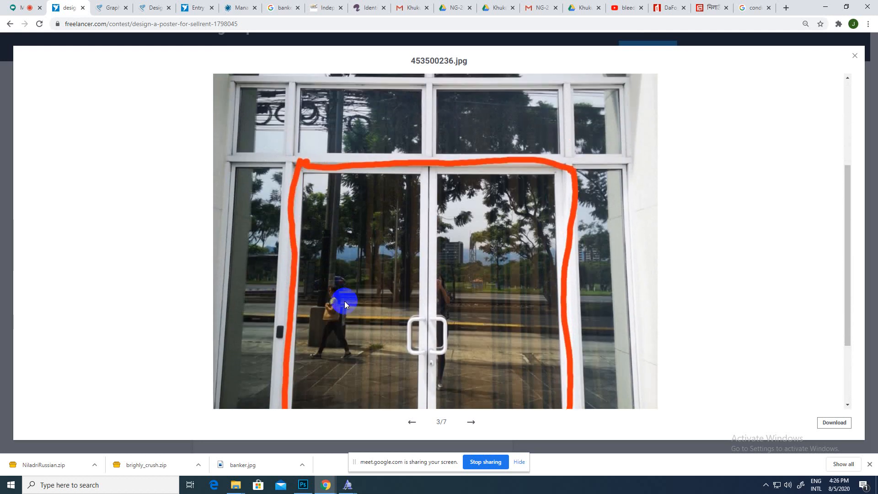
{"action": "scroll", "coordinate": [344, 301], "scroll_direction": "down", "scroll_amount": 10}
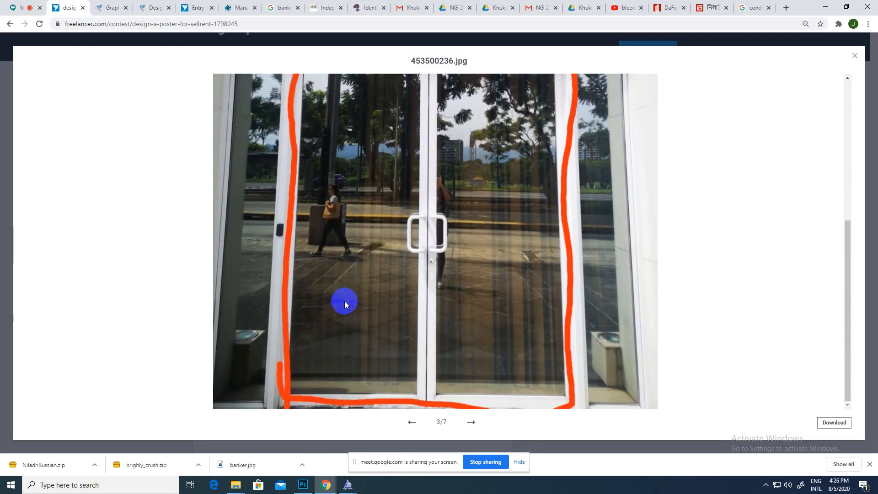
{"action": "scroll", "coordinate": [344, 301], "scroll_direction": "up", "scroll_amount": 10}
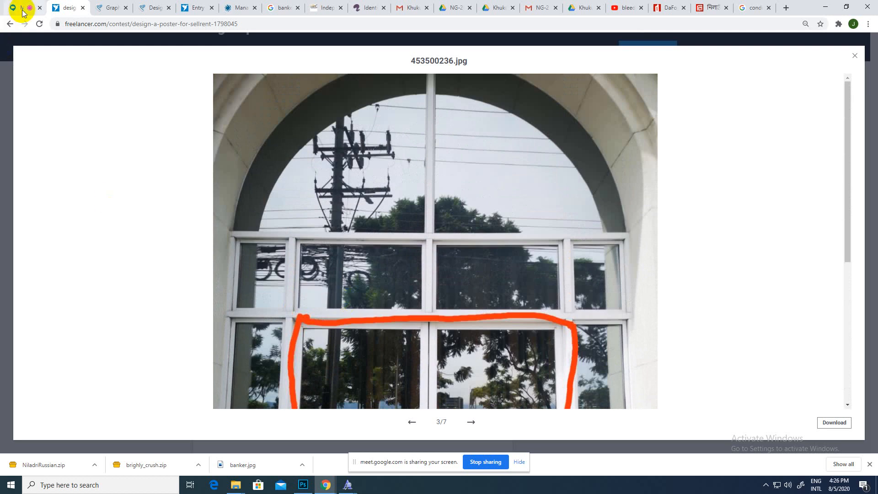
{"action": "left_click", "coordinate": [7, 68]}
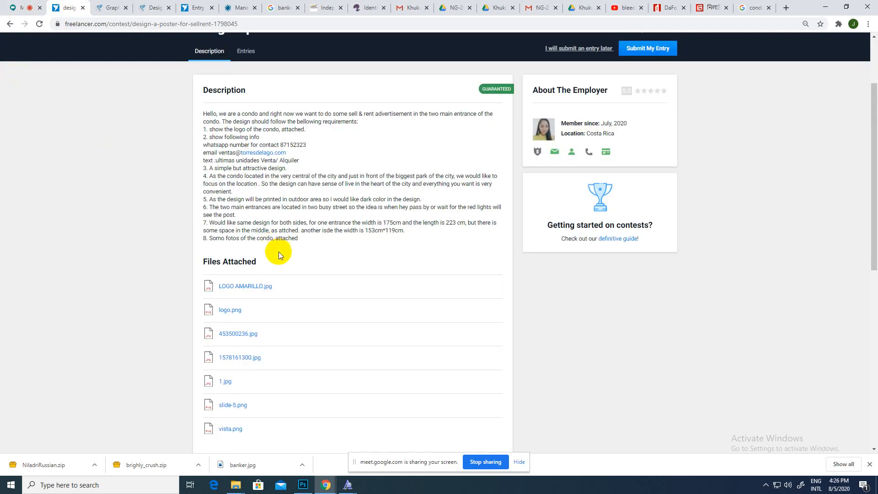
- Open the attached photo 1578161300.jpg, examine the second entrance's existing window poster, and close the preview
{"action": "scroll", "coordinate": [235, 309], "scroll_direction": "down", "scroll_amount": 1}
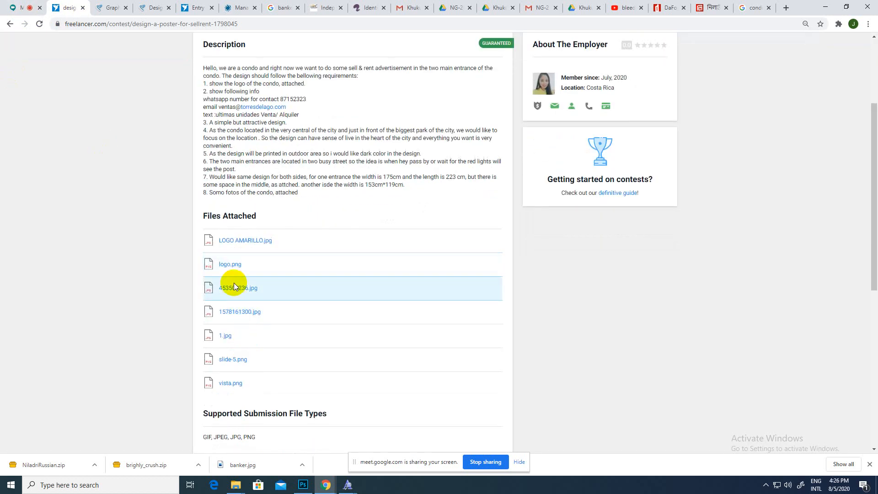
{"action": "left_click", "coordinate": [240, 313]}
{"action": "scroll", "coordinate": [256, 284], "scroll_direction": "down", "scroll_amount": 2}
{"action": "scroll", "coordinate": [256, 284], "scroll_direction": "up", "scroll_amount": 2}
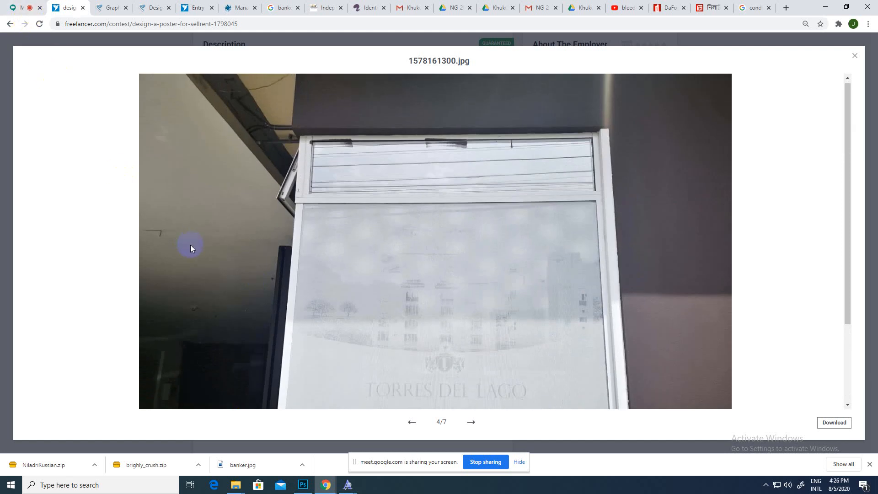
{"action": "scroll", "coordinate": [190, 245], "scroll_direction": "down", "scroll_amount": 2}
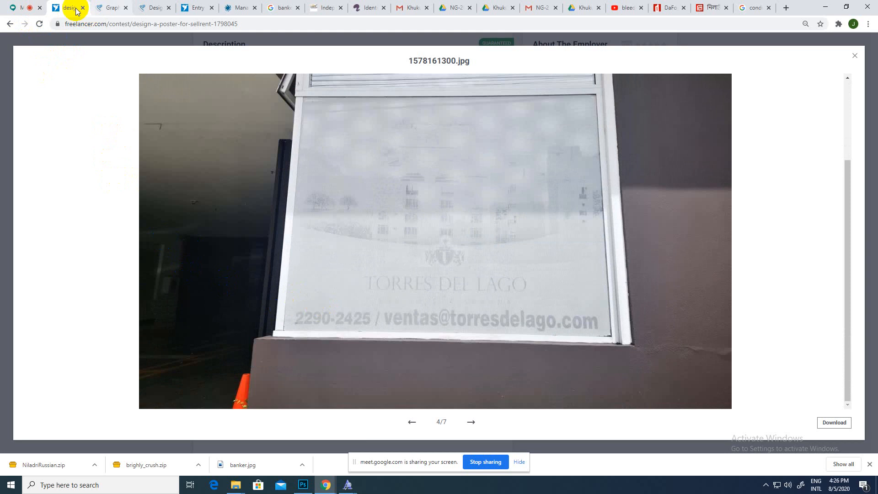
{"action": "left_click", "coordinate": [11, 98]}
- Reread the size requirements and compare them with the double door and its handles in 453500236.jpg, then close the photo
{"action": "scroll", "coordinate": [293, 242], "scroll_direction": "up", "scroll_amount": 1}
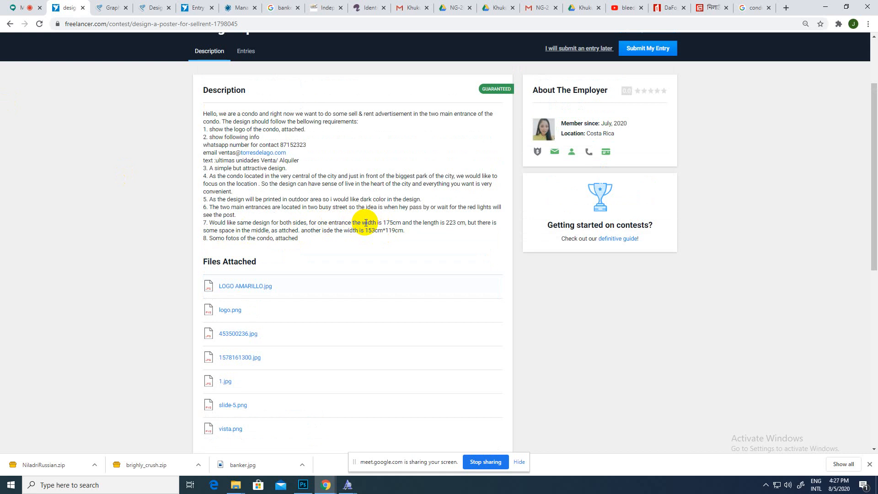
{"action": "scroll", "coordinate": [228, 258], "scroll_direction": "down", "scroll_amount": 2}
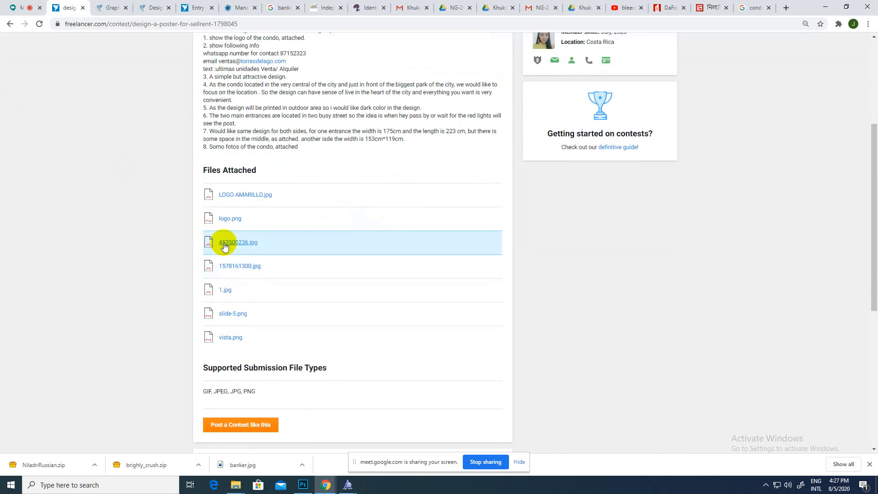
{"action": "left_click", "coordinate": [224, 246]}
{"action": "scroll", "coordinate": [350, 265], "scroll_direction": "down", "scroll_amount": 3}
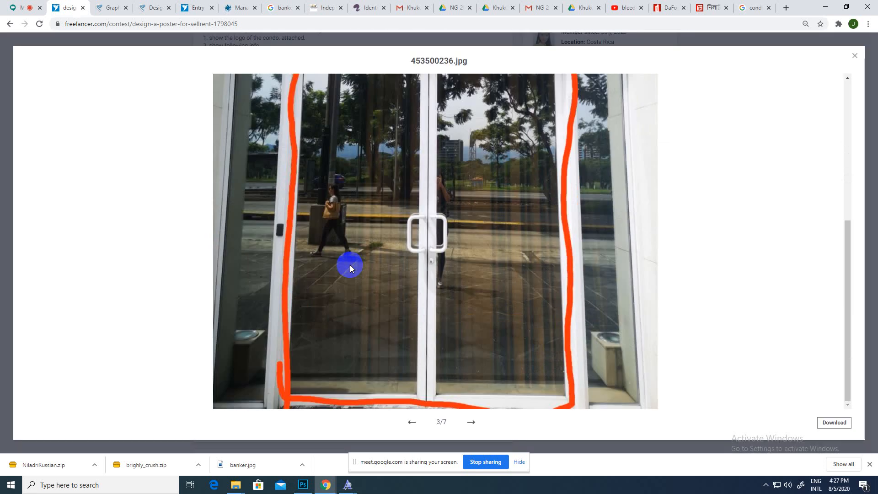
{"action": "scroll", "coordinate": [351, 247], "scroll_direction": "up", "scroll_amount": 3}
{"action": "scroll", "coordinate": [408, 327], "scroll_direction": "down", "scroll_amount": 3}
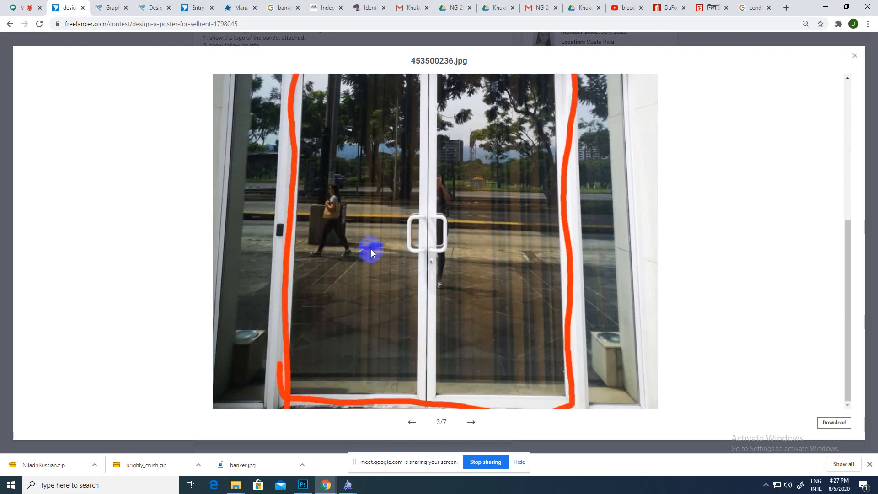
{"action": "scroll", "coordinate": [349, 182], "scroll_direction": "up", "scroll_amount": 1}
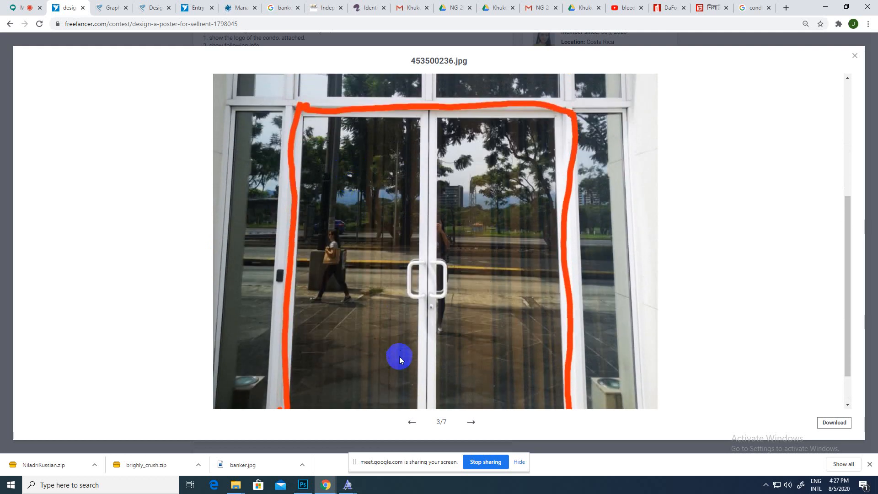
{"action": "scroll", "coordinate": [431, 216], "scroll_direction": "up", "scroll_amount": 1}
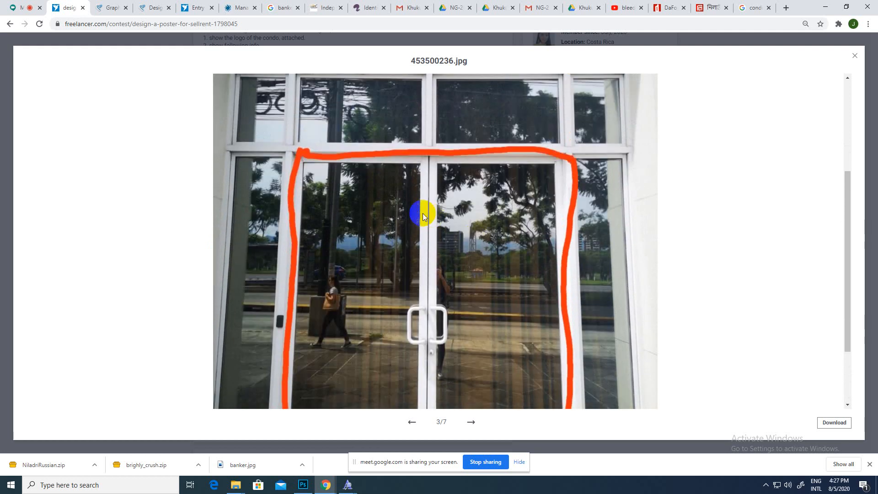
{"action": "scroll", "coordinate": [423, 213], "scroll_direction": "down", "scroll_amount": 2}
{"action": "left_click", "coordinate": [153, 182]}
- Look over the whole contest brief, then display the contest's entries and browse the submitted and rejected posters
{"action": "scroll", "coordinate": [307, 200], "scroll_direction": "up", "scroll_amount": 5}
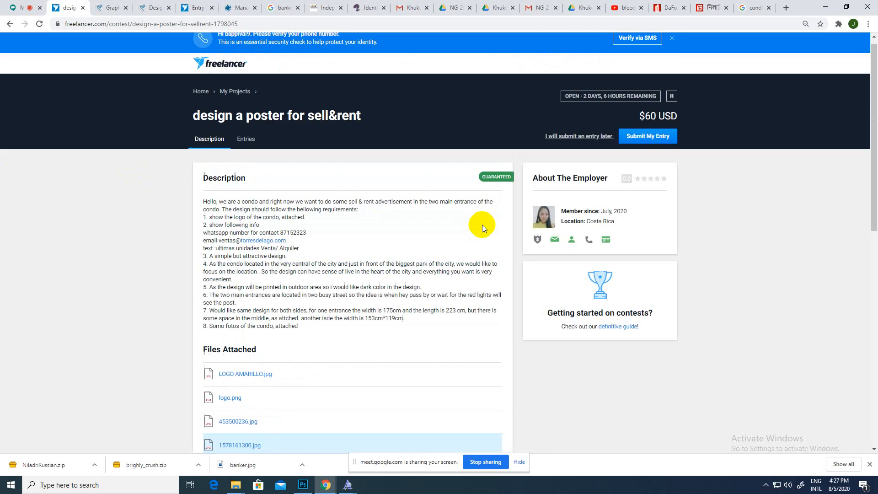
{"action": "scroll", "coordinate": [530, 231], "scroll_direction": "down", "scroll_amount": 8}
{"action": "scroll", "coordinate": [398, 236], "scroll_direction": "up", "scroll_amount": 1}
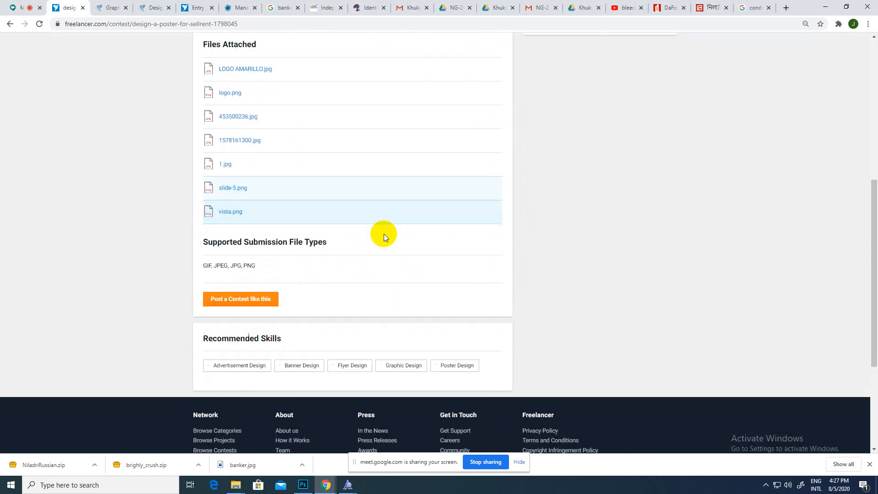
{"action": "scroll", "coordinate": [306, 291], "scroll_direction": "up", "scroll_amount": 7}
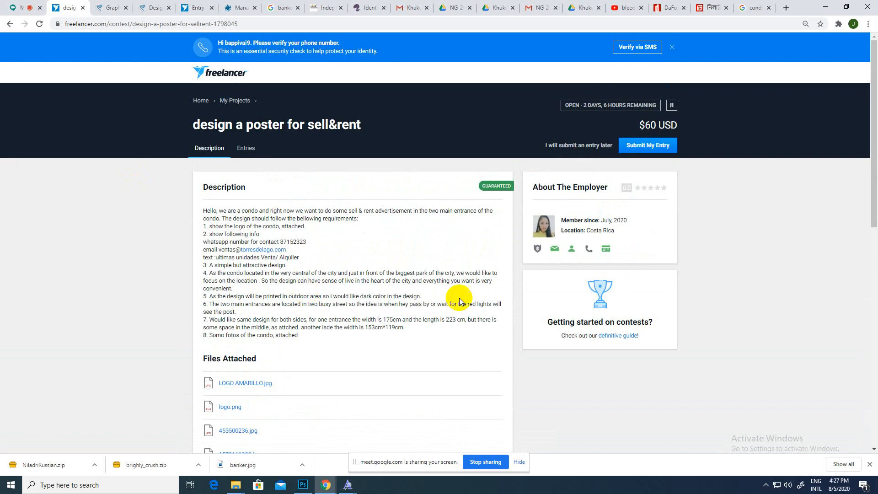
{"action": "left_click", "coordinate": [246, 148]}
{"action": "scroll", "coordinate": [456, 290], "scroll_direction": "down", "scroll_amount": 1}
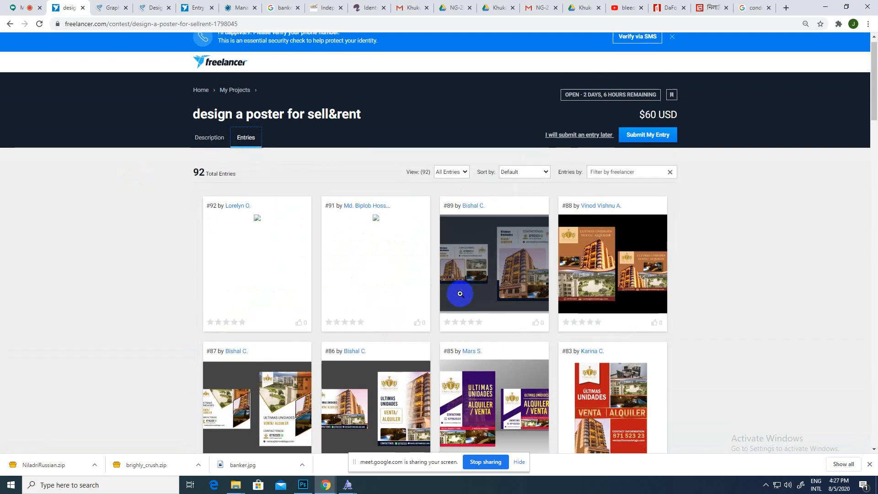
{"action": "scroll", "coordinate": [460, 293], "scroll_direction": "down", "scroll_amount": 1}
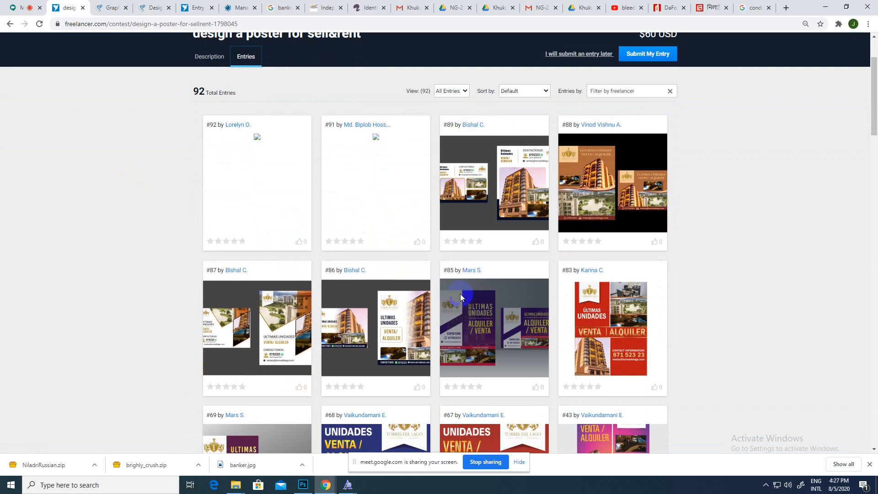
{"action": "scroll", "coordinate": [460, 294], "scroll_direction": "up", "scroll_amount": 2}
{"action": "scroll", "coordinate": [460, 294], "scroll_direction": "down", "scroll_amount": 6}
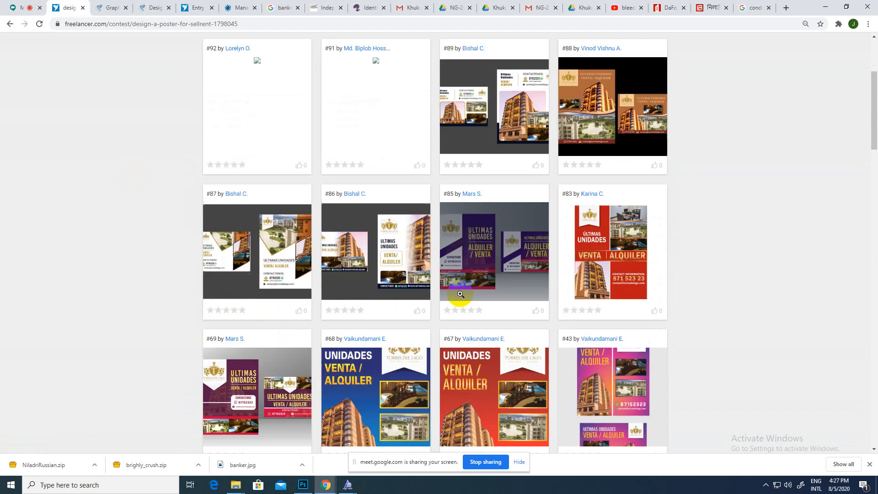
{"action": "scroll", "coordinate": [460, 294], "scroll_direction": "down", "scroll_amount": 2}
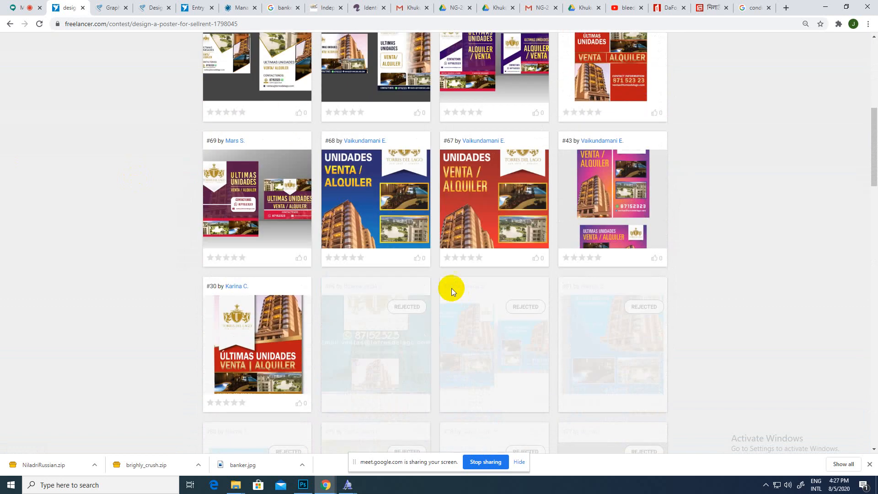
{"action": "scroll", "coordinate": [451, 288], "scroll_direction": "up", "scroll_amount": 8}
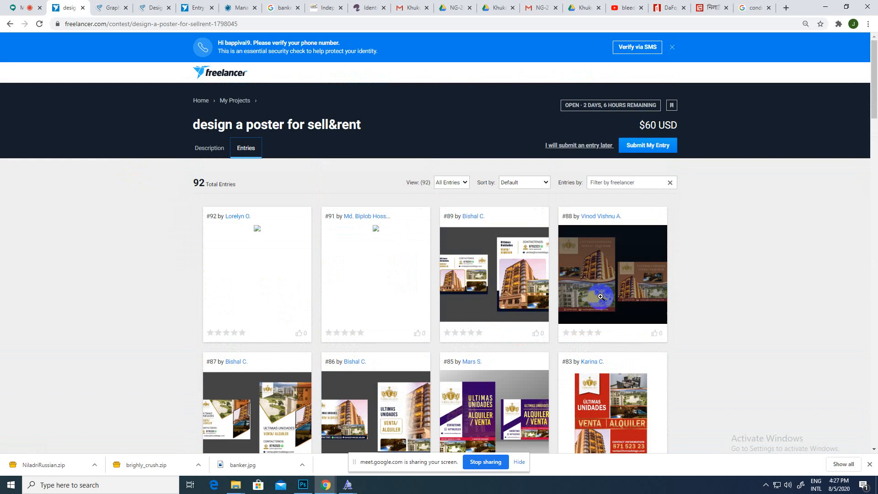
- View contest entry #89 at full size to examine its two poster layouts, then return to the entries list
{"action": "left_click", "coordinate": [521, 280]}
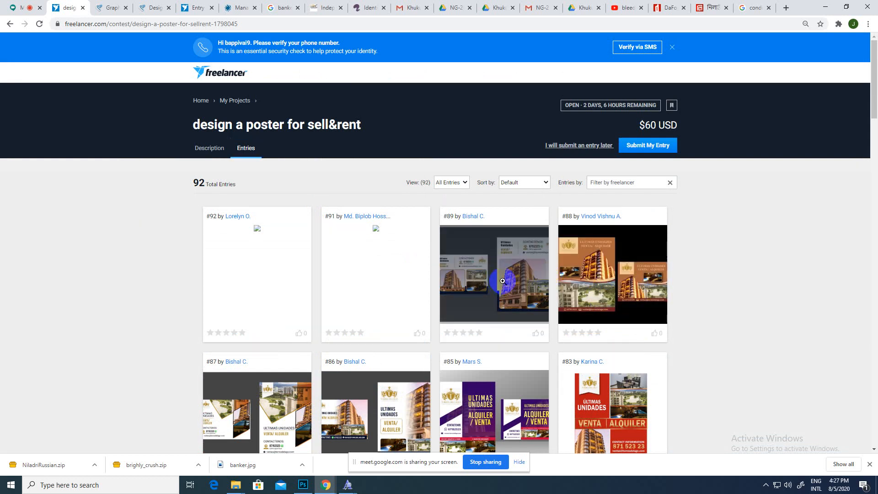
{"action": "left_click", "coordinate": [503, 281]}
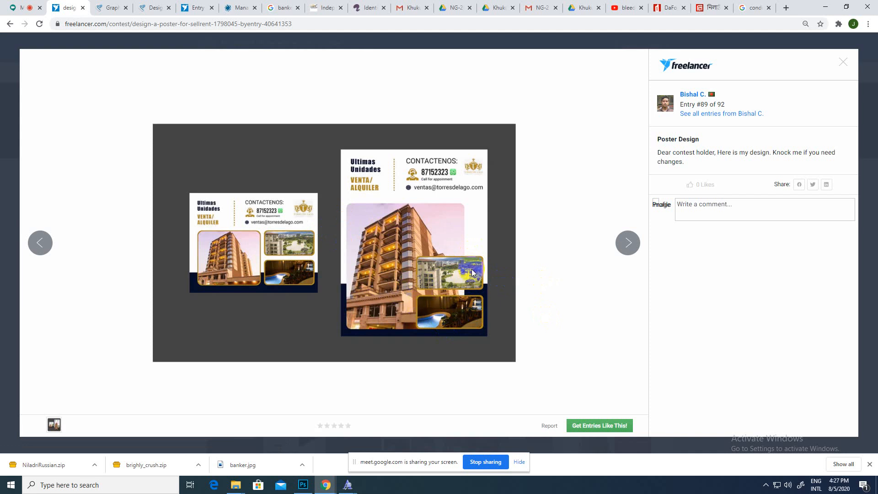
{"action": "left_click", "coordinate": [7, 136]}
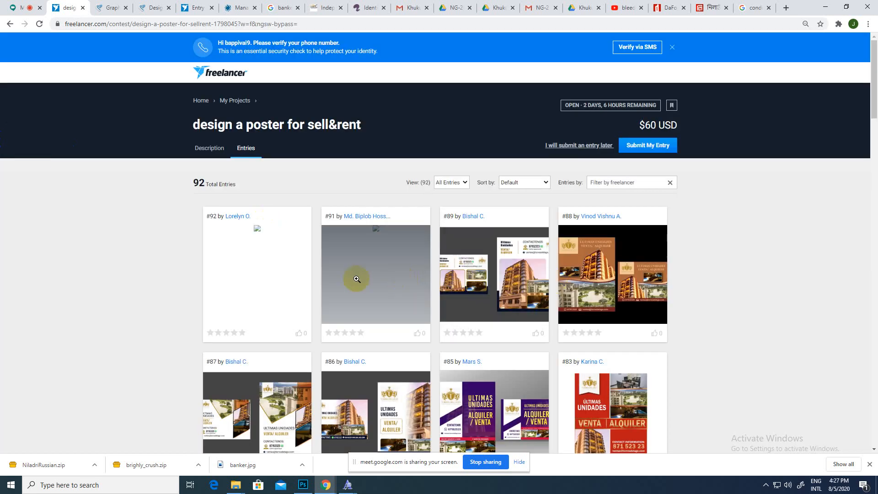
- Open contest entry #92 and examine its glass door mockup and its flat poster image
{"action": "left_click", "coordinate": [289, 278]}
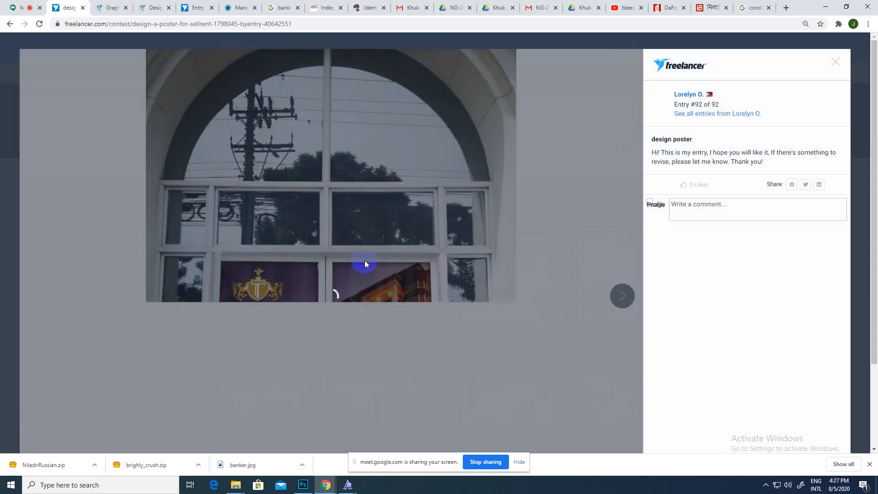
{"action": "scroll", "coordinate": [363, 262], "scroll_direction": "down", "scroll_amount": 1}
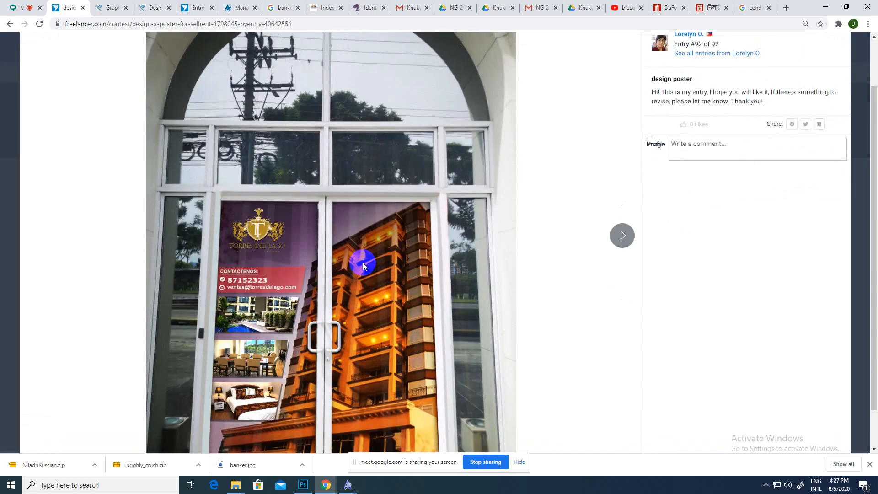
{"action": "scroll", "coordinate": [363, 263], "scroll_direction": "down", "scroll_amount": 1}
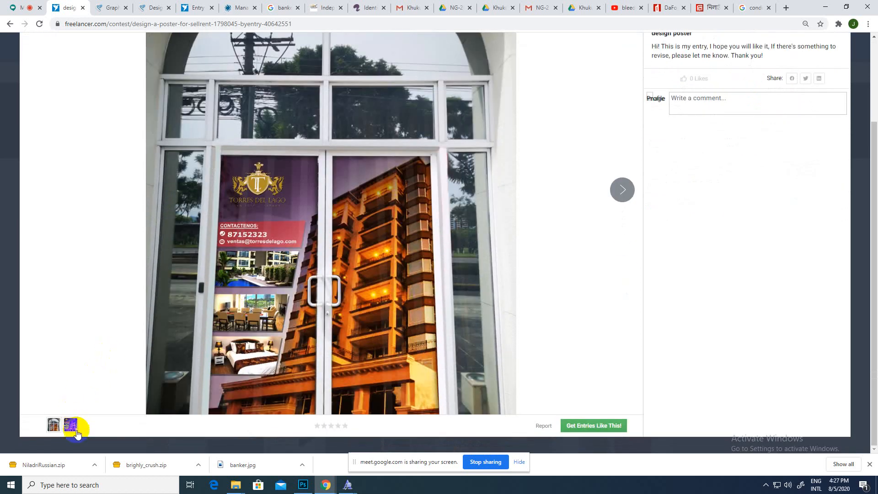
{"action": "left_click", "coordinate": [71, 425]}
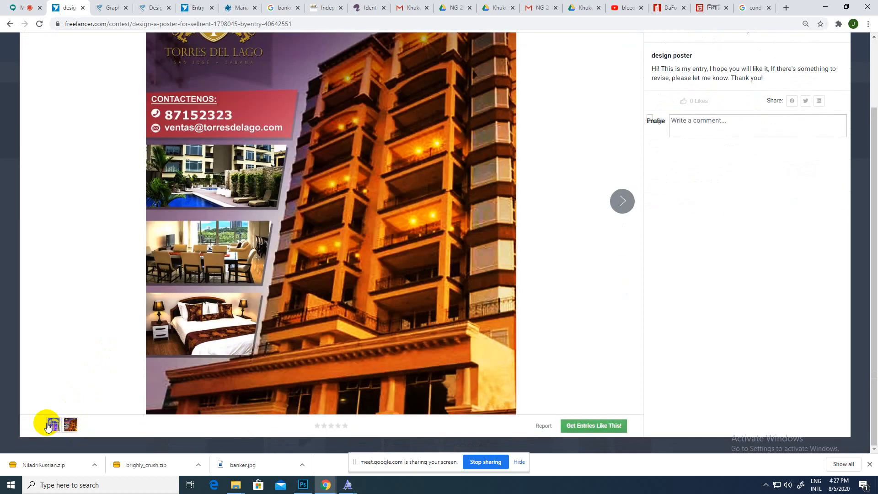
{"action": "scroll", "coordinate": [307, 308], "scroll_direction": "up", "scroll_amount": 1}
- Review entry #92's door mockup again from the arched window down to the doors, then return to the entries list
{"action": "left_click", "coordinate": [53, 422]}
{"action": "scroll", "coordinate": [280, 233], "scroll_direction": "down", "scroll_amount": 1}
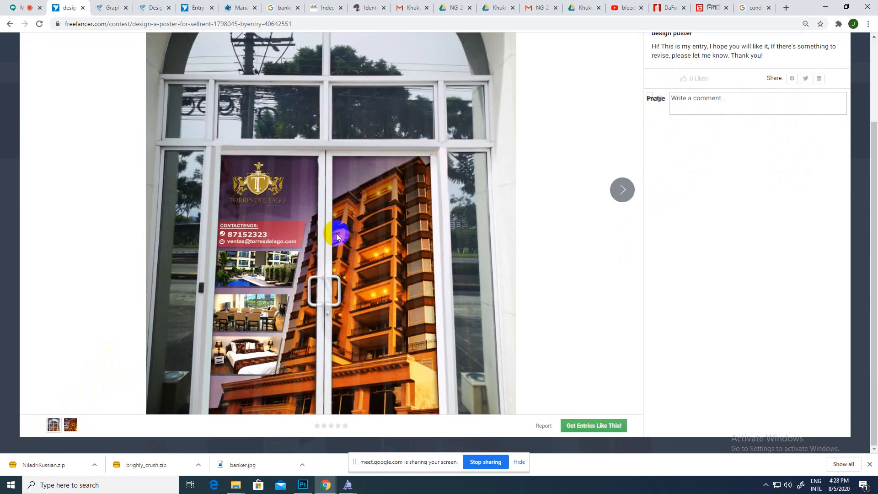
{"action": "scroll", "coordinate": [336, 234], "scroll_direction": "up", "scroll_amount": 2}
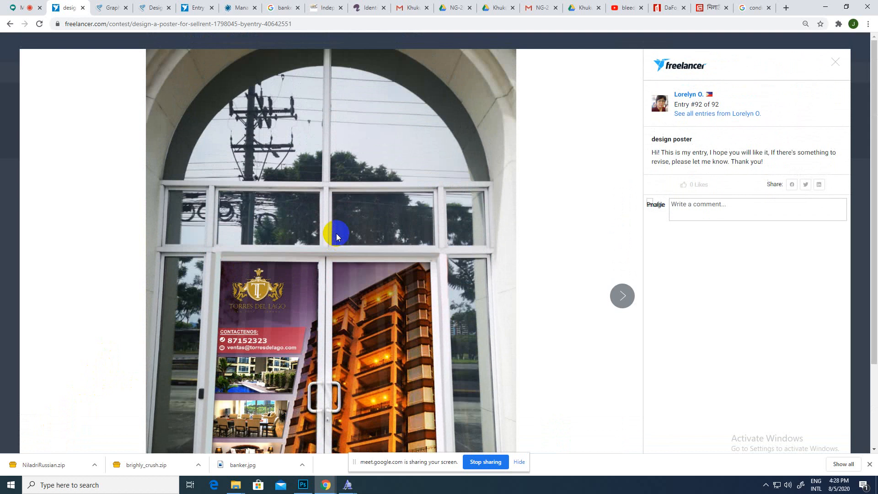
{"action": "scroll", "coordinate": [336, 233], "scroll_direction": "down", "scroll_amount": 2}
{"action": "scroll", "coordinate": [229, 160], "scroll_direction": "up", "scroll_amount": 2}
{"action": "left_click", "coordinate": [6, 116]}
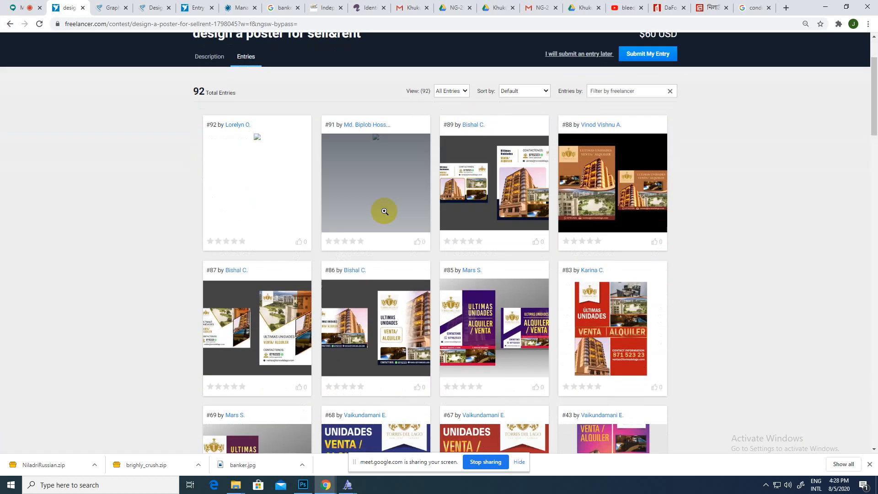
- View entry #91's brochure mockup, then return to the entries list and browse the other submitted posters
{"action": "left_click", "coordinate": [385, 214]}
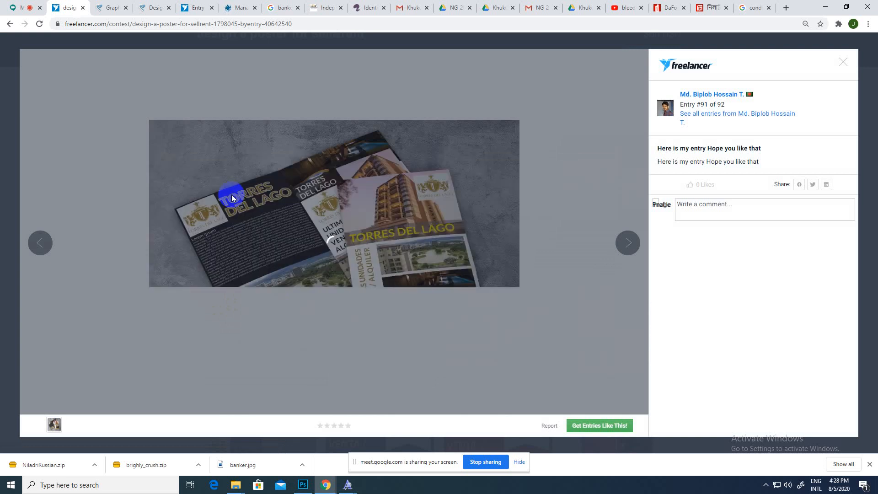
{"action": "left_click", "coordinate": [3, 183]}
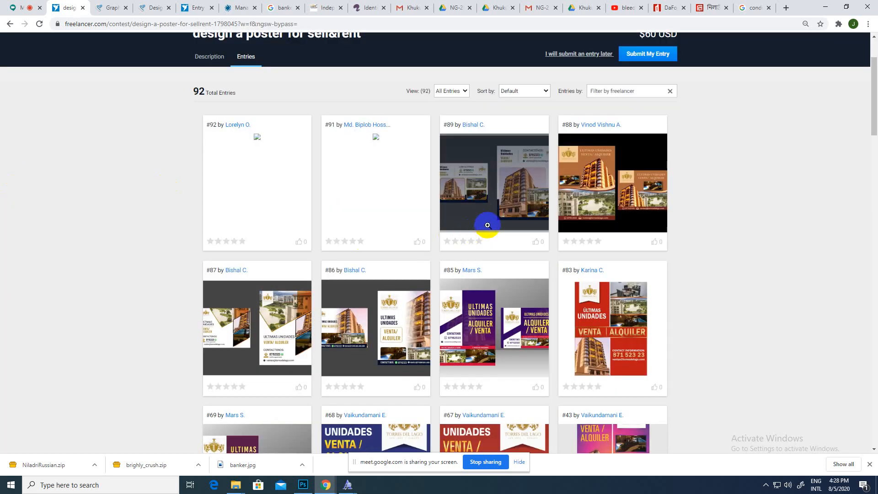
{"action": "scroll", "coordinate": [503, 258], "scroll_direction": "down", "scroll_amount": 5}
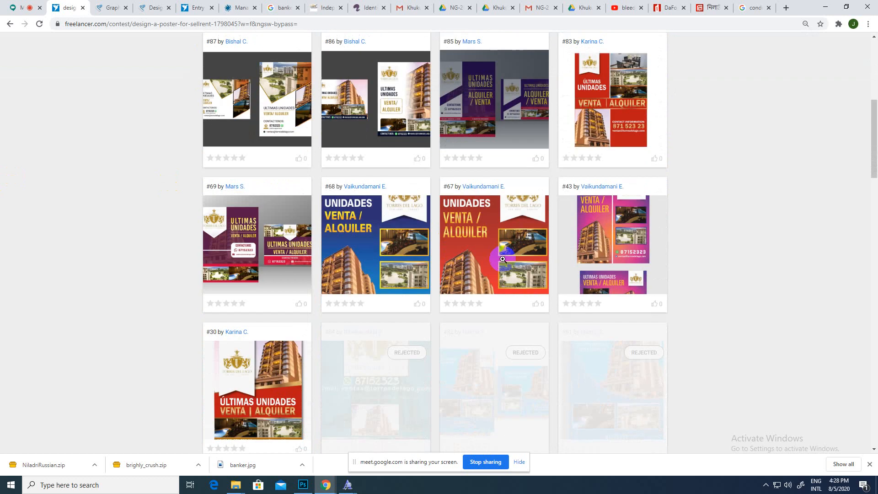
{"action": "scroll", "coordinate": [504, 259], "scroll_direction": "down", "scroll_amount": 2}
{"action": "scroll", "coordinate": [504, 259], "scroll_direction": "up", "scroll_amount": 6}
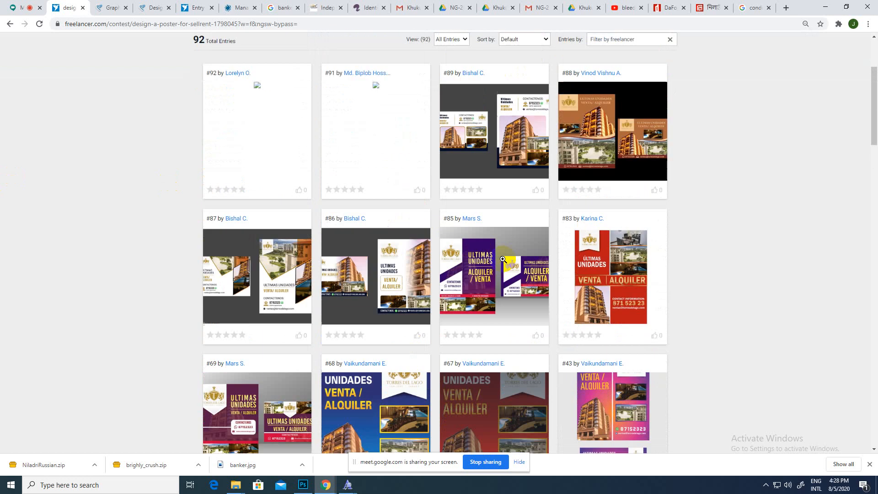
{"action": "scroll", "coordinate": [503, 259], "scroll_direction": "up", "scroll_amount": 4}
{"action": "scroll", "coordinate": [503, 258], "scroll_direction": "down", "scroll_amount": 2}
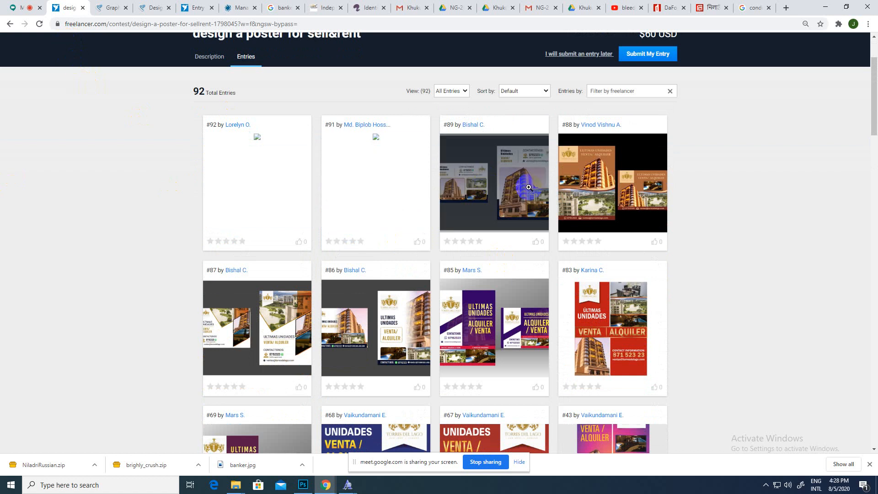
{"action": "scroll", "coordinate": [529, 188], "scroll_direction": "down", "scroll_amount": 5}
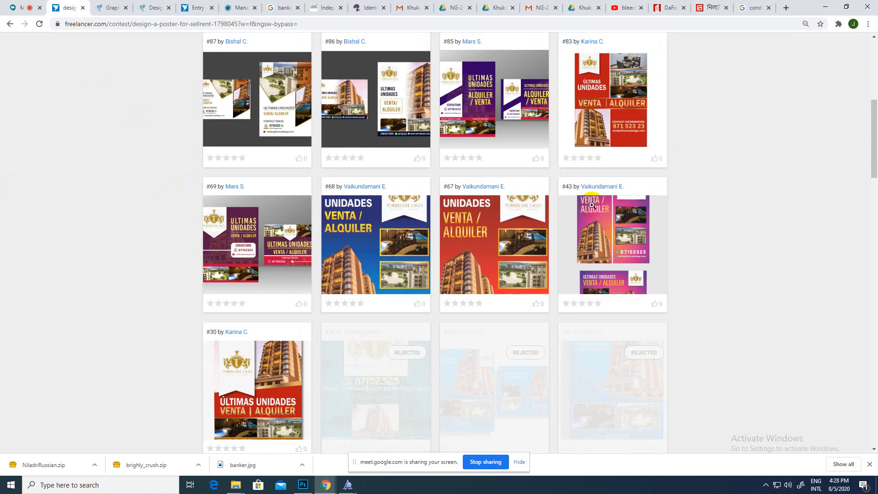
- Open entry #43, examine its two-panel door poster and its horizontal poster, then return to the entries list
{"action": "left_click", "coordinate": [518, 276]}
{"action": "scroll", "coordinate": [290, 279], "scroll_direction": "down", "scroll_amount": 4}
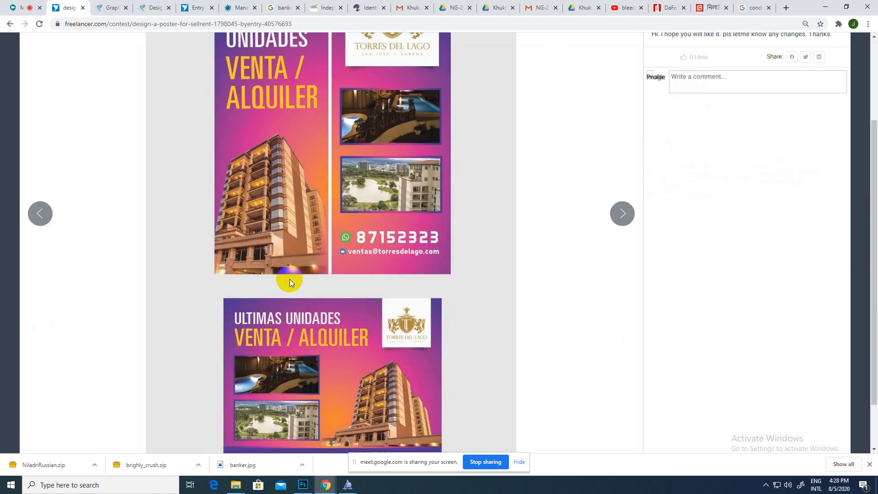
{"action": "scroll", "coordinate": [289, 279], "scroll_direction": "up", "scroll_amount": 4}
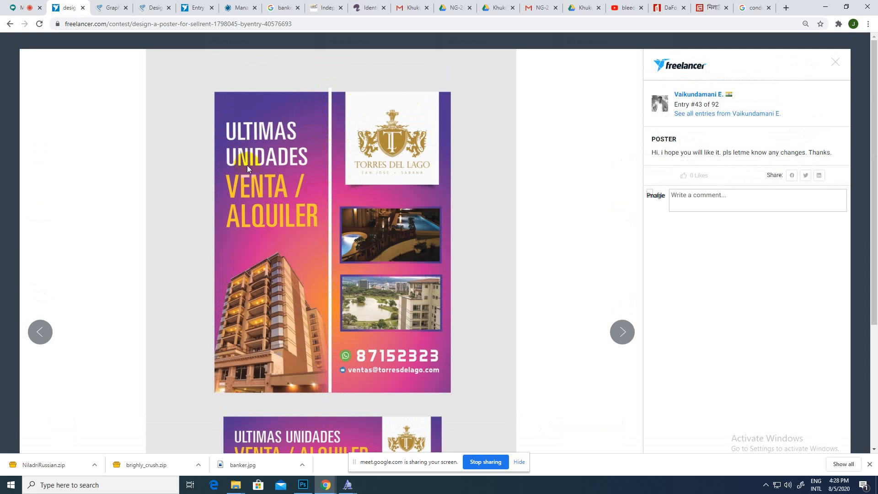
{"action": "left_click", "coordinate": [6, 98]}
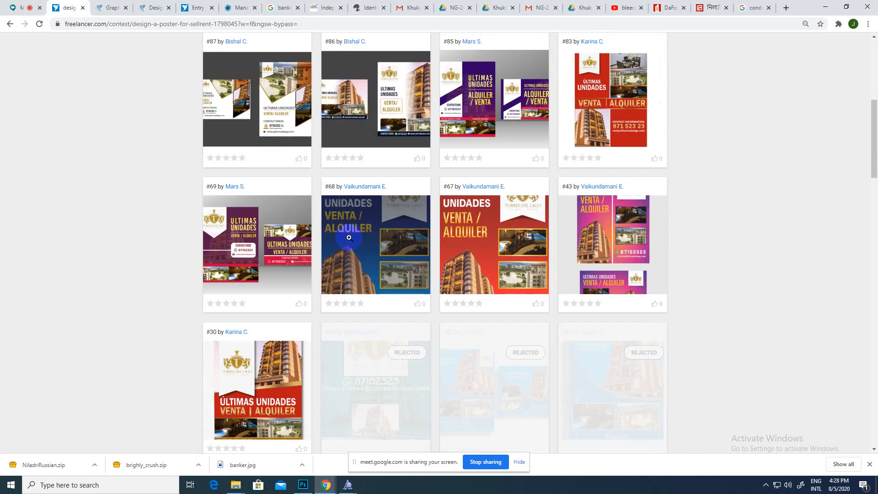
- View the blue poster in entry #68 and the red poster in entry #67, returning to the entries list after each
{"action": "left_click", "coordinate": [398, 254]}
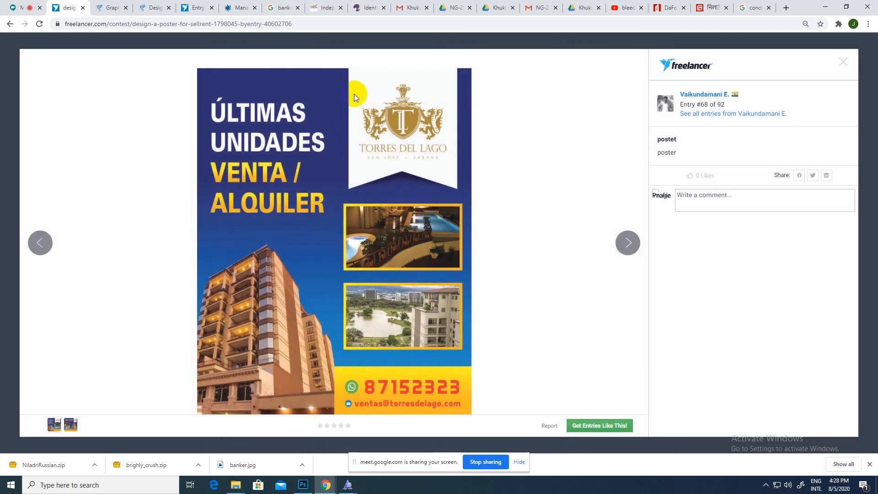
{"action": "left_click", "coordinate": [14, 60]}
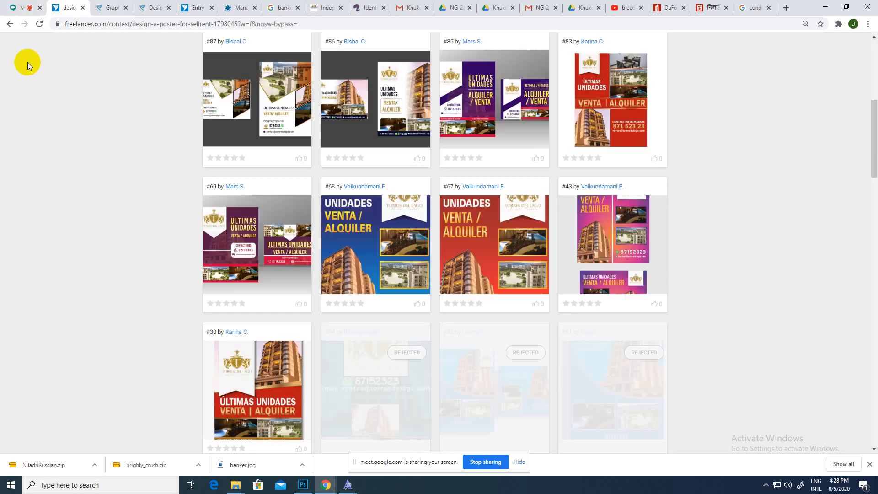
{"action": "left_click", "coordinate": [482, 231]}
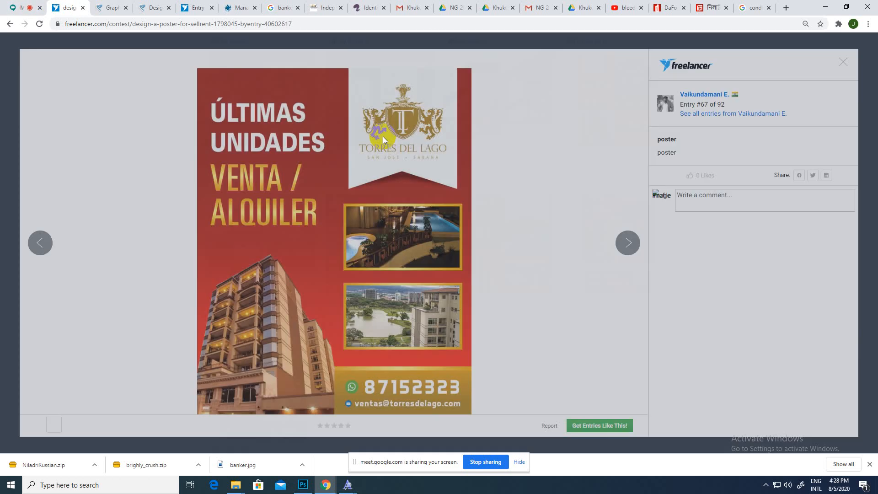
{"action": "left_click", "coordinate": [15, 73]}
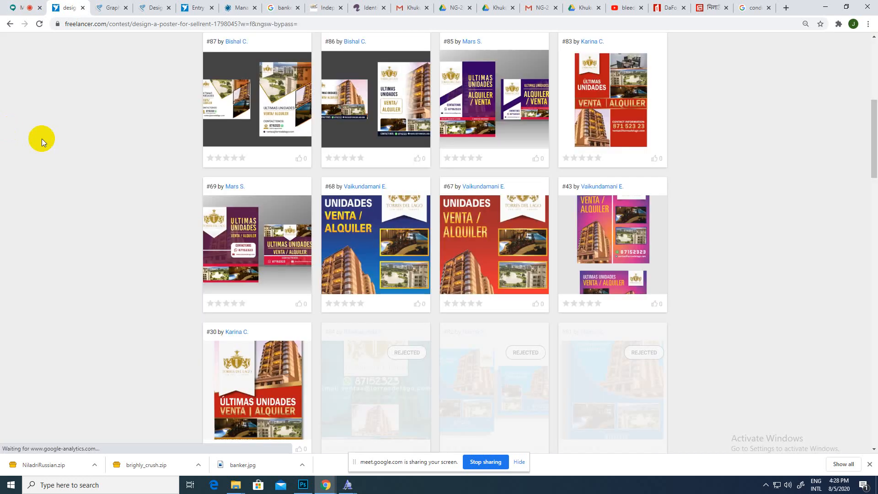
- Examine the rejected entries on the first page of the list and compare them with entry #30
{"action": "scroll", "coordinate": [568, 251], "scroll_direction": "down", "scroll_amount": 4}
{"action": "scroll", "coordinate": [416, 229], "scroll_direction": "up", "scroll_amount": 1}
{"action": "scroll", "coordinate": [416, 227], "scroll_direction": "down", "scroll_amount": 5}
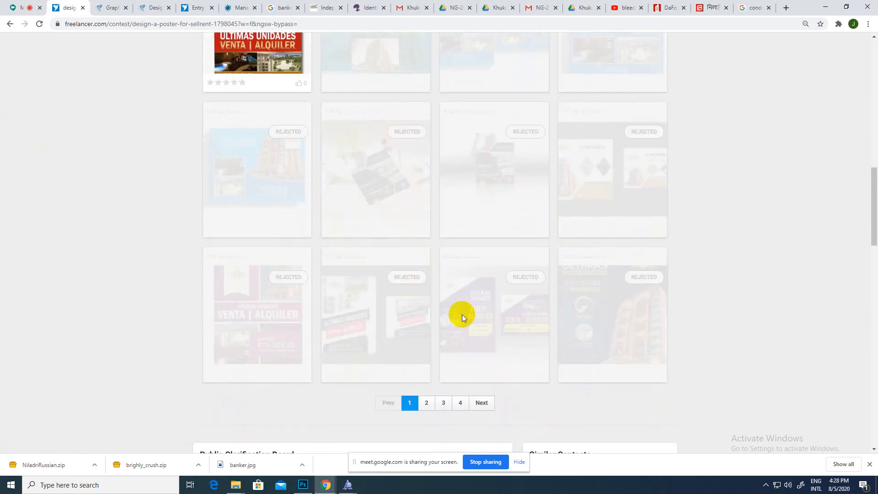
{"action": "scroll", "coordinate": [481, 216], "scroll_direction": "up", "scroll_amount": 3}
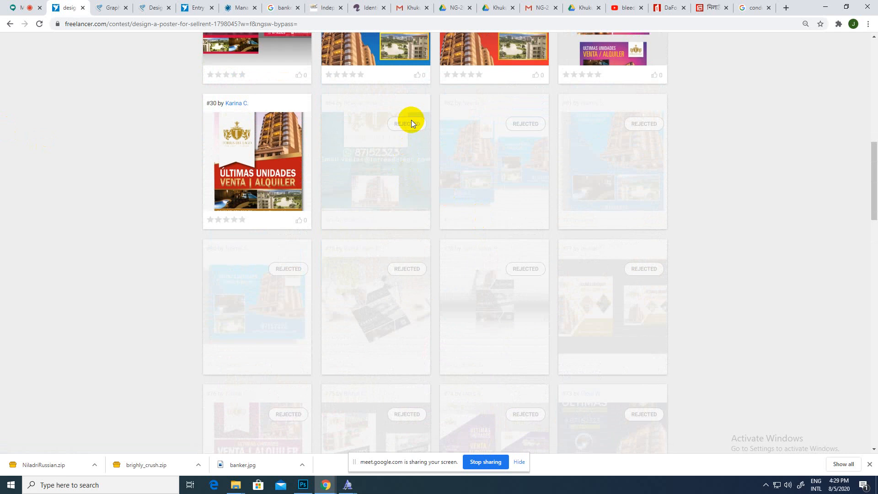
{"action": "scroll", "coordinate": [411, 122], "scroll_direction": "down", "scroll_amount": 2}
{"action": "scroll", "coordinate": [411, 120], "scroll_direction": "down", "scroll_amount": 3}
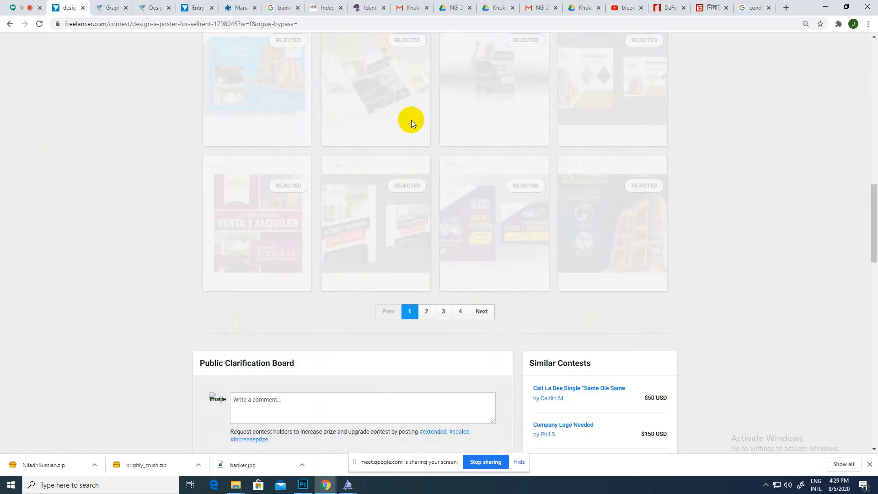
{"action": "scroll", "coordinate": [411, 120], "scroll_direction": "up", "scroll_amount": 3}
{"action": "scroll", "coordinate": [411, 120], "scroll_direction": "up", "scroll_amount": 3}
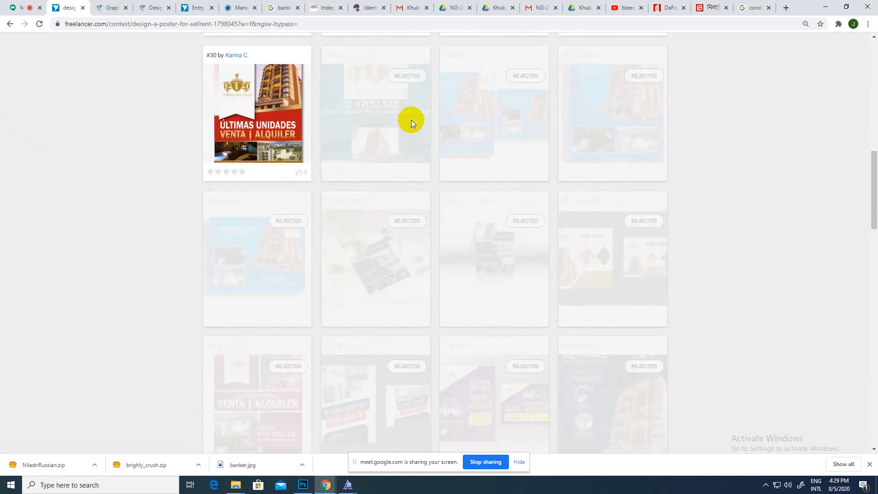
{"action": "scroll", "coordinate": [411, 120], "scroll_direction": "down", "scroll_amount": 1}
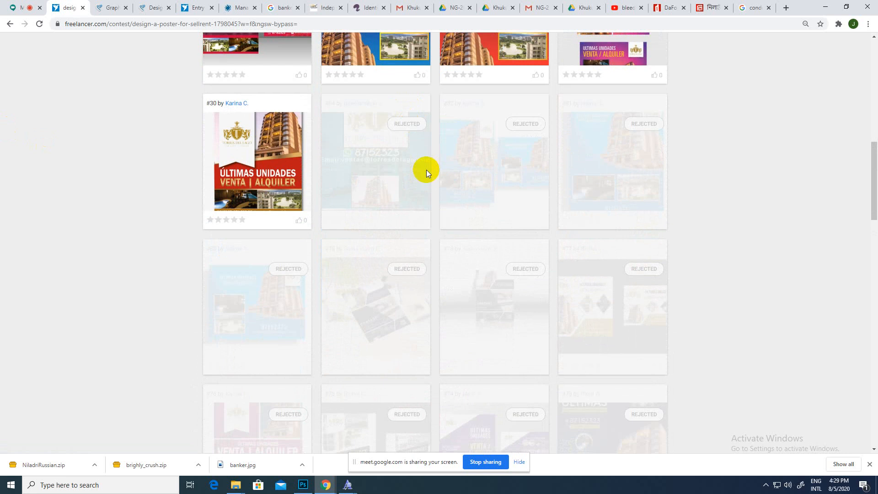
{"action": "scroll", "coordinate": [398, 160], "scroll_direction": "down", "scroll_amount": 1}
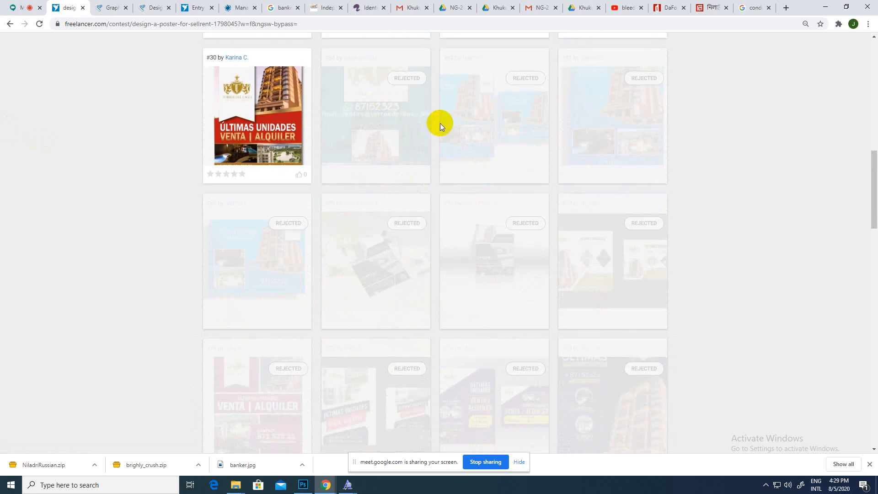
{"action": "scroll", "coordinate": [497, 271], "scroll_direction": "down", "scroll_amount": 2}
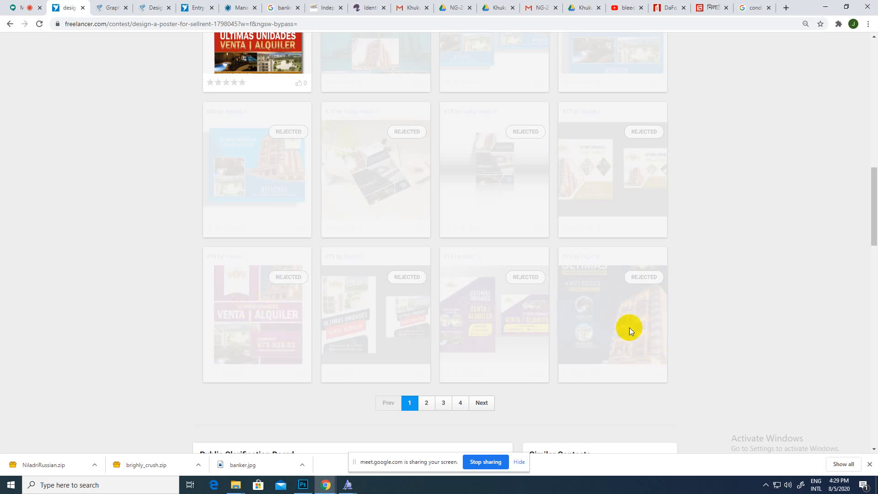
- Go back to the contest description and look over its requirements
{"action": "scroll", "coordinate": [629, 320], "scroll_direction": "up", "scroll_amount": 11}
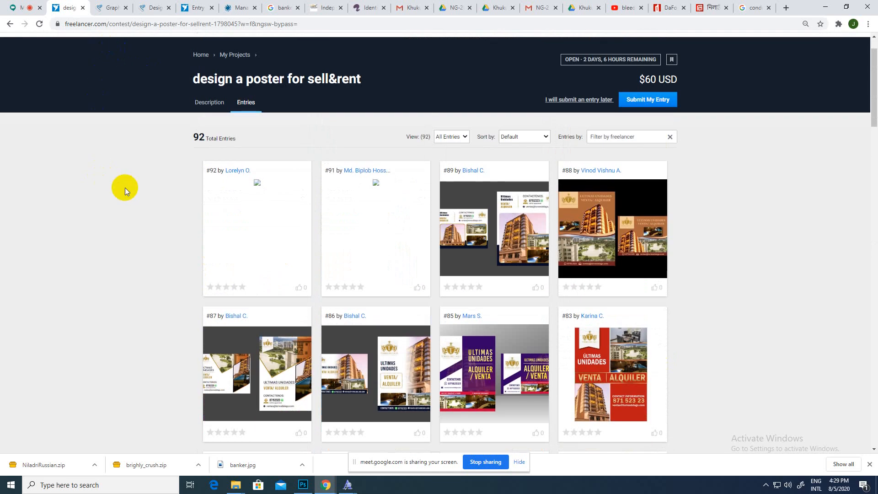
{"action": "scroll", "coordinate": [137, 183], "scroll_direction": "up", "scroll_amount": 1}
{"action": "left_click", "coordinate": [205, 147]}
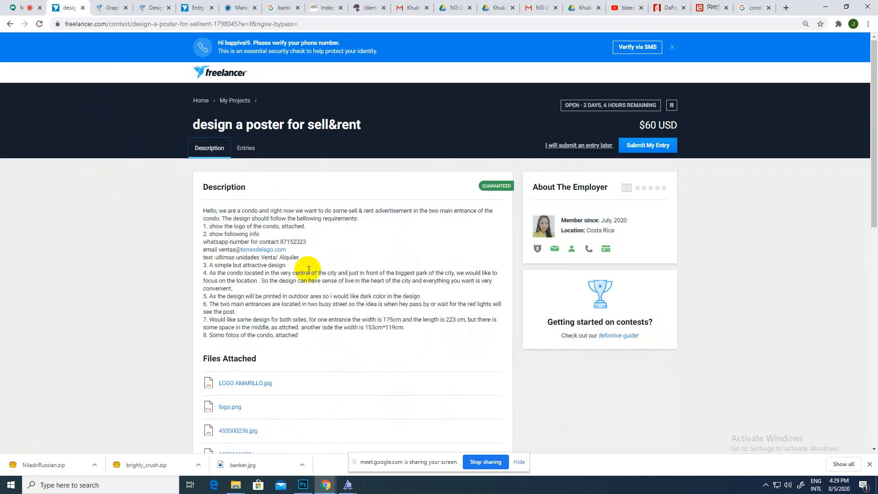
{"action": "scroll", "coordinate": [302, 256], "scroll_direction": "down", "scroll_amount": 1}
{"action": "scroll", "coordinate": [293, 247], "scroll_direction": "up", "scroll_amount": 1}
- Check the Google Meet call, look briefly at the business card design in Photoshop, and return to the call
{"action": "left_click", "coordinate": [26, 7]}
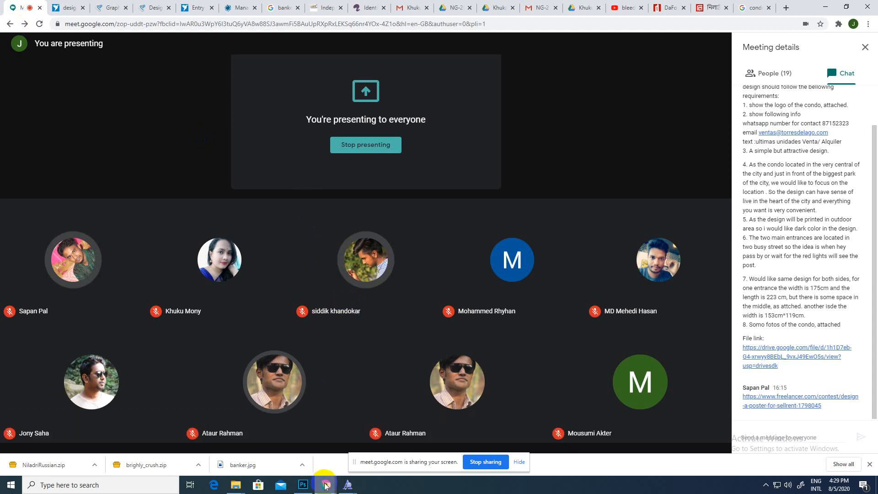
{"action": "left_click", "coordinate": [303, 485]}
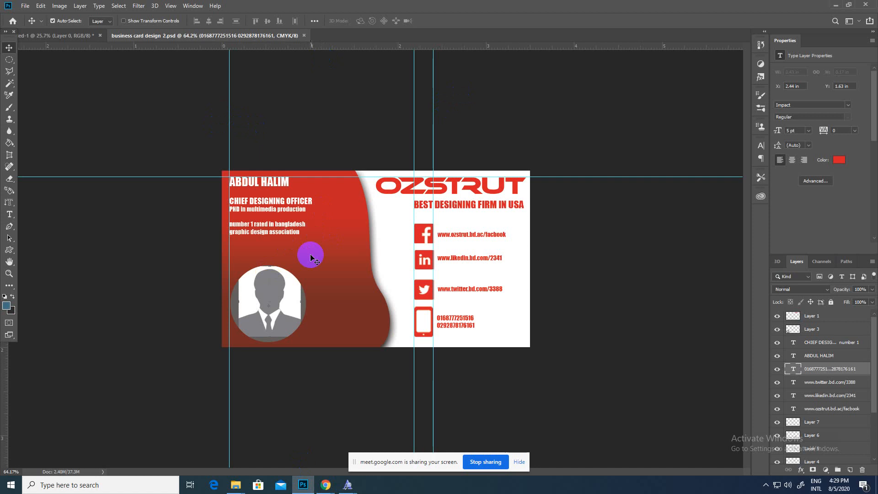
{"action": "mouse_move", "coordinate": [313, 252]}
{"action": "left_mouse_down"}
{"action": "mouse_move", "coordinate": [364, 208]}
{"action": "mouse_move", "coordinate": [357, 249]}
{"action": "mouse_move", "coordinate": [313, 253]}
{"action": "left_mouse_up"}
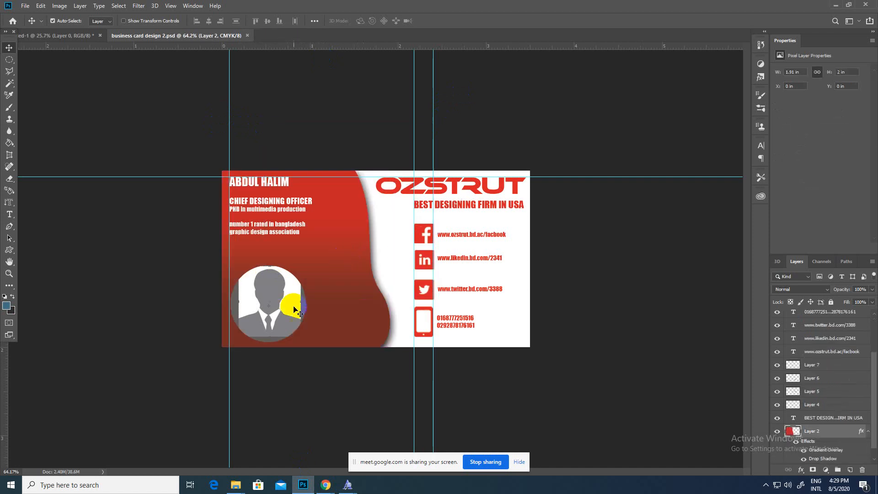
{"action": "left_click", "coordinate": [325, 485]}
{"action": "left_click", "coordinate": [267, 457]}
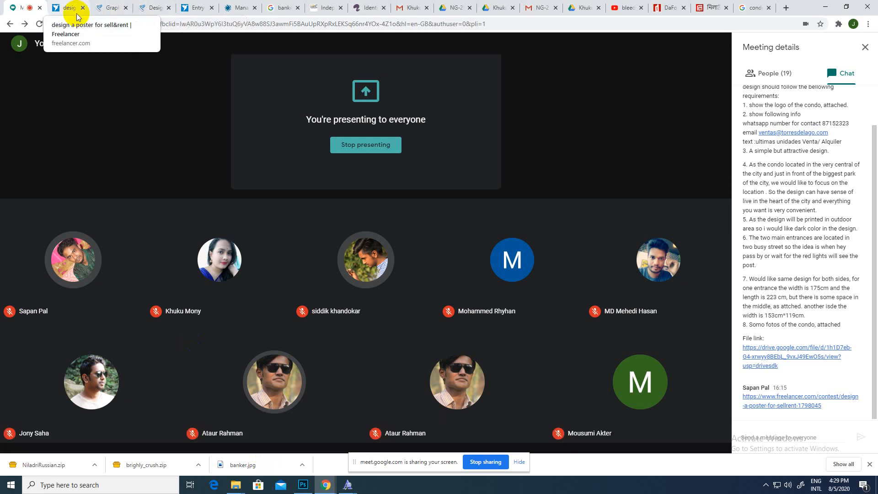
{"action": "left_click", "coordinate": [148, 83]}
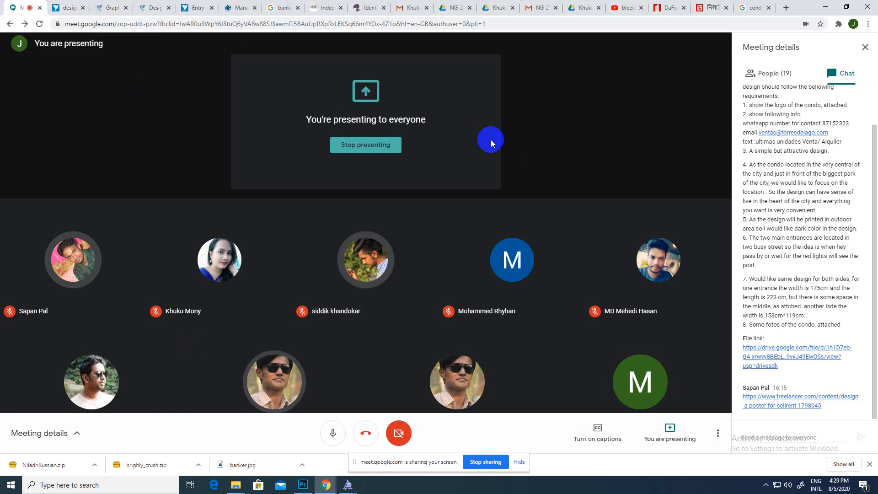
- Switch back to the Freelancer contest page and review the poster requirements and attached files
{"action": "left_click", "coordinate": [69, 8]}
{"action": "scroll", "coordinate": [247, 327], "scroll_direction": "down", "scroll_amount": 3}
{"action": "scroll", "coordinate": [248, 326], "scroll_direction": "up", "scroll_amount": 2}
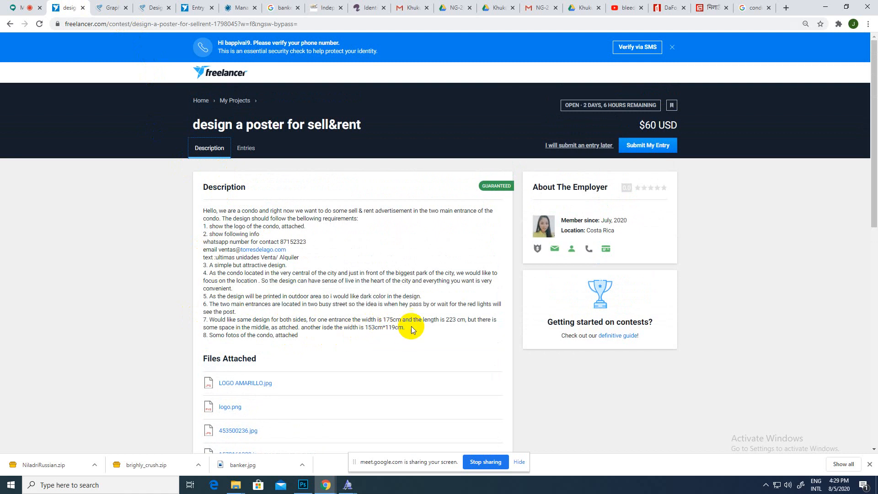
- Highlight requirement 7 about the entrance sizes, look over the attached files, and briefly check the Google Meet call before returning to the contest
{"action": "left_click_drag", "start_coordinate": [410, 334], "coordinate": [211, 320]}
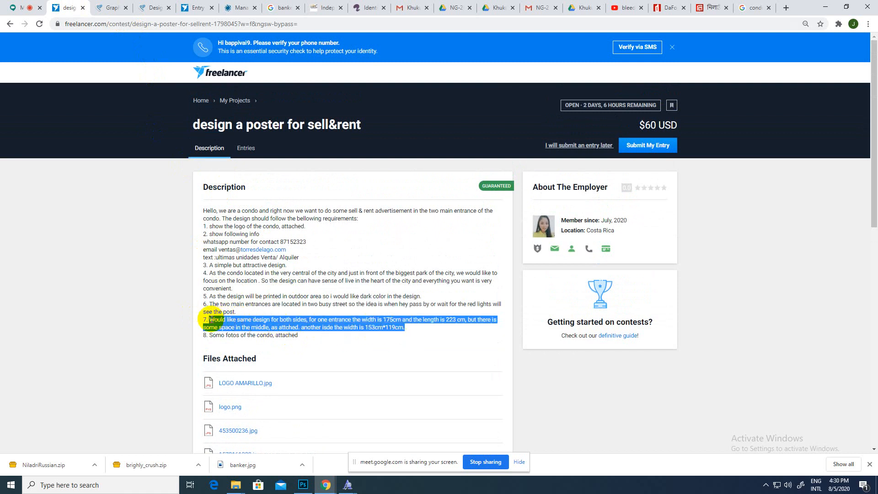
{"action": "left_click", "coordinate": [298, 331]}
{"action": "scroll", "coordinate": [293, 324], "scroll_direction": "down", "scroll_amount": 4}
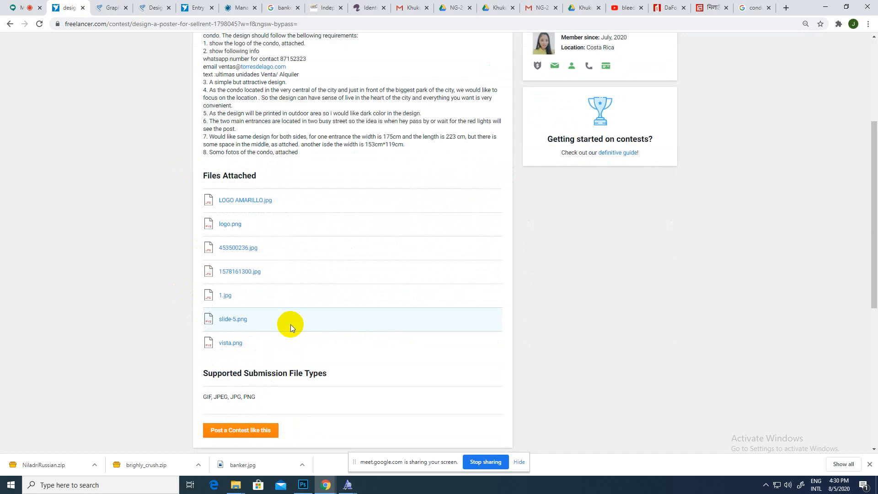
{"action": "left_click", "coordinate": [6, 10]}
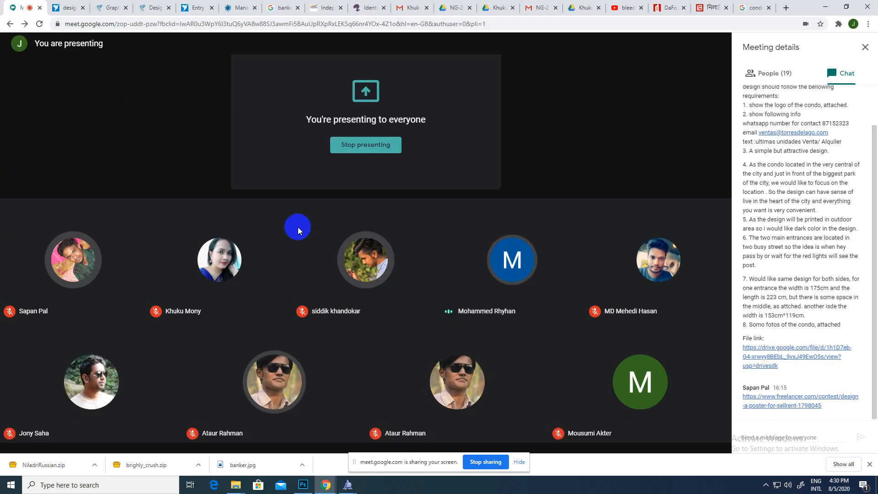
{"action": "left_click", "coordinate": [75, 10]}
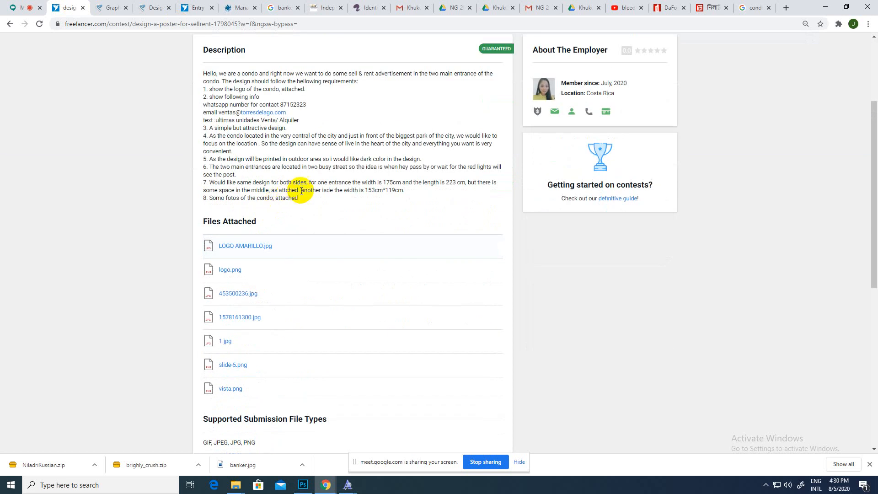
- Open the attached photo 453500236.jpg and examine the outlined entrance door area from top to bottom
{"action": "left_click", "coordinate": [243, 295]}
{"action": "scroll", "coordinate": [430, 240], "scroll_direction": "up", "scroll_amount": 3}
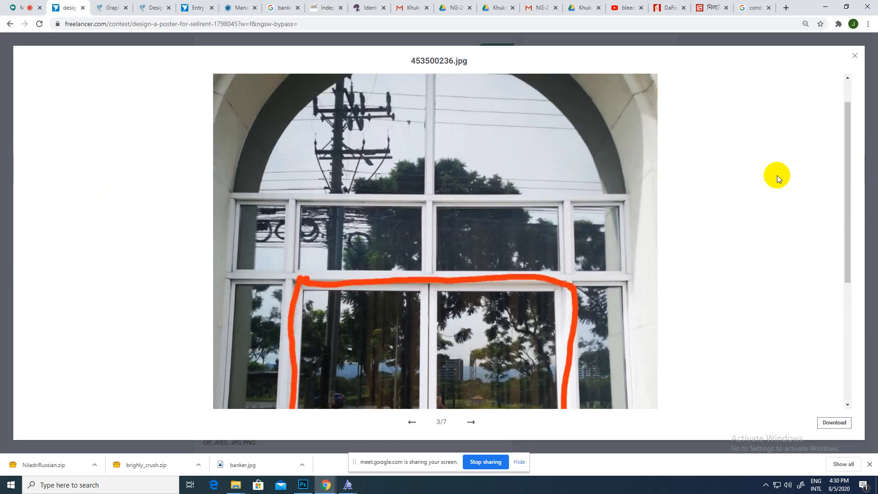
{"action": "scroll", "coordinate": [636, 231], "scroll_direction": "down", "scroll_amount": 3}
{"action": "scroll", "coordinate": [613, 244], "scroll_direction": "up", "scroll_amount": 1}
{"action": "scroll", "coordinate": [612, 244], "scroll_direction": "up", "scroll_amount": 1}
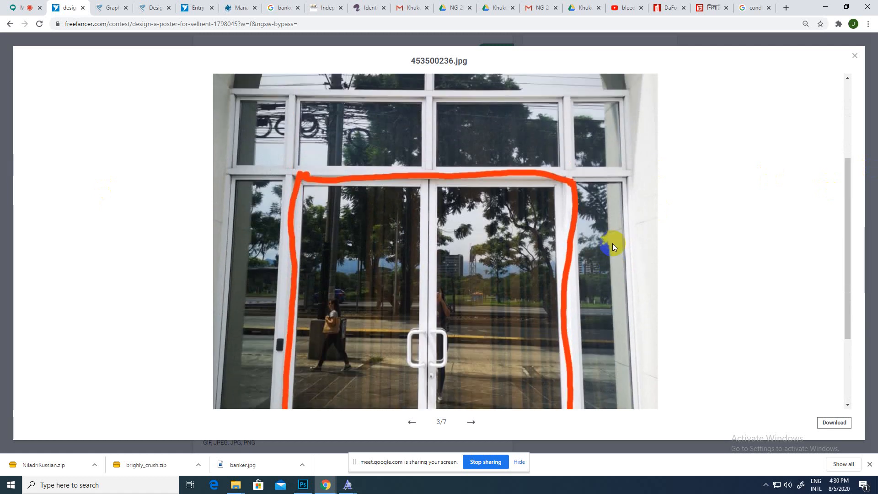
{"action": "scroll", "coordinate": [604, 247], "scroll_direction": "down", "scroll_amount": 3}
{"action": "scroll", "coordinate": [457, 231], "scroll_direction": "up", "scroll_amount": 2}
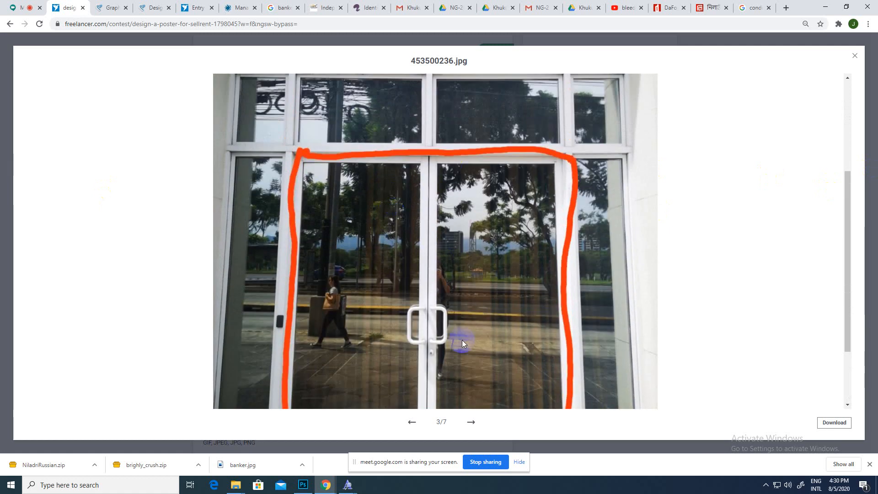
{"action": "scroll", "coordinate": [416, 266], "scroll_direction": "down", "scroll_amount": 2}
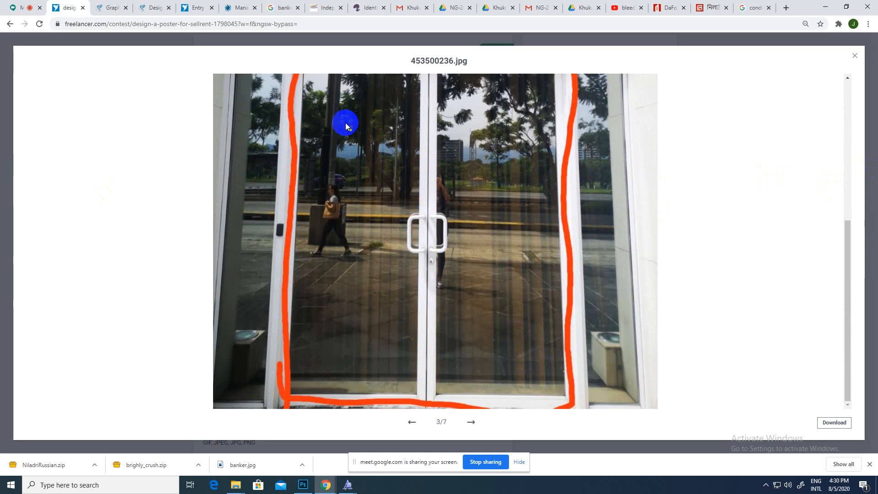
- Return to the Google Meet call and mute the microphone
{"action": "left_click", "coordinate": [16, 8]}
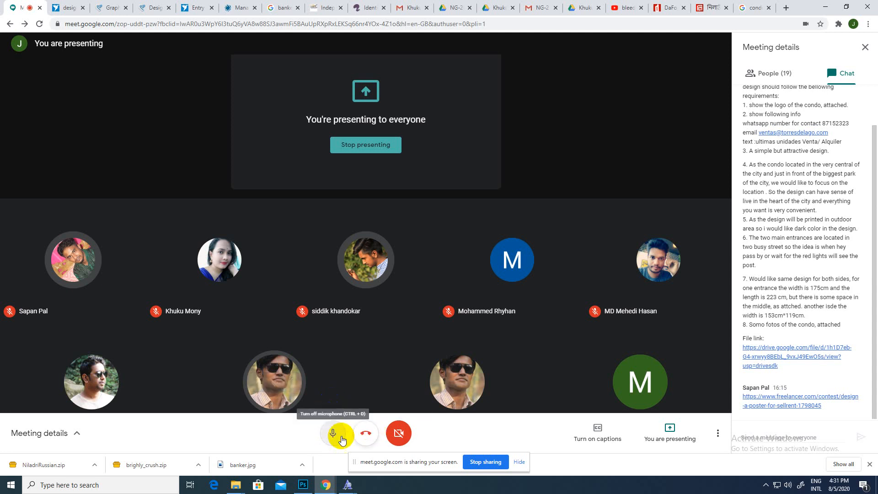
{"action": "left_click", "coordinate": [341, 438]}
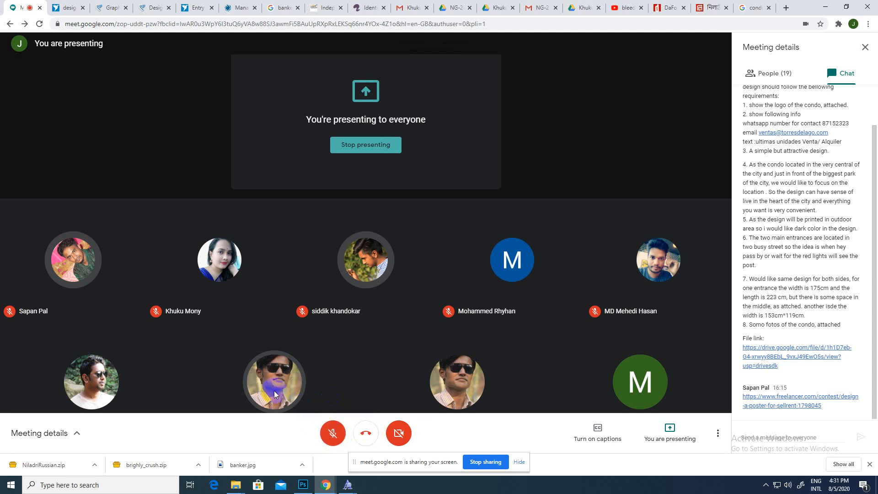
{"action": "mouse_move", "coordinate": [273, 391]}
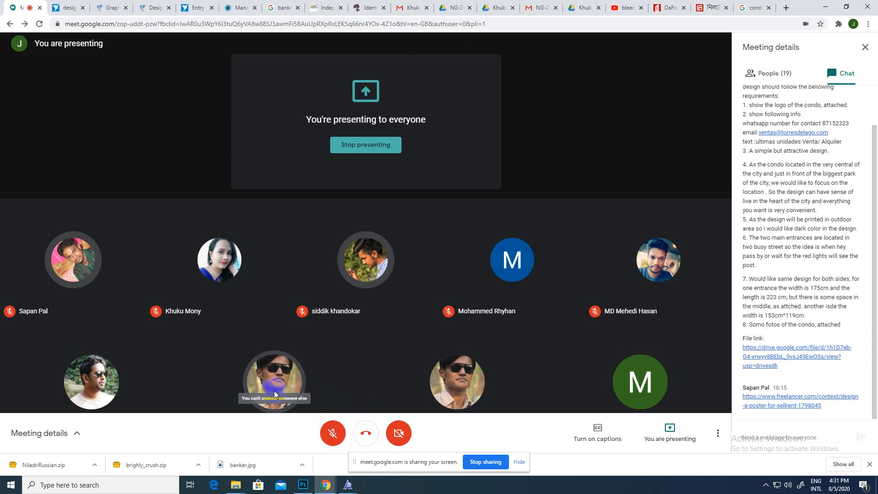
{"action": "left_click", "coordinate": [326, 438]}
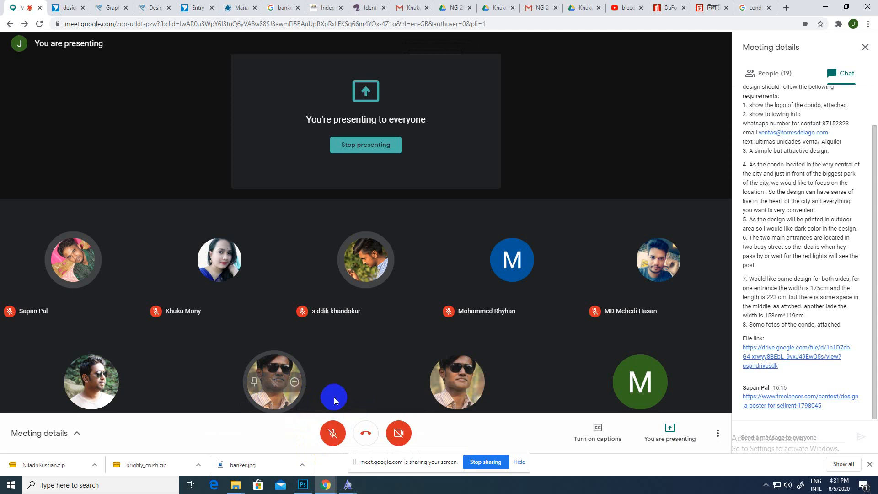
{"action": "left_click", "coordinate": [333, 433]}
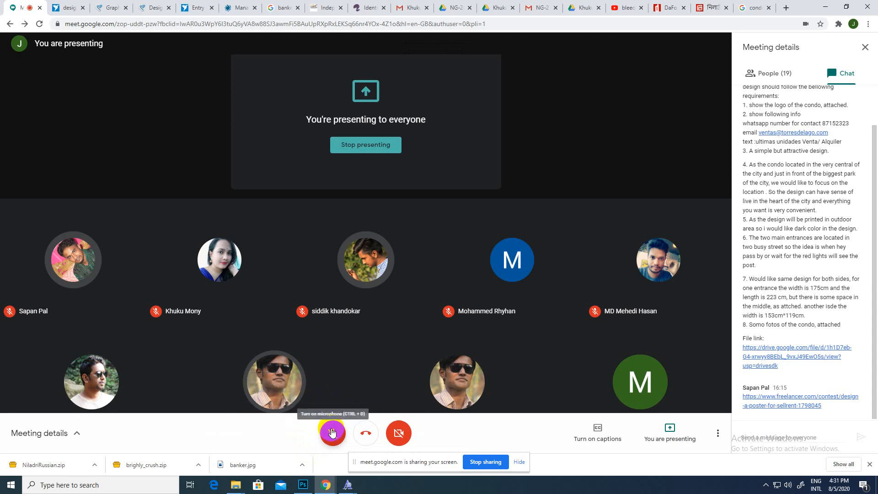
{"action": "left_click", "coordinate": [332, 430]}
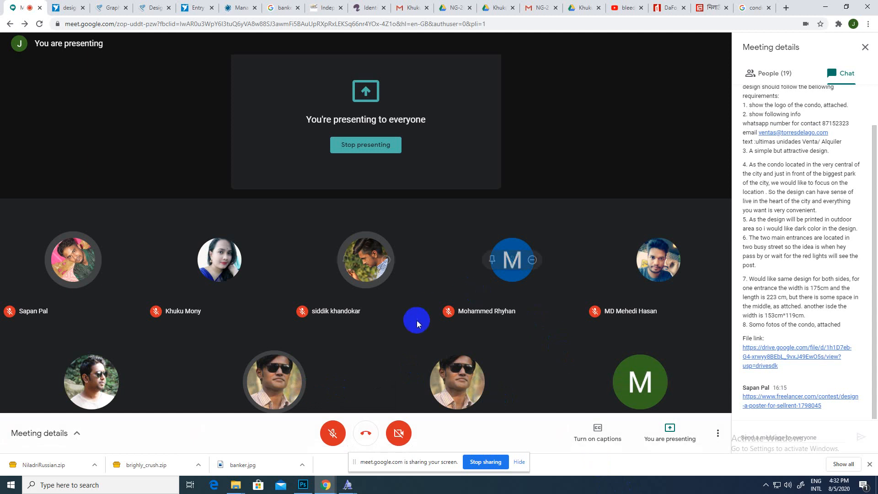
- Look through the meeting's participant list and turn the microphone back on
{"action": "left_click", "coordinate": [780, 74]}
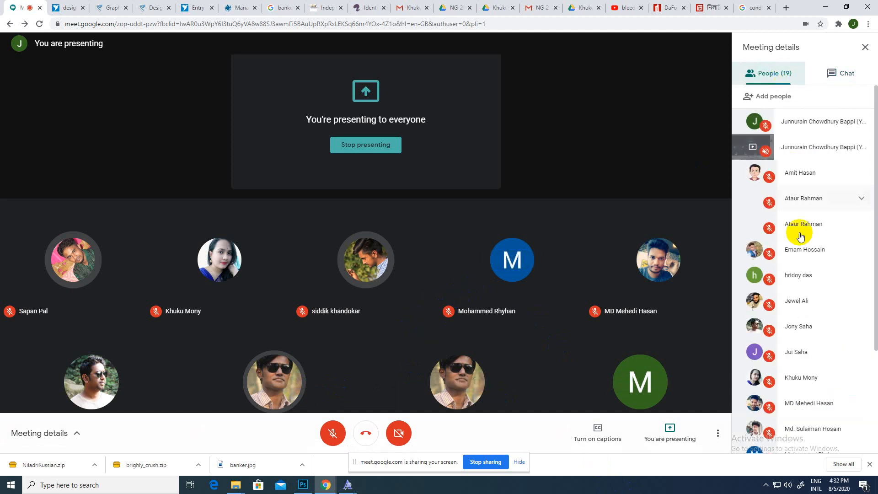
{"action": "scroll", "coordinate": [803, 256], "scroll_direction": "down", "scroll_amount": 7}
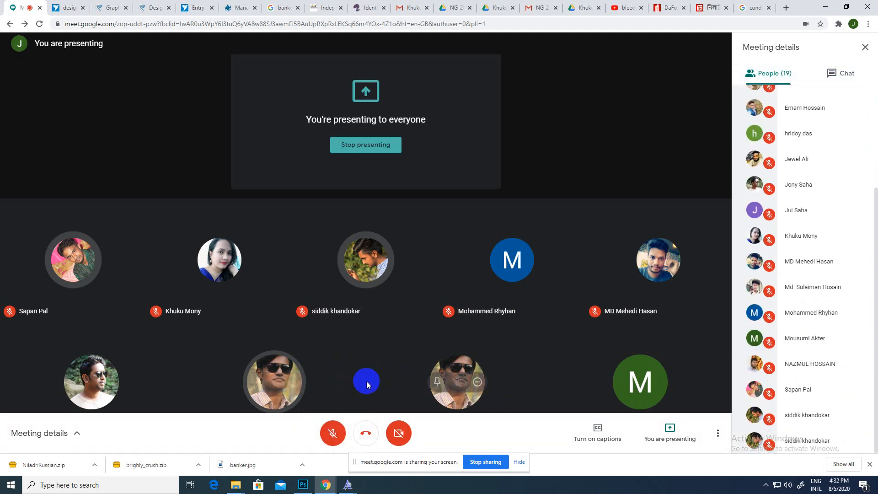
{"action": "scroll", "coordinate": [817, 337], "scroll_direction": "down", "scroll_amount": 3}
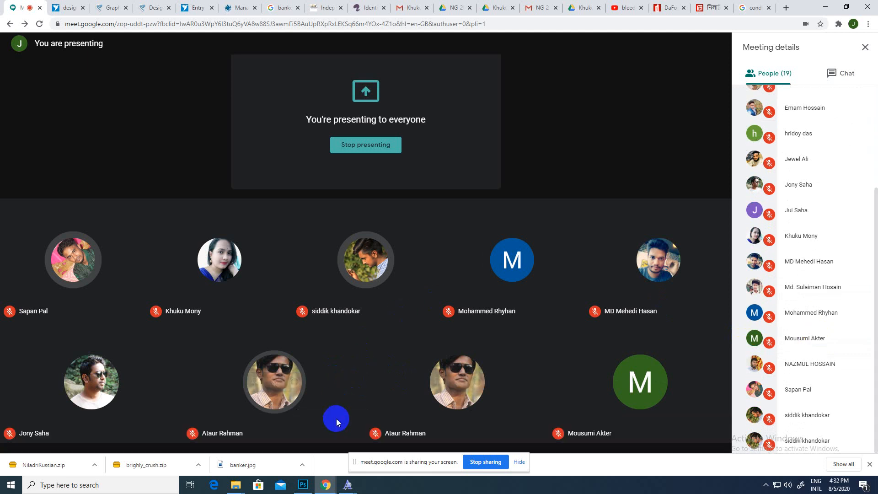
{"action": "left_click", "coordinate": [333, 432]}
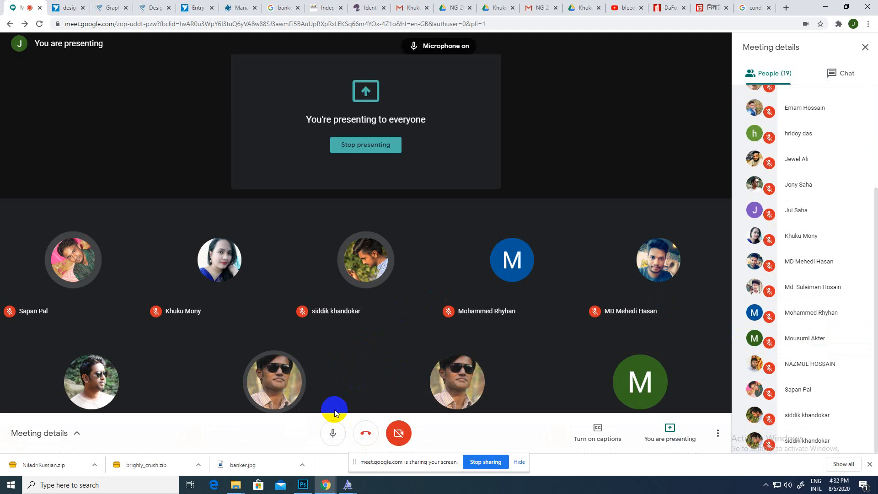
- Look briefly at the business card design in Photoshop, return to the Meet call, and read the new brochure brief in the chat
{"action": "left_click", "coordinate": [303, 485]}
{"action": "mouse_move", "coordinate": [326, 484]}
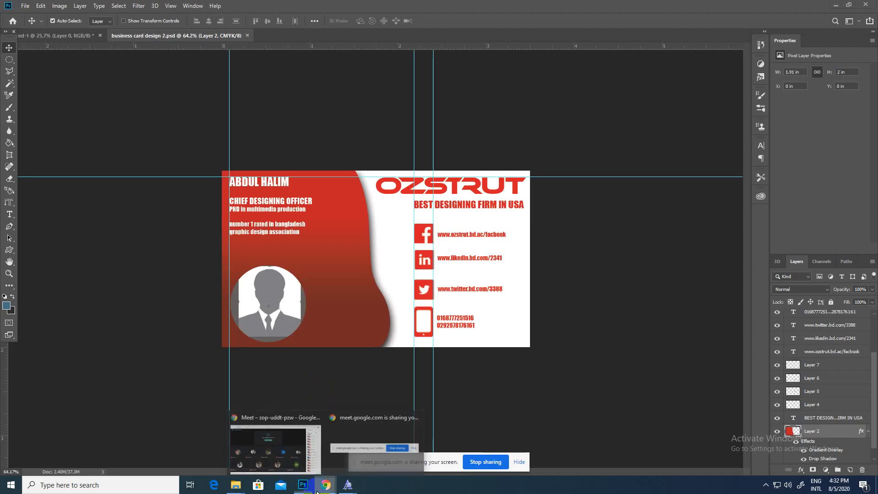
{"action": "left_click", "coordinate": [293, 451]}
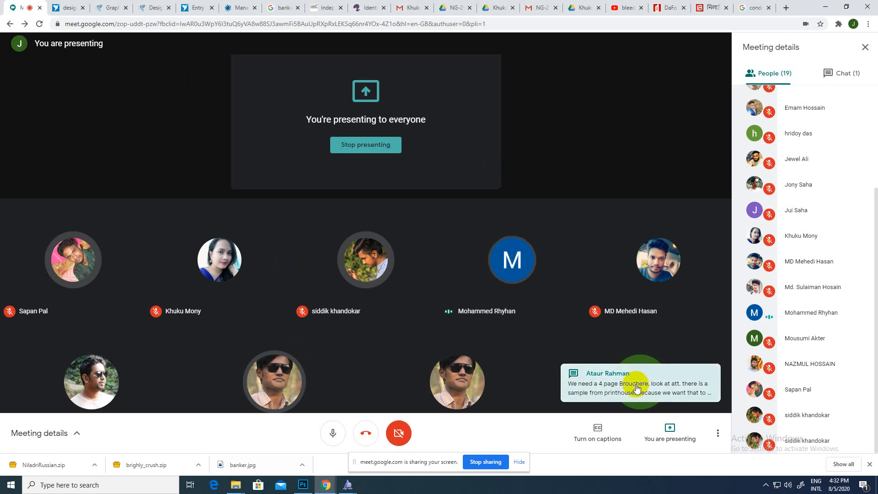
{"action": "left_click", "coordinate": [830, 74]}
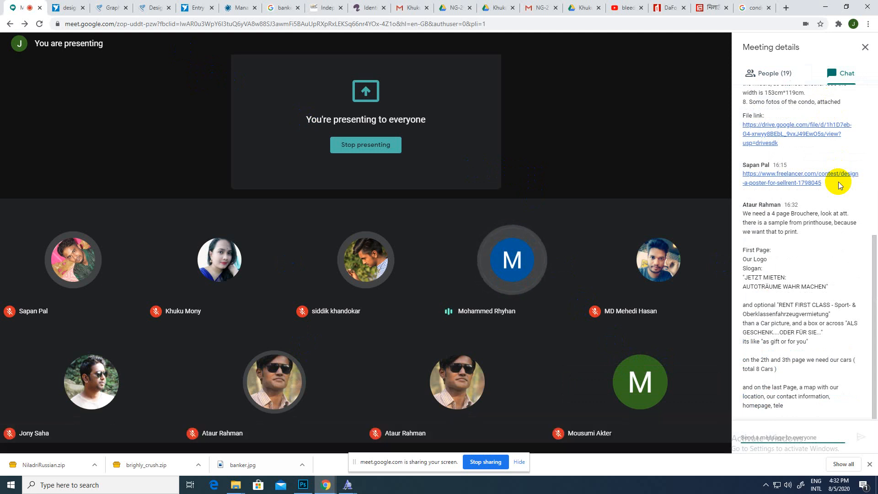
{"action": "mouse_move", "coordinate": [692, 139]}
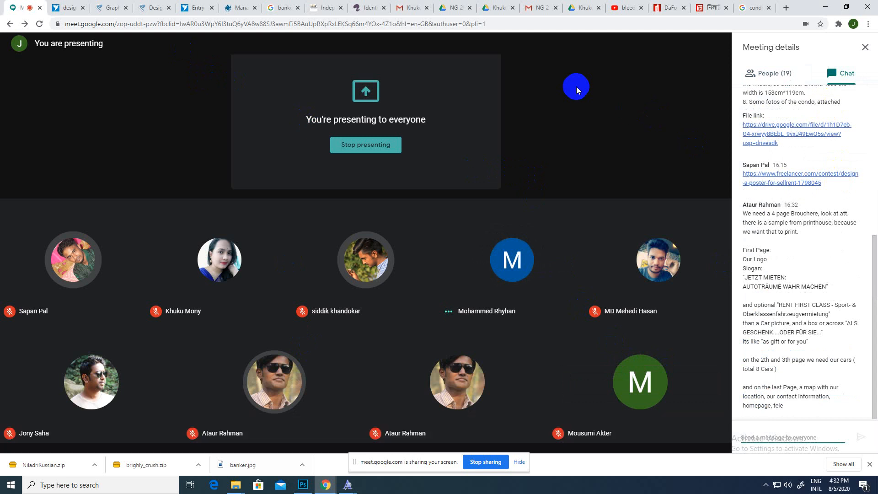
- Admit the person who is asking to join the meeting
{"action": "mouse_move", "coordinate": [496, 67]}
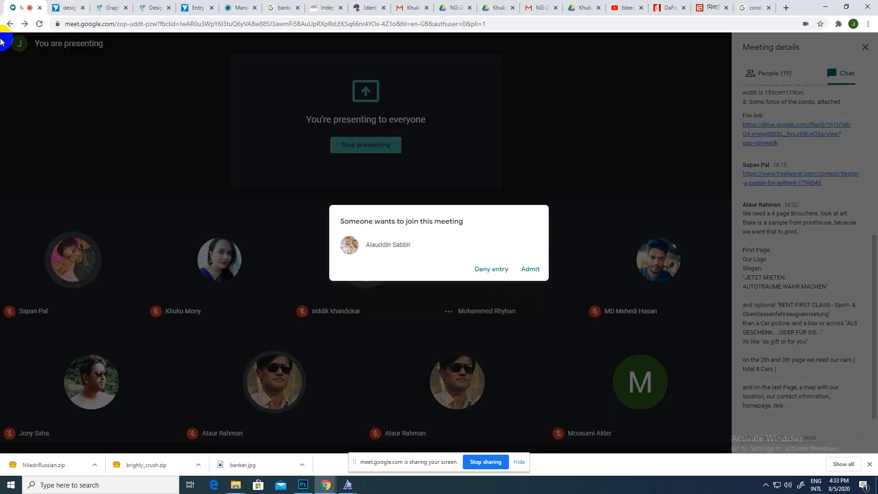
{"action": "left_click", "coordinate": [526, 269]}
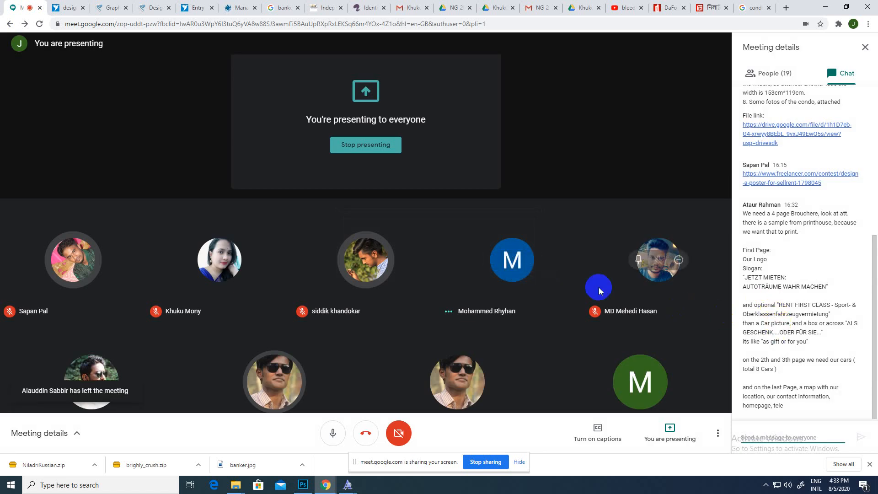
{"action": "mouse_move", "coordinate": [504, 273]}
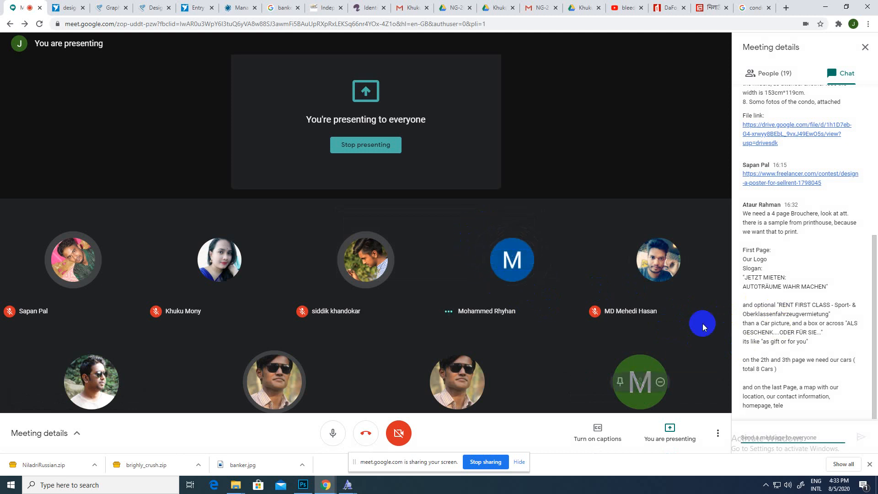
{"action": "left_click", "coordinate": [758, 335]}
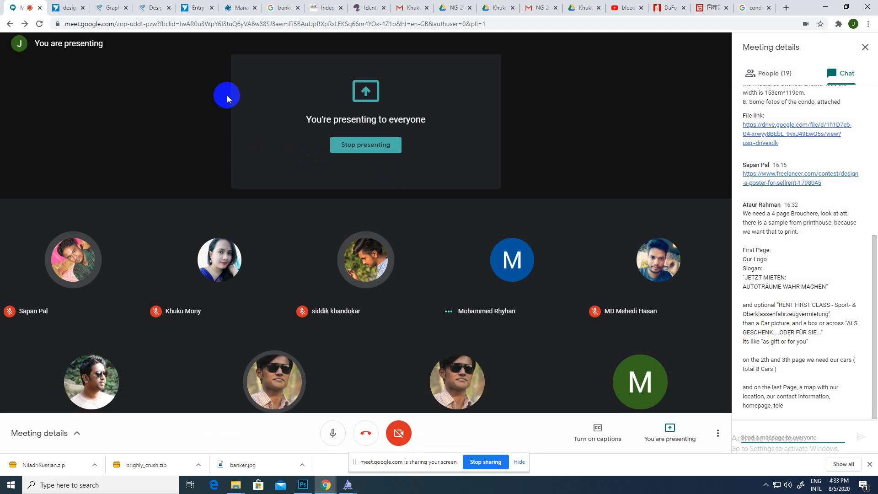
- Go back to the Freelancer contest, close the photo preview, and look over the description and attached files
{"action": "left_click", "coordinate": [67, 9]}
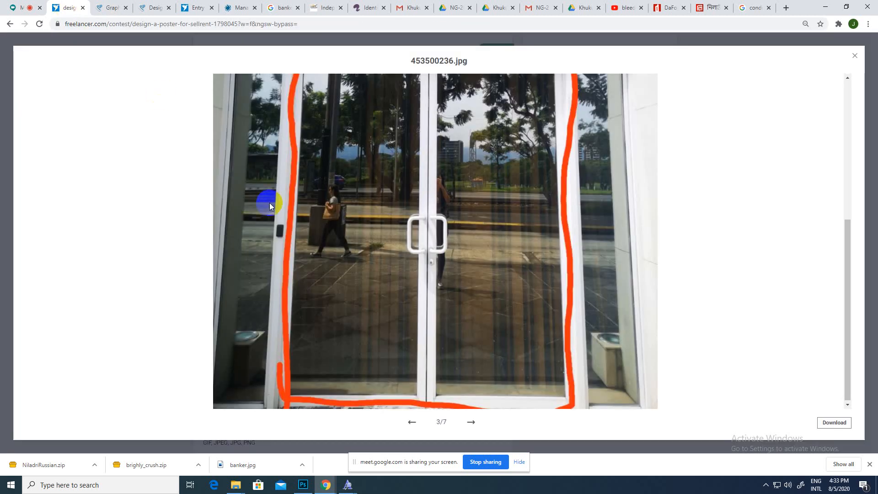
{"action": "left_click", "coordinate": [7, 109]}
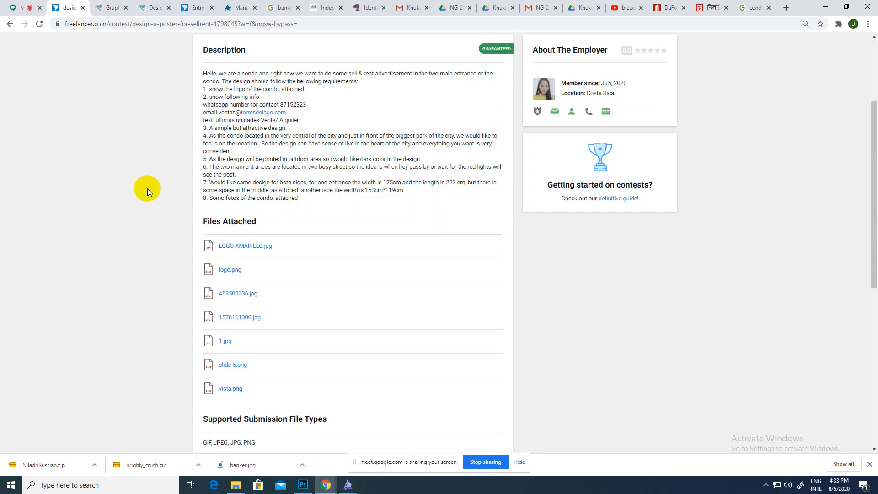
{"action": "scroll", "coordinate": [147, 189], "scroll_direction": "down", "scroll_amount": 3}
{"action": "scroll", "coordinate": [147, 188], "scroll_direction": "up", "scroll_amount": 5}
- Switch to the Meet call and review the poster and brochure briefs in the chat
{"action": "left_click", "coordinate": [18, 8]}
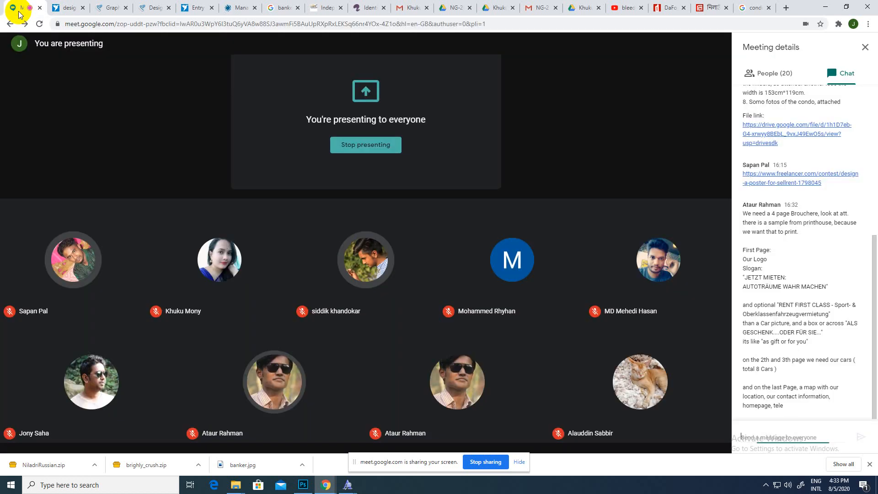
{"action": "scroll", "coordinate": [813, 383], "scroll_direction": "up", "scroll_amount": 2}
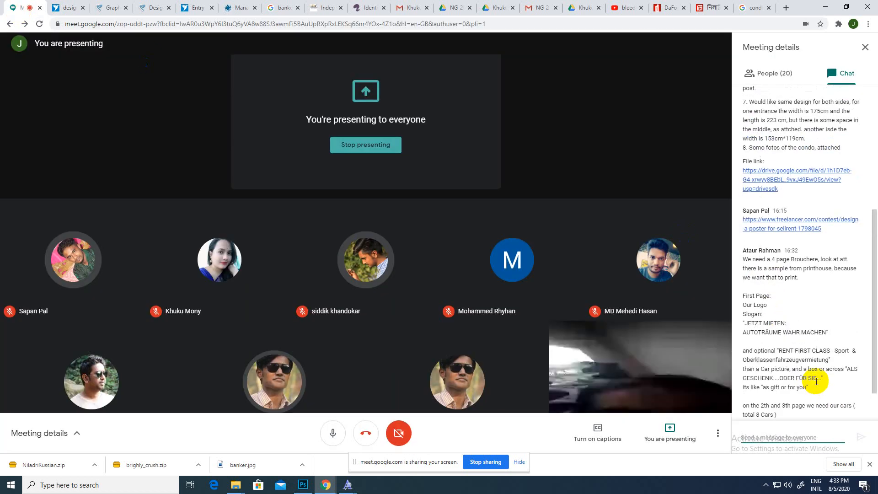
{"action": "scroll", "coordinate": [814, 381], "scroll_direction": "up", "scroll_amount": 3}
{"action": "scroll", "coordinate": [777, 377], "scroll_direction": "down", "scroll_amount": 4}
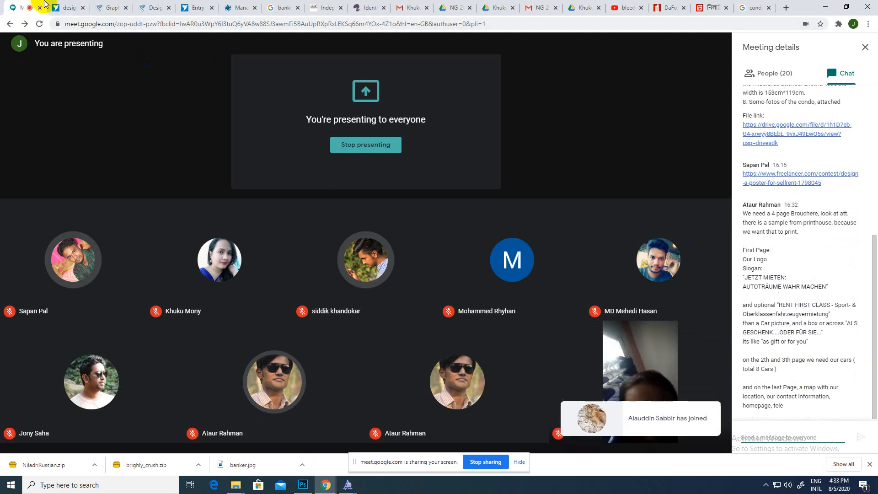
- Return to the Freelancer contest page and review the sell-and-rent poster requirements again
{"action": "left_click", "coordinate": [66, 8]}
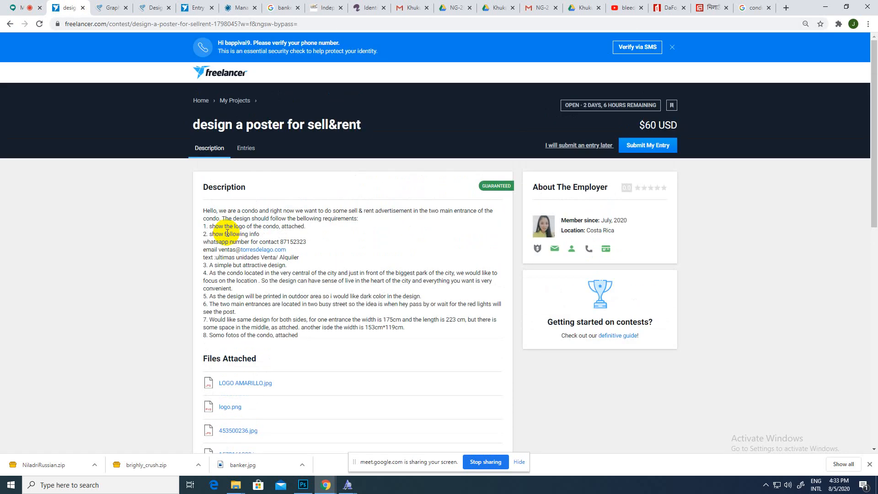
{"action": "scroll", "coordinate": [226, 232], "scroll_direction": "down", "scroll_amount": 4}
{"action": "scroll", "coordinate": [226, 232], "scroll_direction": "up", "scroll_amount": 3}
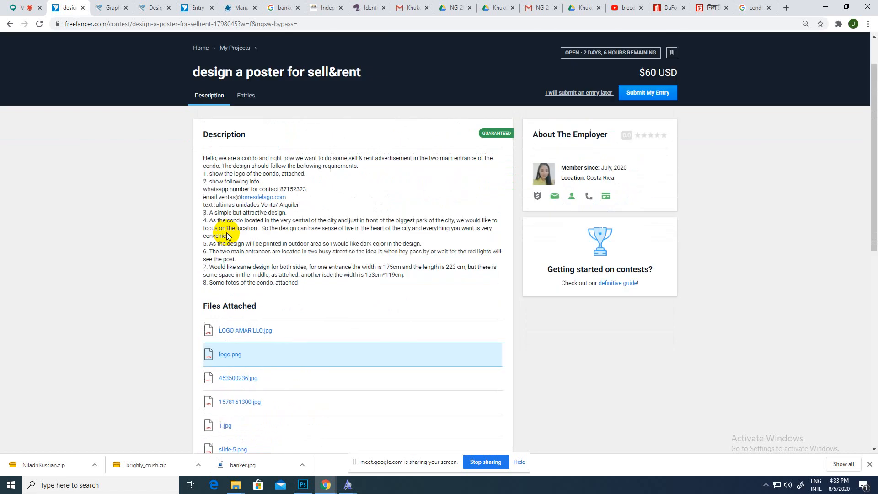
{"action": "scroll", "coordinate": [226, 232], "scroll_direction": "up", "scroll_amount": 3}
- Check the Google Meet call and switch to the business card design in Photoshop
{"action": "left_click", "coordinate": [28, 9]}
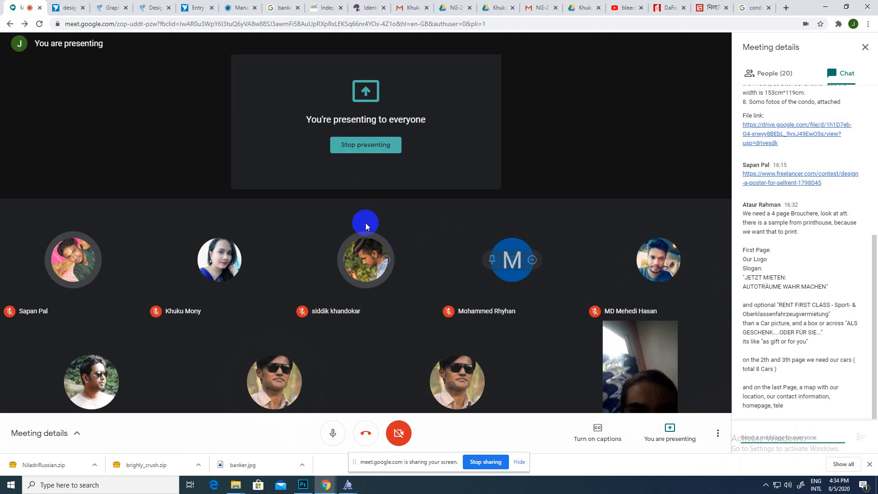
{"action": "left_click", "coordinate": [303, 485]}
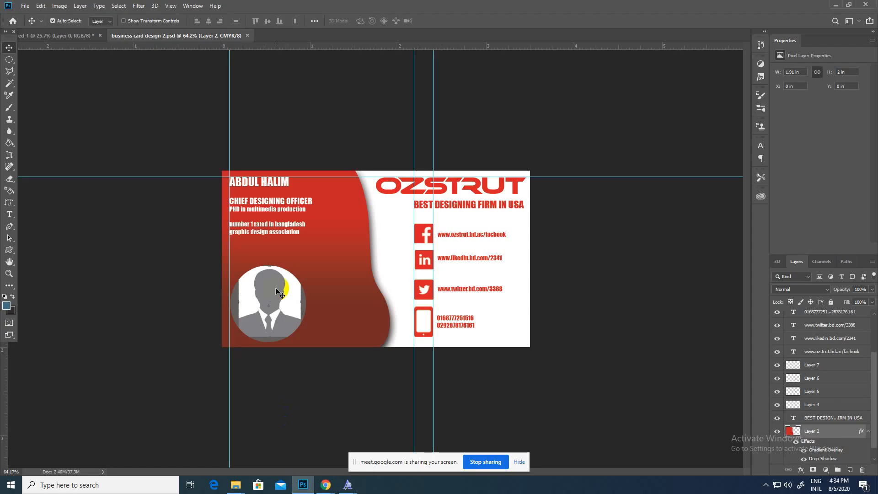
- Switch from Photoshop to the Google Meet call and admit the person waiting to join
{"action": "mouse_move", "coordinate": [326, 484]}
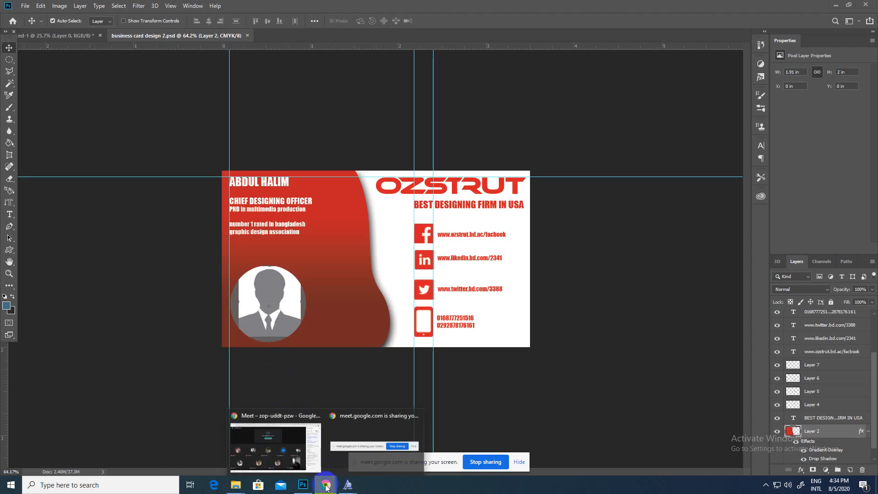
{"action": "left_click", "coordinate": [280, 439]}
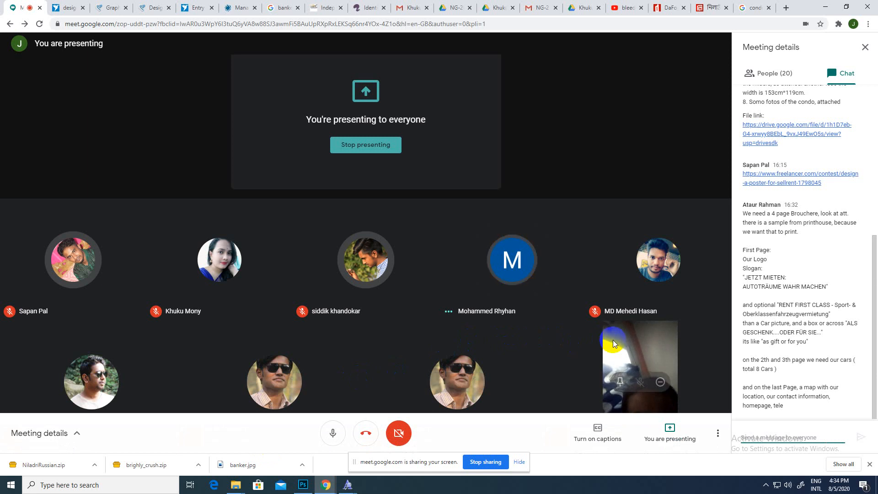
{"action": "mouse_move", "coordinate": [613, 343]}
{"action": "mouse_move", "coordinate": [454, 283]}
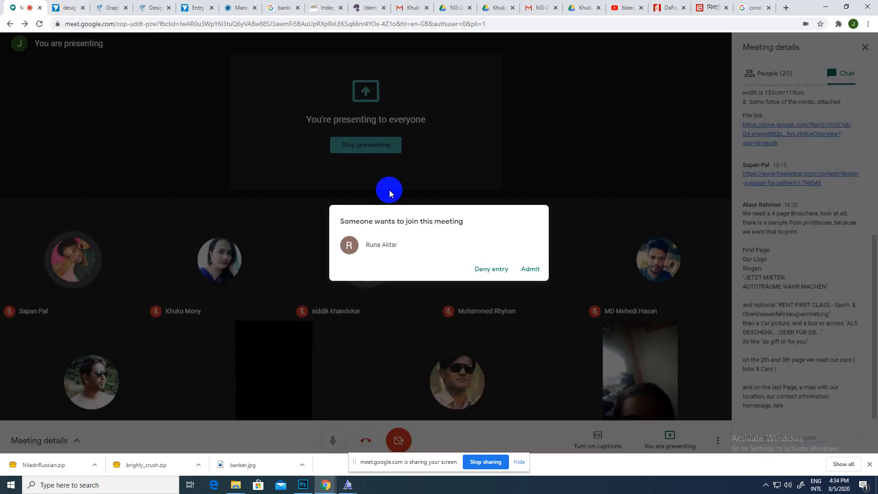
{"action": "left_click", "coordinate": [530, 274]}
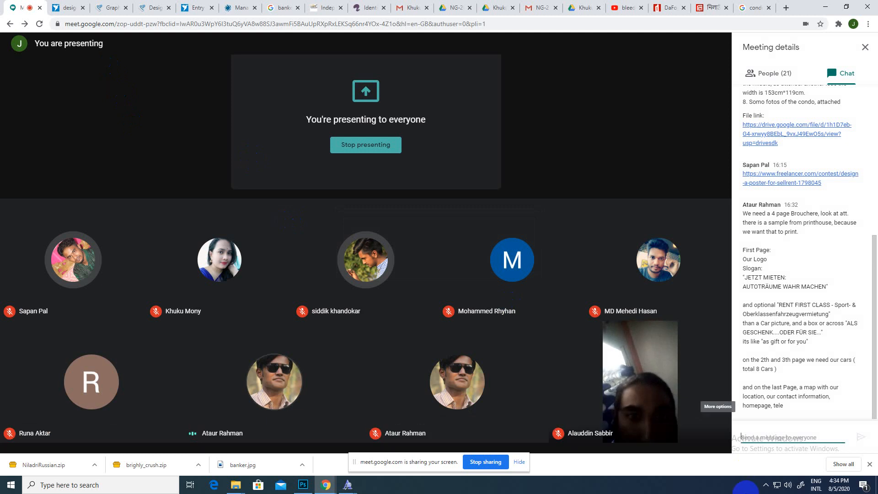
- Look over the sell-and-rent poster description and attached files on the Freelancer contest page
{"action": "left_click", "coordinate": [60, 7]}
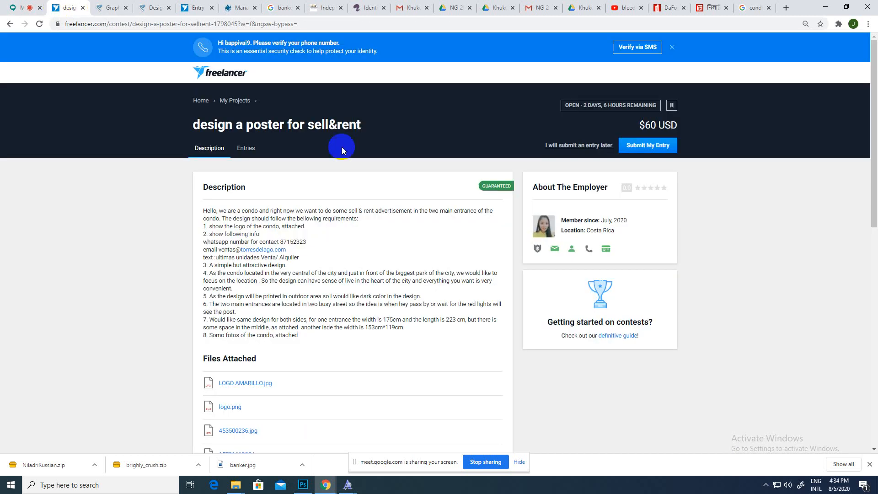
{"action": "scroll", "coordinate": [343, 146], "scroll_direction": "down", "scroll_amount": 4}
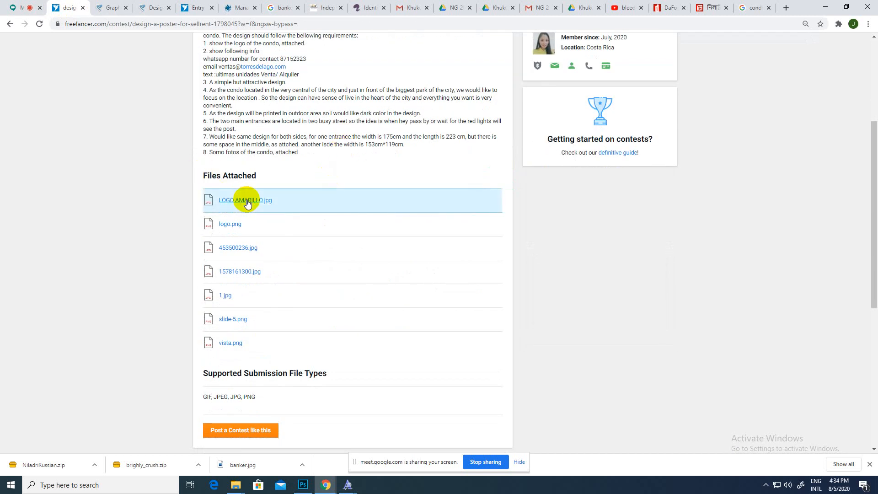
{"action": "scroll", "coordinate": [245, 194], "scroll_direction": "up", "scroll_amount": 4}
{"action": "left_click", "coordinate": [232, 127]}
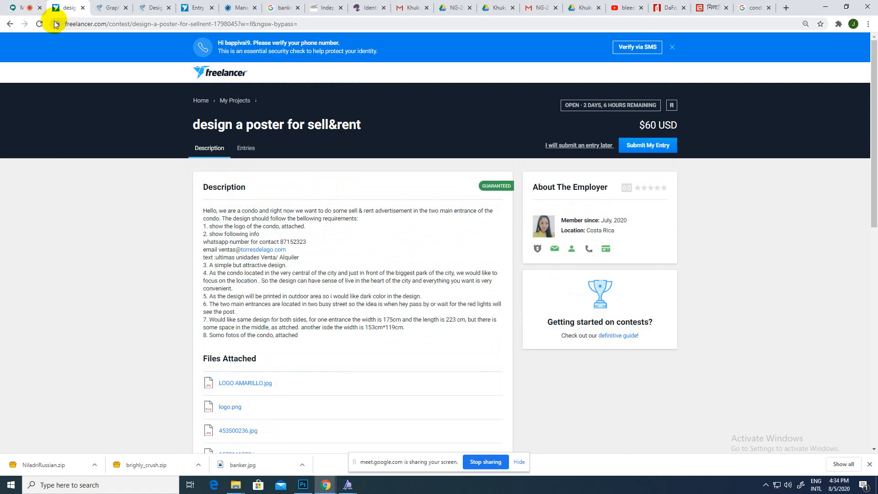
- Return to the Meet call, check the poster brief in the chat, and mute the speaking participant for everyone
{"action": "left_click", "coordinate": [29, 9]}
{"action": "scroll", "coordinate": [773, 182], "scroll_direction": "up", "scroll_amount": 5}
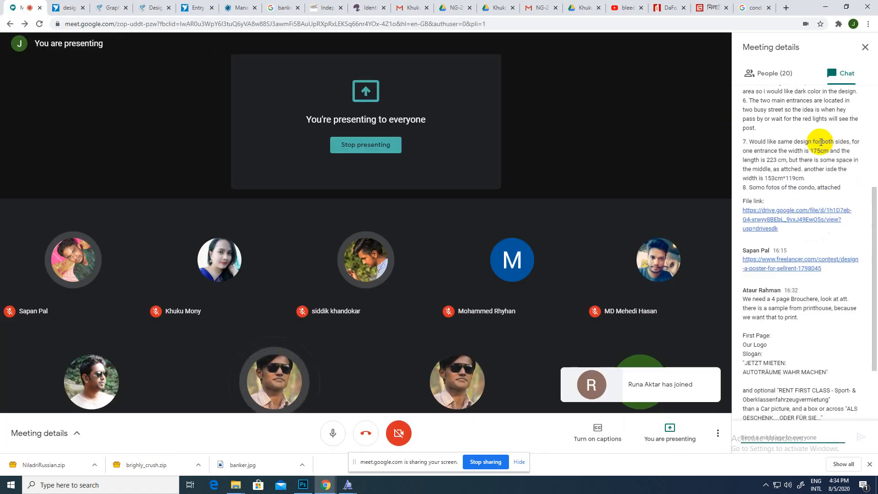
{"action": "scroll", "coordinate": [820, 275], "scroll_direction": "down", "scroll_amount": 1}
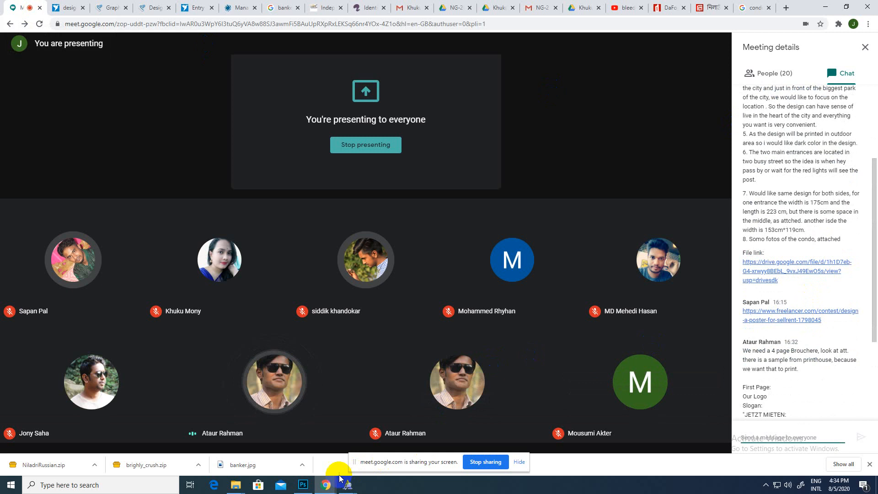
{"action": "left_click", "coordinate": [274, 382]}
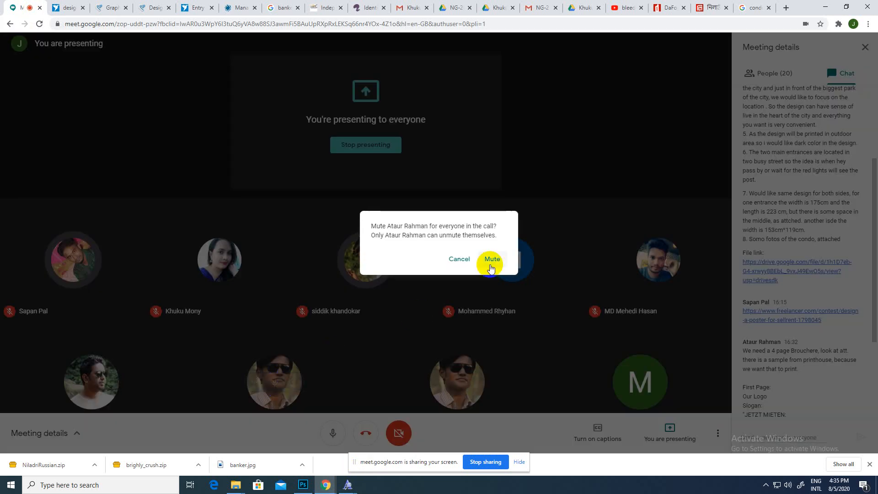
{"action": "left_click", "coordinate": [499, 260]}
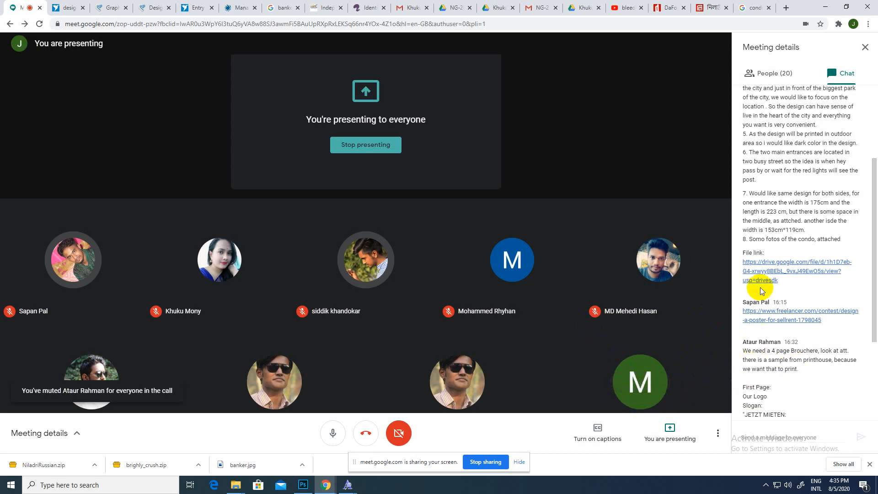
- Copy the web address of the Freelancer poster contest page and send it in the Meet chat
{"action": "left_click", "coordinate": [61, 8]}
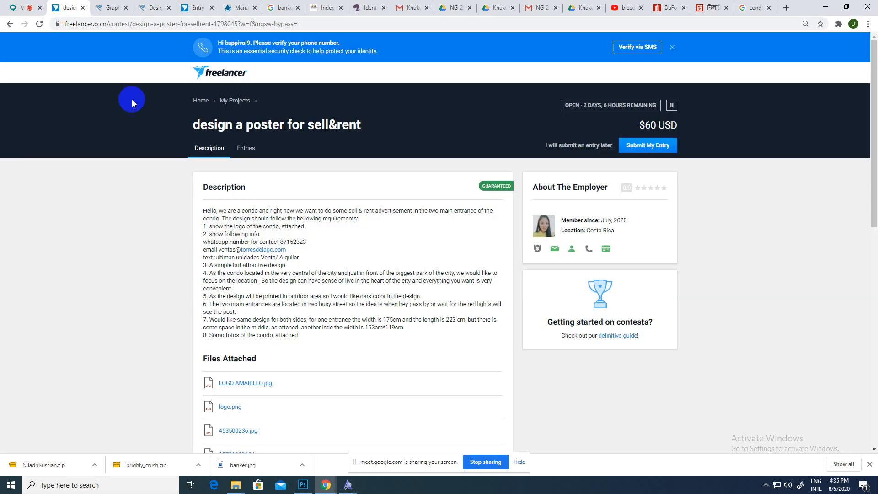
{"action": "scroll", "coordinate": [232, 206], "scroll_direction": "down", "scroll_amount": 5}
{"action": "scroll", "coordinate": [249, 259], "scroll_direction": "up", "scroll_amount": 7}
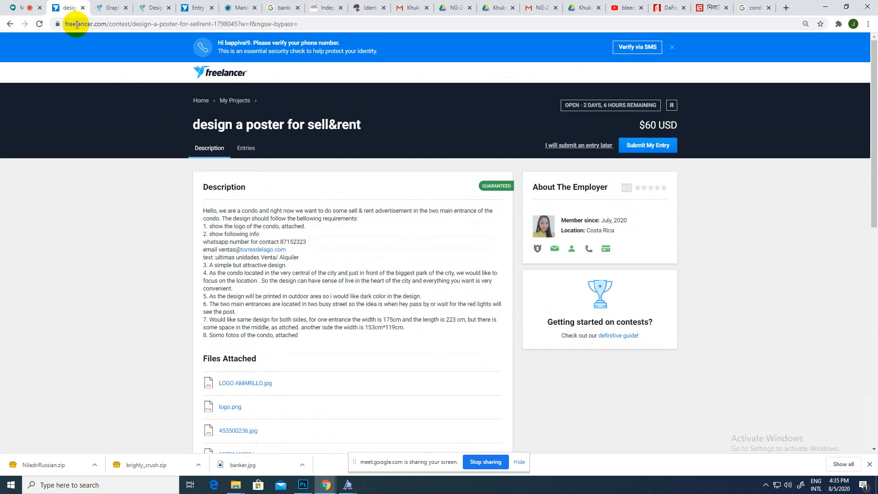
{"action": "scroll", "coordinate": [280, 253], "scroll_direction": "down", "scroll_amount": 5}
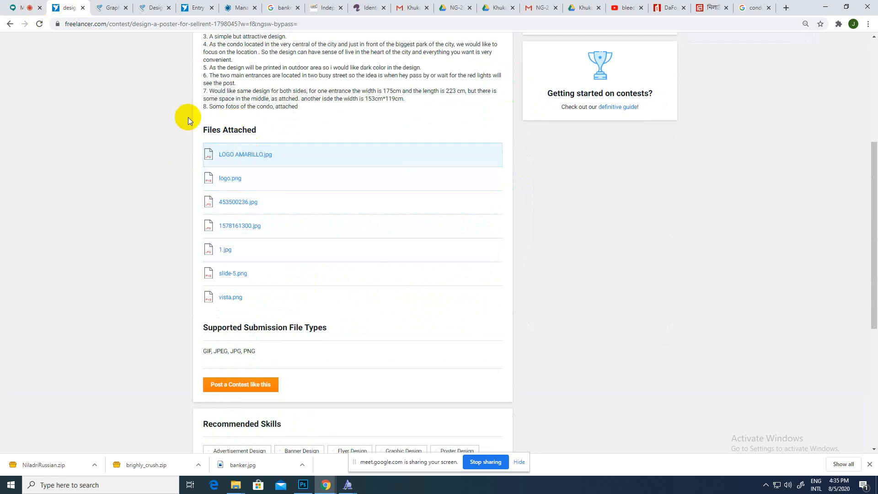
{"action": "left_click", "coordinate": [137, 24]}
{"action": "key", "text": "ctrl+c"}
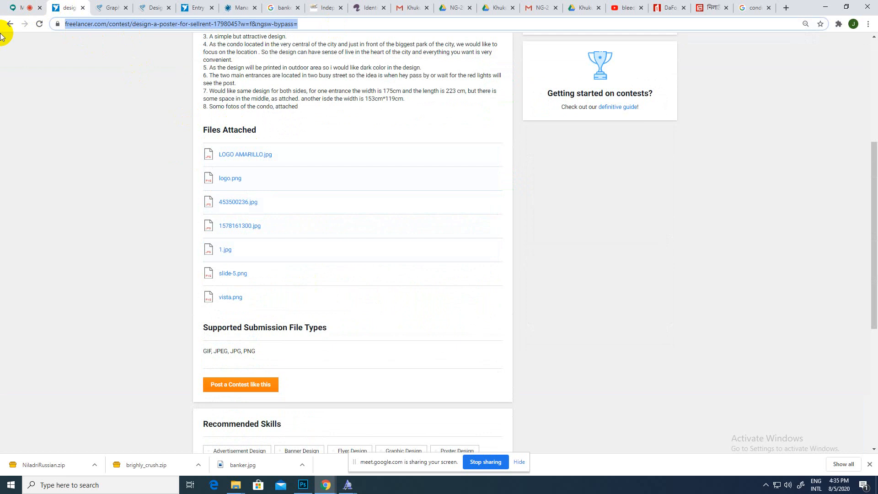
{"action": "left_click", "coordinate": [27, 6]}
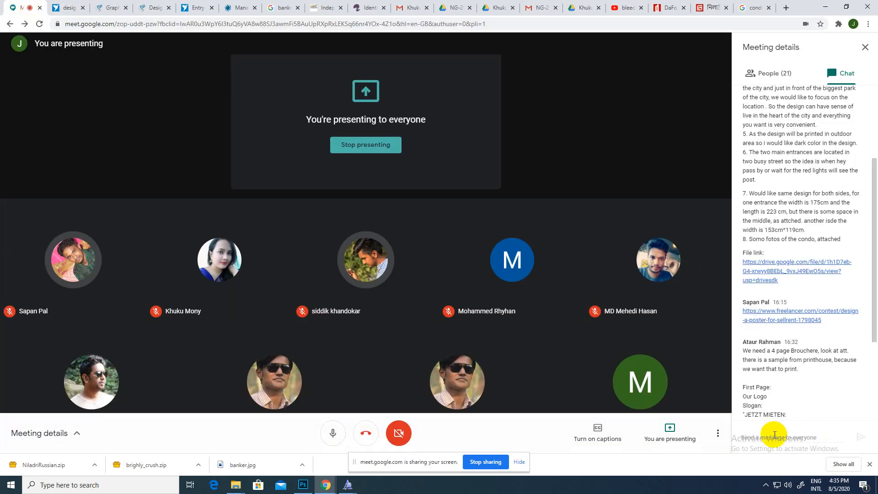
{"action": "key", "text": "ctrl+v"}
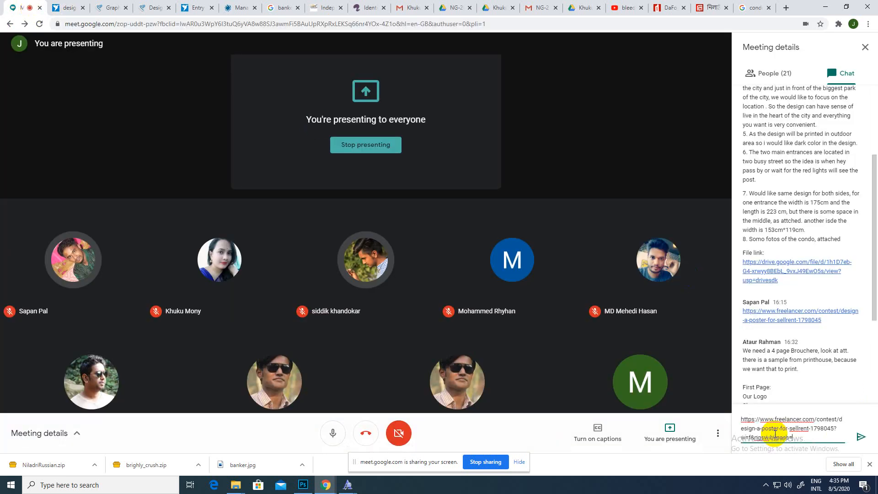
{"action": "key", "text": "Return"}
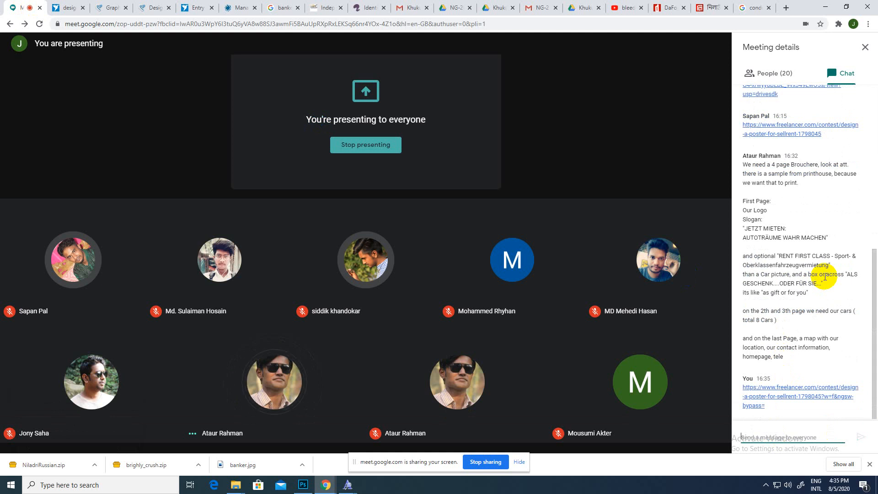
- Go back to the Freelancer contest, preview the attached LOGO AMARILLO.jpg, download it, and close the preview
{"action": "left_click", "coordinate": [64, 9]}
{"action": "left_click", "coordinate": [86, 199]}
{"action": "scroll", "coordinate": [126, 208], "scroll_direction": "up", "scroll_amount": 4}
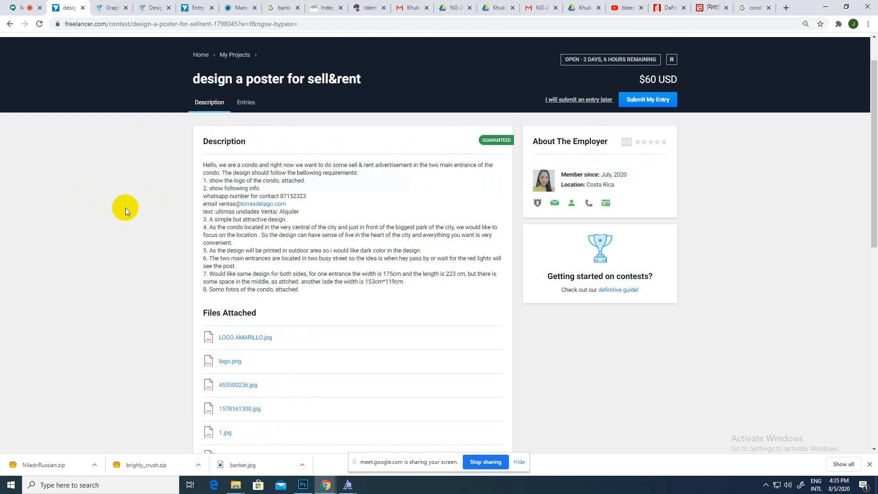
{"action": "scroll", "coordinate": [125, 207], "scroll_direction": "down", "scroll_amount": 4}
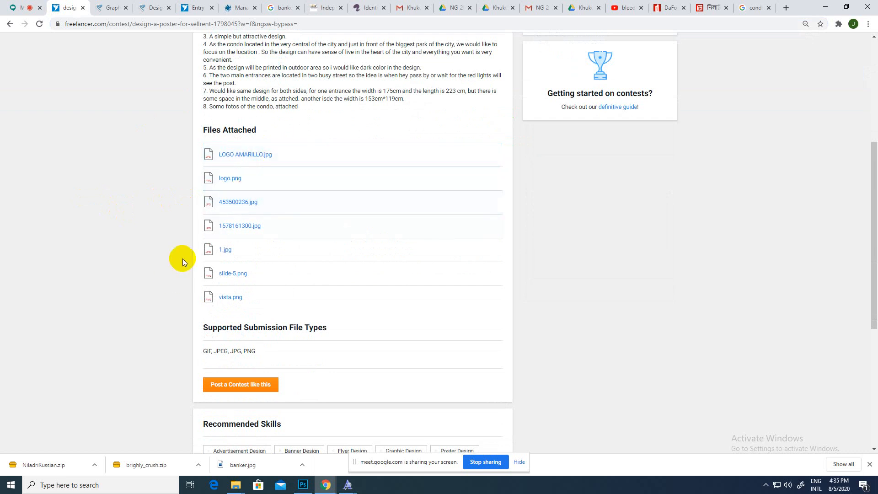
{"action": "left_click", "coordinate": [259, 158]}
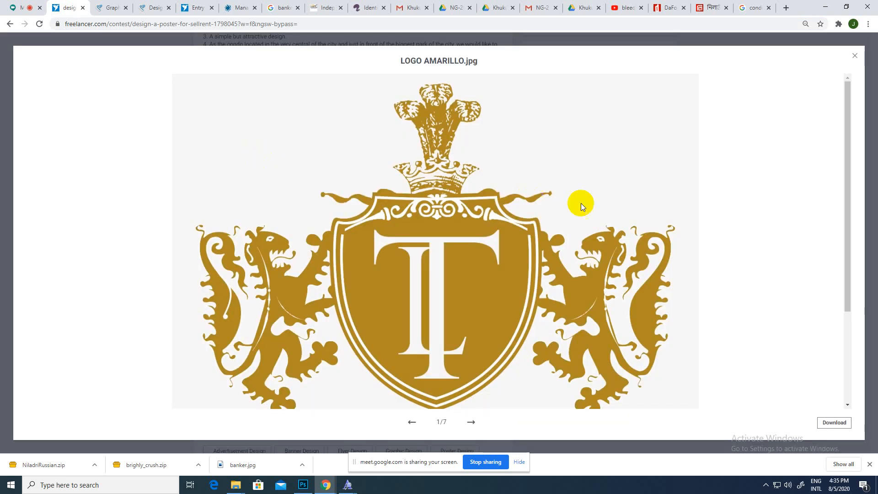
{"action": "scroll", "coordinate": [745, 368], "scroll_direction": "down", "scroll_amount": 3}
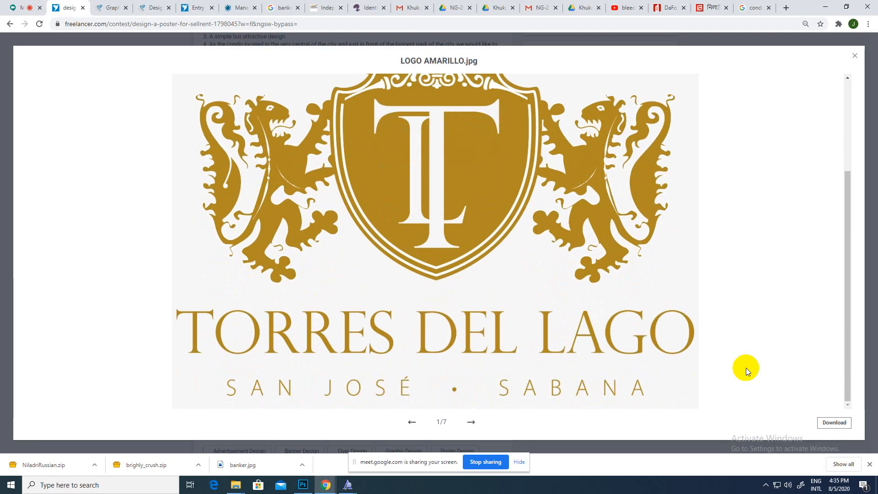
{"action": "left_click", "coordinate": [835, 422]}
{"action": "scroll", "coordinate": [667, 309], "scroll_direction": "up", "scroll_amount": 3}
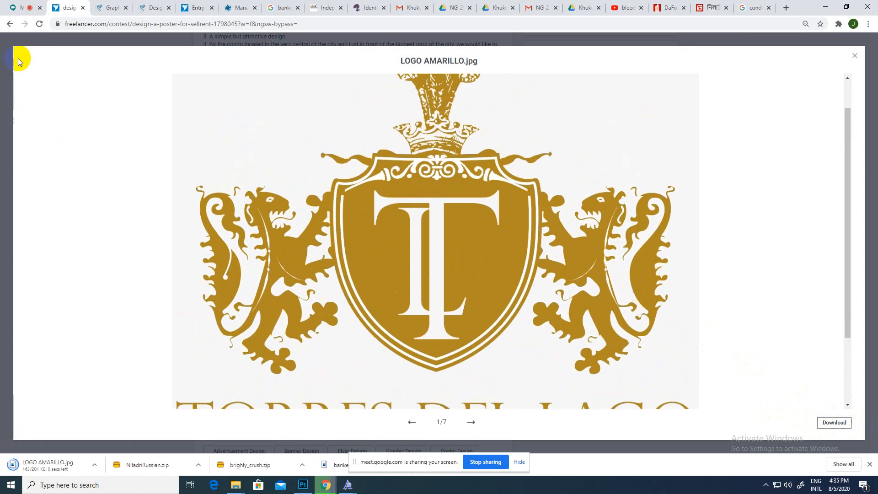
{"action": "left_click", "coordinate": [5, 121]}
- Open the attached logo.png, download it, and close the preview
{"action": "left_click", "coordinate": [228, 179]}
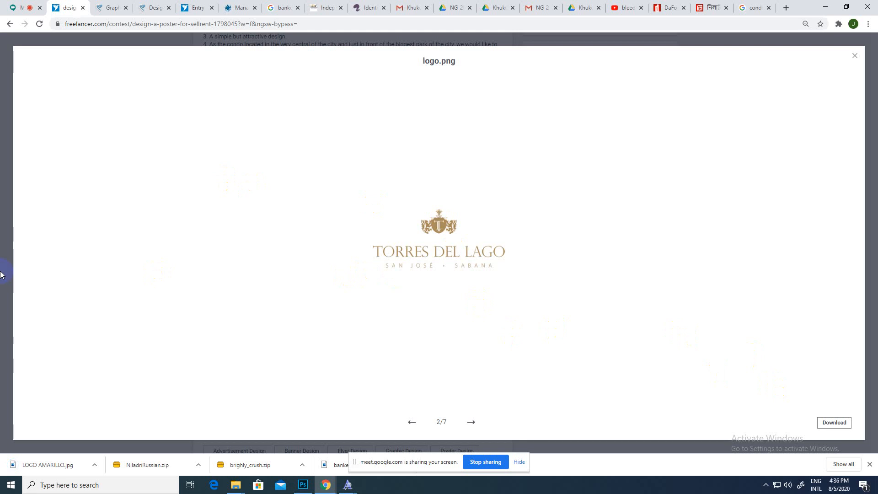
{"action": "left_click", "coordinate": [819, 421]}
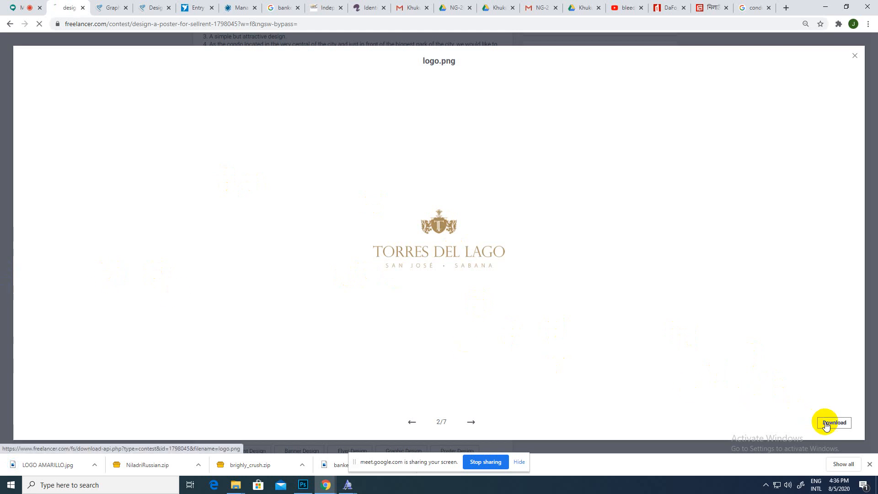
{"action": "left_click", "coordinate": [6, 221]}
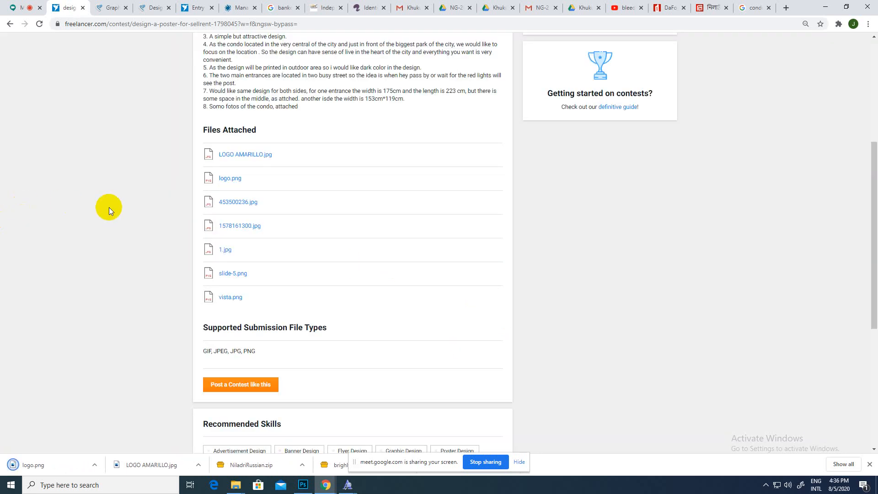
- Examine the marked entrance area in the attached photo 453500236.jpg and close the preview
{"action": "left_click", "coordinate": [239, 202]}
{"action": "scroll", "coordinate": [494, 239], "scroll_direction": "down", "scroll_amount": 5}
{"action": "scroll", "coordinate": [501, 241], "scroll_direction": "up", "scroll_amount": 5}
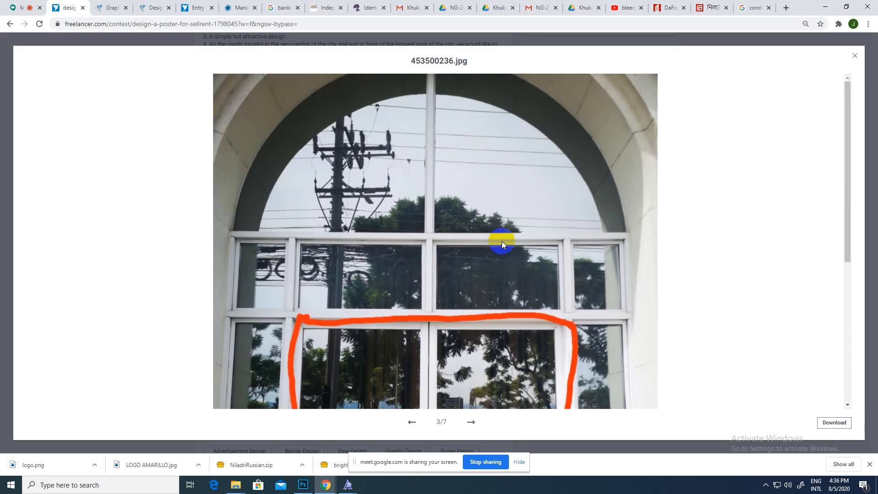
{"action": "scroll", "coordinate": [501, 241], "scroll_direction": "down", "scroll_amount": 5}
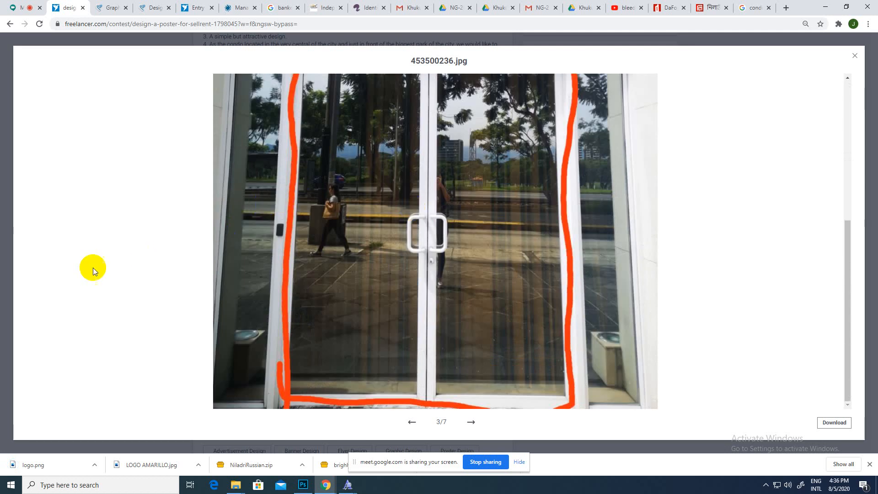
{"action": "left_click", "coordinate": [7, 271]}
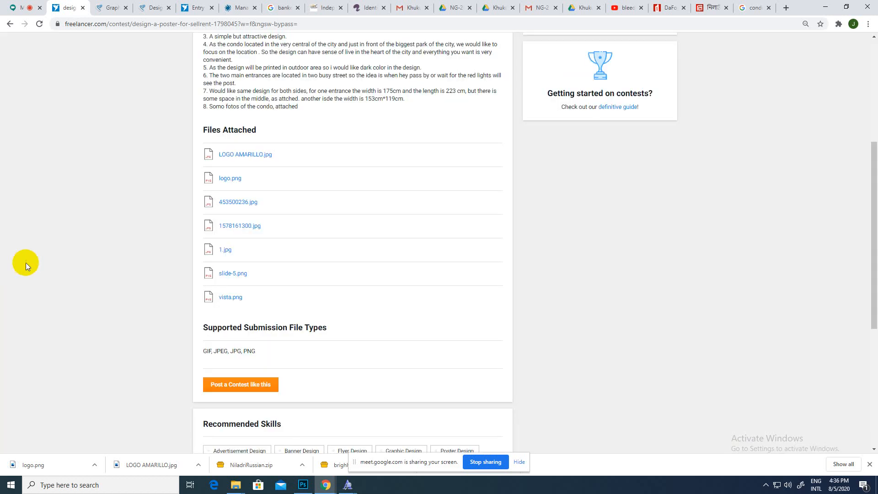
- Examine the existing window sign in the attached photo 1578161300.jpg and close the preview
{"action": "left_click", "coordinate": [244, 226]}
{"action": "scroll", "coordinate": [273, 224], "scroll_direction": "up", "scroll_amount": 2}
{"action": "scroll", "coordinate": [272, 224], "scroll_direction": "down", "scroll_amount": 2}
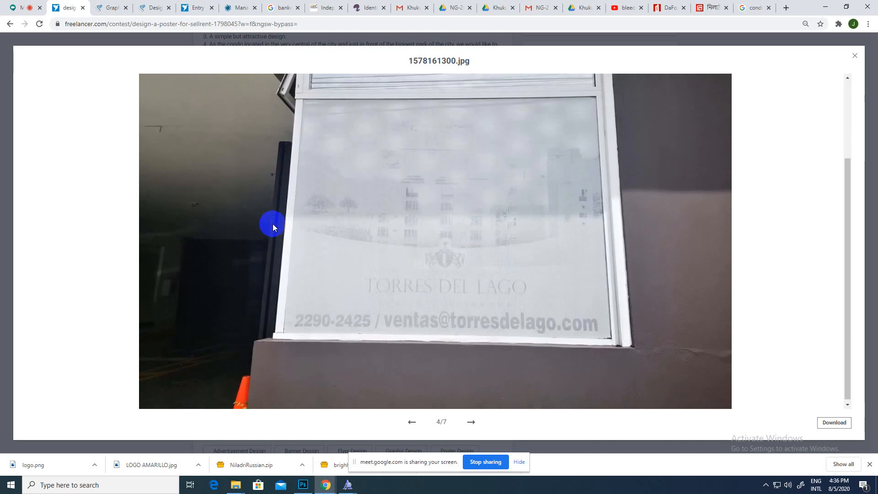
{"action": "scroll", "coordinate": [158, 218], "scroll_direction": "up", "scroll_amount": 2}
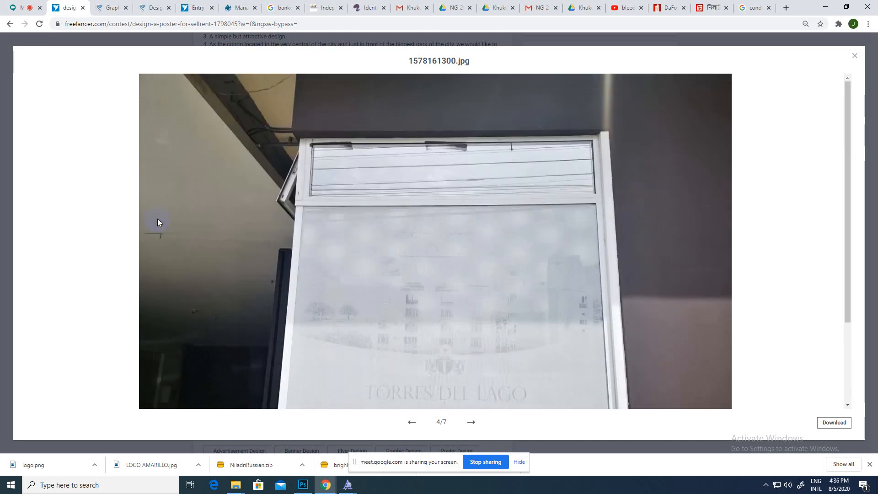
{"action": "scroll", "coordinate": [157, 219], "scroll_direction": "down", "scroll_amount": 2}
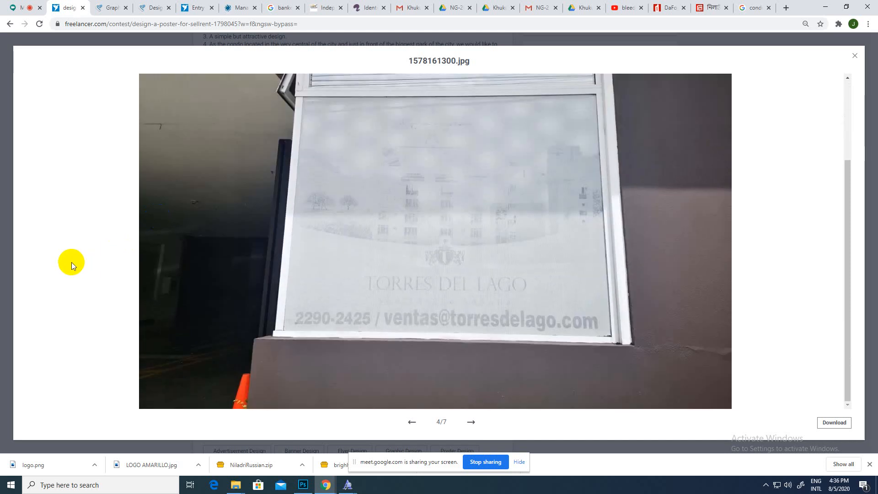
{"action": "left_click", "coordinate": [3, 268]}
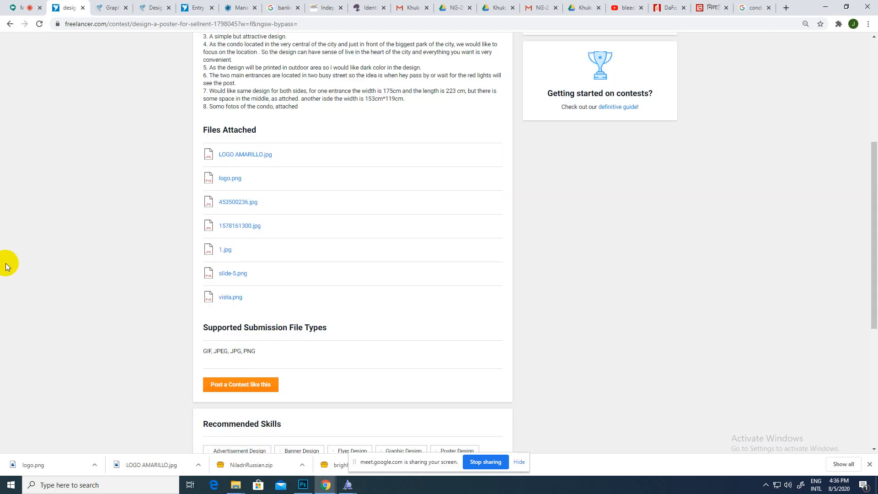
- Open the attached condo building photo 1.jpg and download it
{"action": "left_click", "coordinate": [229, 254]}
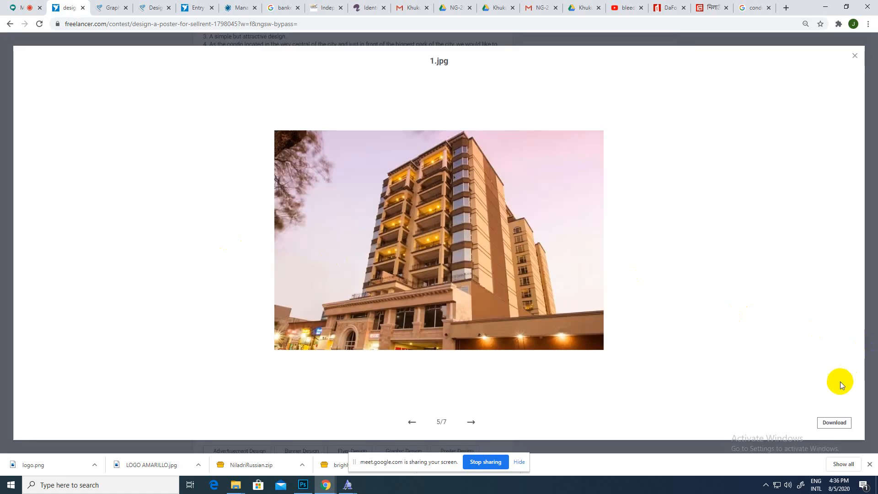
{"action": "left_click", "coordinate": [834, 422]}
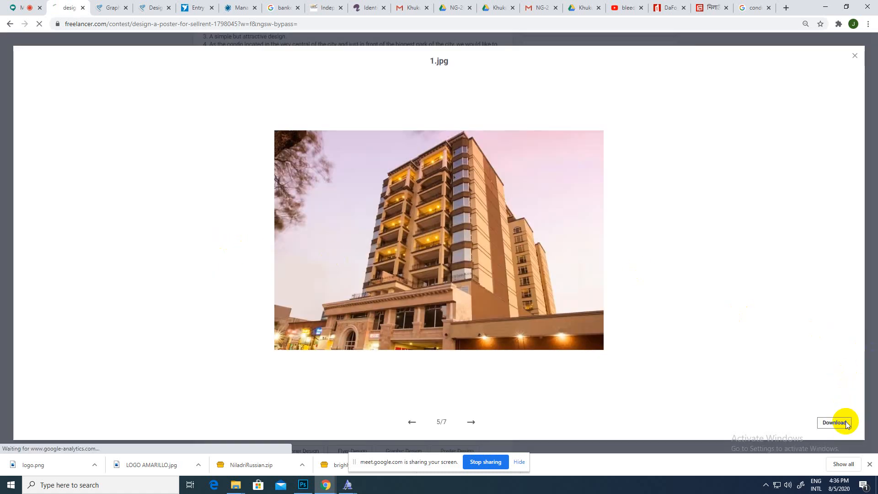
- Close the 1.jpg preview, open the attached pool photo slide-5.png and download it
{"action": "left_click", "coordinate": [3, 260]}
{"action": "left_click", "coordinate": [232, 275]}
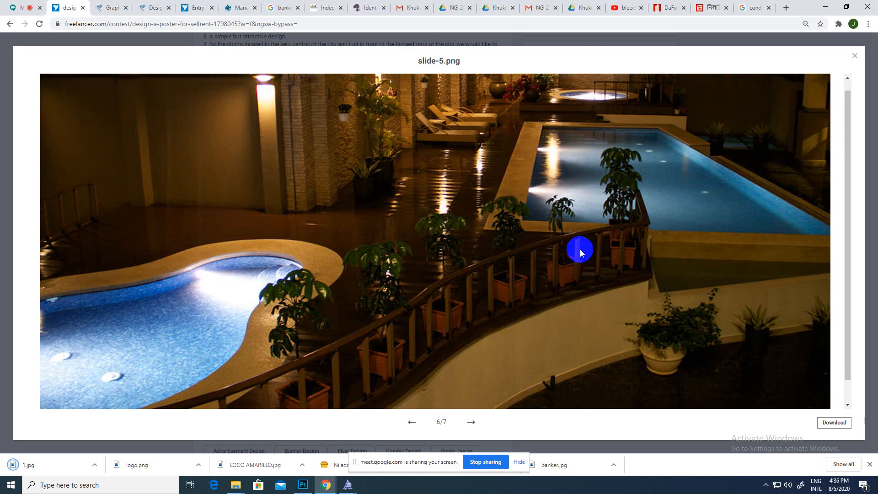
{"action": "scroll", "coordinate": [580, 249], "scroll_direction": "down", "scroll_amount": 3}
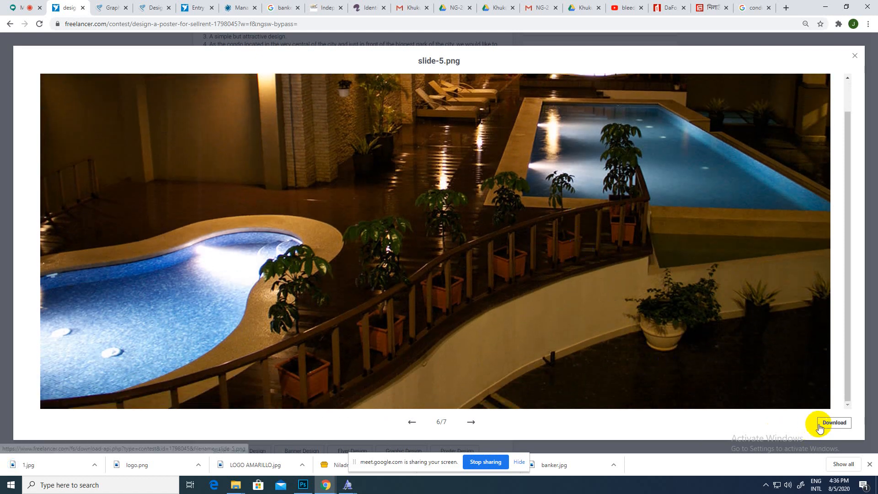
{"action": "double_click", "coordinate": [819, 426]}
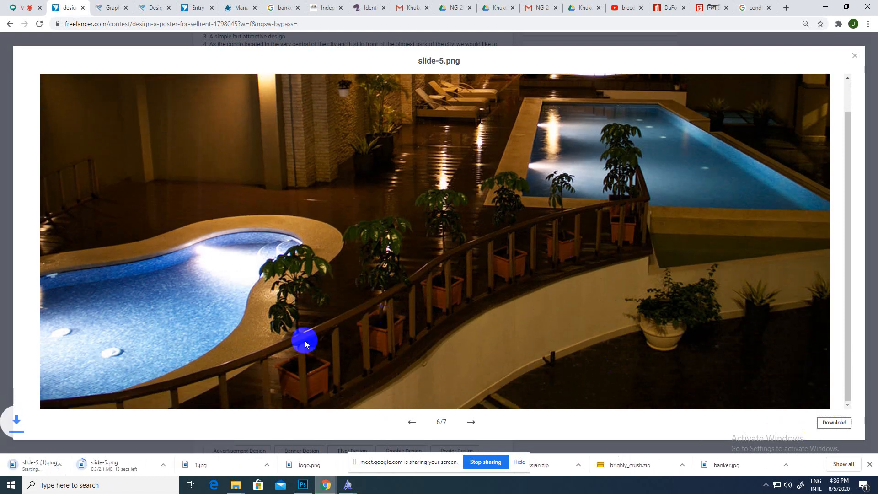
- Cancel the duplicate download slide-5 (1).png and close the photo preview
{"action": "left_click", "coordinate": [94, 465]}
{"action": "left_click", "coordinate": [109, 451]}
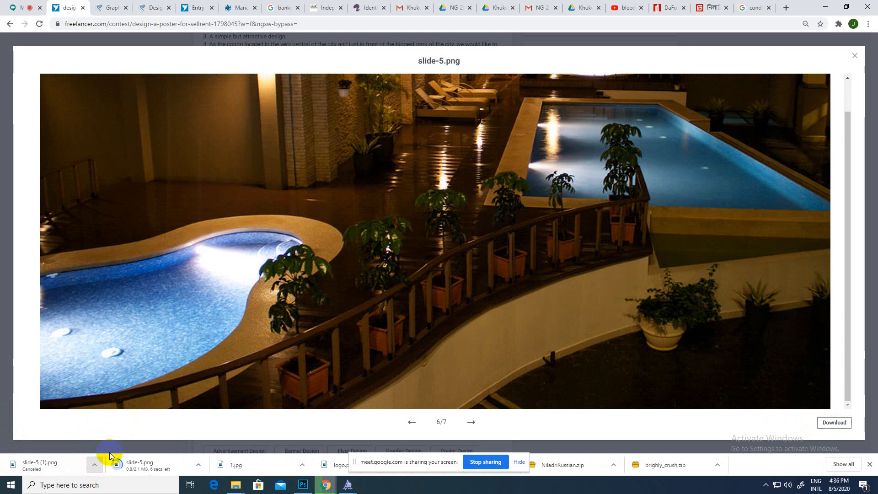
{"action": "left_click", "coordinate": [12, 277]}
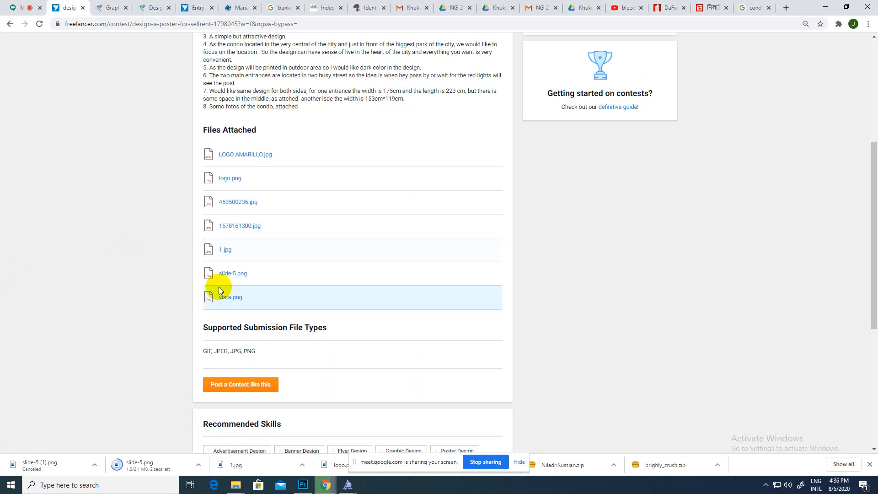
- Open the attached park view photo vista.png, download it, and close the preview
{"action": "left_click", "coordinate": [239, 294]}
{"action": "scroll", "coordinate": [424, 273], "scroll_direction": "up", "scroll_amount": 1}
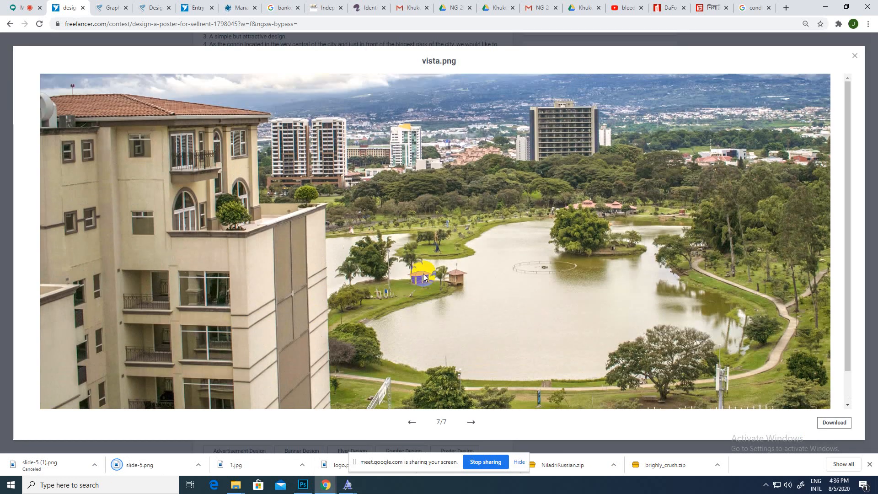
{"action": "left_click", "coordinate": [835, 427]}
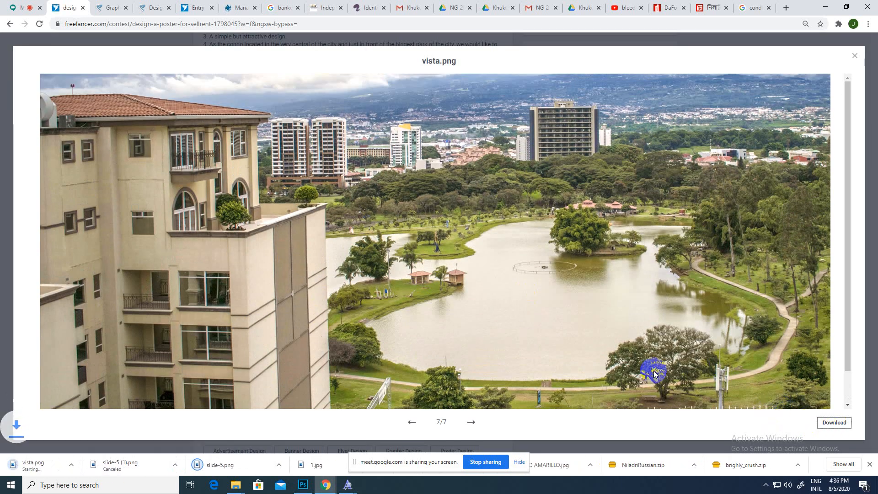
{"action": "left_click", "coordinate": [1, 357]}
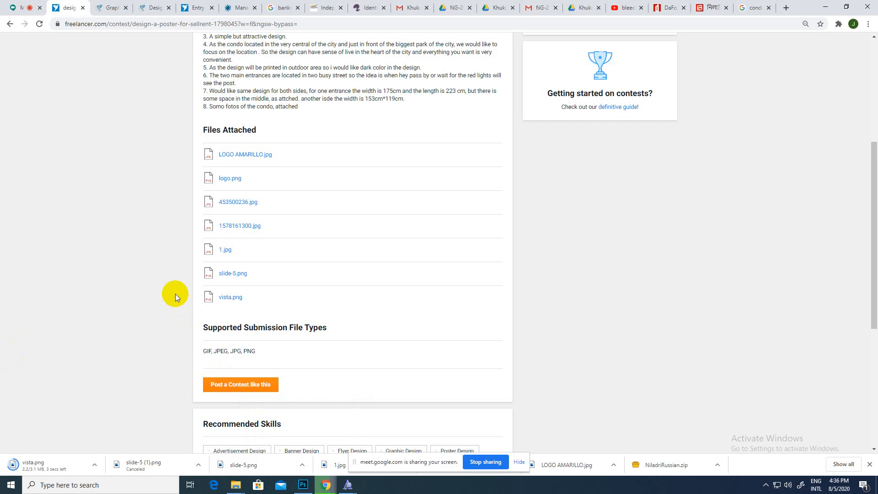
- Reread the poster contest's description, size requirements and attached files, and look in on the Google Meet call
{"action": "left_click", "coordinate": [303, 484]}
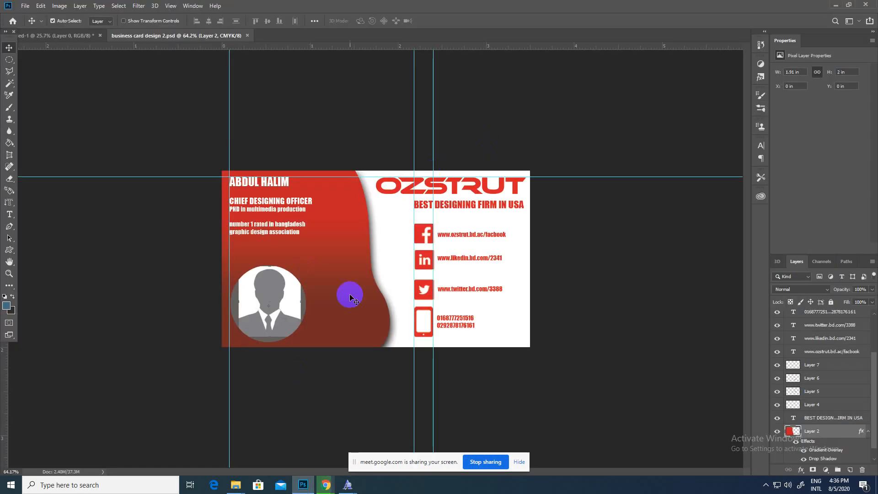
{"action": "mouse_move", "coordinate": [312, 489]}
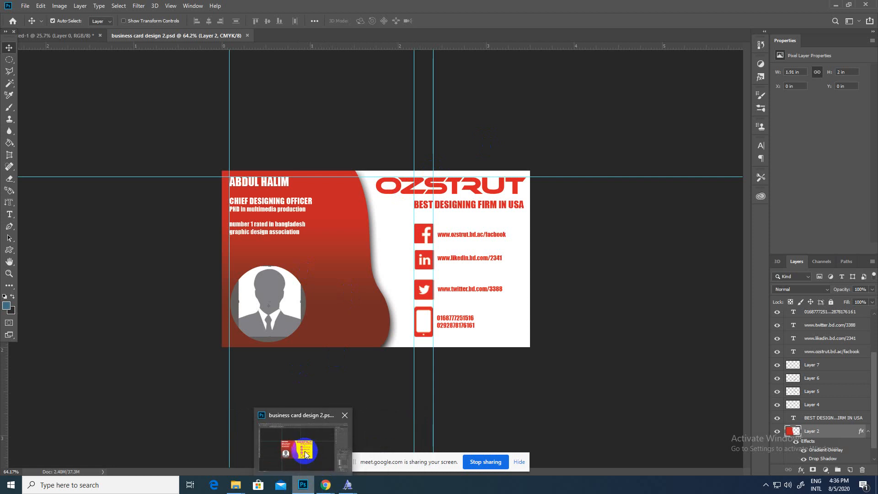
{"action": "left_click", "coordinate": [289, 465]}
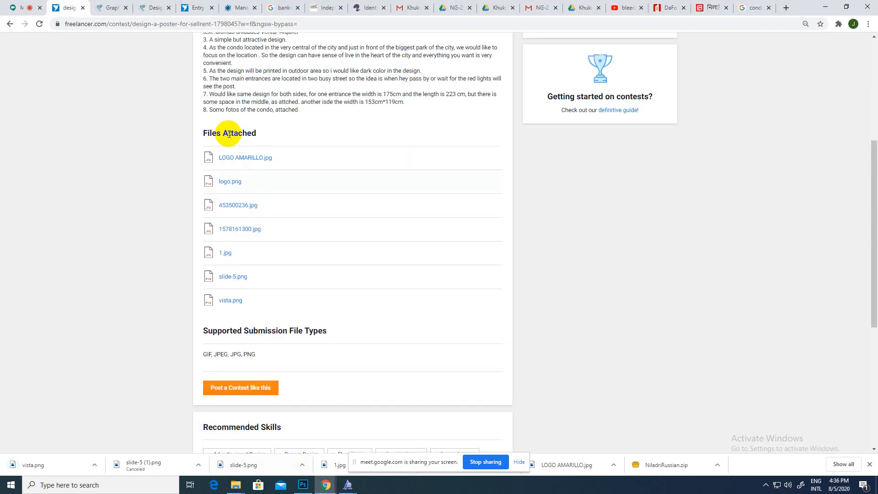
{"action": "scroll", "coordinate": [228, 133], "scroll_direction": "up", "scroll_amount": 5}
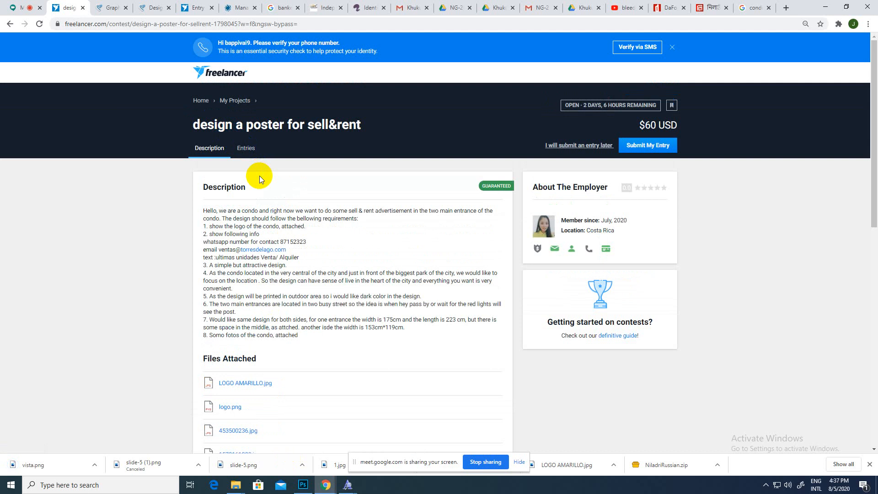
{"action": "scroll", "coordinate": [259, 175], "scroll_direction": "down", "scroll_amount": 2}
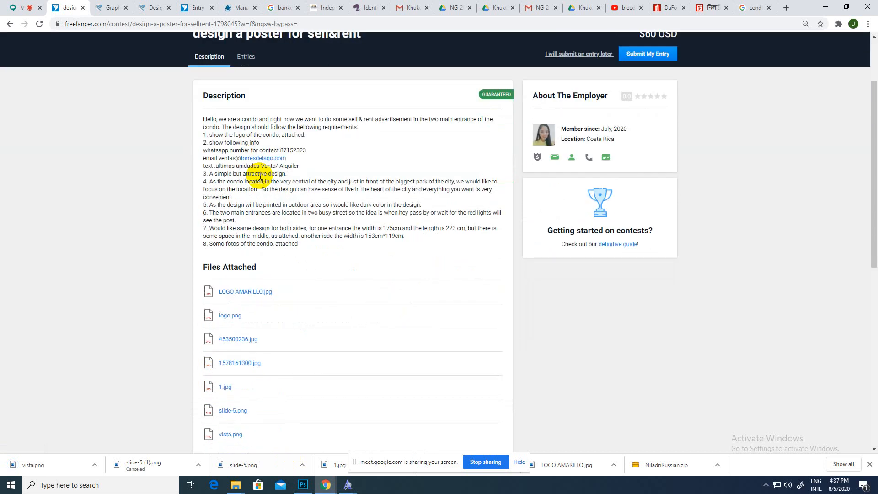
{"action": "scroll", "coordinate": [259, 178], "scroll_direction": "down", "scroll_amount": 6}
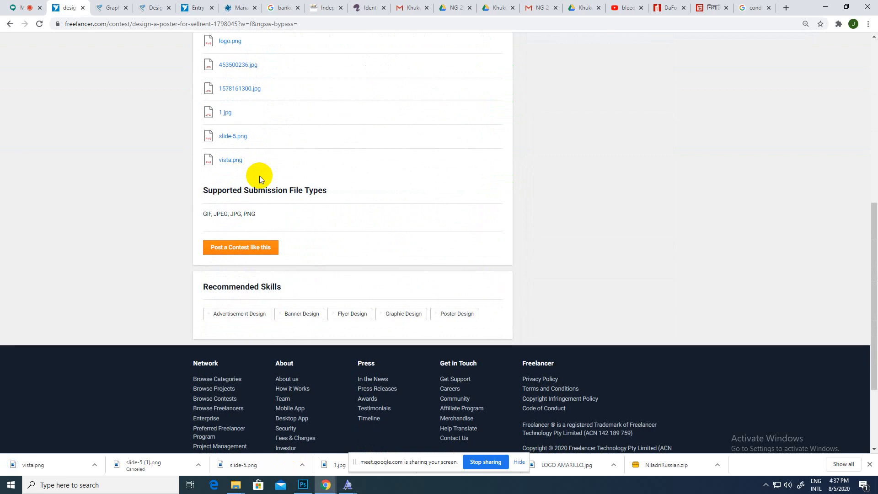
{"action": "scroll", "coordinate": [259, 176], "scroll_direction": "up", "scroll_amount": 8}
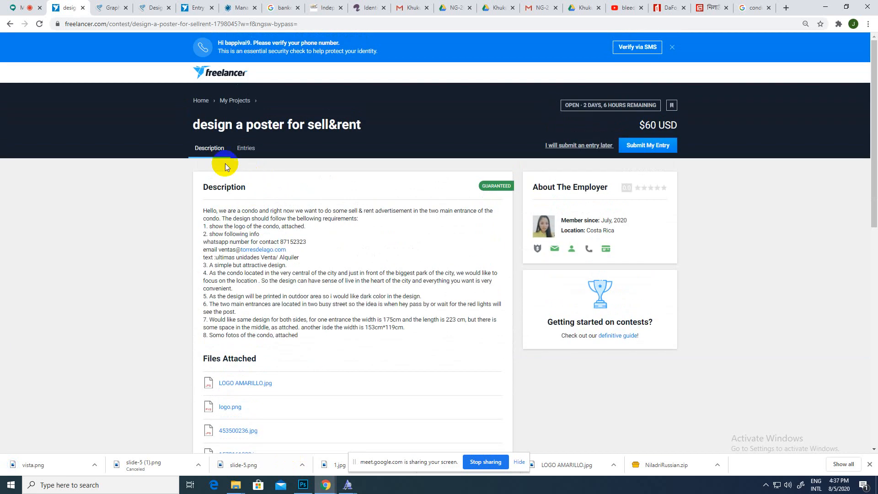
{"action": "left_click", "coordinate": [13, 8]}
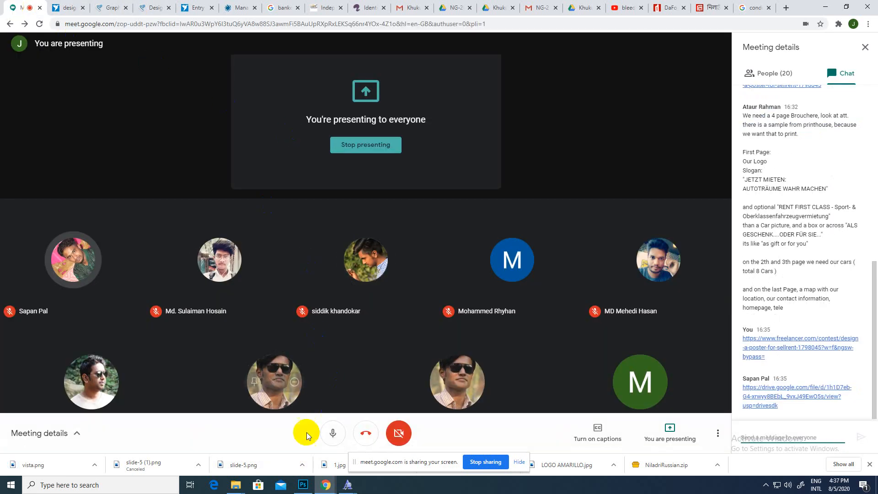
{"action": "left_click", "coordinate": [65, 8]}
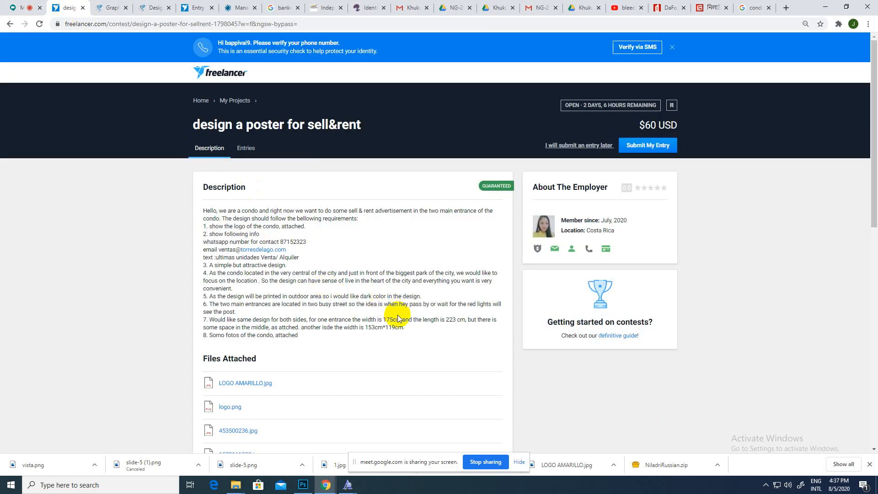
{"action": "scroll", "coordinate": [397, 319], "scroll_direction": "down", "scroll_amount": 1}
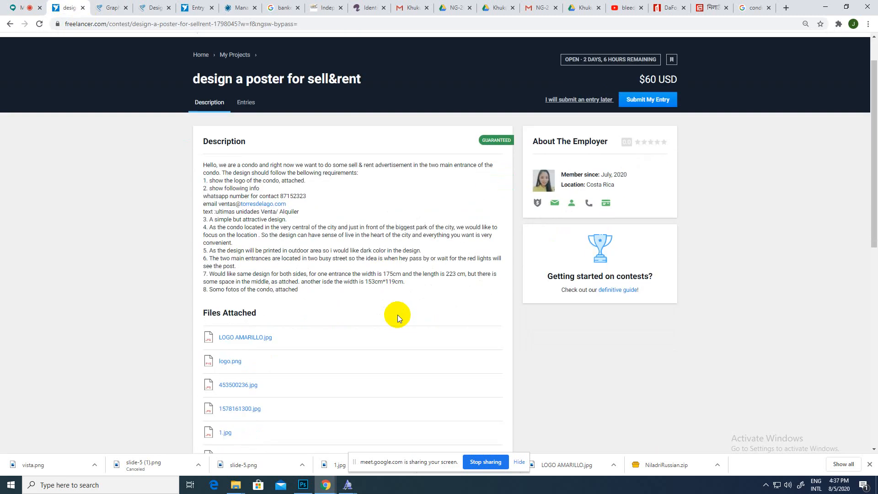
- Switch to Photoshop, start a new document and choose the A4 print preset
{"action": "left_click", "coordinate": [304, 485]}
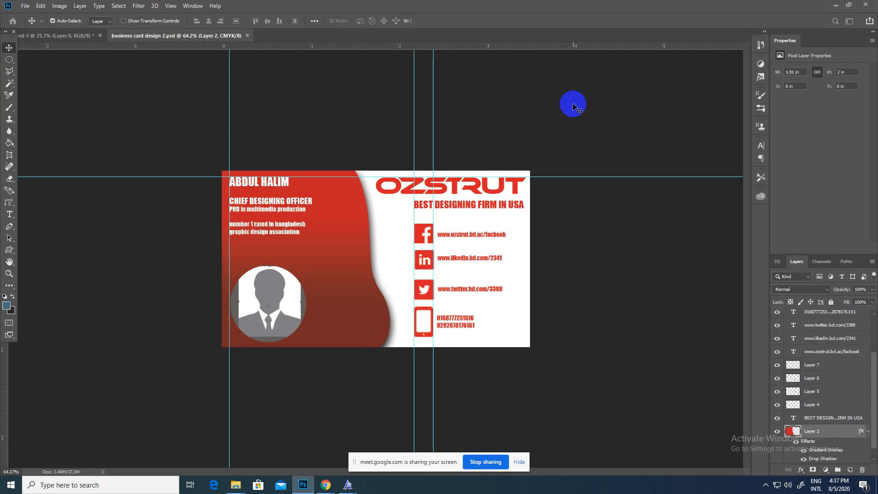
{"action": "key", "text": "ctrl+n"}
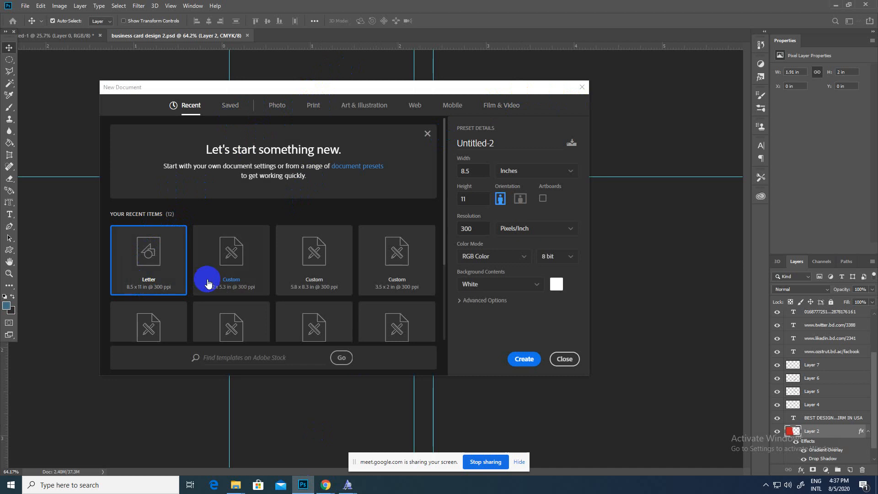
{"action": "scroll", "coordinate": [171, 272], "scroll_direction": "down", "scroll_amount": 5}
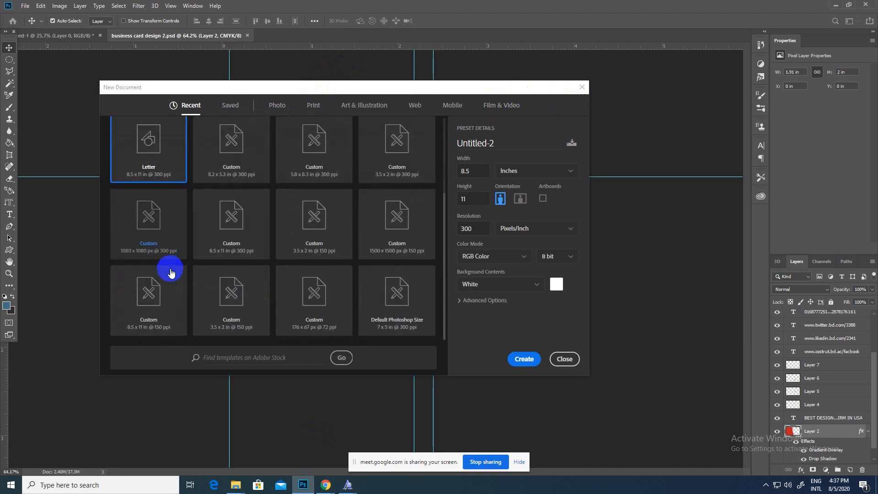
{"action": "scroll", "coordinate": [170, 274], "scroll_direction": "up", "scroll_amount": 5}
{"action": "left_click", "coordinate": [324, 110]}
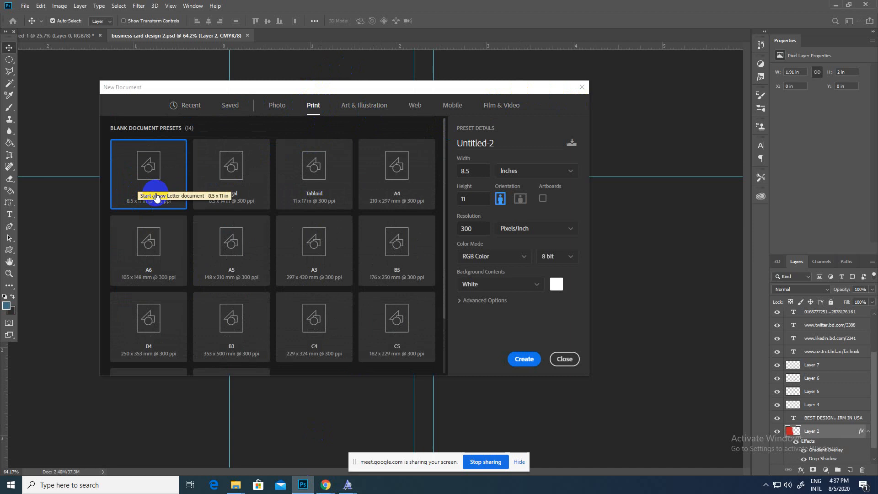
{"action": "left_click", "coordinate": [398, 189]}
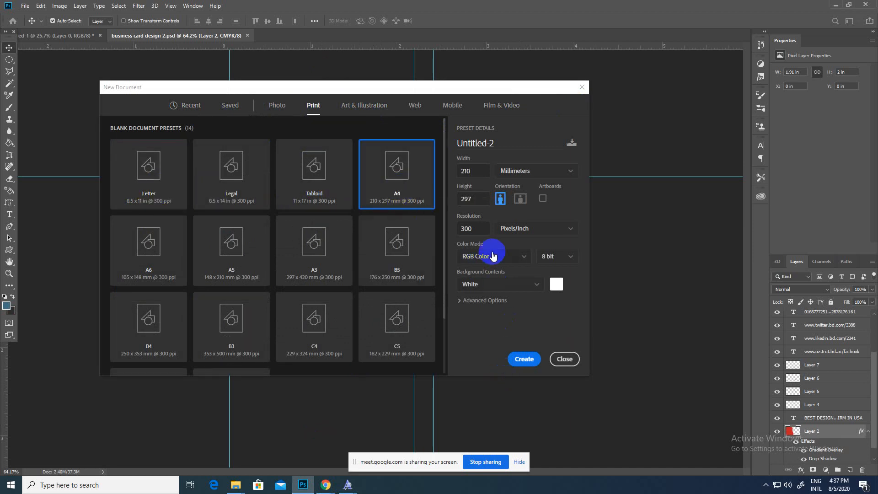
- Switch to Chrome, search Google for "cm to inches" in a new tab and convert the poster width of 175 cm to inches
{"action": "mouse_move", "coordinate": [326, 482]}
{"action": "left_click", "coordinate": [281, 448]}
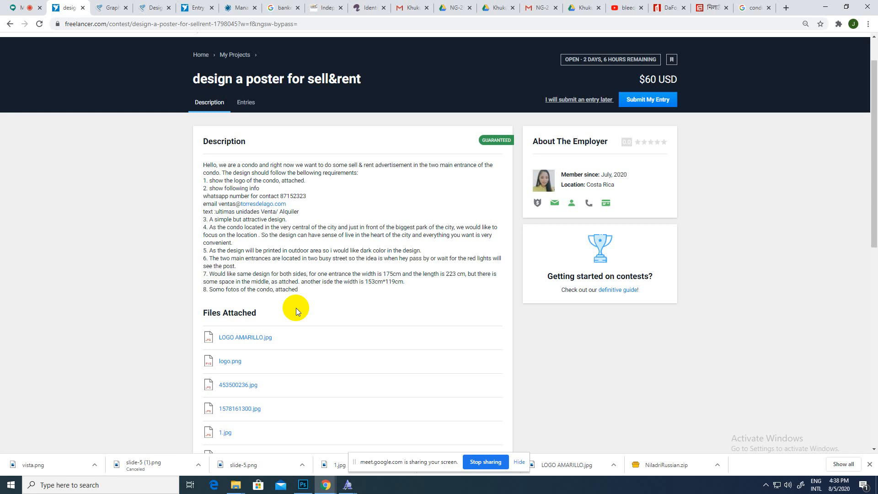
{"action": "left_click", "coordinate": [786, 8]}
{"action": "type", "text": "condominium"}
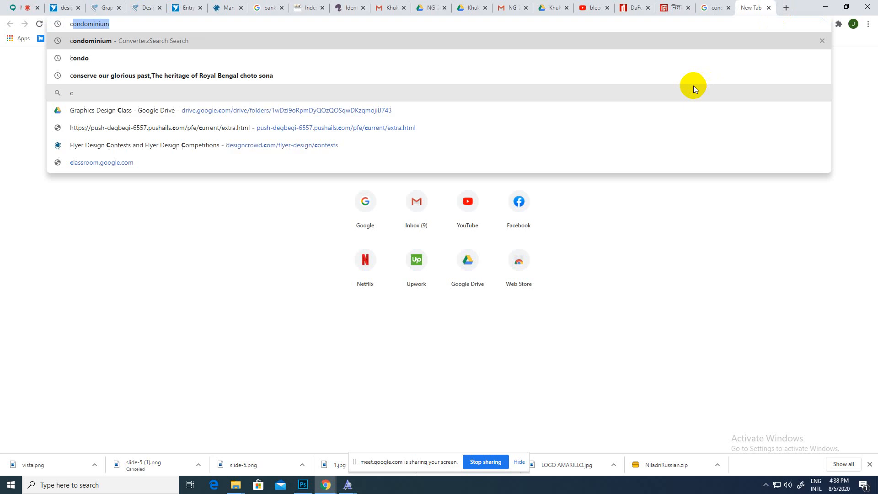
{"action": "left_click", "coordinate": [355, 238]}
{"action": "left_click", "coordinate": [367, 203]}
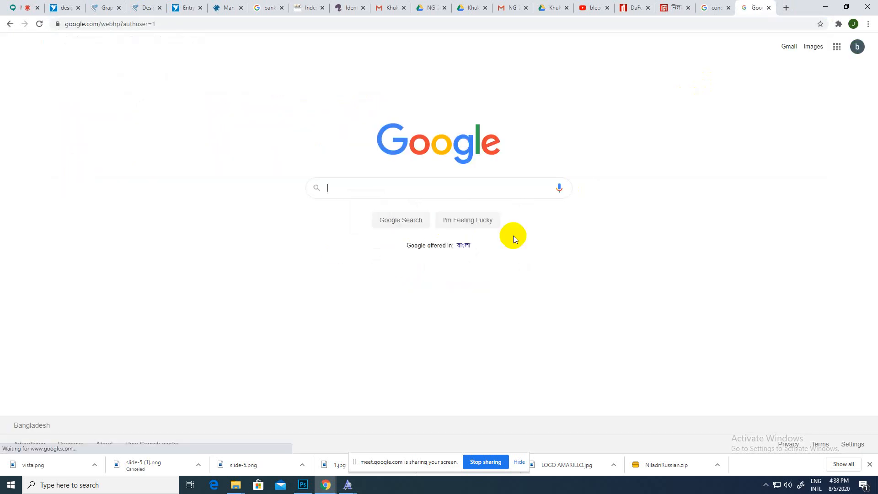
{"action": "type", "text": "cm to"}
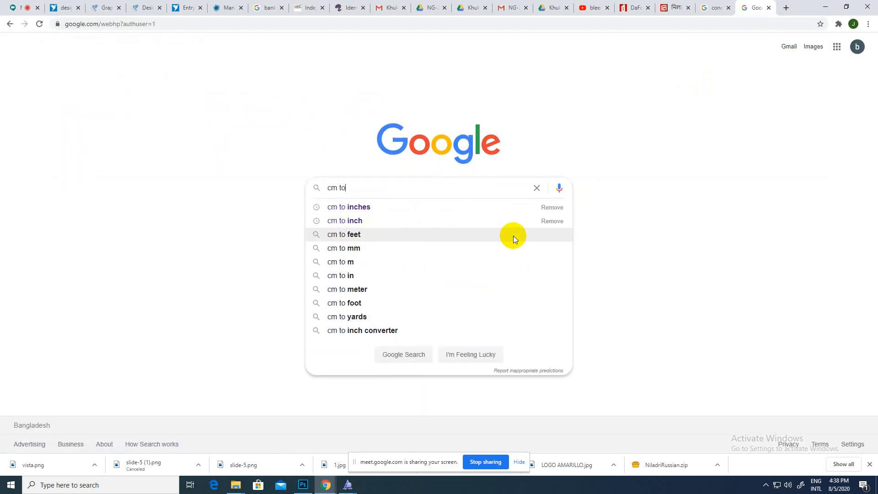
{"action": "left_click", "coordinate": [504, 210]}
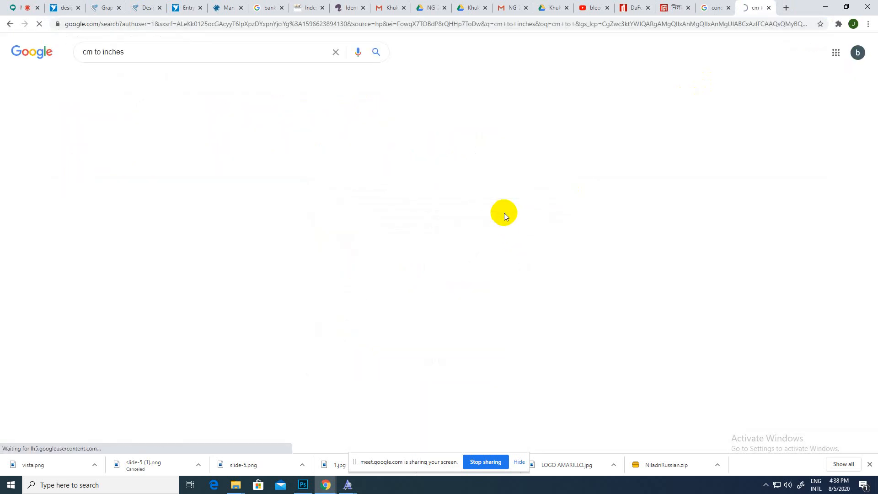
{"action": "left_click_drag", "start_coordinate": [173, 151], "coordinate": [127, 152]}
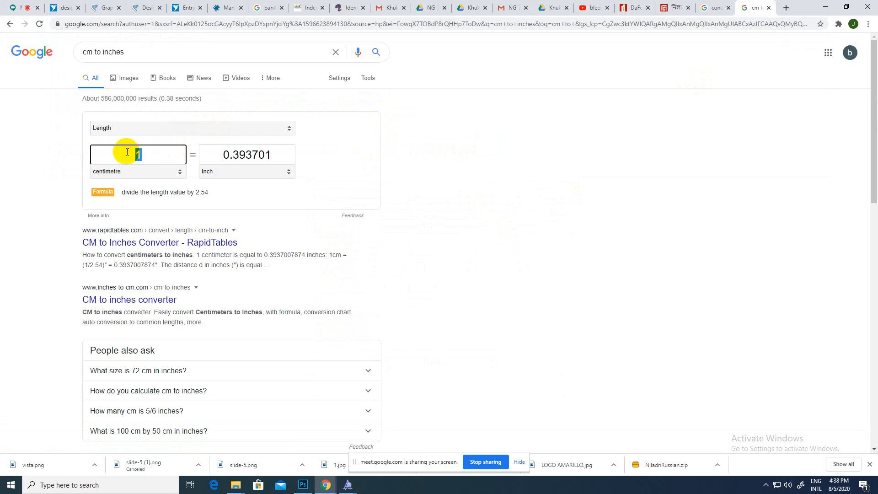
{"action": "type", "text": "175"}
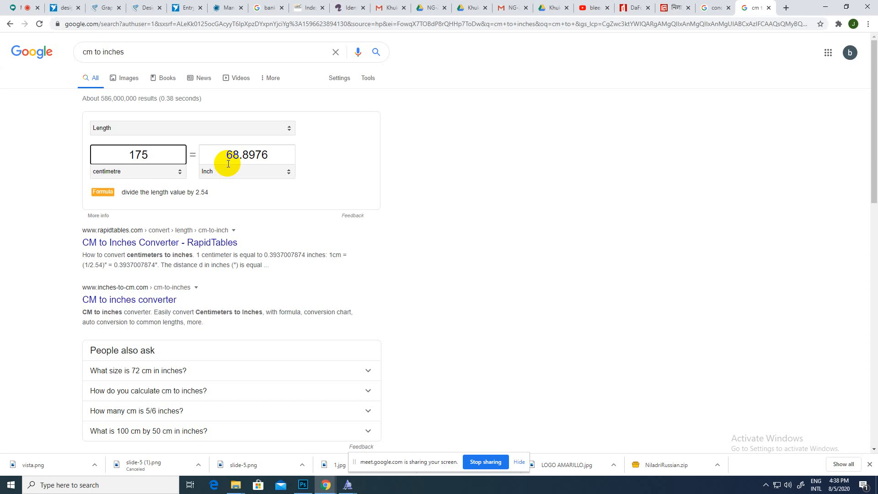
- Check the poster length in the contest brief, convert 223 cm to inches, and return to the Google Meet call
{"action": "left_click", "coordinate": [60, 7]}
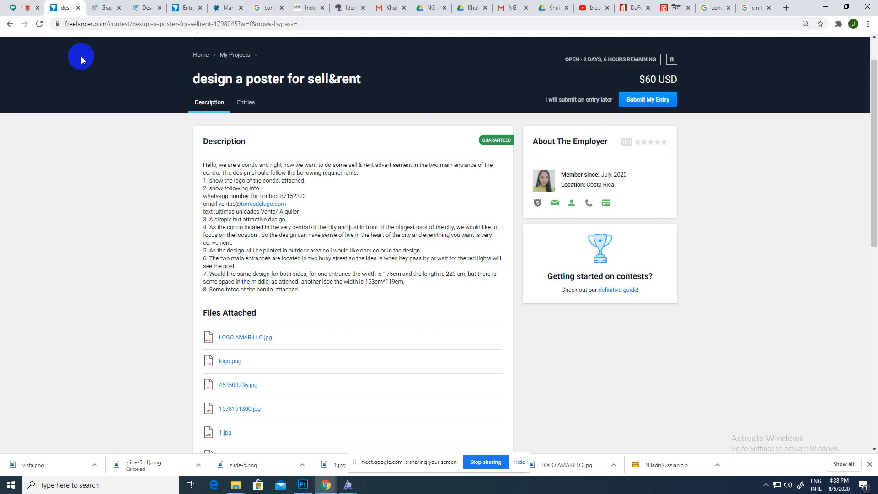
{"action": "left_click", "coordinate": [752, 8]}
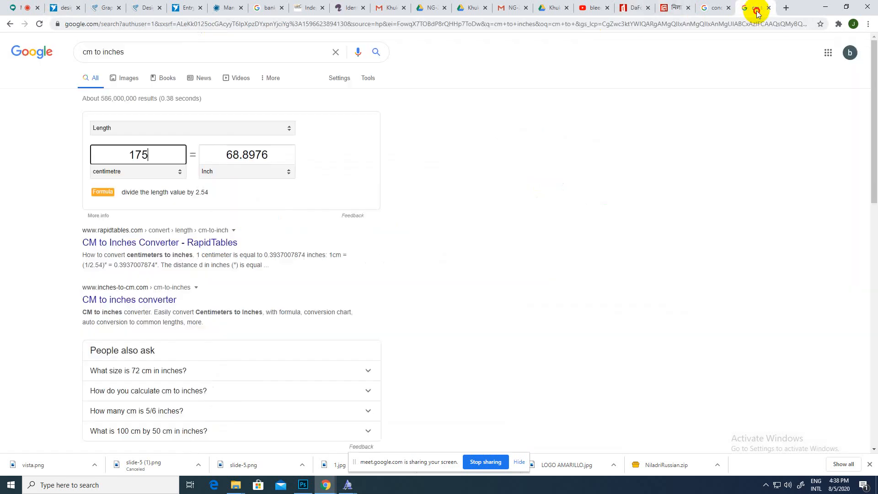
{"action": "left_click_drag", "start_coordinate": [170, 155], "coordinate": [104, 160]}
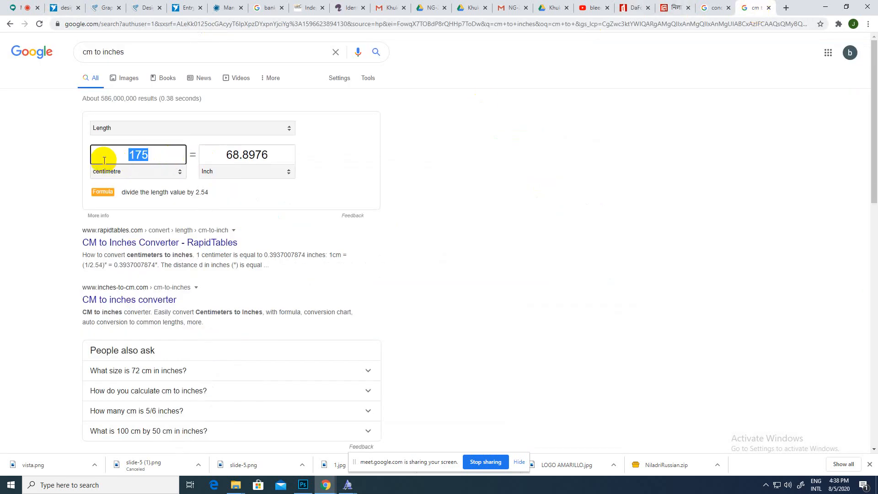
{"action": "type", "text": "223"}
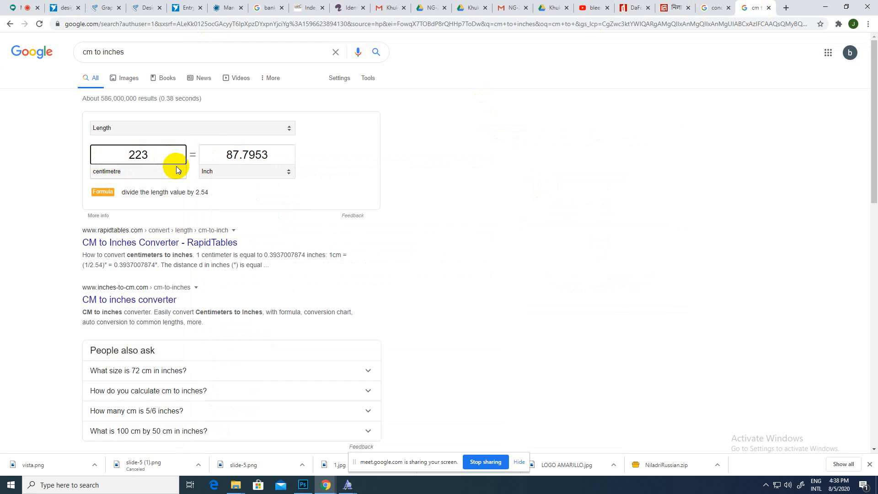
{"action": "left_click", "coordinate": [13, 7]}
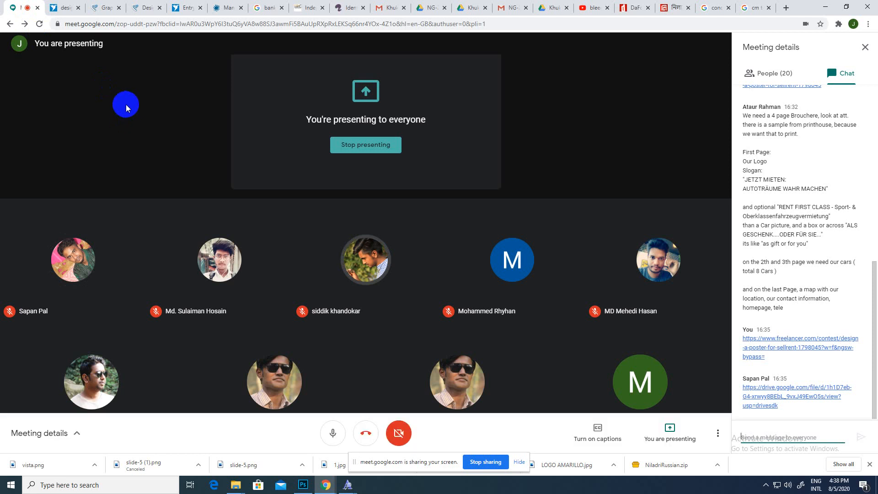
- Look in on the contest brief, switch to Photoshop and close the new document setup without creating a document
{"action": "left_click", "coordinate": [69, 8]}
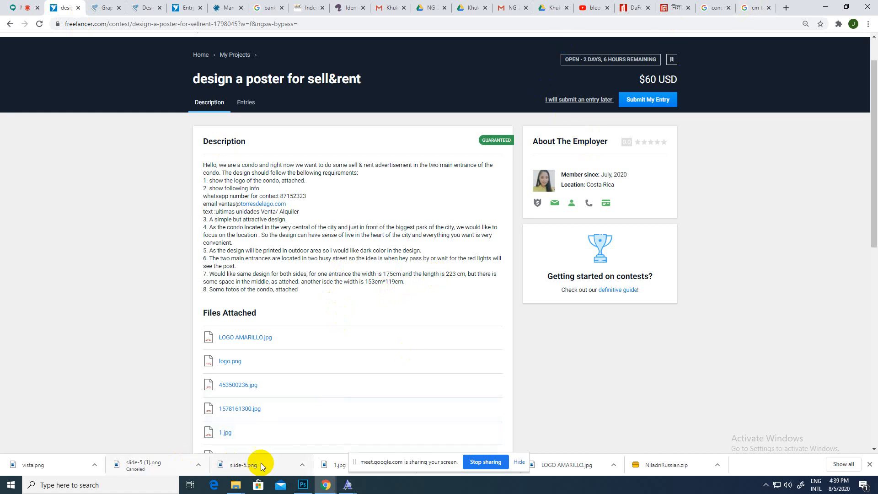
{"action": "left_click", "coordinate": [302, 484]}
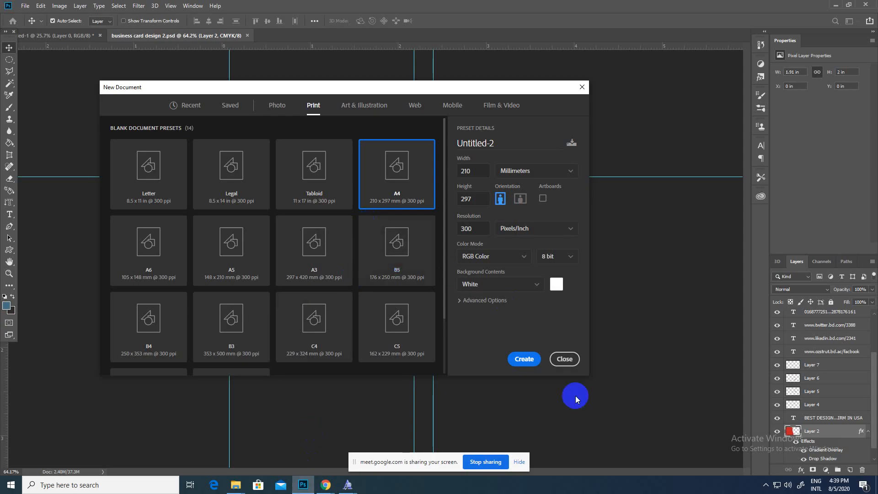
{"action": "left_click", "coordinate": [564, 359]}
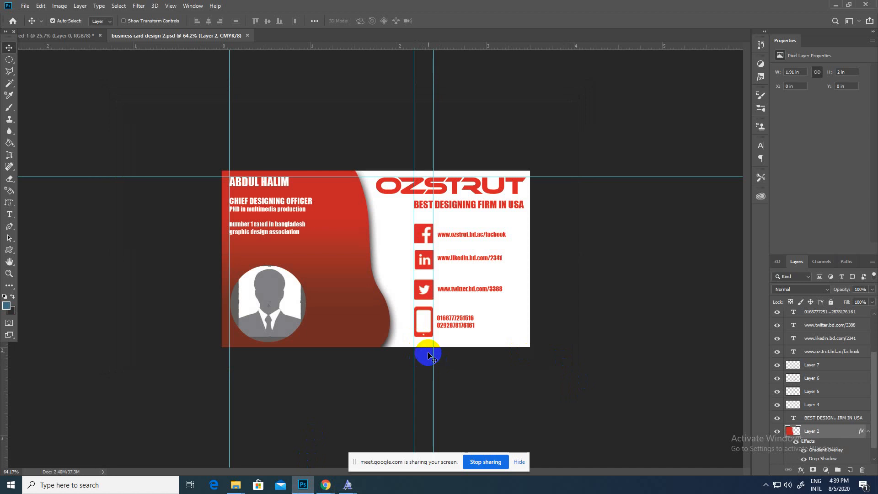
- Switch to Chrome and review the poster contest brief and the 223 cm to inches conversion, checking in on the Google Meet call
{"action": "mouse_move", "coordinate": [326, 485]}
{"action": "left_click", "coordinate": [295, 465]}
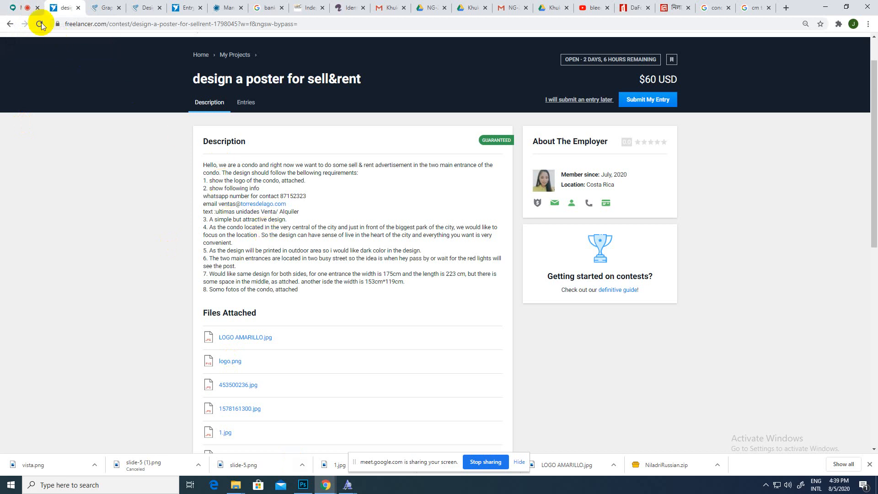
{"action": "left_click", "coordinate": [20, 7]}
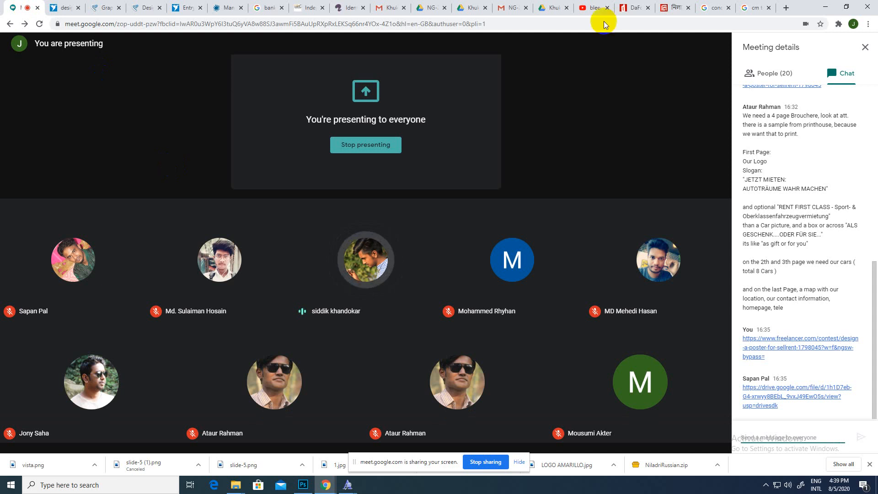
{"action": "left_click", "coordinate": [759, 8]}
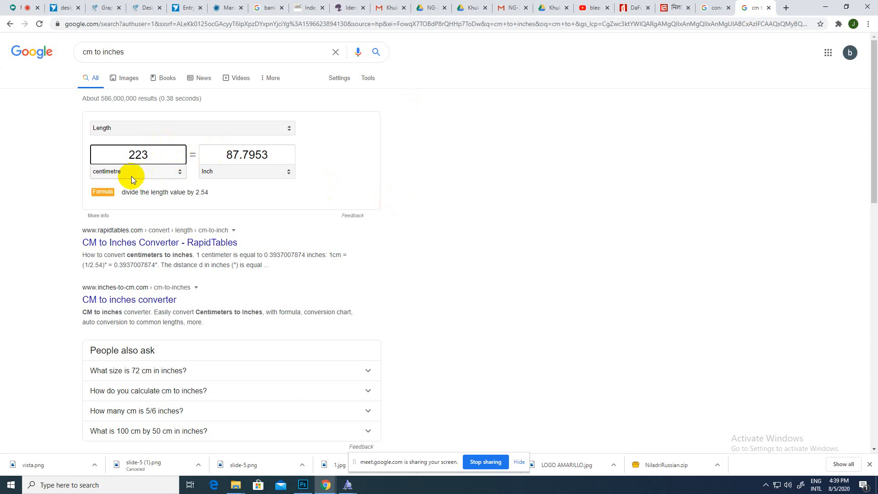
{"action": "left_click", "coordinate": [64, 9]}
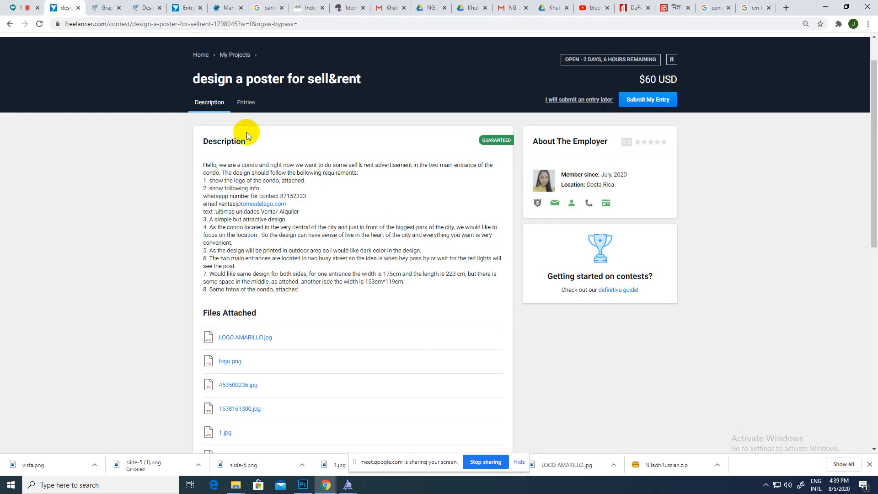
{"action": "left_click", "coordinate": [759, 9]}
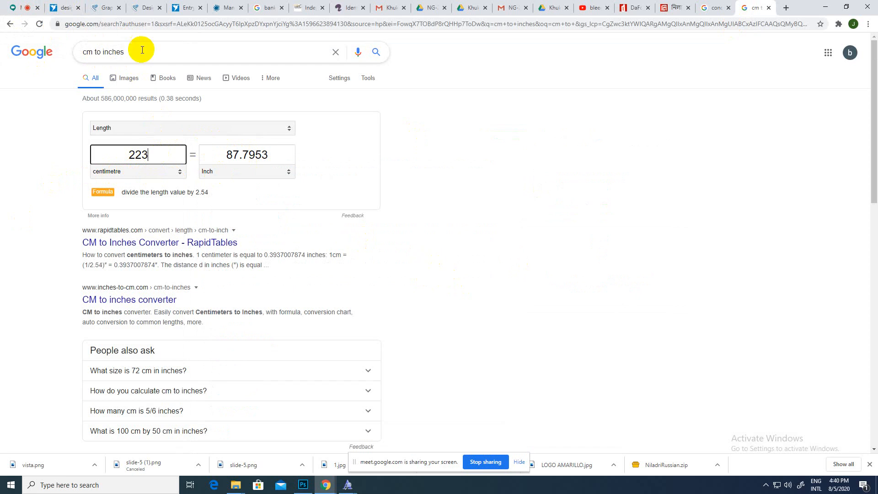
{"action": "left_click", "coordinate": [20, 8]}
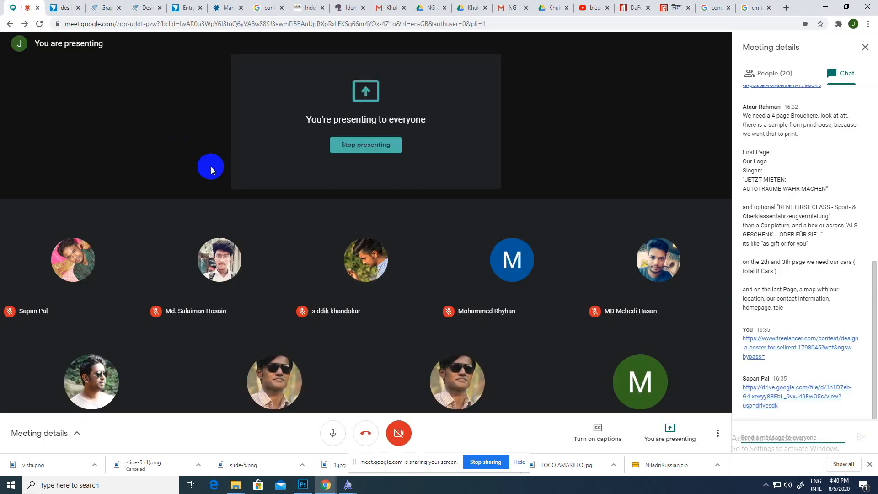
- Search Google in a new tab for "standard size of door in asia" and read the standard door height in the top answer
{"action": "left_click", "coordinate": [786, 8]}
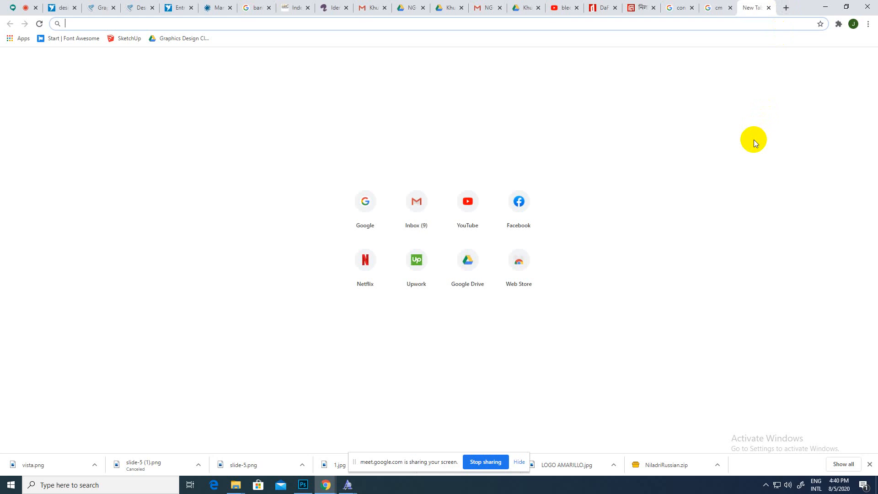
{"action": "type", "text": "standar"}
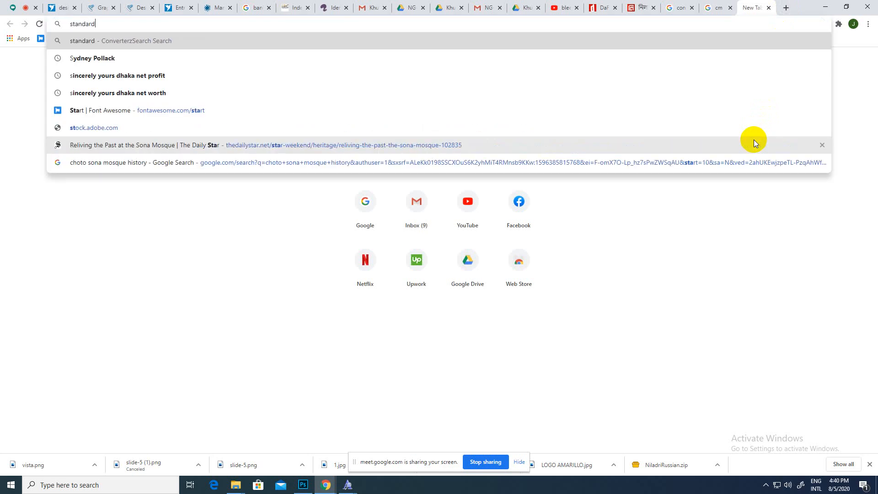
{"action": "type", "text": "d"}
{"action": "left_click", "coordinate": [250, 262]}
{"action": "left_click", "coordinate": [380, 188]}
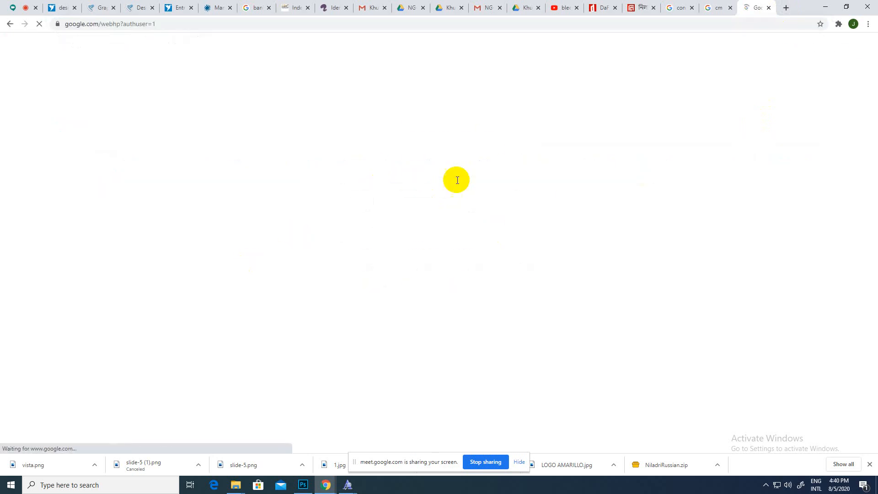
{"action": "type", "text": "s"}
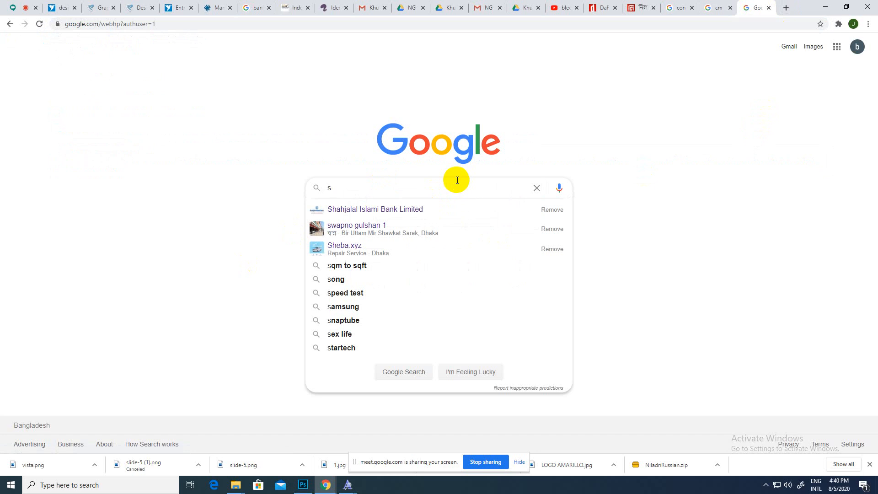
{"action": "type", "text": "tandard"}
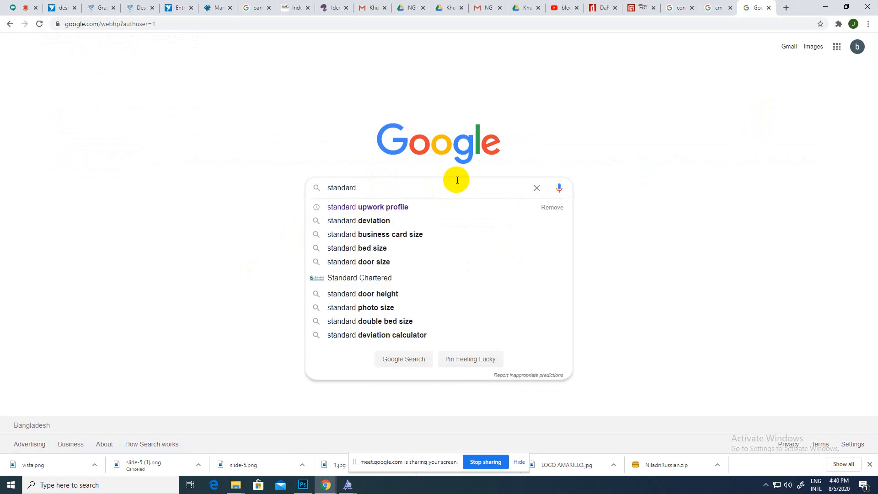
{"action": "type", "text": " size"}
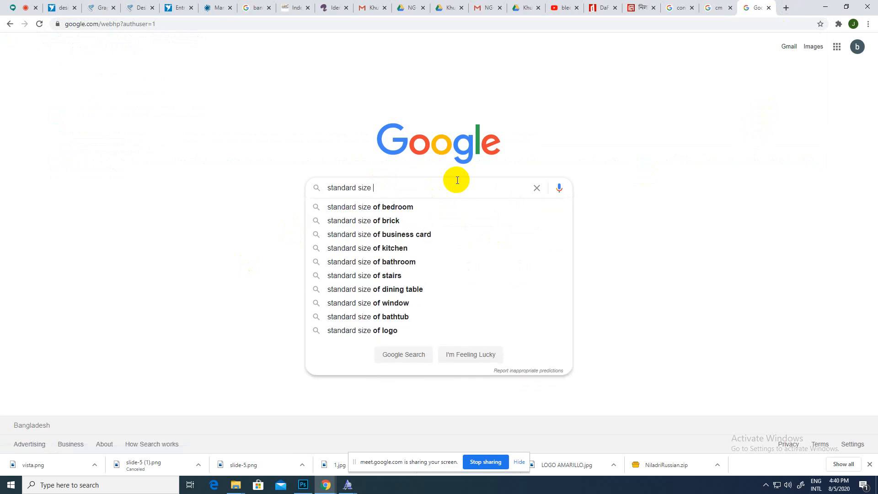
{"action": "type", "text": " of "}
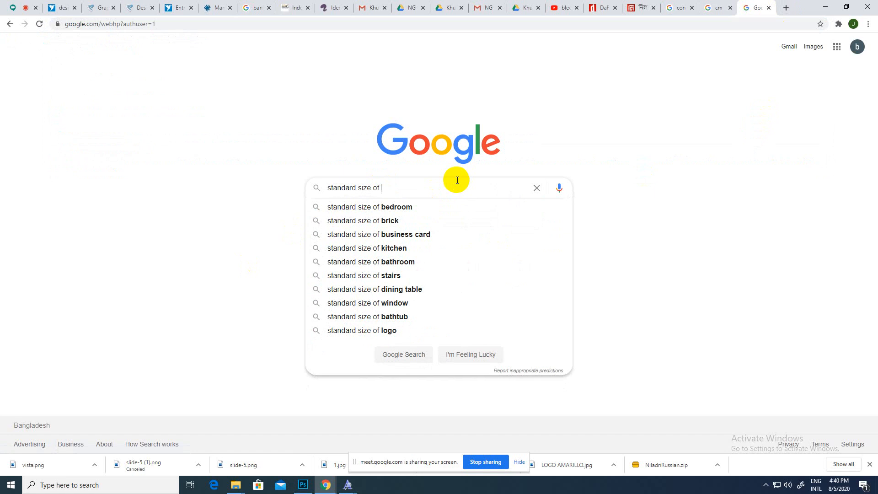
{"action": "type", "text": "door"}
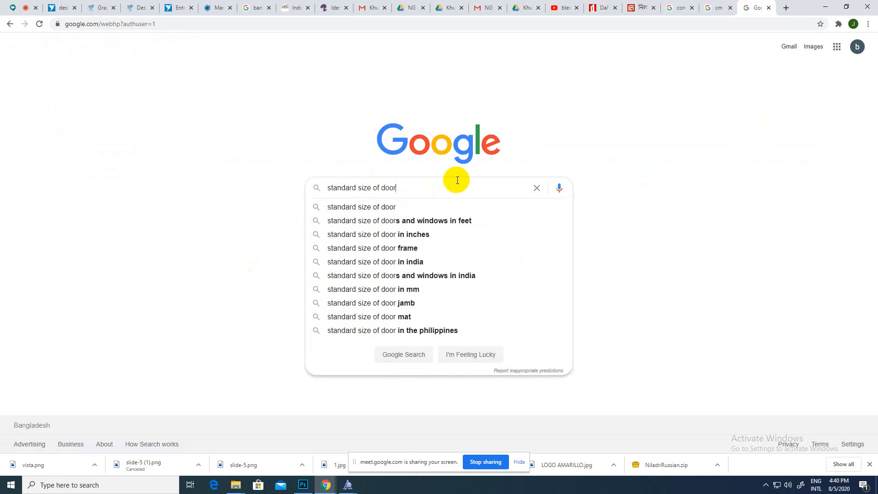
{"action": "type", "text": " in asia"}
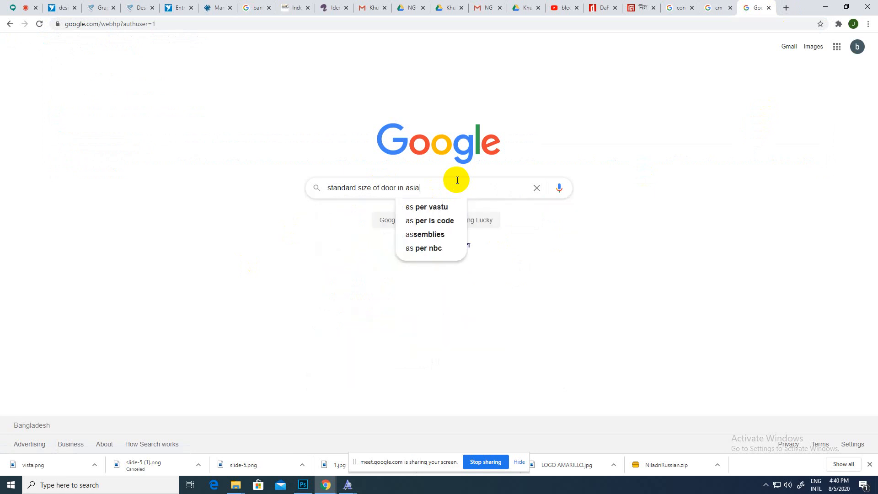
{"action": "key", "text": "Return"}
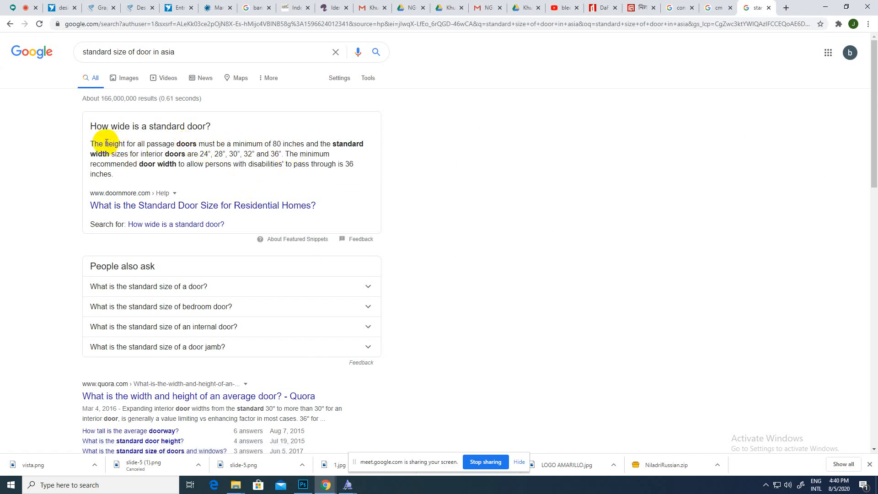
{"action": "left_click_drag", "start_coordinate": [94, 144], "coordinate": [316, 145]}
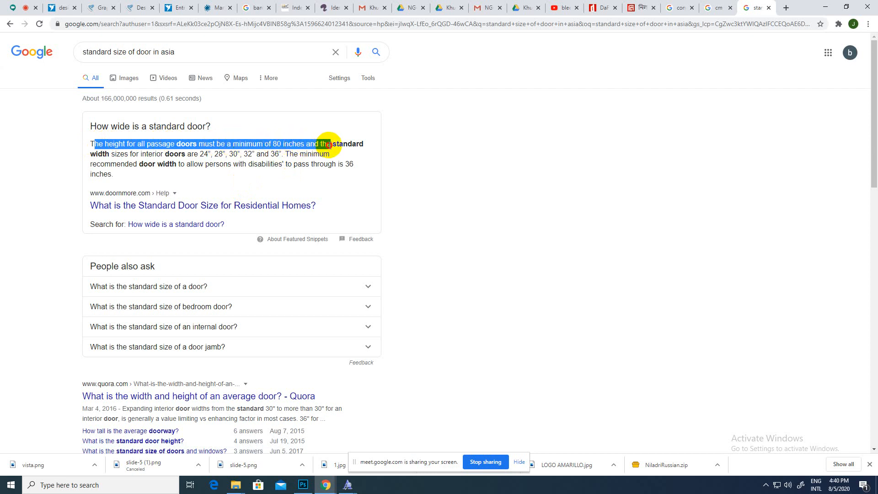
- Return to the Google Meet call and close the cm-to-inches converter and door size search tabs
{"action": "left_click", "coordinate": [717, 8]}
{"action": "left_click", "coordinate": [31, 14]}
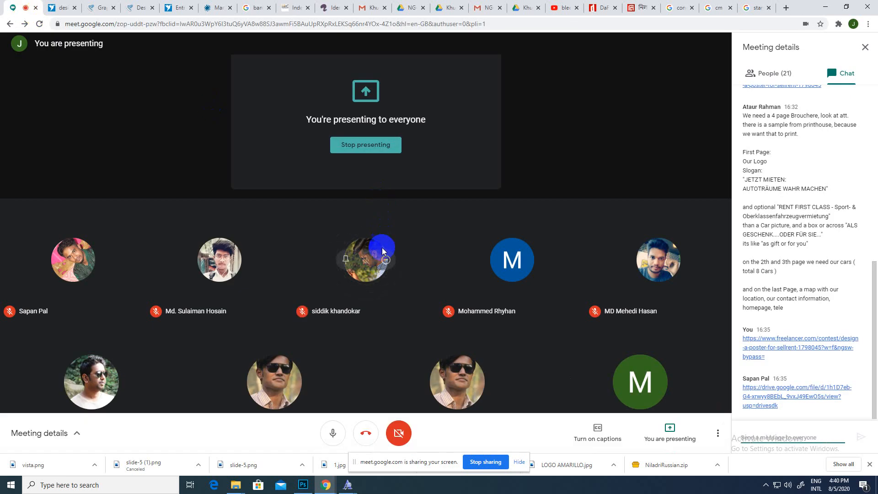
{"action": "mouse_move", "coordinate": [305, 486]}
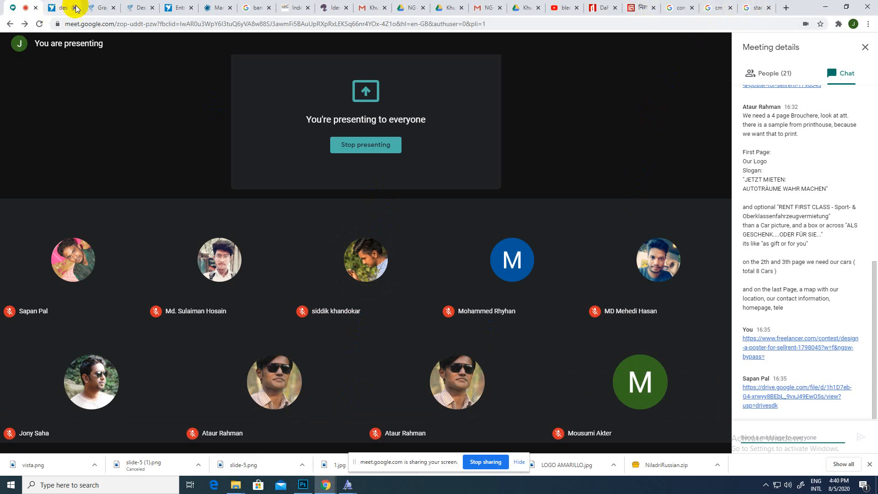
{"action": "left_click", "coordinate": [732, 7]}
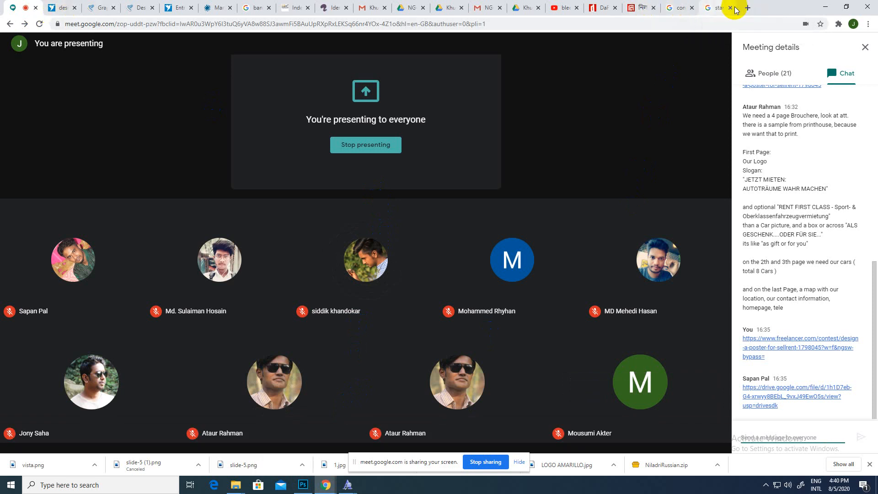
{"action": "left_click", "coordinate": [732, 7]}
- Switch to Photoshop and close the blank untitled document without saving it
{"action": "left_click", "coordinate": [303, 485]}
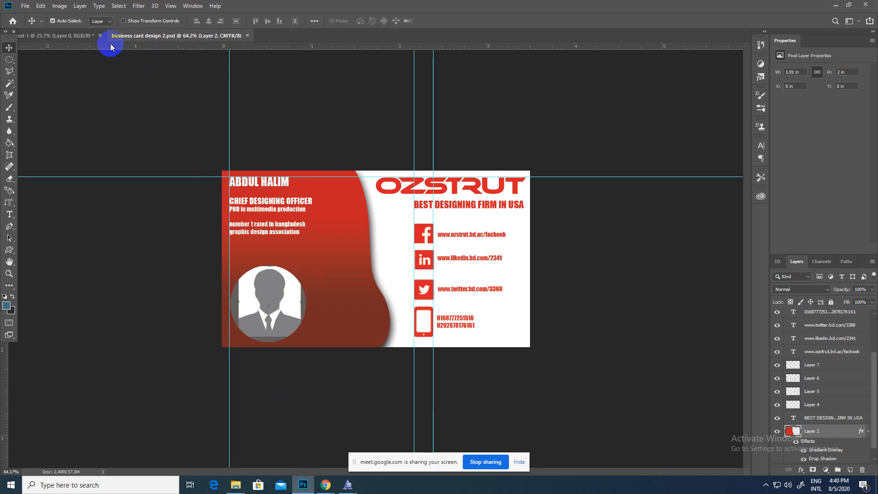
{"action": "left_click", "coordinate": [86, 37]}
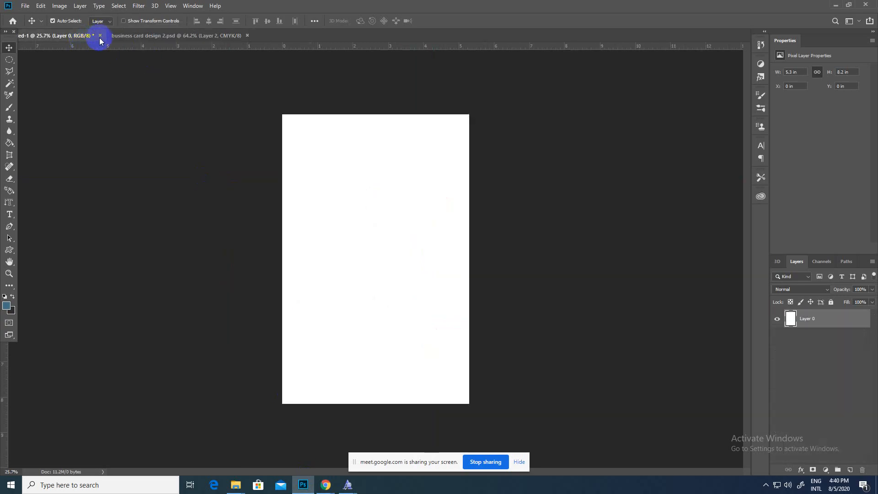
{"action": "left_click", "coordinate": [99, 36]}
{"action": "left_click", "coordinate": [429, 179]}
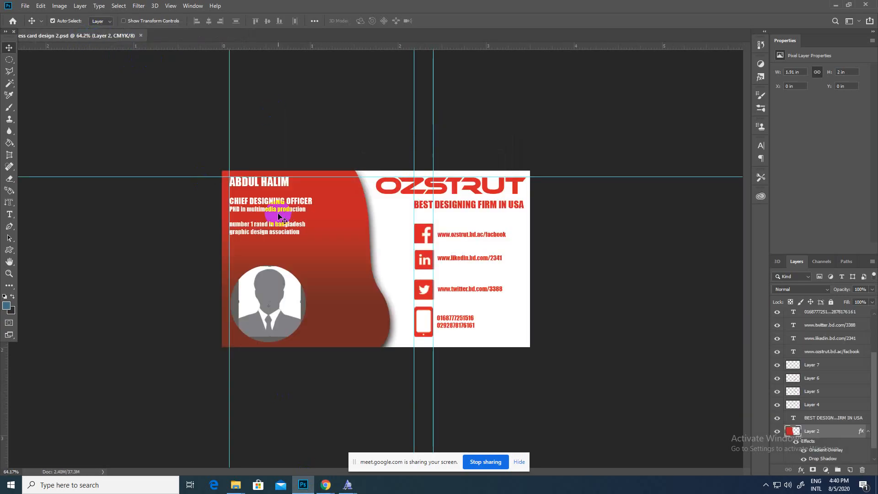
- Start a new document, look through the recent presets and set the size units to centimeters
{"action": "key", "text": "ctrl+n"}
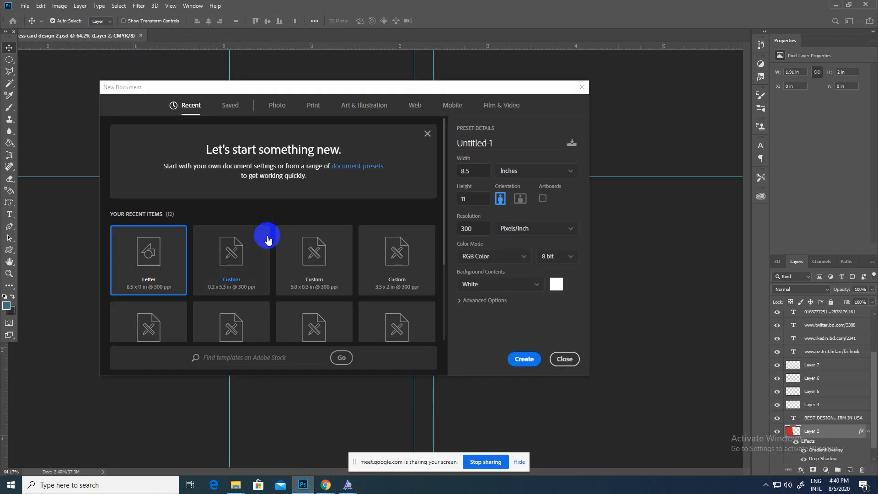
{"action": "scroll", "coordinate": [268, 239], "scroll_direction": "down", "scroll_amount": 4}
{"action": "scroll", "coordinate": [186, 192], "scroll_direction": "up", "scroll_amount": 4}
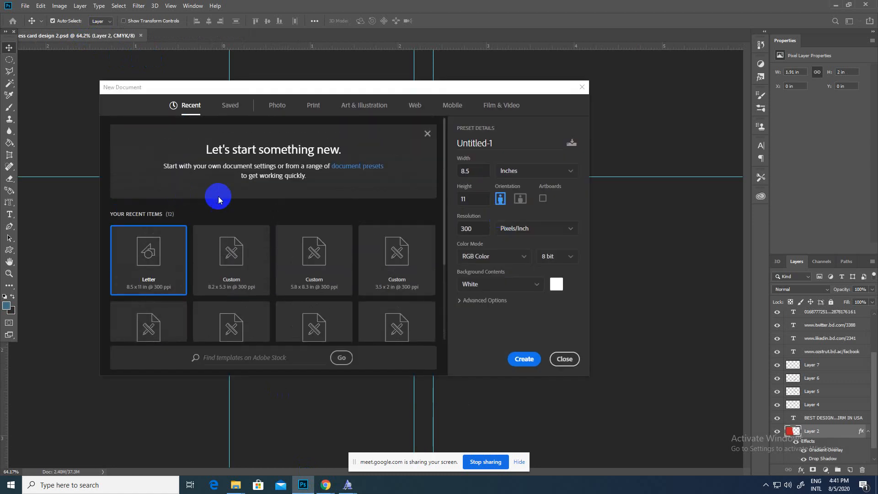
{"action": "scroll", "coordinate": [392, 204], "scroll_direction": "down", "scroll_amount": 2}
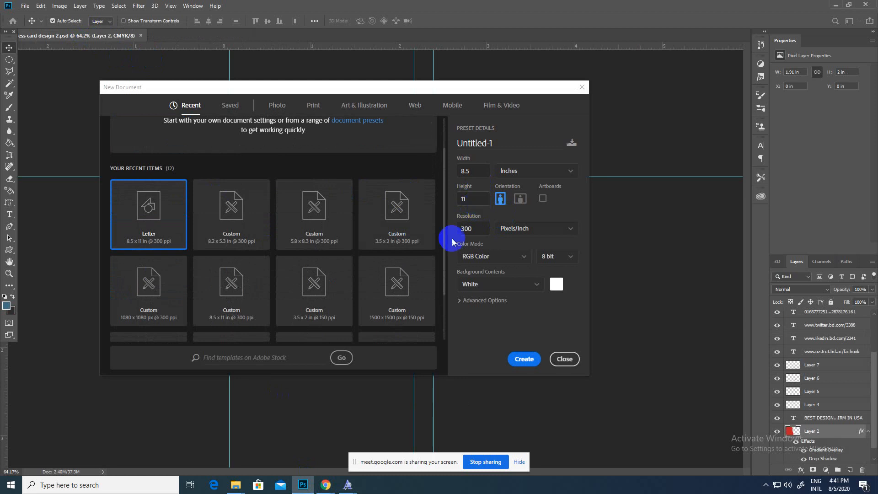
{"action": "scroll", "coordinate": [447, 232], "scroll_direction": "down", "scroll_amount": 3}
{"action": "scroll", "coordinate": [255, 307], "scroll_direction": "up", "scroll_amount": 5}
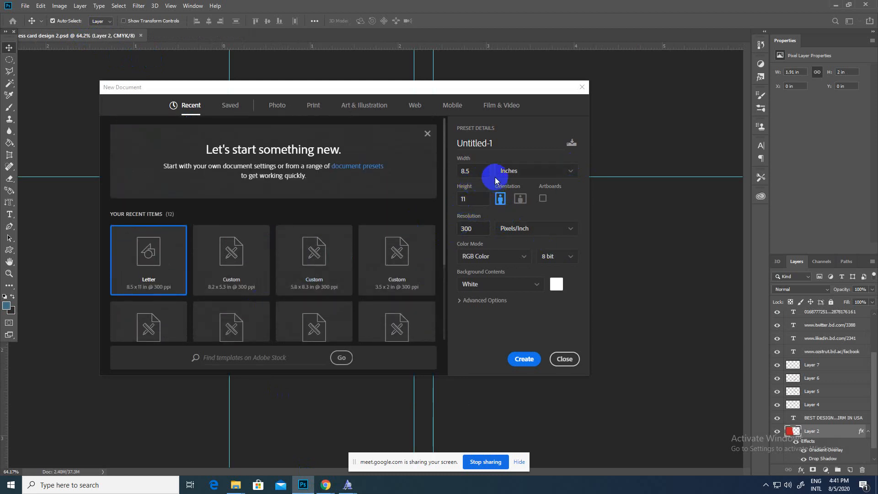
{"action": "left_click_drag", "start_coordinate": [484, 172], "coordinate": [452, 178]}
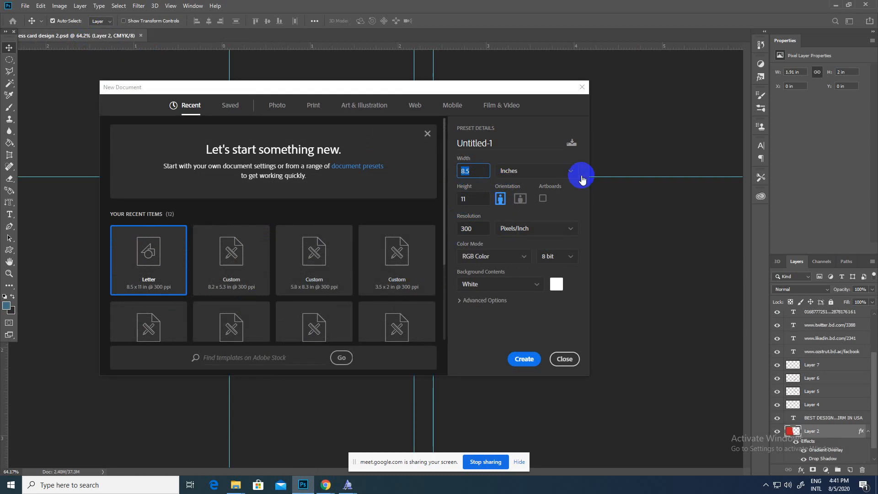
{"action": "left_click", "coordinate": [569, 172]}
{"action": "left_click", "coordinate": [545, 222]}
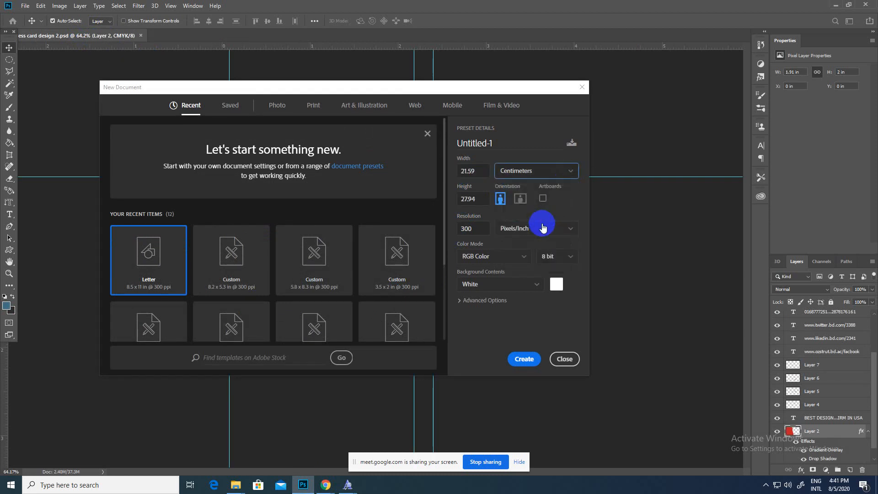
- Switch to Chrome and look up the required poster width in the contest brief
{"action": "mouse_move", "coordinate": [326, 484]}
{"action": "left_click", "coordinate": [278, 461]}
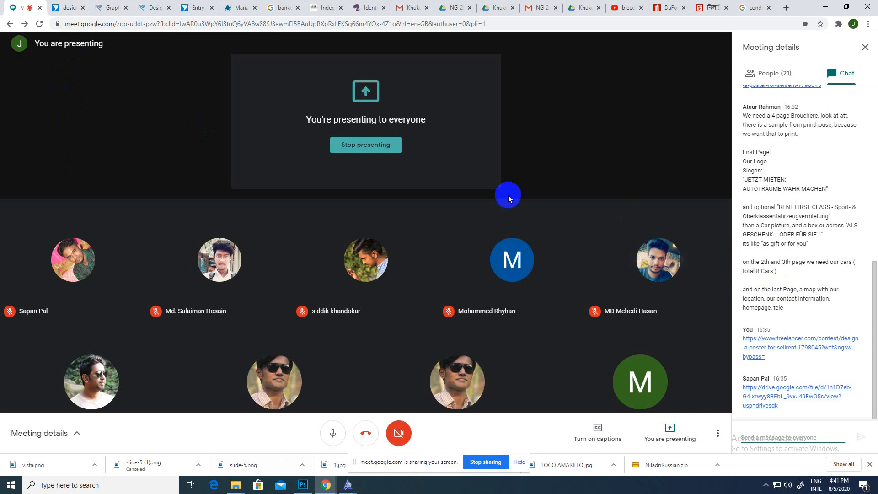
{"action": "left_click", "coordinate": [66, 7]}
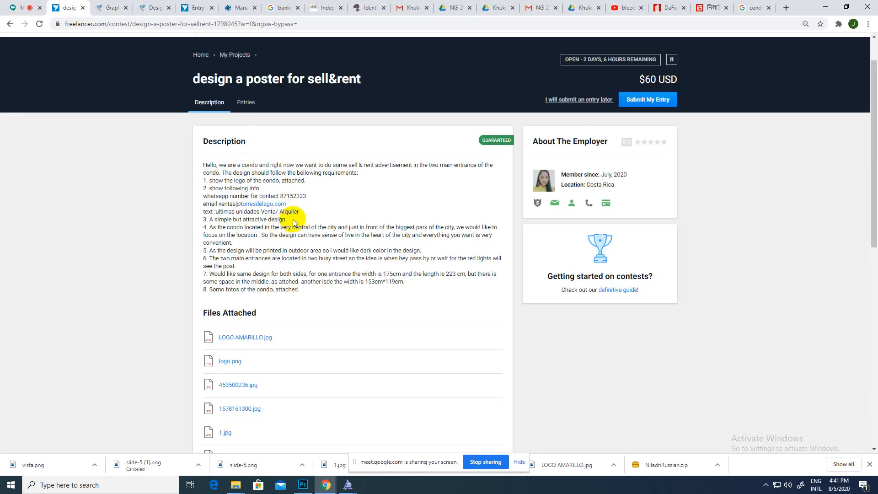
{"action": "scroll", "coordinate": [315, 219], "scroll_direction": "up", "scroll_amount": 1}
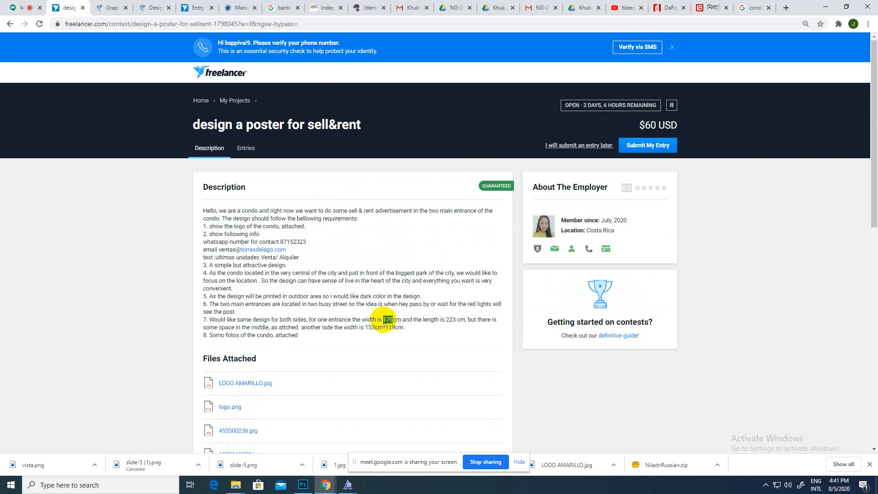
- Return to Photoshop through the Google Meet call and set the new document's width to 175 centimeters
{"action": "left_click", "coordinate": [18, 9]}
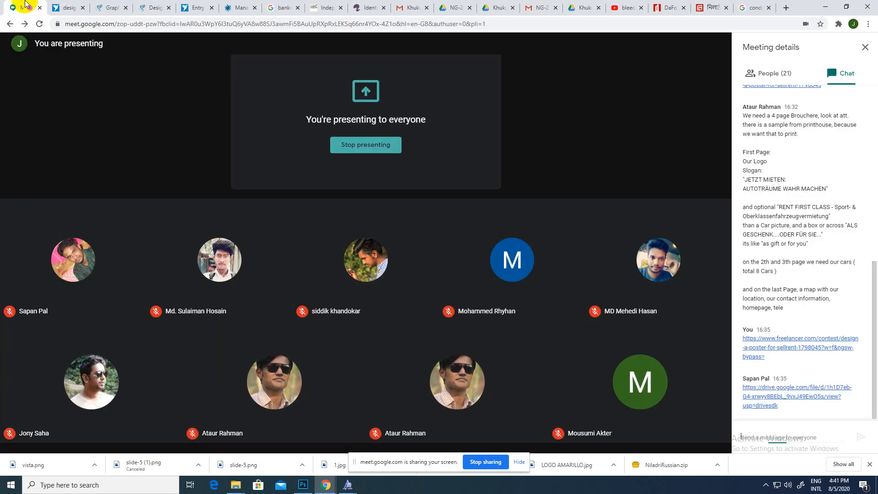
{"action": "left_click", "coordinate": [303, 485]}
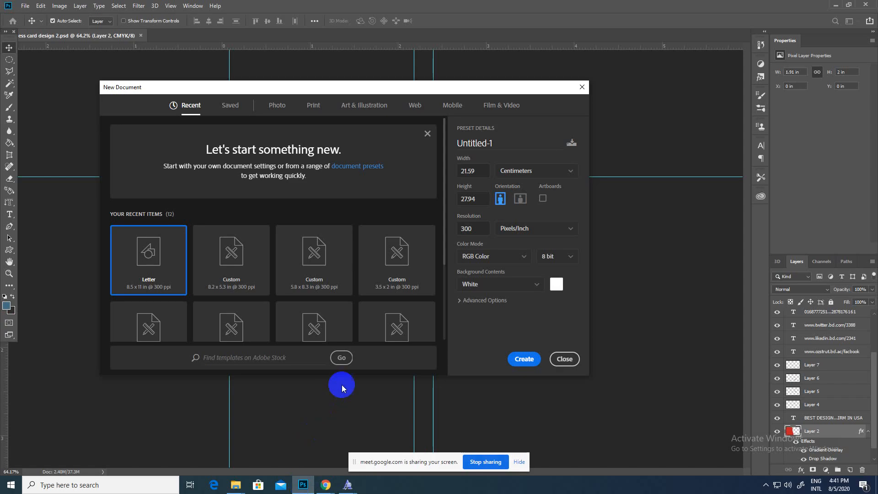
{"action": "left_click", "coordinate": [476, 171]}
{"action": "left_click_drag", "start_coordinate": [475, 170], "coordinate": [429, 178]}
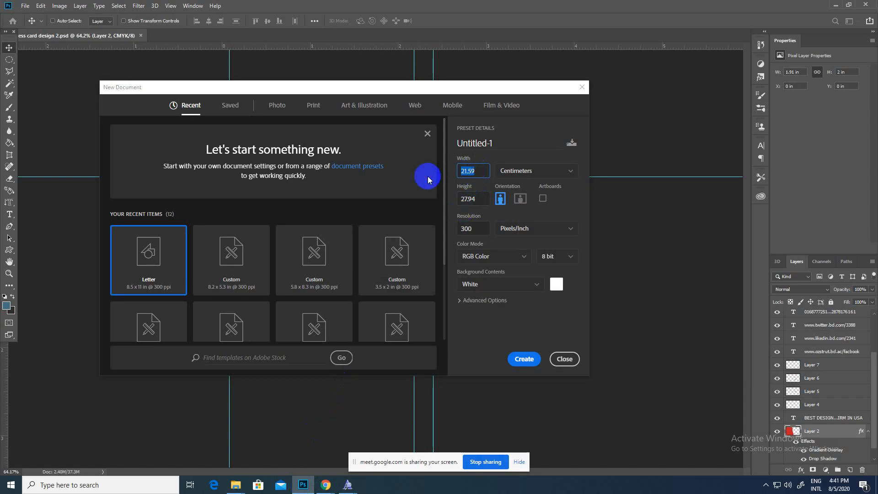
- Switch to Chrome, look up the required poster length in the contest brief, and return to Photoshop
{"action": "left_click", "coordinate": [326, 485]}
{"action": "left_click", "coordinate": [295, 474]}
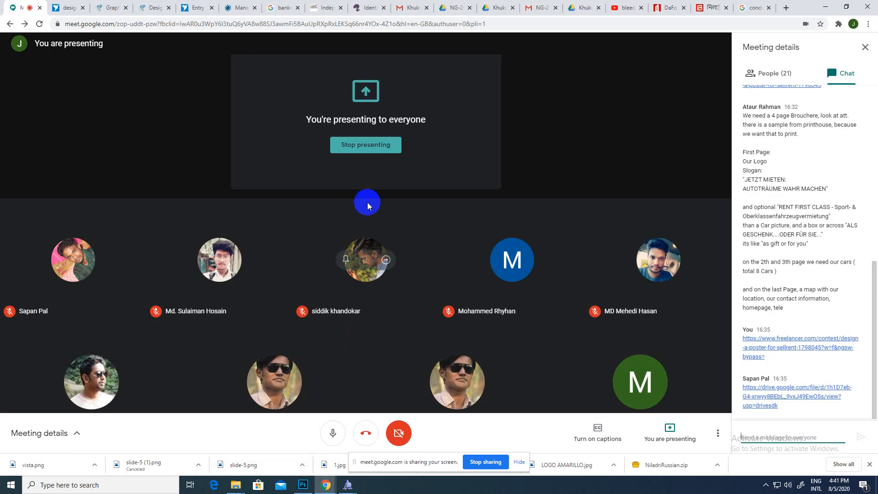
{"action": "left_click", "coordinate": [71, 8]}
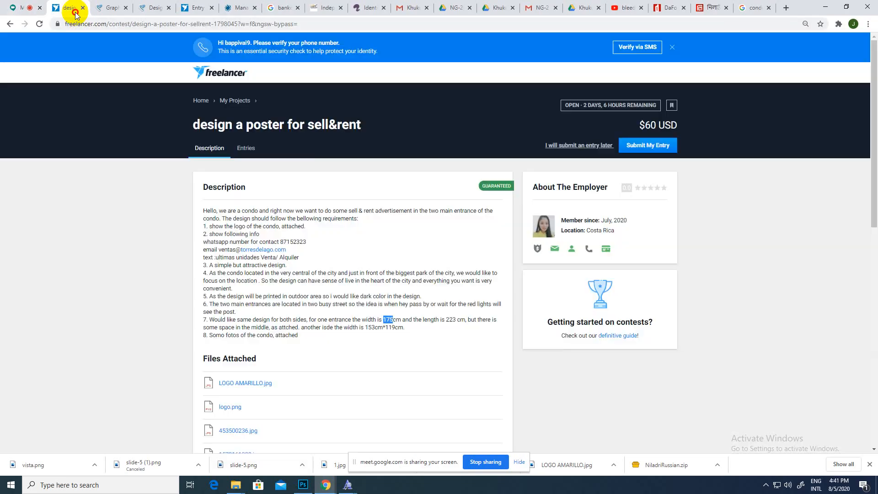
{"action": "left_click", "coordinate": [21, 10]}
{"action": "left_click", "coordinate": [303, 485]}
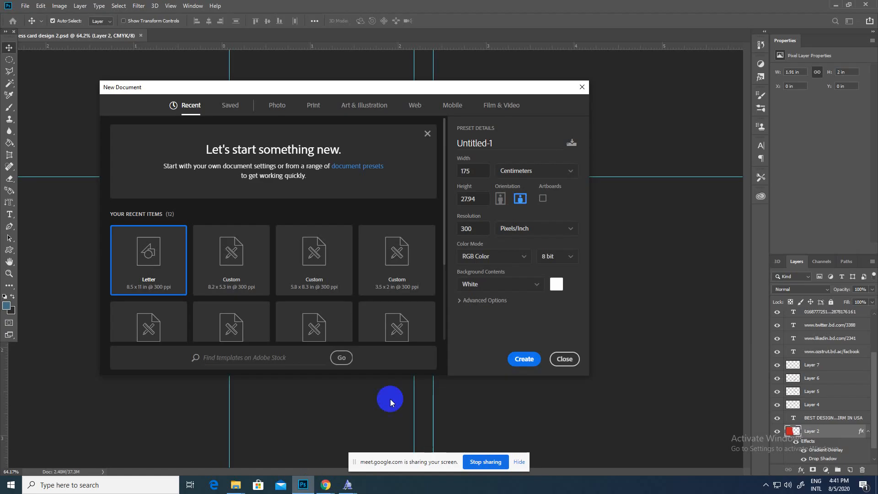
- Set the height to 223 centimeters and the color mode to CMYK Color, and create the document
{"action": "left_click", "coordinate": [461, 198]}
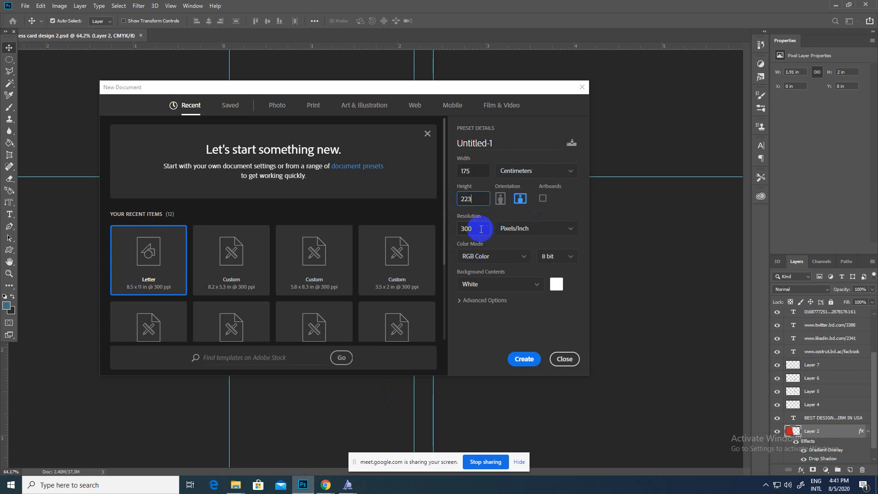
{"action": "left_click", "coordinate": [507, 262]}
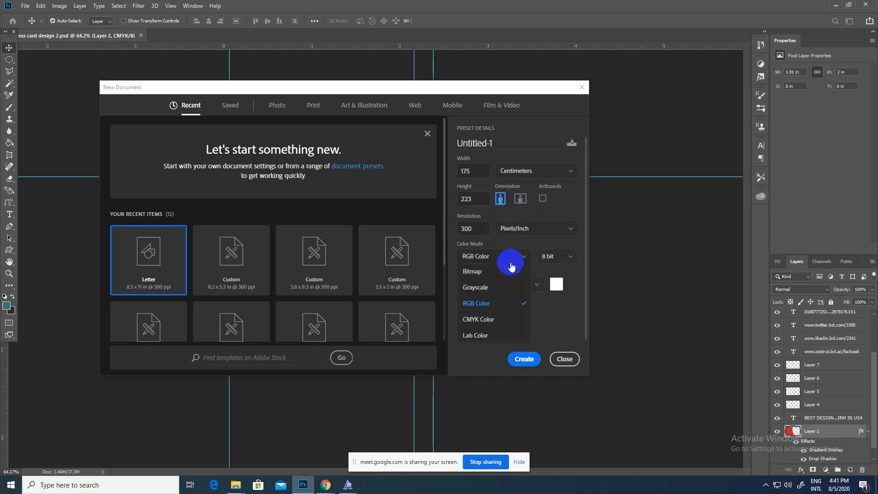
{"action": "left_click", "coordinate": [500, 320]}
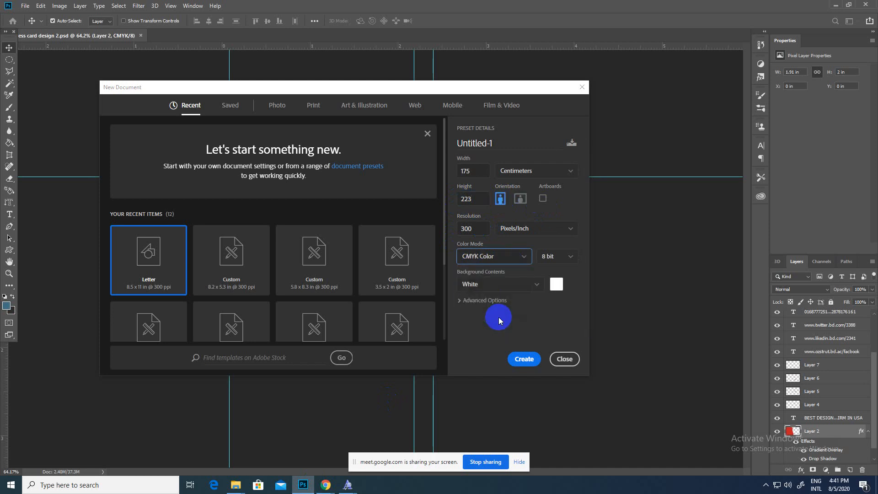
{"action": "left_click", "coordinate": [525, 359]}
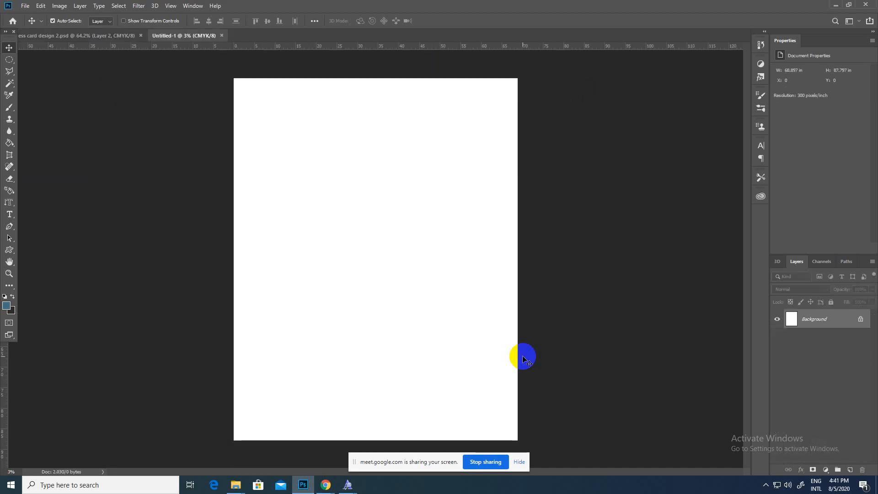
- Convert the new document's locked Background into a regular layer, and undo a trial move of it
{"action": "double_click", "coordinate": [860, 321]}
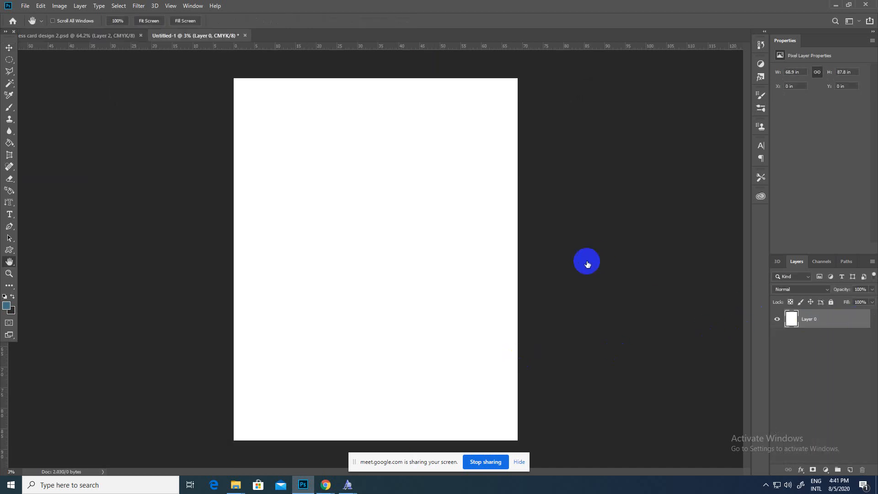
{"action": "key", "text": "v"}
{"action": "left_click", "coordinate": [793, 261]}
{"action": "left_click_drag", "start_coordinate": [484, 274], "coordinate": [459, 277]}
{"action": "key", "text": "ctrl+z"}
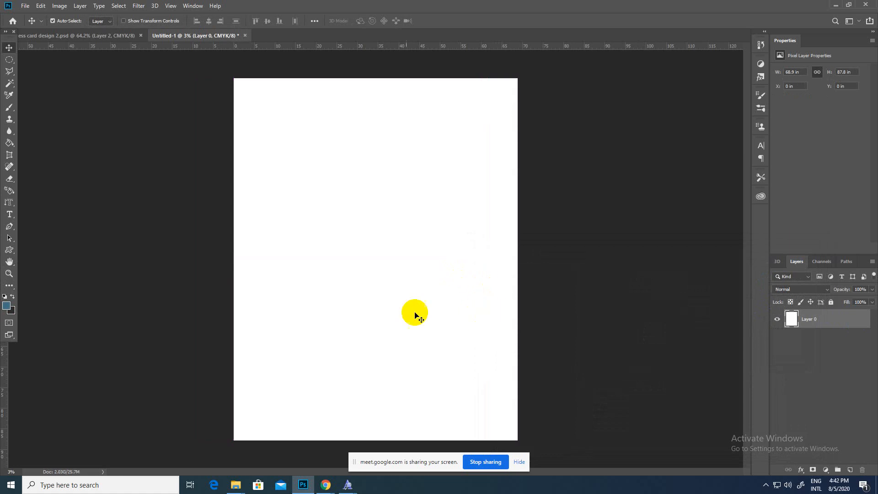
- Open the vista, slide-5, 1, logo and LOGO AMARILLO images together from the Downloads folder
{"action": "key", "text": "z"}
{"action": "left_click_drag", "start_coordinate": [288, 321], "coordinate": [264, 305]}
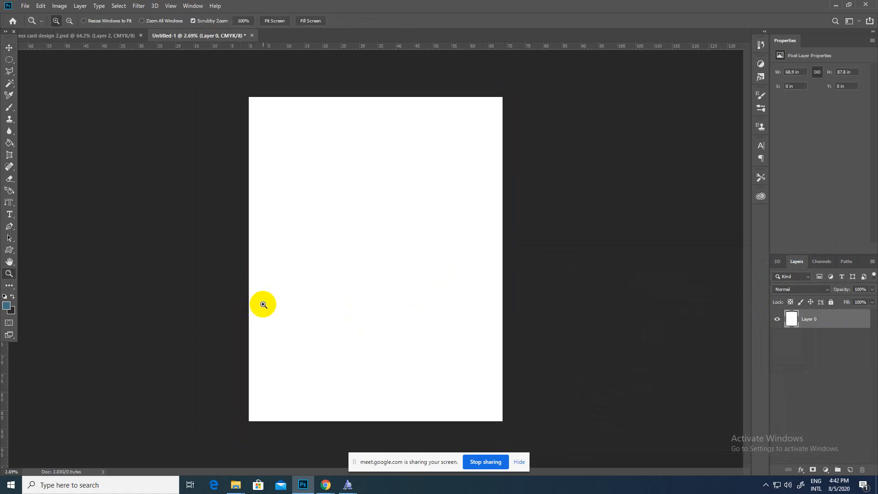
{"action": "key", "text": "ctrl+o"}
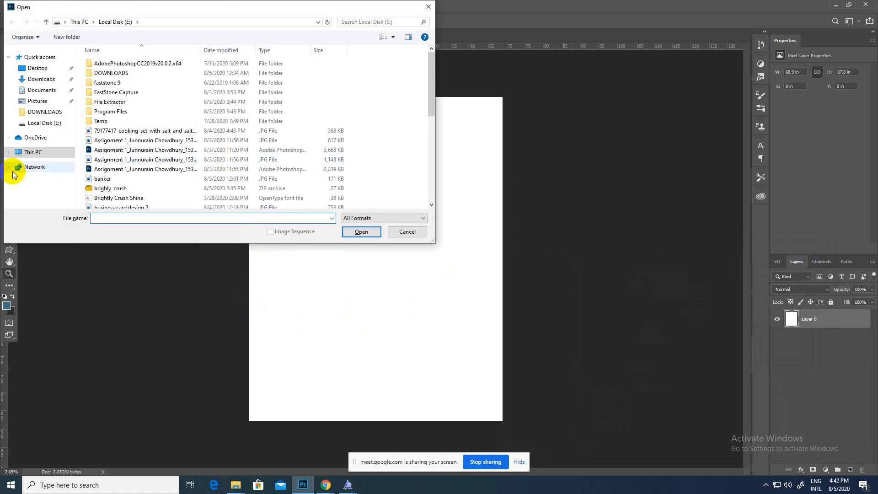
{"action": "left_click", "coordinate": [41, 79]}
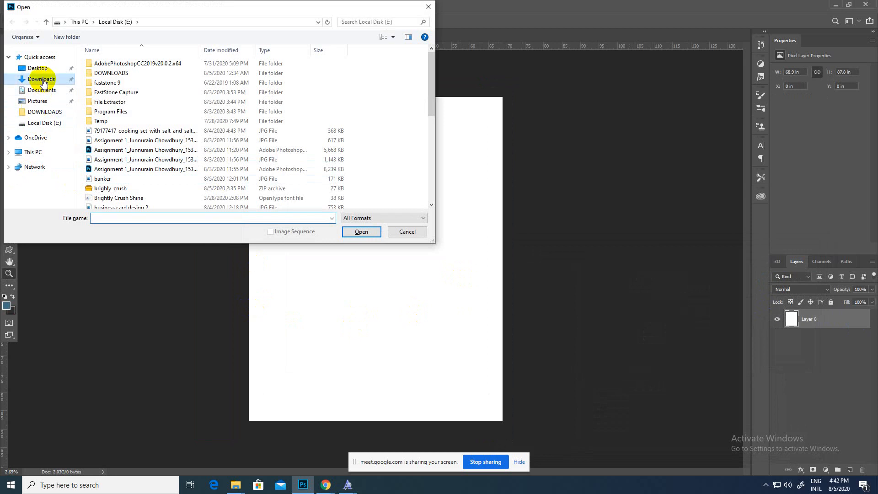
{"action": "left_click", "coordinate": [120, 76]}
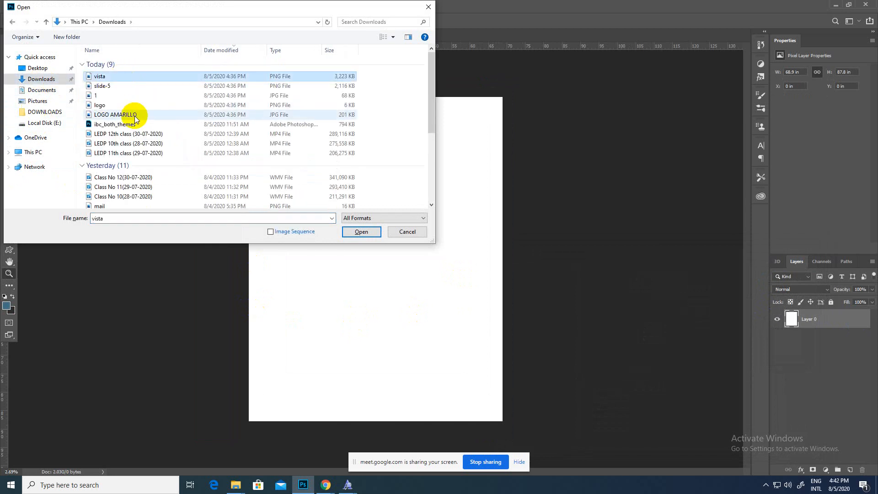
{"action": "left_click", "coordinate": [136, 115], "text": "shift"}
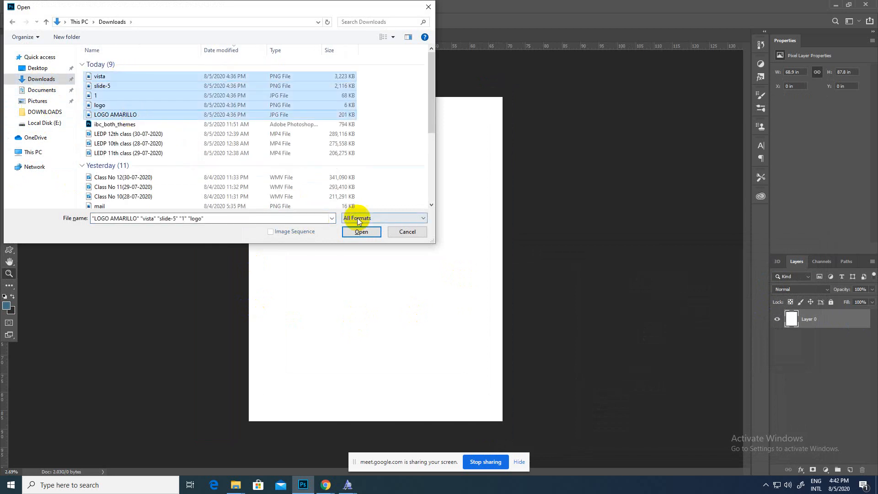
{"action": "left_click", "coordinate": [370, 231]}
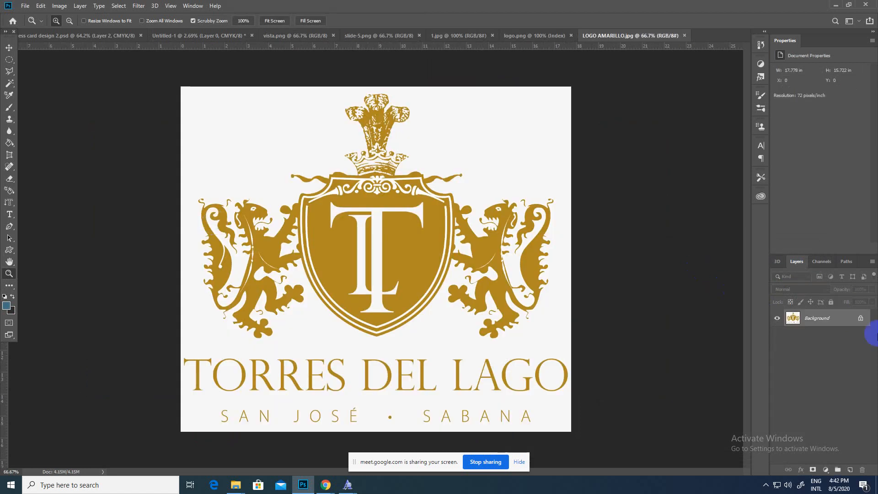
- Convert the Background of LOGO AMARILLO.jpg into a regular layer with default settings, and view logo.png
{"action": "double_click", "coordinate": [855, 319]}
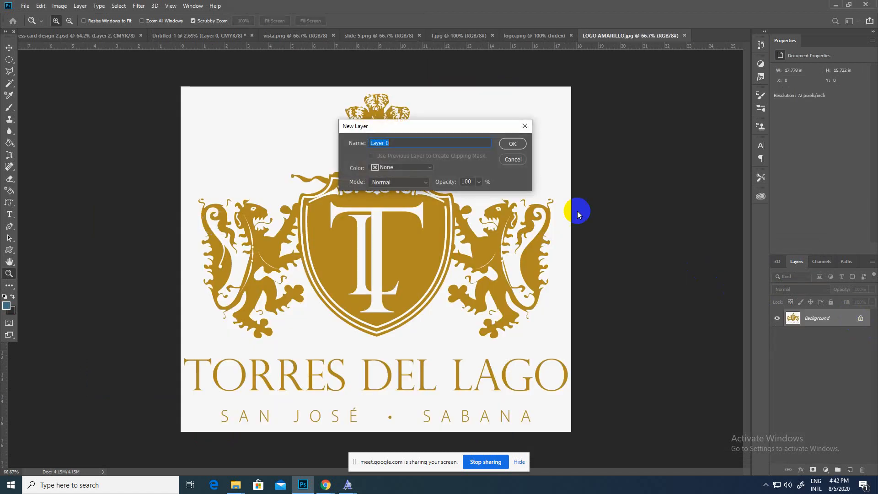
{"action": "left_click", "coordinate": [510, 142]}
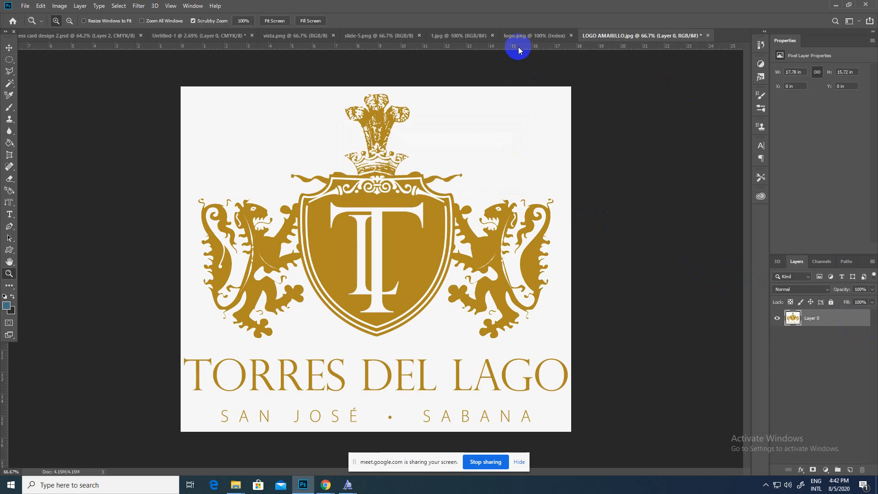
{"action": "left_click", "coordinate": [527, 35]}
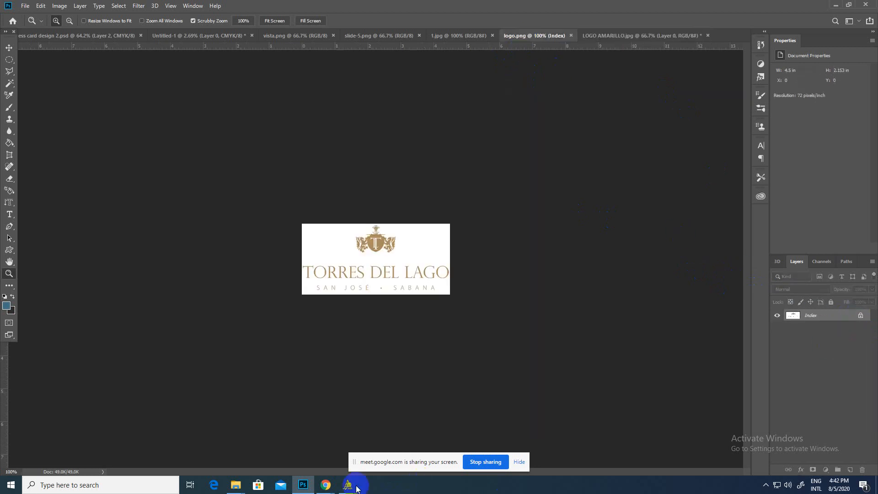
- Switch to the Google Meet call in Chrome, admit the waiting participant, and return to Photoshop
{"action": "mouse_move", "coordinate": [329, 484]}
{"action": "left_click", "coordinate": [290, 458]}
{"action": "left_click", "coordinate": [533, 270]}
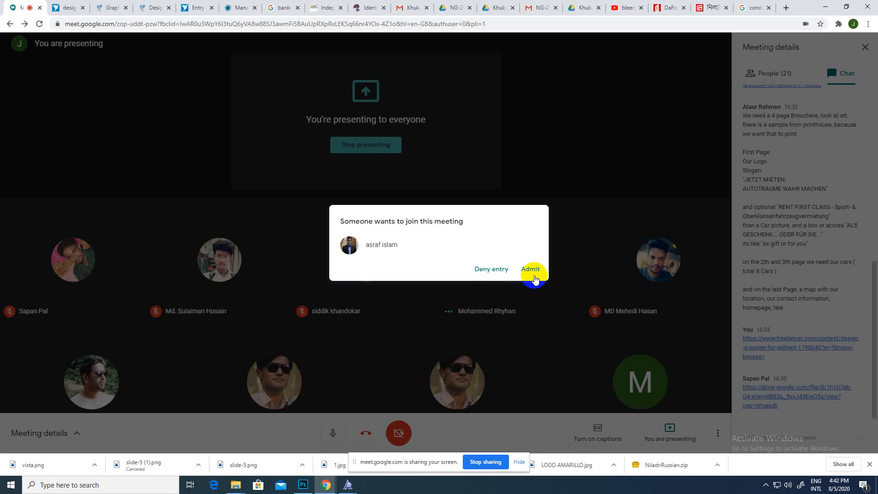
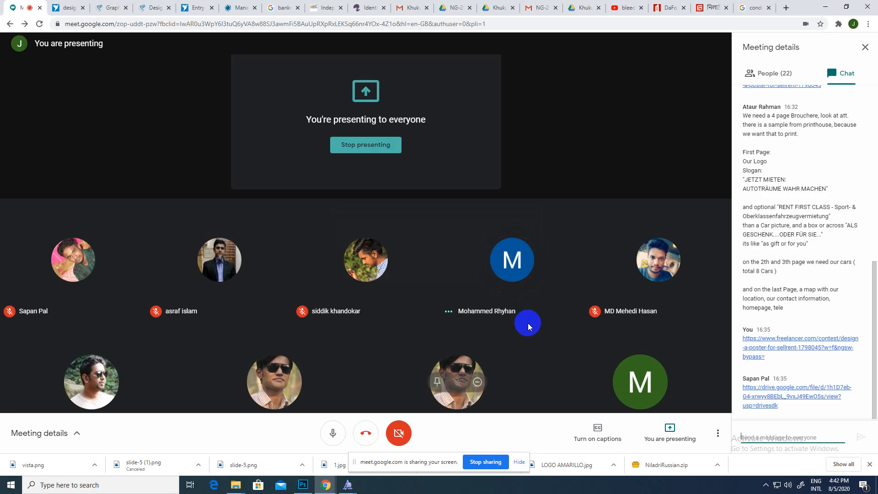
{"action": "left_click", "coordinate": [303, 487]}
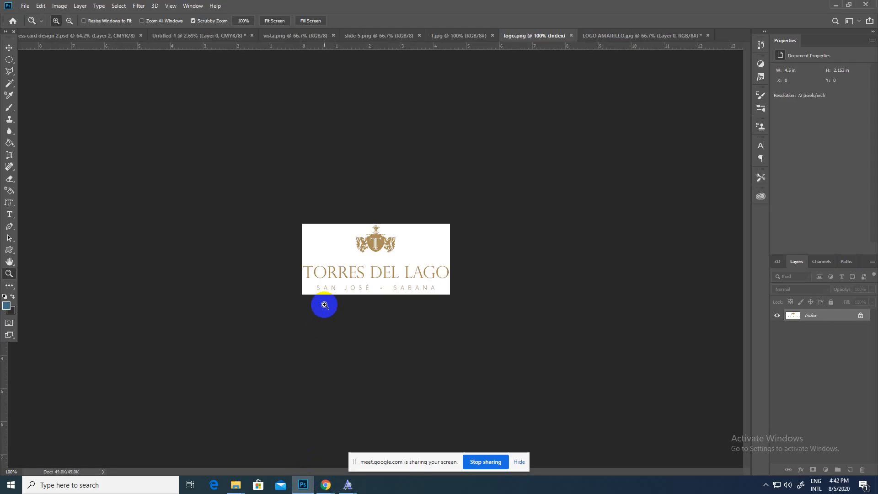
- Review the opened building, lake view and pool photos and the blank poster, ending on the LOGO AMARILLO.jpg document
{"action": "left_click", "coordinate": [440, 39]}
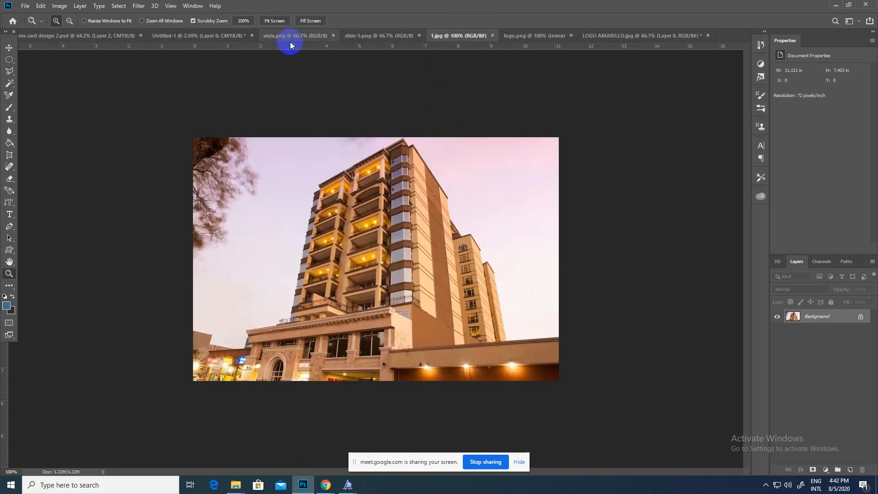
{"action": "left_click", "coordinate": [175, 42]}
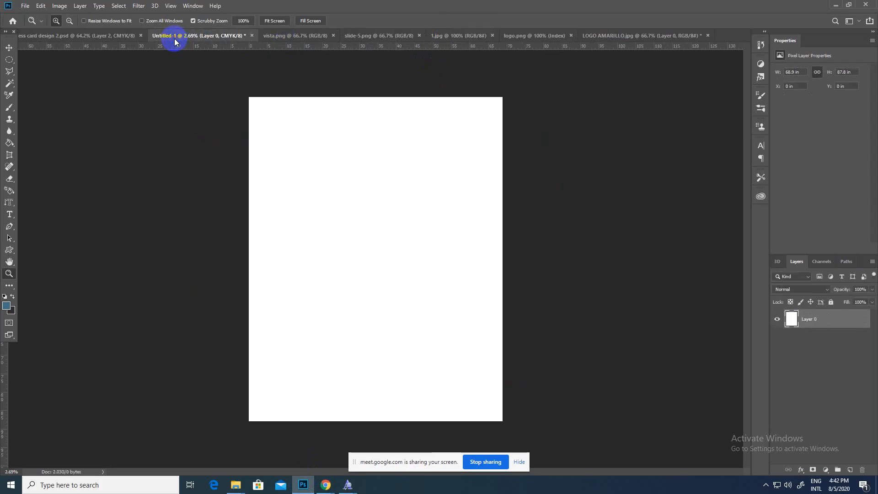
{"action": "left_click", "coordinate": [301, 36]}
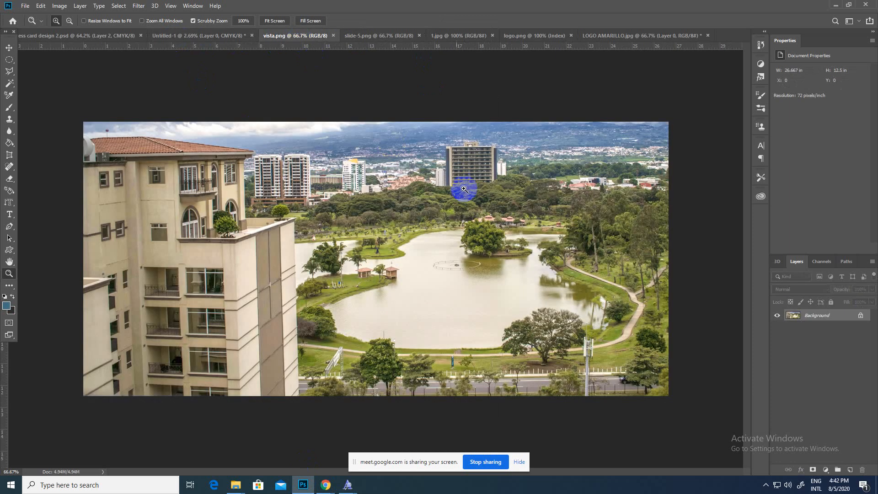
{"action": "left_click", "coordinate": [368, 41]}
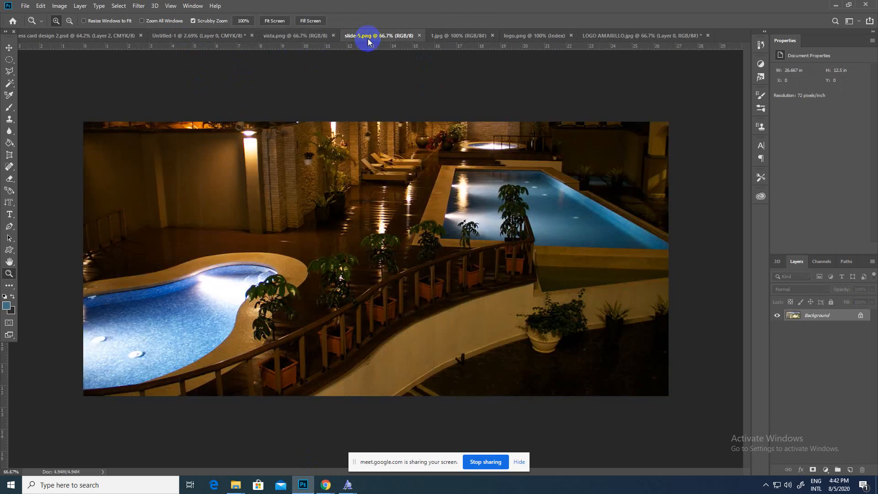
{"action": "left_click", "coordinate": [432, 34]}
{"action": "left_click", "coordinate": [661, 37]}
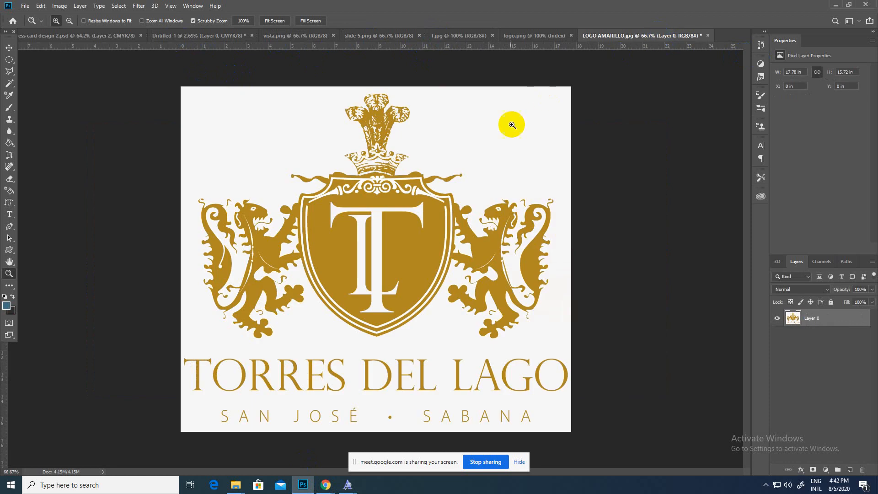
- Select the light background of LOGO AMARILLO.jpg with the Magic Wand and extend the selection to similar areas inside the emblem
{"action": "left_click", "coordinate": [7, 47]}
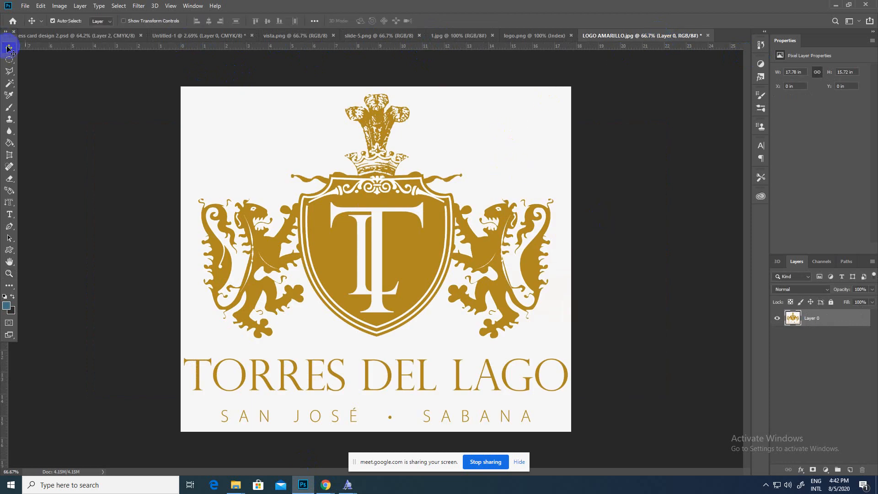
{"action": "left_click_drag", "start_coordinate": [407, 216], "coordinate": [369, 195]}
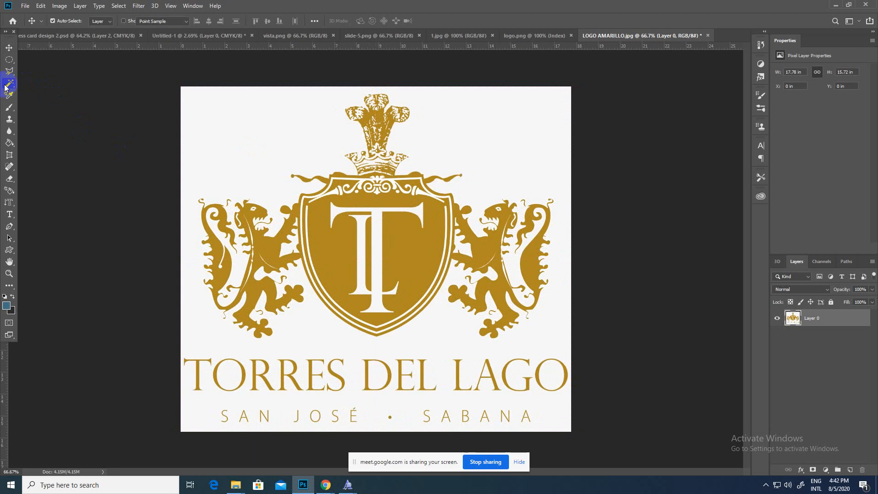
{"action": "left_click_drag", "start_coordinate": [5, 87], "coordinate": [64, 92]}
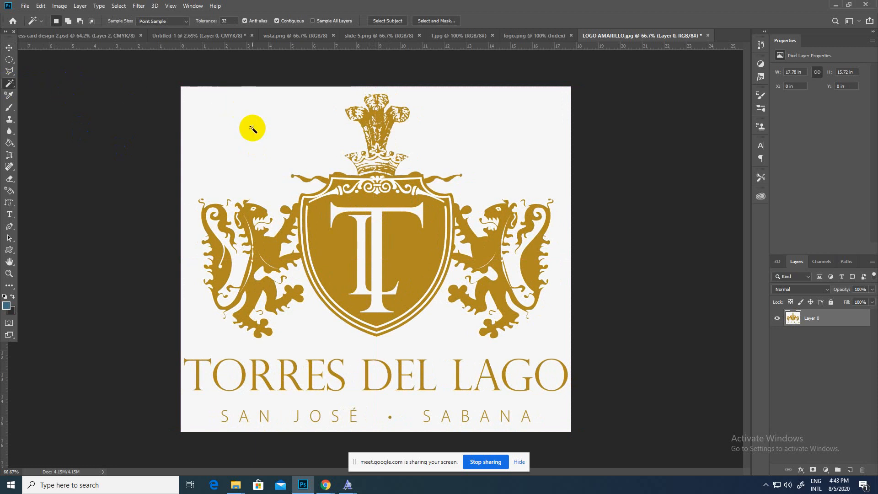
{"action": "left_click", "coordinate": [308, 433]}
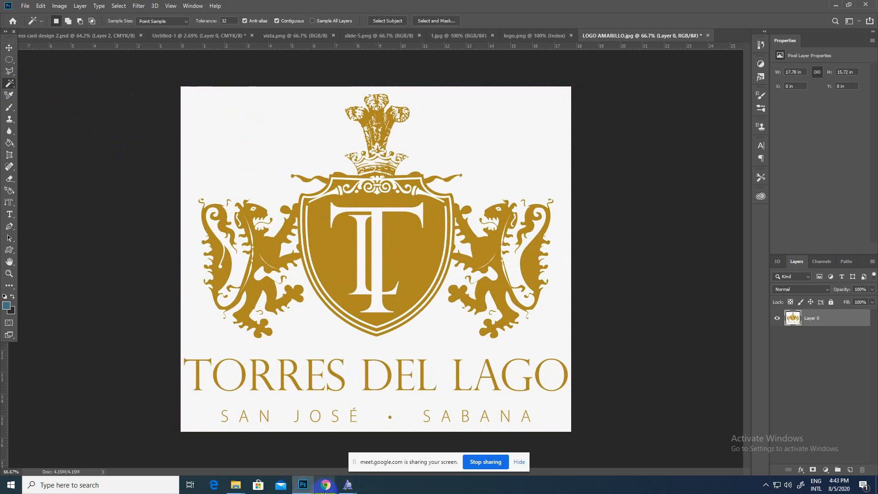
{"action": "left_click", "coordinate": [248, 134]}
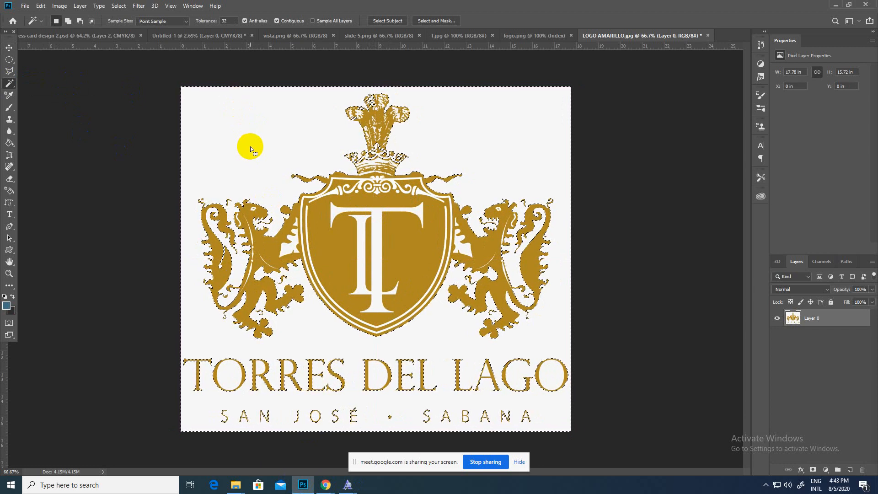
{"action": "right_click", "coordinate": [250, 146]}
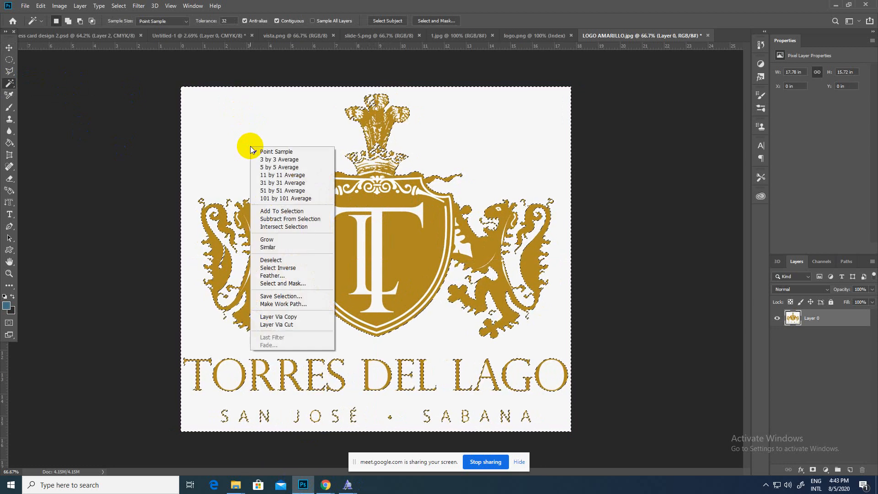
{"action": "left_click", "coordinate": [279, 239]}
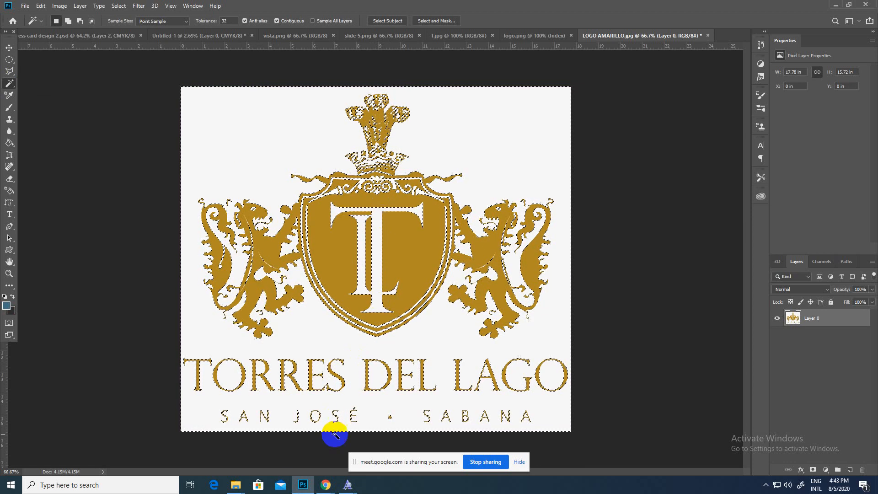
- Check the Google Meet call in Chrome, return to Photoshop and compare logo.png with LOGO AMARILLO.jpg
{"action": "left_click", "coordinate": [326, 485]}
{"action": "left_click", "coordinate": [311, 462]}
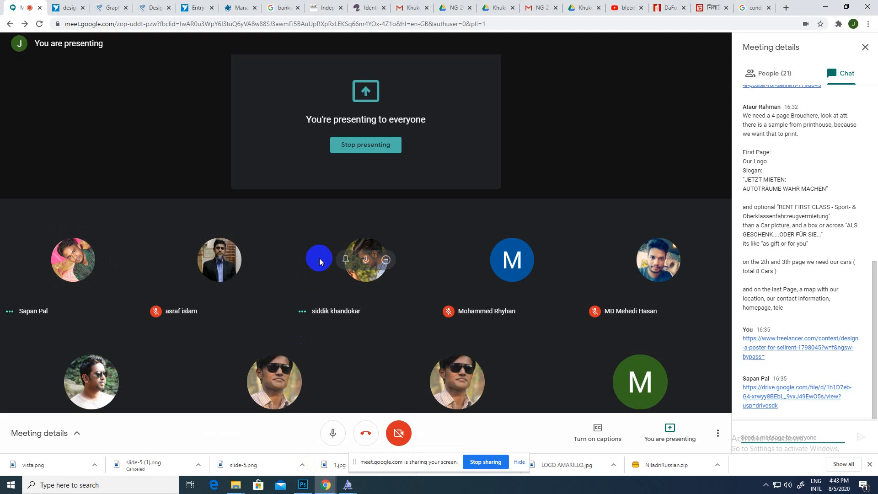
{"action": "left_click", "coordinate": [306, 486]}
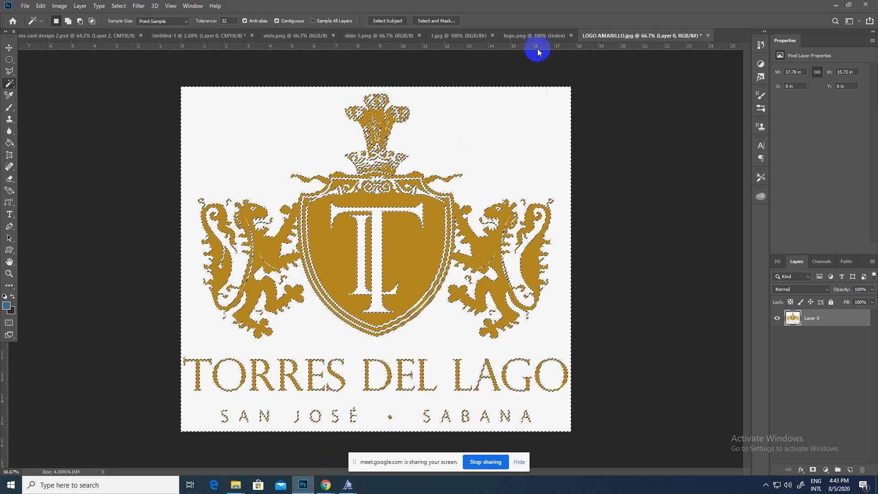
{"action": "left_click", "coordinate": [546, 35]}
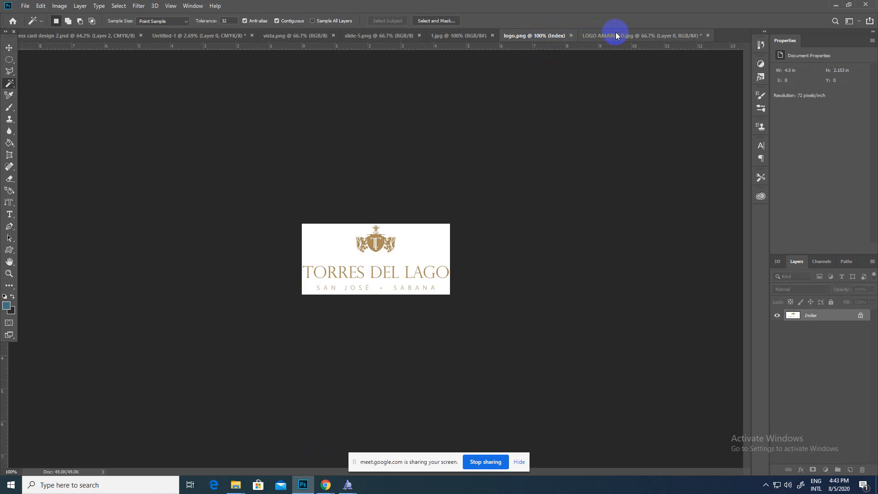
{"action": "left_click", "coordinate": [621, 36]}
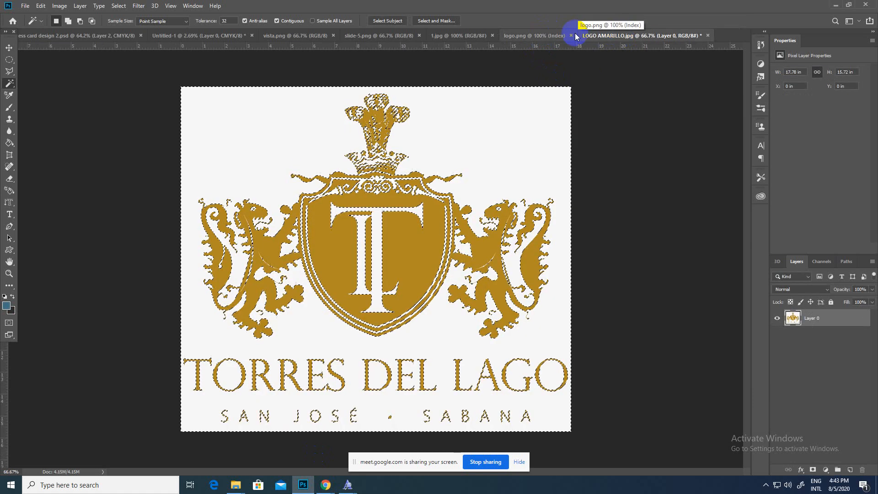
{"action": "left_click", "coordinate": [548, 36]}
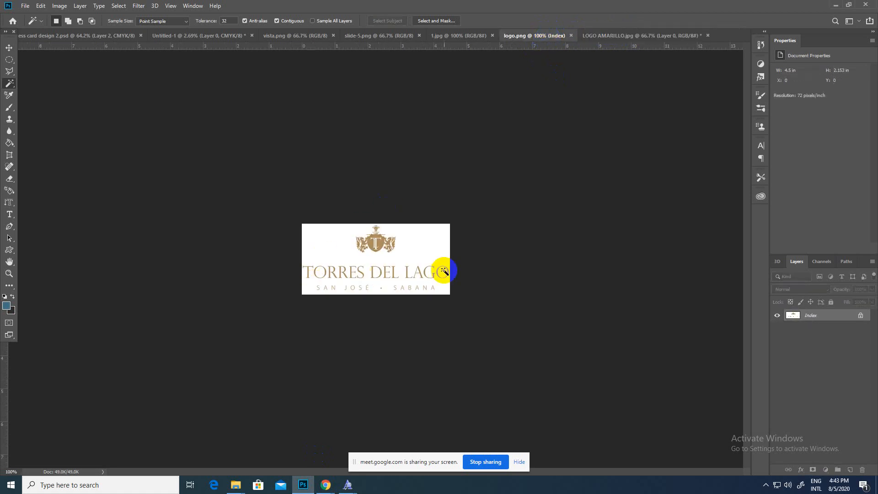
{"action": "left_click", "coordinate": [606, 38]}
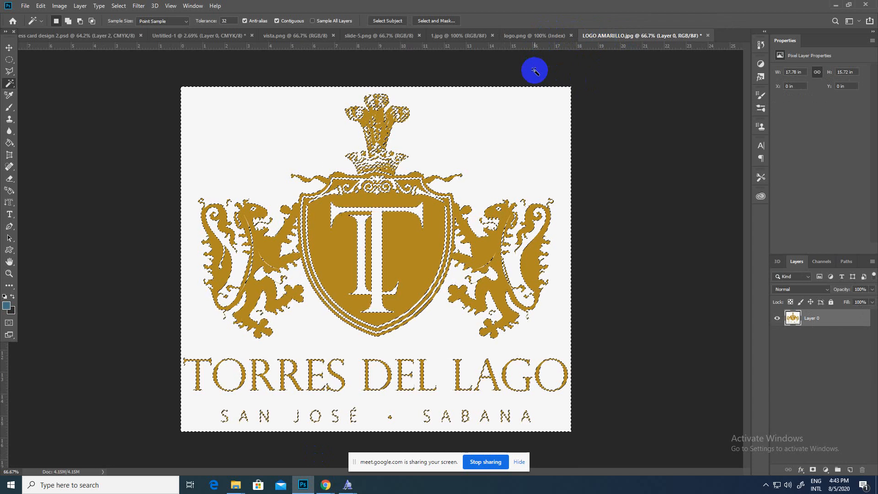
- Try deleting the selected background of LOGO AMARILLO.jpg and undo the deletion
{"action": "key", "text": "Delete"}
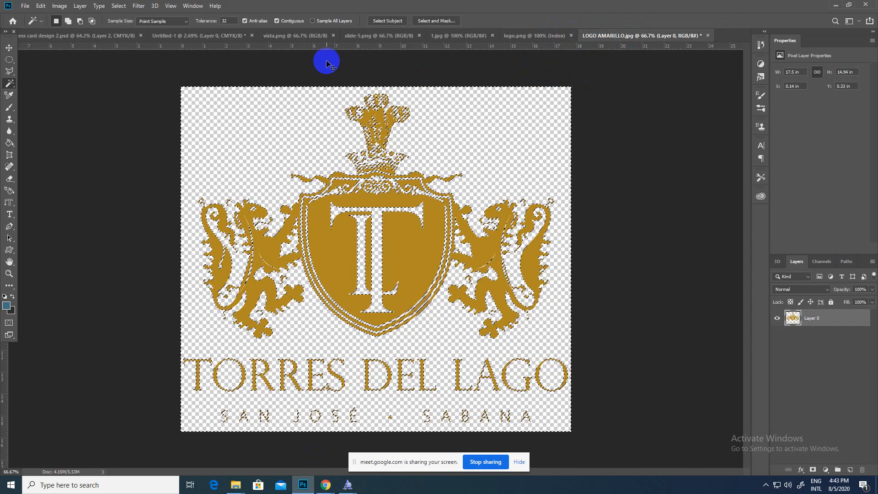
{"action": "key", "text": "ctrl+z"}
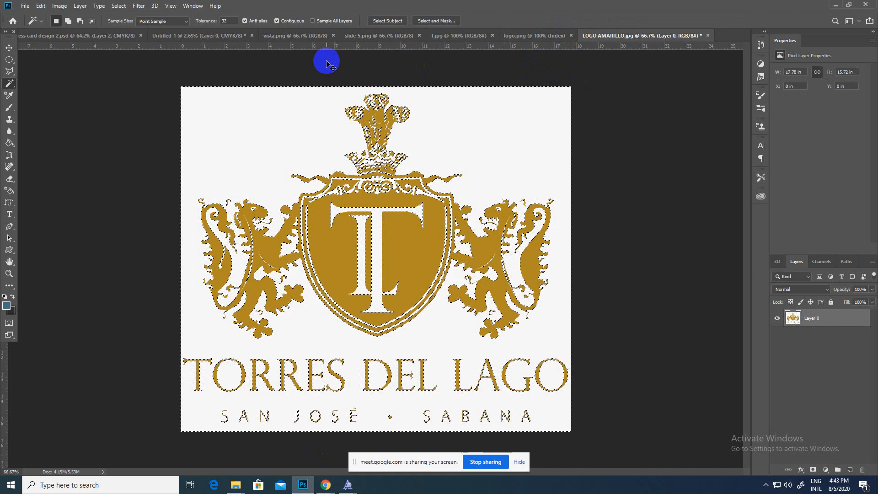
- Reselect the light background and all similar areas of LOGO AMARILLO.jpg with the Magic Wand, delete them and clear the selection
{"action": "left_click", "coordinate": [10, 84]}
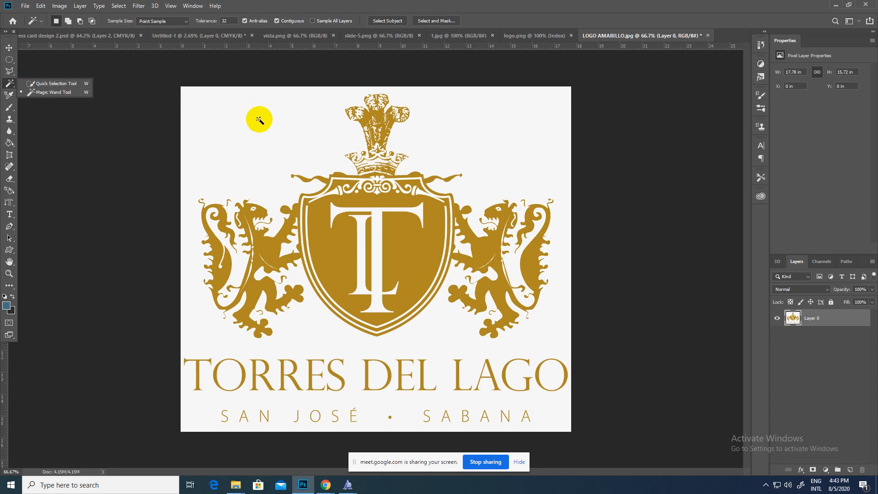
{"action": "left_click", "coordinate": [260, 124]}
{"action": "left_click", "coordinate": [260, 124]}
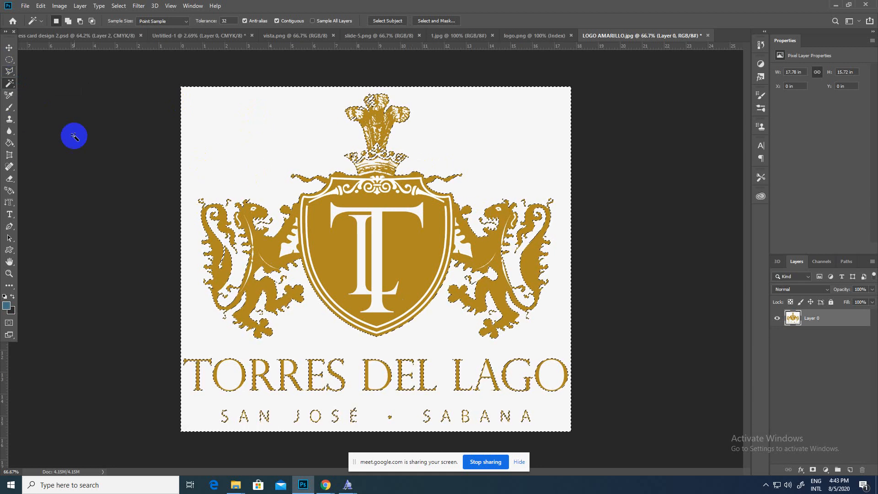
{"action": "left_click", "coordinate": [362, 217]}
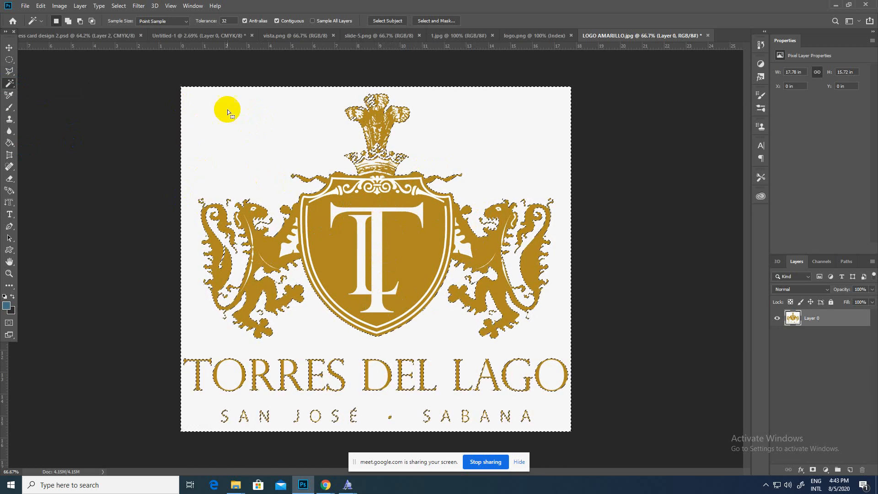
{"action": "left_click", "coordinate": [147, 92]}
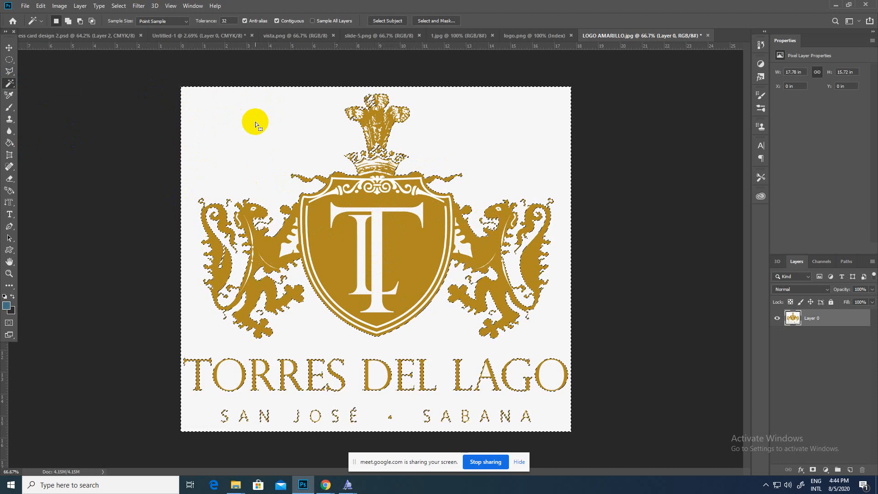
{"action": "right_click", "coordinate": [251, 109]}
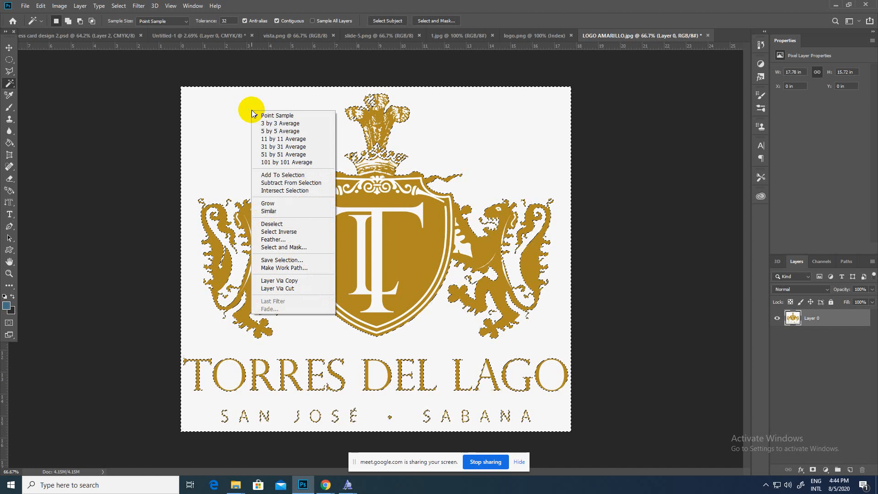
{"action": "left_click", "coordinate": [273, 212]}
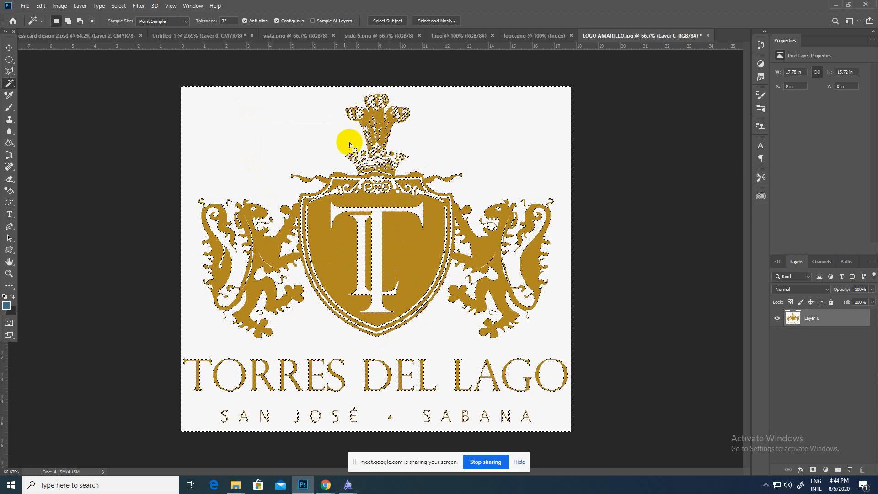
{"action": "key", "text": "Delete"}
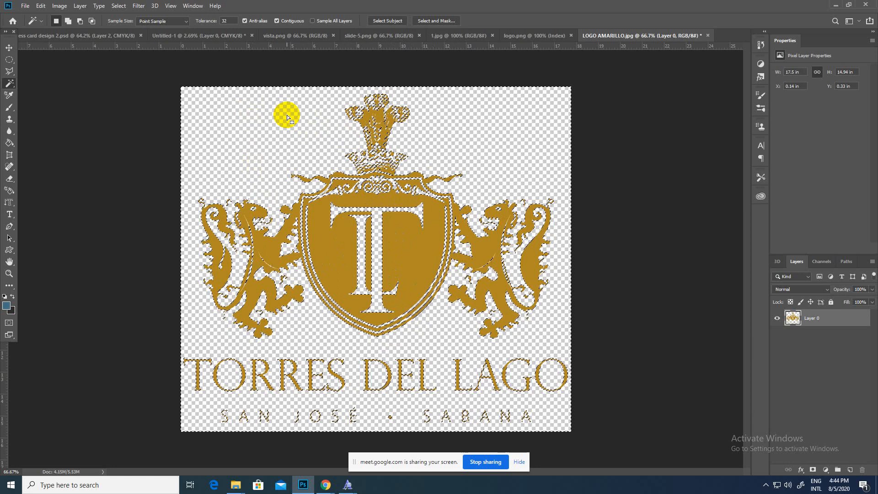
{"action": "key", "text": "ctrl+d"}
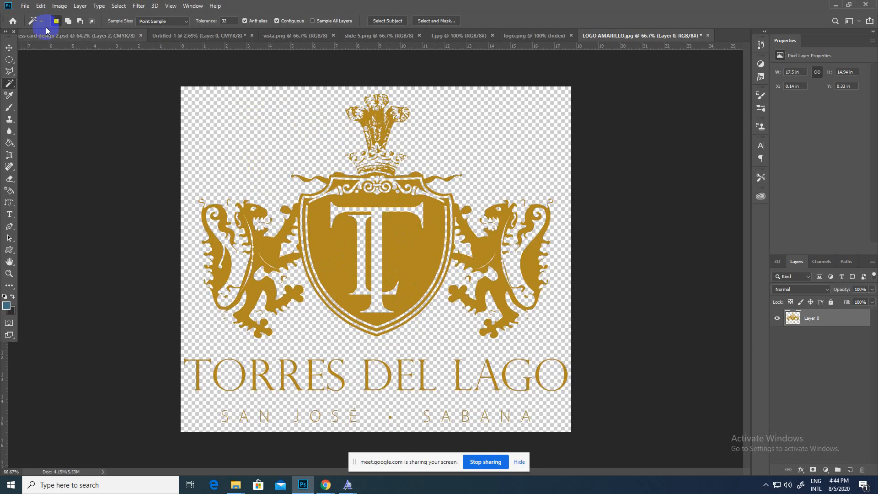
- Bring the cut-out gold logo into the Untitled-1 poster and convert its layer to a smart object
{"action": "left_click", "coordinate": [9, 47]}
{"action": "left_click_drag", "start_coordinate": [308, 213], "coordinate": [378, 215]}
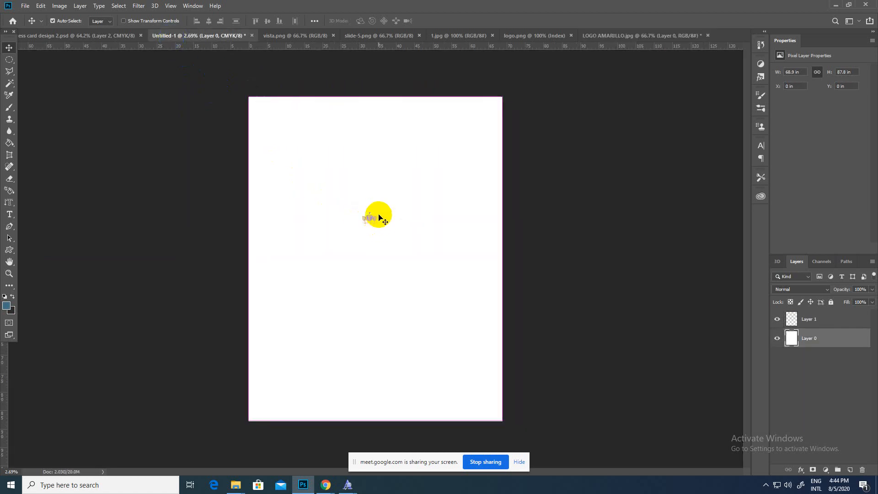
{"action": "left_click", "coordinate": [798, 324]}
{"action": "right_click", "coordinate": [804, 324]}
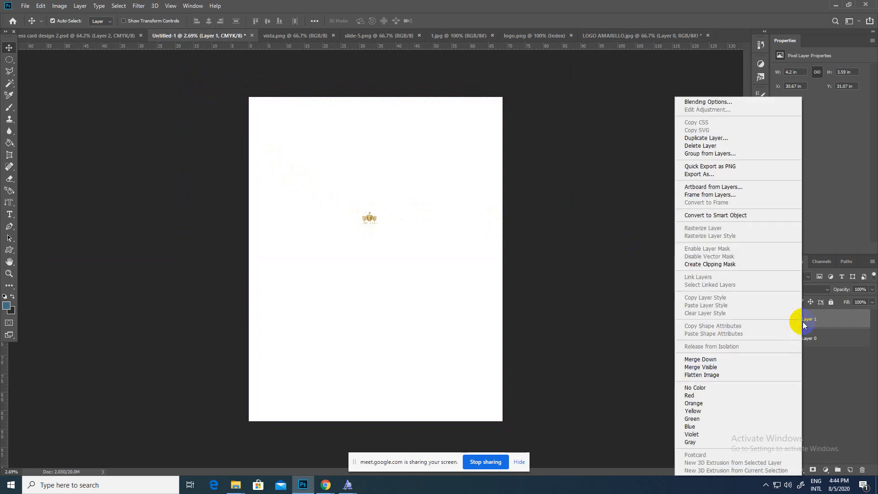
{"action": "left_click", "coordinate": [704, 216]}
- Enlarge the logo to about 26.9 × 22.9 in and place it in the poster's lower-right corner
{"action": "key", "text": "ctrl+t"}
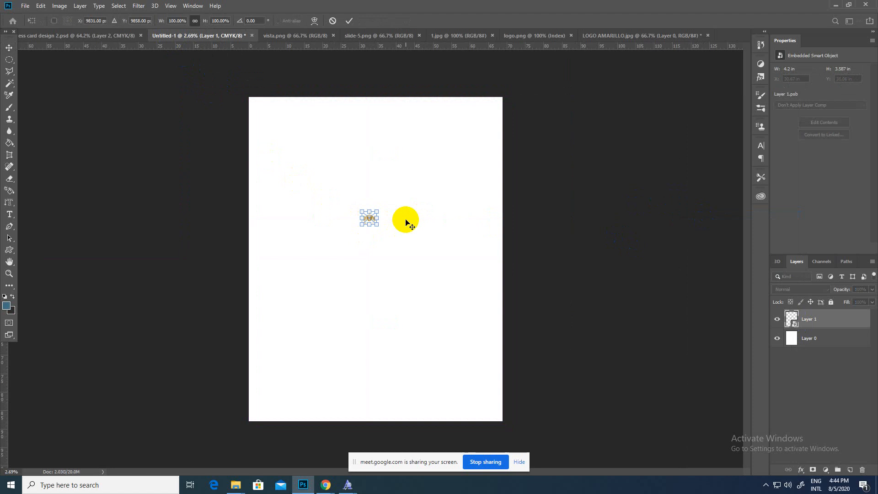
{"action": "left_click_drag", "start_coordinate": [377, 211], "coordinate": [484, 133]}
{"action": "left_click_drag", "start_coordinate": [423, 189], "coordinate": [449, 426]}
{"action": "left_click", "coordinate": [9, 48]}
{"action": "key", "text": "z"}
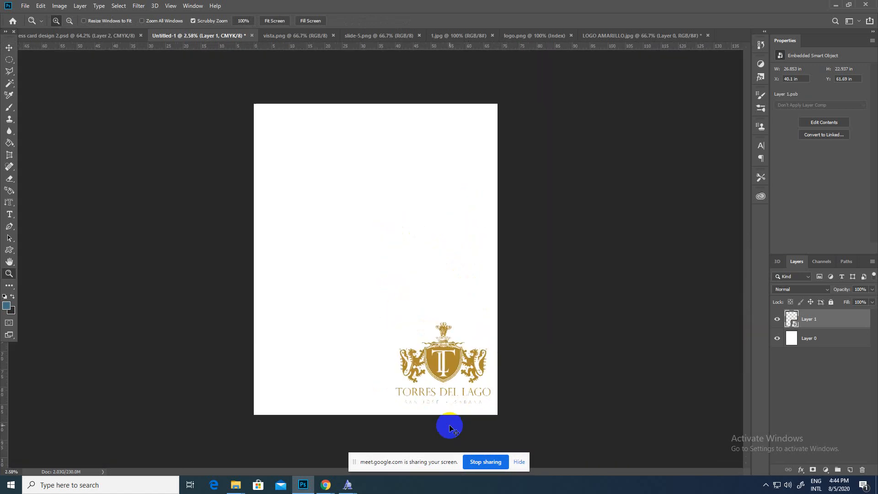
- Scale the logo down to about 20.2 × 17.3 in, keeping it near the poster's lower-right corner
{"action": "key", "text": "ctrl+t"}
{"action": "left_click_drag", "start_coordinate": [394, 321], "coordinate": [421, 337]}
{"action": "left_click_drag", "start_coordinate": [459, 364], "coordinate": [457, 365]}
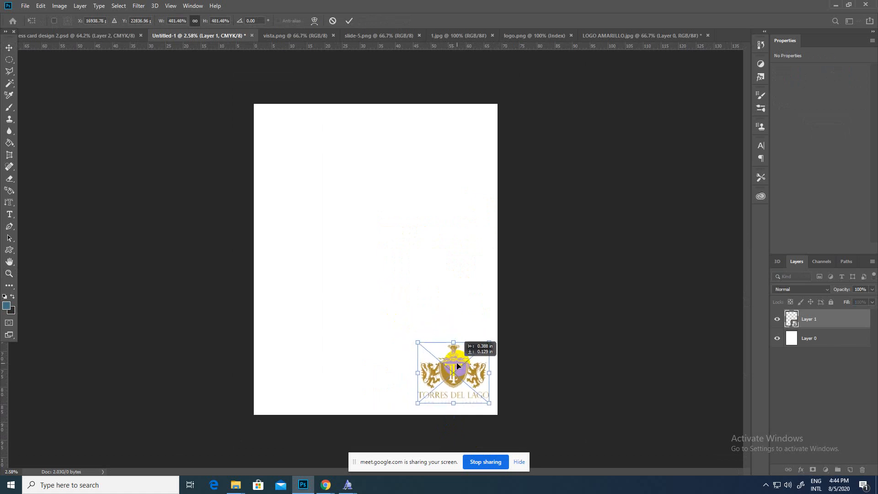
{"action": "left_click", "coordinate": [9, 48]}
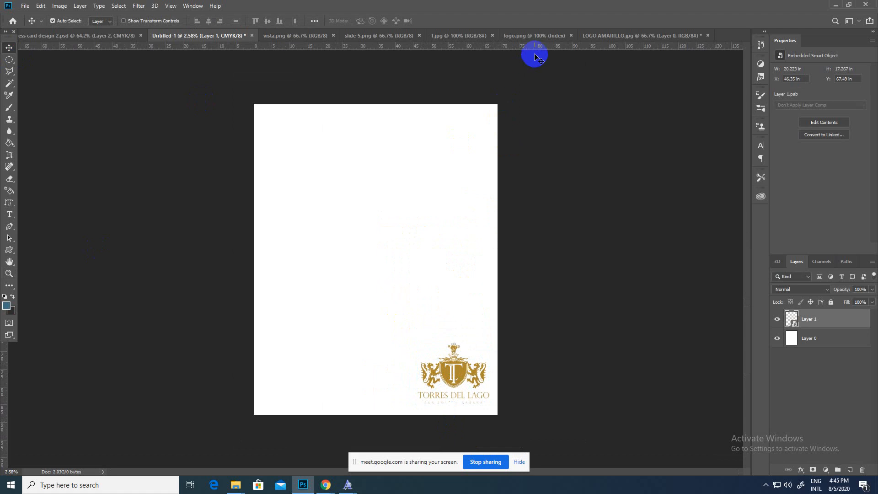
- Try bringing logo.png into the poster, and undo it together with the last logo resize
{"action": "left_click", "coordinate": [536, 37]}
{"action": "left_click_drag", "start_coordinate": [362, 281], "coordinate": [389, 275]}
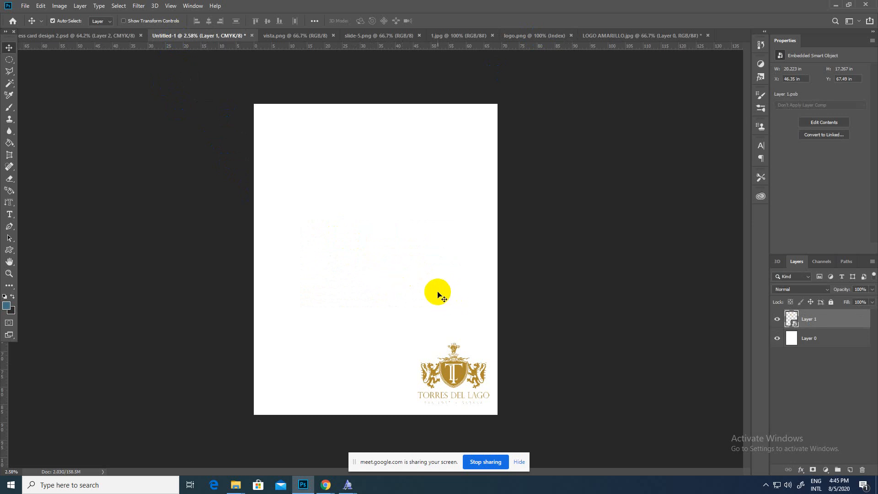
{"action": "key", "text": "ctrl+z"}
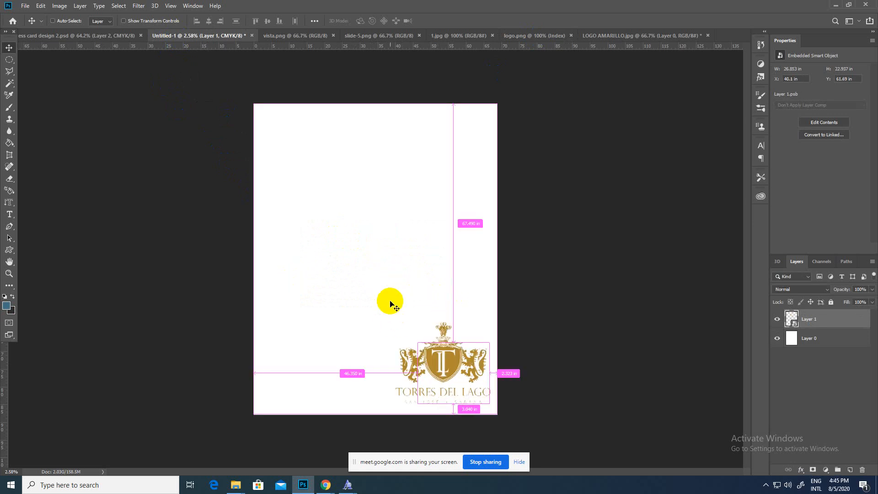
- Move the gold logo slightly higher on the poster, to a Y position of about 58.3 in
{"action": "left_click_drag", "start_coordinate": [447, 359], "coordinate": [444, 346]}
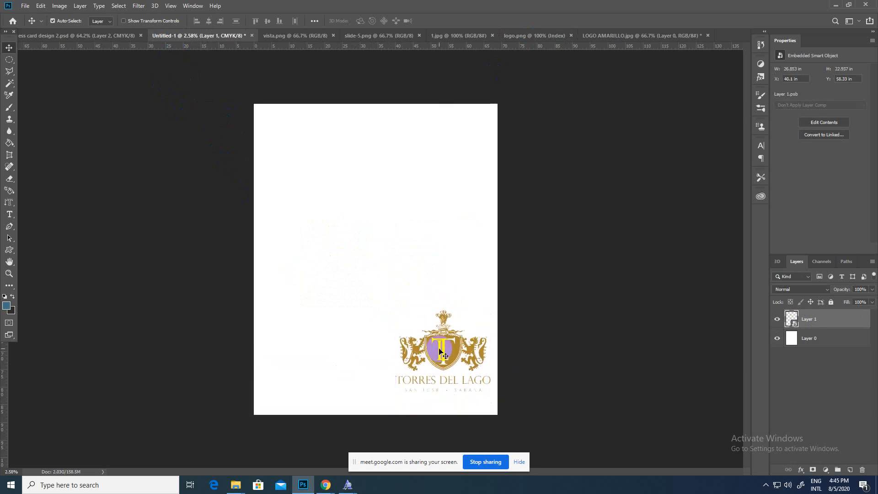
- Select the whole logo.png image with the Rectangular Marquee, try moving the selection, and deselect it
{"action": "left_click", "coordinate": [525, 40]}
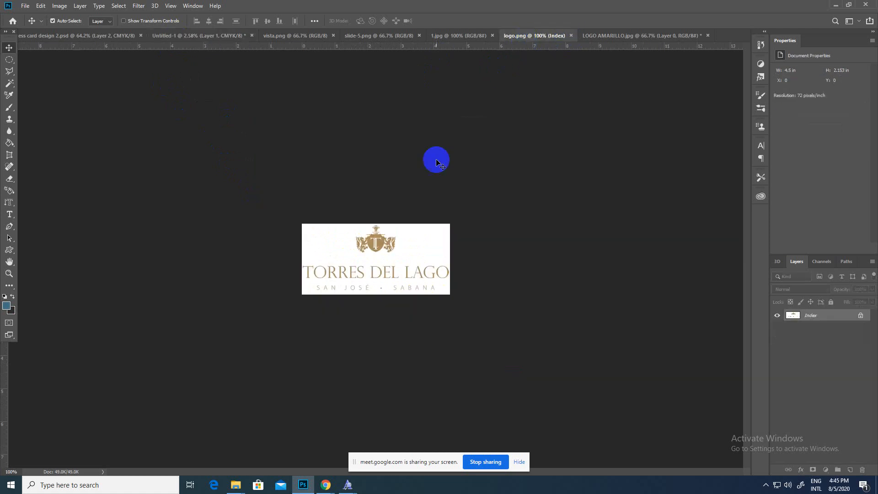
{"action": "left_click", "coordinate": [8, 60]}
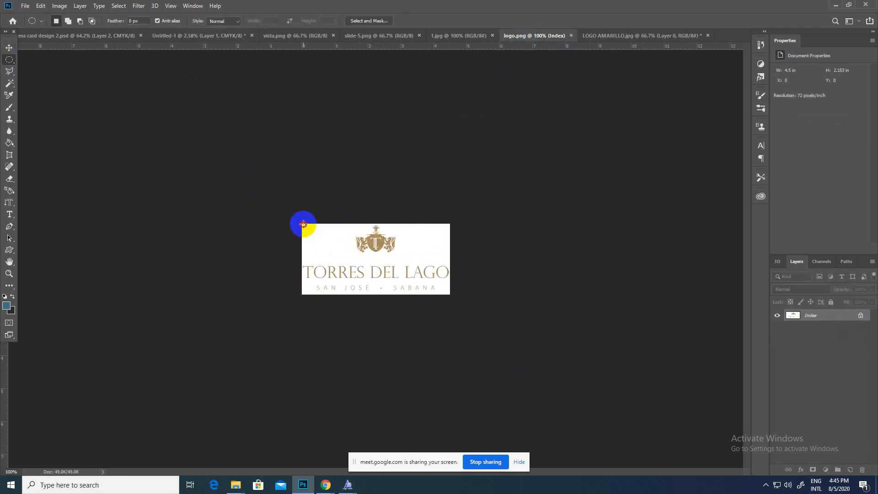
{"action": "left_click_drag", "start_coordinate": [303, 224], "coordinate": [376, 280]}
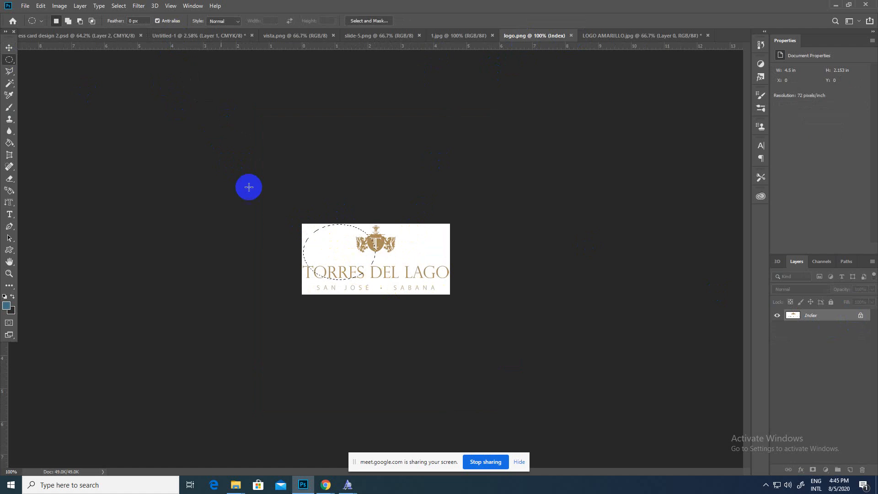
{"action": "right_click", "coordinate": [8, 60]}
{"action": "left_click", "coordinate": [29, 59]}
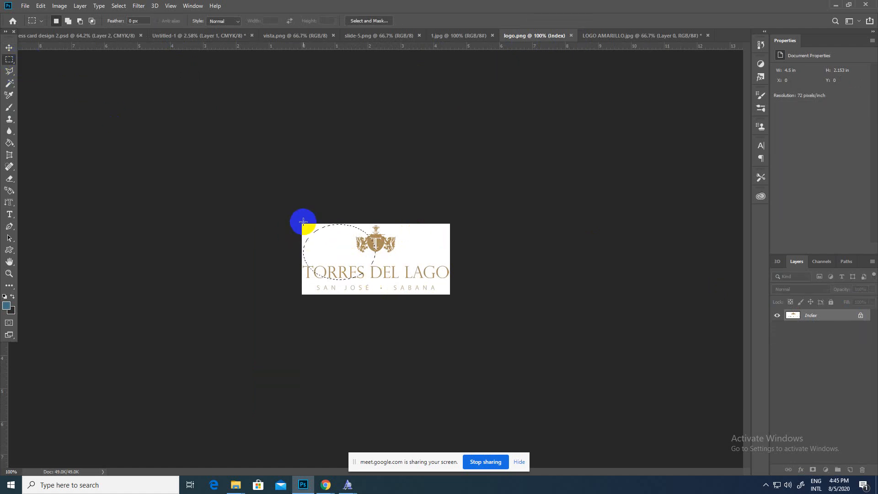
{"action": "left_click_drag", "start_coordinate": [302, 225], "coordinate": [452, 298]}
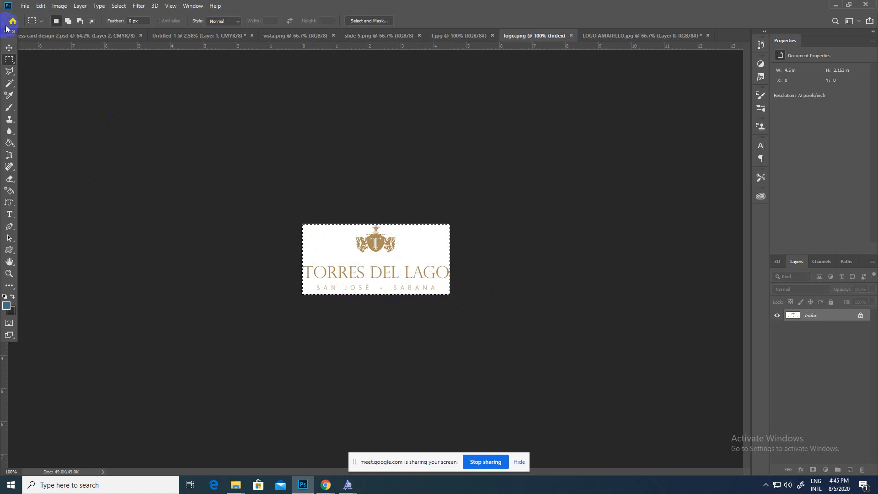
{"action": "left_click", "coordinate": [9, 47]}
{"action": "left_click_drag", "start_coordinate": [372, 241], "coordinate": [389, 237]}
{"action": "key", "text": "ctrl+z"}
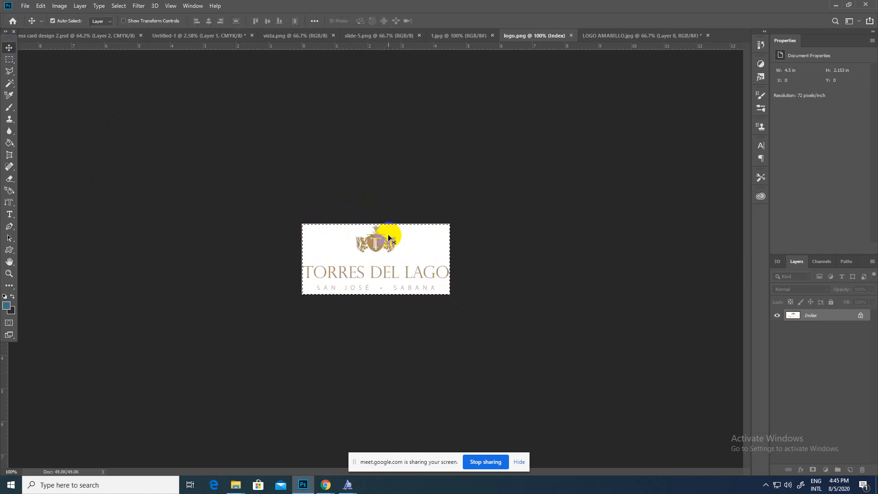
{"action": "key", "text": "ctrl+d"}
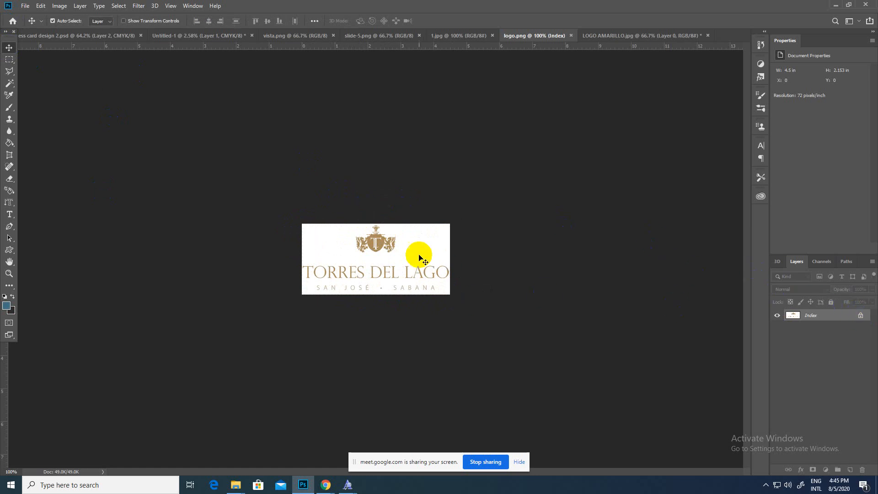
- Try to bring the locked logo.png image across into the poster document
{"action": "left_click_drag", "start_coordinate": [370, 245], "coordinate": [109, 37]}
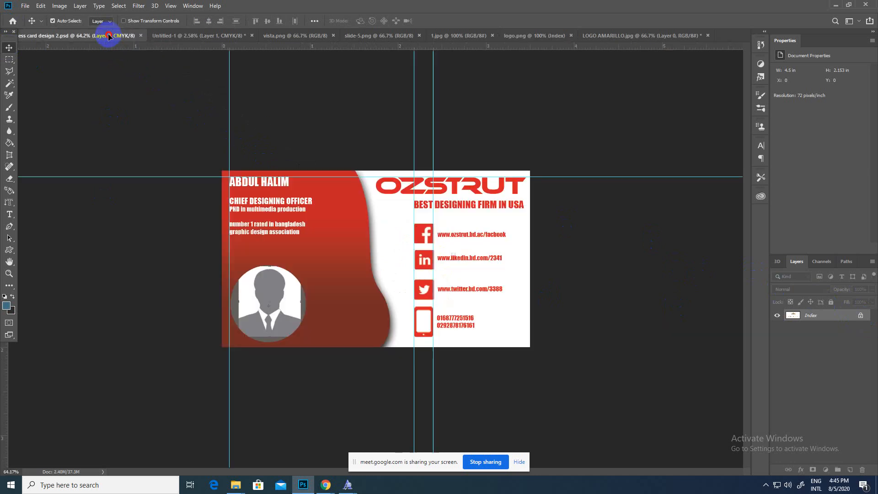
{"action": "left_click_drag", "start_coordinate": [194, 40], "coordinate": [322, 204]}
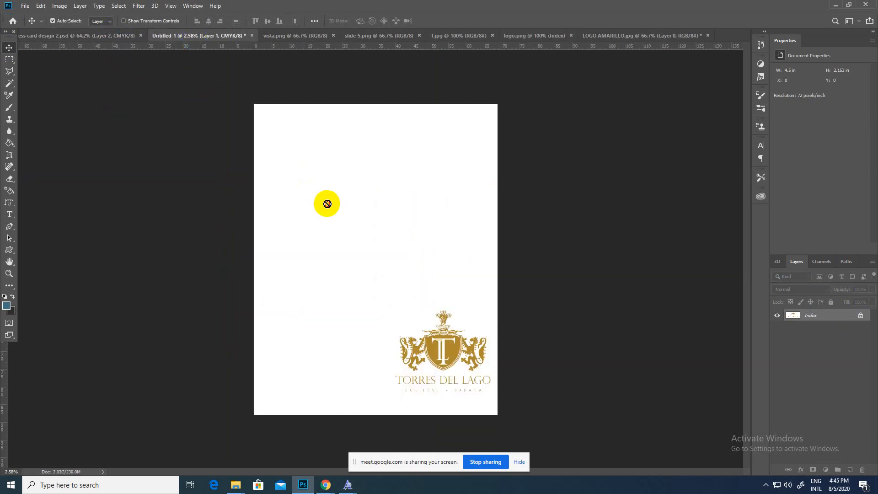
{"action": "left_click_drag", "start_coordinate": [328, 203], "coordinate": [325, 202]}
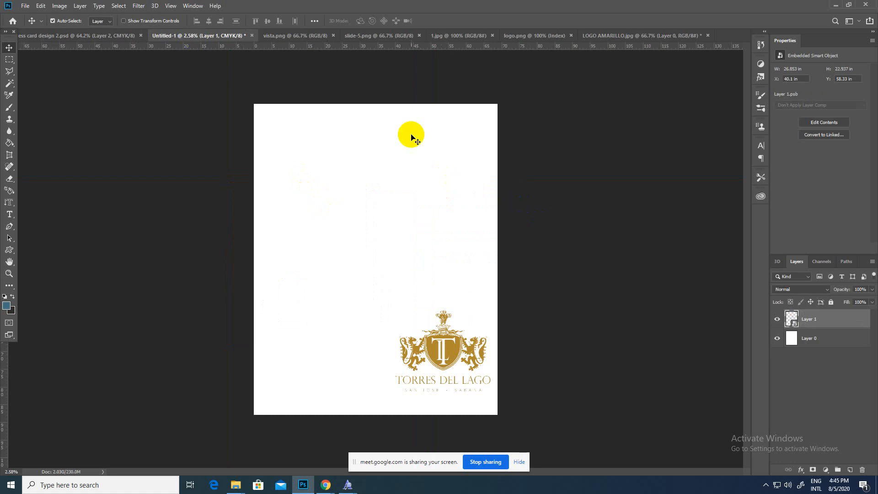
- Look through the vista.png and slide-5.png photos, and unlock the 1.jpg building photo's background and bring it into the poster
{"action": "left_click", "coordinate": [298, 39]}
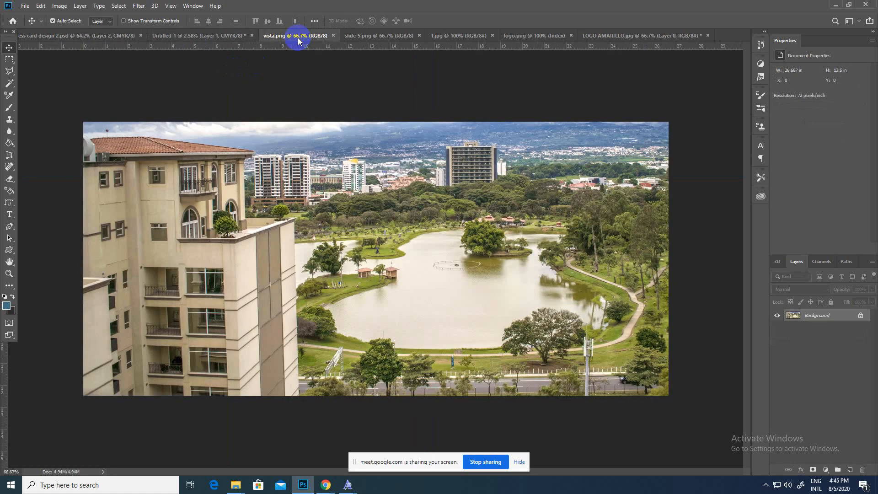
{"action": "left_click", "coordinate": [392, 37]}
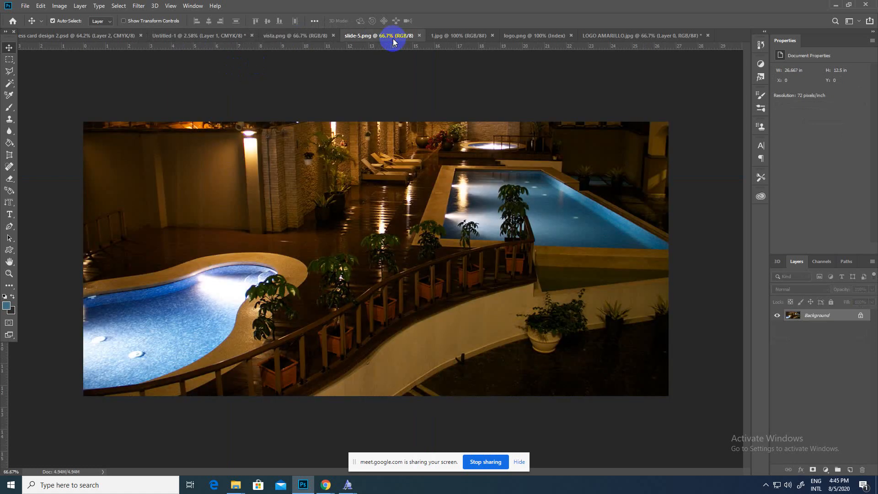
{"action": "left_click", "coordinate": [274, 37]}
{"action": "left_click", "coordinate": [367, 37]}
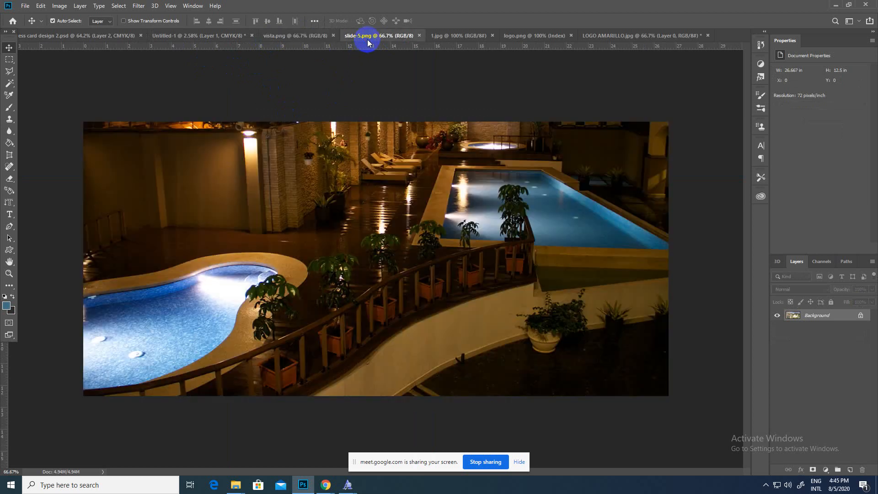
{"action": "left_click", "coordinate": [465, 35]}
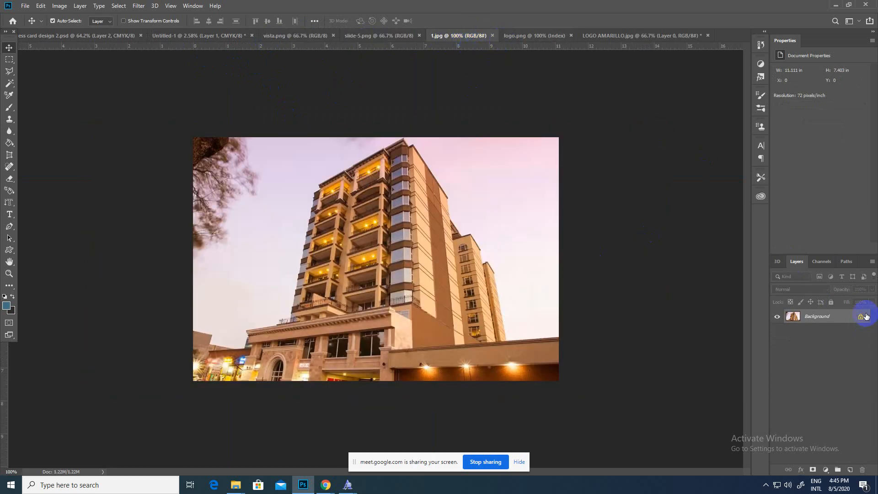
{"action": "double_click", "coordinate": [866, 316]}
{"action": "left_click", "coordinate": [514, 142]}
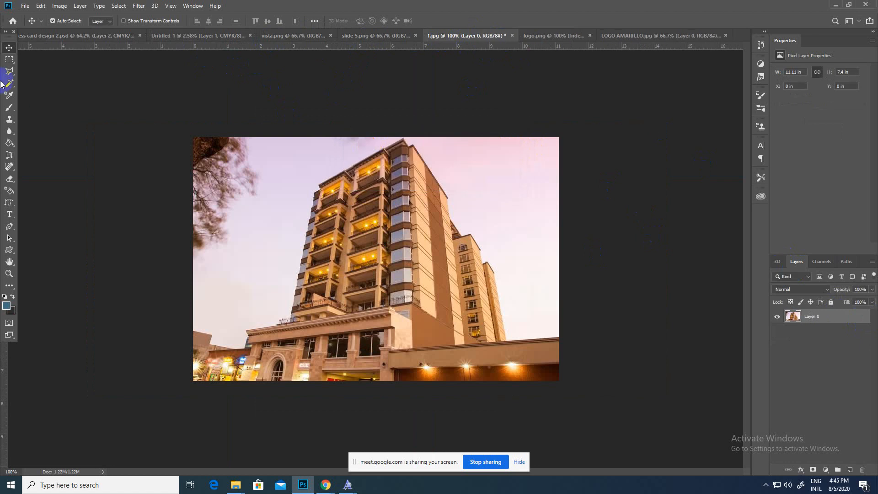
{"action": "left_click", "coordinate": [433, 223]}
{"action": "left_click_drag", "start_coordinate": [408, 243], "coordinate": [347, 186]}
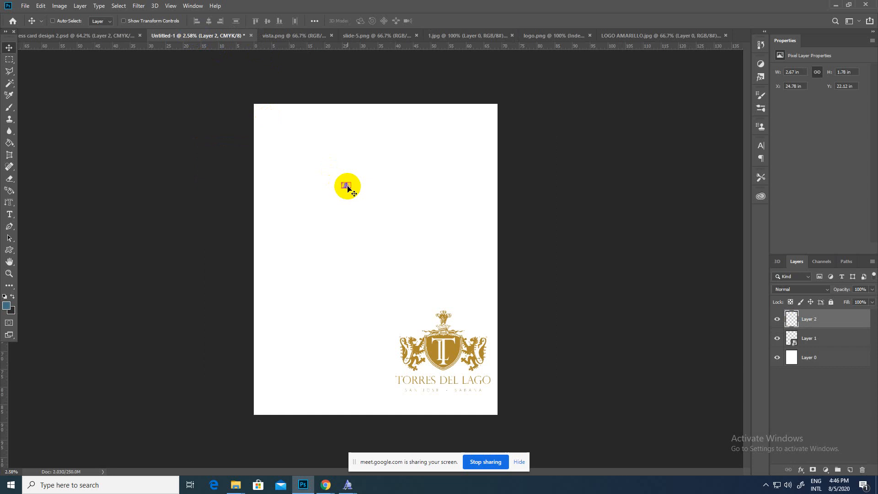
- Convert the small building photo layer on the poster to a smart object
{"action": "key", "text": "ctrl+t"}
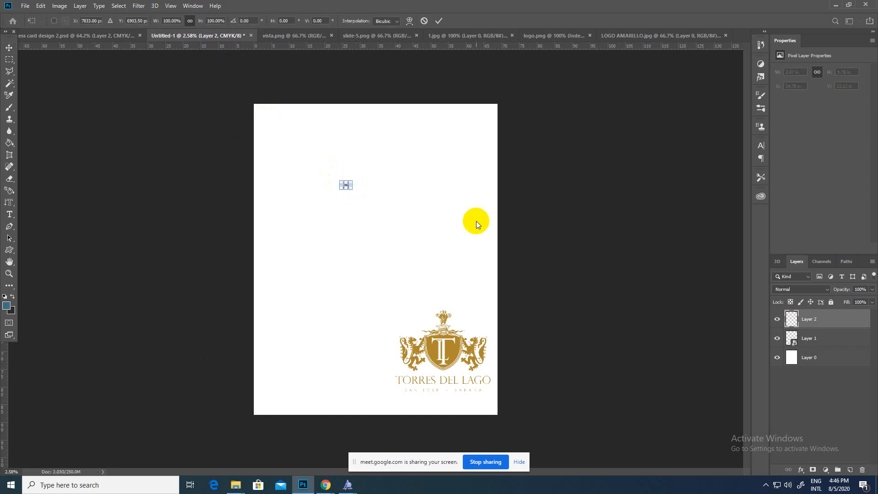
{"action": "left_click", "coordinate": [11, 63]}
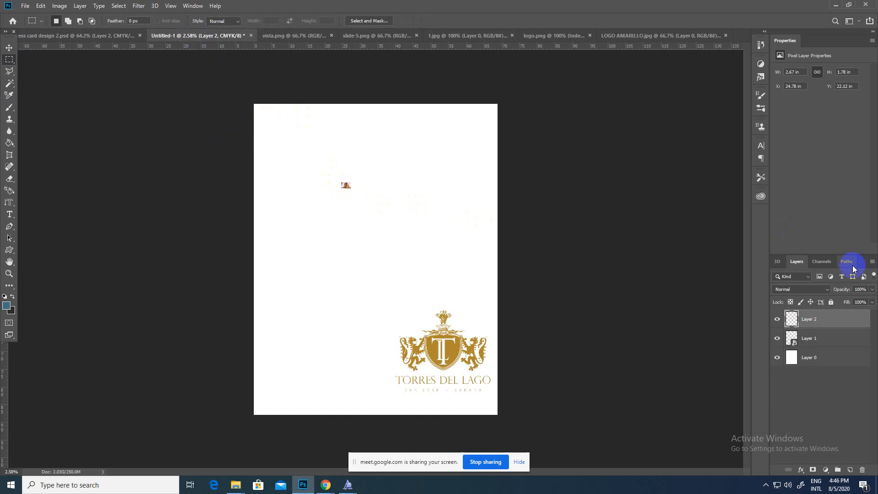
{"action": "right_click", "coordinate": [822, 325]}
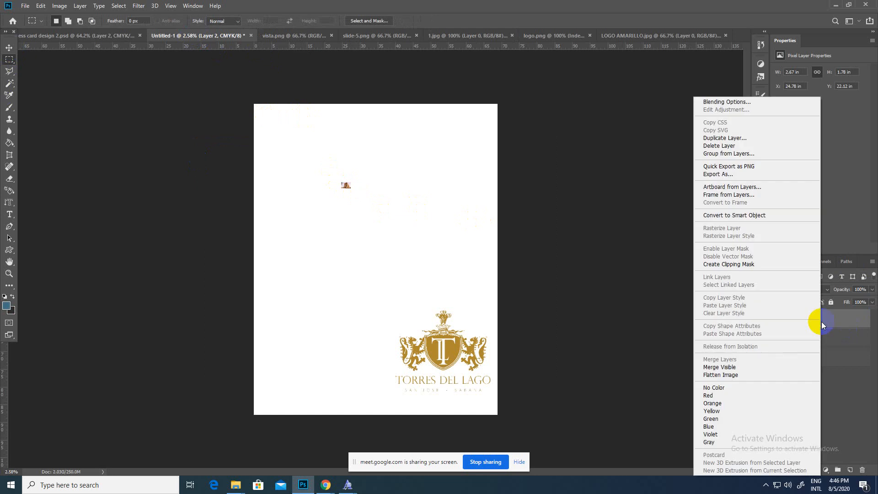
{"action": "left_click", "coordinate": [740, 216]}
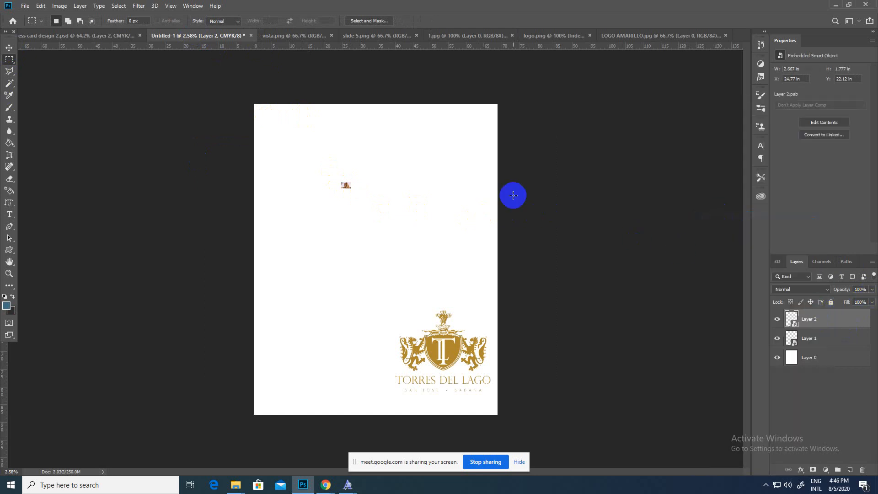
- Scale the building photo to about 68.9 × 45.9 in so it spans the poster's full width, placed at about Y 20.9 in
{"action": "key", "text": "ctrl+t"}
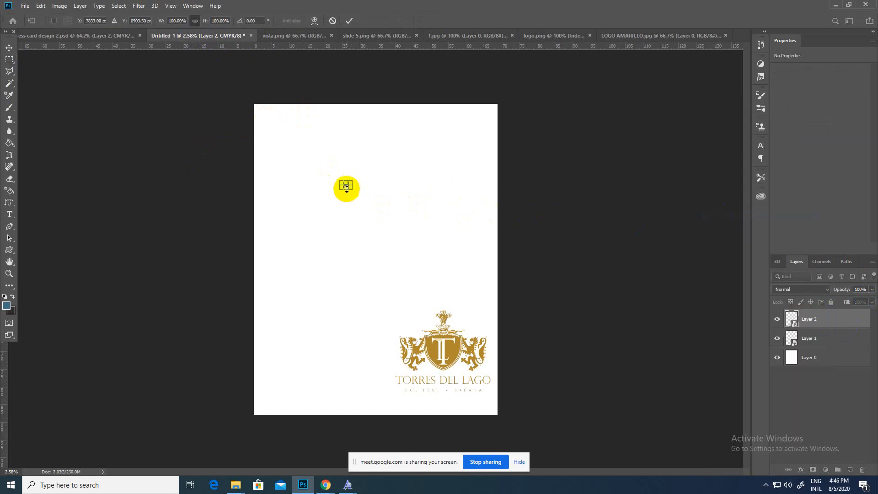
{"action": "left_click_drag", "start_coordinate": [346, 187], "coordinate": [469, 291]}
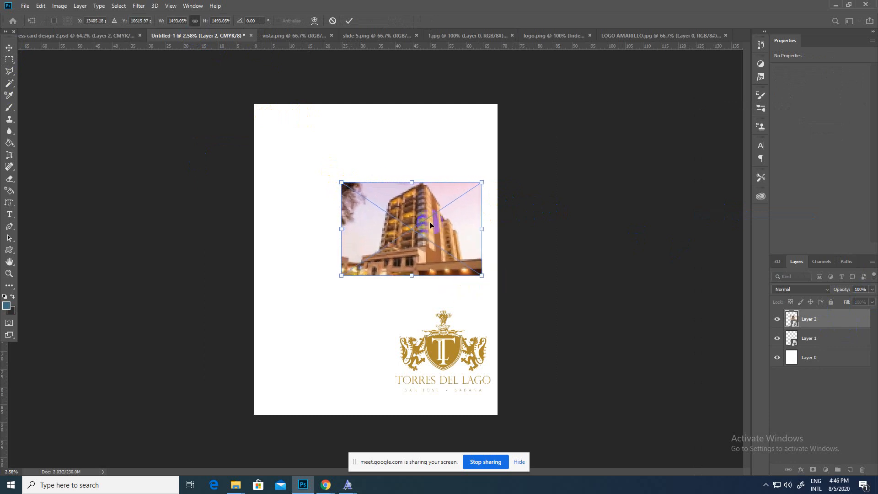
{"action": "left_click_drag", "start_coordinate": [430, 225], "coordinate": [447, 303]}
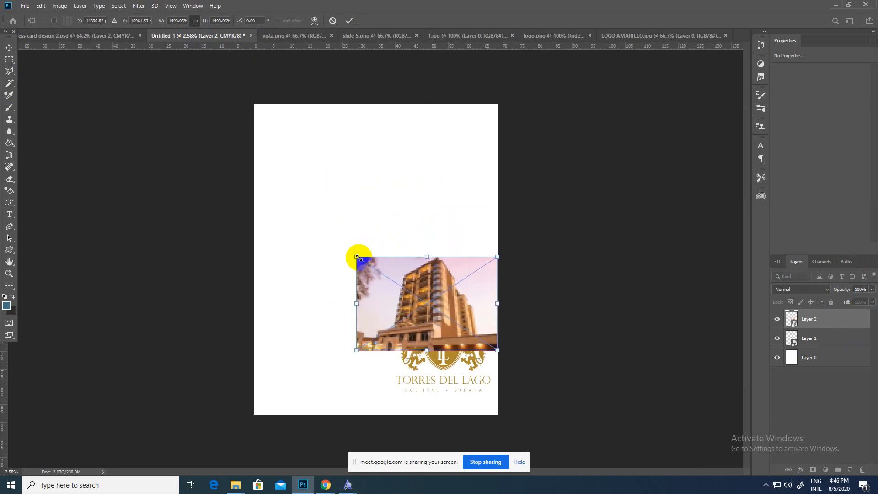
{"action": "left_click_drag", "start_coordinate": [357, 257], "coordinate": [255, 188]}
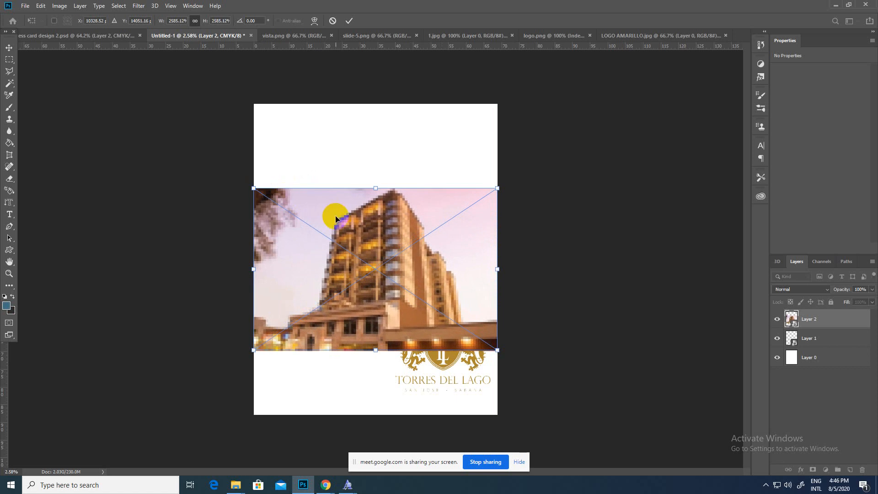
{"action": "left_click_drag", "start_coordinate": [336, 219], "coordinate": [336, 209]}
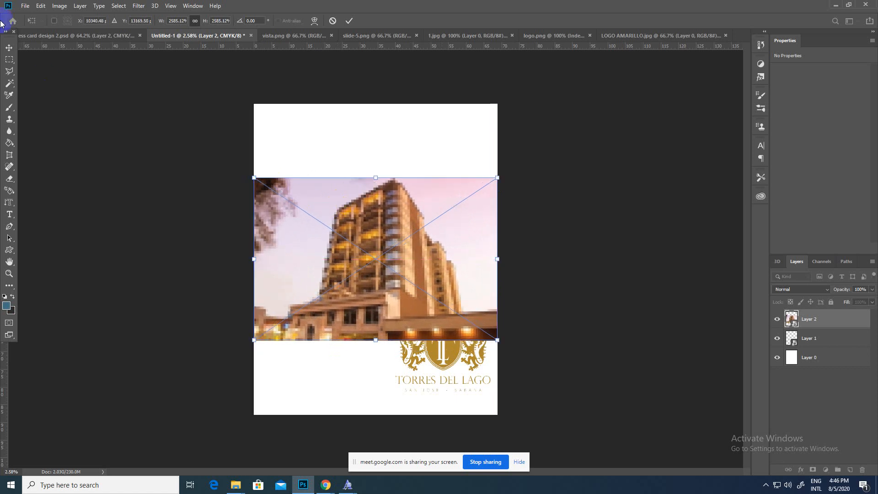
{"action": "left_click", "coordinate": [10, 47]}
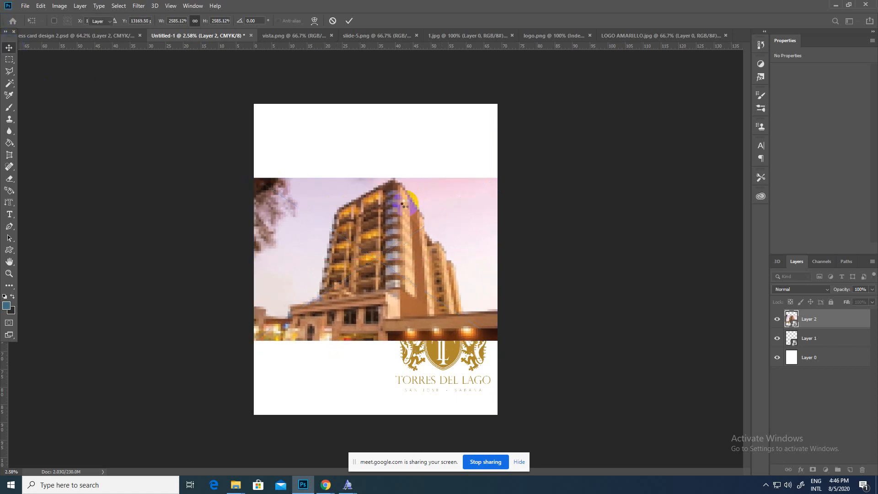
{"action": "double_click", "coordinate": [405, 205]}
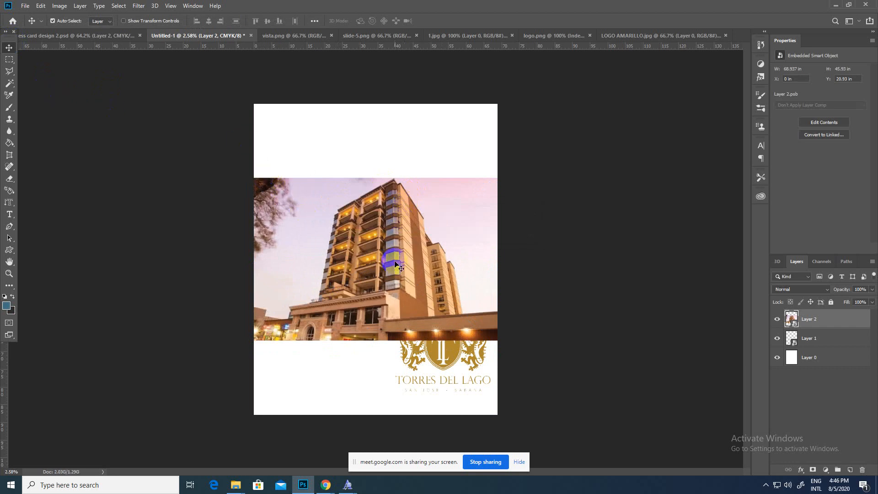
- Move the building photo up to just above the logo, at a Y position of about 12.4 in
{"action": "left_click_drag", "start_coordinate": [394, 262], "coordinate": [396, 232]}
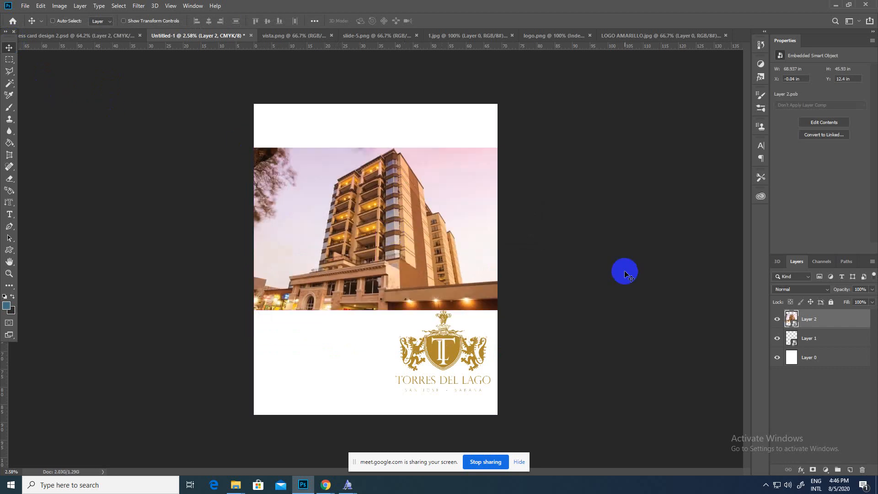
{"action": "key", "text": "ctrl+t"}
{"action": "left_click", "coordinate": [9, 48]}
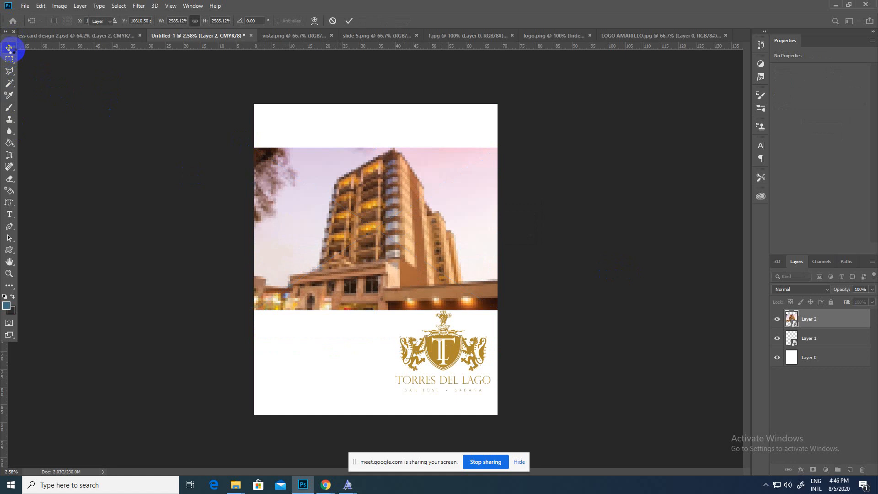
{"action": "double_click", "coordinate": [349, 208]}
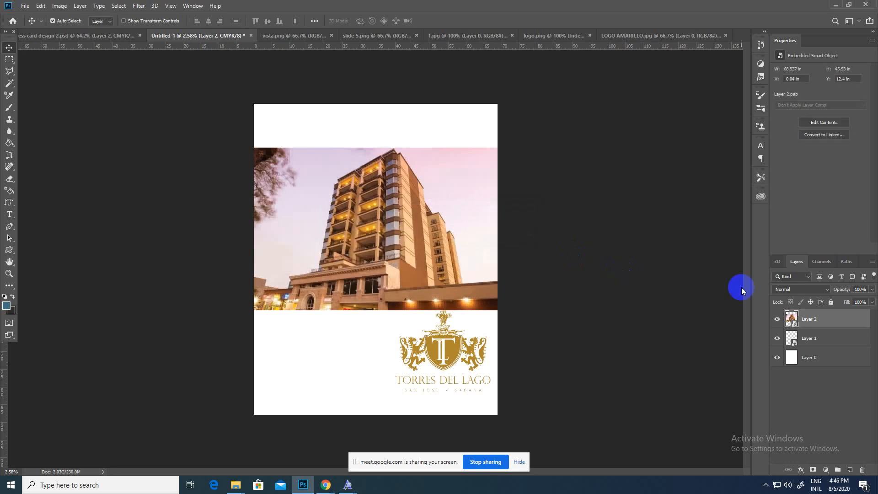
- Place the building photo layer beneath the logo layer and move the logo to the poster's upper-right area, about X 42 in, Y 5.8 in
{"action": "left_click_drag", "start_coordinate": [811, 320], "coordinate": [817, 344]}
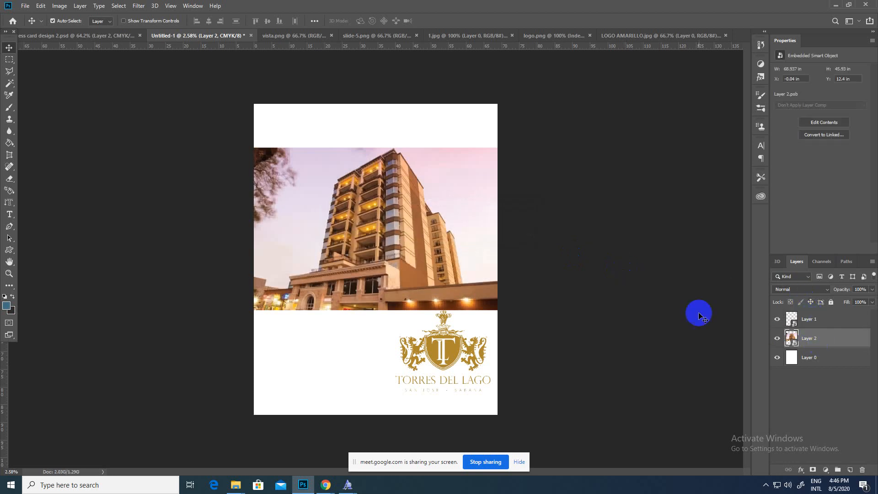
{"action": "left_click_drag", "start_coordinate": [453, 353], "coordinate": [461, 167]}
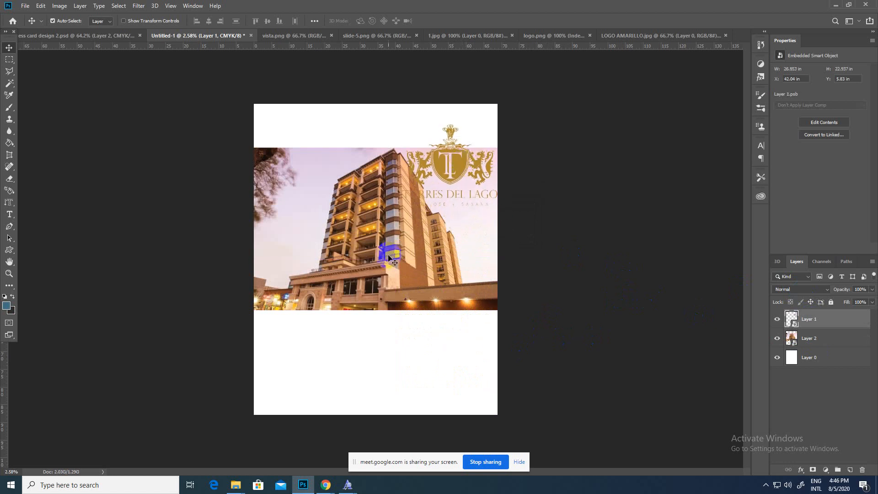
- Enlarge the building photo to about 85.1 × 56.7 in so it overhangs both poster sides, placed at about X -6.4 in, Y 21.4 in
{"action": "left_click_drag", "start_coordinate": [390, 261], "coordinate": [388, 324]}
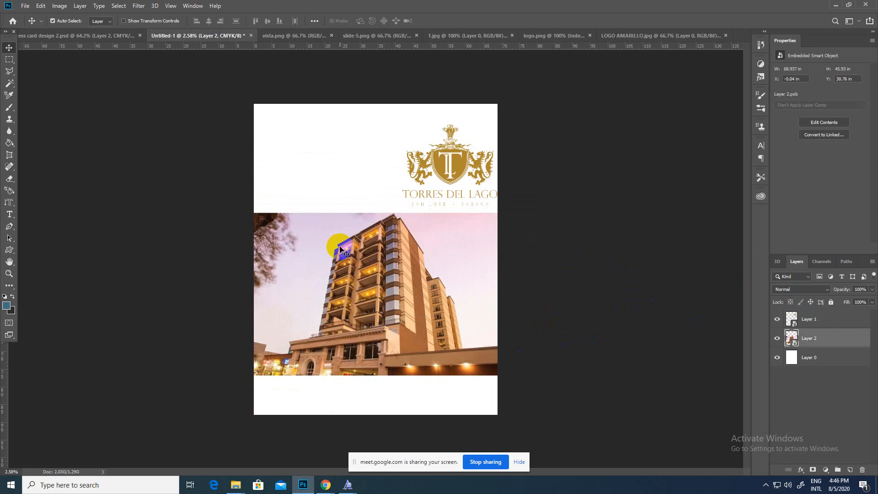
{"action": "key", "text": "ctrl+t"}
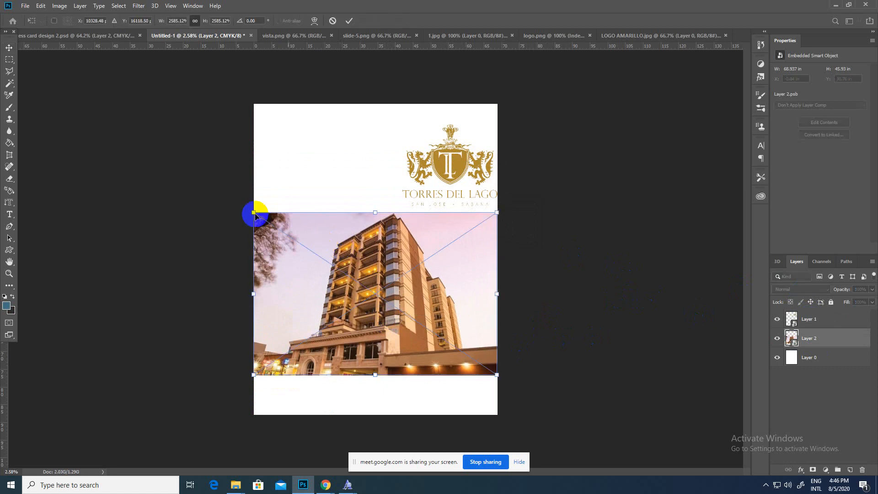
{"action": "left_click_drag", "start_coordinate": [255, 212], "coordinate": [205, 171]}
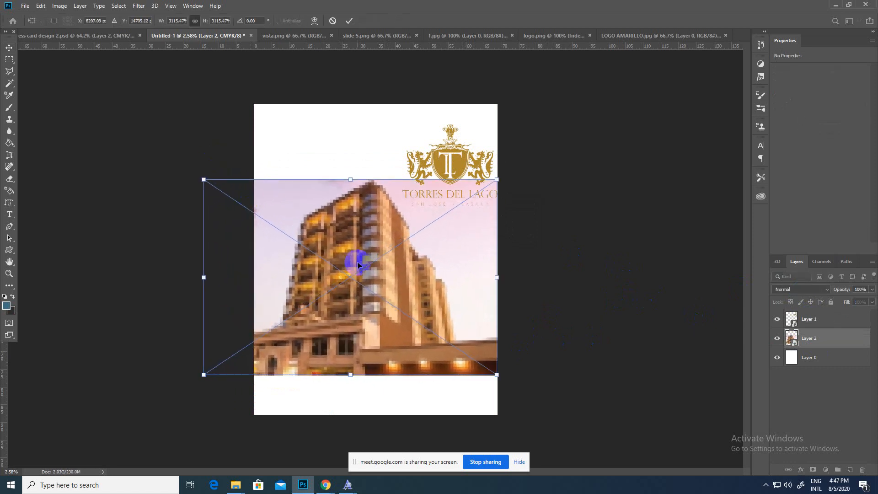
{"action": "left_click_drag", "start_coordinate": [429, 290], "coordinate": [452, 288]}
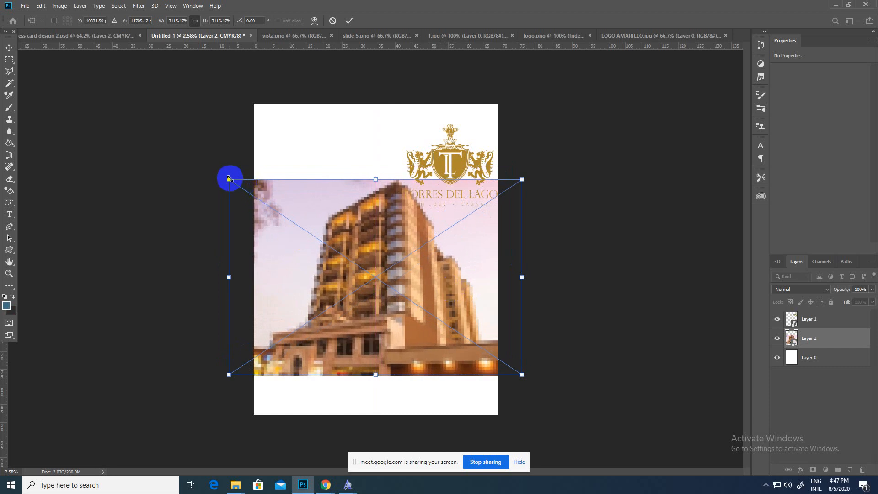
{"action": "left_click_drag", "start_coordinate": [229, 178], "coordinate": [212, 169]}
{"action": "left_click_drag", "start_coordinate": [349, 225], "coordinate": [367, 228]}
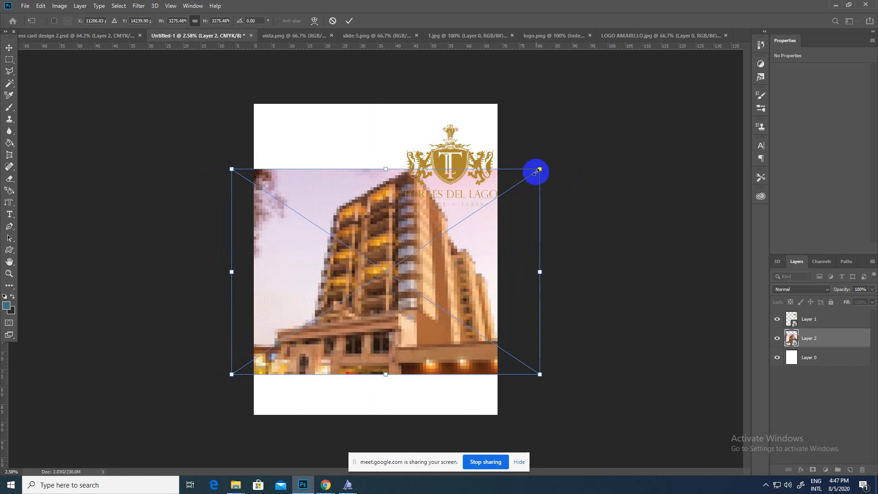
{"action": "left_click_drag", "start_coordinate": [541, 168], "coordinate": [532, 174]}
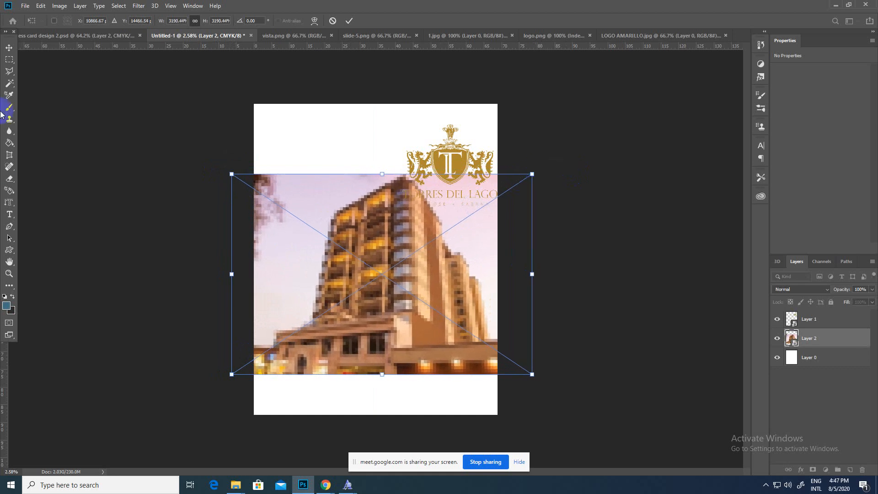
{"action": "left_click", "coordinate": [9, 47]}
{"action": "left_click", "coordinate": [261, 192]}
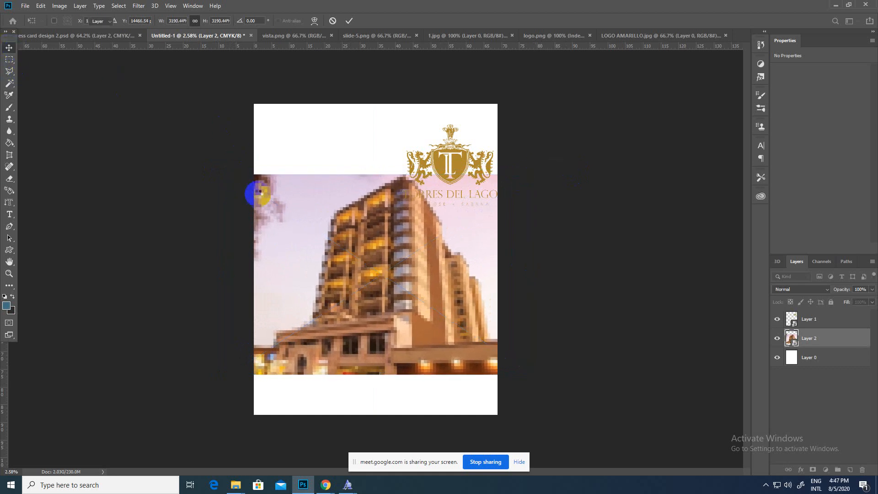
{"action": "left_click", "coordinate": [268, 170]}
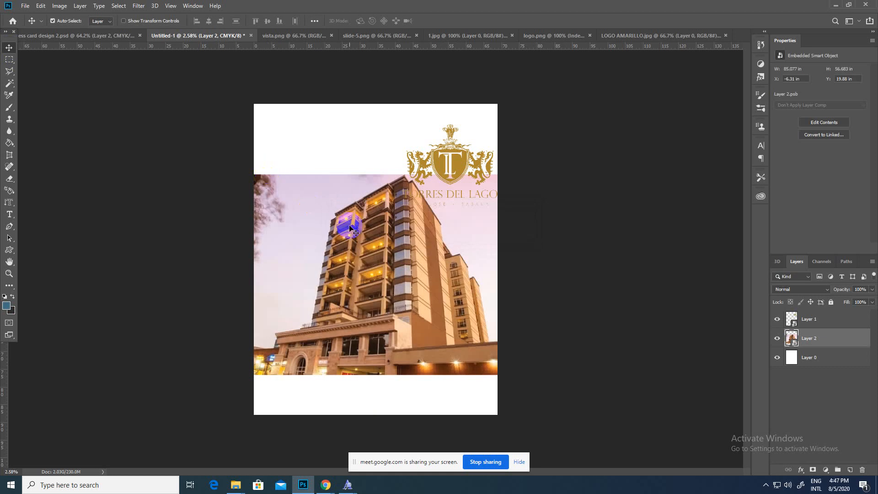
{"action": "left_click_drag", "start_coordinate": [361, 247], "coordinate": [483, 331]}
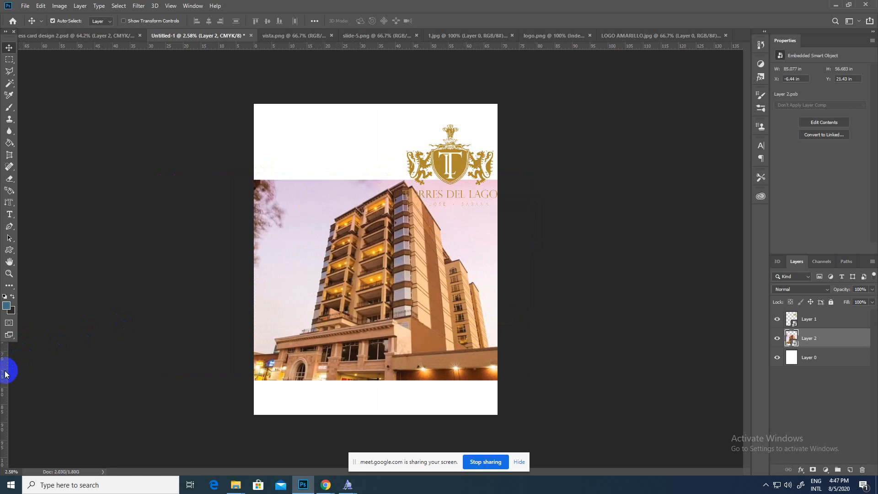
- Add two vertical and two horizontal guides as a margin about 1.5 in inside the poster's four edges
{"action": "left_click_drag", "start_coordinate": [5, 374], "coordinate": [260, 376]}
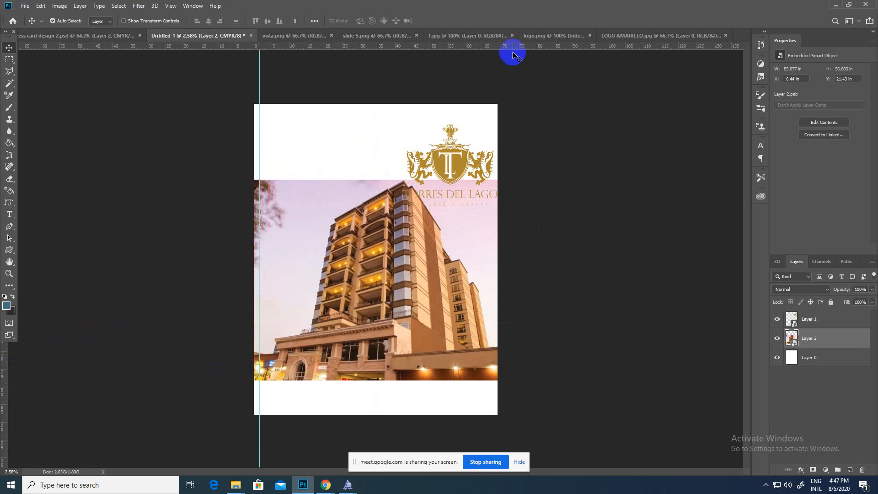
{"action": "left_click_drag", "start_coordinate": [466, 49], "coordinate": [476, 110]}
{"action": "left_click_drag", "start_coordinate": [5, 352], "coordinate": [491, 303]}
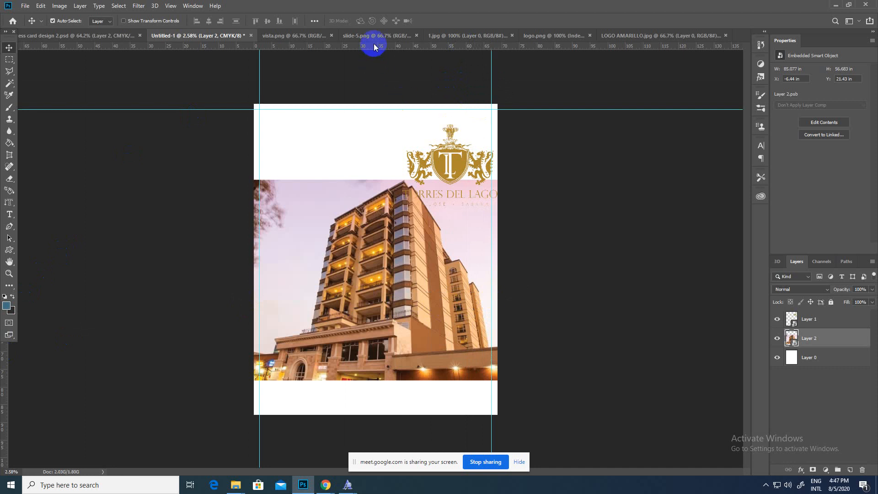
{"action": "left_click_drag", "start_coordinate": [374, 45], "coordinate": [420, 408]}
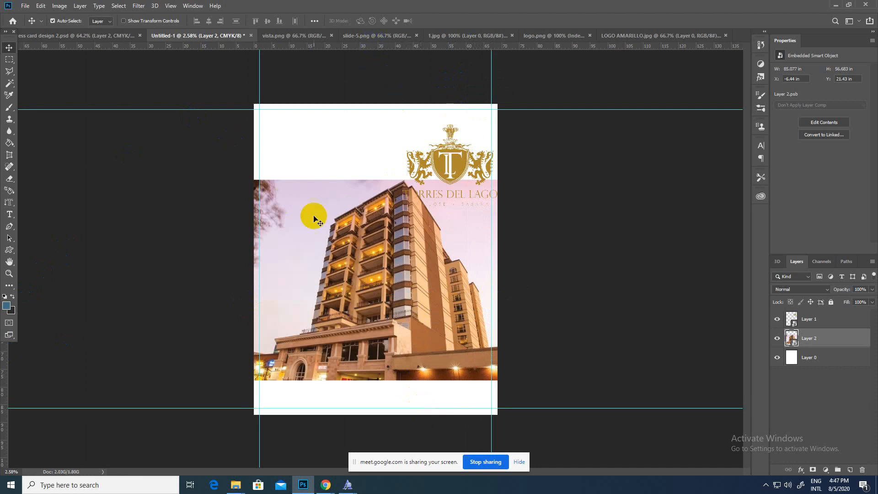
- Scale the Torres del Lago logo down to about 18.9 × 16.1 in, inside the upper-right margin at about X 47.2 in, Y 1.7 in
{"action": "left_click_drag", "start_coordinate": [455, 168], "coordinate": [449, 154]}
{"action": "key", "text": "ctrl+t"}
{"action": "left_click_drag", "start_coordinate": [396, 110], "coordinate": [455, 128]}
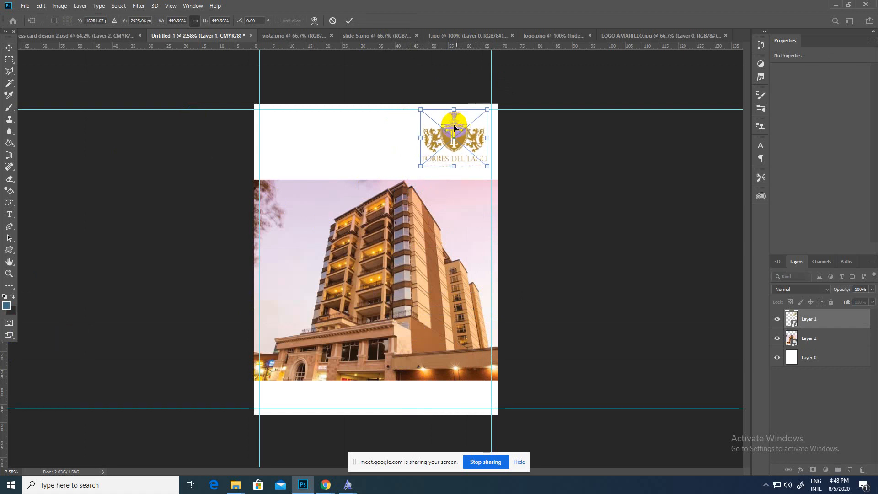
{"action": "left_click", "coordinate": [5, 55]}
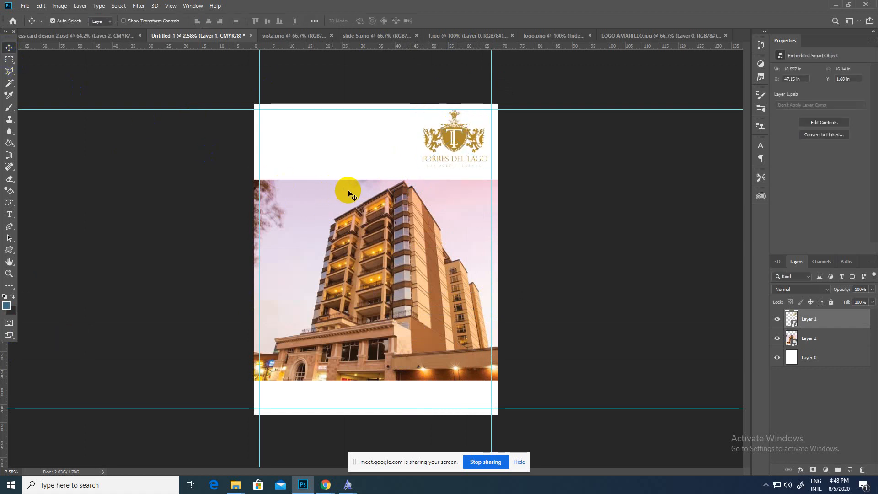
- Try to scale the building photo down to about 2996% and move it just beneath the logo, at about X -8.1 in, Y 18.9 in
{"action": "left_click", "coordinate": [362, 213]}
{"action": "left_click_drag", "start_coordinate": [362, 214], "coordinate": [310, 221]}
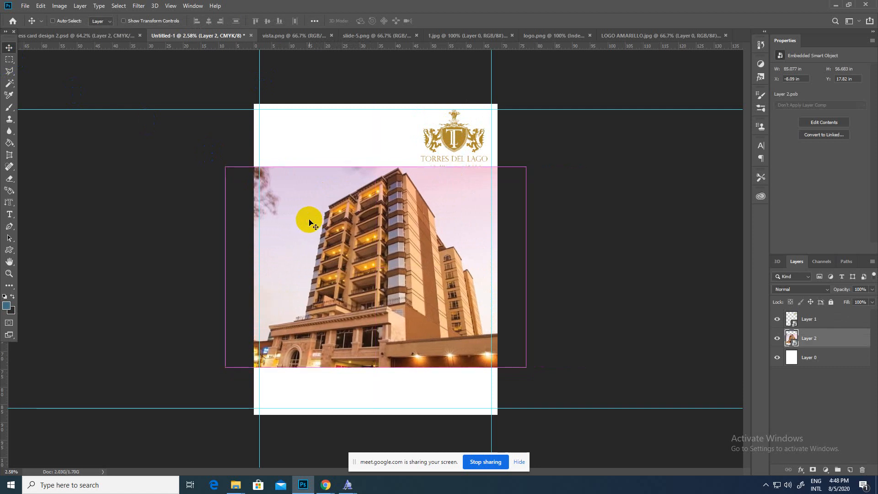
{"action": "key", "text": "ctrl+t"}
{"action": "left_click_drag", "start_coordinate": [226, 166], "coordinate": [244, 178]}
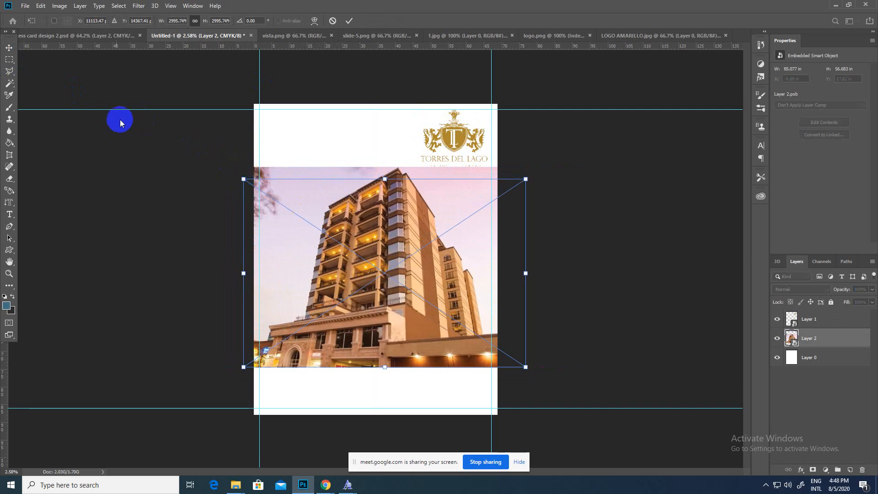
{"action": "left_click", "coordinate": [9, 48]}
{"action": "left_click", "coordinate": [130, 110]}
{"action": "left_click", "coordinate": [363, 219]}
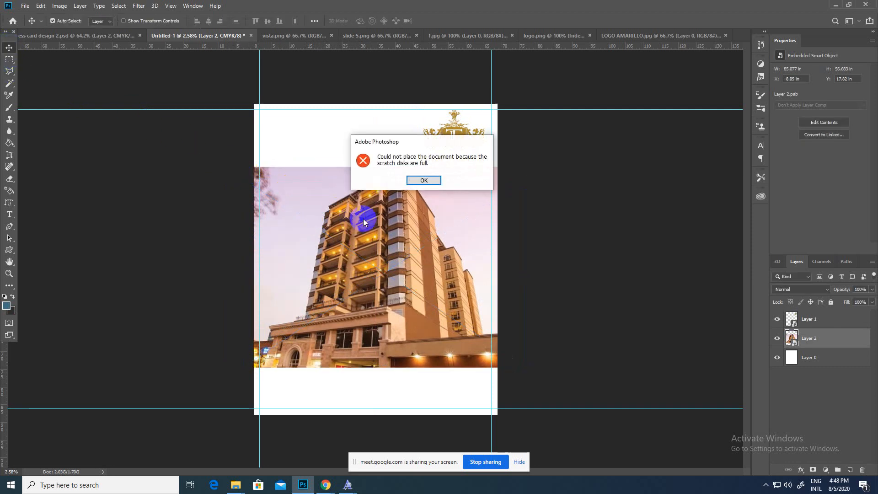
{"action": "left_click", "coordinate": [423, 180]}
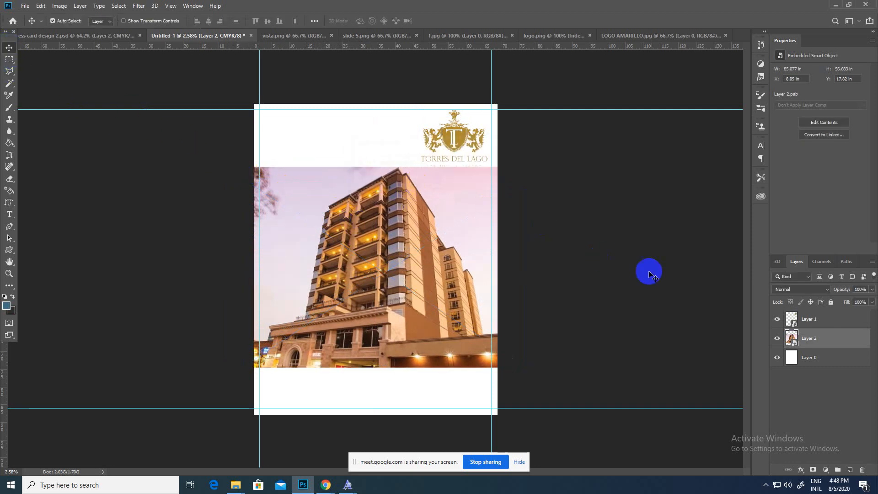
{"action": "left_click_drag", "start_coordinate": [418, 243], "coordinate": [419, 249]}
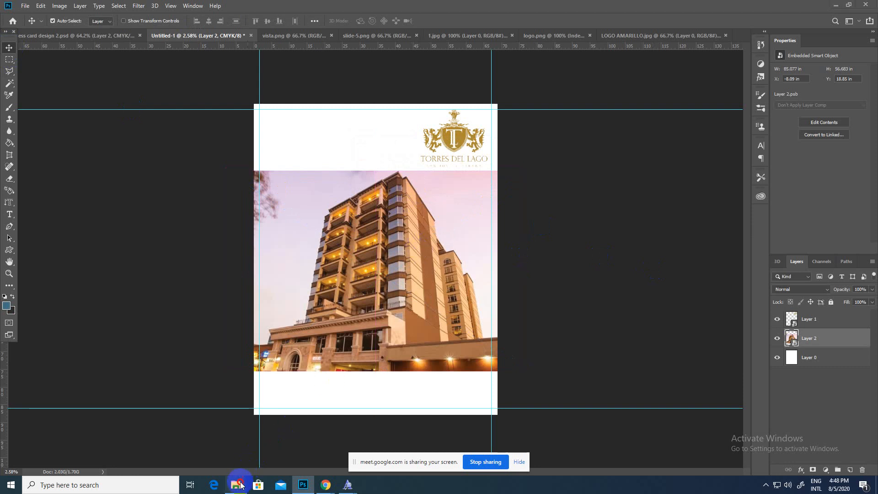
- Switch to File Explorer and check the free space on the computer's drives
{"action": "left_click", "coordinate": [210, 457]}
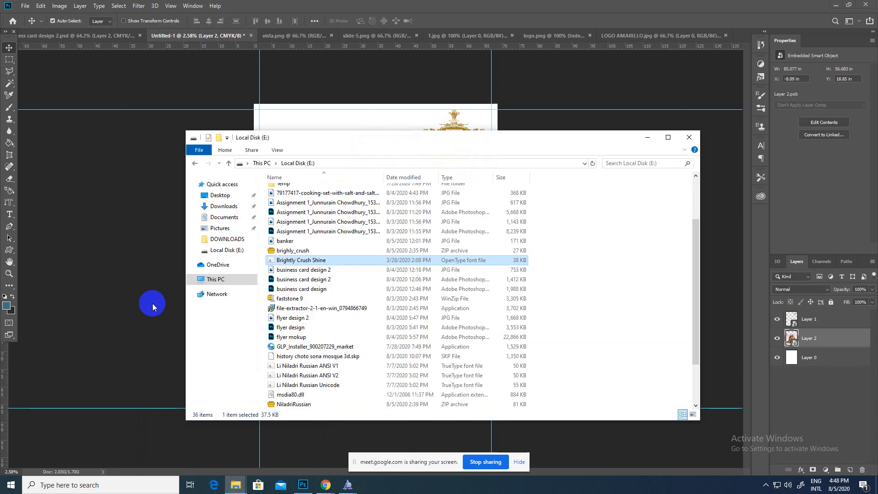
{"action": "left_click", "coordinate": [217, 266]}
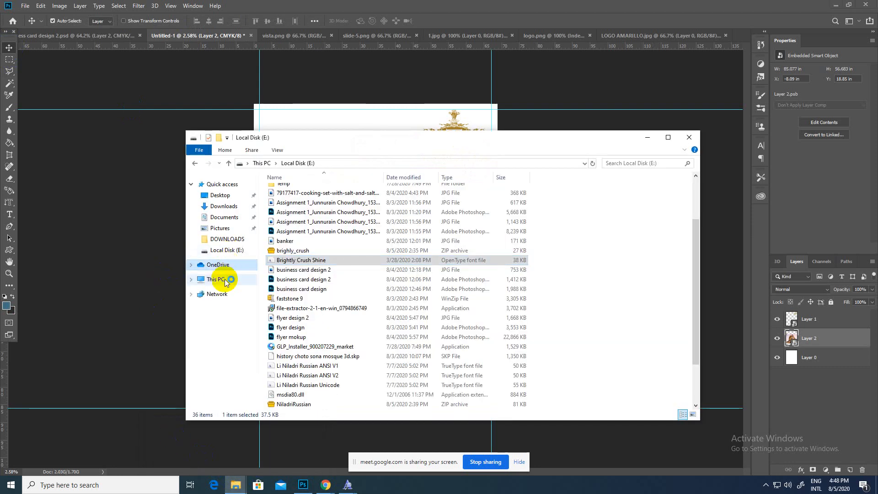
{"action": "left_click", "coordinate": [244, 284]}
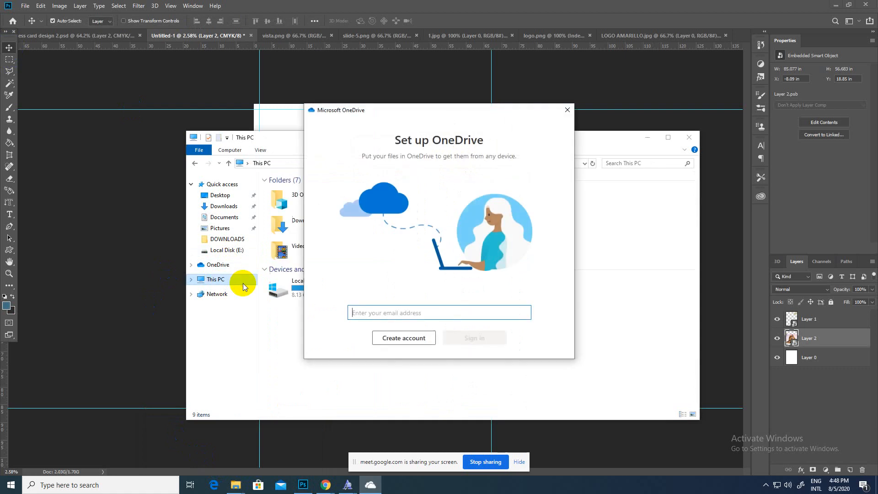
{"action": "left_click", "coordinate": [567, 111]}
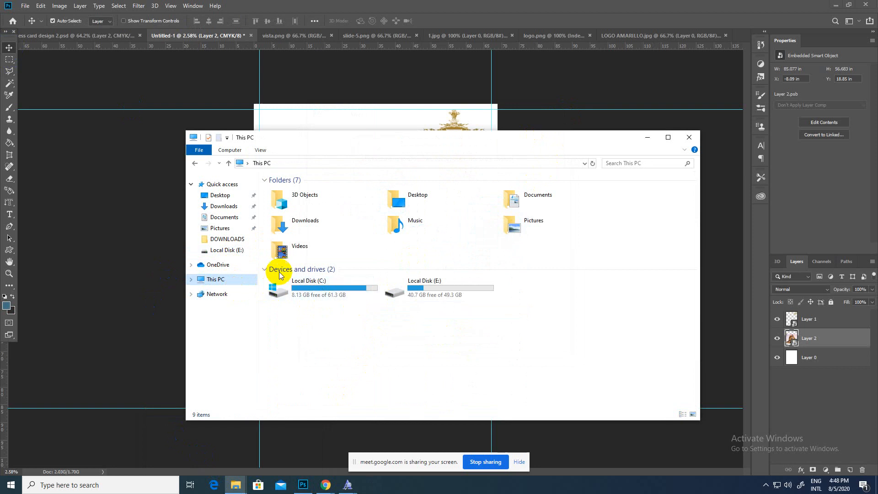
{"action": "left_click", "coordinate": [647, 137]}
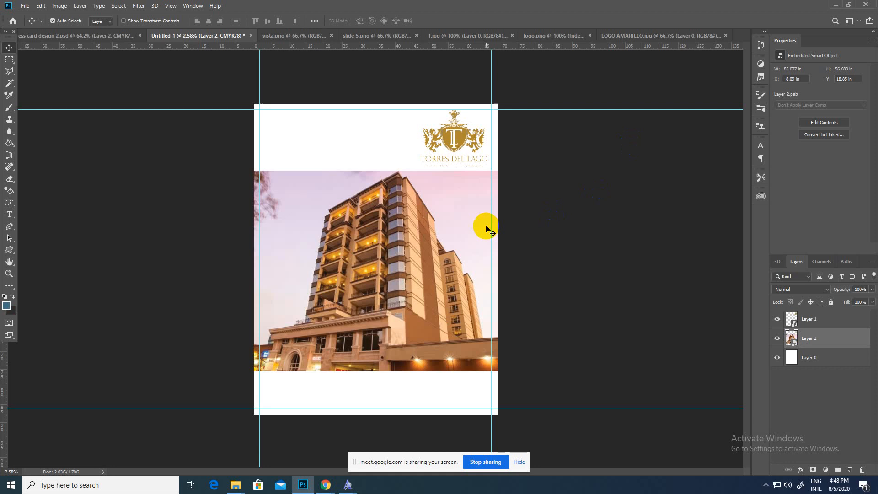
- Scale the building photo to about 65.7 × 43.8 in to fit between the side guides, placed at about X 1.7 in, Y 20.4 in
{"action": "mouse_move", "coordinate": [455, 234]}
{"action": "left_mouse_down"}
{"action": "mouse_move", "coordinate": [497, 232]}
{"action": "mouse_move", "coordinate": [414, 239]}
{"action": "mouse_move", "coordinate": [465, 238]}
{"action": "mouse_move", "coordinate": [452, 245]}
{"action": "left_mouse_up"}
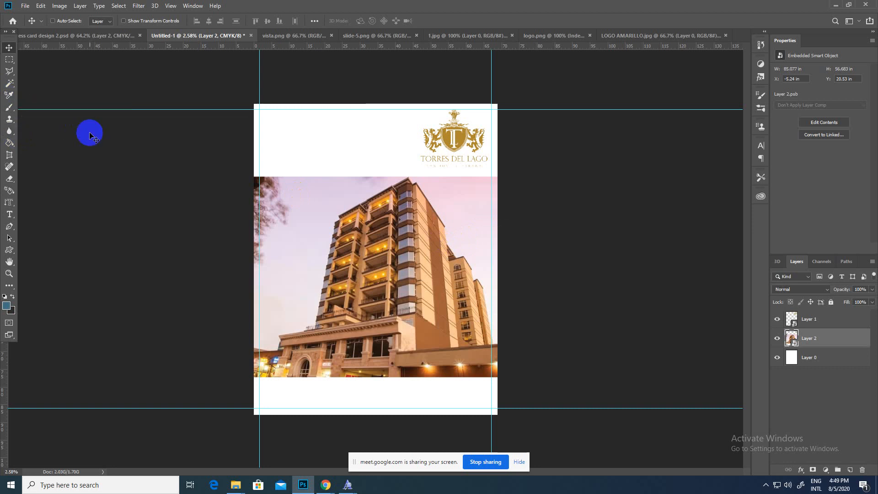
{"action": "key", "text": "ctrl+t"}
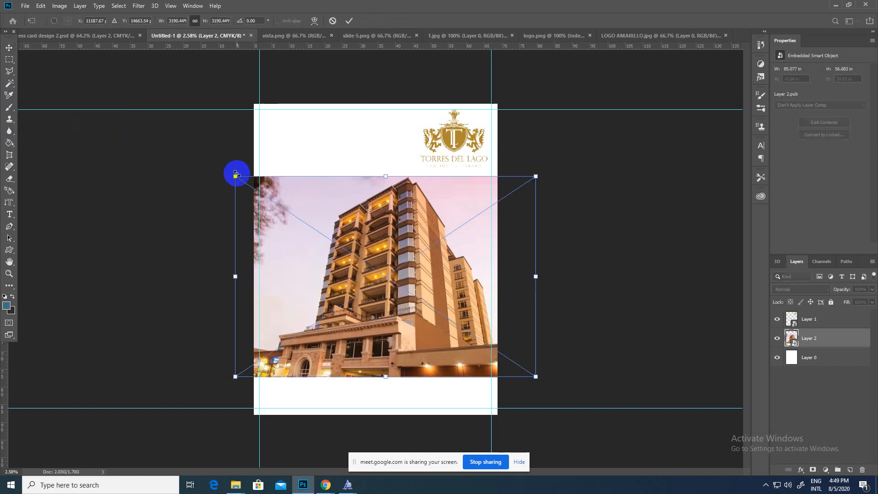
{"action": "left_click_drag", "start_coordinate": [236, 174], "coordinate": [295, 213]}
{"action": "left_click_drag", "start_coordinate": [406, 240], "coordinate": [369, 219]}
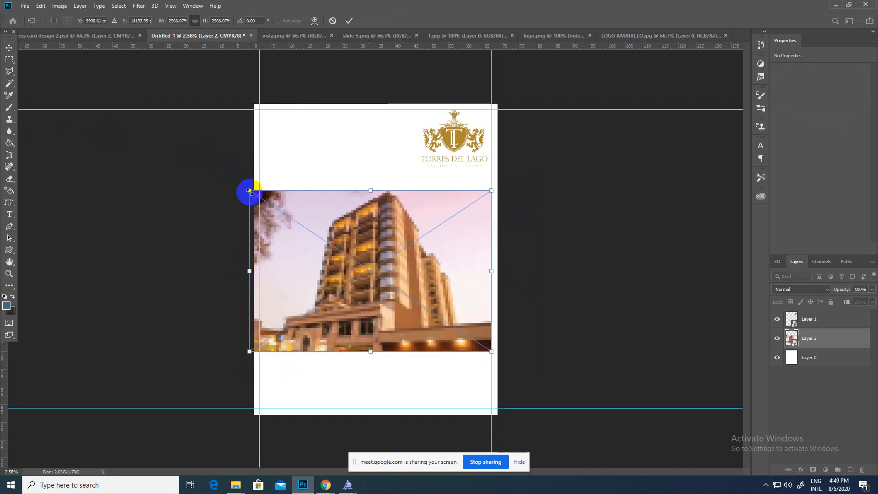
{"action": "left_click_drag", "start_coordinate": [250, 190], "coordinate": [260, 197]}
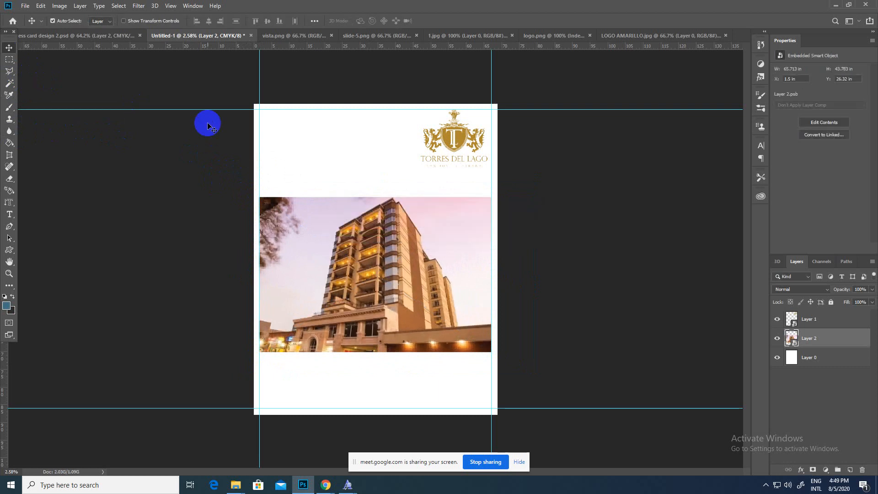
{"action": "left_click_drag", "start_coordinate": [369, 251], "coordinate": [369, 230]}
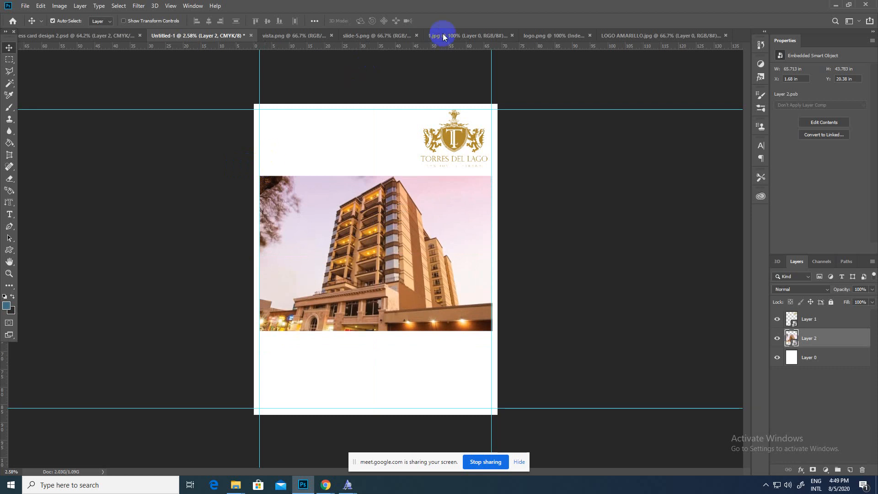
- Convert the slide-5.png background to a regular layer and copy the pool photo into the poster over the building
{"action": "left_click", "coordinate": [467, 35]}
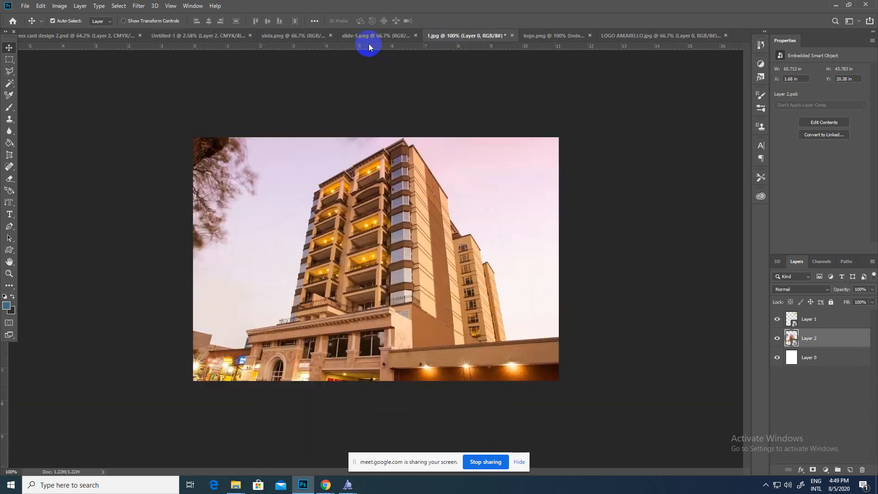
{"action": "key", "text": "ctrl+Tab"}
{"action": "left_click", "coordinate": [370, 36]}
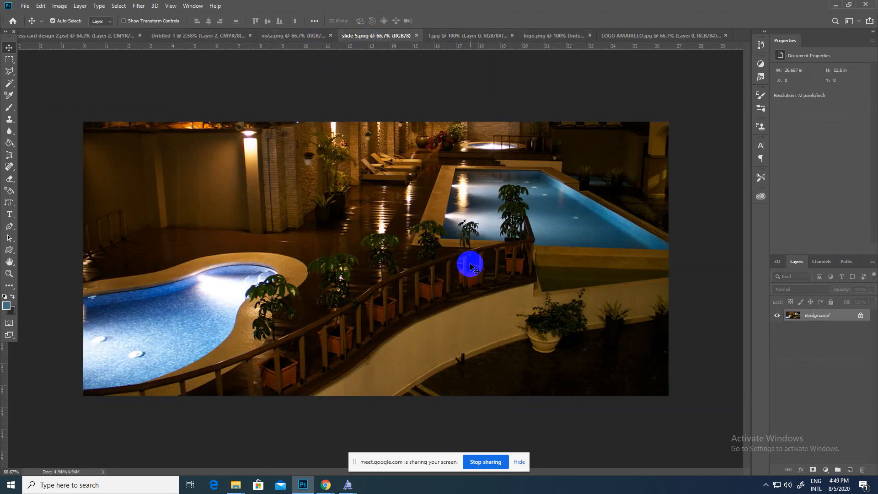
{"action": "double_click", "coordinate": [837, 322]}
{"action": "key", "text": "Return"}
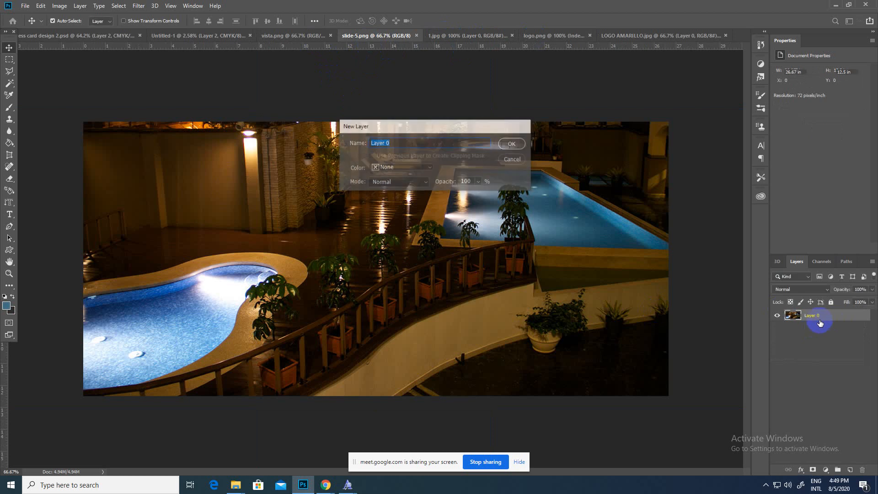
{"action": "left_click_drag", "start_coordinate": [399, 287], "coordinate": [345, 274]}
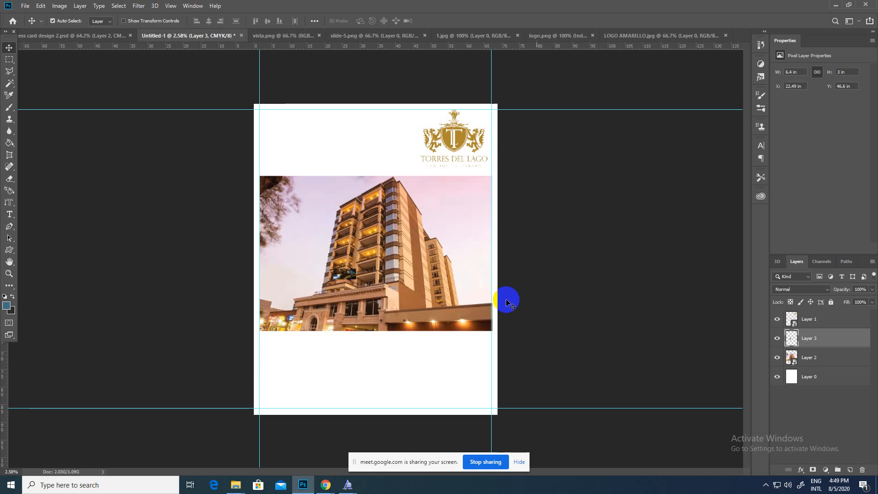
- Try to convert the pool photo layer, Layer 3, to a smart object
{"action": "right_click", "coordinate": [806, 338]}
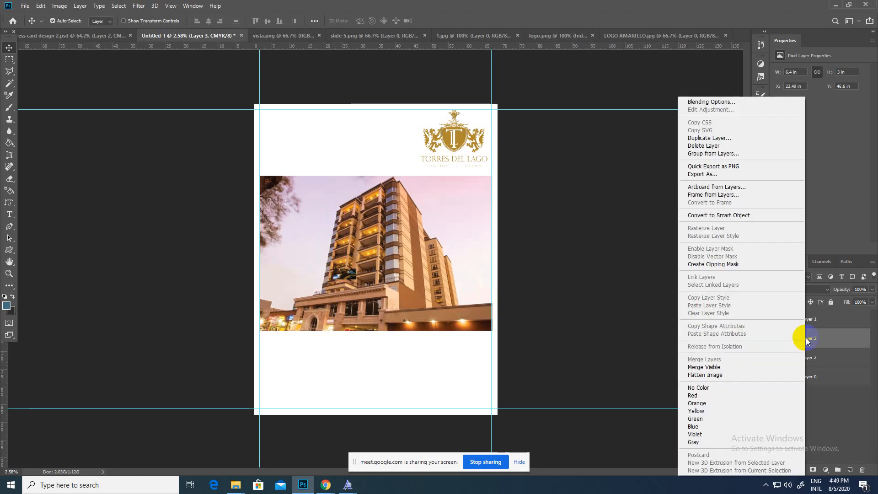
{"action": "left_click", "coordinate": [722, 217]}
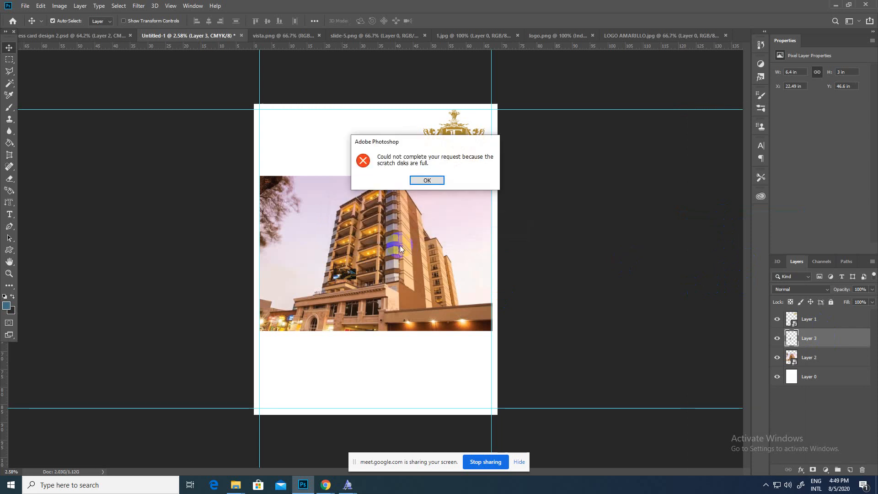
{"action": "left_click", "coordinate": [418, 180]}
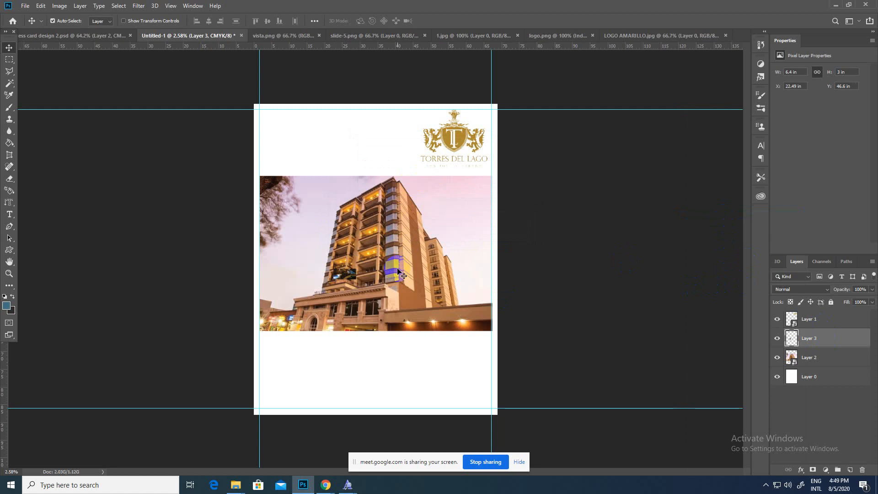
- Switch to File Explorer's drive overview, and clear the desktop by minimizing the open windows and closing both font previews
{"action": "left_click", "coordinate": [238, 486]}
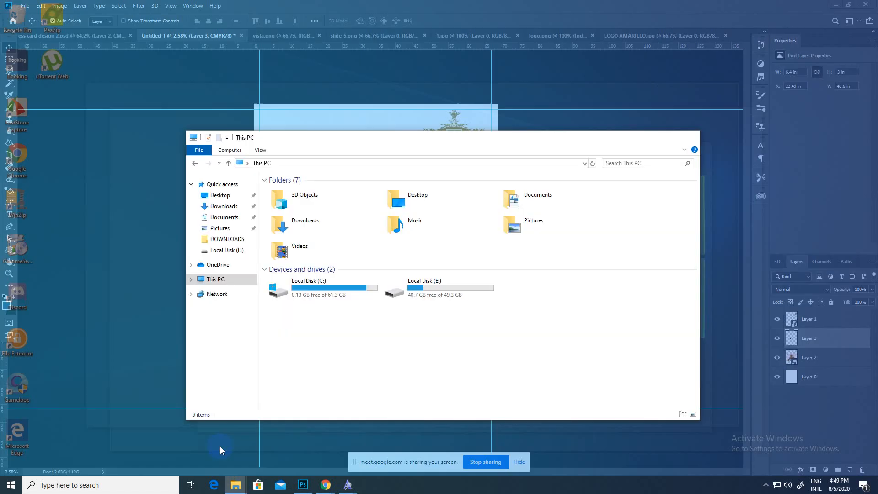
{"action": "left_click", "coordinate": [220, 447]}
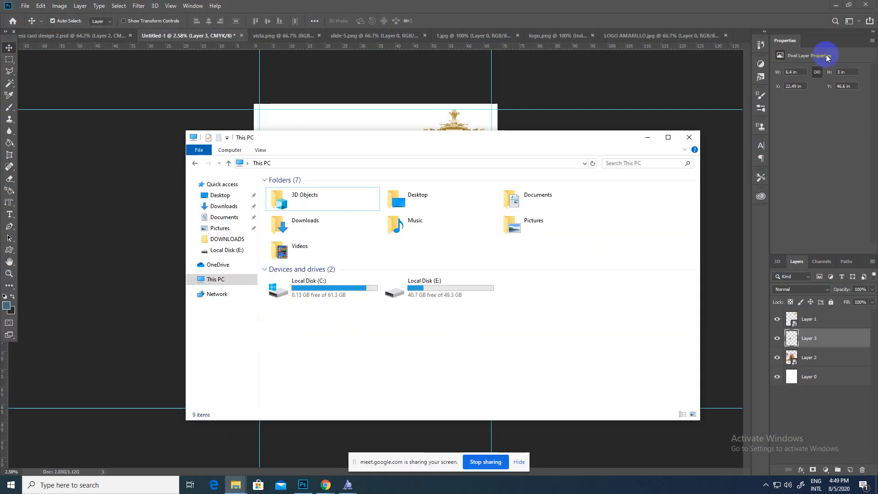
{"action": "left_click", "coordinate": [836, 5]}
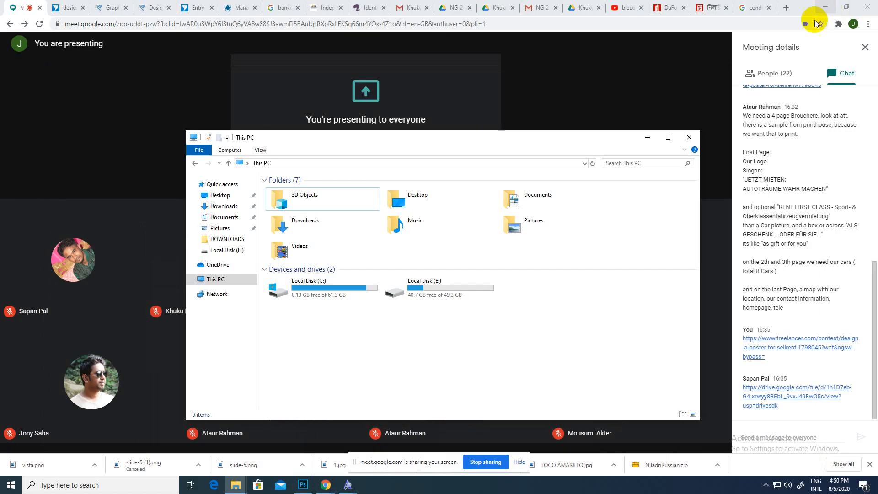
{"action": "left_click", "coordinate": [825, 6]}
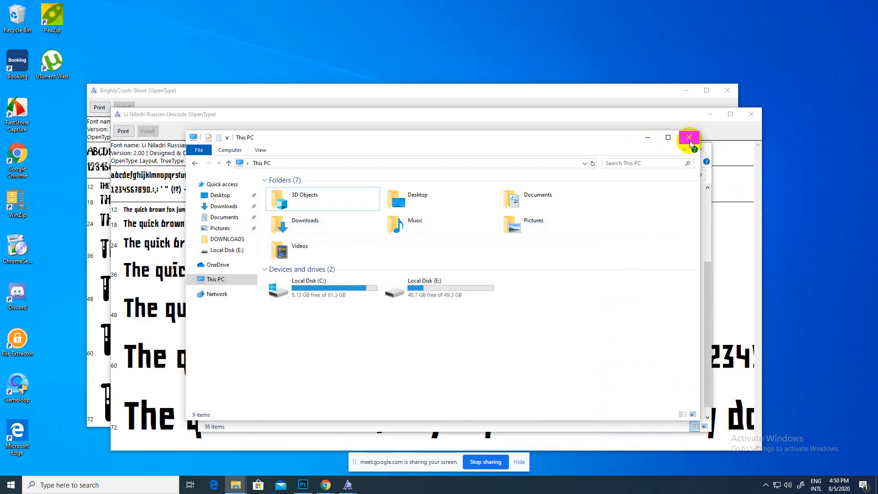
{"action": "left_click", "coordinate": [650, 136]}
{"action": "left_click", "coordinate": [658, 151]}
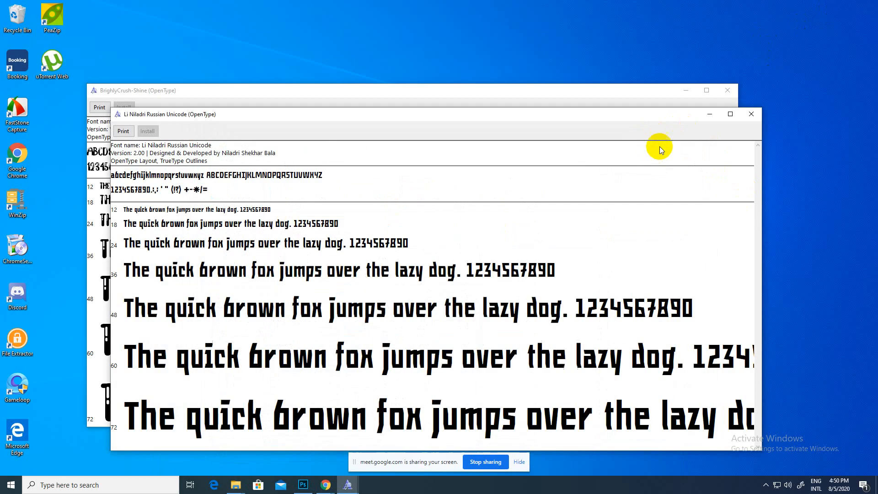
{"action": "left_click", "coordinate": [751, 114]}
{"action": "left_click", "coordinate": [727, 90]}
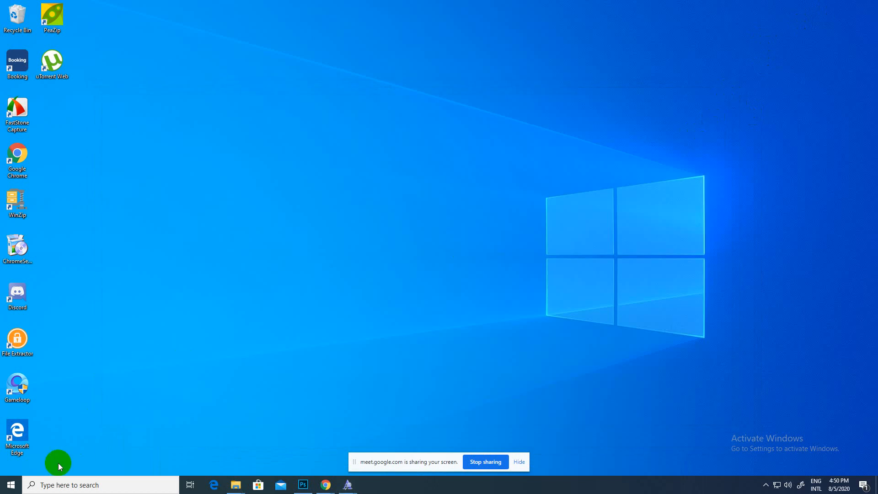
- Empty the Recycle Bin, permanently deleting its contents
{"action": "left_click", "coordinate": [20, 486]}
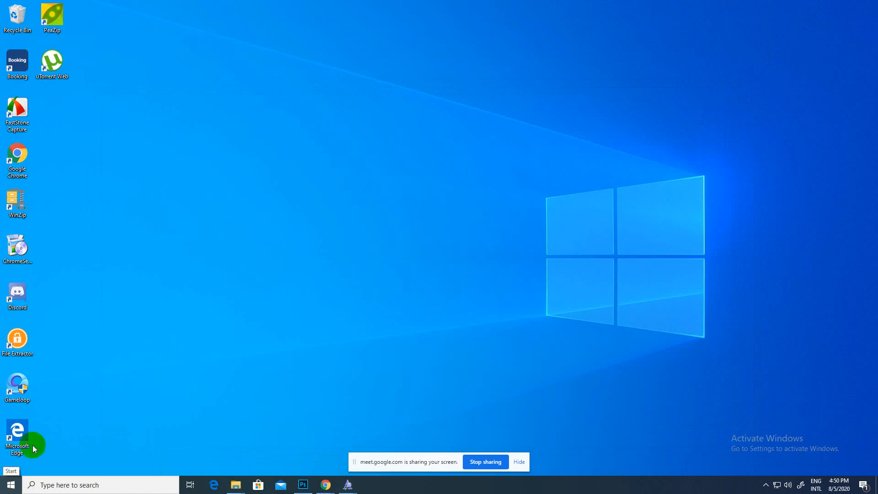
{"action": "right_click", "coordinate": [28, 19]}
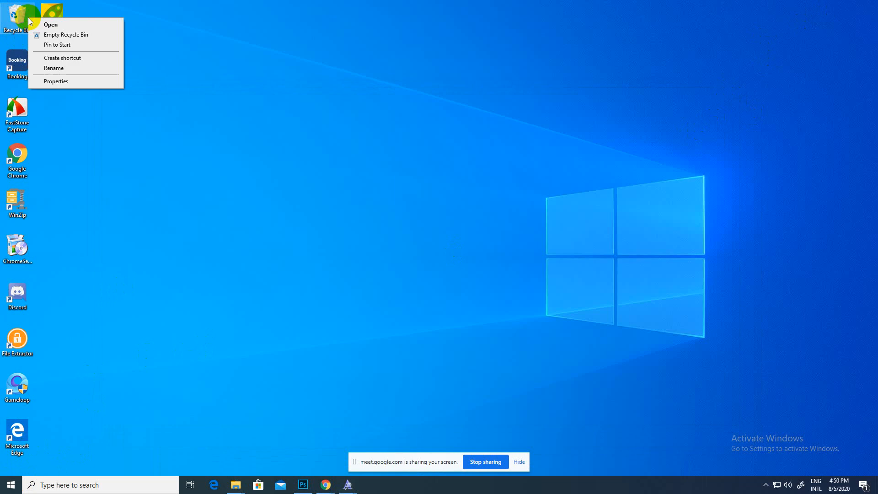
{"action": "left_click", "coordinate": [63, 36]}
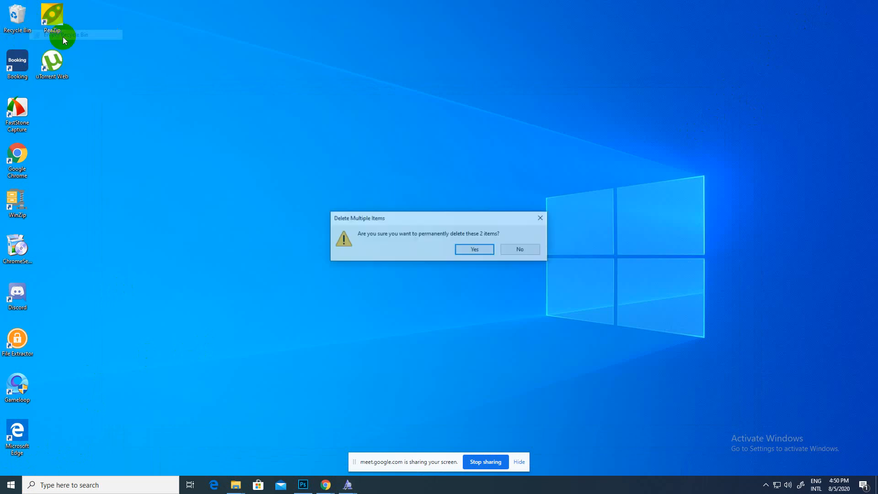
{"action": "left_click", "coordinate": [476, 249]}
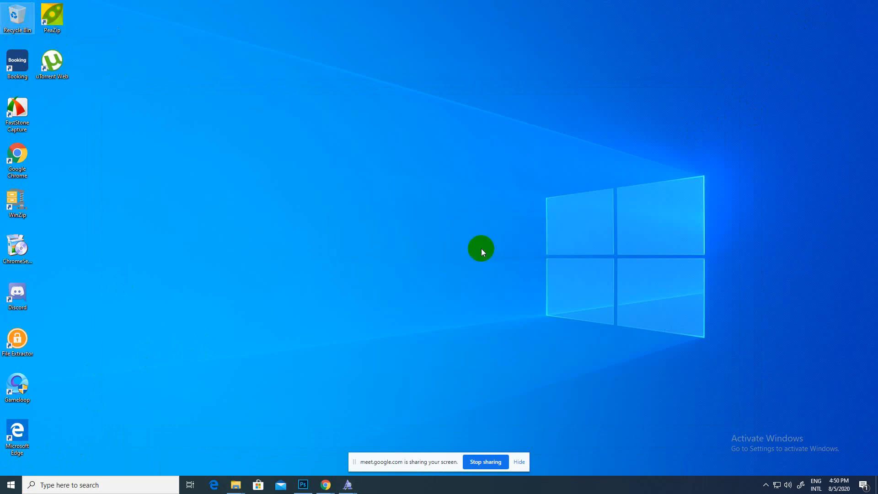
- Switch back to File Explorer and check the free space on Local Disk (C:)
{"action": "mouse_move", "coordinate": [306, 485]}
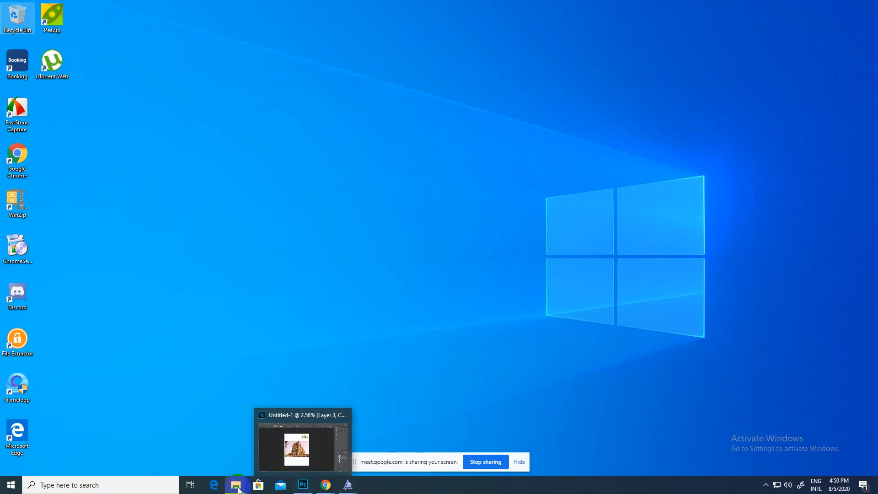
{"action": "left_click", "coordinate": [216, 460]}
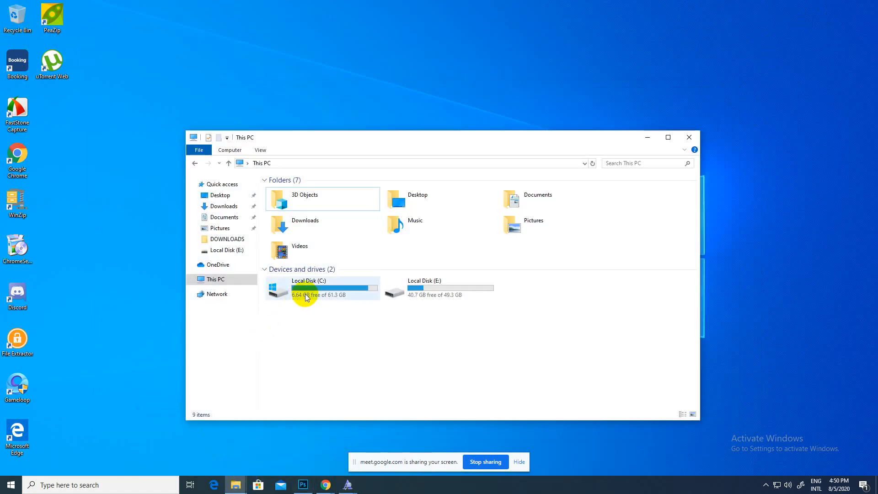
{"action": "left_click", "coordinate": [306, 295]}
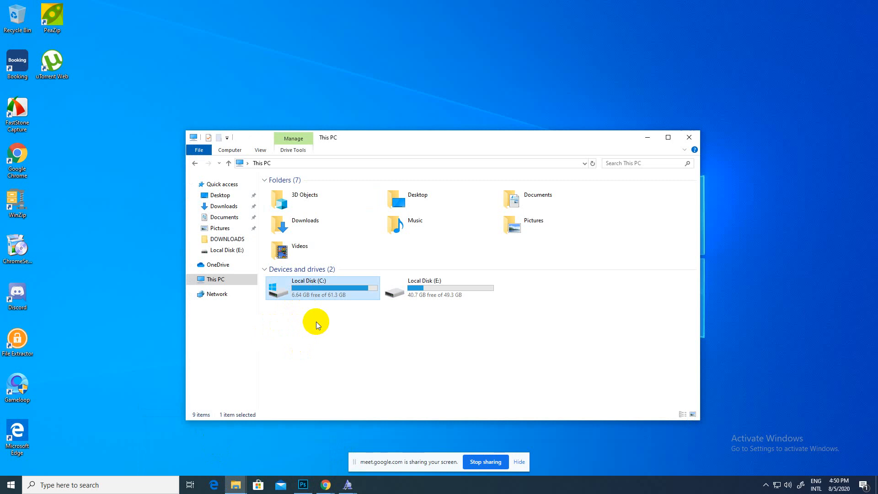
- Delete the three LEDP class MP4 videos (10th, 11th and 12th class) from This PC's Downloads folder
{"action": "left_click", "coordinate": [233, 239]}
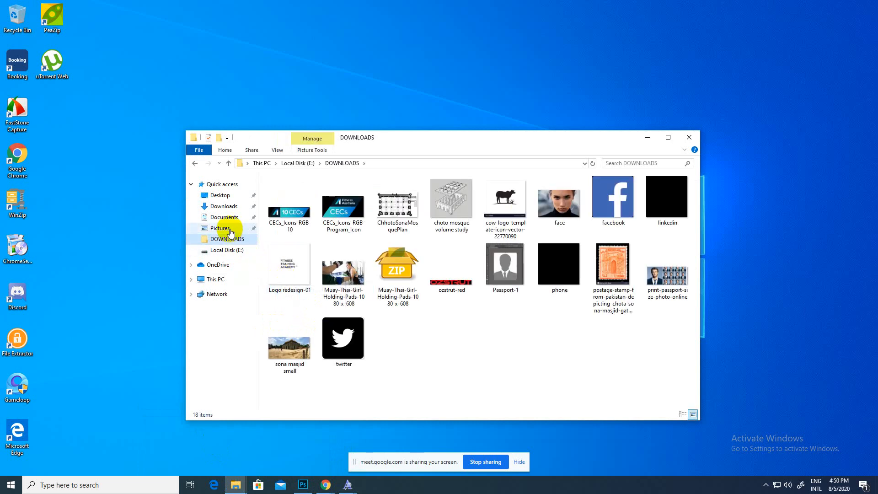
{"action": "left_click", "coordinate": [222, 206]}
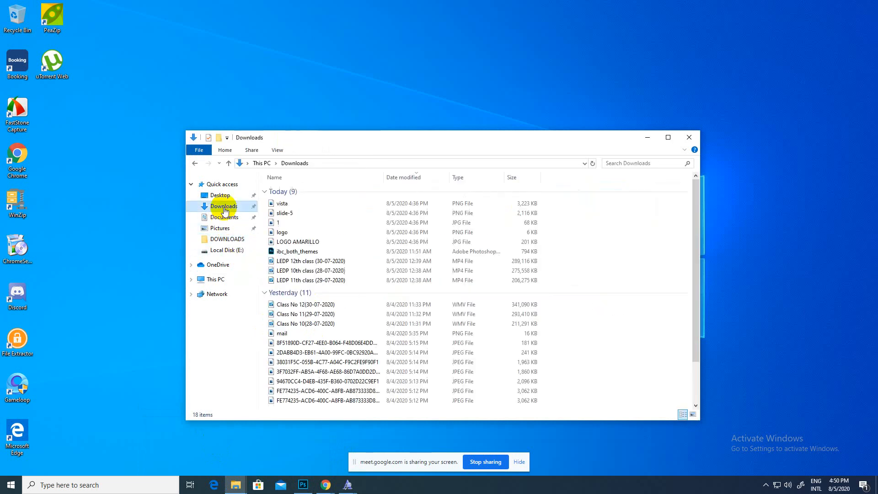
{"action": "left_click", "coordinate": [307, 279]}
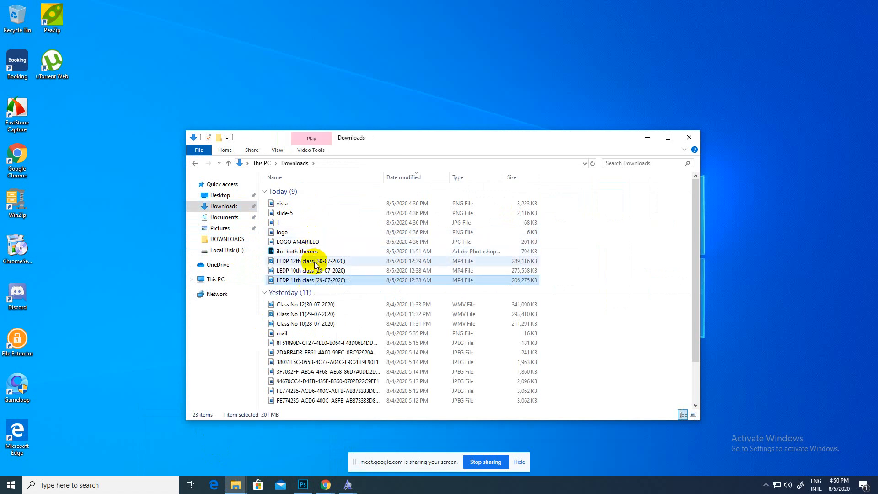
{"action": "left_click", "coordinate": [314, 264], "text": "shift"}
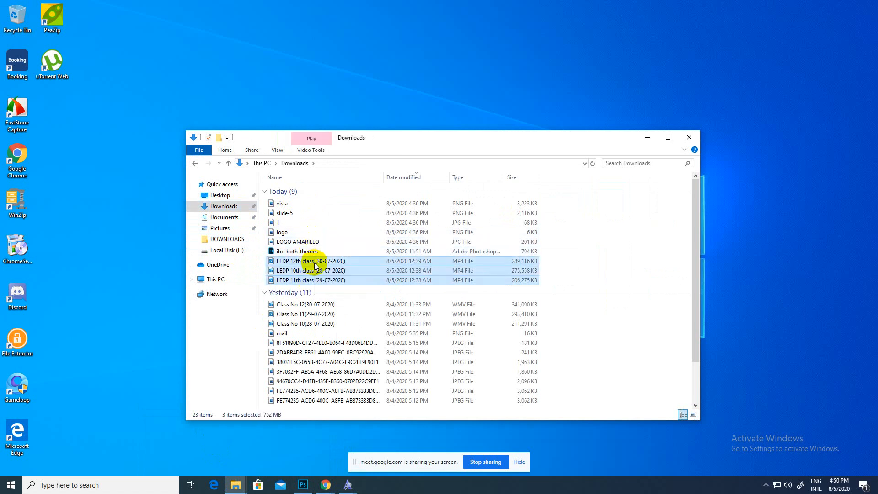
{"action": "key", "text": "Delete"}
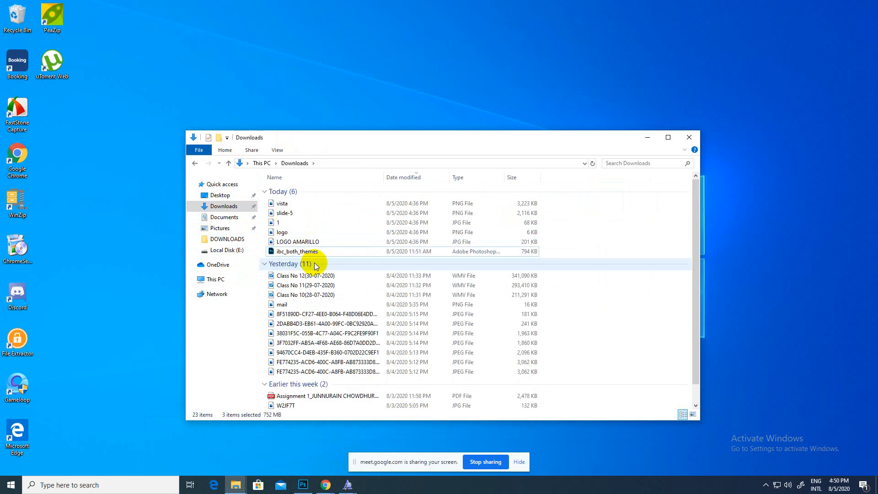
- Delete the Class No 10, 11 and 12 WMV videos from Downloads and return to the This PC drive overview
{"action": "left_click", "coordinate": [313, 276]}
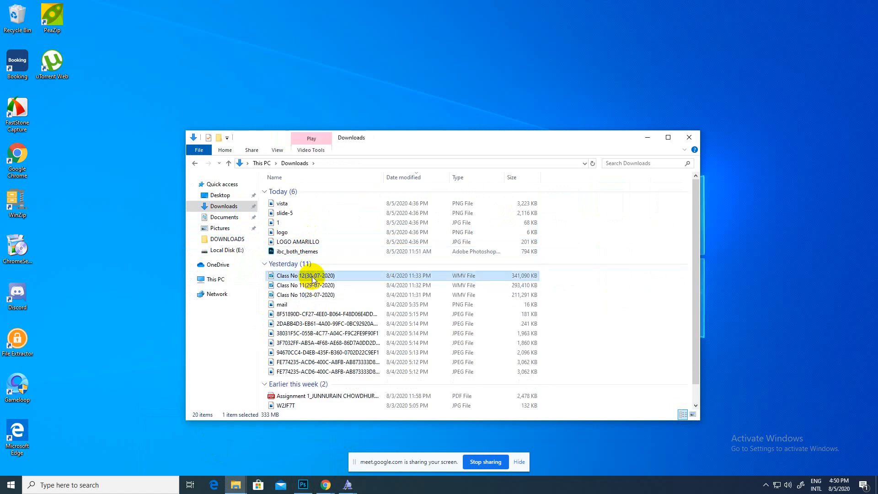
{"action": "left_click", "coordinate": [314, 296], "text": "shift"}
{"action": "key", "text": "Delete"}
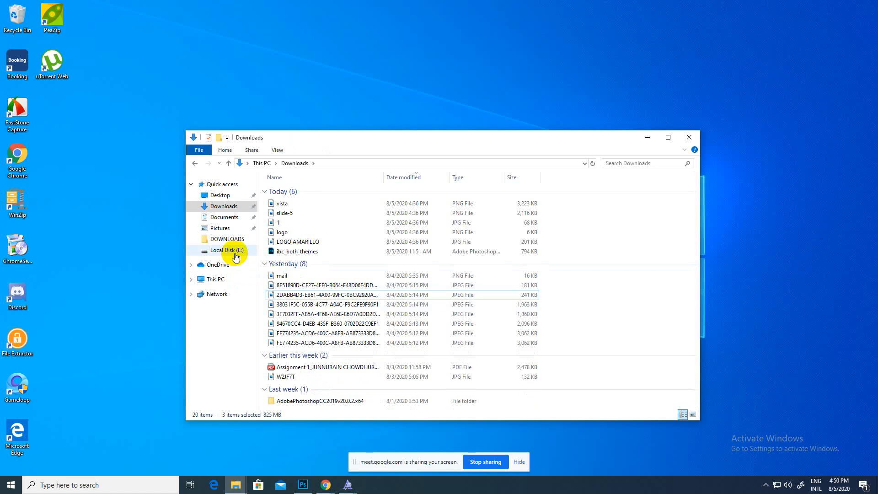
{"action": "left_click", "coordinate": [219, 279]}
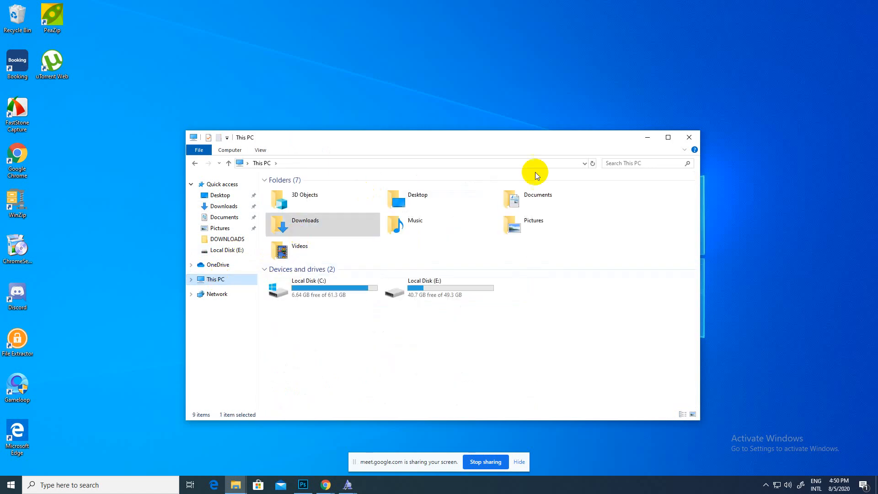
- Empty the Recycle Bin on the desktop, permanently deleting its contents, and bring back the This PC window to check drive space
{"action": "left_click", "coordinate": [647, 137]}
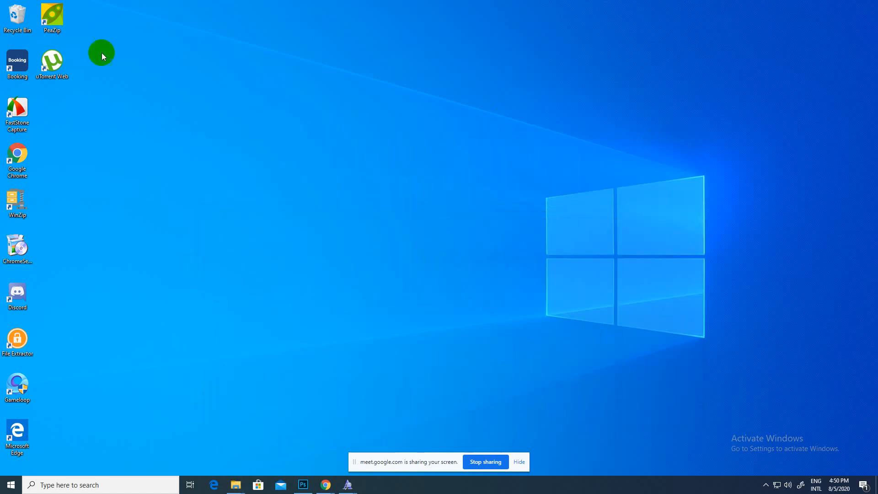
{"action": "right_click", "coordinate": [32, 27]}
{"action": "left_click", "coordinate": [55, 48]}
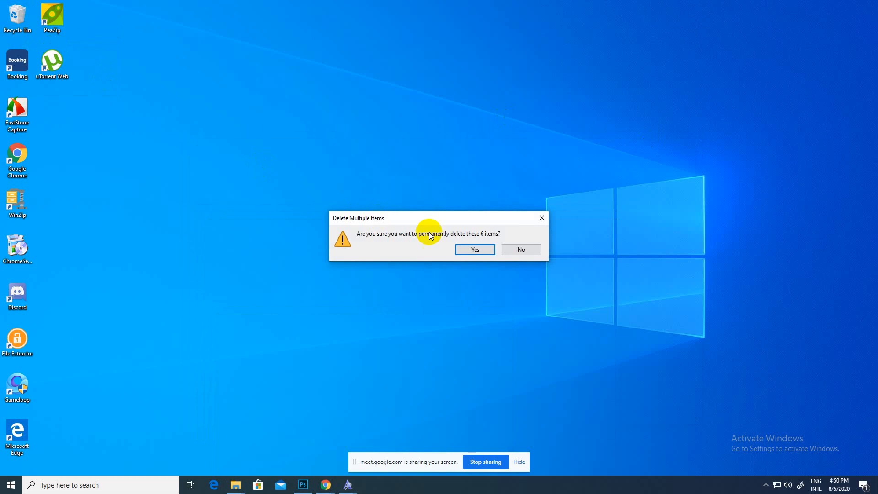
{"action": "left_click", "coordinate": [471, 249]}
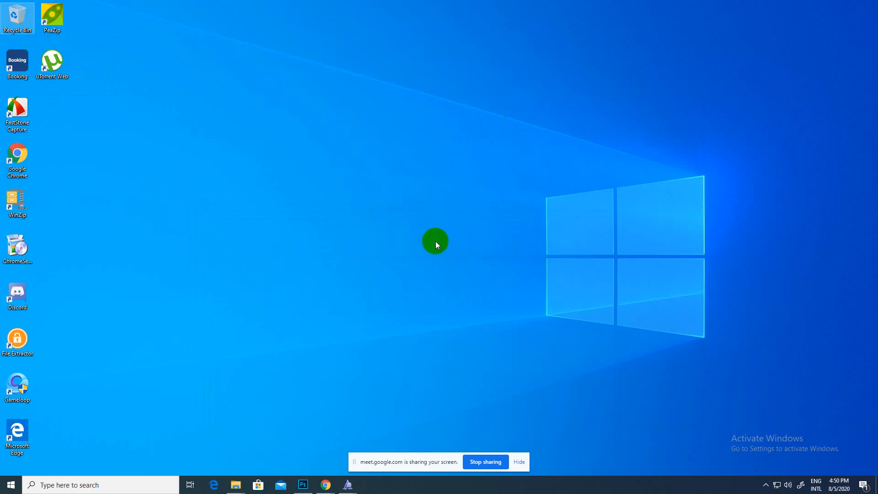
{"action": "left_click", "coordinate": [235, 478]}
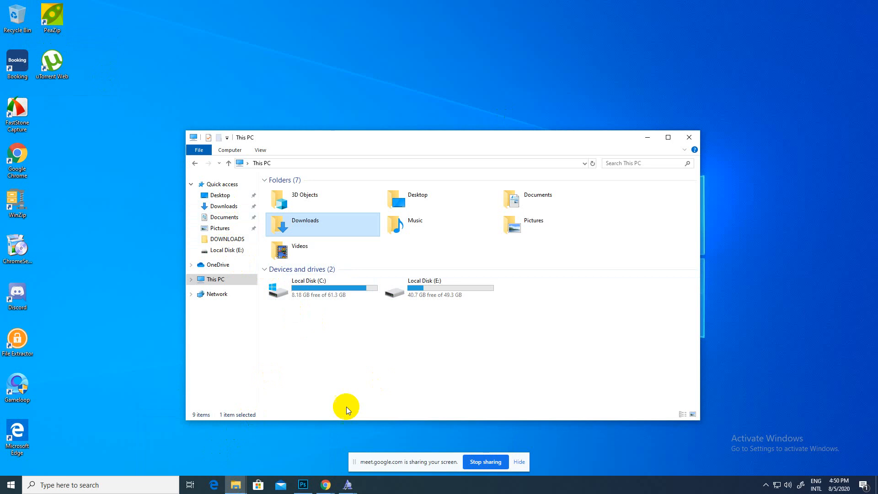
- Switch to Photoshop and nudge the hotel building photo on Layer 2 to about X 1.5 in, between the vertical guides
{"action": "left_click", "coordinate": [303, 484]}
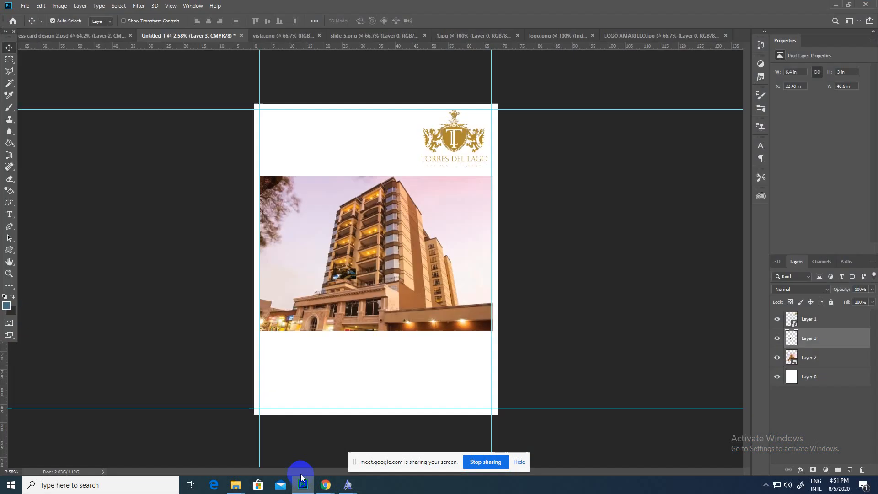
{"action": "left_click", "coordinate": [352, 293]}
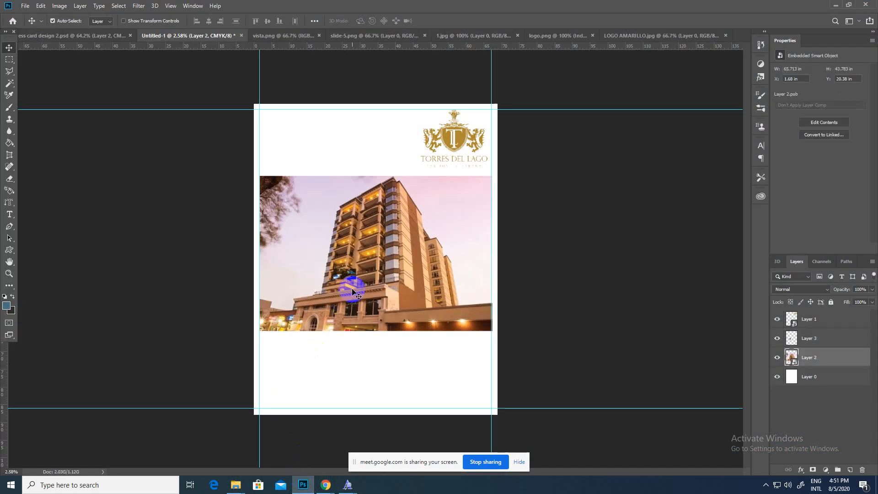
{"action": "left_click_drag", "start_coordinate": [352, 289], "coordinate": [351, 291]}
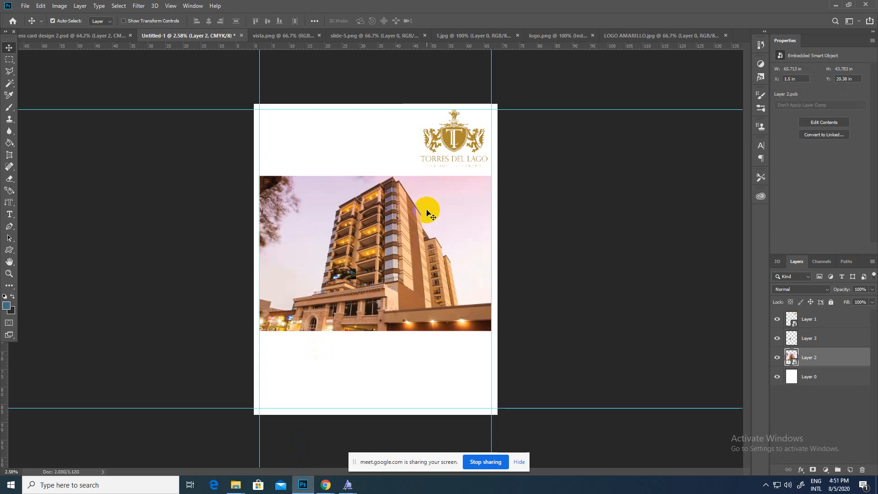
{"action": "left_click_drag", "start_coordinate": [12, 61], "coordinate": [48, 87]}
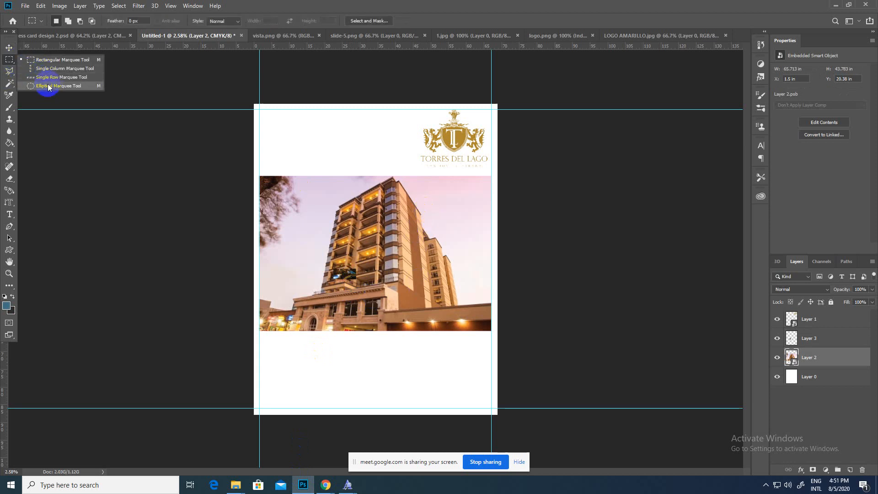
{"action": "key", "text": "v"}
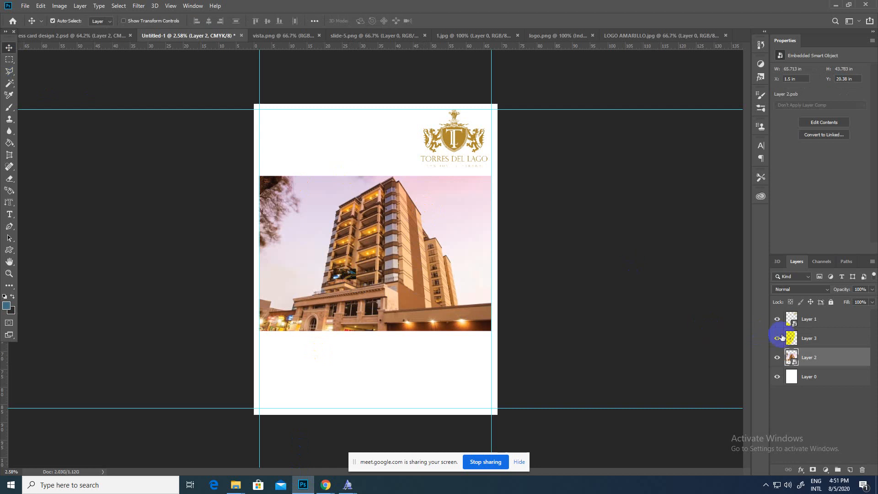
- Enlarge the pool photo on Layer 3 to about 41.4 in wide and move it over the hotel photo's lower edge
{"action": "left_click", "coordinate": [828, 340]}
{"action": "key", "text": "ctrl+t"}
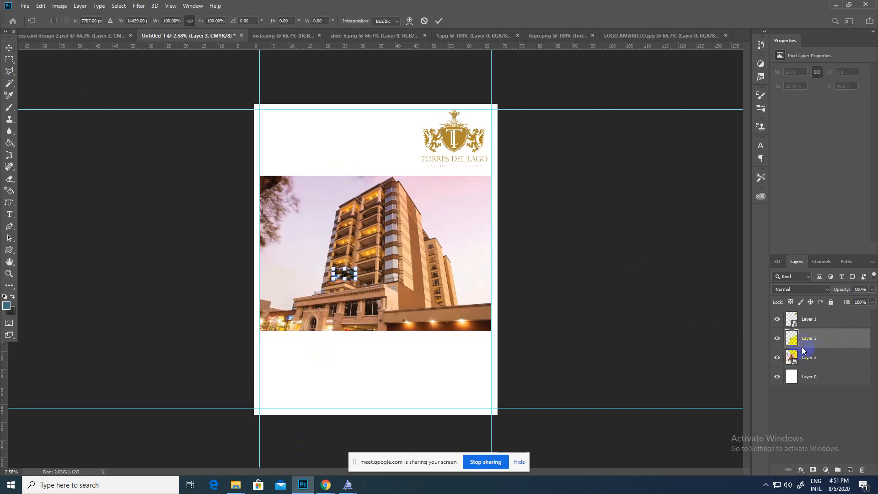
{"action": "left_click_drag", "start_coordinate": [357, 279], "coordinate": [463, 335]}
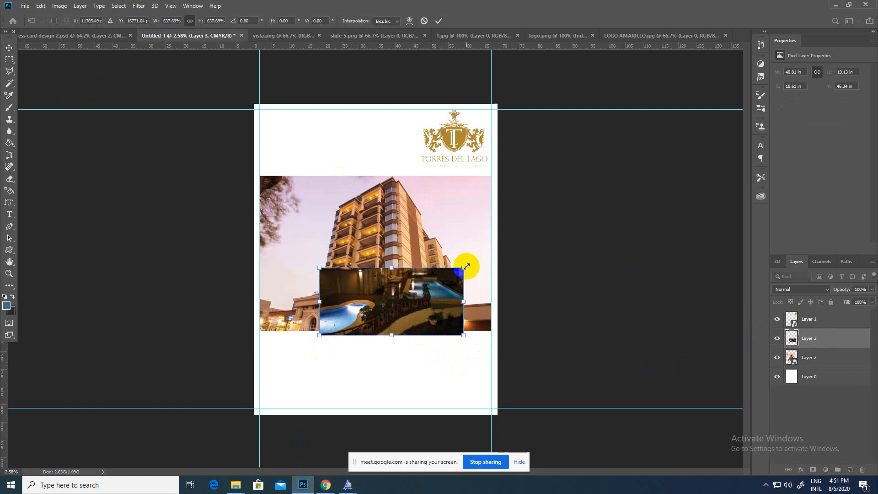
{"action": "left_click_drag", "start_coordinate": [465, 266], "coordinate": [468, 265]}
{"action": "left_click", "coordinate": [10, 49]}
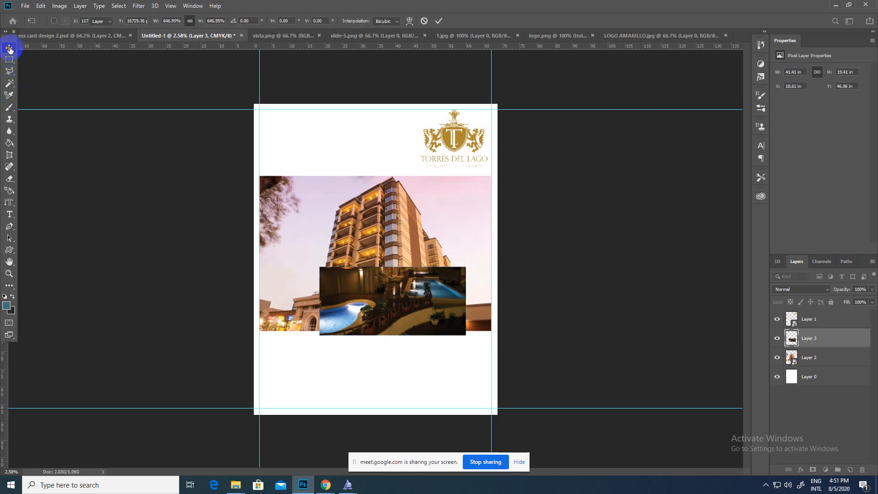
{"action": "left_click_drag", "start_coordinate": [433, 310], "coordinate": [407, 356]}
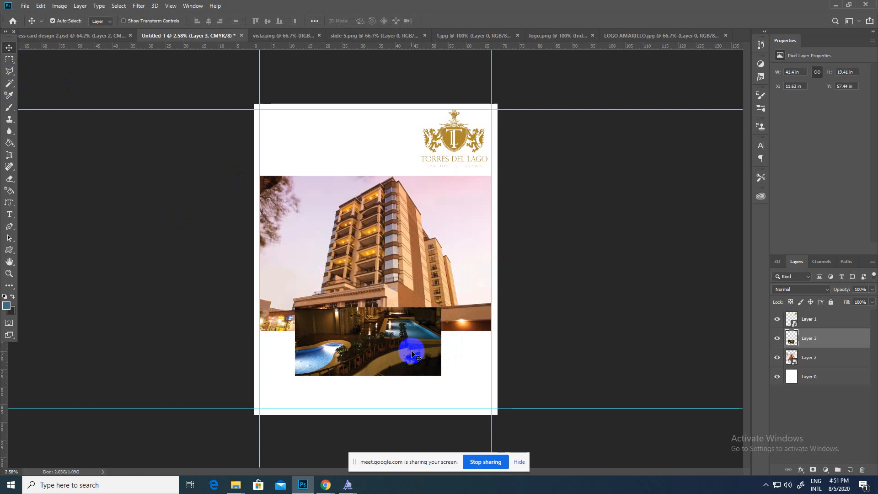
- Scale the pool photo to about 27.8 in wide and place it directly below the left part of the hotel photo
{"action": "key", "text": "ctrl+t"}
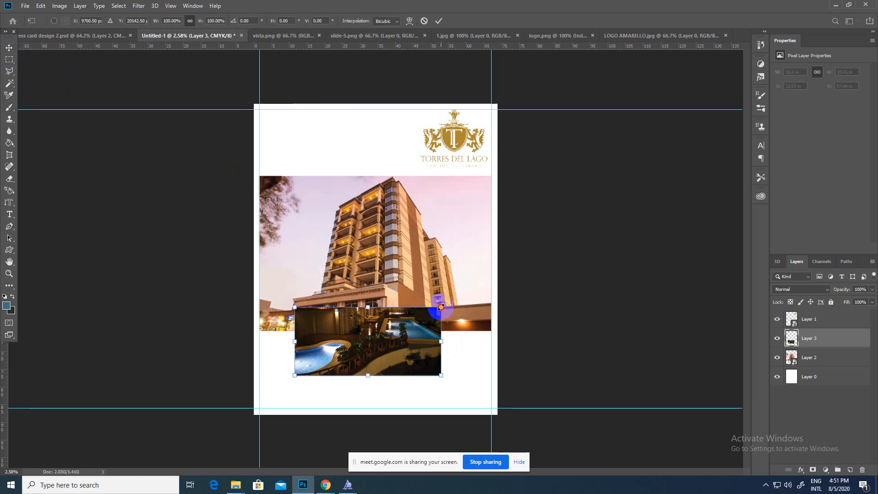
{"action": "left_click_drag", "start_coordinate": [441, 307], "coordinate": [393, 329]}
{"action": "left_click_drag", "start_coordinate": [362, 359], "coordinate": [333, 346]}
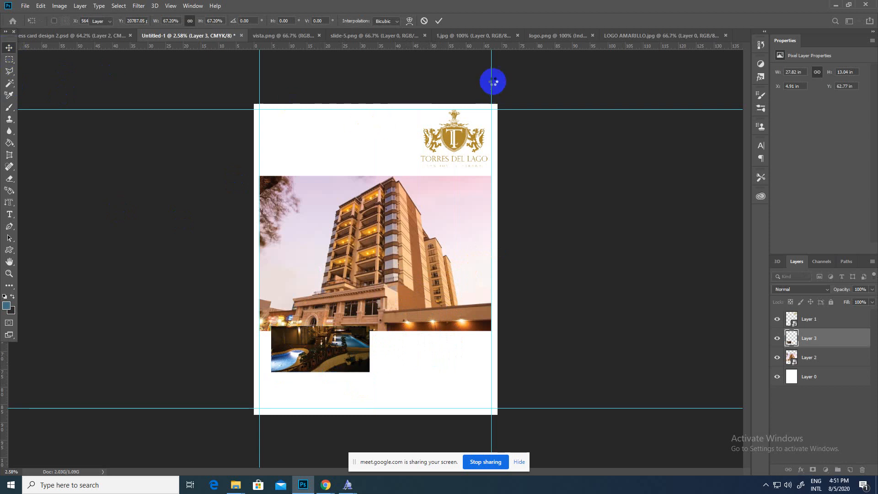
{"action": "key", "text": "Return"}
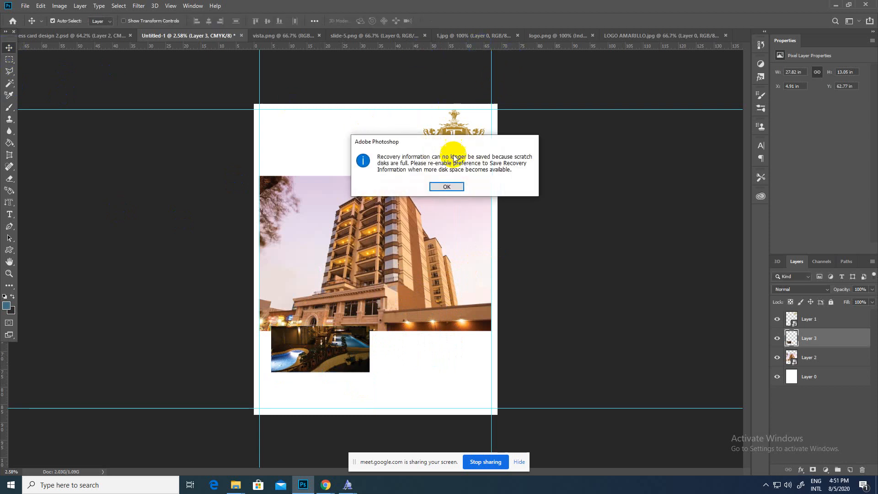
{"action": "left_click", "coordinate": [447, 187]}
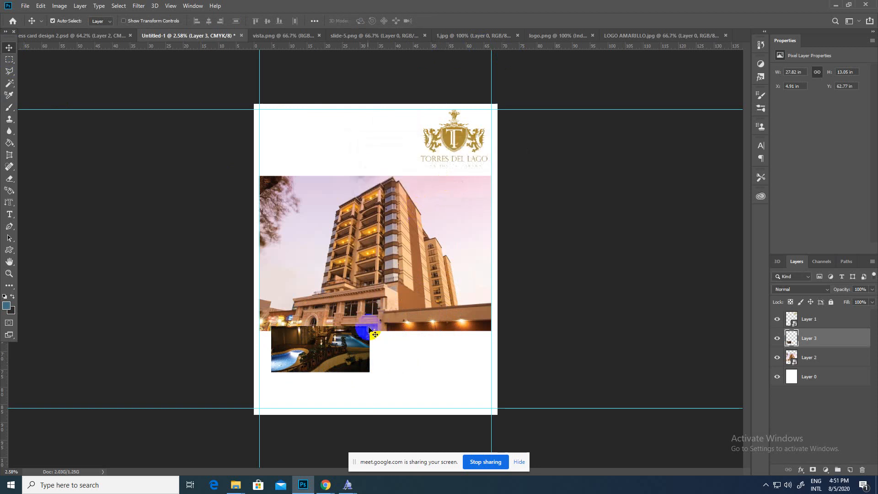
{"action": "left_click_drag", "start_coordinate": [349, 346], "coordinate": [349, 350]}
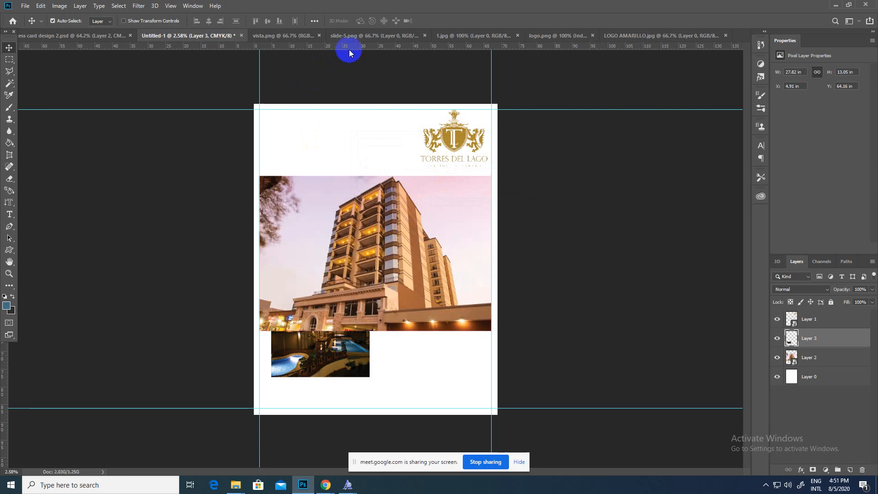
- Convert the vista.png background to a normal layer and copy the lake view photo into the Untitled-1 poster document
{"action": "left_click", "coordinate": [357, 36]}
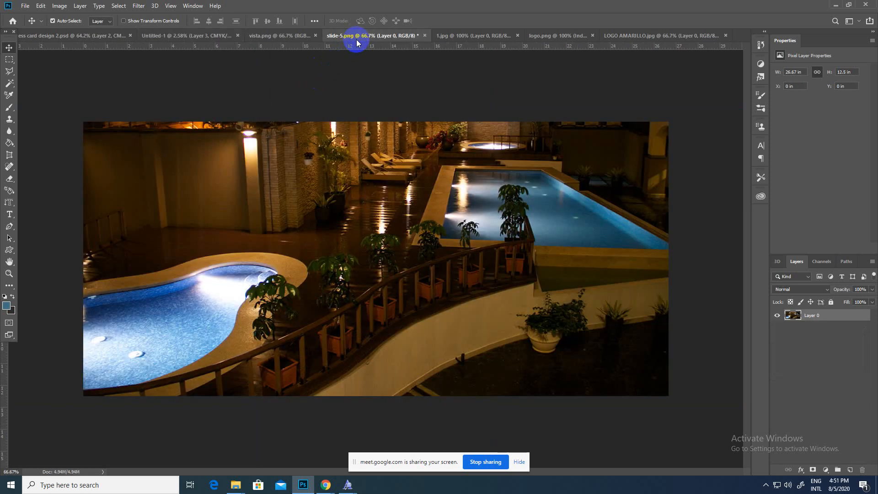
{"action": "left_click", "coordinate": [456, 40]}
{"action": "left_click", "coordinate": [294, 39]}
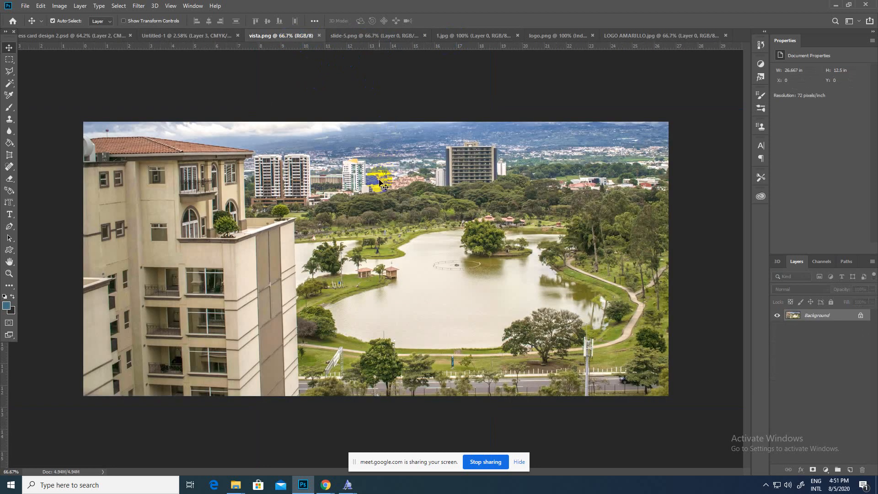
{"action": "double_click", "coordinate": [838, 316]}
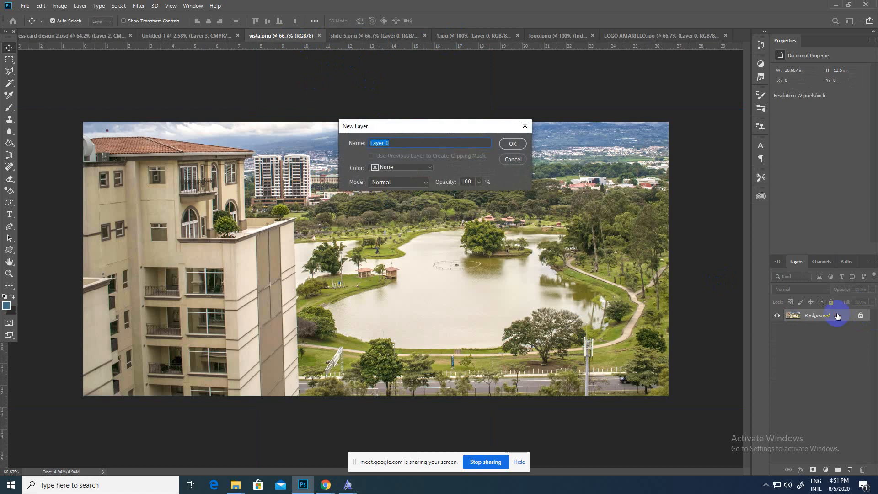
{"action": "key", "text": "Return"}
{"action": "left_click_drag", "start_coordinate": [407, 247], "coordinate": [352, 253]}
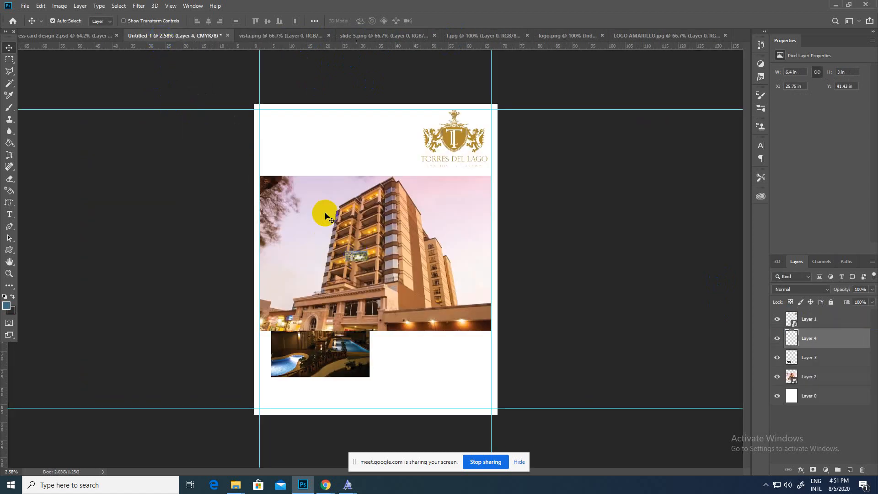
{"action": "left_click_drag", "start_coordinate": [60, 36], "coordinate": [197, 71]}
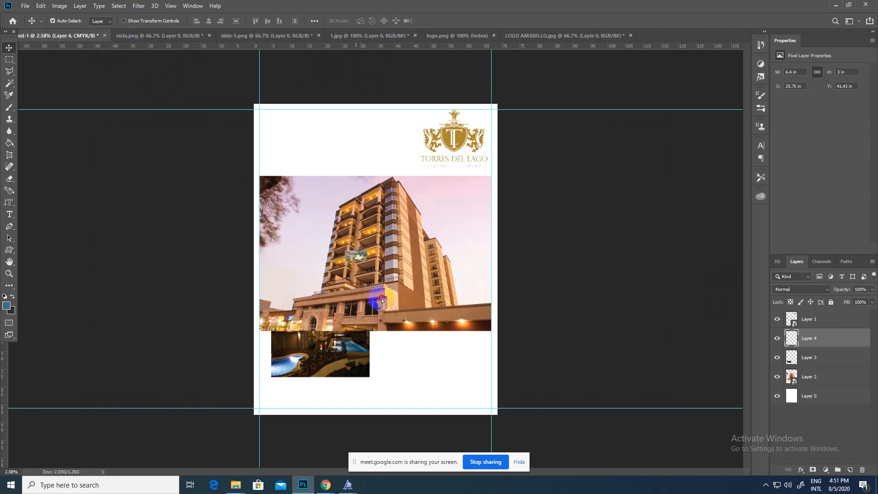
- Enlarge the lake view photo to about 28.2 in wide and place it beside the pool photo, below the hotel photo
{"action": "left_click_drag", "start_coordinate": [382, 299], "coordinate": [387, 293]}
{"action": "key", "text": "ctrl+t"}
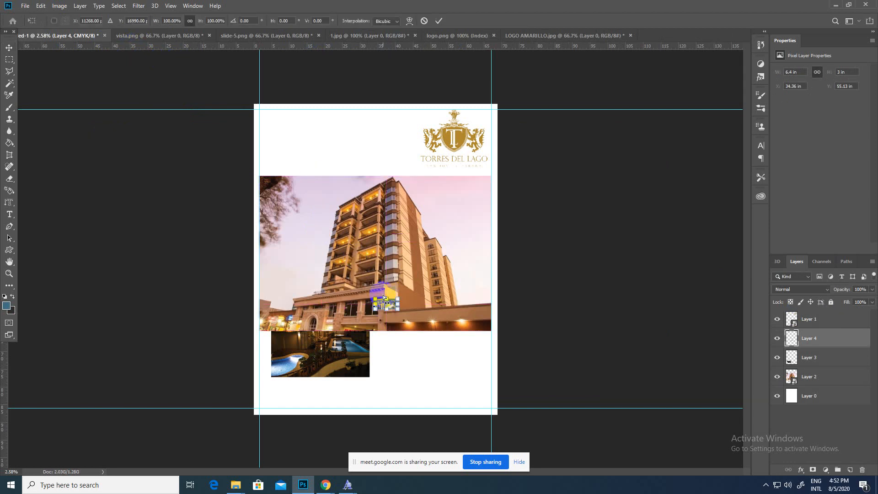
{"action": "left_click_drag", "start_coordinate": [397, 308], "coordinate": [447, 371]}
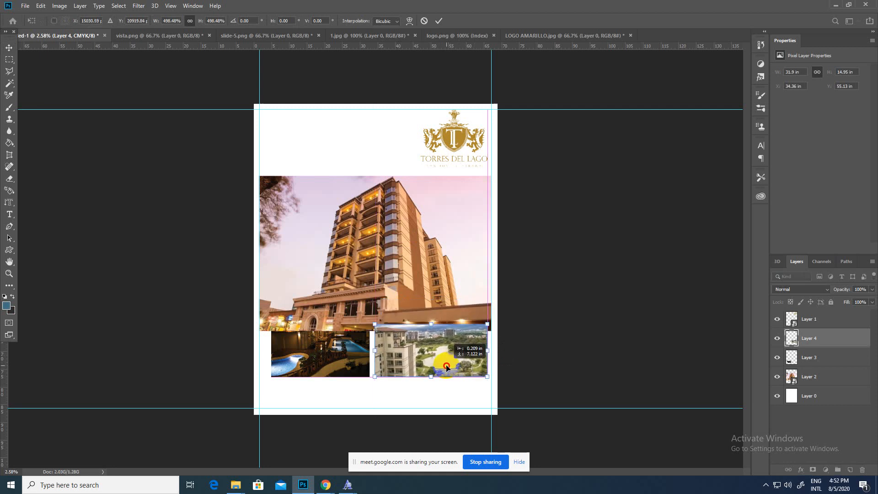
{"action": "left_click_drag", "start_coordinate": [376, 325], "coordinate": [414, 350]}
{"action": "left_click", "coordinate": [7, 48]}
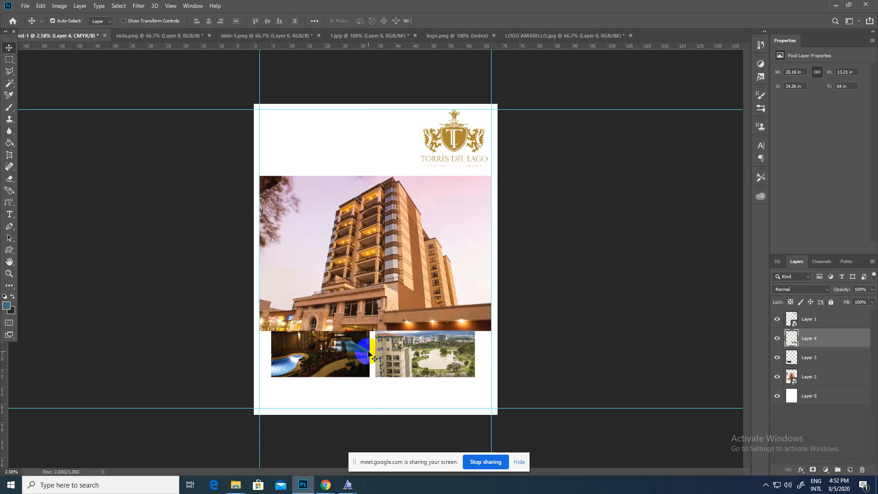
- Rearrange the photos with the hotel slightly higher, the pool at the left guide below it, and the lake view over its upper-left corner
{"action": "mouse_move", "coordinate": [373, 271]}
{"action": "left_mouse_down"}
{"action": "mouse_move", "coordinate": [383, 270]}
{"action": "mouse_move", "coordinate": [368, 259]}
{"action": "mouse_move", "coordinate": [375, 269]}
{"action": "left_mouse_up"}
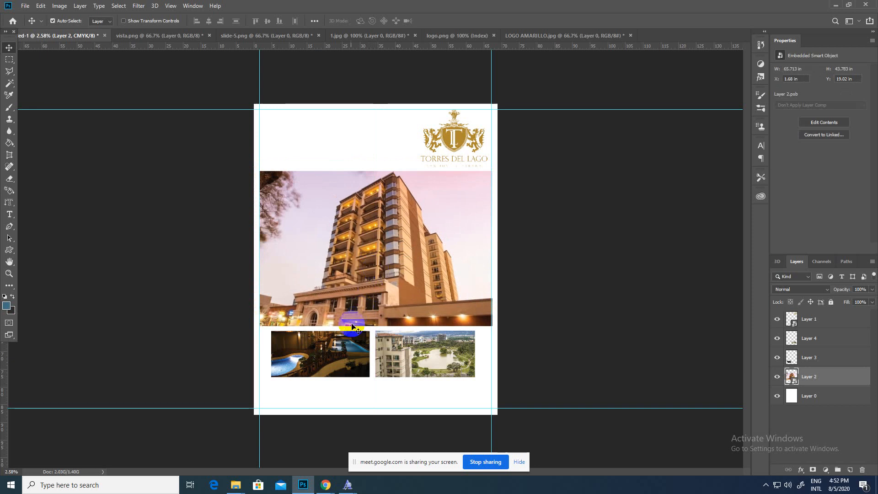
{"action": "mouse_move", "coordinate": [343, 354]}
{"action": "left_mouse_down"}
{"action": "mouse_move", "coordinate": [330, 201]}
{"action": "mouse_move", "coordinate": [330, 359]}
{"action": "left_mouse_up"}
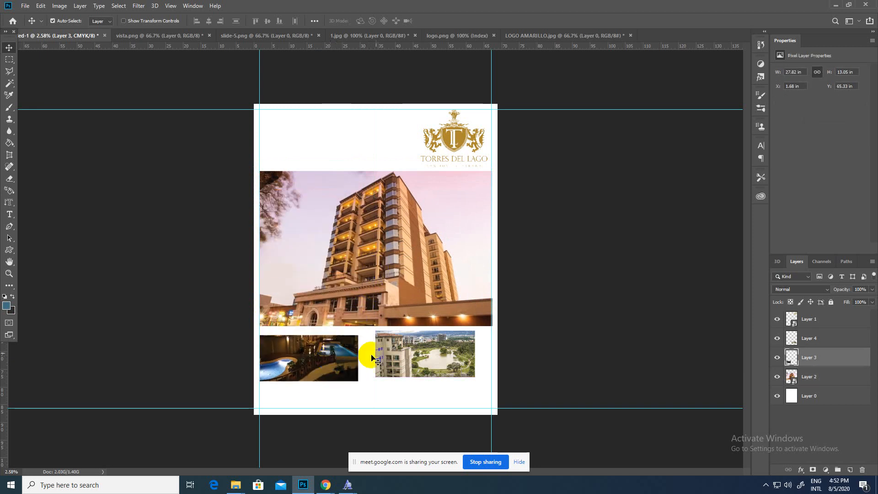
{"action": "left_click_drag", "start_coordinate": [412, 344], "coordinate": [302, 186]}
- Shift the hotel photo right and down behind the two smaller photos, to about X 7.9 in and Y 25.6 in
{"action": "left_click_drag", "start_coordinate": [386, 234], "coordinate": [458, 280]}
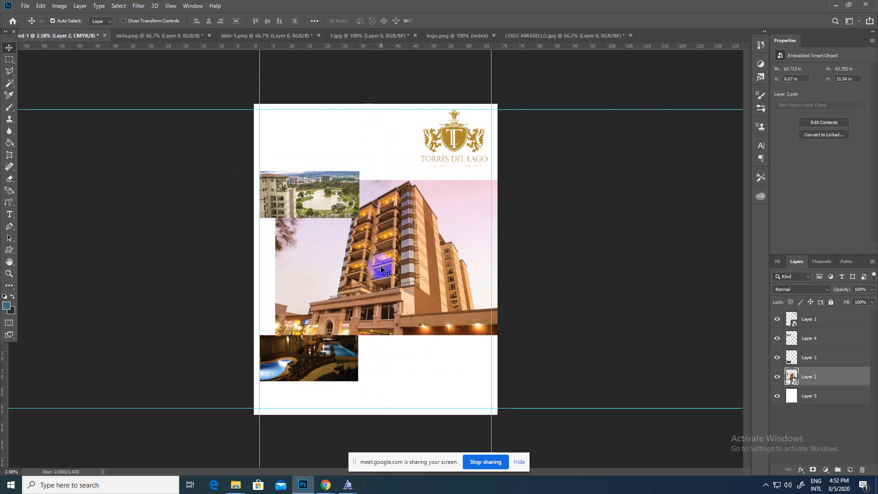
{"action": "left_click_drag", "start_coordinate": [372, 261], "coordinate": [380, 275]}
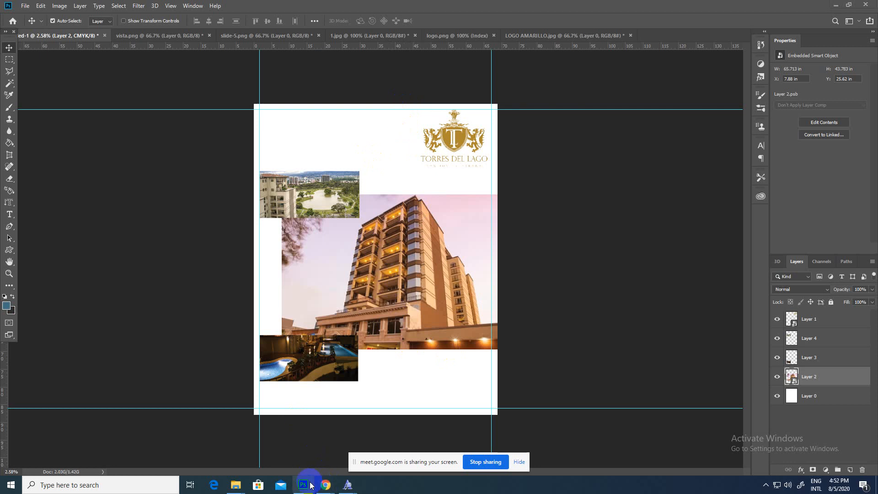
- Switch to the Google Meet call in Chrome to check the meeting, and return to the poster in Photoshop
{"action": "mouse_move", "coordinate": [326, 485]}
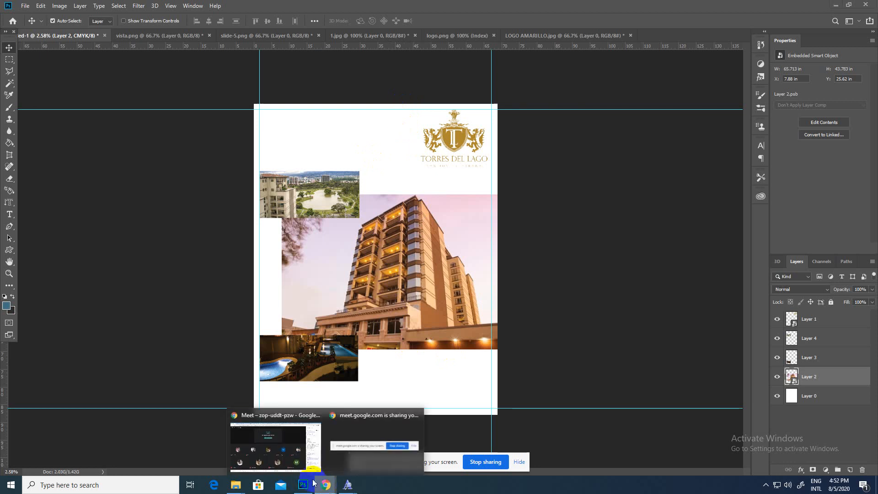
{"action": "left_click", "coordinate": [276, 434]}
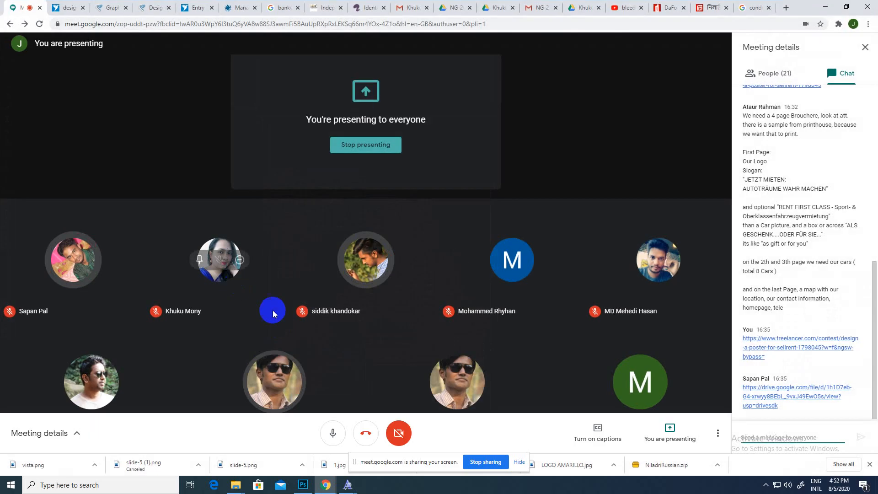
{"action": "left_click", "coordinate": [303, 485]}
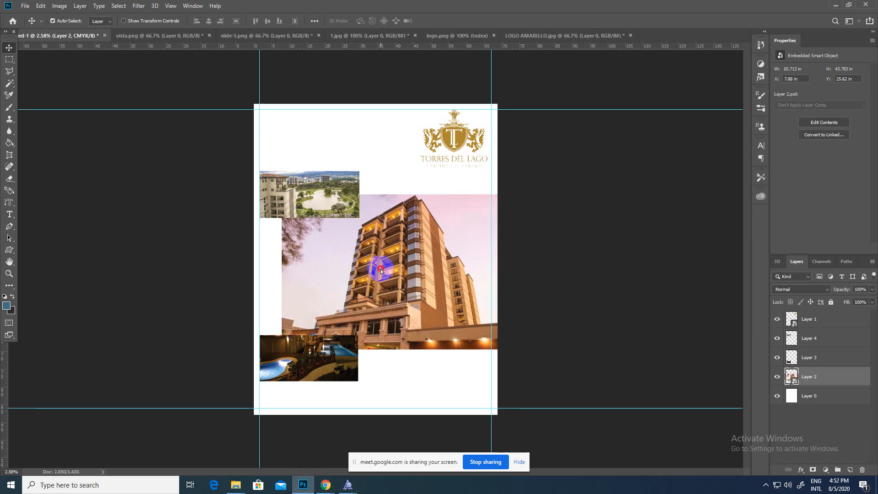
- Reposition the hotel photo behind the two smaller photos at about X 14.3 in and Y 23.3 in, extending past the right guide
{"action": "left_click_drag", "start_coordinate": [383, 268], "coordinate": [376, 284]}
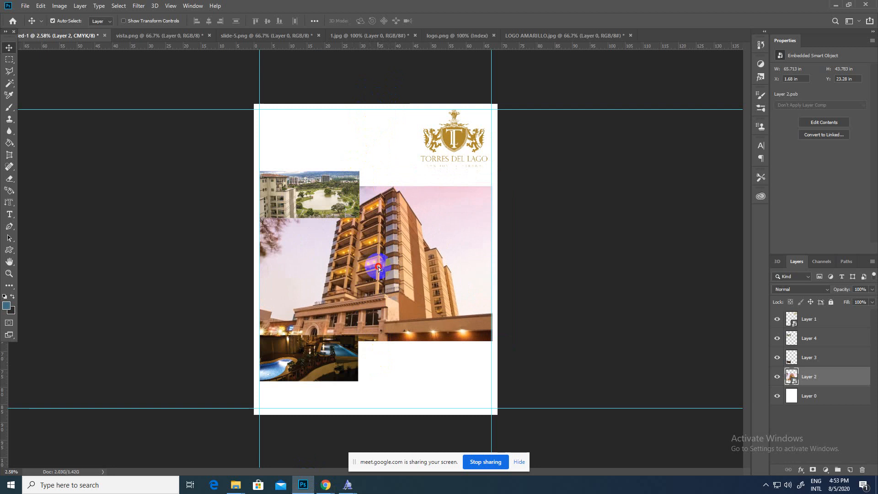
{"action": "left_click_drag", "start_coordinate": [380, 268], "coordinate": [419, 270]}
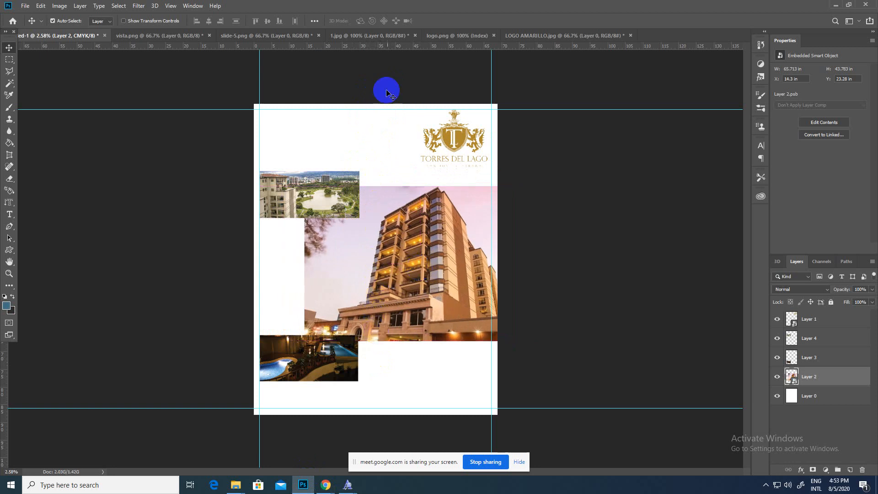
- Move the hotel photo left past the page's left edge, to about X -3 in and Y 22 in
{"action": "left_click_drag", "start_coordinate": [383, 251], "coordinate": [313, 238]}
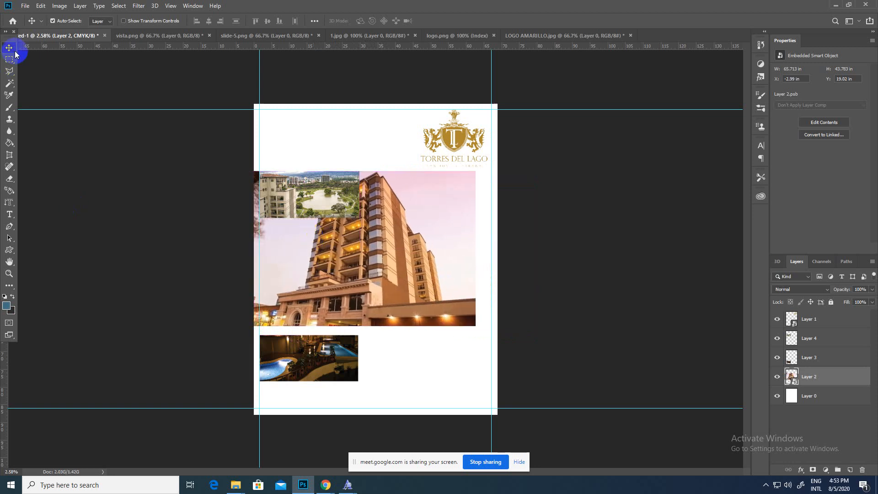
{"action": "left_click_drag", "start_coordinate": [403, 240], "coordinate": [404, 250]}
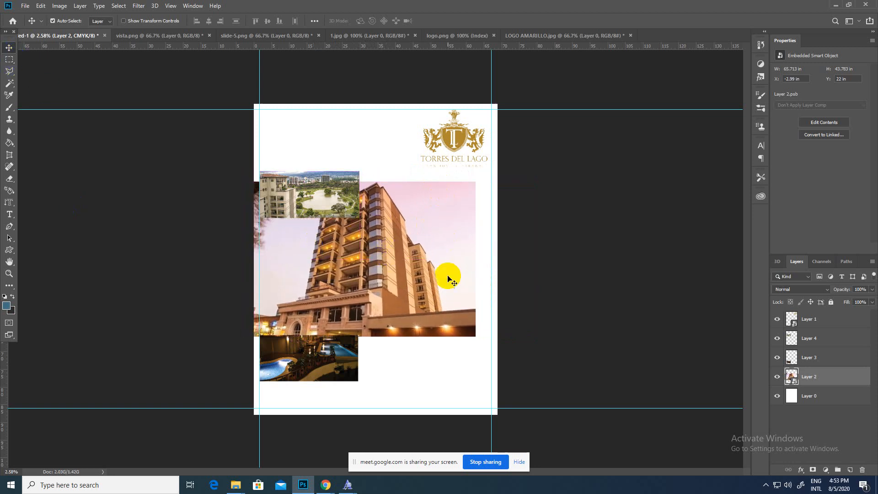
{"action": "left_click_drag", "start_coordinate": [11, 63], "coordinate": [41, 59]}
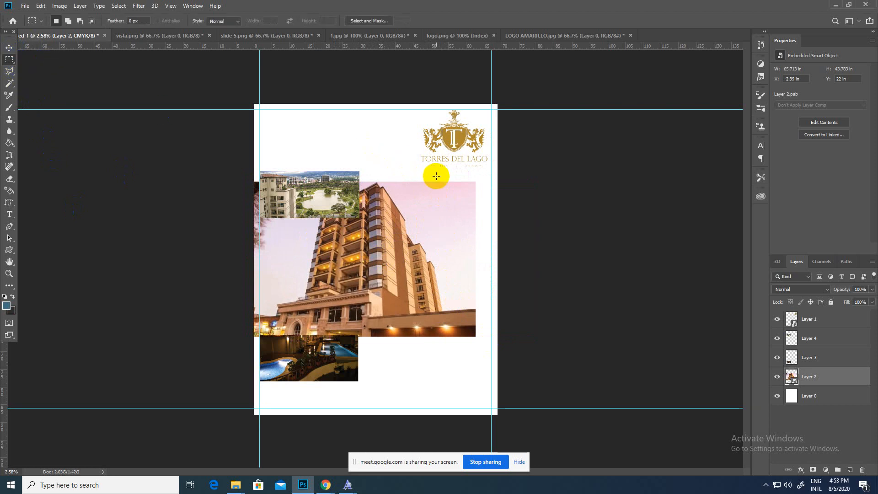
{"action": "left_click_drag", "start_coordinate": [441, 176], "coordinate": [485, 350]}
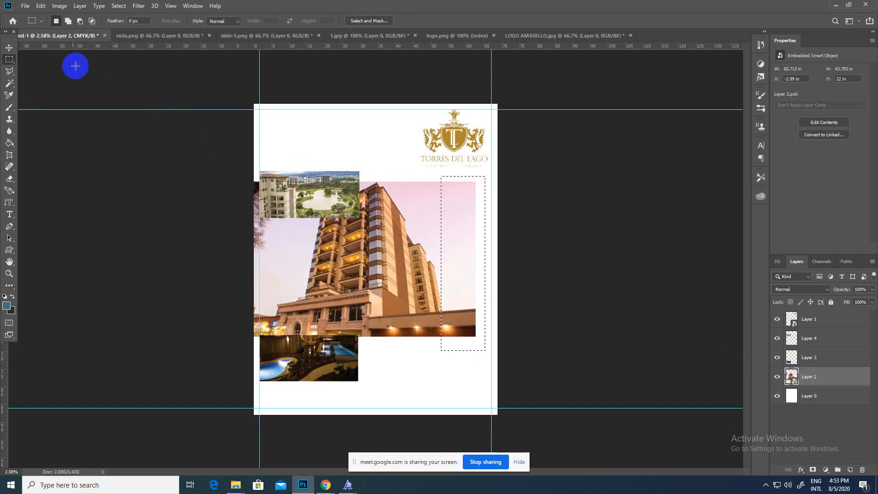
{"action": "key", "text": "ctrl+d"}
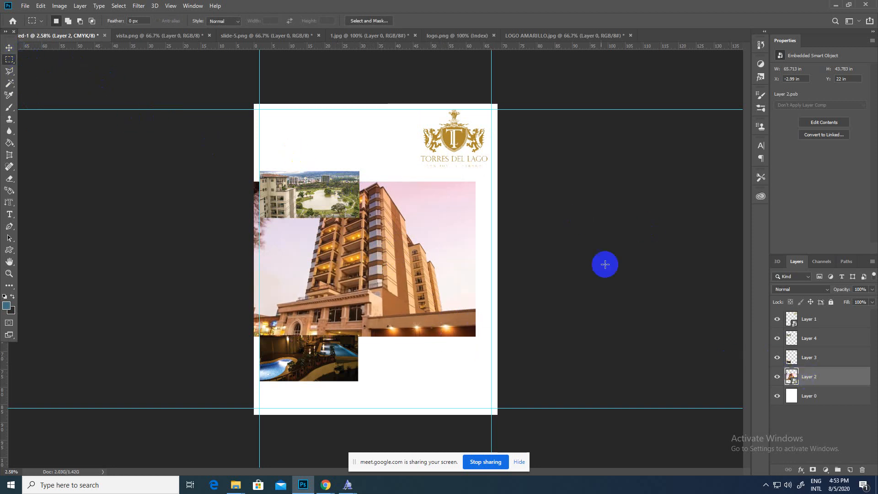
- Shift the hotel photo right to about X 4.9 in and rasterize its layer, Layer 2
{"action": "left_click", "coordinate": [8, 47]}
{"action": "left_click_drag", "start_coordinate": [346, 233], "coordinate": [387, 245]}
{"action": "left_click", "coordinate": [840, 379]}
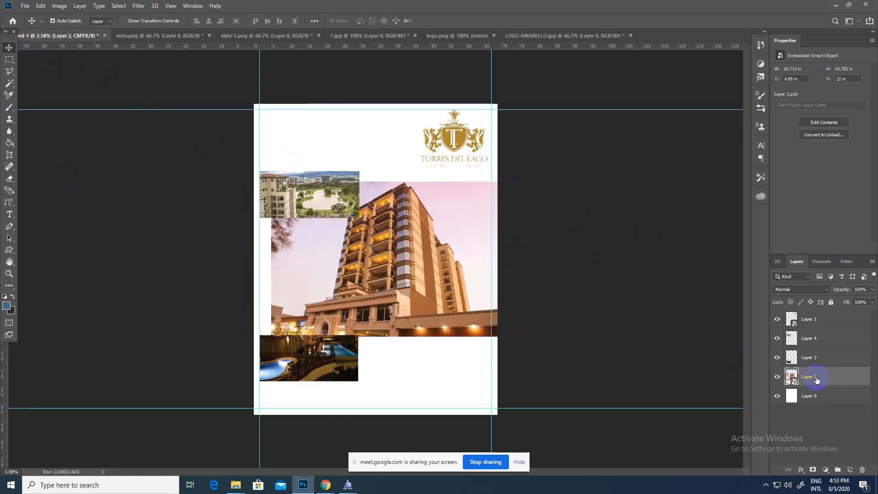
{"action": "right_click", "coordinate": [819, 376]}
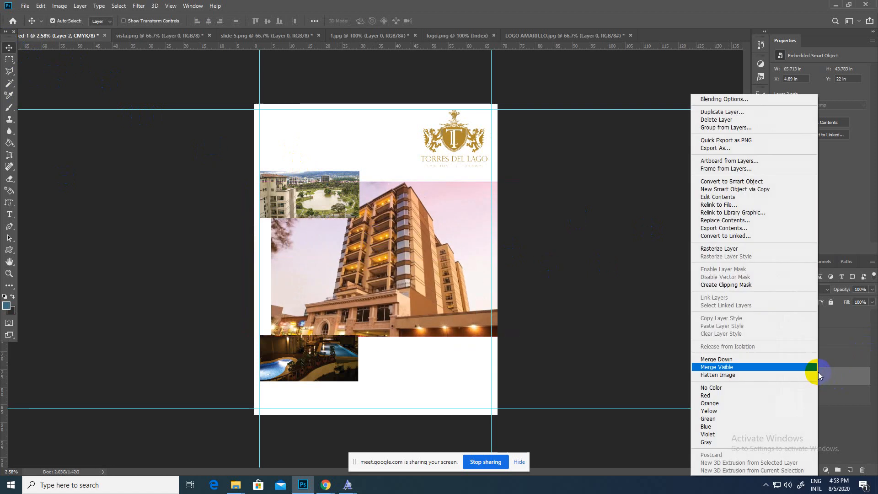
{"action": "left_click", "coordinate": [731, 251]}
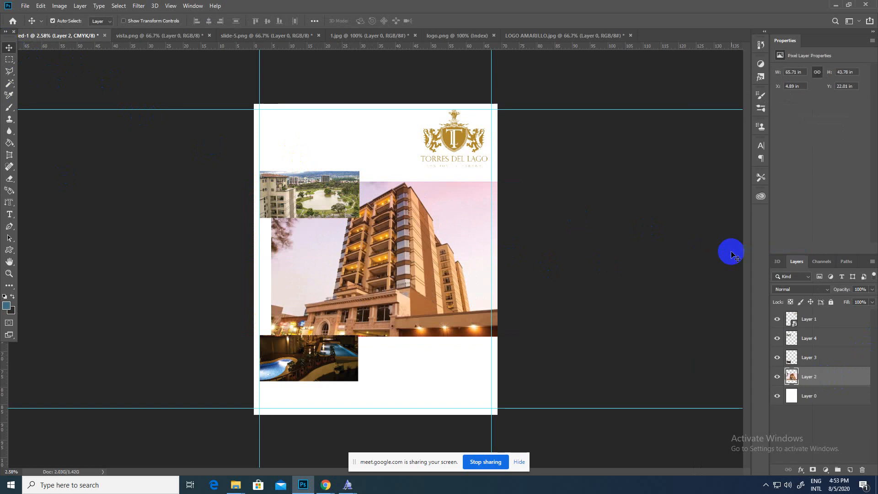
- Move the hotel photo left to about X -3 in and cut off its right strip, trimming the photo to about 55.4 in wide
{"action": "left_click_drag", "start_coordinate": [395, 270], "coordinate": [353, 266]}
{"action": "left_click", "coordinate": [10, 59]}
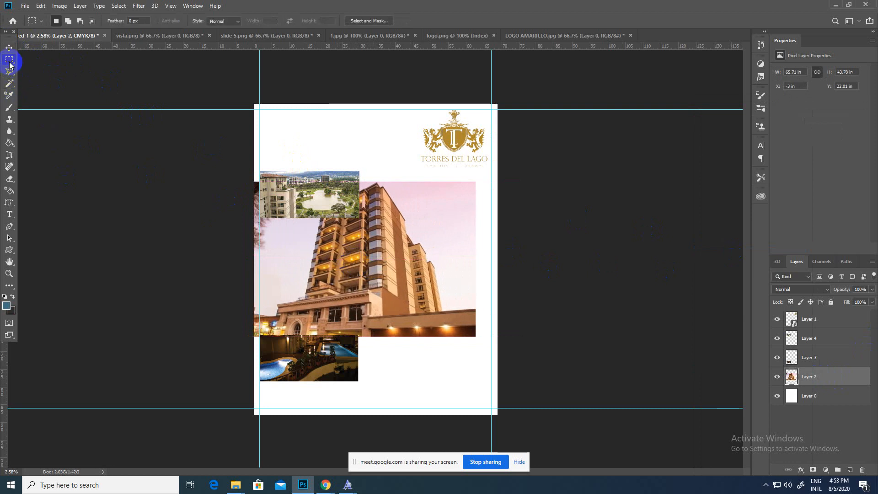
{"action": "left_click_drag", "start_coordinate": [439, 177], "coordinate": [480, 340]}
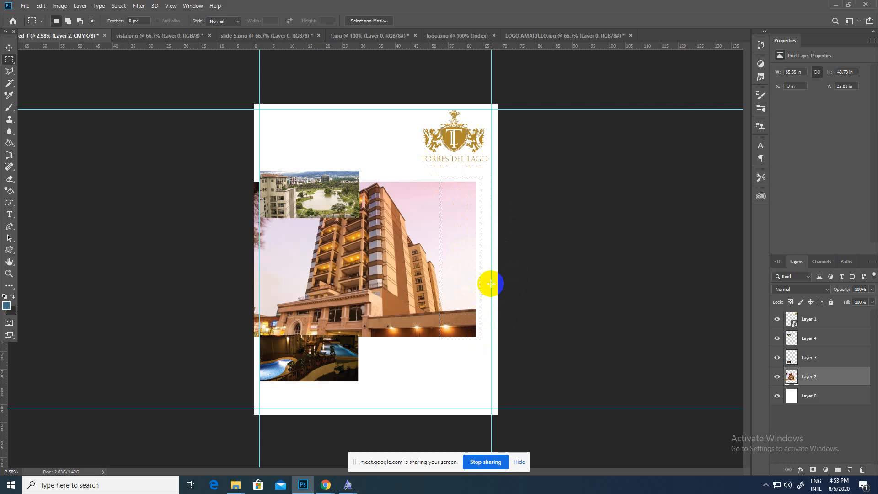
{"action": "key", "text": "Delete"}
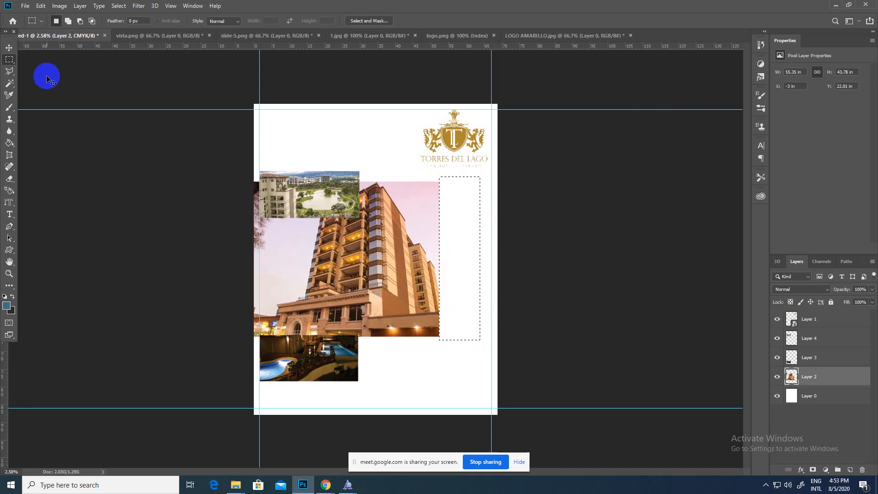
{"action": "left_click", "coordinate": [9, 48]}
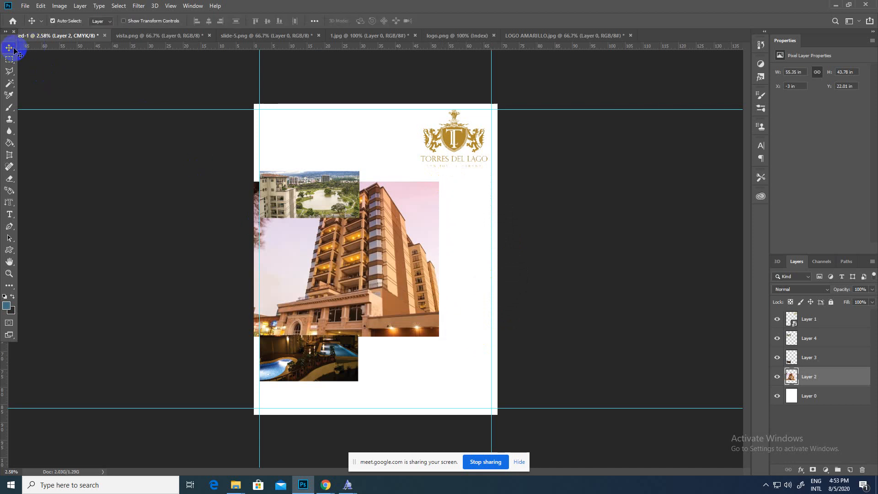
- Spread the photos out: hotel against the right guide, lake view at the page's upper-left edge, pool just above the bottom guide
{"action": "left_click_drag", "start_coordinate": [402, 270], "coordinate": [448, 275]}
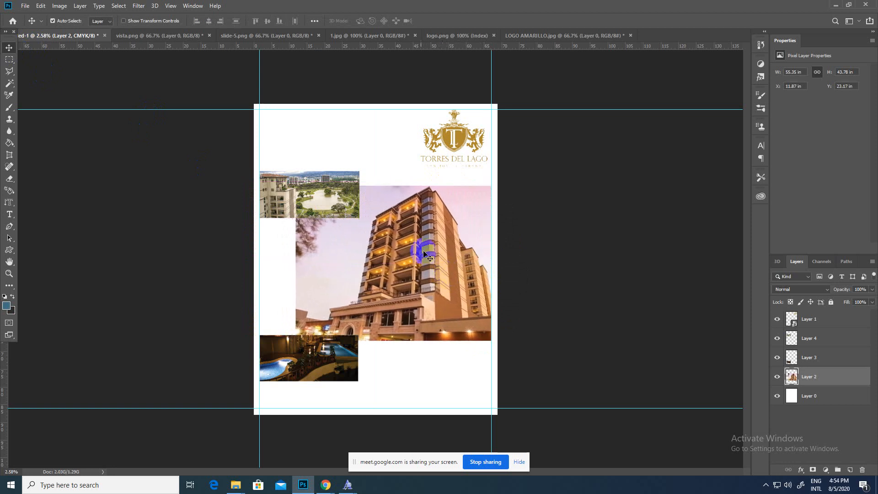
{"action": "left_click_drag", "start_coordinate": [320, 196], "coordinate": [314, 139]}
{"action": "left_click_drag", "start_coordinate": [317, 349], "coordinate": [319, 372]}
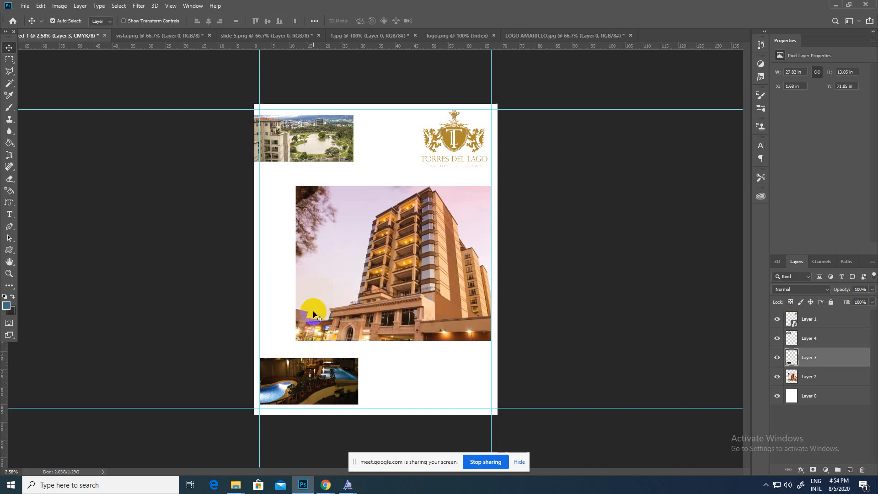
{"action": "left_click", "coordinate": [223, 229]}
{"action": "left_click", "coordinate": [8, 61]}
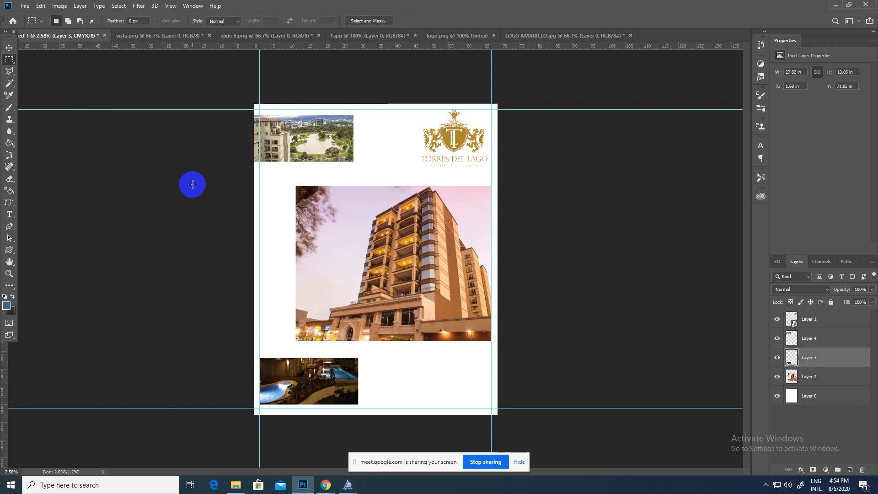
{"action": "left_click", "coordinate": [9, 83]}
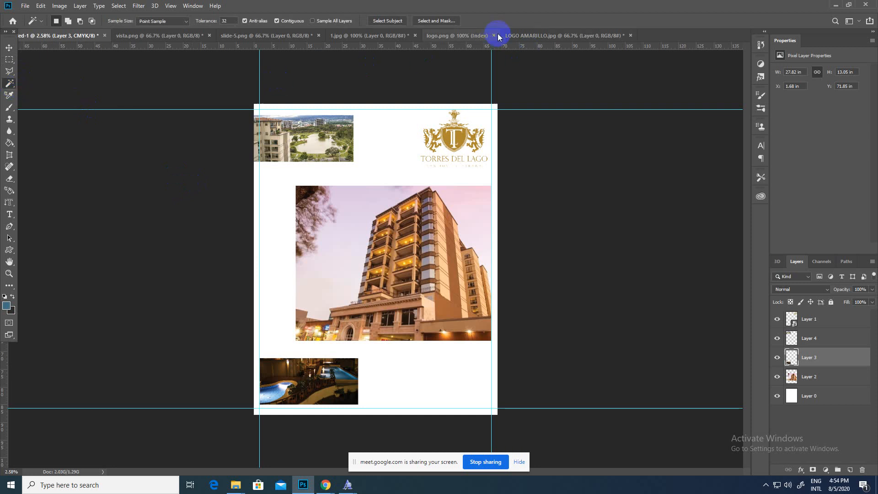
{"action": "left_click", "coordinate": [512, 36]}
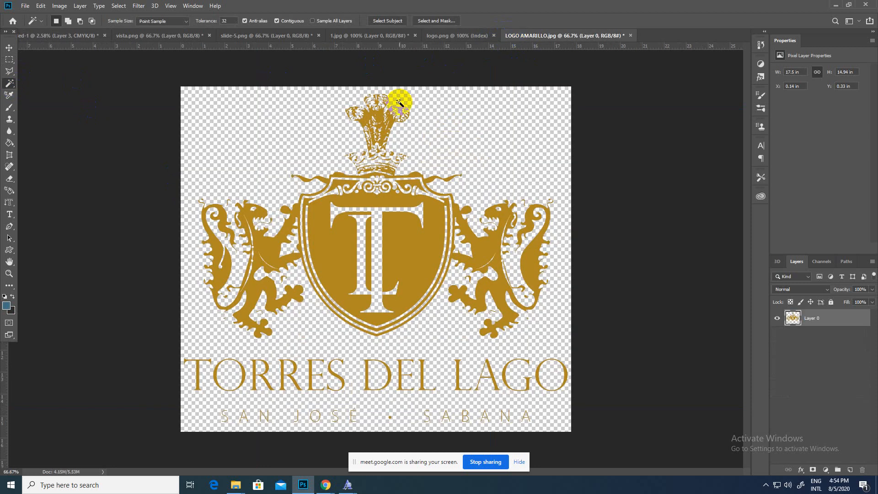
- Switch to the Google Meet call in Chrome and resume presenting the screen
{"action": "left_click", "coordinate": [318, 487]}
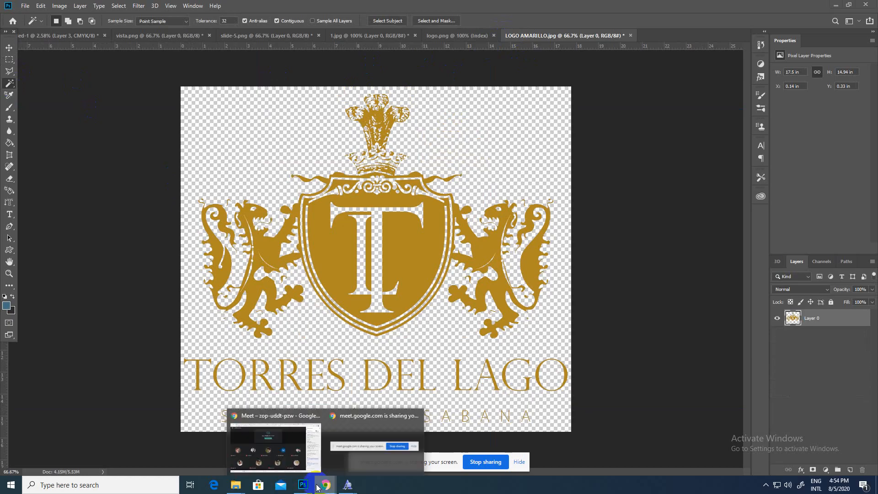
{"action": "left_click", "coordinate": [319, 442]}
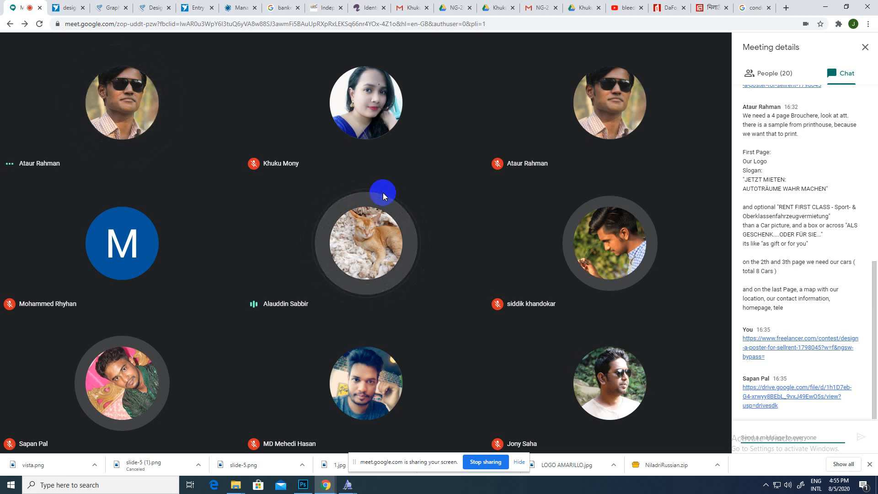
{"action": "left_click", "coordinate": [668, 428]}
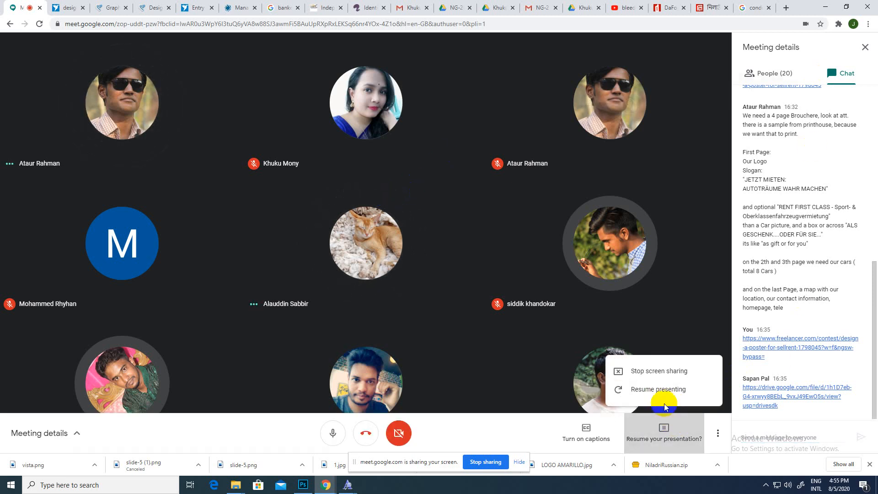
{"action": "left_click", "coordinate": [661, 394]}
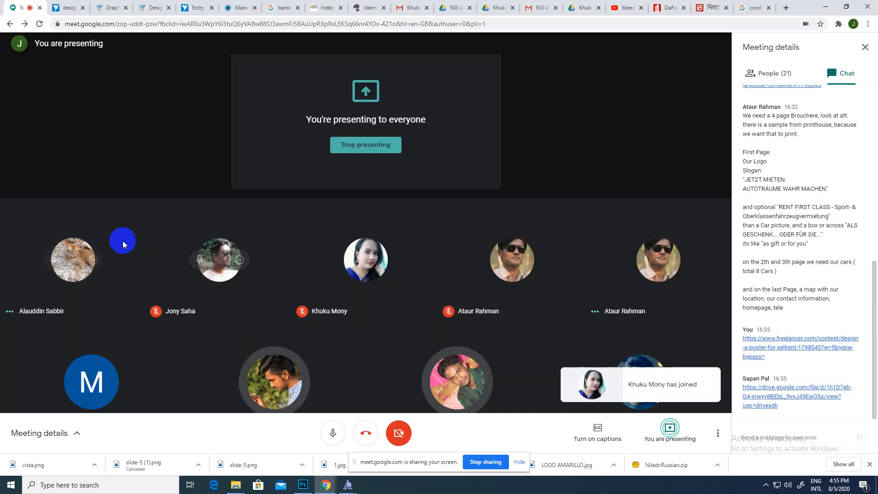
- Mute the first listed participant for everyone in the call, and return to the poster document in Photoshop
{"action": "left_click", "coordinate": [75, 258]}
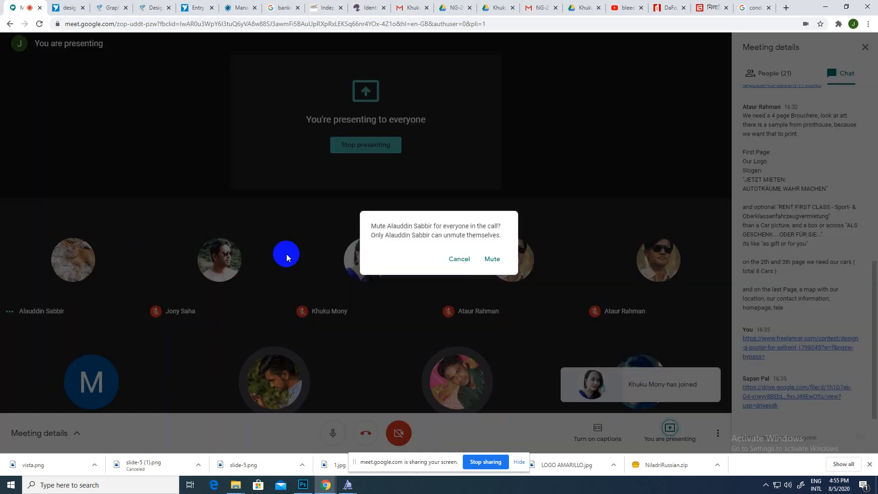
{"action": "left_click", "coordinate": [487, 258]}
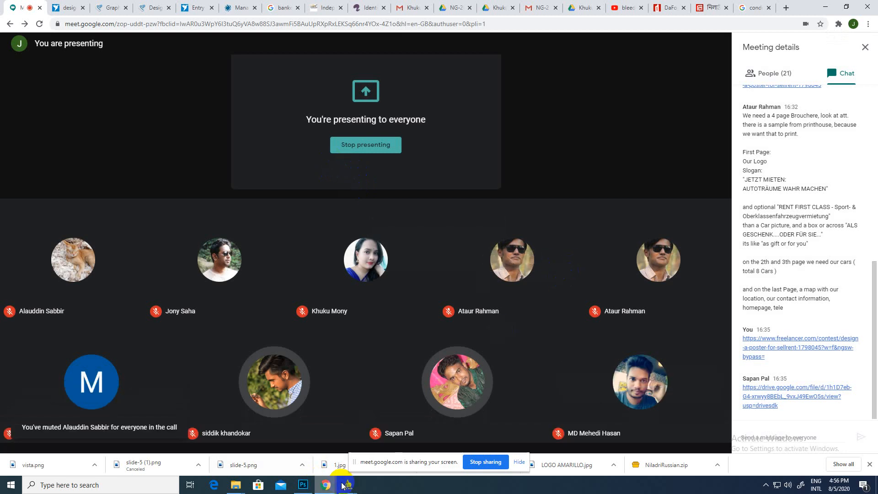
{"action": "mouse_move", "coordinate": [343, 483]}
{"action": "left_click", "coordinate": [303, 485]}
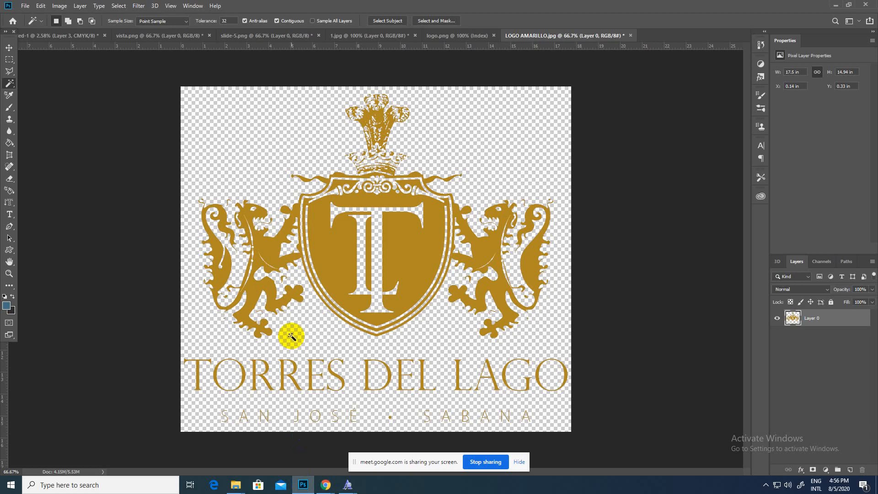
{"action": "left_click", "coordinate": [68, 36]}
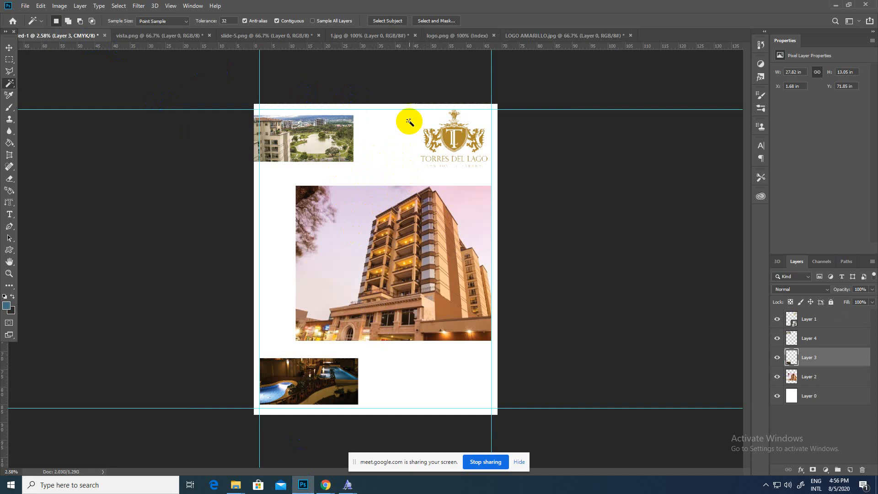
- Cut a vertical strip off the hotel photo's left side on Layer 2, trimming the photo to about 46.5 in wide
{"action": "left_click", "coordinate": [9, 59]}
{"action": "left_click_drag", "start_coordinate": [292, 179], "coordinate": [326, 344]}
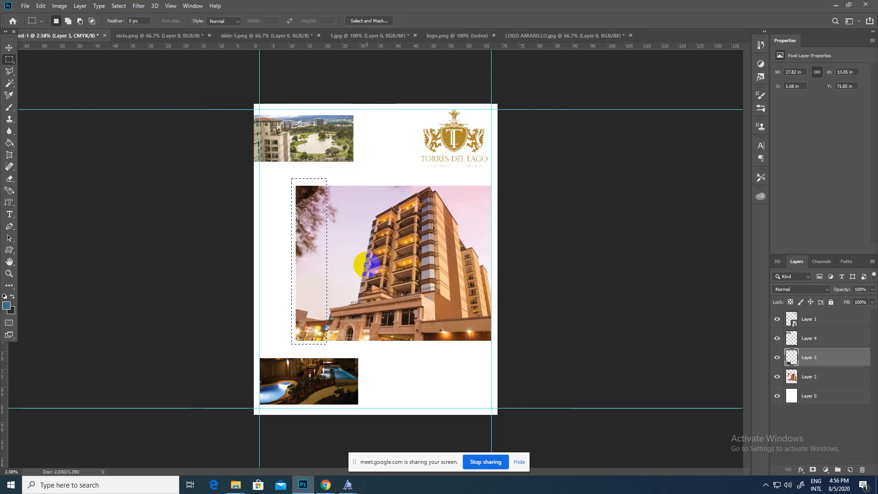
{"action": "left_click", "coordinate": [830, 372]}
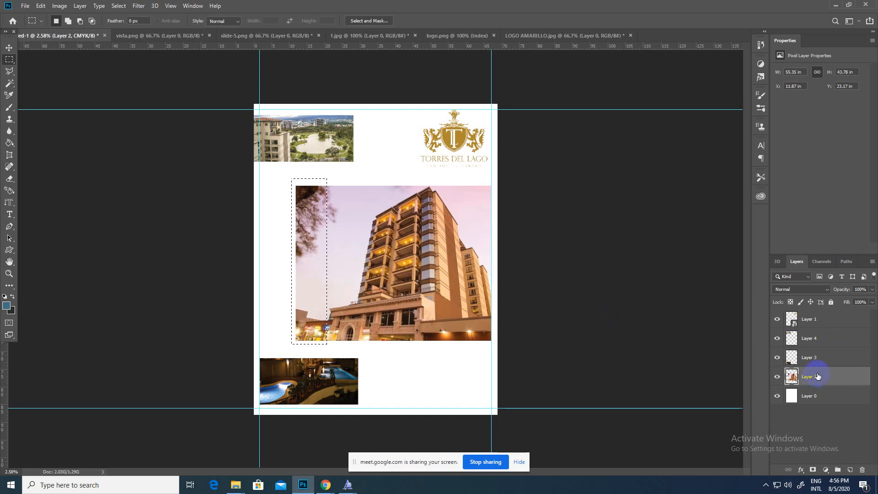
{"action": "key", "text": "Delete"}
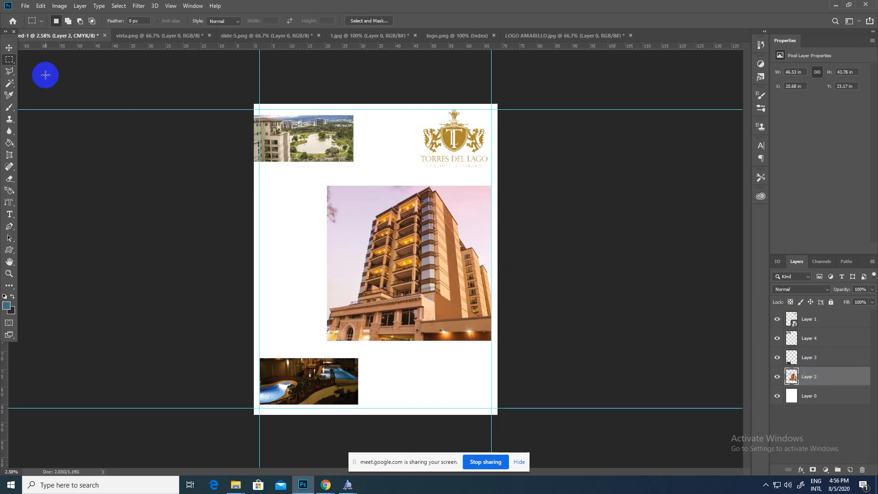
{"action": "left_click", "coordinate": [9, 47]}
{"action": "key", "text": "ctrl+d"}
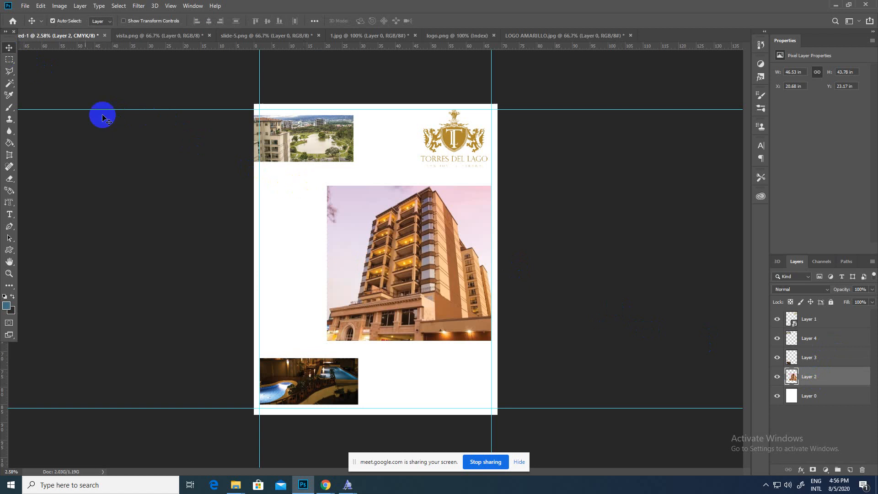
- Undo the trim on the hotel photo's left side
{"action": "left_click", "coordinate": [366, 229]}
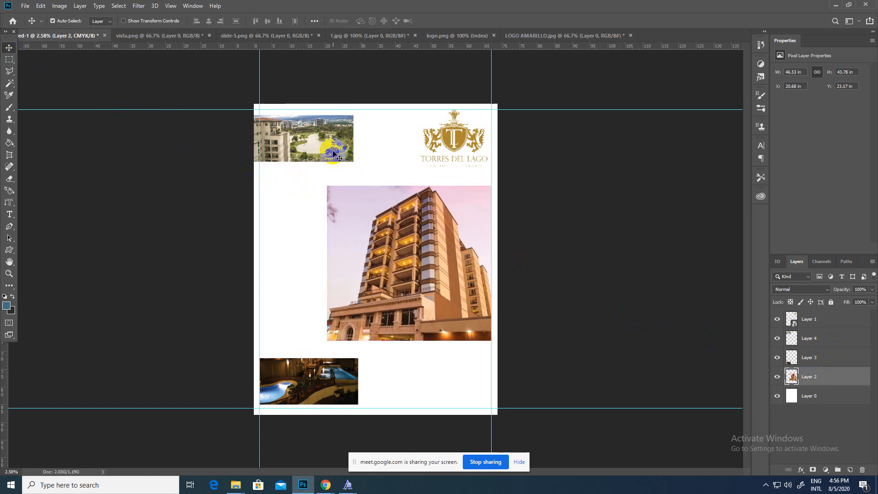
{"action": "mouse_move", "coordinate": [333, 154]}
{"action": "left_mouse_down"}
{"action": "mouse_move", "coordinate": [357, 224]}
{"action": "mouse_move", "coordinate": [354, 167]}
{"action": "mouse_move", "coordinate": [337, 165]}
{"action": "left_mouse_up"}
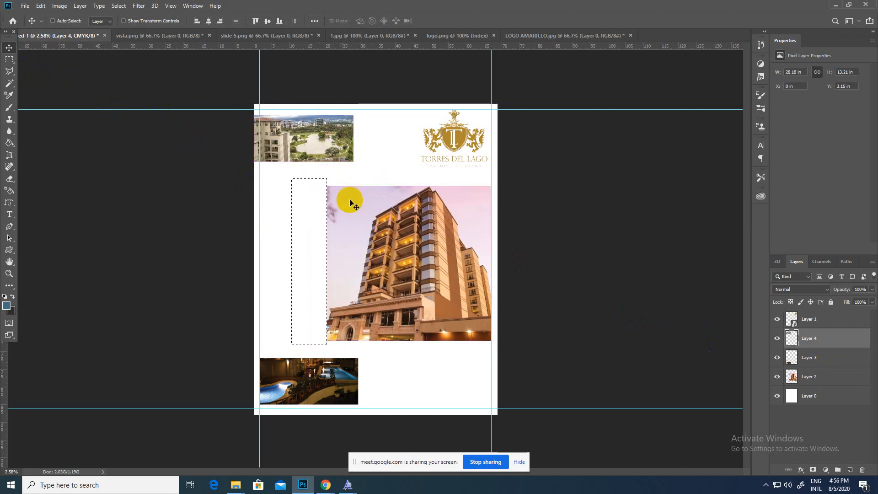
{"action": "left_click_drag", "start_coordinate": [350, 203], "coordinate": [339, 191]}
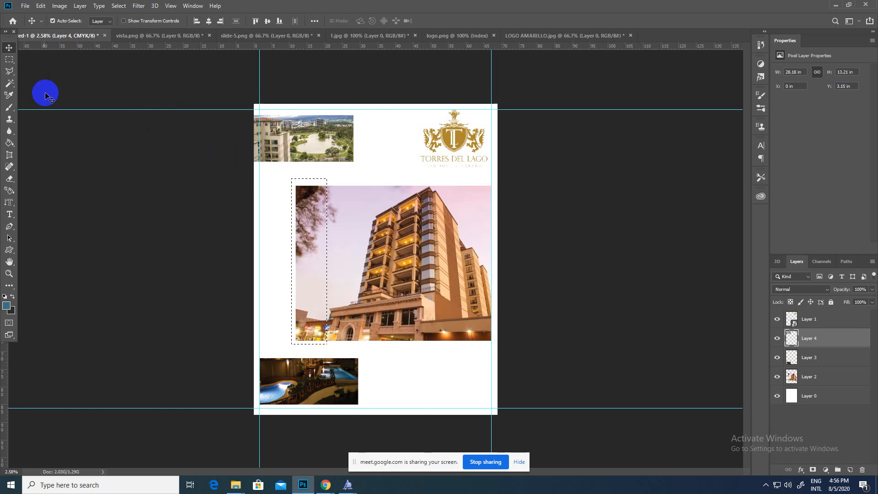
- Marquee-select the hotel photo's left strip with the trees and delete it from Layer 2, leaving the photo about 46 in wide
{"action": "left_click", "coordinate": [9, 59]}
{"action": "left_click", "coordinate": [320, 183]}
{"action": "left_click_drag", "start_coordinate": [279, 170], "coordinate": [328, 348]}
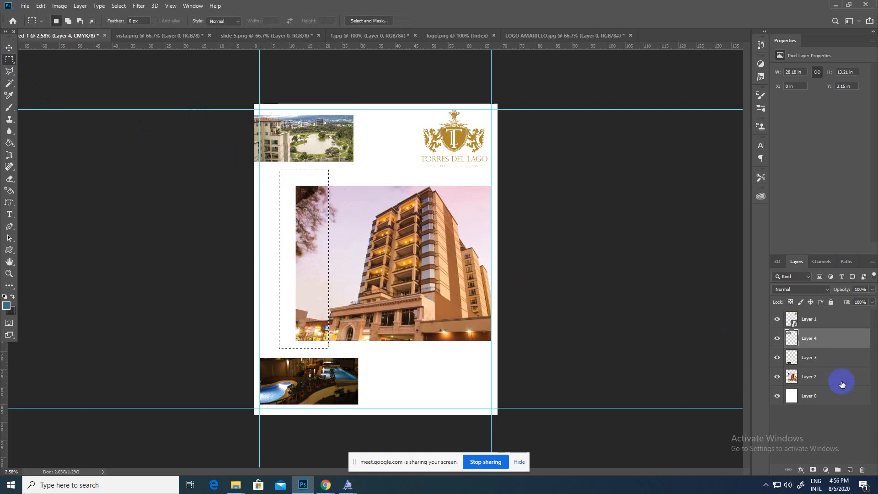
{"action": "left_click", "coordinate": [816, 378]}
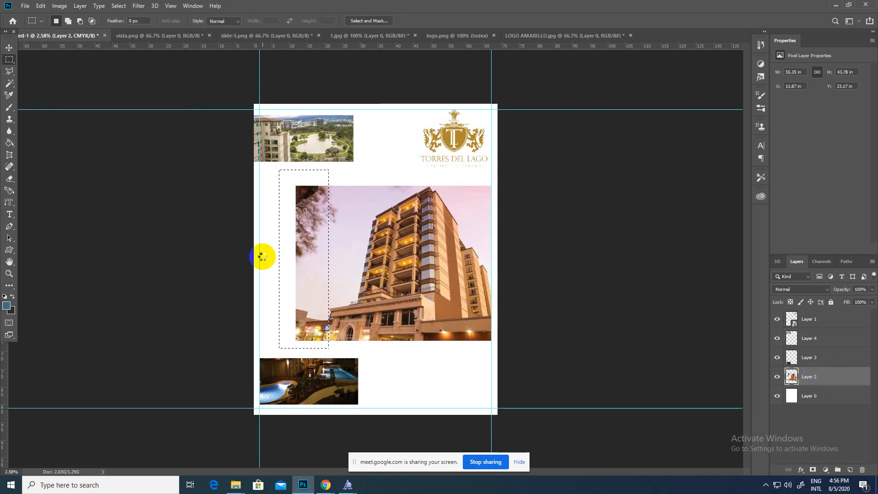
{"action": "key", "text": "Delete"}
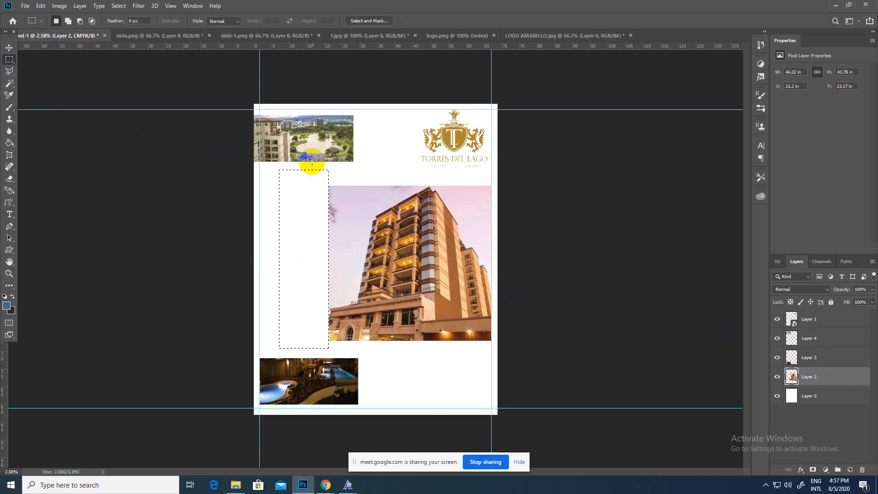
- Deselect the trimmed strip beside the hotel photo, and turn off the microphone in the Google Meet call before returning to Photoshop
{"action": "key", "text": "ctrl+d"}
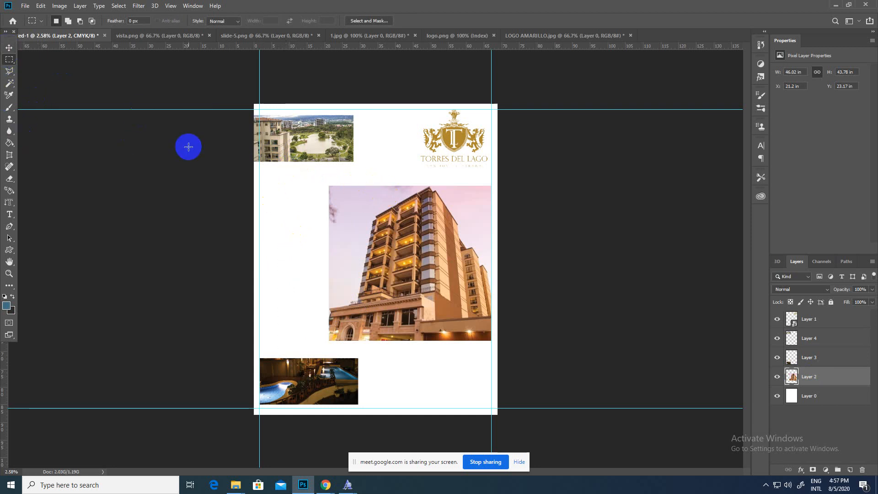
{"action": "mouse_move", "coordinate": [325, 484]}
{"action": "left_click", "coordinate": [283, 455]}
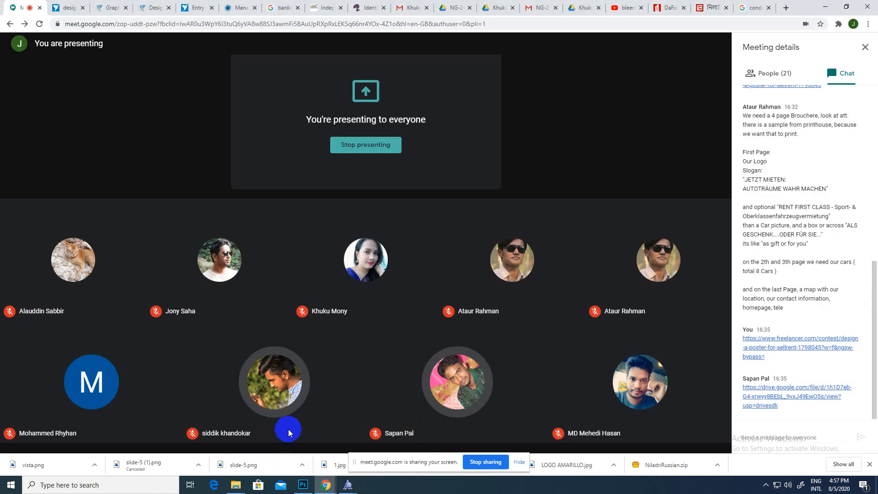
{"action": "left_click", "coordinate": [329, 432]}
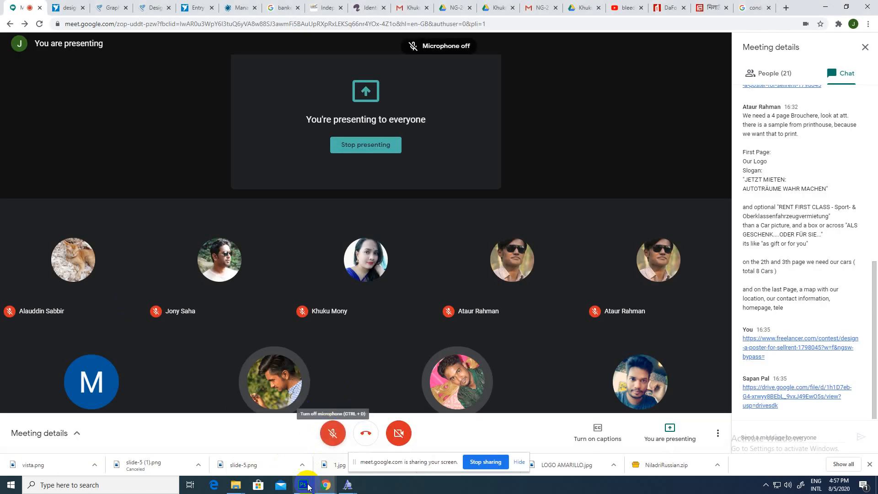
{"action": "left_click", "coordinate": [303, 485]}
- Move the lake view photo down against the poster's left guide and place the pool photo directly beneath it, overlapping the hotel photo
{"action": "left_click", "coordinate": [9, 47]}
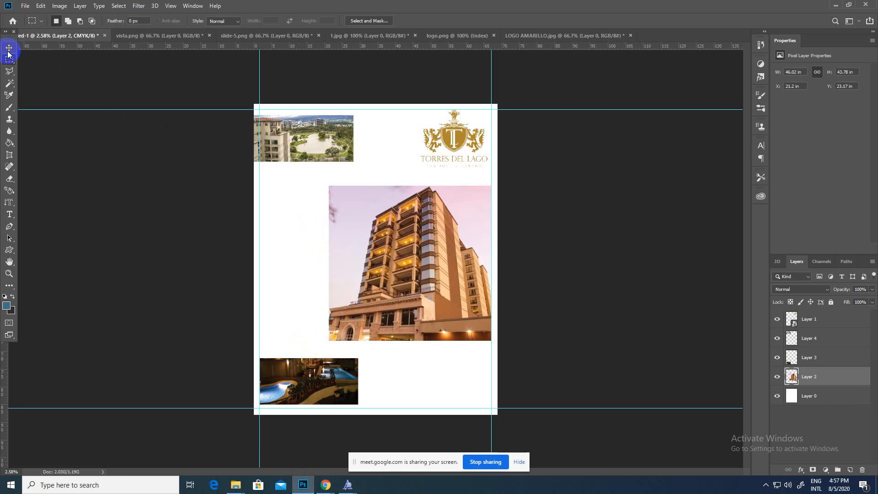
{"action": "left_click_drag", "start_coordinate": [328, 144], "coordinate": [335, 187]}
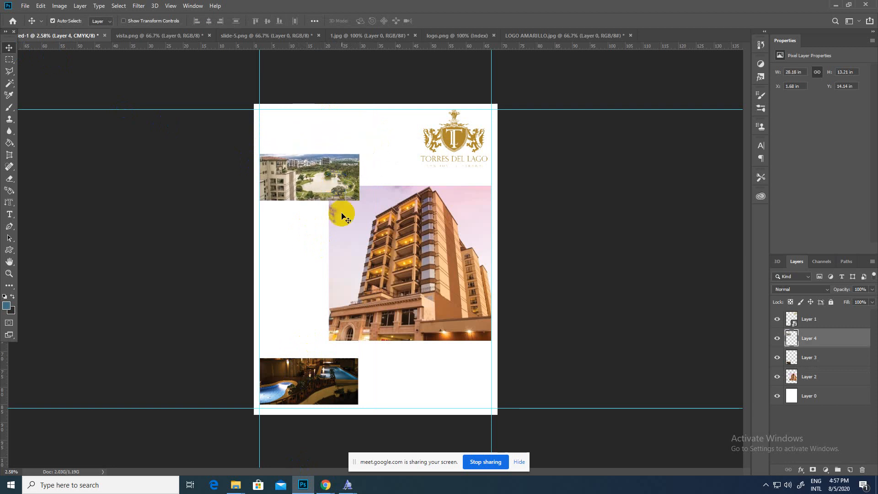
{"action": "left_click_drag", "start_coordinate": [342, 373], "coordinate": [344, 224]}
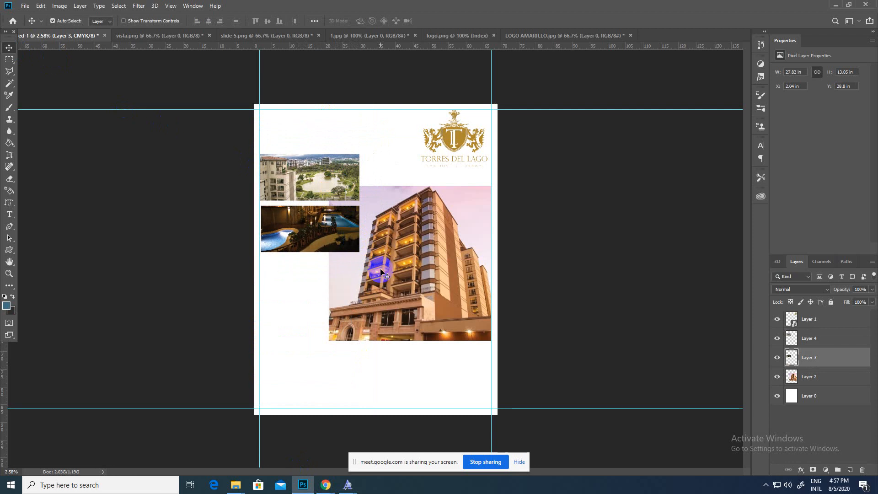
{"action": "key", "text": "ctrl+t"}
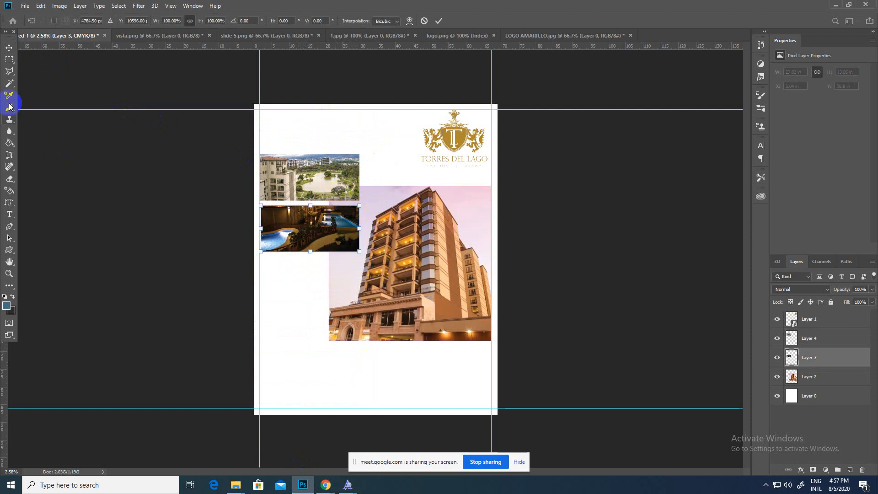
{"action": "left_click", "coordinate": [8, 46]}
- Try to enlarge the hotel photo on Layer 2 to about 133% and move it up to just below the logo
{"action": "left_click", "coordinate": [398, 229]}
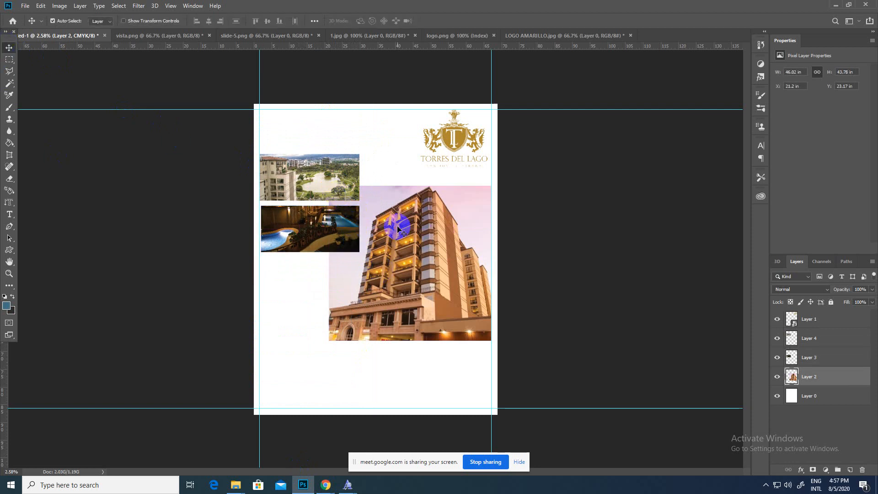
{"action": "key", "text": "ctrl+t"}
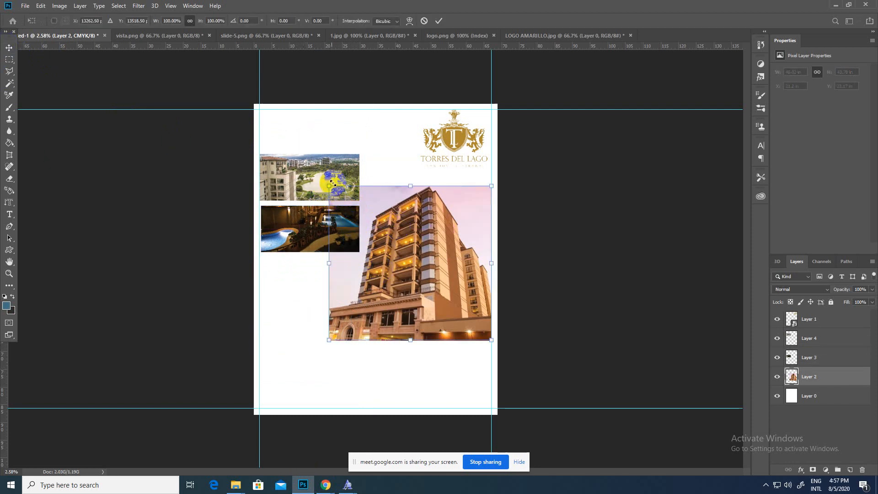
{"action": "left_click_drag", "start_coordinate": [329, 185], "coordinate": [316, 172]}
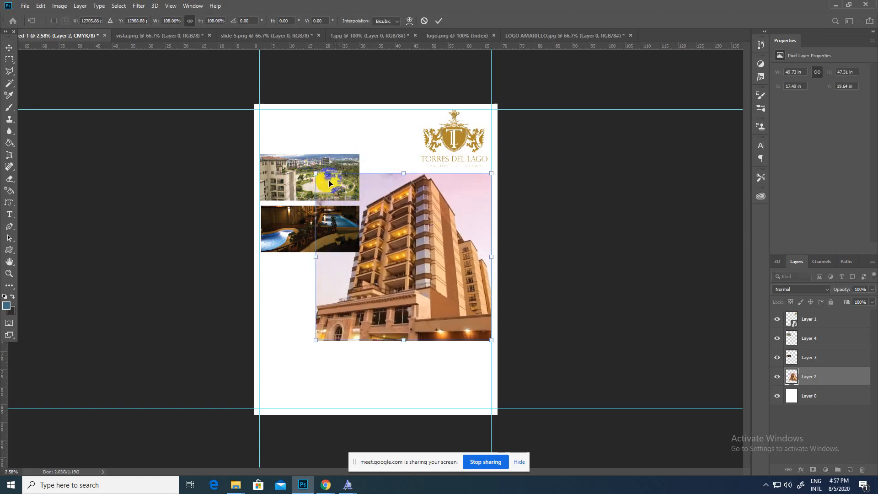
{"action": "left_click_drag", "start_coordinate": [437, 238], "coordinate": [472, 261]}
{"action": "left_click_drag", "start_coordinate": [438, 211], "coordinate": [442, 154]}
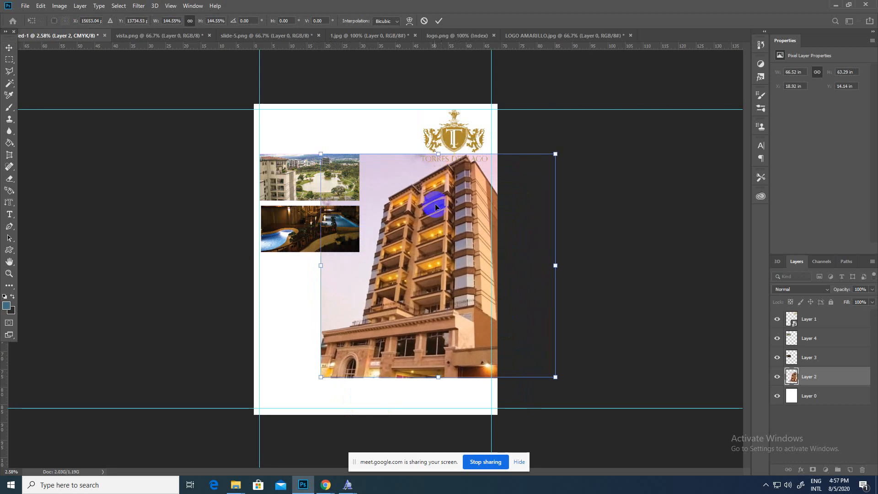
{"action": "left_click_drag", "start_coordinate": [439, 236], "coordinate": [425, 247]}
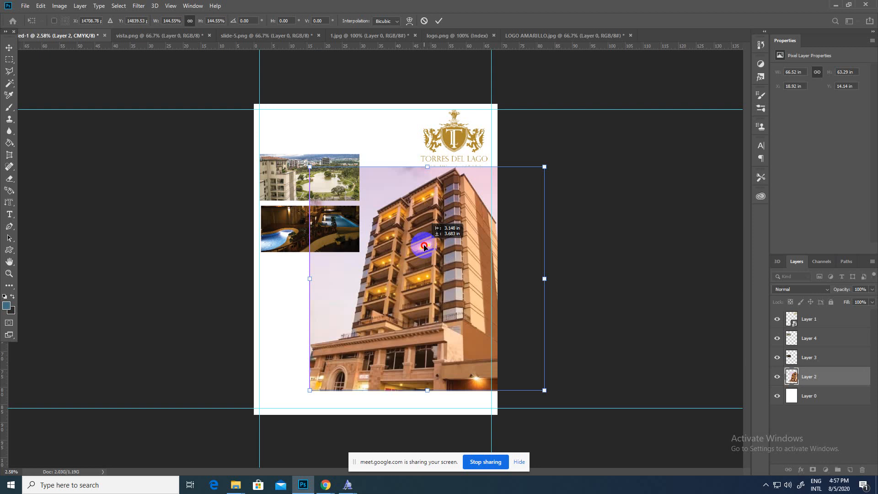
{"action": "left_click_drag", "start_coordinate": [424, 247], "coordinate": [424, 247]}
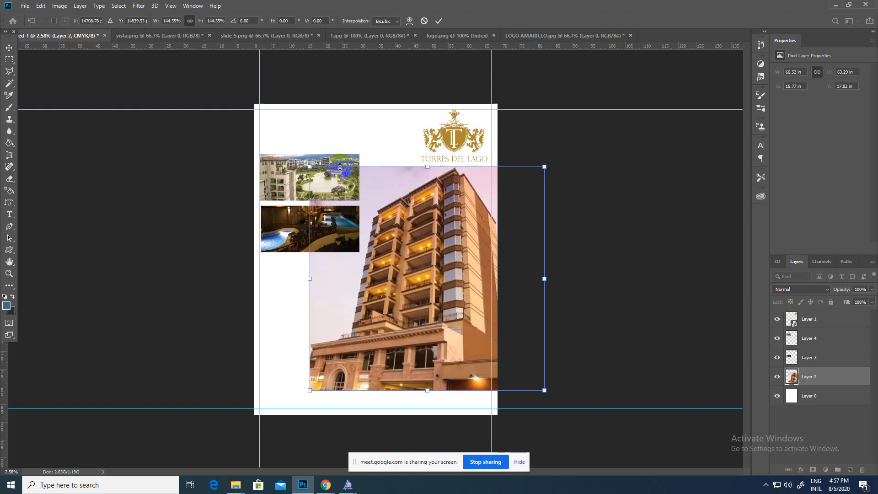
{"action": "left_click_drag", "start_coordinate": [312, 167], "coordinate": [331, 185]}
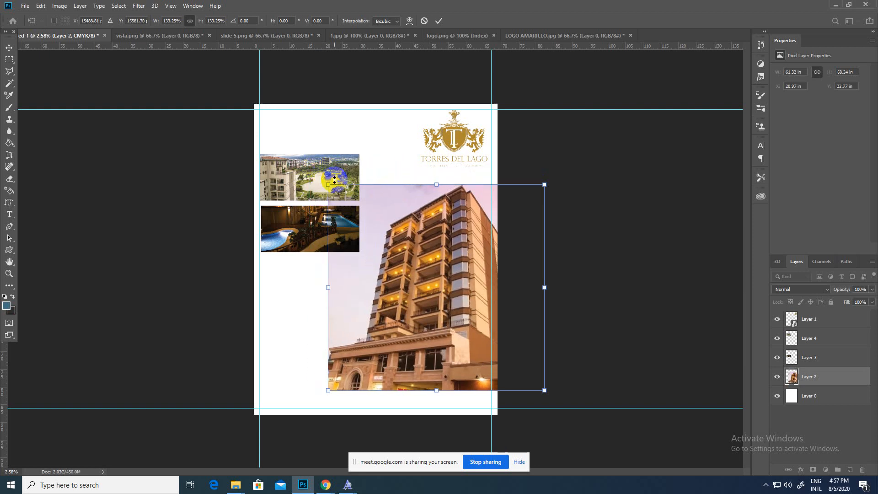
{"action": "left_click_drag", "start_coordinate": [468, 234], "coordinate": [468, 228]}
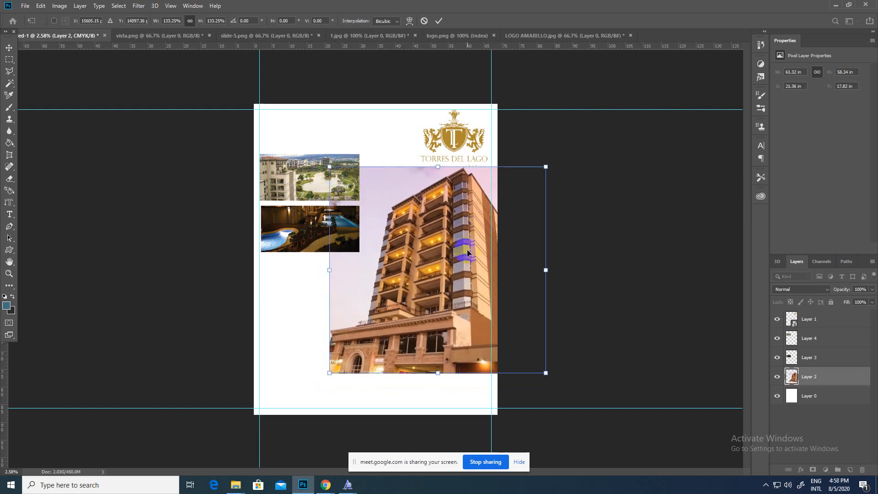
{"action": "left_click_drag", "start_coordinate": [326, 161], "coordinate": [326, 162]}
{"action": "left_click", "coordinate": [10, 47]}
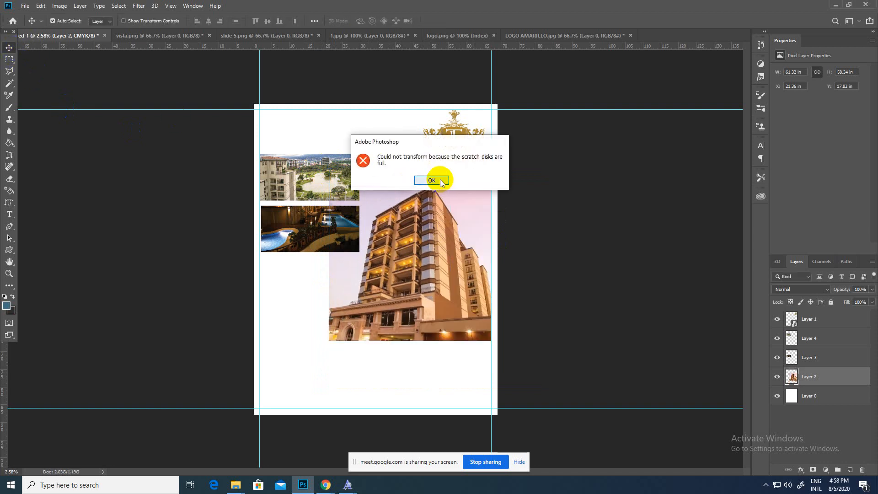
{"action": "left_click", "coordinate": [441, 183]}
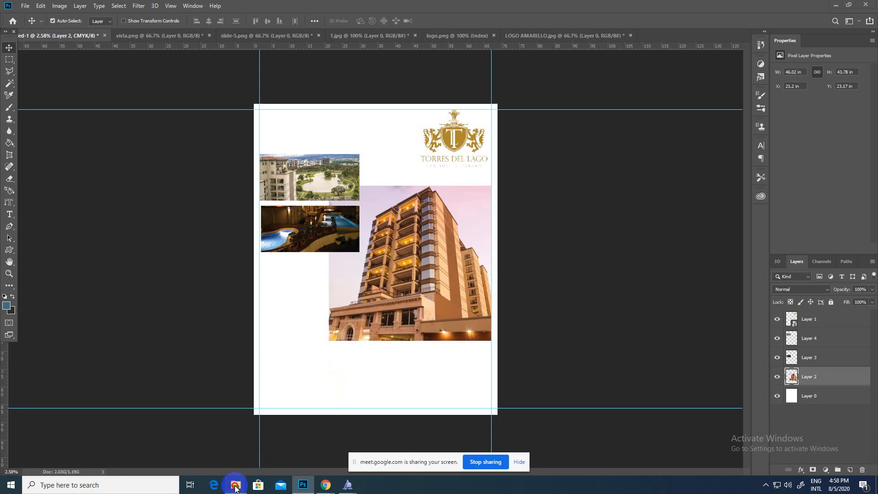
- Switch to File Explorer and start Disk Cleanup for Local Disk (C:) from the drive's properties
{"action": "mouse_move", "coordinate": [235, 485]}
{"action": "left_click", "coordinate": [218, 461]}
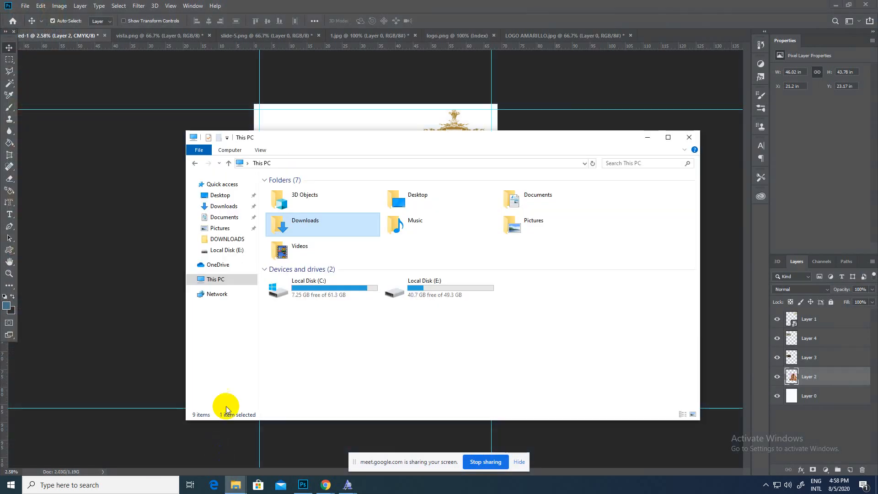
{"action": "left_click", "coordinate": [356, 292]}
{"action": "right_click", "coordinate": [356, 293]}
{"action": "left_click", "coordinate": [385, 446]}
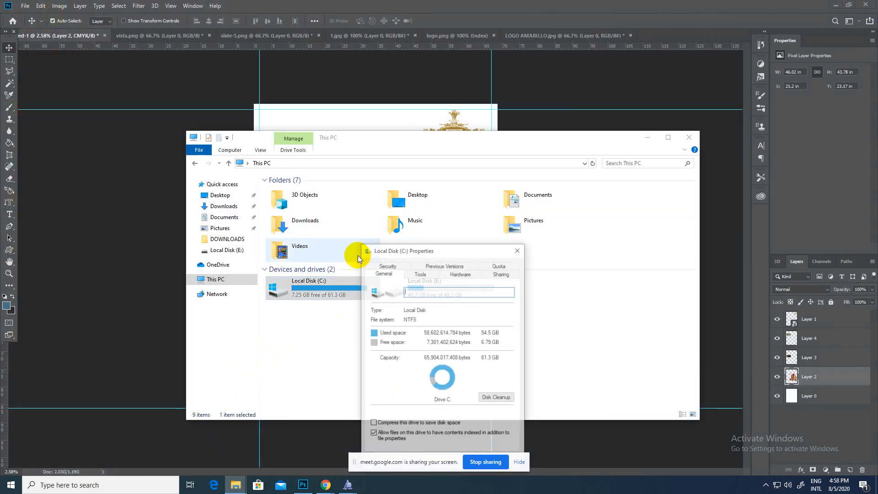
{"action": "left_click", "coordinate": [481, 399]}
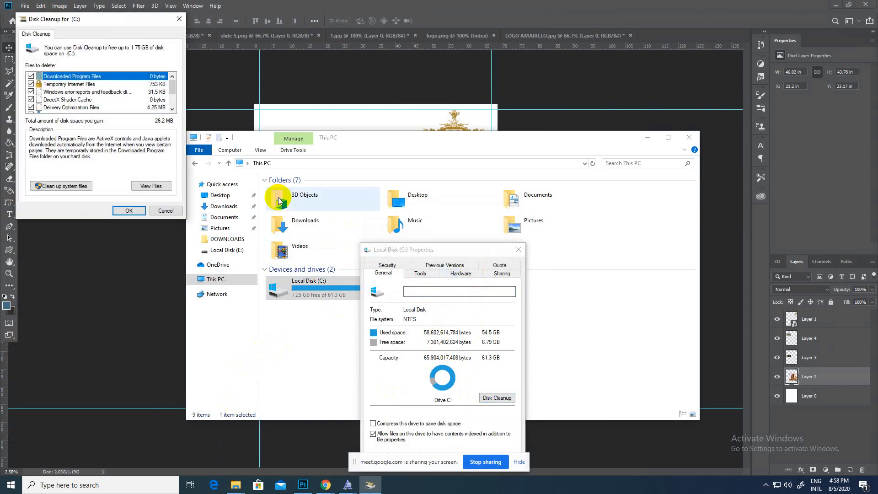
- Include Downloads in the cleanup of drive C: and permanently delete all the checked file categories
{"action": "scroll", "coordinate": [94, 101], "scroll_direction": "down", "scroll_amount": 2}
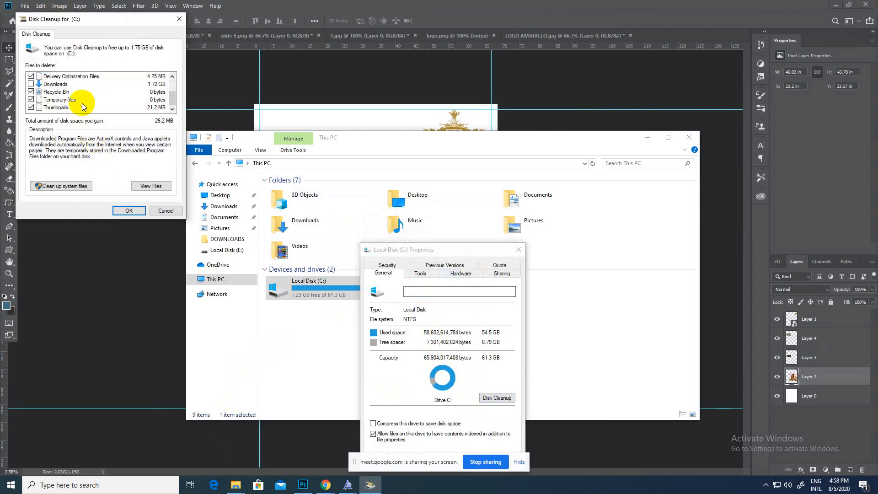
{"action": "left_click", "coordinate": [31, 84]}
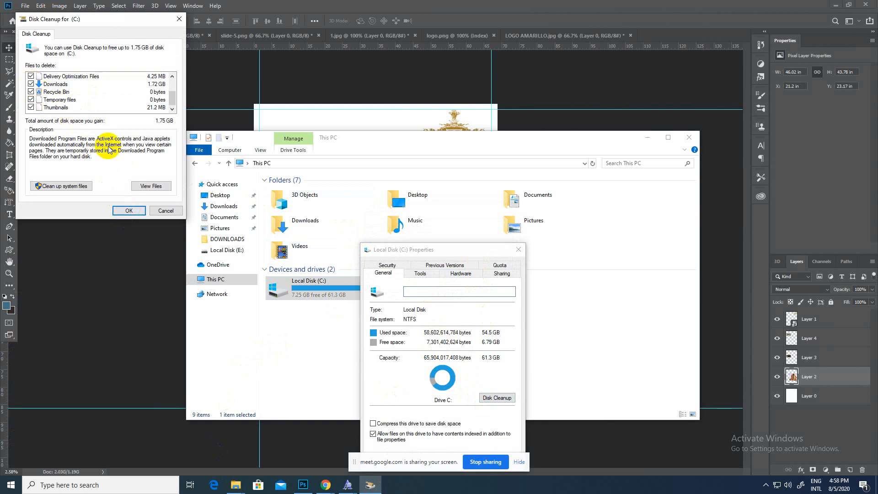
{"action": "left_click", "coordinate": [137, 211]}
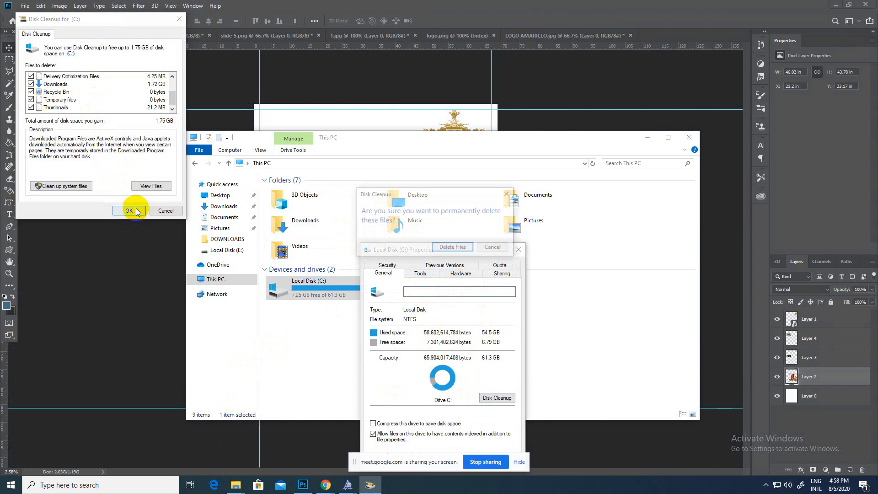
{"action": "left_click", "coordinate": [433, 248]}
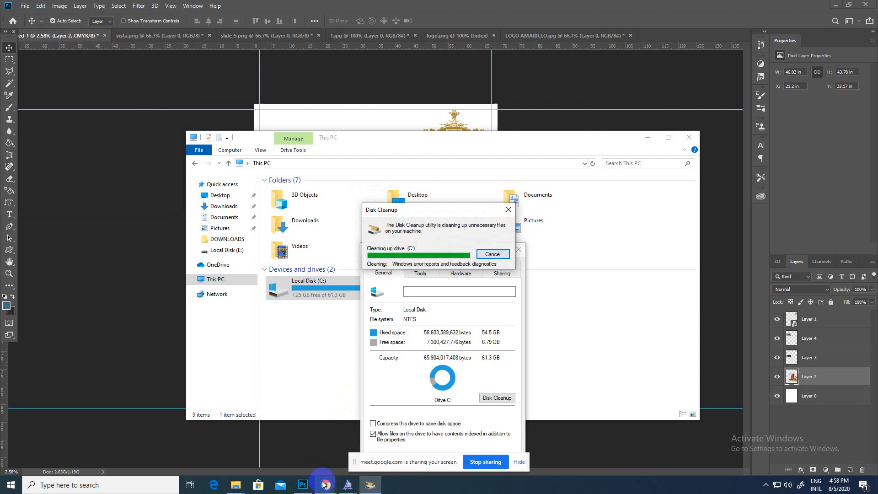
- Switch to the Google Meet call in Chrome and admit the participant waiting to join
{"action": "mouse_move", "coordinate": [325, 484]}
{"action": "left_click", "coordinate": [327, 402]}
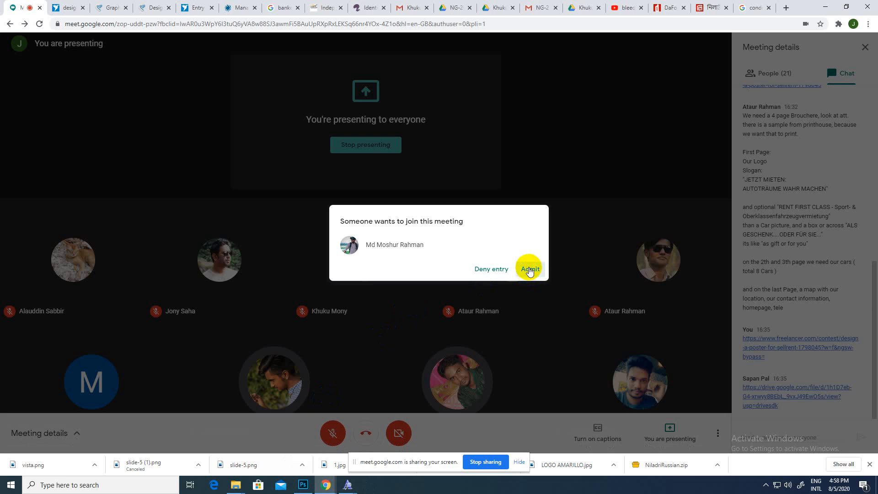
{"action": "left_click", "coordinate": [529, 270]}
- Check the free space on Local Disk (C:) in its properties window, and close that window
{"action": "mouse_move", "coordinate": [236, 484]}
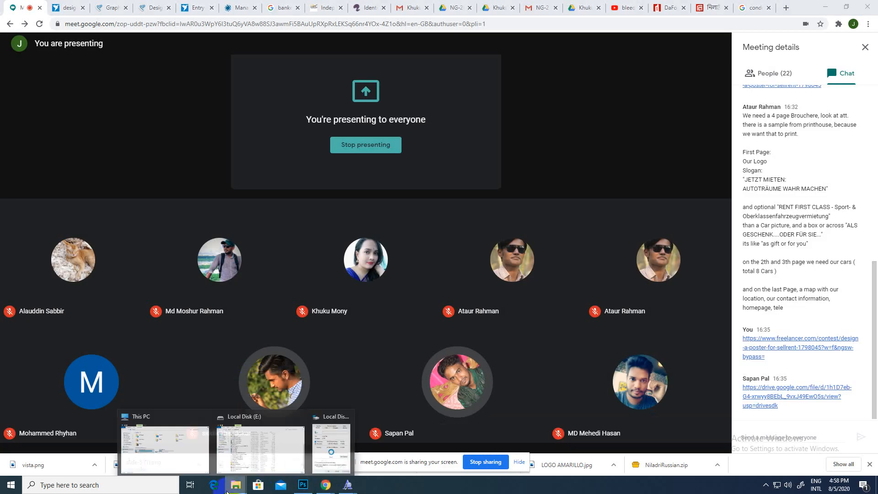
{"action": "left_click", "coordinate": [199, 458]}
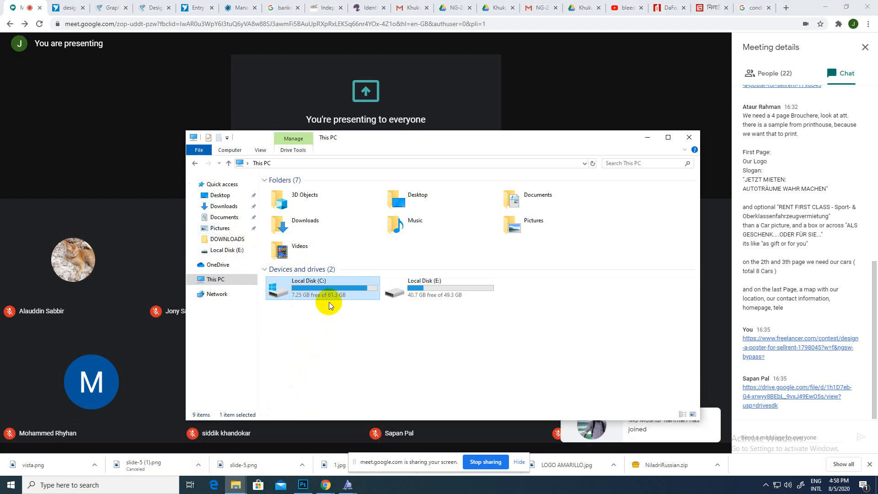
{"action": "left_click", "coordinate": [235, 485]}
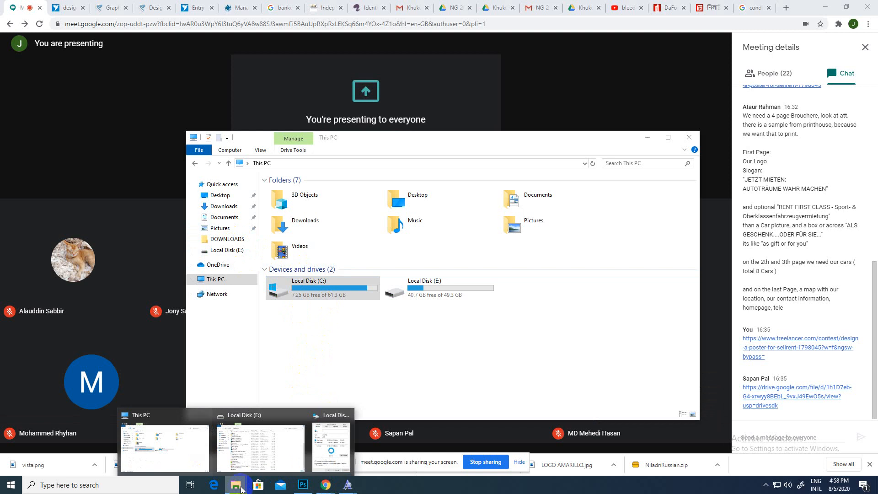
{"action": "left_click", "coordinate": [331, 446]}
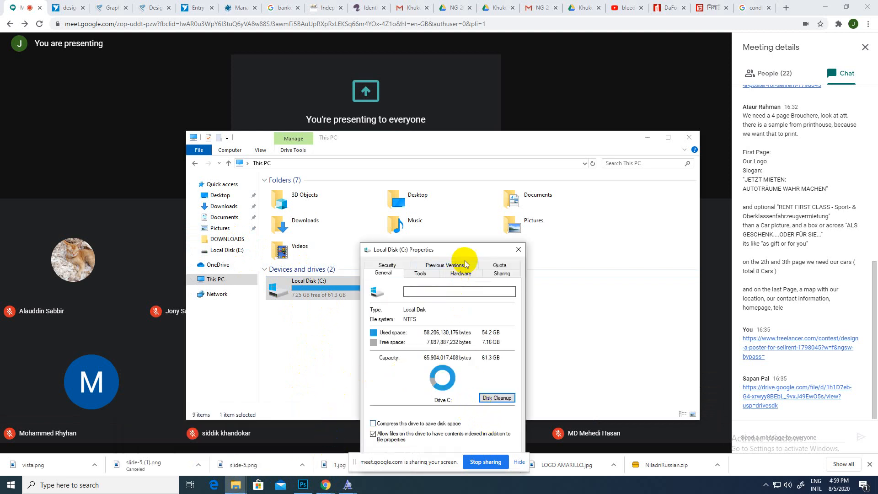
{"action": "left_click_drag", "start_coordinate": [470, 252], "coordinate": [456, 182]}
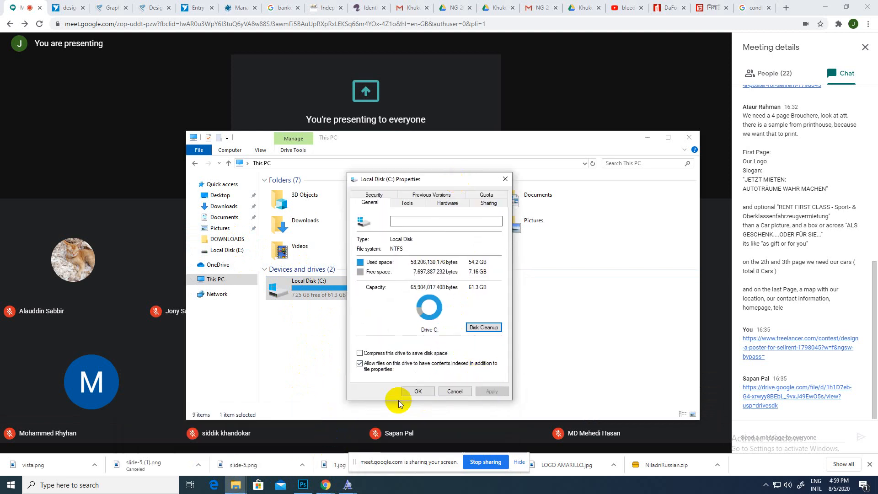
{"action": "left_click", "coordinate": [411, 392]}
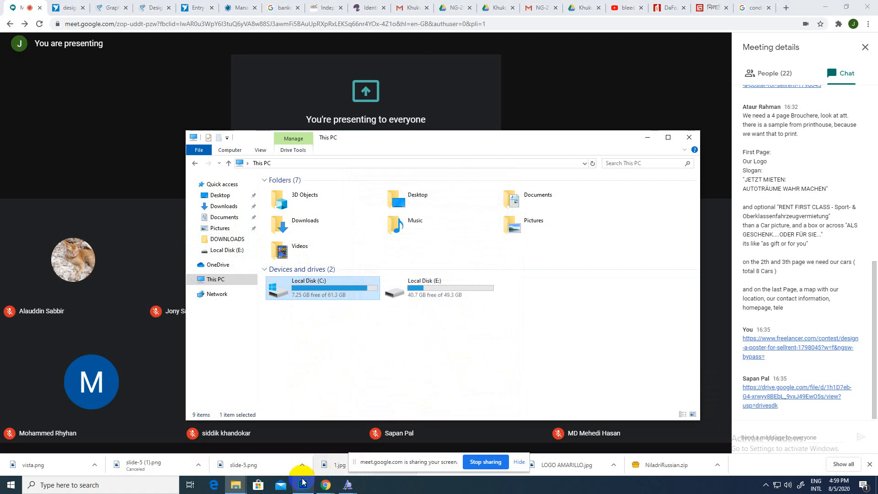
- Minimize the File Explorer, Chrome and Photoshop windows and check on the desktop whether the Recycle Bin can be emptied
{"action": "left_click", "coordinate": [235, 484]}
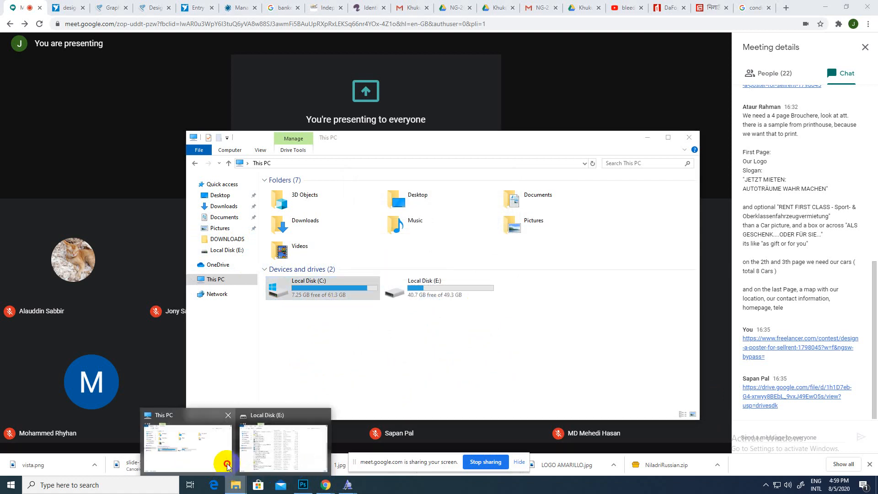
{"action": "left_click", "coordinate": [646, 137]}
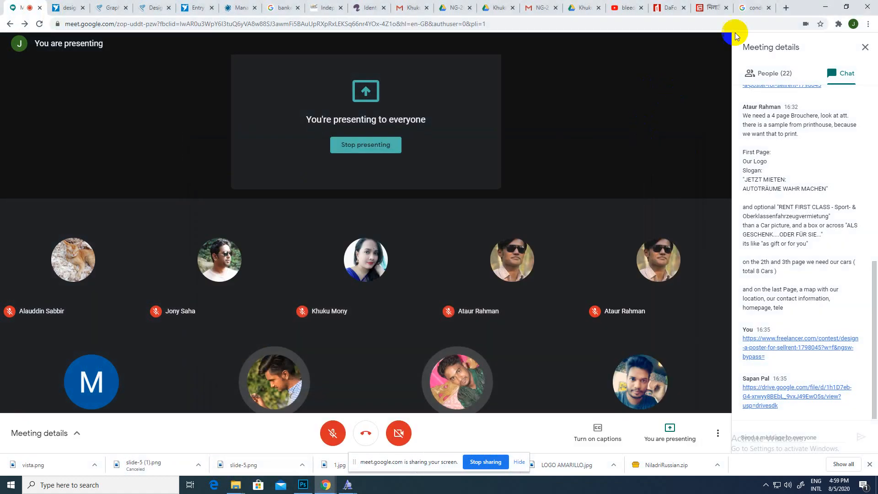
{"action": "left_click", "coordinate": [825, 7]}
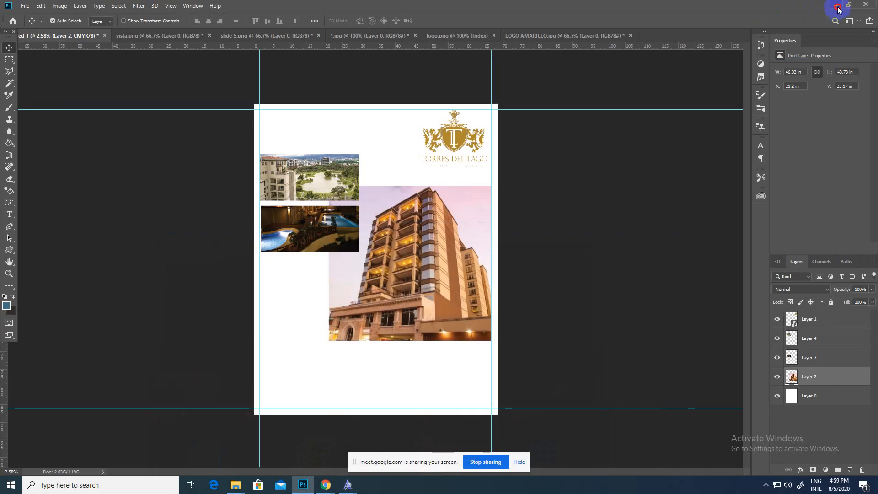
{"action": "left_click", "coordinate": [838, 6]}
{"action": "right_click", "coordinate": [17, 21]}
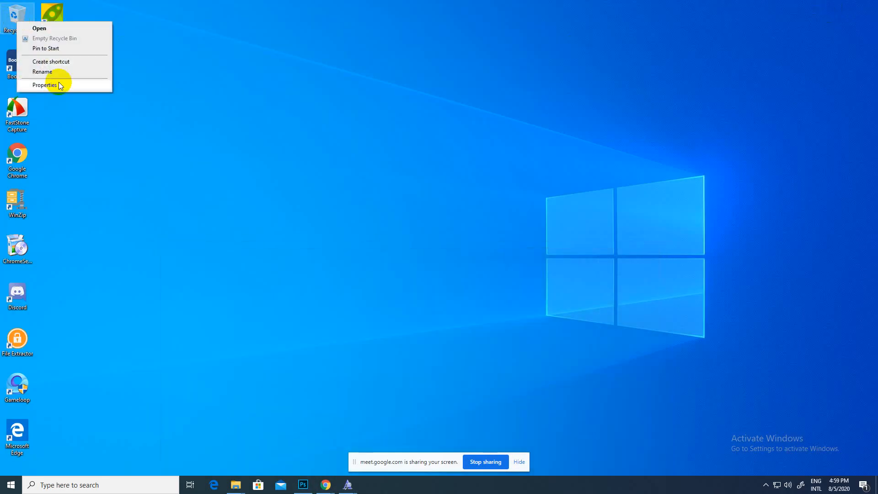
{"action": "left_click", "coordinate": [159, 54]}
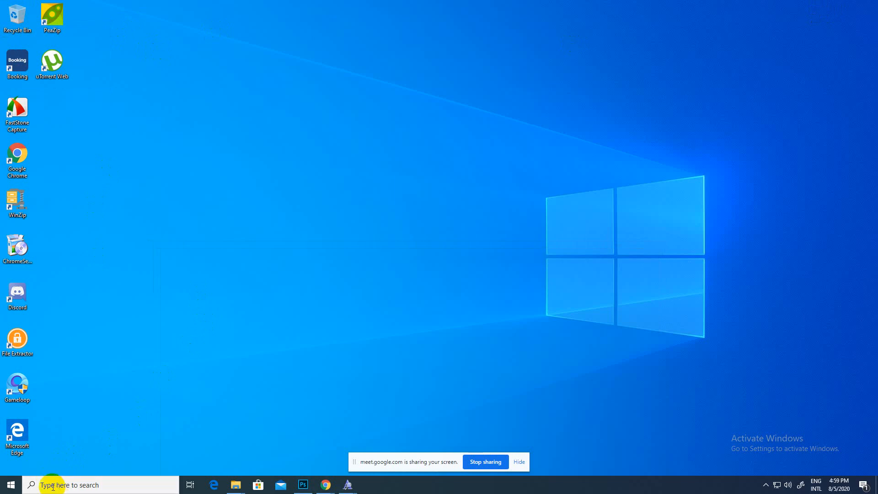
- Find the Run app through Windows search and use it to open the %temp% folder
{"action": "left_click", "coordinate": [18, 486]}
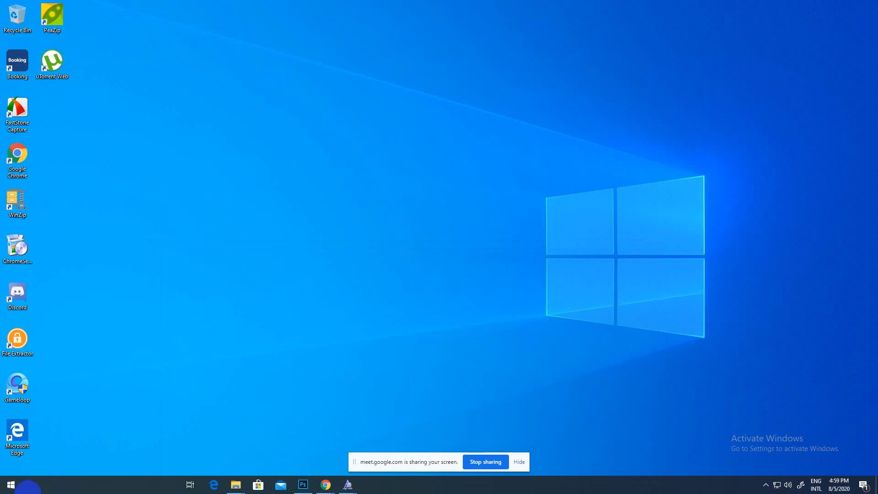
{"action": "left_click", "coordinate": [19, 488]}
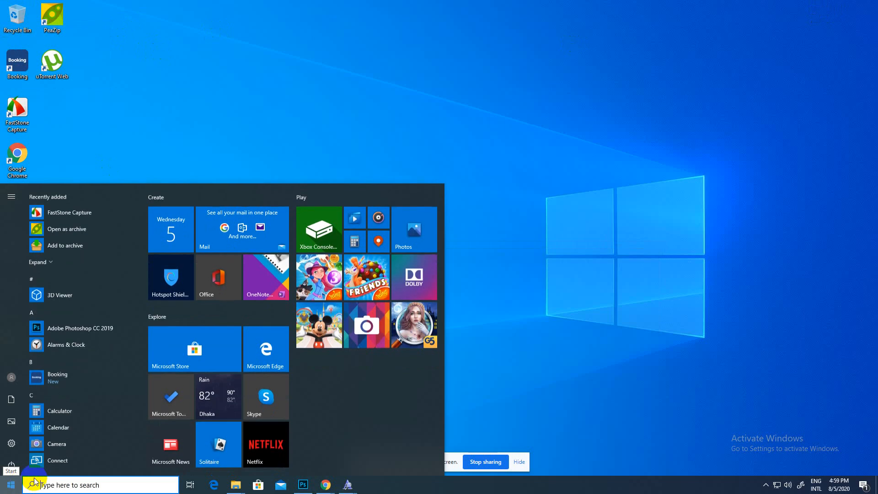
{"action": "left_click", "coordinate": [55, 487]}
{"action": "type", "text": "r"}
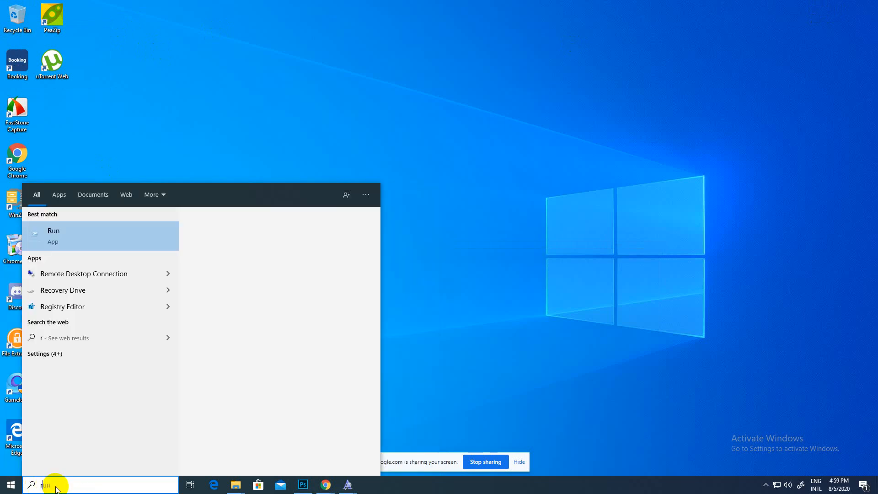
{"action": "left_click", "coordinate": [111, 238]}
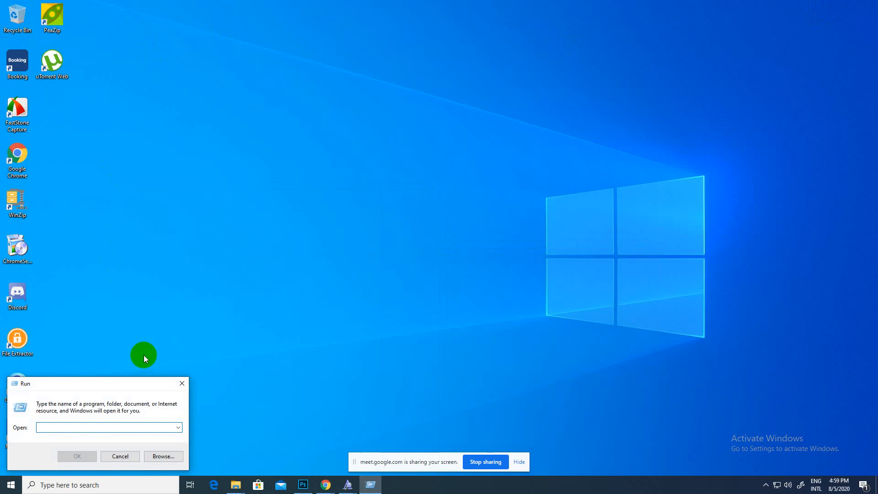
{"action": "type", "text": "%t"}
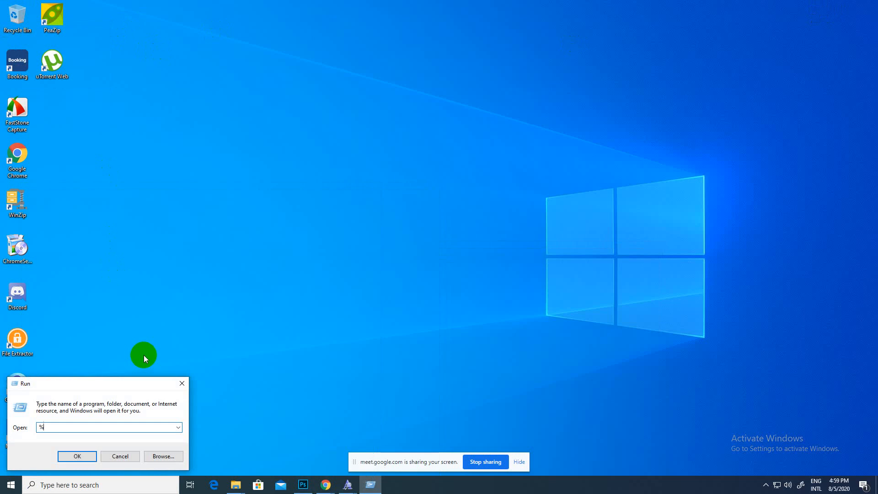
{"action": "type", "text": "emp%"}
{"action": "left_click", "coordinate": [80, 460]}
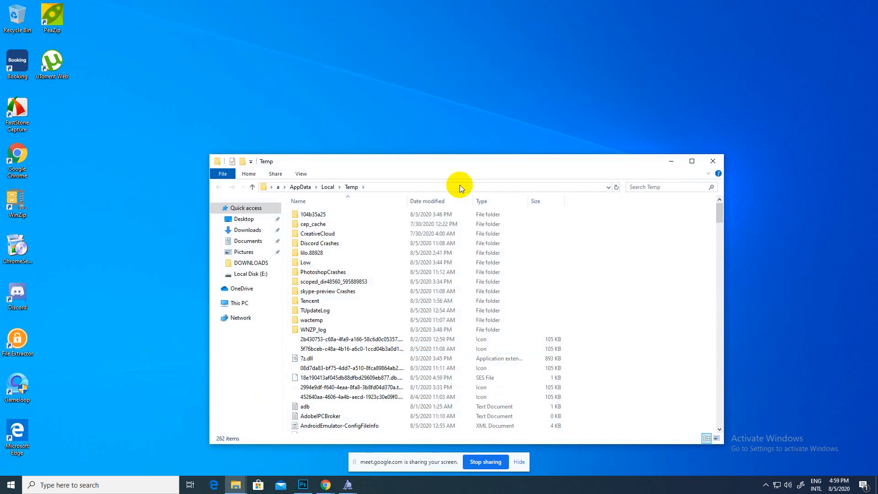
- Select all items in the Temp folder and delete them
{"action": "scroll", "coordinate": [363, 213], "scroll_direction": "down", "scroll_amount": 20}
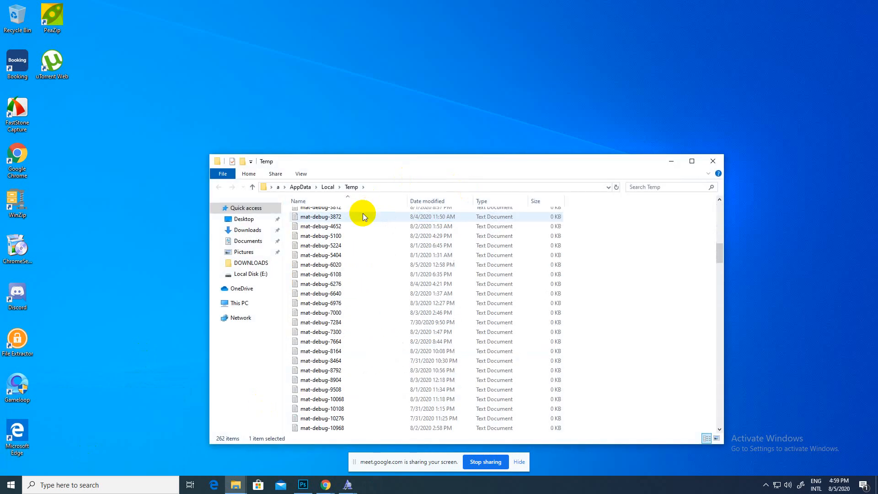
{"action": "left_click", "coordinate": [370, 330]}
{"action": "scroll", "coordinate": [372, 339], "scroll_direction": "down", "scroll_amount": 20}
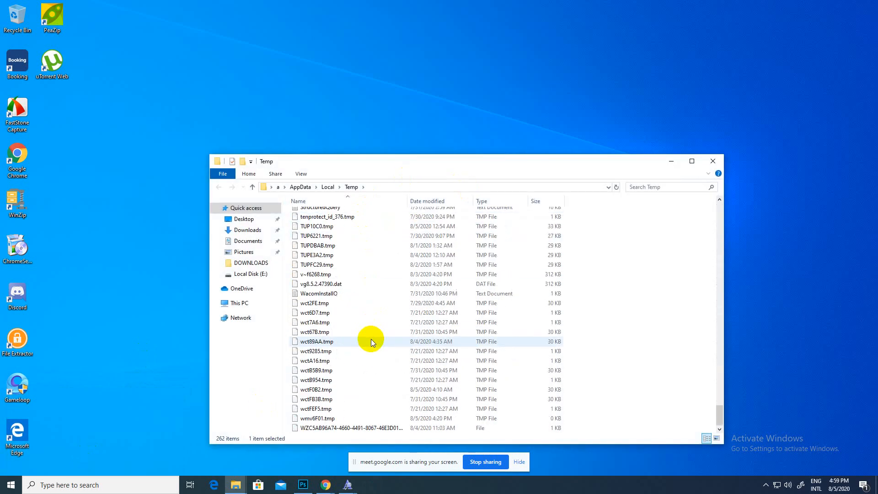
{"action": "key", "text": "ctrl+a"}
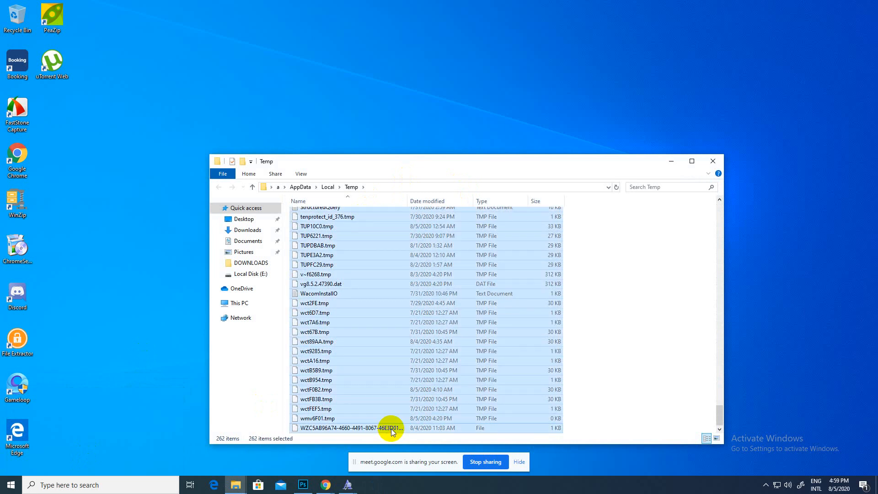
{"action": "right_click", "coordinate": [391, 429]}
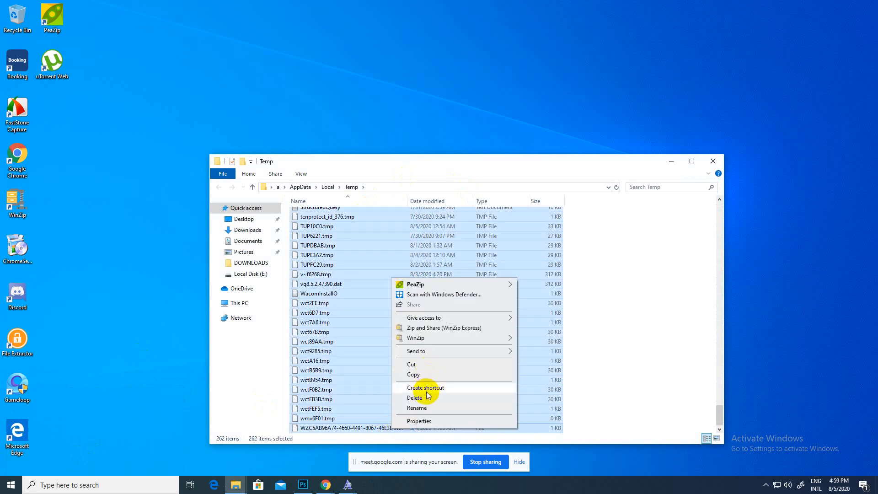
{"action": "left_click", "coordinate": [430, 401]}
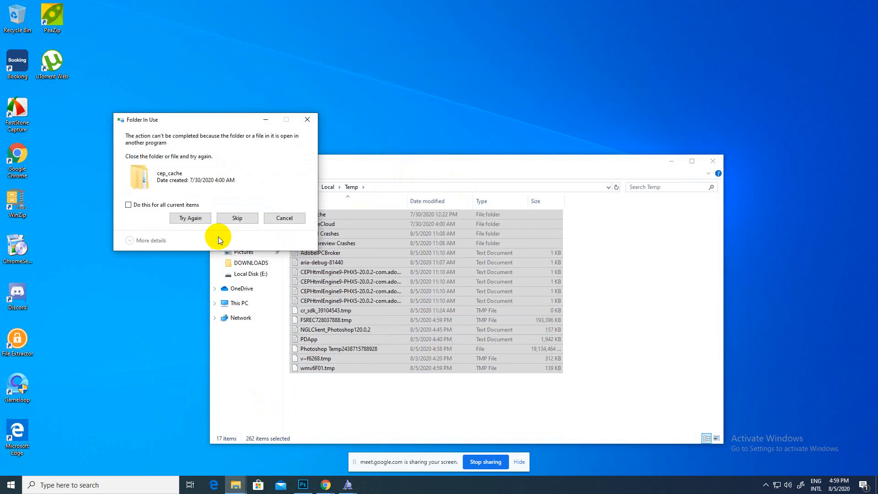
- Skip every file and folder that is in use by another program until the Temp folder deletion finishes
{"action": "left_click", "coordinate": [225, 221]}
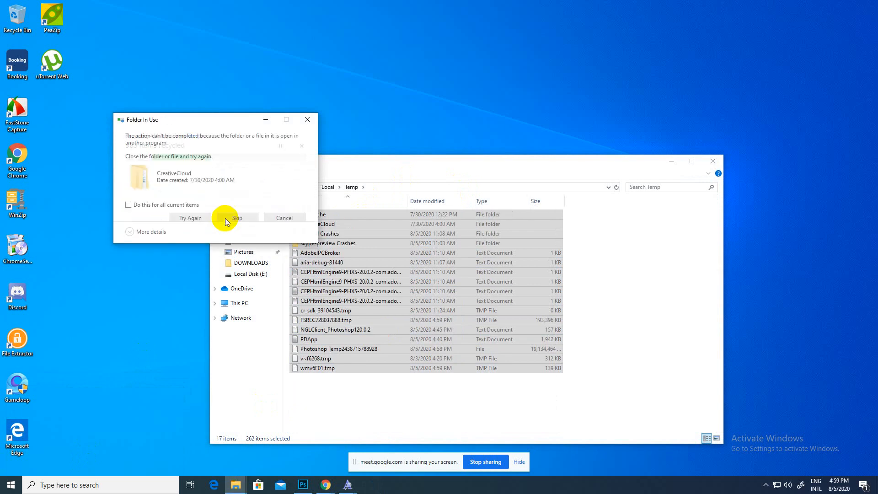
{"action": "left_click", "coordinate": [229, 219]}
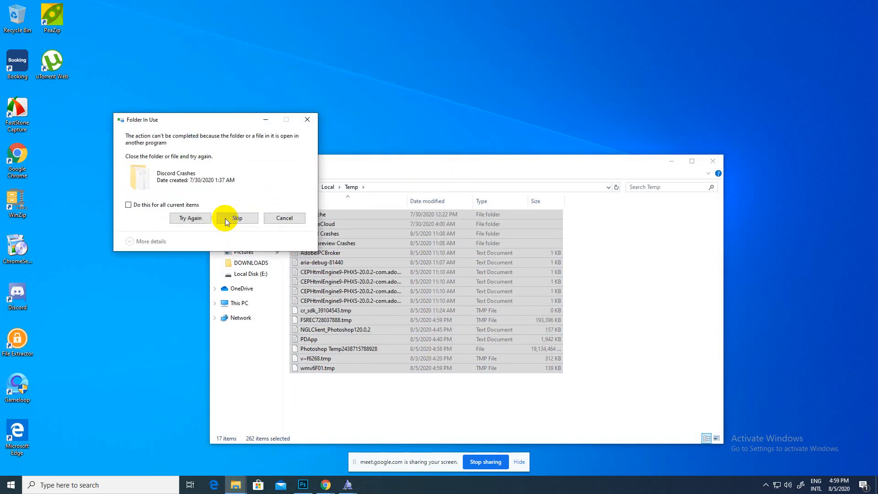
{"action": "left_click", "coordinate": [226, 220]}
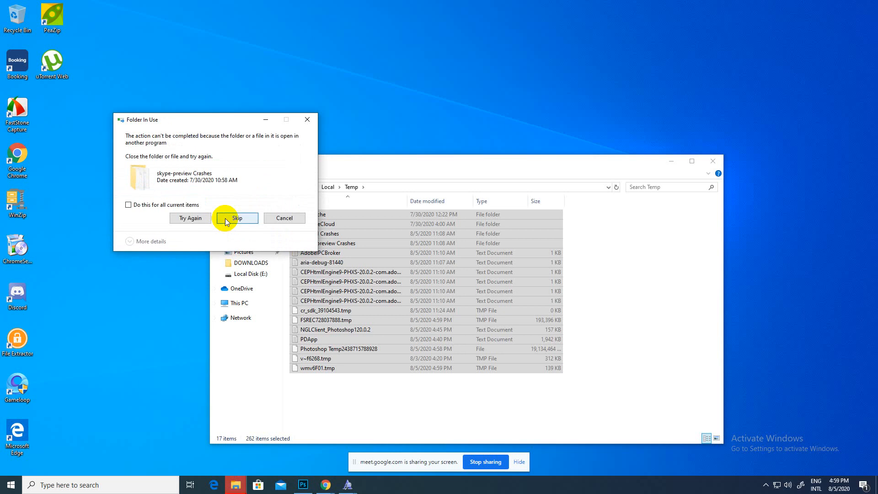
{"action": "left_click", "coordinate": [226, 221]}
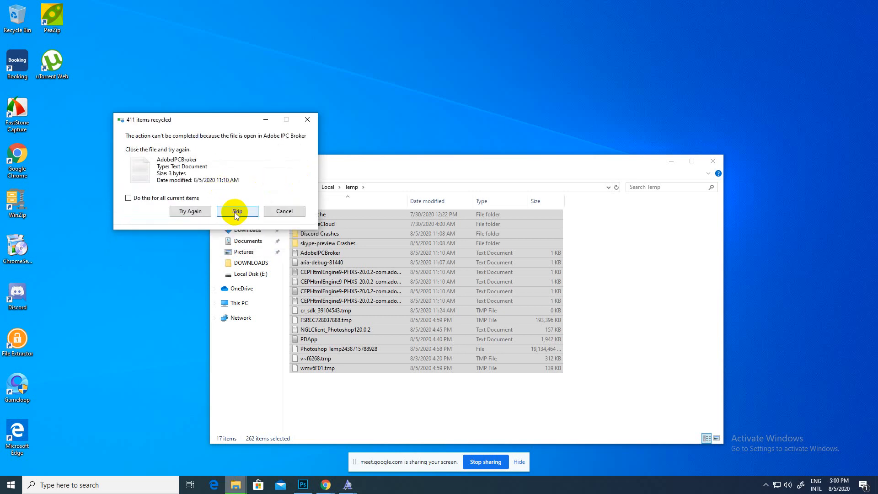
{"action": "left_click", "coordinate": [235, 212]}
{"action": "left_click", "coordinate": [242, 222]}
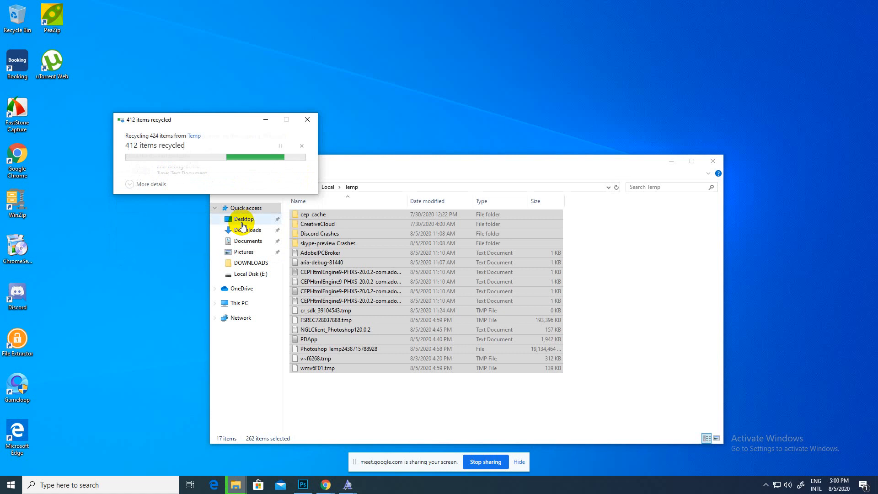
{"action": "left_click", "coordinate": [242, 222]}
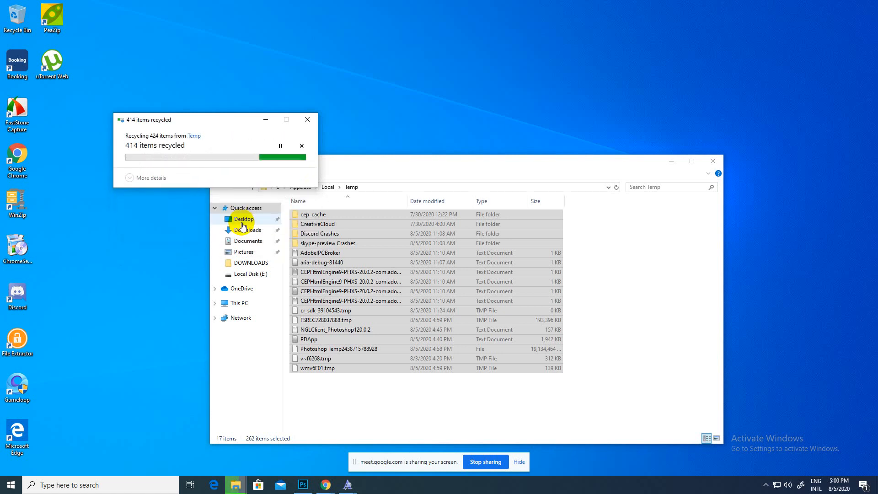
{"action": "left_click", "coordinate": [242, 222]}
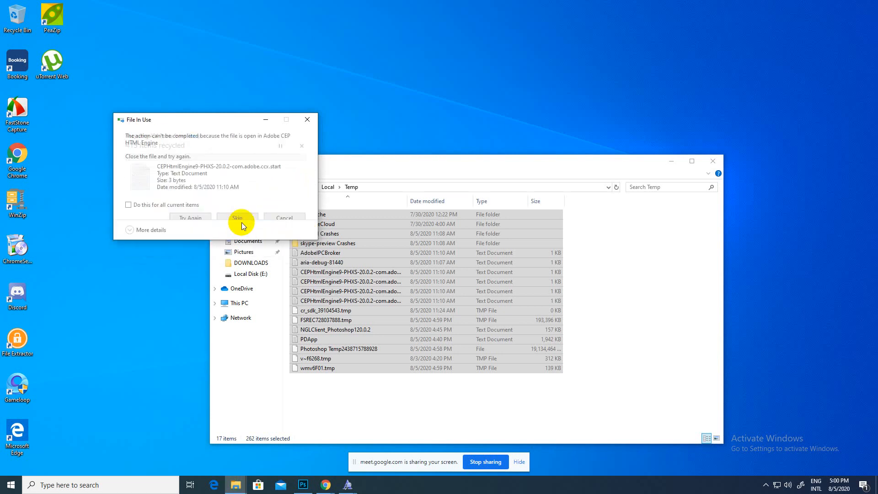
{"action": "left_click", "coordinate": [241, 222]}
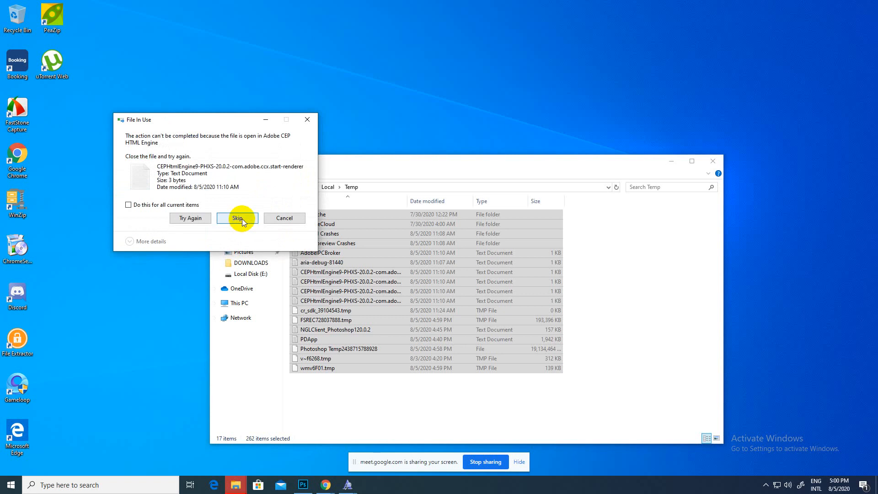
{"action": "left_click", "coordinate": [234, 218]}
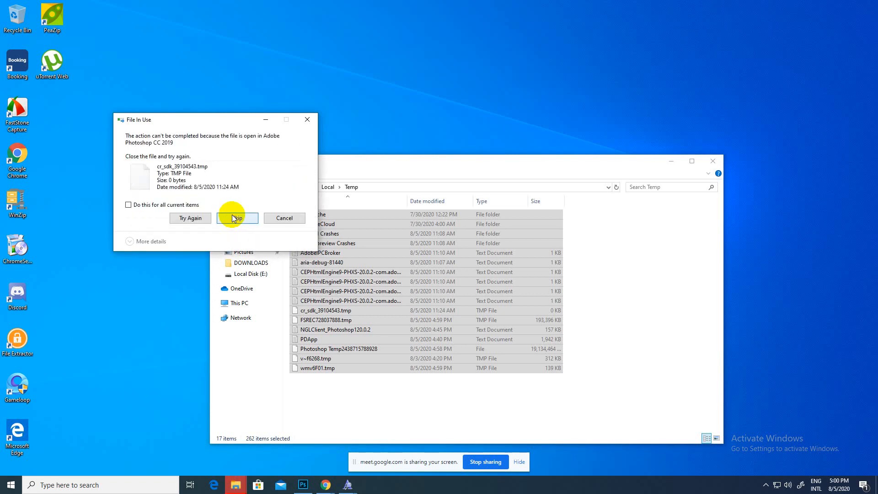
{"action": "left_click", "coordinate": [234, 218]}
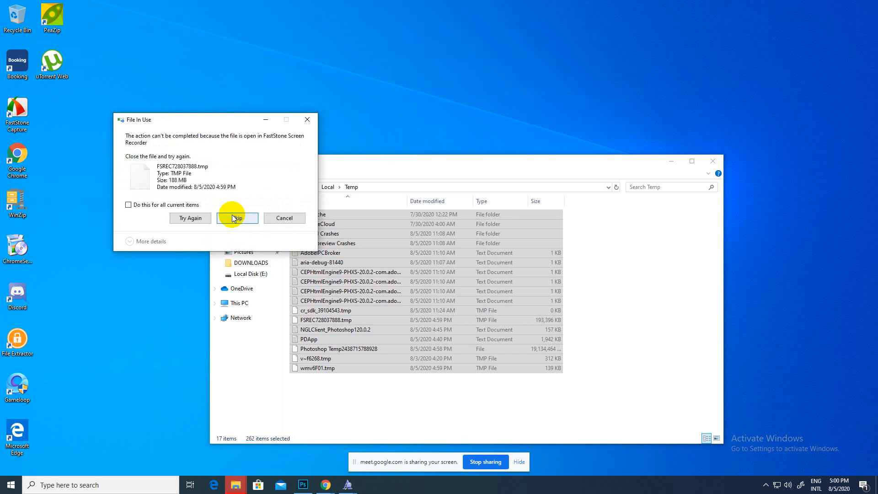
{"action": "left_click", "coordinate": [234, 218]}
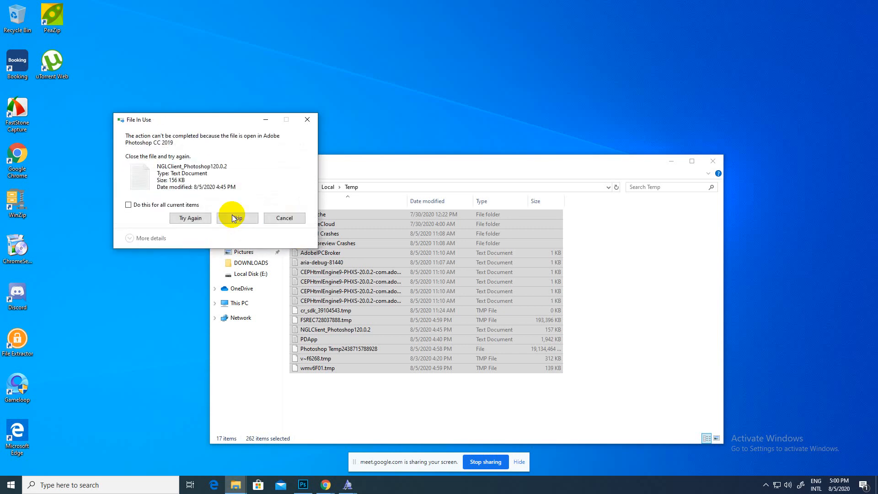
{"action": "left_click", "coordinate": [234, 218]}
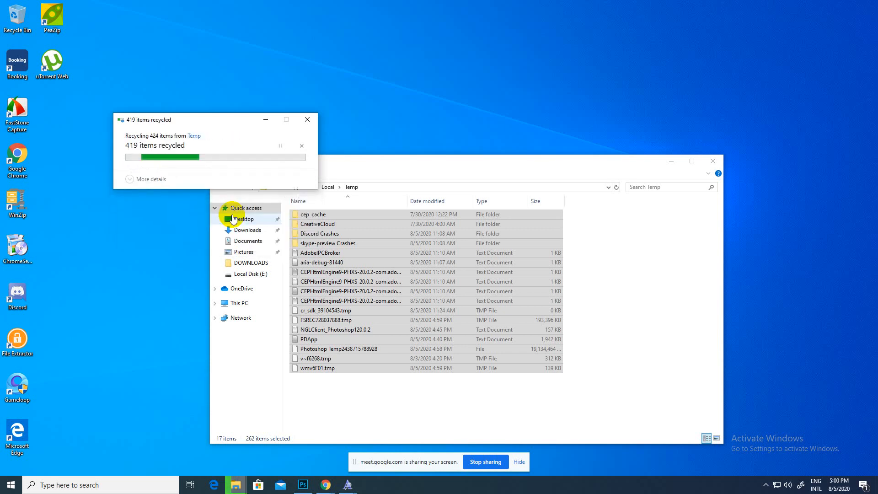
{"action": "left_click", "coordinate": [234, 219]}
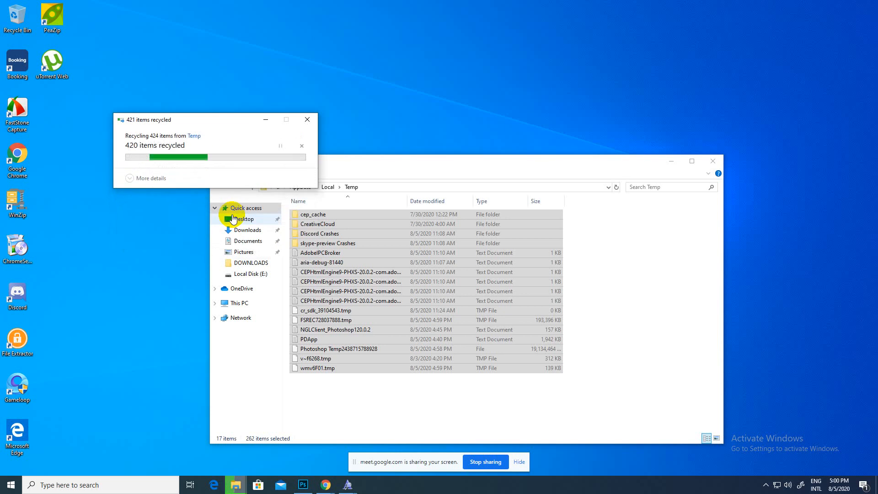
{"action": "left_click", "coordinate": [234, 218]}
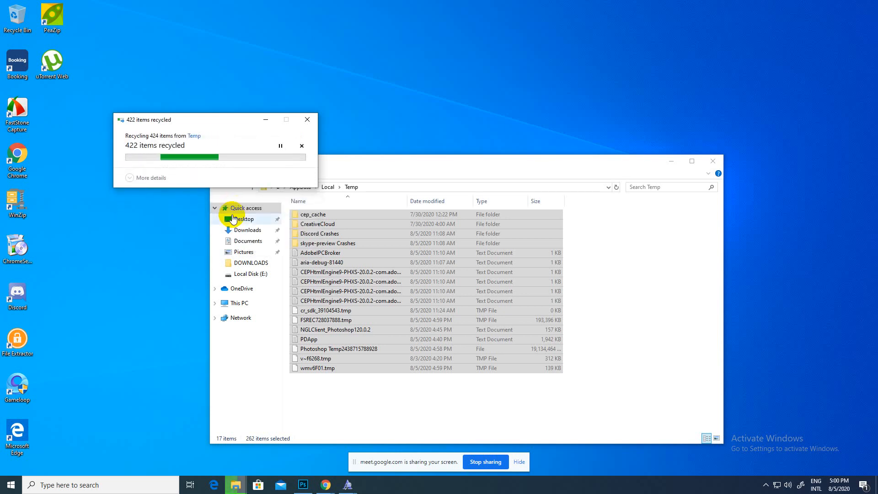
{"action": "left_click", "coordinate": [234, 218]}
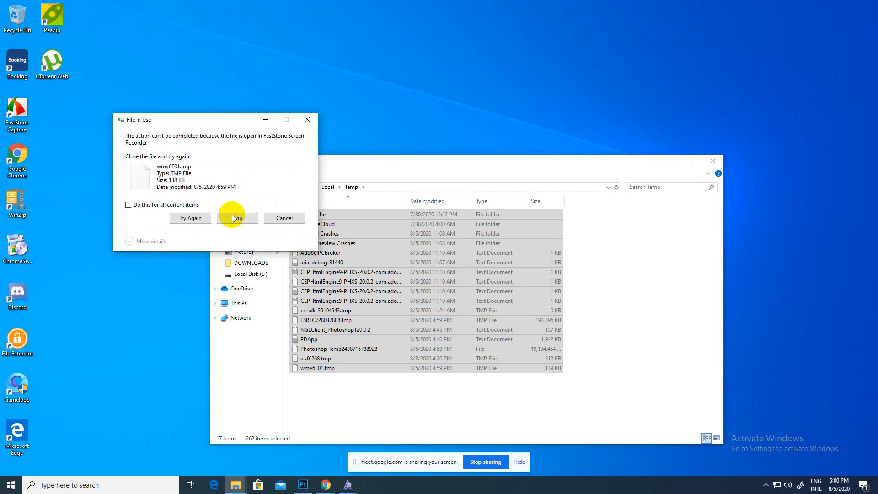
{"action": "left_click", "coordinate": [234, 218]}
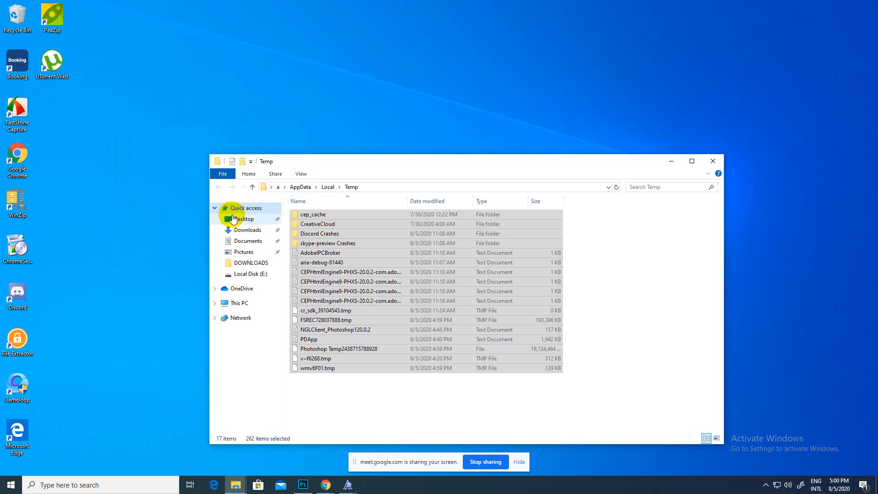
- Deselect the remaining Temp items, close the folder window and switch back to the poster in Photoshop
{"action": "left_click", "coordinate": [606, 281]}
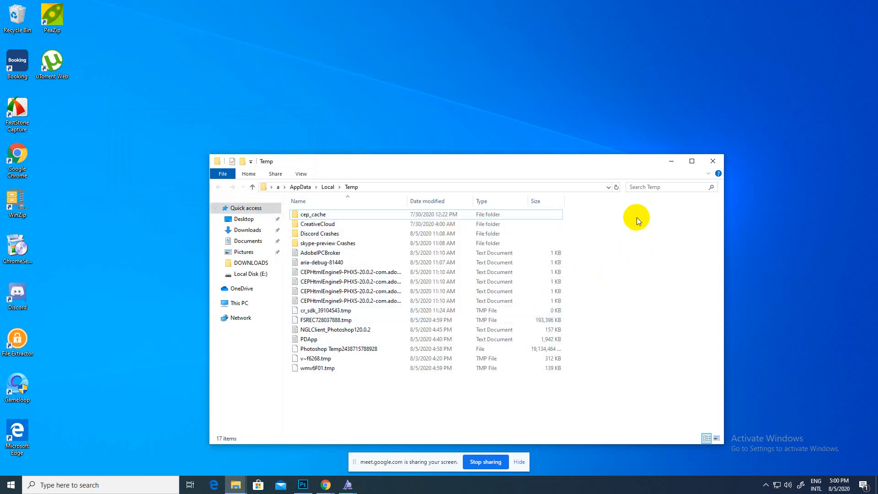
{"action": "left_click", "coordinate": [713, 161]}
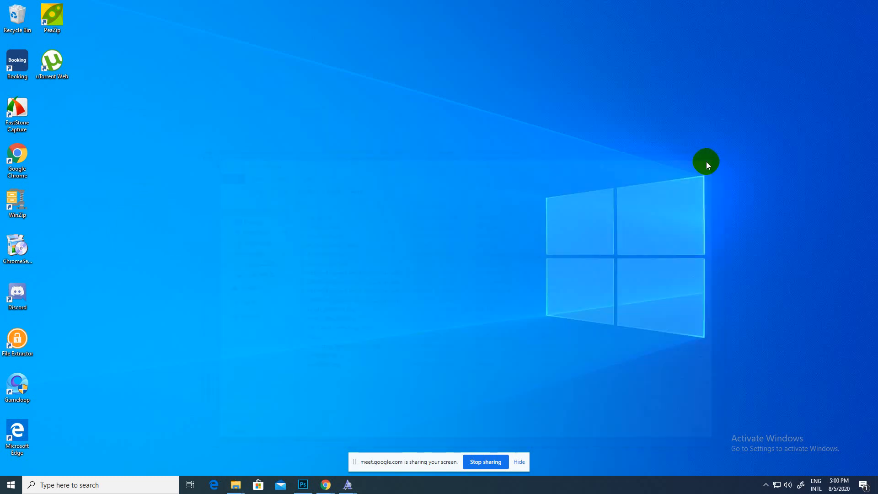
{"action": "left_click", "coordinate": [303, 484]}
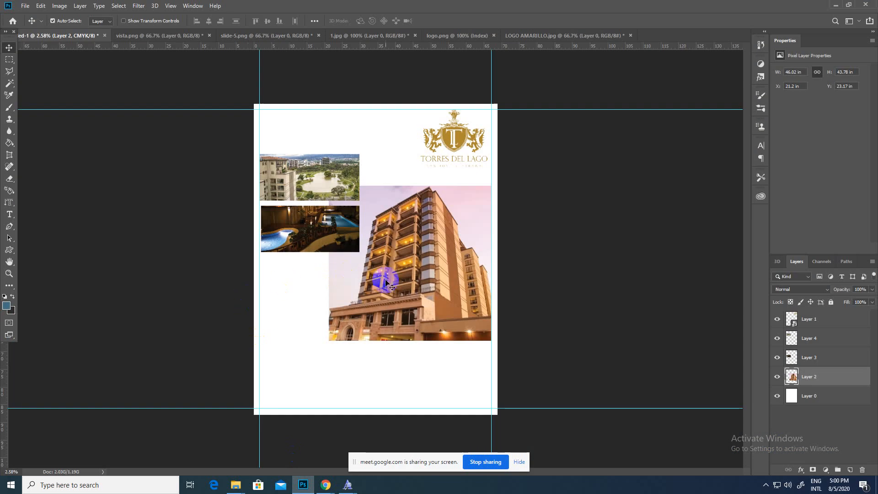
- Move the hotel photo down to the page's right edge and try to enlarge it to about 124%
{"action": "left_click_drag", "start_coordinate": [409, 287], "coordinate": [415, 297]}
{"action": "key", "text": "ctrl+t"}
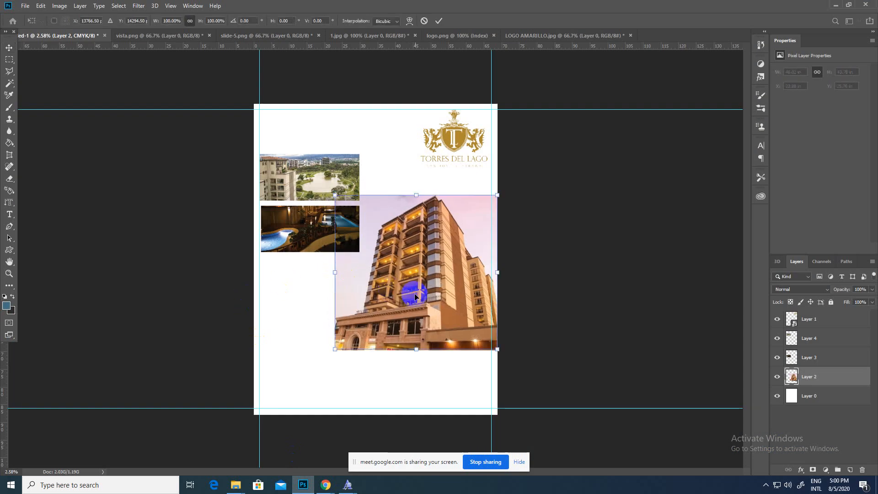
{"action": "left_click_drag", "start_coordinate": [335, 195], "coordinate": [296, 170]}
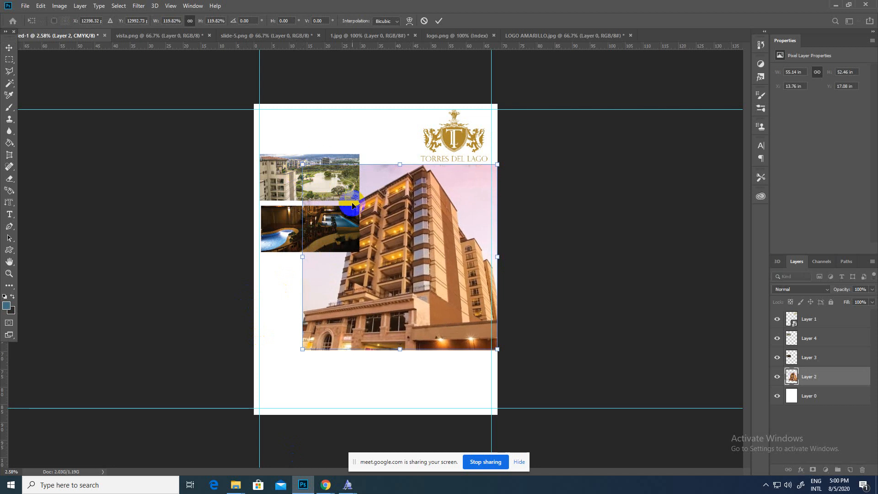
{"action": "left_click_drag", "start_coordinate": [431, 256], "coordinate": [461, 279]}
{"action": "left_click_drag", "start_coordinate": [334, 185], "coordinate": [327, 179]}
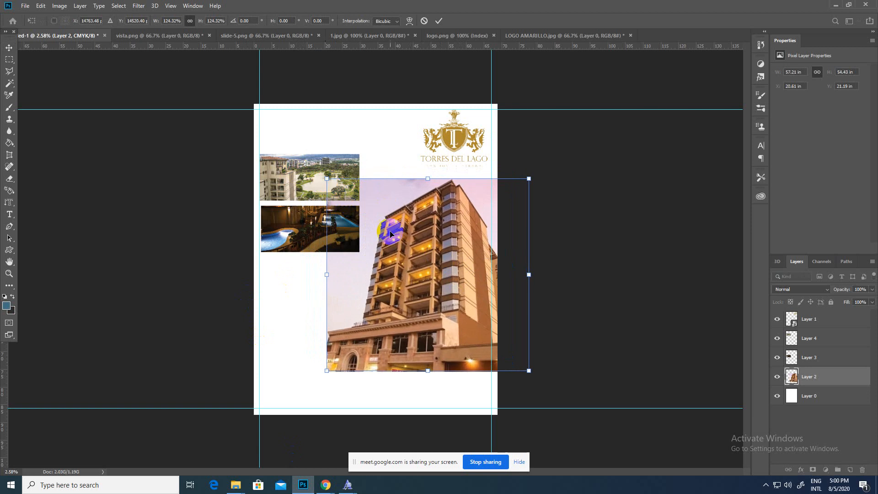
{"action": "left_click_drag", "start_coordinate": [419, 253], "coordinate": [420, 253]}
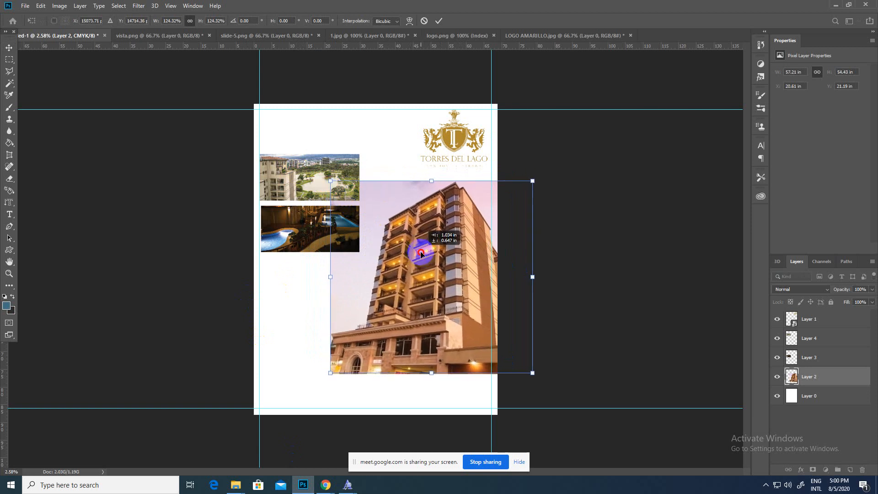
{"action": "left_click", "coordinate": [8, 49]}
{"action": "left_click", "coordinate": [427, 177]}
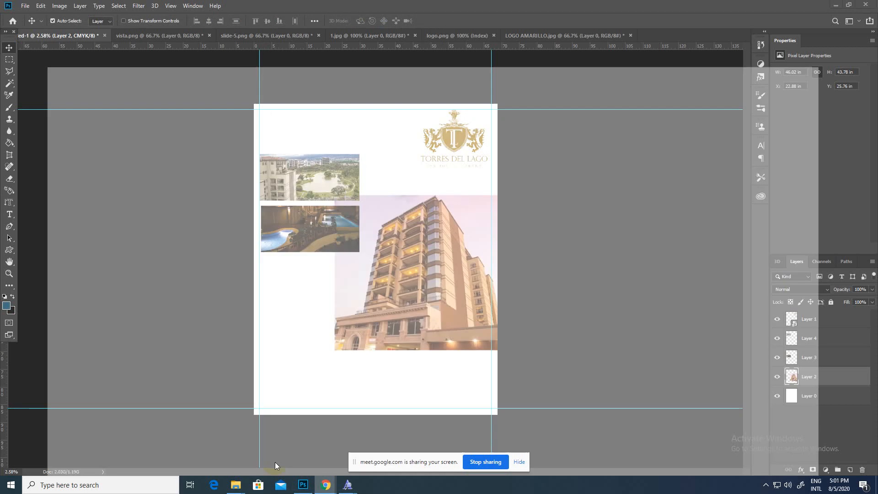
{"action": "left_click", "coordinate": [351, 416]}
{"action": "left_click", "coordinate": [334, 431]}
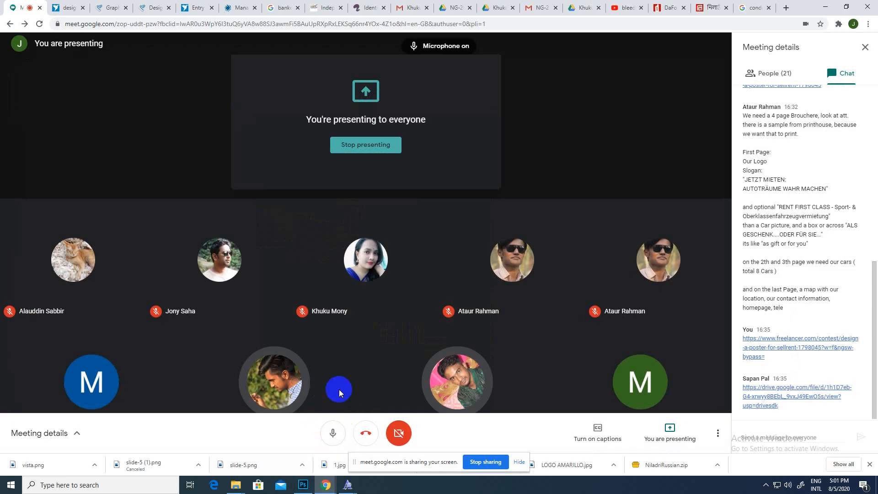
{"action": "left_click", "coordinate": [302, 485]}
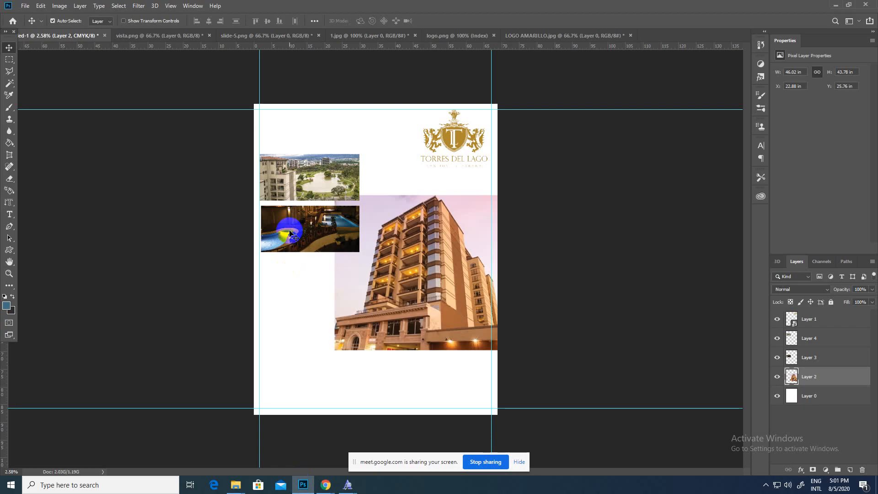
- Try to convert the hotel photo's layer, Layer 2, to a smart object
{"action": "right_click", "coordinate": [818, 379]}
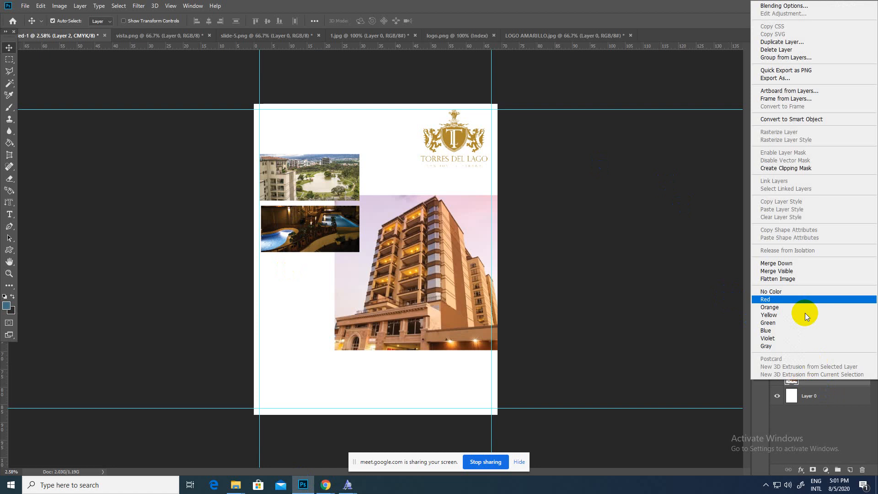
{"action": "left_click", "coordinate": [783, 119]}
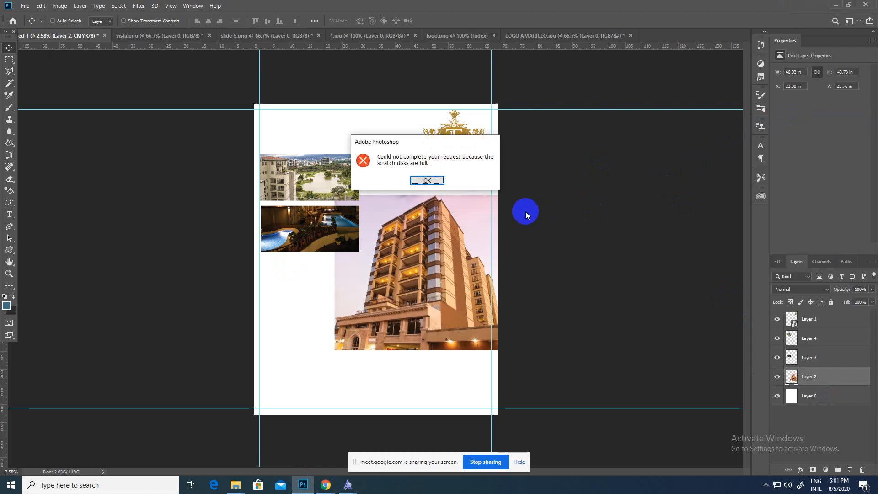
{"action": "left_click", "coordinate": [429, 179]}
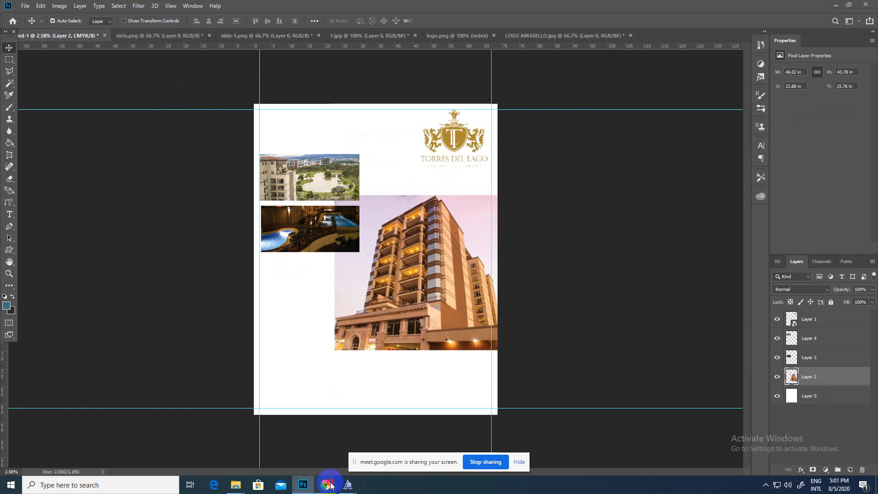
{"action": "mouse_move", "coordinate": [326, 485]}
{"action": "left_click", "coordinate": [290, 445]}
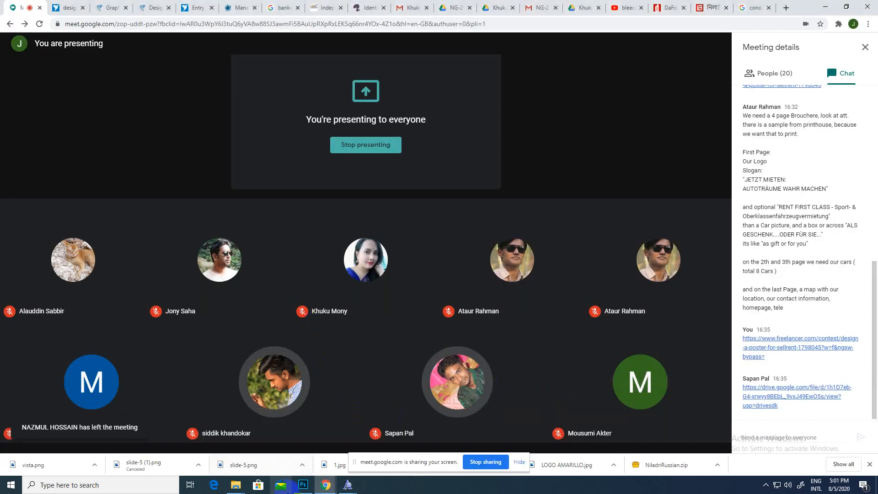
{"action": "left_click", "coordinate": [295, 487]}
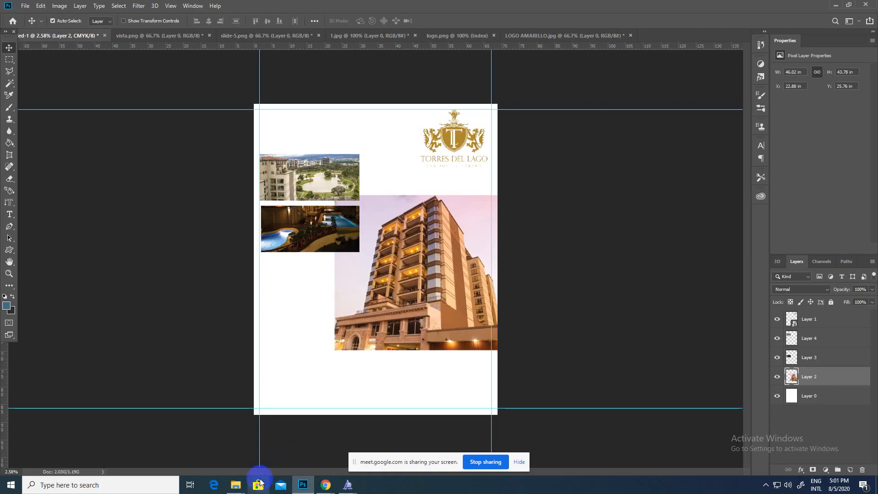
- Check the free space on the local disks in File Explorer's This PC window and return to the poster
{"action": "mouse_move", "coordinate": [236, 485]}
{"action": "left_click", "coordinate": [202, 464]}
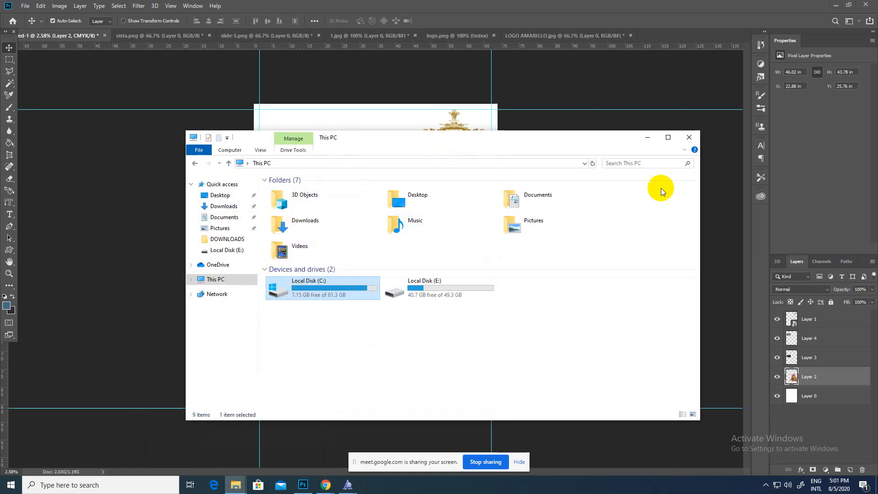
{"action": "left_click", "coordinate": [647, 138]}
- Move the hotel photo left until its right edge meets the right vertical guide
{"action": "left_click", "coordinate": [440, 270]}
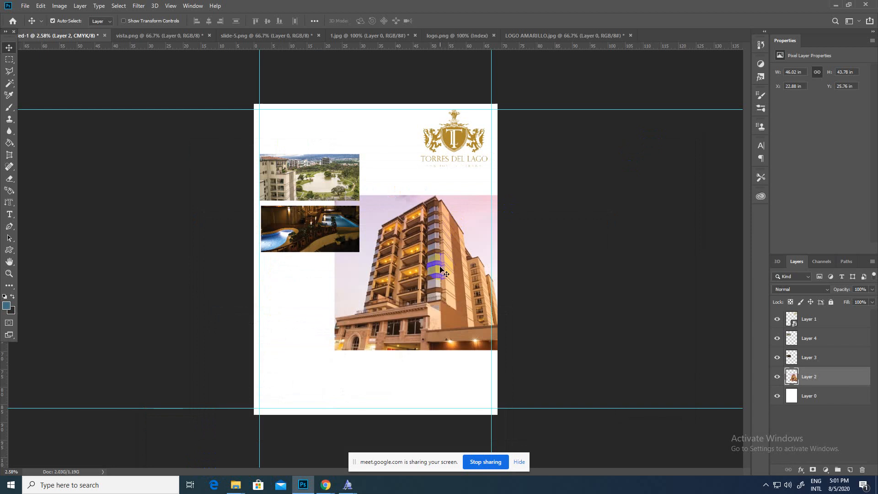
{"action": "left_click_drag", "start_coordinate": [440, 270], "coordinate": [434, 270]}
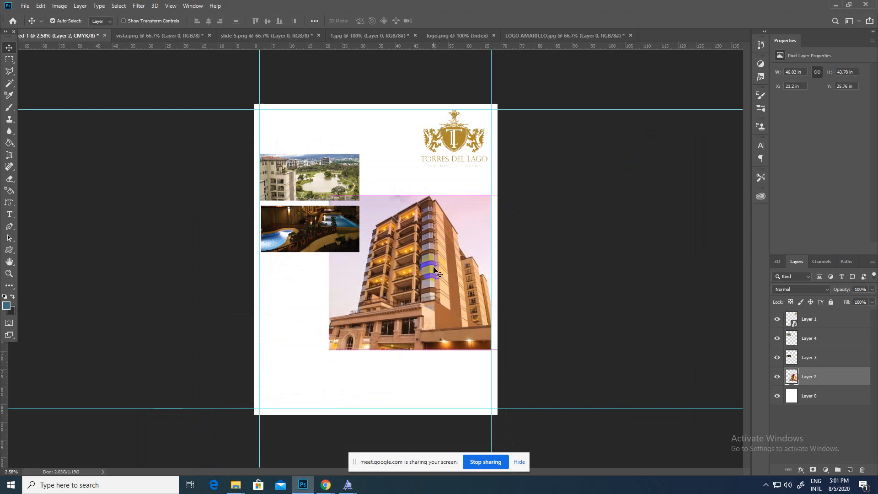
- Bring up the This PC window again to recheck drive C:'s free space, and minimize it
{"action": "mouse_move", "coordinate": [236, 484]}
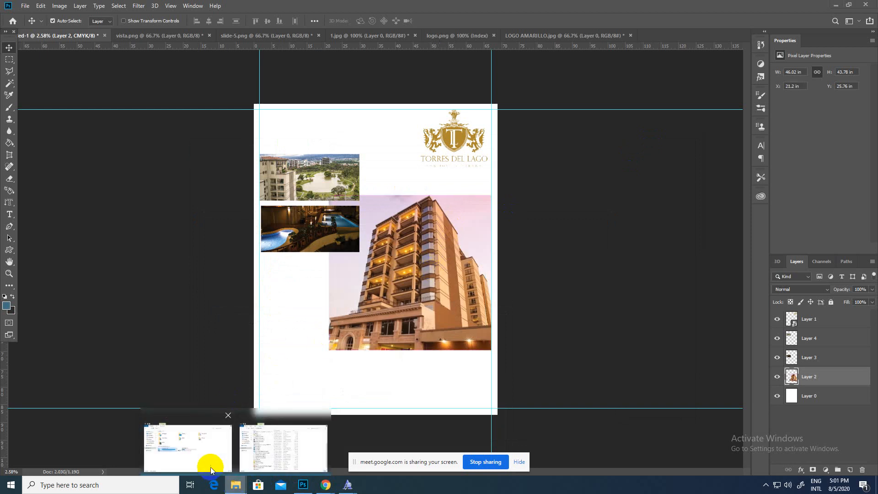
{"action": "left_click", "coordinate": [210, 470]}
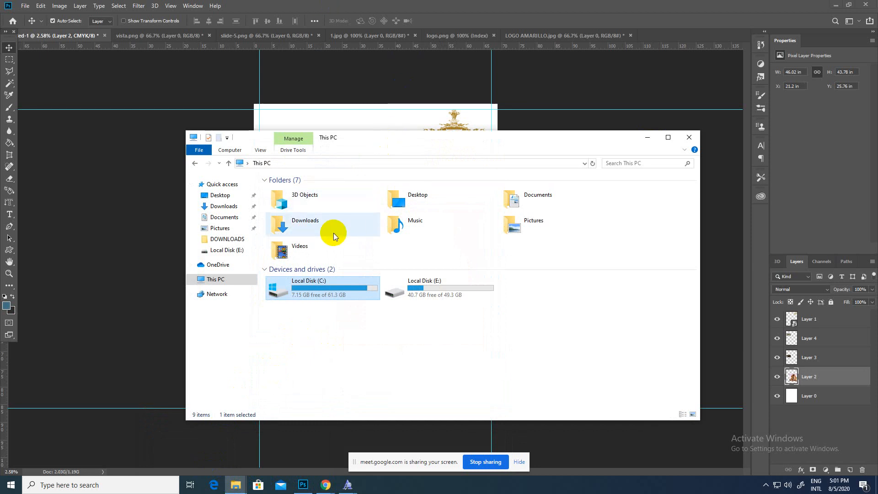
{"action": "left_click", "coordinate": [647, 137]}
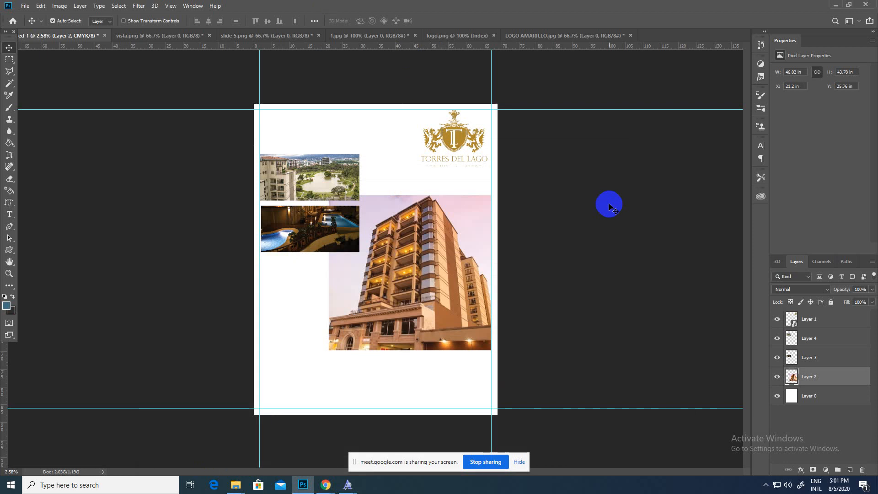
- Review the poster's dimensions and resolution in the Image Size dialog and close it without changes
{"action": "left_click", "coordinate": [59, 6]}
{"action": "mouse_move", "coordinate": [84, 91]}
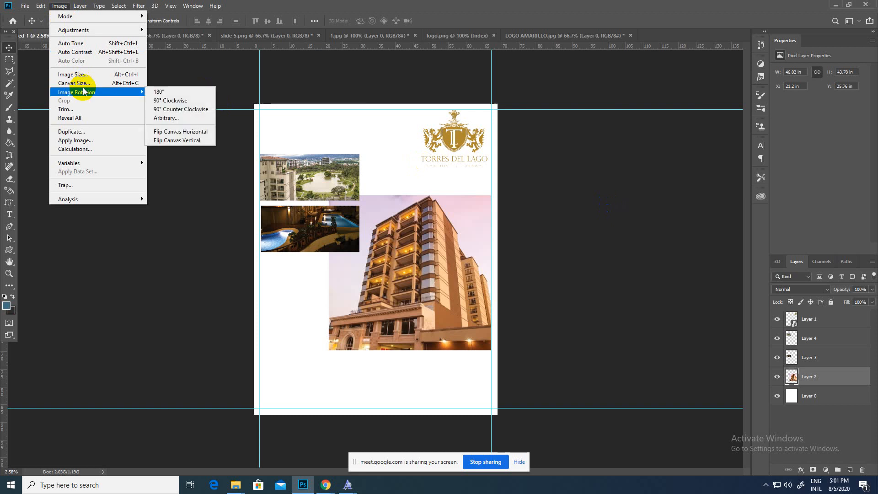
{"action": "left_click", "coordinate": [73, 74]}
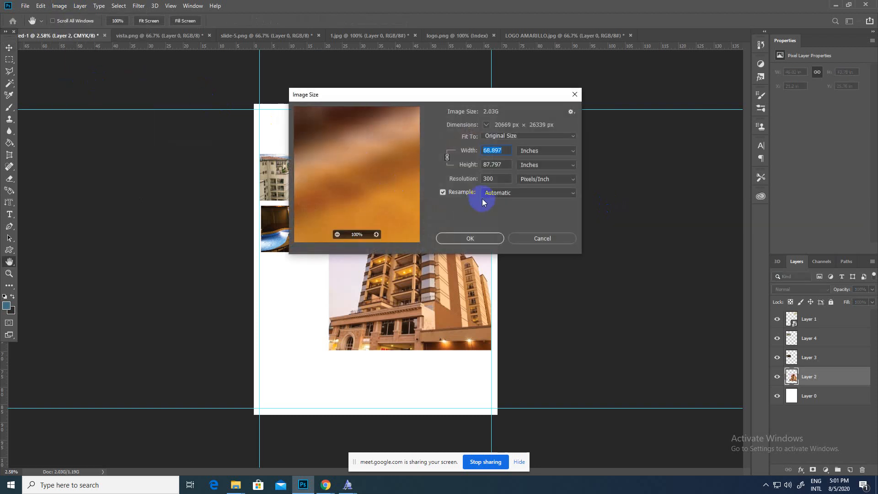
{"action": "left_click", "coordinate": [494, 178]}
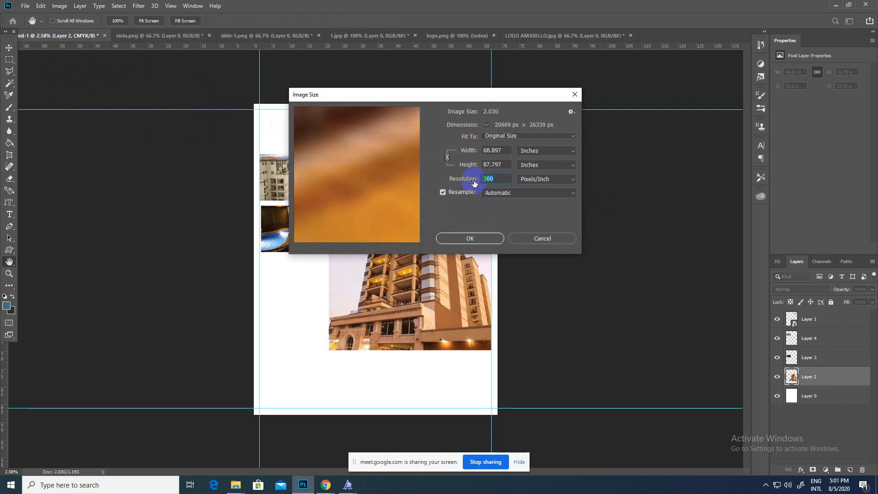
{"action": "left_click", "coordinate": [574, 94]}
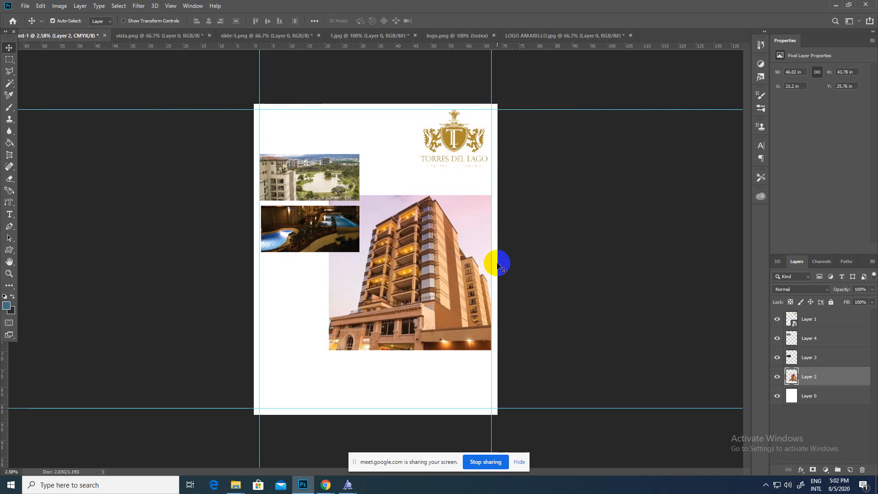
{"action": "mouse_move", "coordinate": [326, 485]}
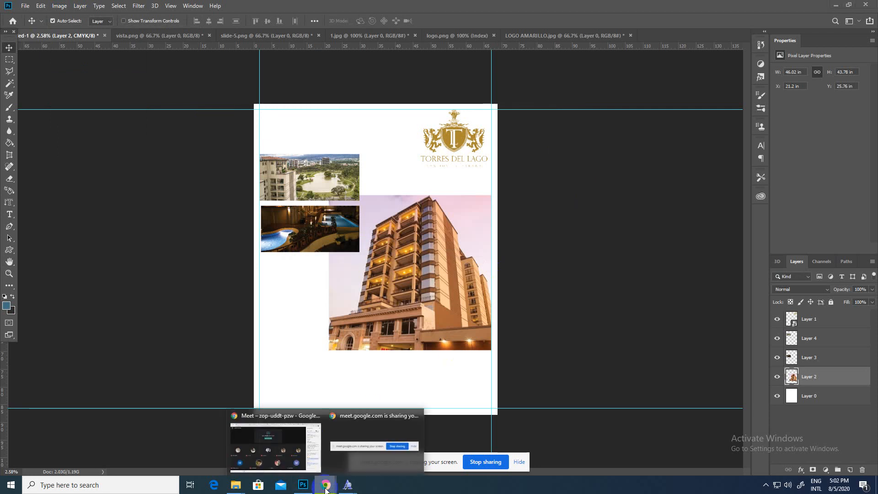
{"action": "left_click", "coordinate": [298, 465]}
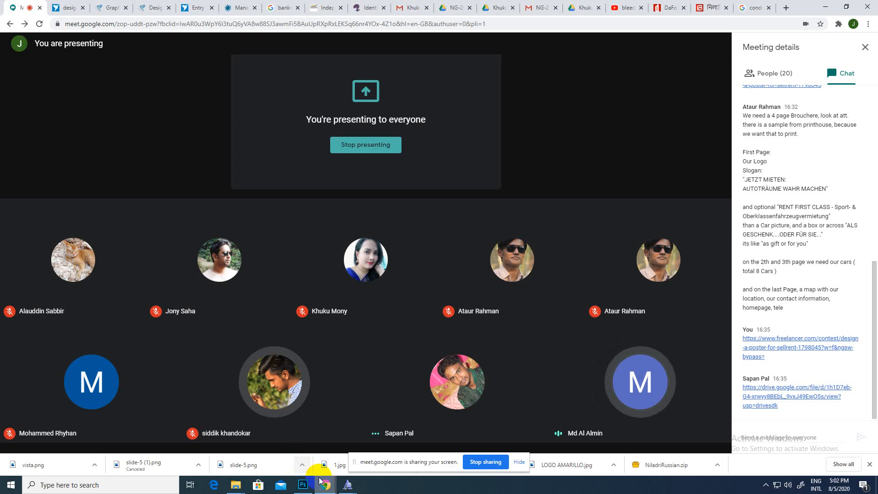
{"action": "left_click", "coordinate": [303, 485]}
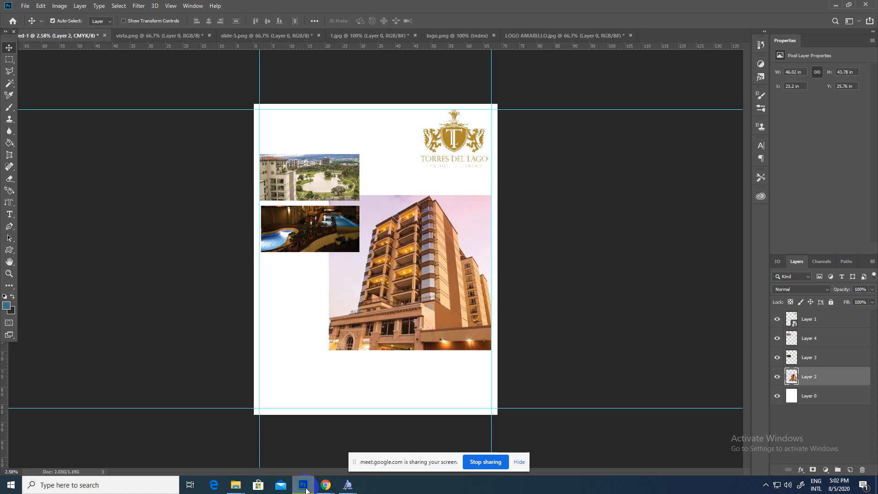
{"action": "left_click", "coordinate": [293, 451]}
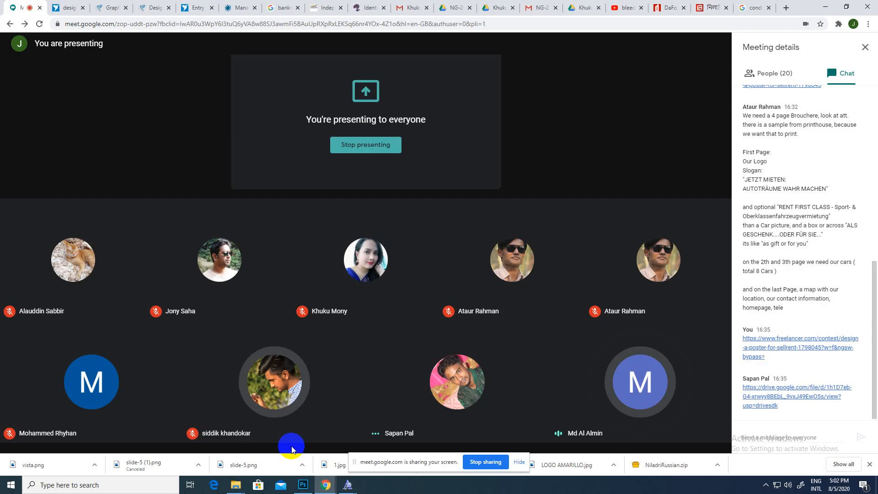
{"action": "left_click", "coordinate": [304, 486]}
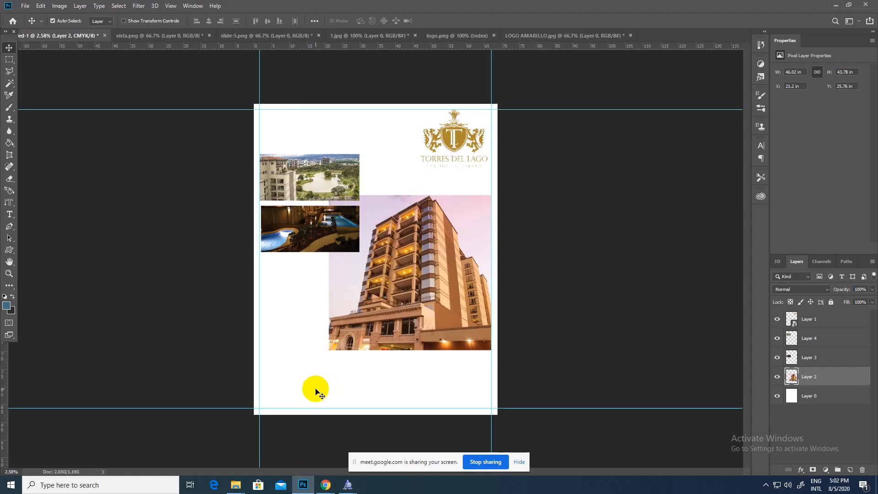
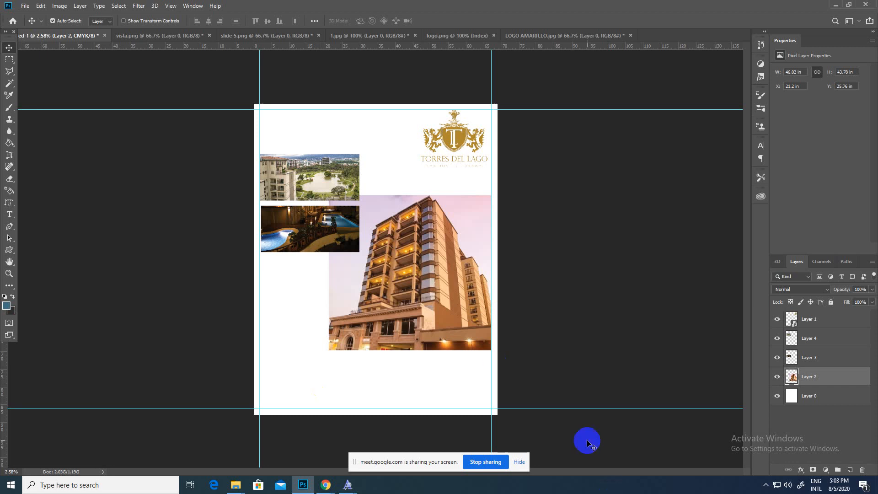
- Try a poster width of 24 inches in the Image Size dialog, then close it without applying the resize
{"action": "left_click", "coordinate": [60, 5]}
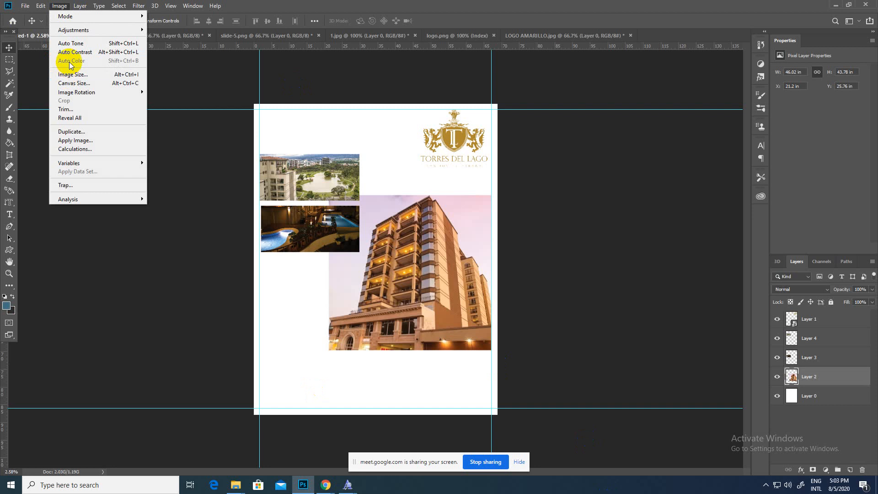
{"action": "left_click", "coordinate": [75, 73]}
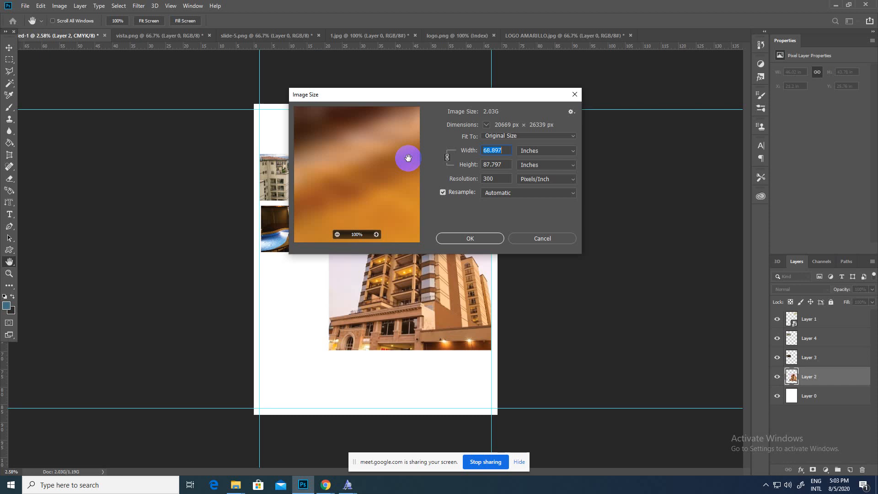
{"action": "type", "text": "24"}
{"action": "left_click", "coordinate": [502, 178]}
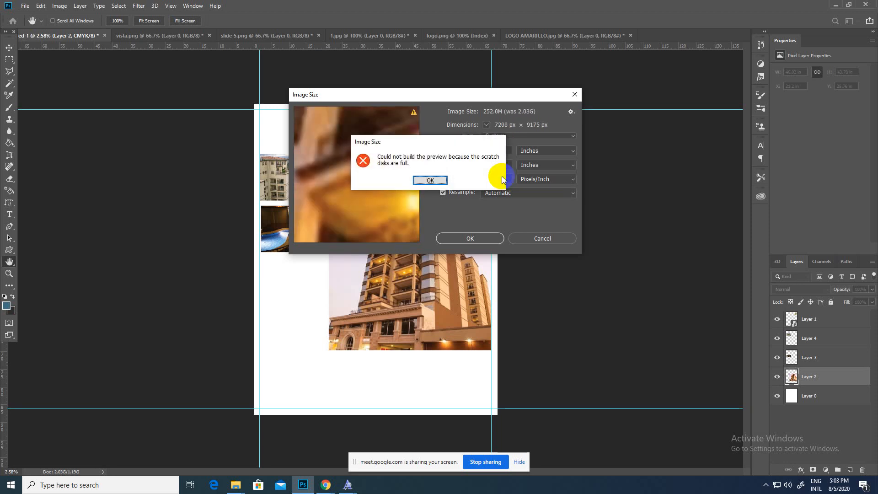
{"action": "left_click", "coordinate": [431, 180]}
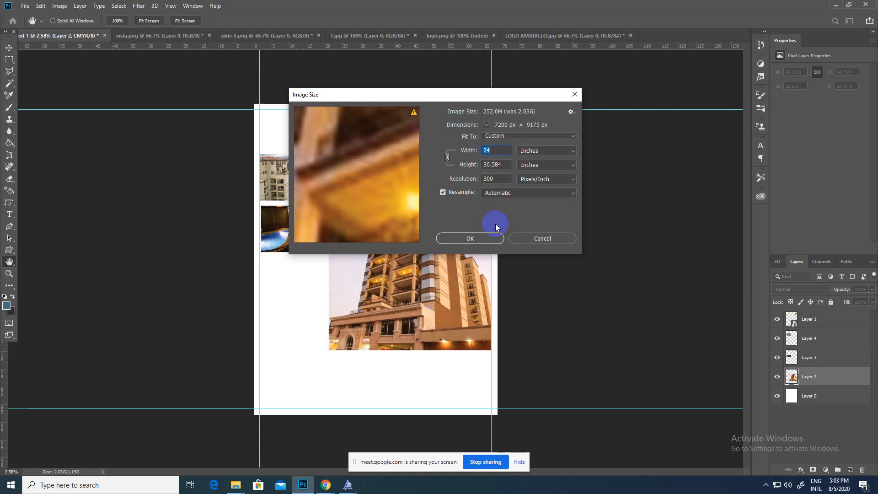
{"action": "left_click", "coordinate": [502, 153]}
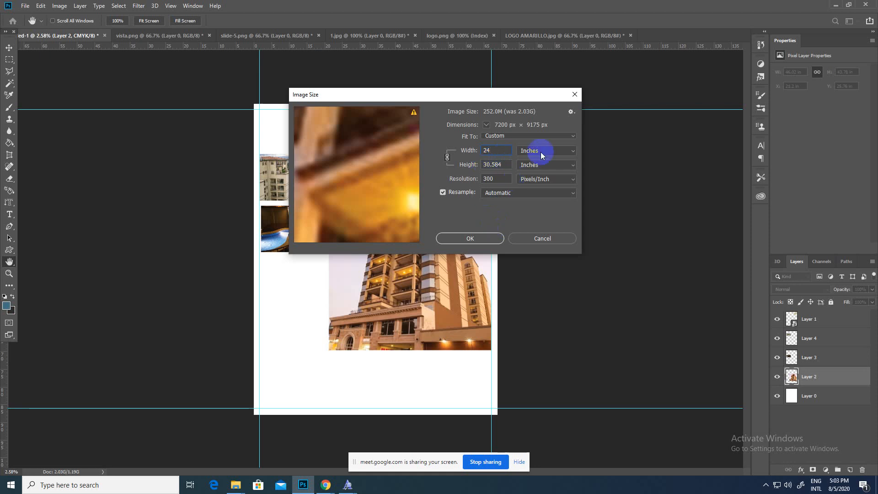
{"action": "left_click", "coordinate": [575, 96]}
- Hide the logo, lake, pool and hotel photo layers above the poster's white base layer
{"action": "key", "text": "v"}
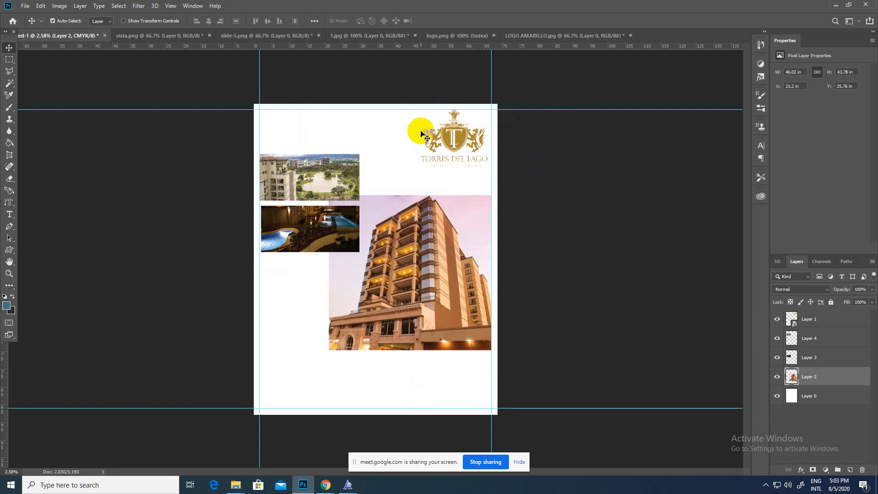
{"action": "left_click", "coordinate": [823, 320], "text": "shift"}
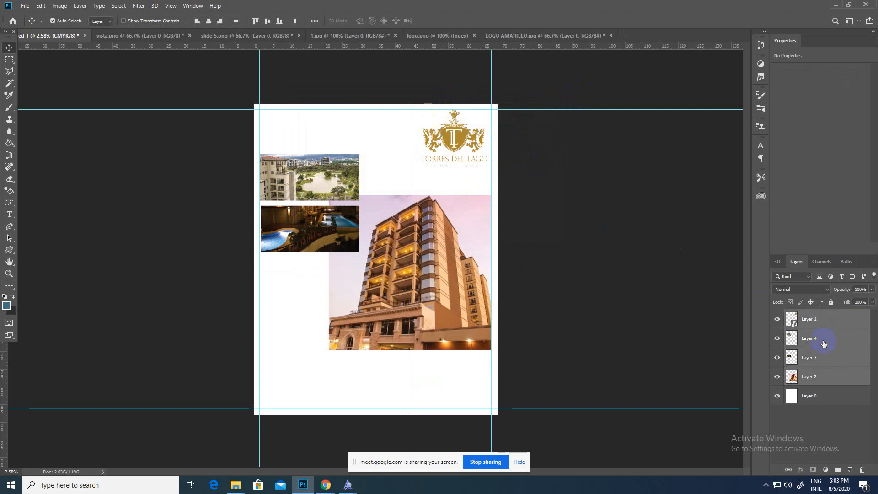
{"action": "left_click", "coordinate": [830, 380]}
{"action": "left_click", "coordinate": [777, 318]}
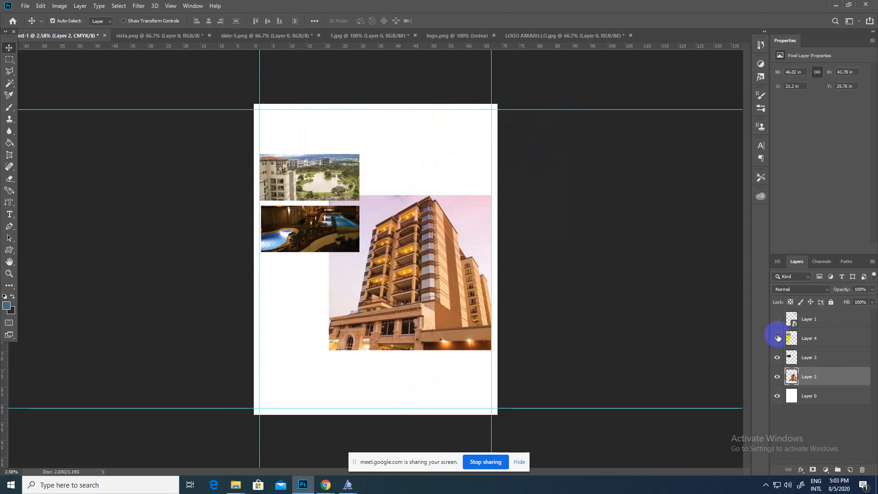
{"action": "left_click", "coordinate": [777, 338]}
{"action": "left_click", "coordinate": [777, 358]}
{"action": "left_click", "coordinate": [777, 376]}
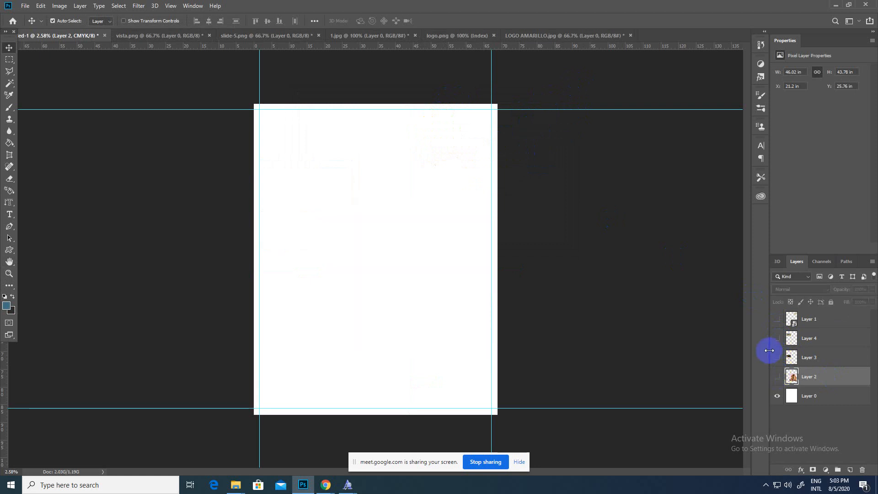
{"action": "left_click", "coordinate": [59, 6]}
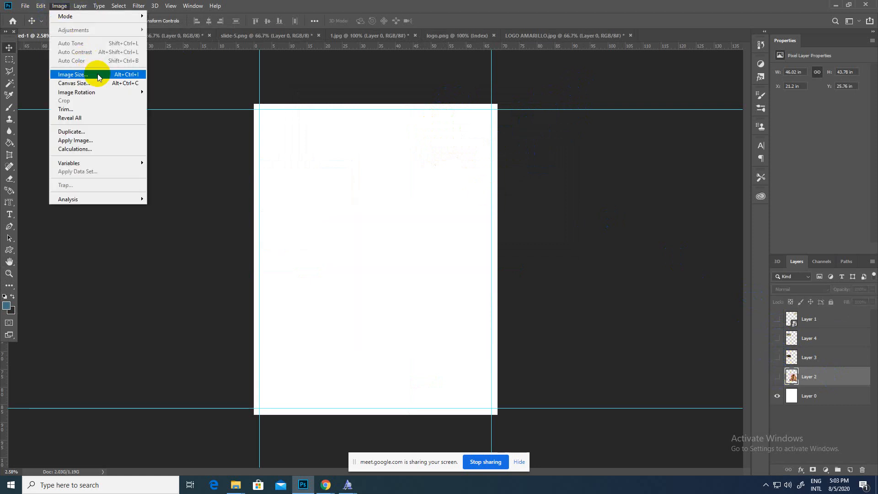
{"action": "left_click", "coordinate": [59, 11]}
{"action": "left_click", "coordinate": [9, 108]}
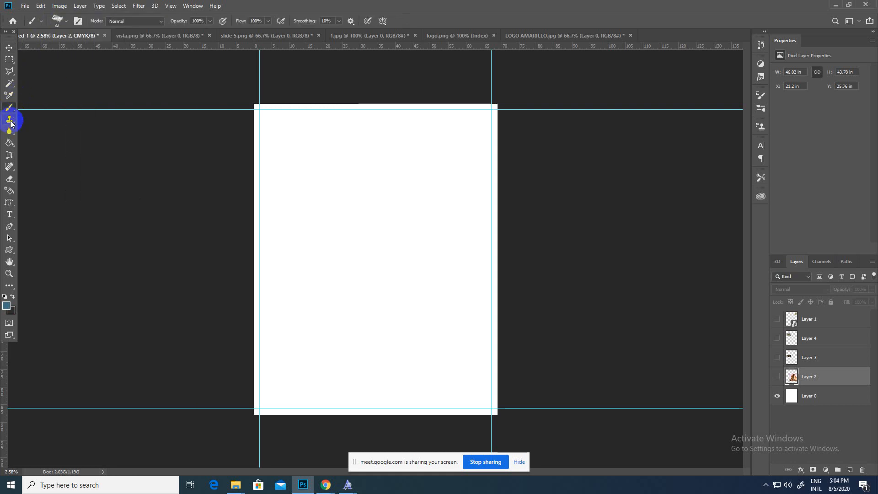
{"action": "left_click", "coordinate": [10, 156]}
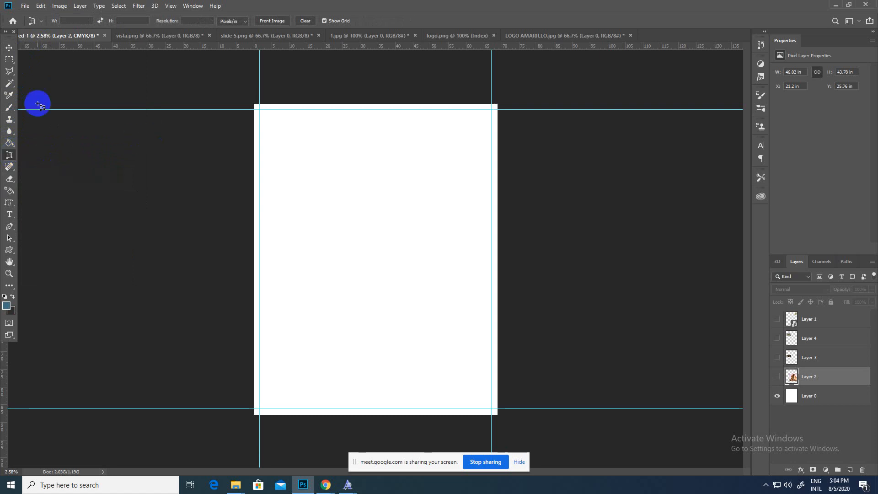
- Try to crop the poster canvas from its corners with the Crop tool, targeting the white base layer, and dismiss any message
{"action": "left_click", "coordinate": [10, 143]}
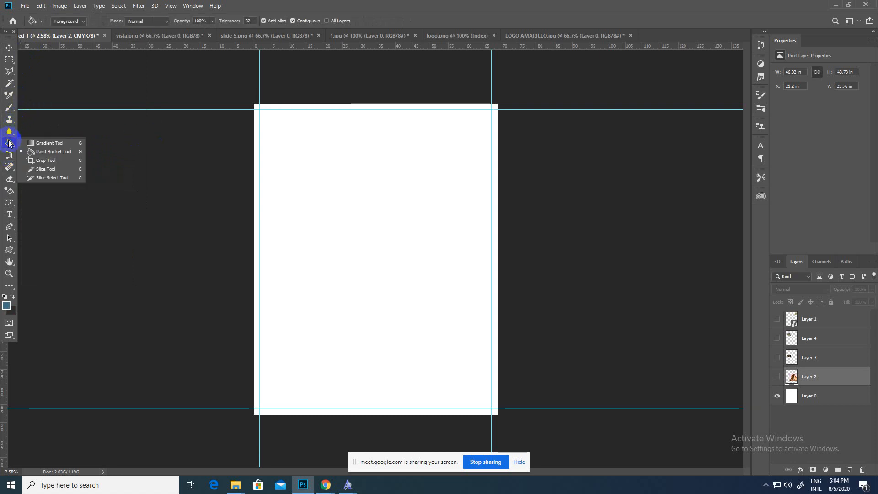
{"action": "left_click", "coordinate": [44, 151]}
{"action": "key", "text": "c"}
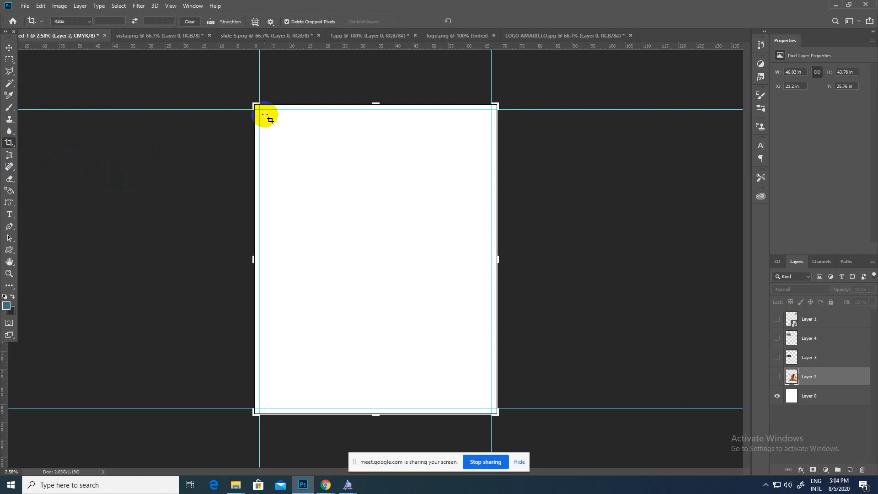
{"action": "left_click", "coordinate": [823, 396]}
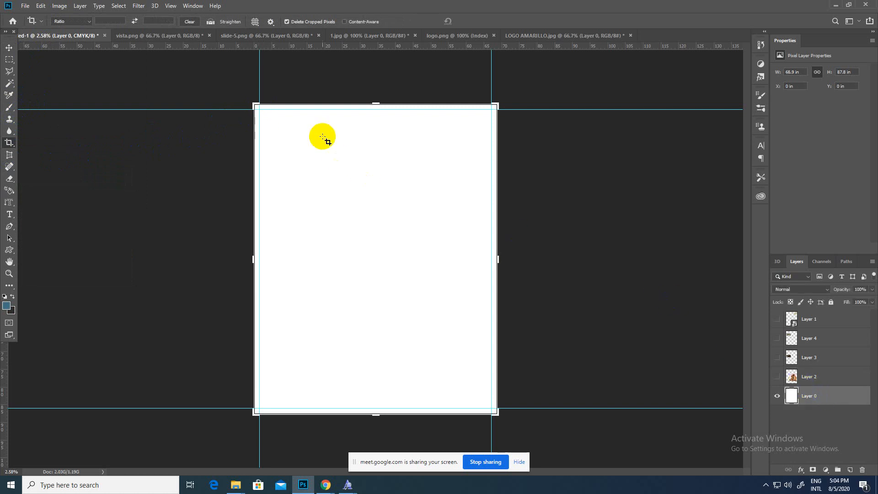
{"action": "left_click", "coordinate": [256, 104]}
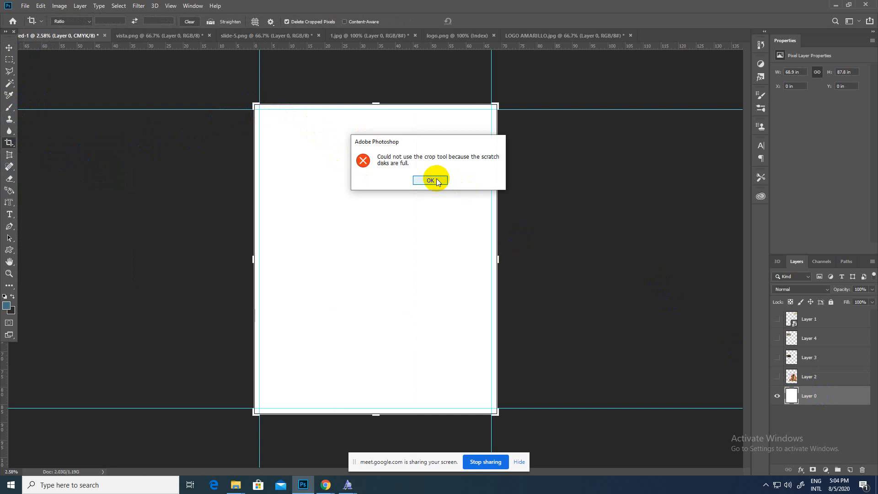
{"action": "left_click", "coordinate": [432, 180]}
{"action": "left_click", "coordinate": [256, 108]}
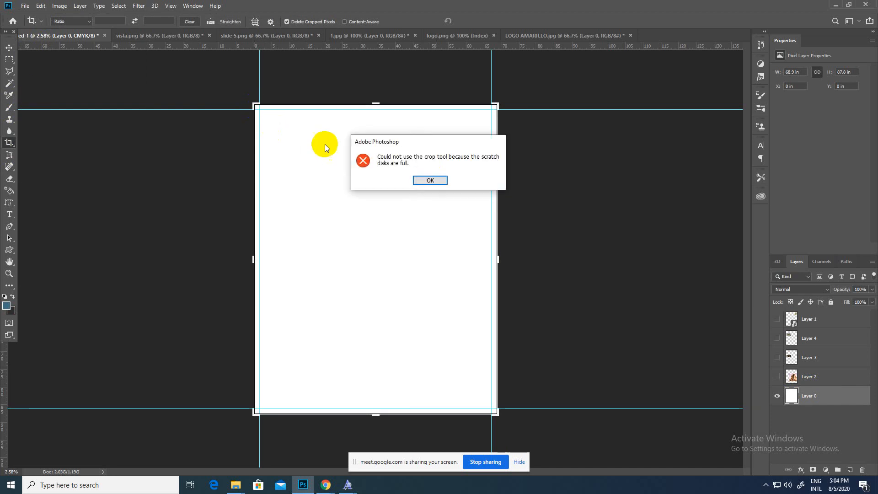
{"action": "left_click", "coordinate": [434, 180]}
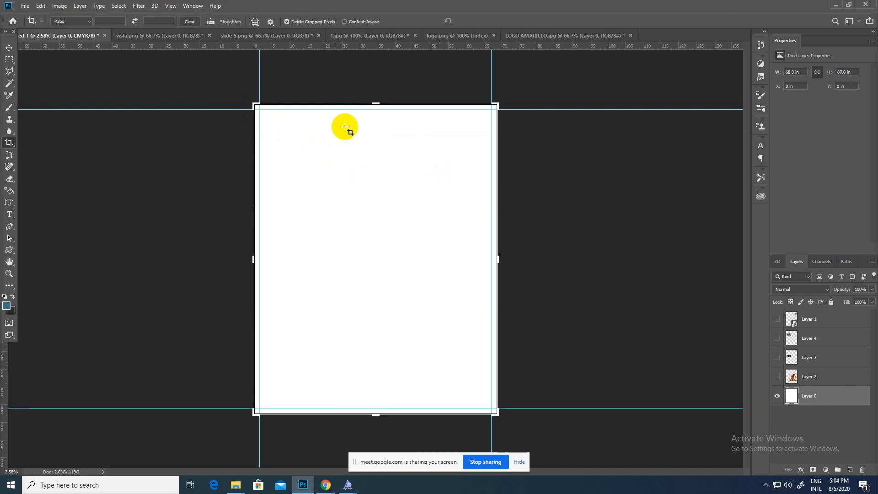
{"action": "left_click", "coordinate": [255, 104]}
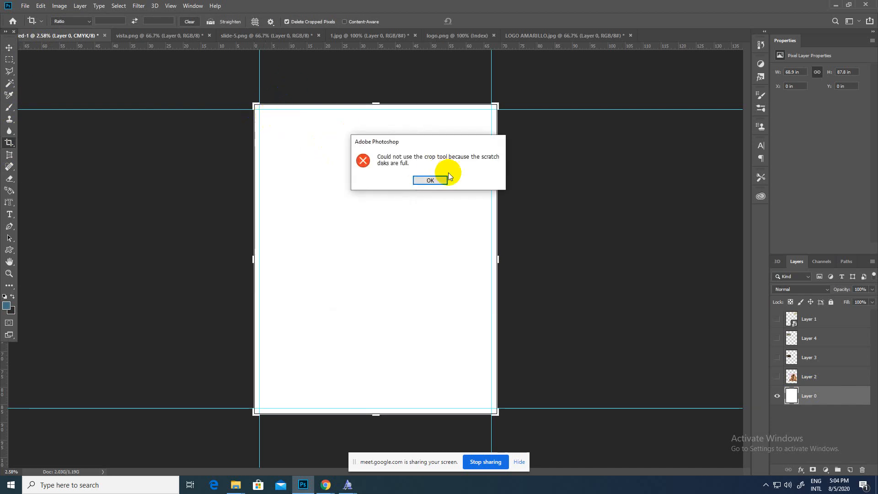
{"action": "left_click", "coordinate": [430, 180]}
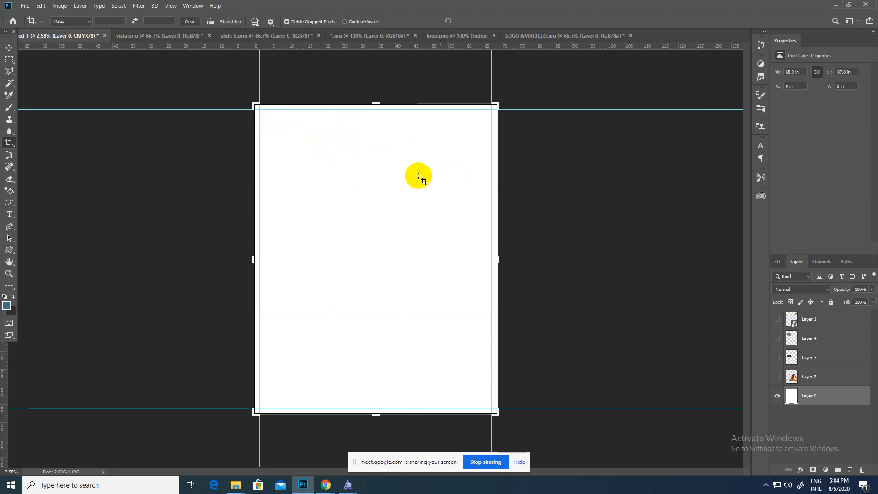
{"action": "left_click", "coordinate": [254, 109]}
{"action": "left_click", "coordinate": [462, 108]}
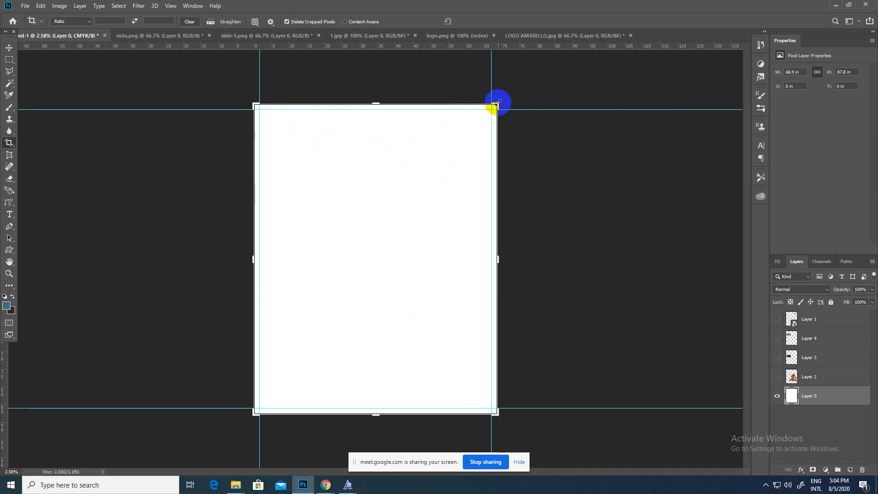
{"action": "left_click", "coordinate": [435, 179]}
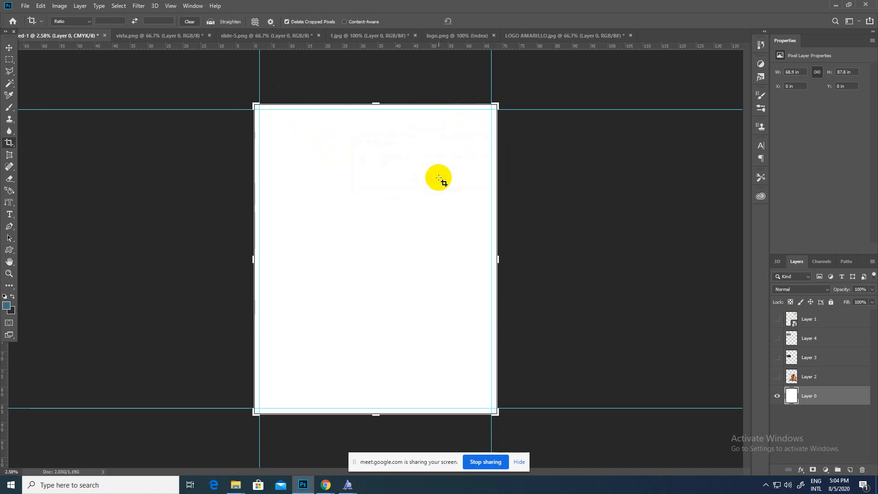
- Close the oversized poster document without saving its changes
{"action": "left_click", "coordinate": [804, 380]}
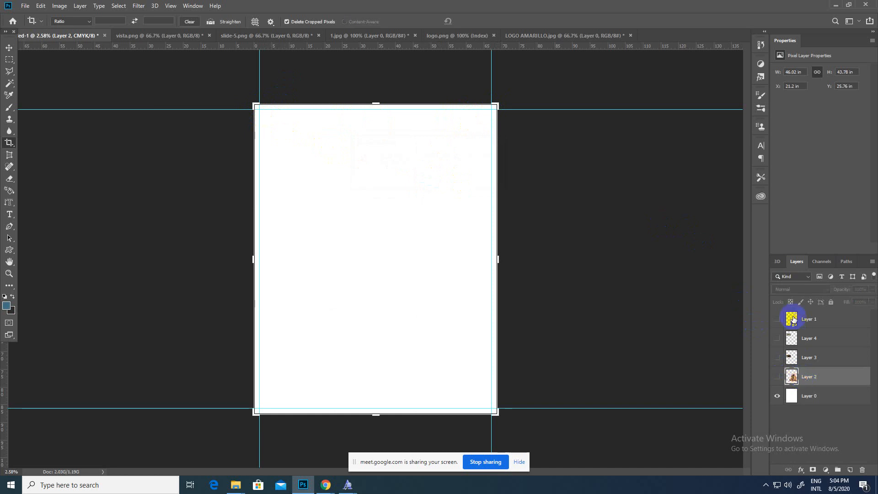
{"action": "left_click", "coordinate": [522, 35]}
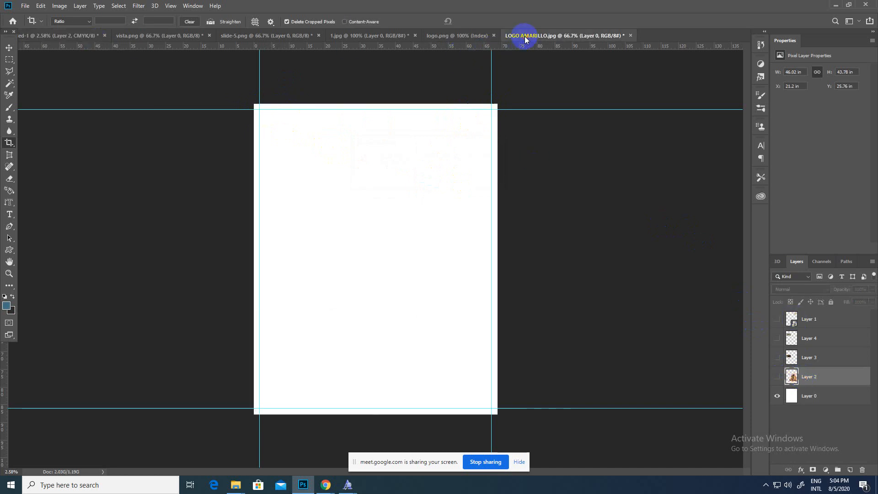
{"action": "left_click", "coordinate": [94, 38]}
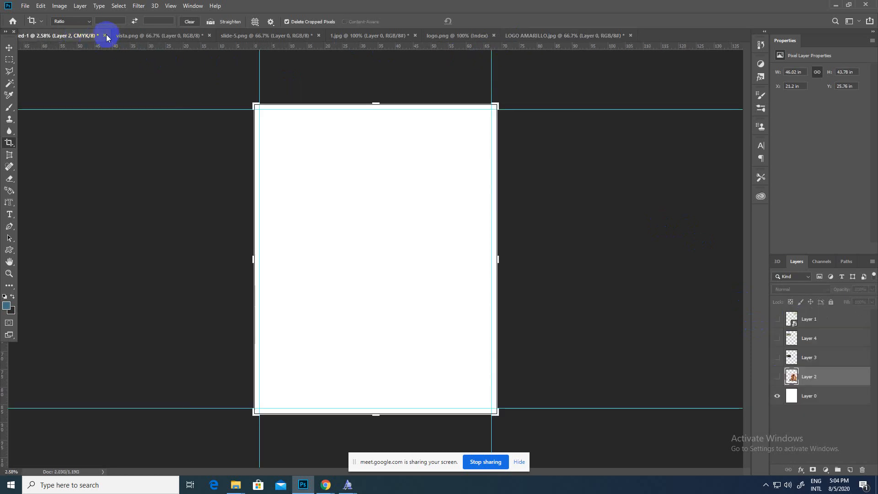
{"action": "left_click", "coordinate": [104, 35]}
{"action": "left_click", "coordinate": [446, 181]}
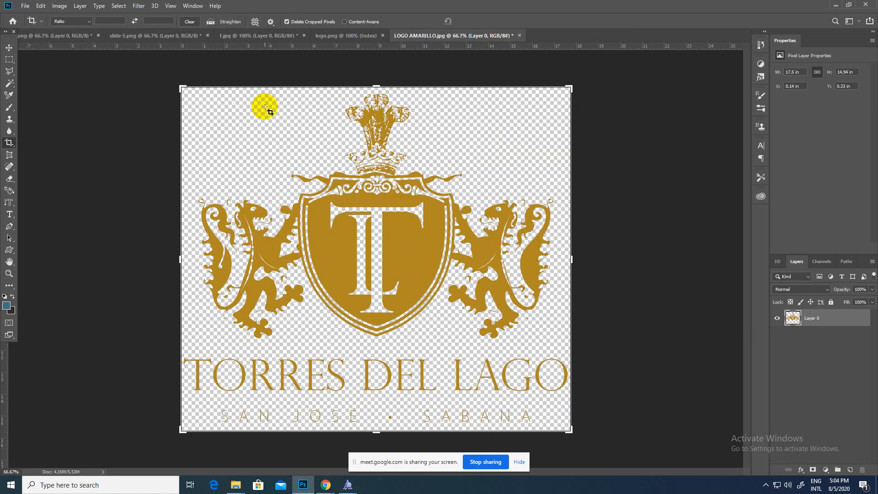
- Start a new document with units in inches, a width of 17 and a height of 21
{"action": "key", "text": "ctrl+n"}
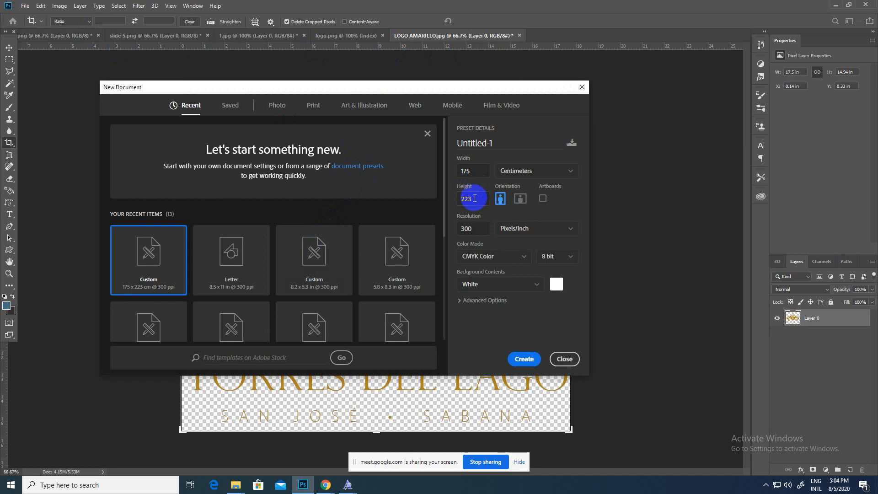
{"action": "double_click", "coordinate": [470, 171]}
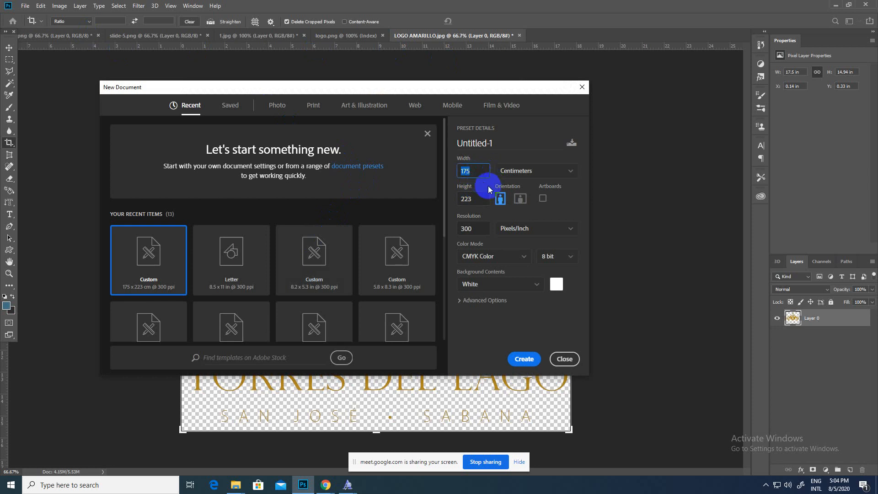
{"action": "left_click", "coordinate": [558, 172]}
{"action": "left_click", "coordinate": [540, 202]}
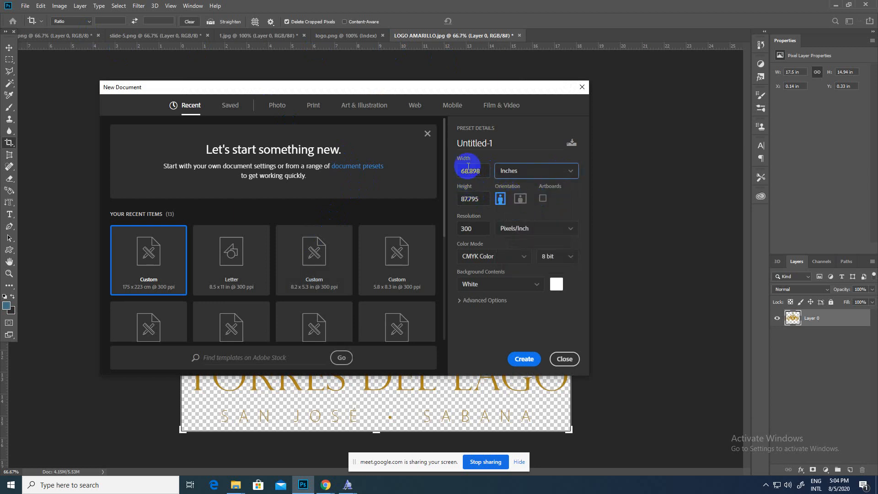
{"action": "mouse_move", "coordinate": [469, 172]}
{"action": "left_mouse_down"}
{"action": "mouse_move", "coordinate": [441, 166]}
{"action": "mouse_move", "coordinate": [457, 178]}
{"action": "left_mouse_up"}
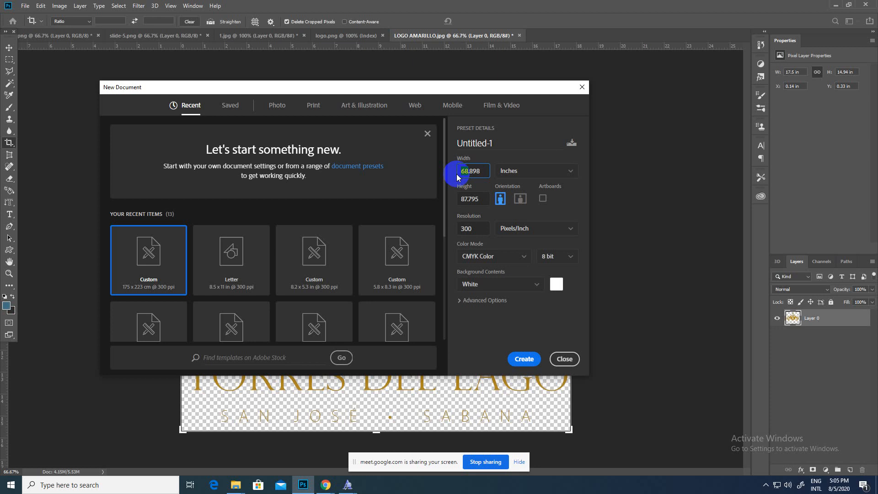
{"action": "left_click_drag", "start_coordinate": [458, 177], "coordinate": [482, 170]}
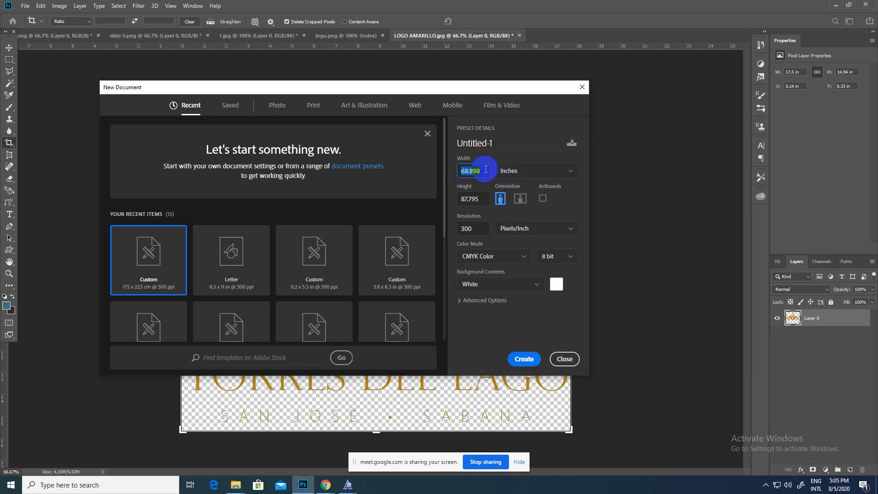
{"action": "type", "text": "17"}
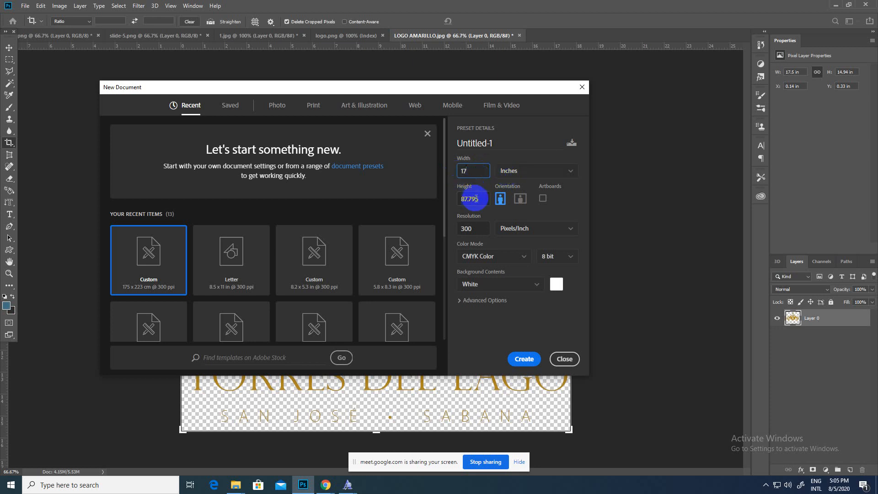
{"action": "left_click", "coordinate": [481, 200]}
{"action": "left_click_drag", "start_coordinate": [480, 199], "coordinate": [440, 196]}
{"action": "type", "text": "21"}
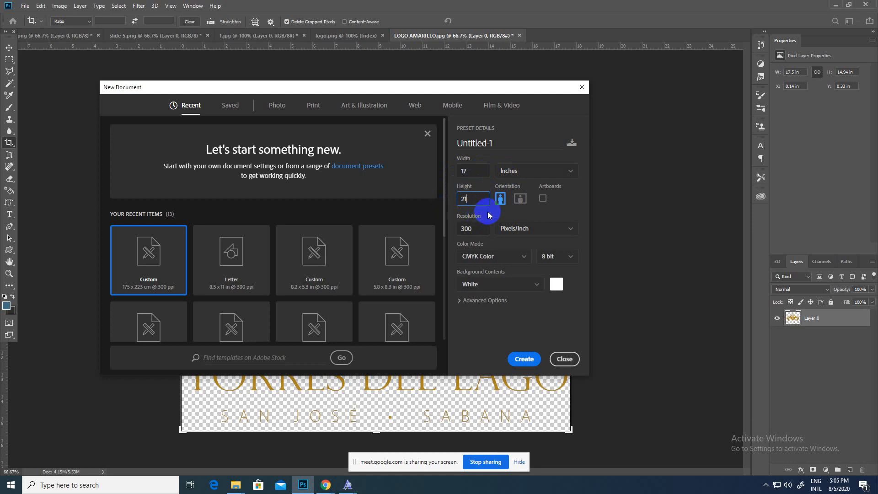
- Set the new document's resolution to 200 pixels/inch, keep CMYK Color as its color mode and create it
{"action": "left_click_drag", "start_coordinate": [483, 229], "coordinate": [435, 233]}
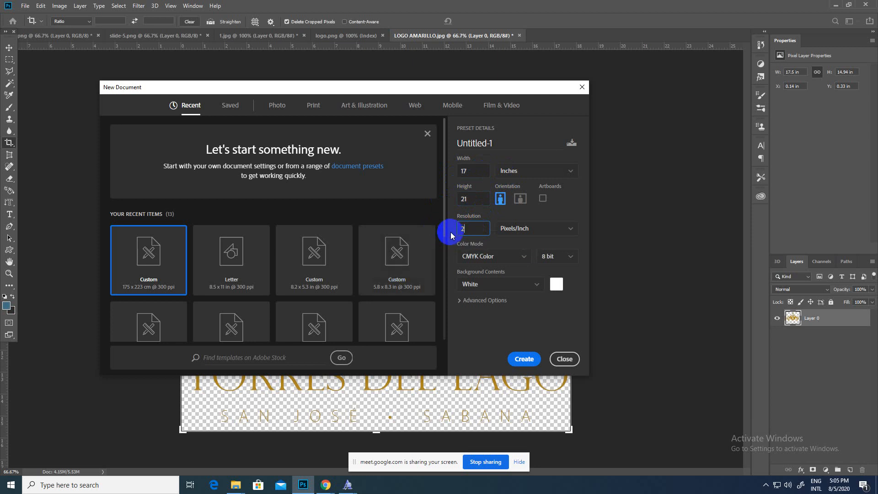
{"action": "type", "text": "200"}
{"action": "double_click", "coordinate": [471, 200]}
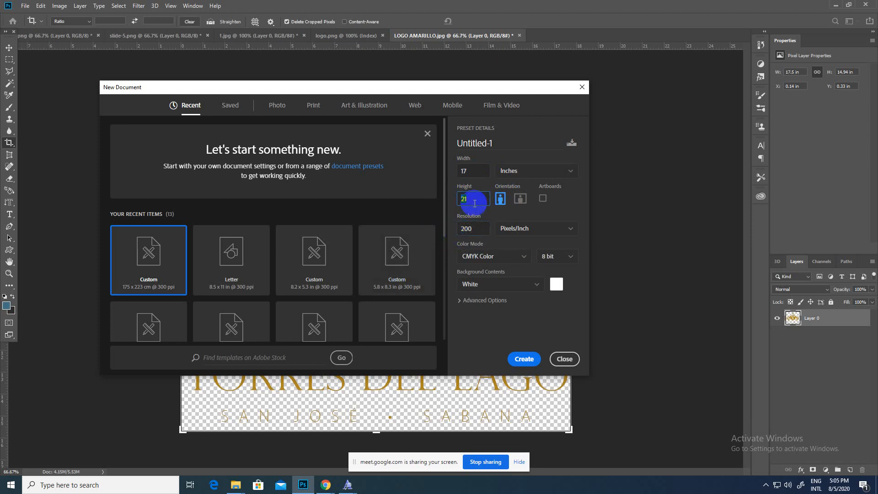
{"action": "double_click", "coordinate": [480, 176]}
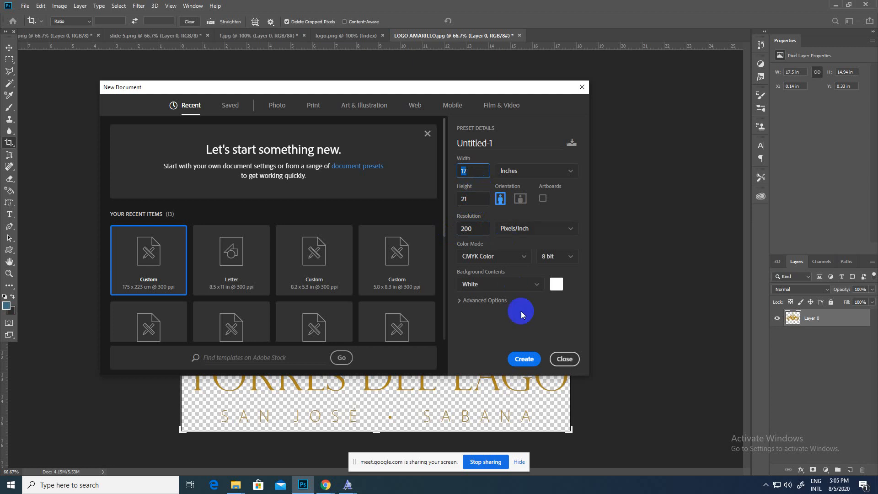
{"action": "left_click", "coordinate": [513, 261]}
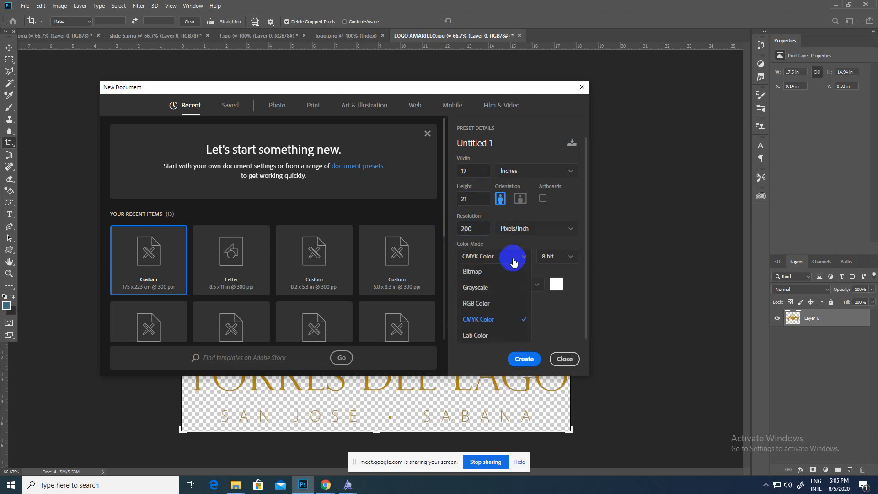
{"action": "left_click", "coordinate": [513, 262]}
{"action": "left_click", "coordinate": [517, 363]}
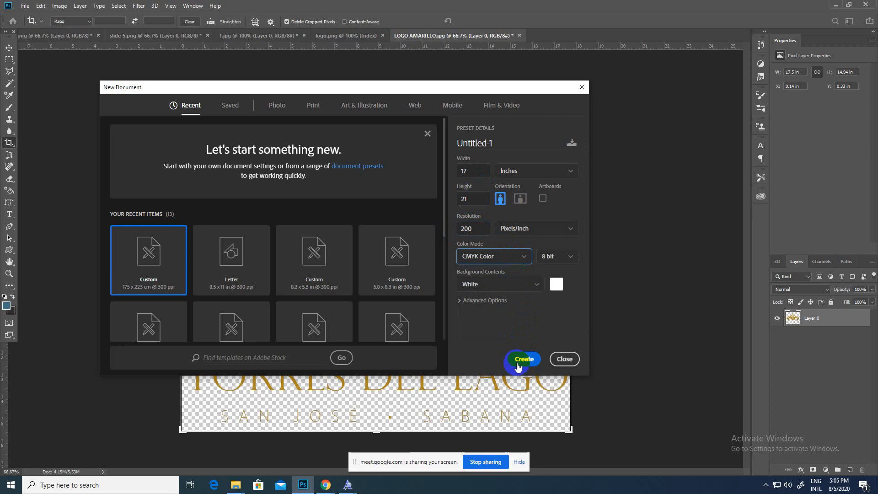
{"action": "left_click", "coordinate": [517, 361]}
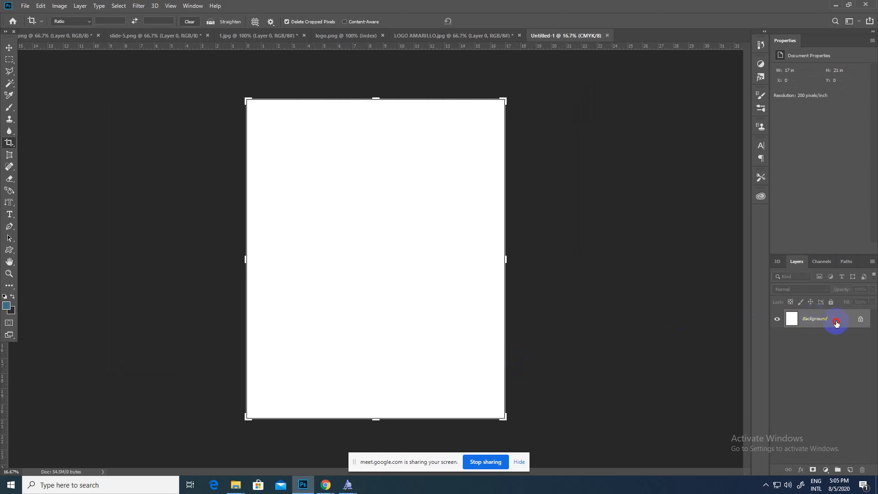
- Convert the new document's locked background into a regular layer with the default settings
{"action": "double_click", "coordinate": [837, 323]}
{"action": "key", "text": "Return"}
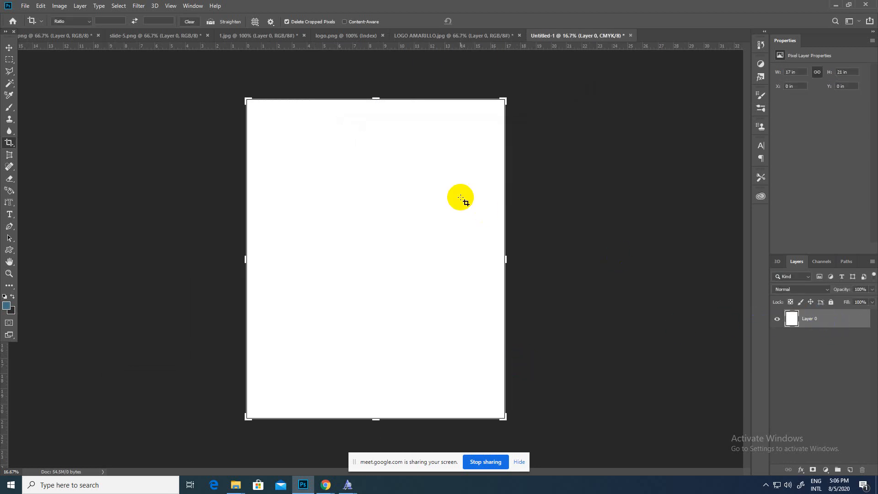
- Copy the gold logo from LOGO AMARILLO.jpg into the new poster and position it in the page's upper-right corner
{"action": "left_click", "coordinate": [423, 37]}
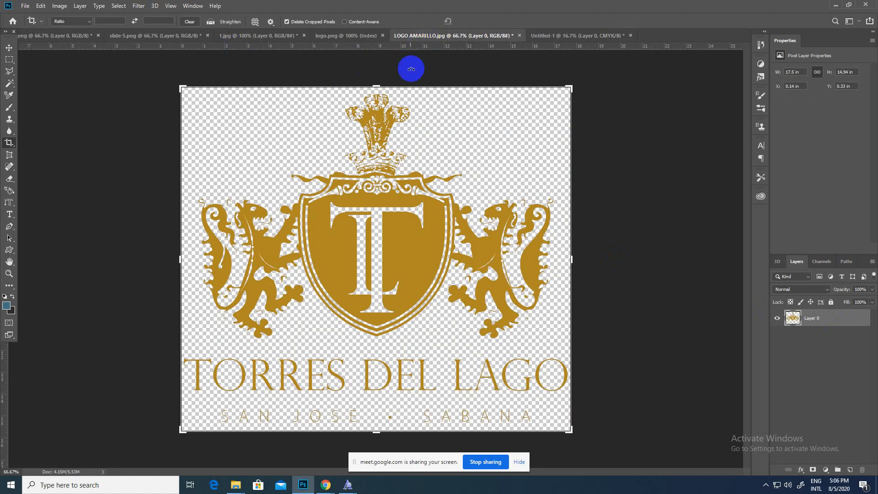
{"action": "key", "text": "v"}
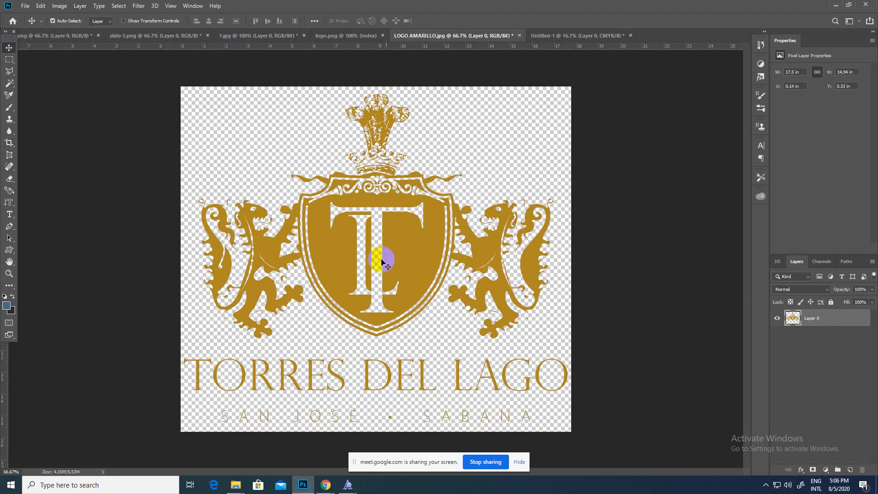
{"action": "left_click_drag", "start_coordinate": [382, 261], "coordinate": [441, 328]}
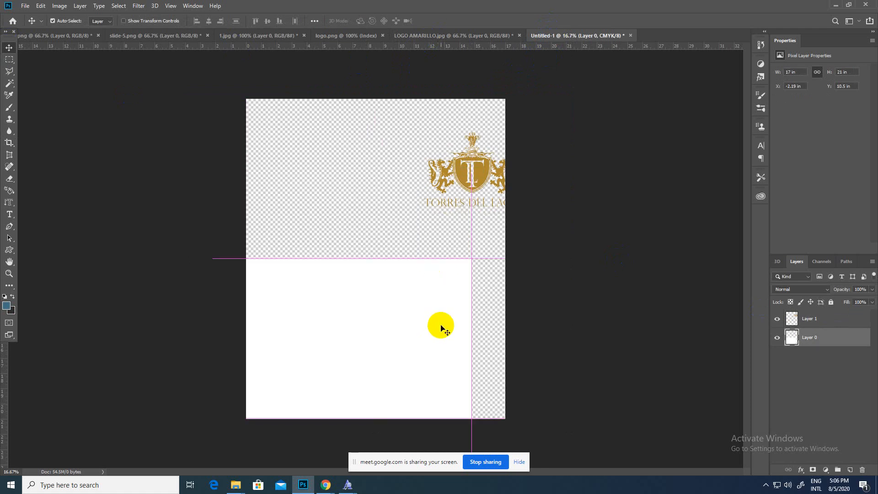
{"action": "key", "text": "ctrl+z"}
{"action": "left_click", "coordinate": [480, 177]}
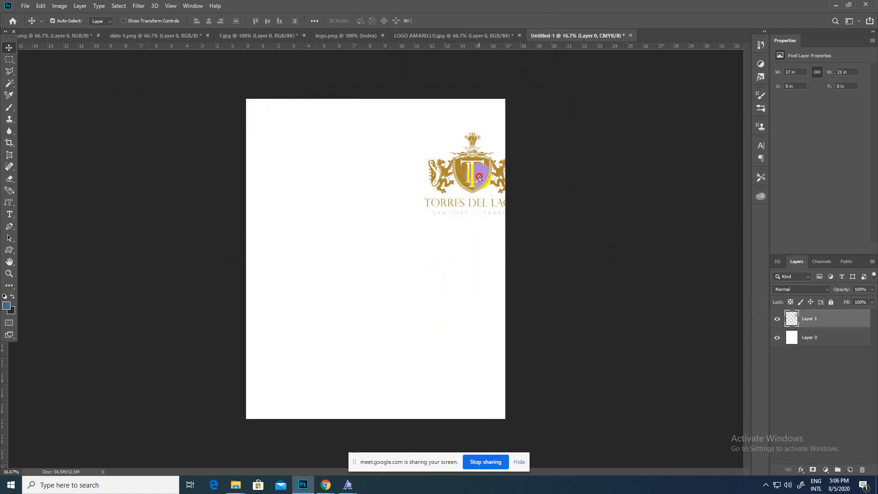
{"action": "left_click_drag", "start_coordinate": [479, 177], "coordinate": [457, 161]}
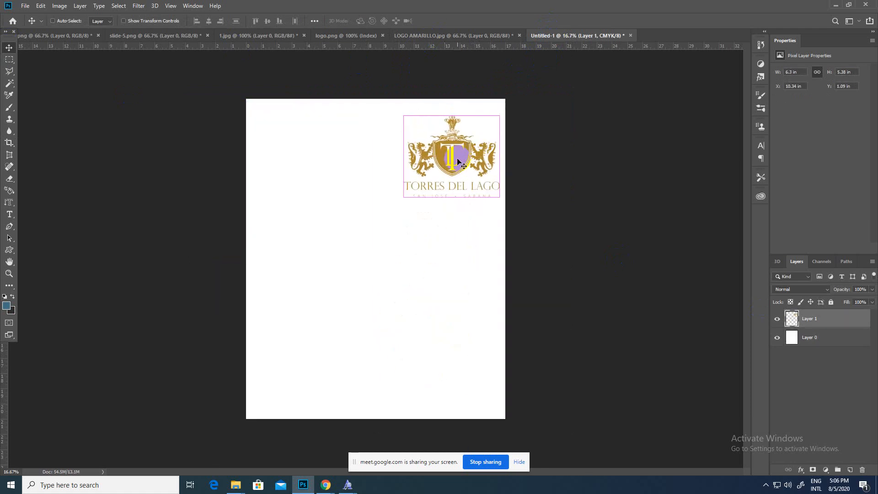
- Scale the gold logo down to about 88%, roughly 5.56 × 4.75 in
{"action": "key", "text": "ctrl+t"}
{"action": "left_click_drag", "start_coordinate": [406, 196], "coordinate": [414, 189]}
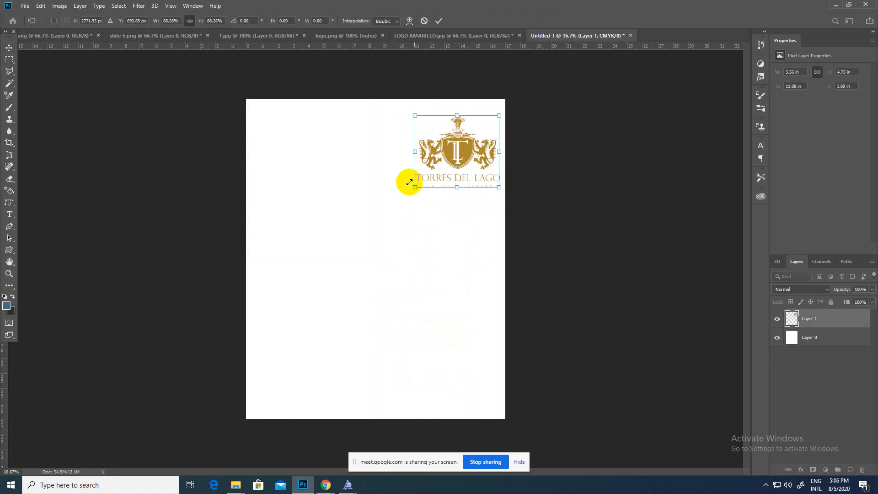
{"action": "left_click", "coordinate": [9, 47]}
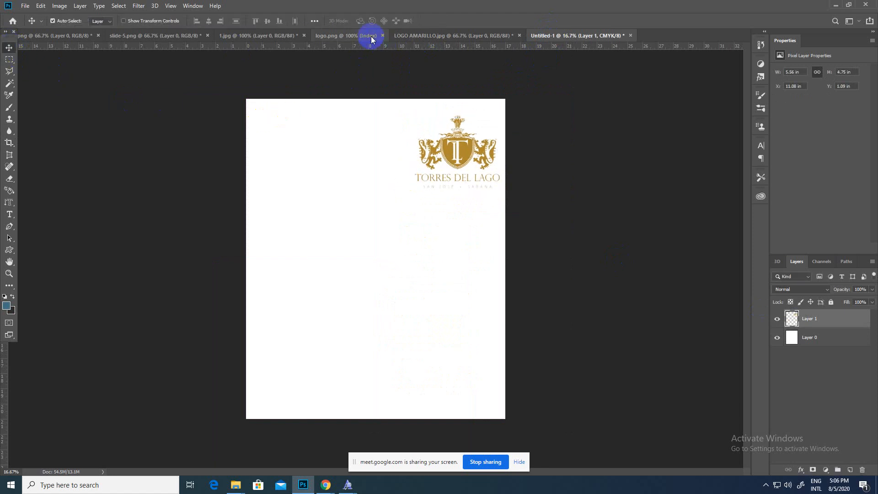
- Copy the building photo from 1.jpg into the poster and enlarge it to about 343%, overlapping the page's right edge below the logo
{"action": "left_click", "coordinate": [261, 36]}
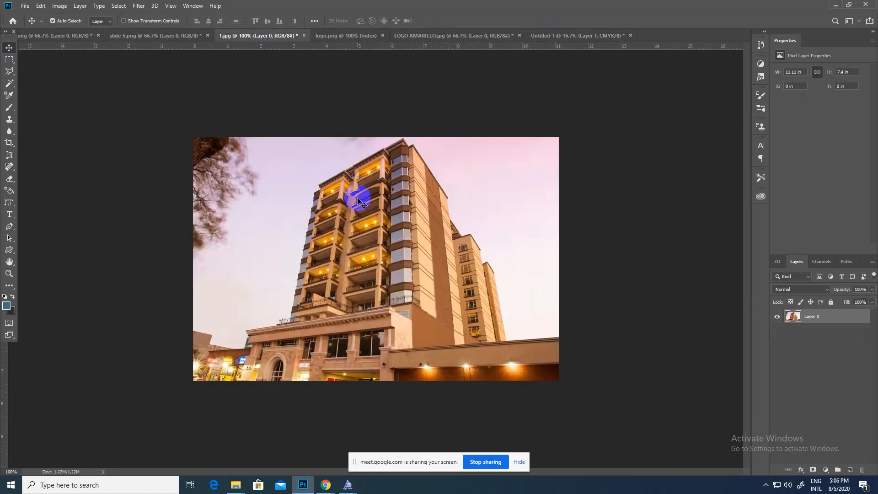
{"action": "left_click_drag", "start_coordinate": [359, 194], "coordinate": [385, 253]}
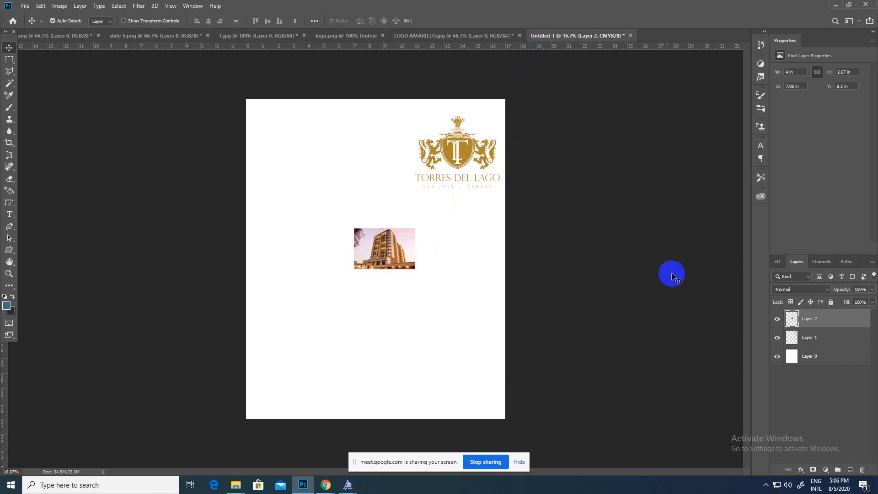
{"action": "key", "text": "ctrl+t"}
{"action": "left_click_drag", "start_coordinate": [416, 270], "coordinate": [523, 343]}
{"action": "left_click_drag", "start_coordinate": [469, 318], "coordinate": [451, 304]}
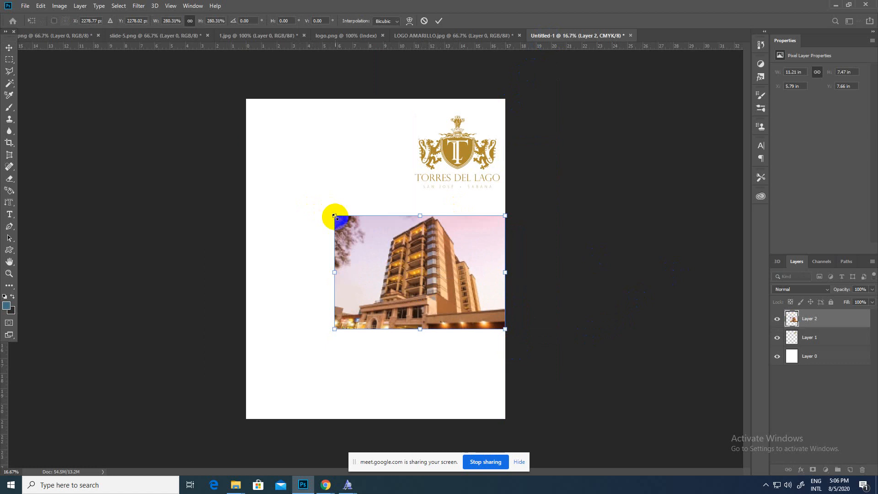
{"action": "left_click_drag", "start_coordinate": [336, 216], "coordinate": [294, 188]}
{"action": "left_click_drag", "start_coordinate": [402, 251], "coordinate": [416, 261]}
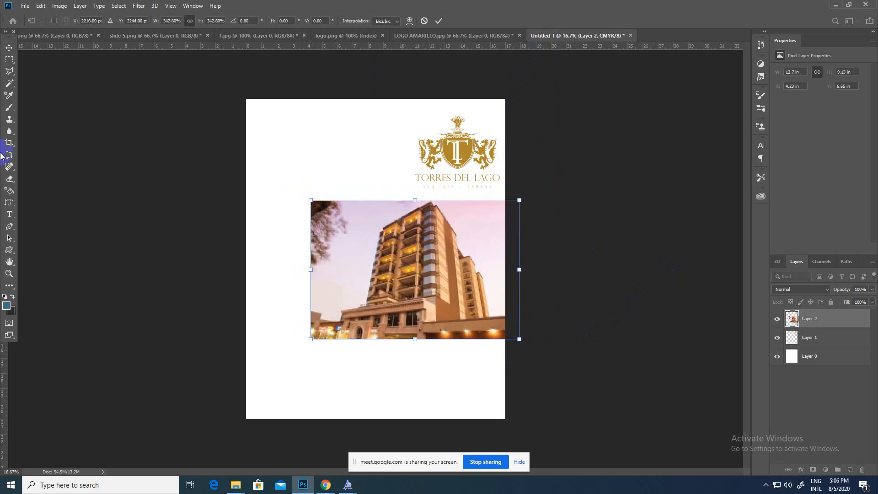
{"action": "left_click", "coordinate": [9, 50]}
- Copy the night pool photo from slide-5.png into the poster, placing it beside the logo
{"action": "left_click", "coordinate": [326, 36]}
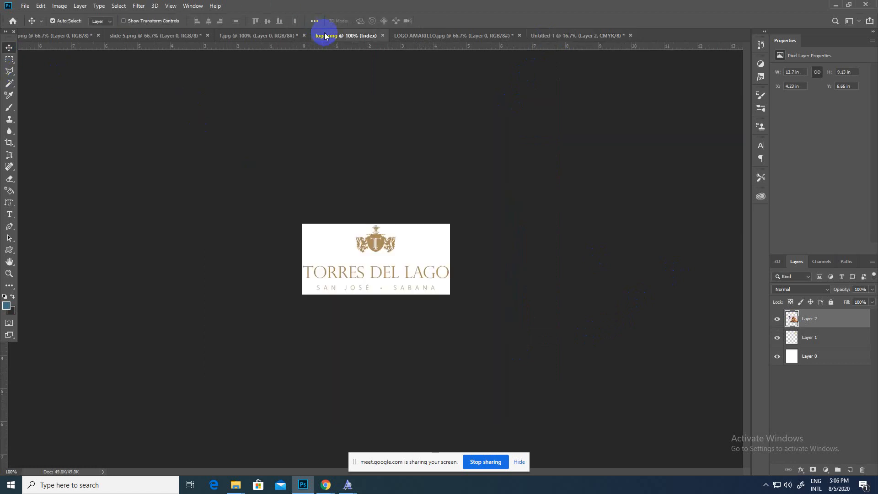
{"action": "left_click", "coordinate": [270, 36]}
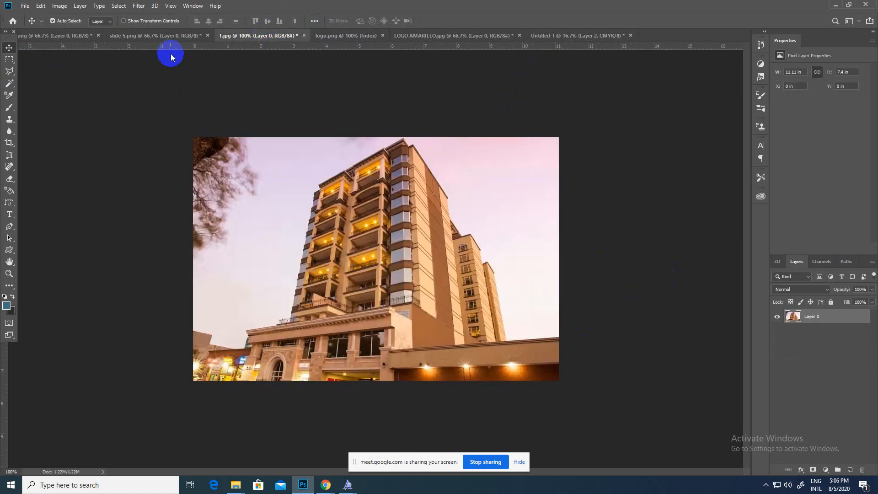
{"action": "left_click", "coordinate": [169, 35]}
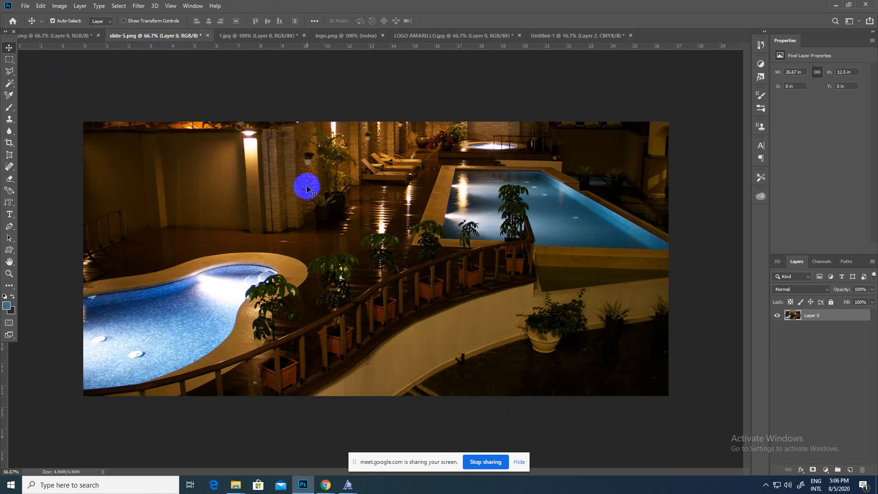
{"action": "left_click_drag", "start_coordinate": [308, 189], "coordinate": [330, 192]}
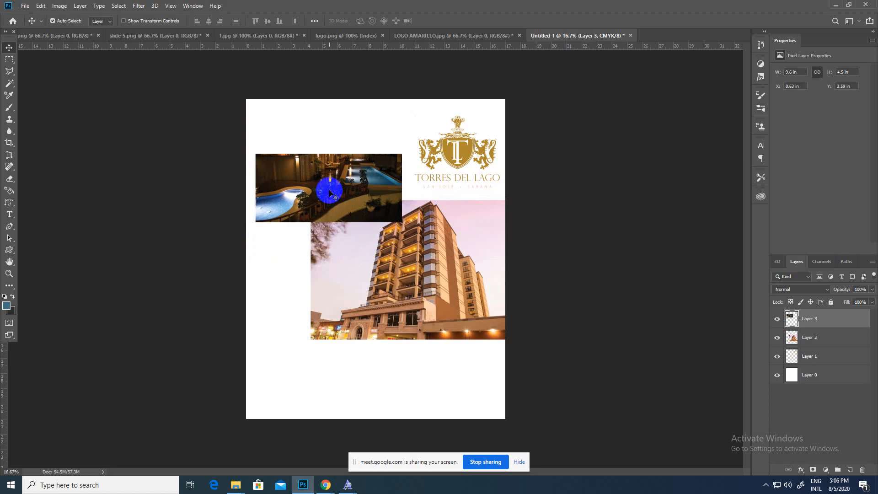
- Copy the lake view photo into the poster and place it over the lower-left part of the building photo
{"action": "left_click", "coordinate": [41, 35]}
{"action": "left_click_drag", "start_coordinate": [274, 189], "coordinate": [337, 298]}
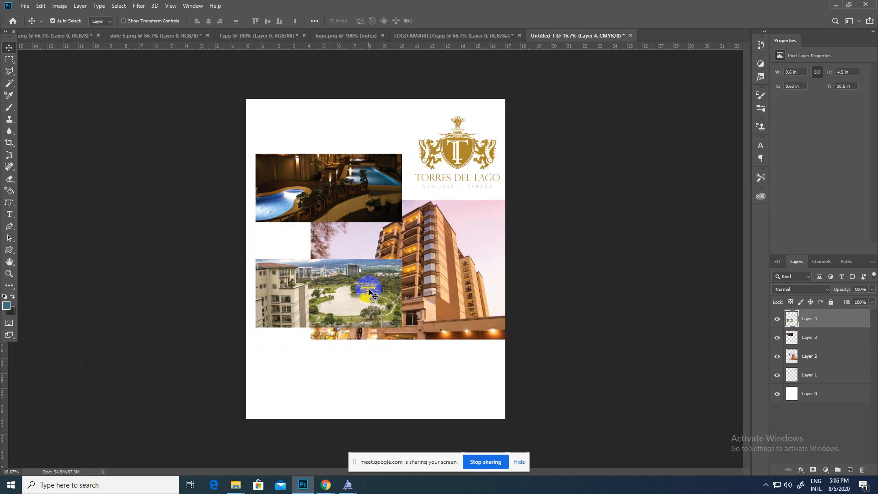
{"action": "left_click_drag", "start_coordinate": [362, 296], "coordinate": [362, 304]}
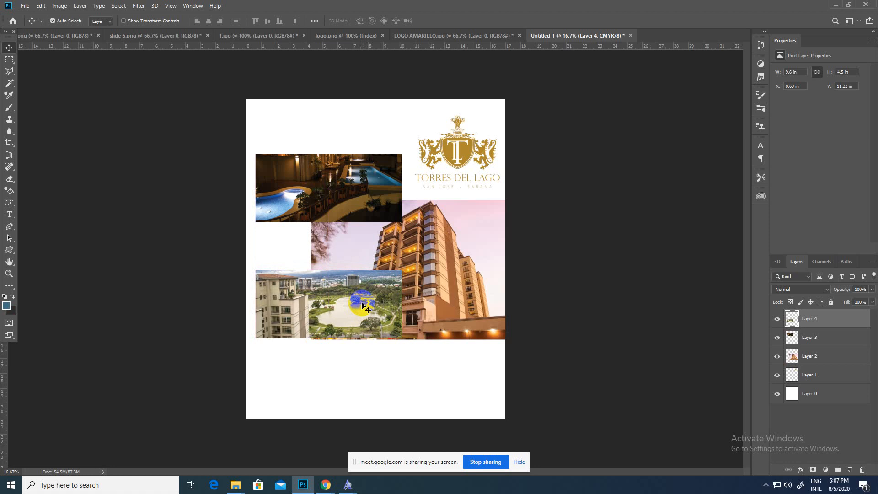
- Check the meeting chat in Chrome and return to the poster in Photoshop
{"action": "mouse_move", "coordinate": [326, 484]}
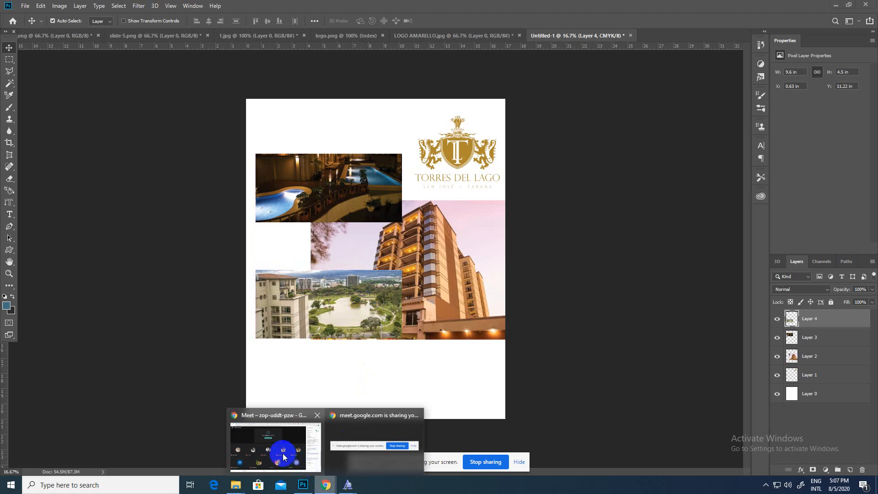
{"action": "left_click", "coordinate": [284, 454]}
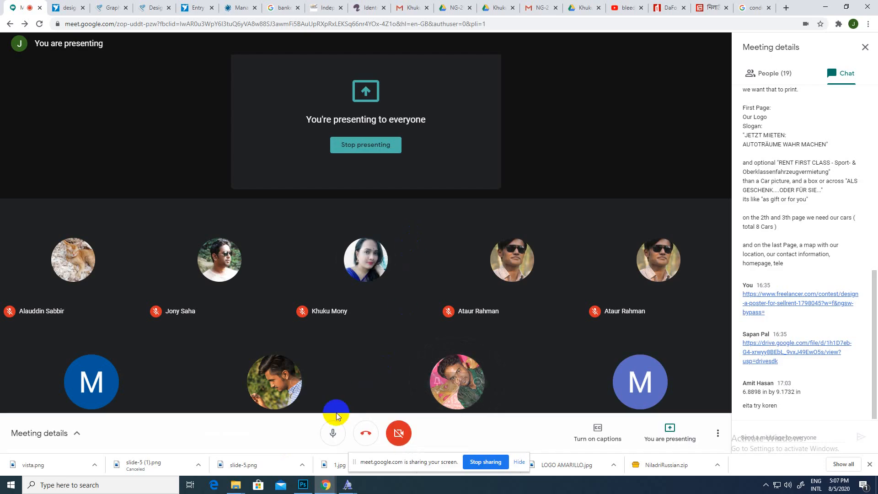
{"action": "mouse_move", "coordinate": [305, 487]}
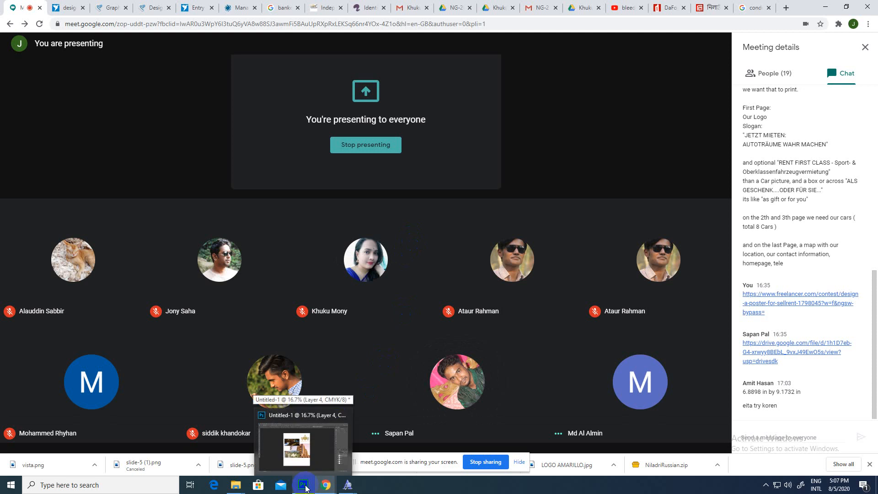
{"action": "left_click", "coordinate": [305, 488]}
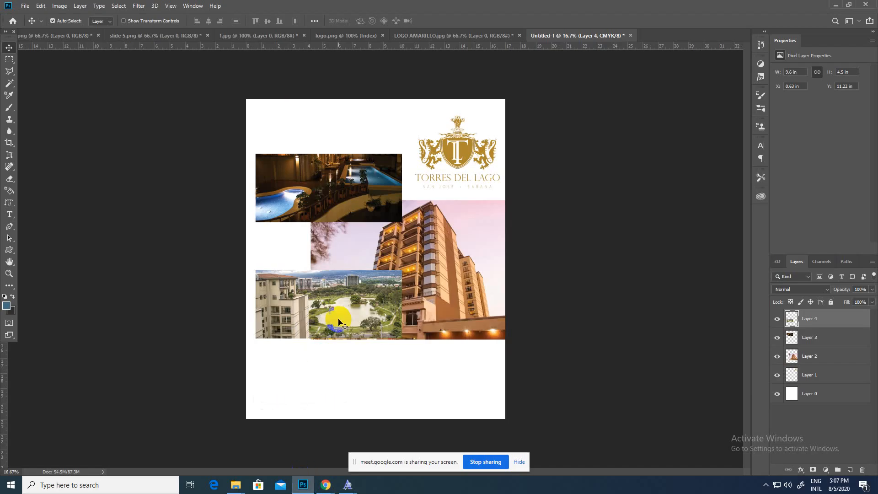
{"action": "mouse_move", "coordinate": [326, 485]}
{"action": "left_click", "coordinate": [293, 453]}
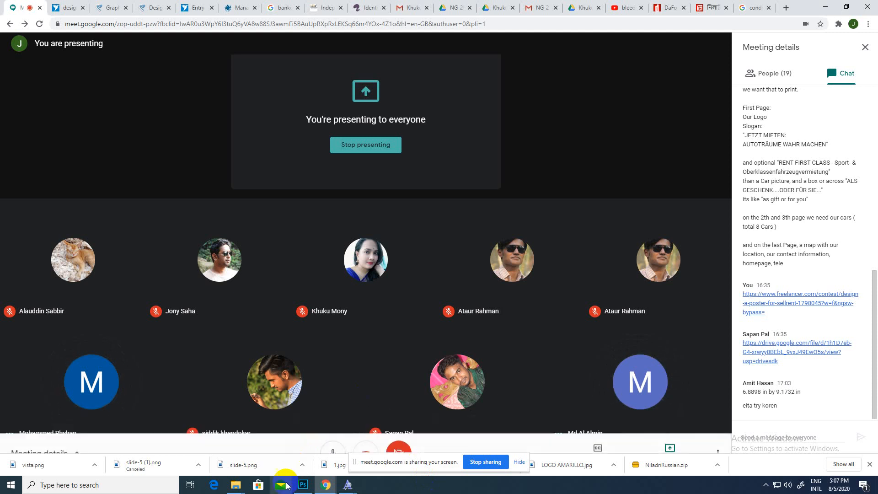
{"action": "left_click", "coordinate": [303, 486]}
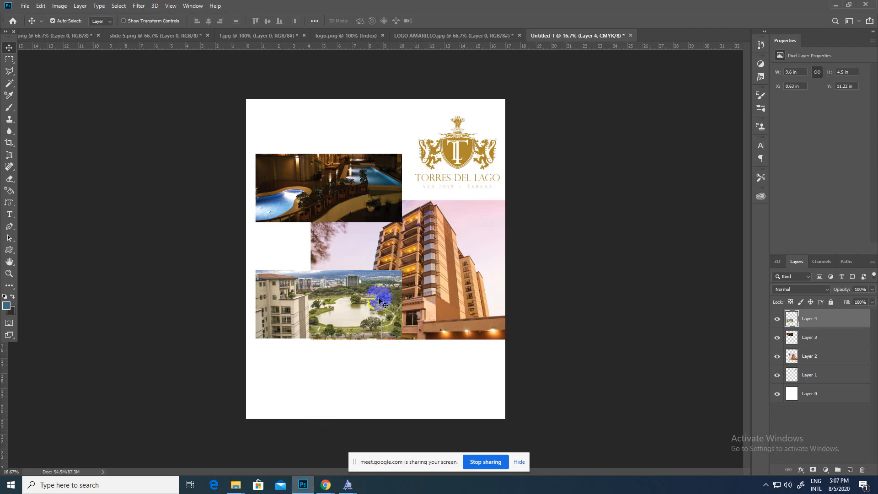
- Move the lake view photo slightly lower and scale it down to about 8.16 × 3.83 in
{"action": "mouse_move", "coordinate": [370, 314]}
{"action": "left_mouse_down"}
{"action": "mouse_move", "coordinate": [364, 336]}
{"action": "mouse_move", "coordinate": [371, 325]}
{"action": "left_mouse_up"}
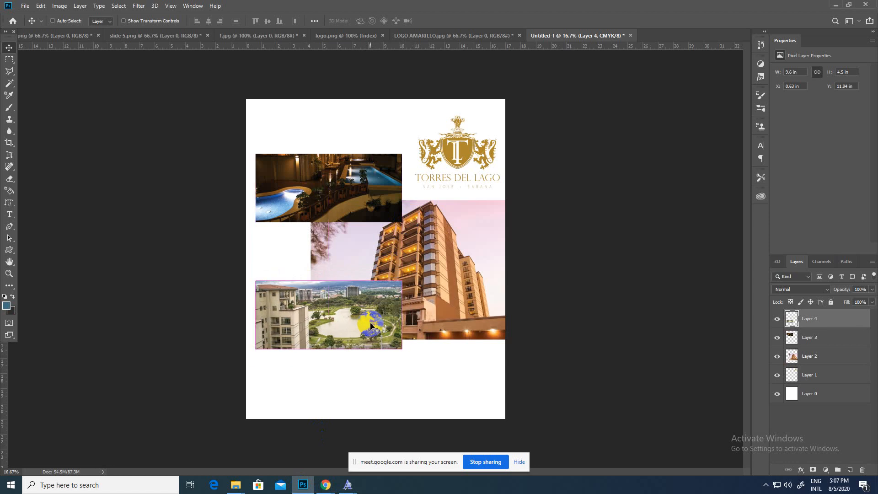
{"action": "key", "text": "ctrl+t"}
{"action": "left_click_drag", "start_coordinate": [403, 275], "coordinate": [381, 291]}
{"action": "left_click", "coordinate": [9, 47]}
- Scale the pool photo to about 85%, roughly 8.19 × 3.84 in, and place it directly beneath the lake view photo
{"action": "left_click_drag", "start_coordinate": [288, 156], "coordinate": [300, 191]}
{"action": "key", "text": "ctrl+t"}
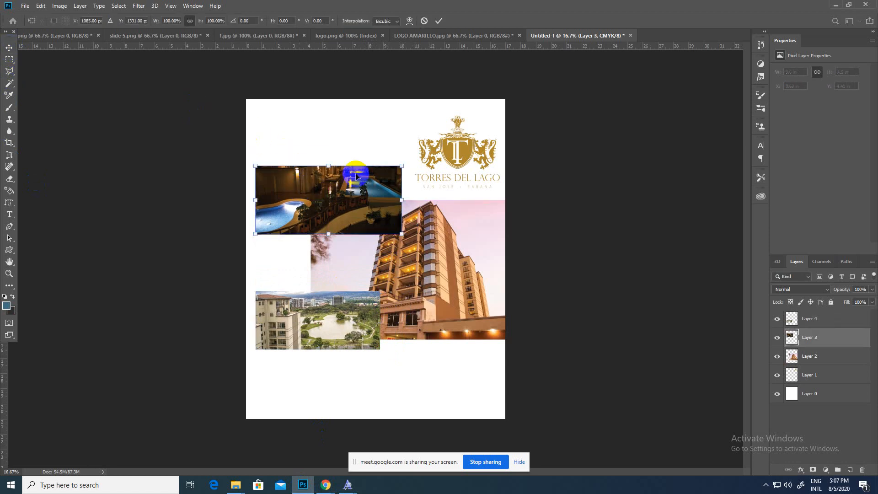
{"action": "left_click_drag", "start_coordinate": [402, 165], "coordinate": [380, 235]}
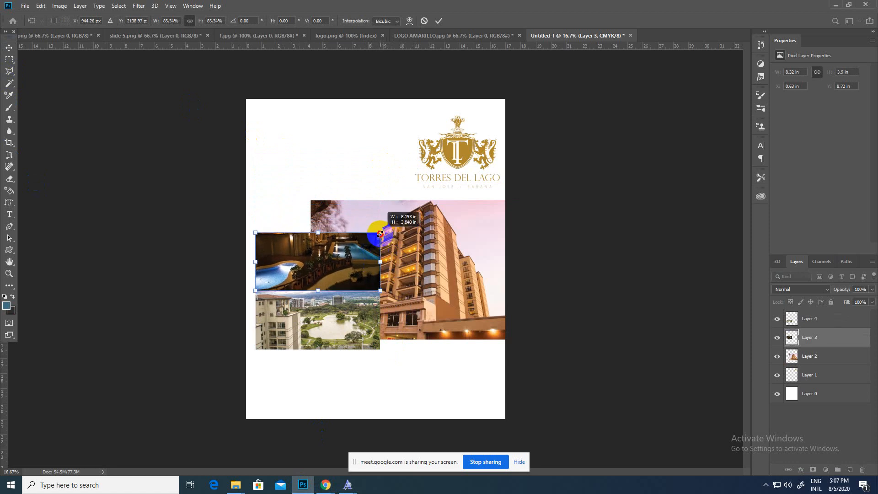
{"action": "left_click_drag", "start_coordinate": [353, 289], "coordinate": [353, 409]}
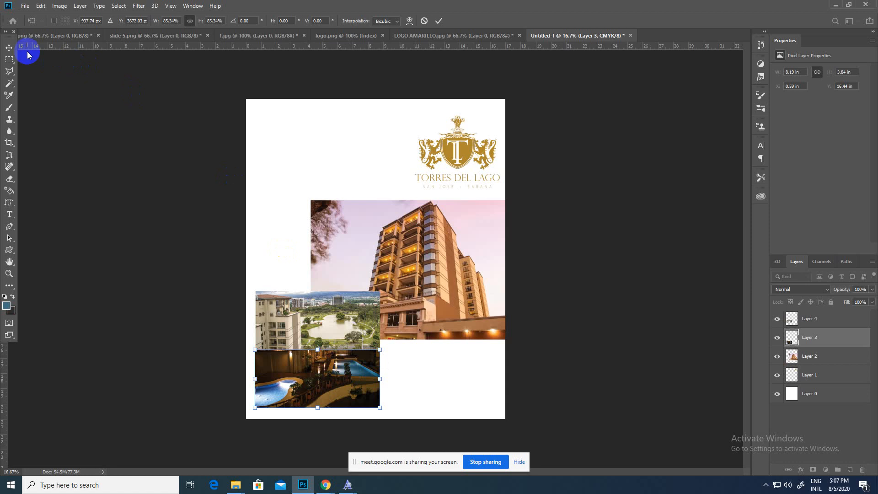
{"action": "left_click", "coordinate": [10, 48]}
- Move the pool photo directly above the building photo and align the lake view photo with the building photo's lower edge
{"action": "left_click_drag", "start_coordinate": [309, 364], "coordinate": [315, 172]}
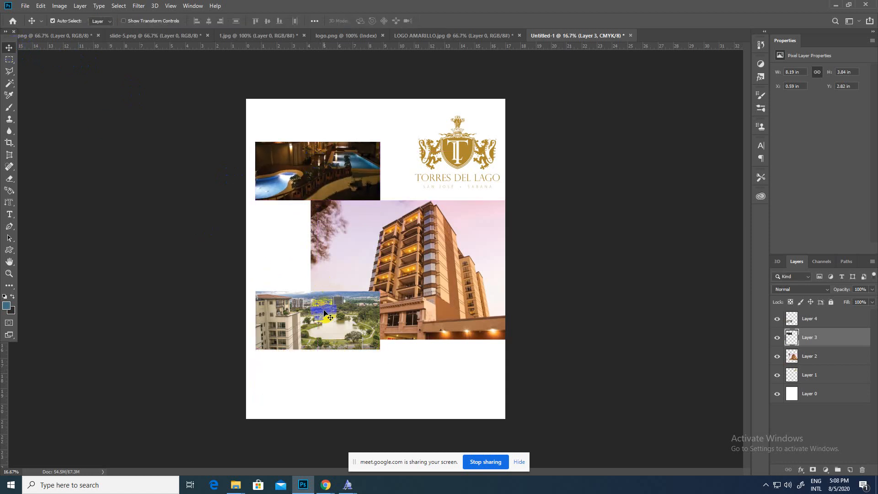
{"action": "left_click_drag", "start_coordinate": [323, 316], "coordinate": [323, 306]}
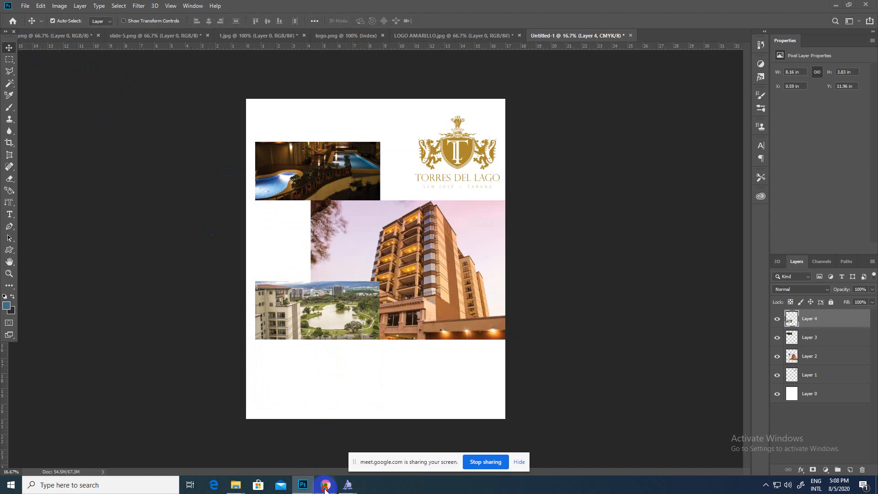
- Review the contact number and e-mail requirements in the poster contest description on freelancer.com in Chrome
{"action": "mouse_move", "coordinate": [325, 484]}
{"action": "left_click", "coordinate": [271, 447]}
{"action": "scroll", "coordinate": [796, 206], "scroll_direction": "up", "scroll_amount": 10}
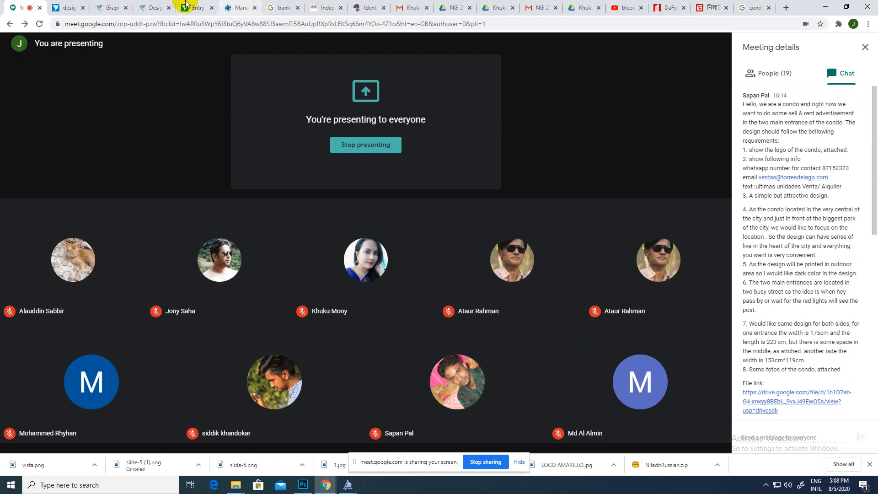
{"action": "left_click", "coordinate": [64, 8]}
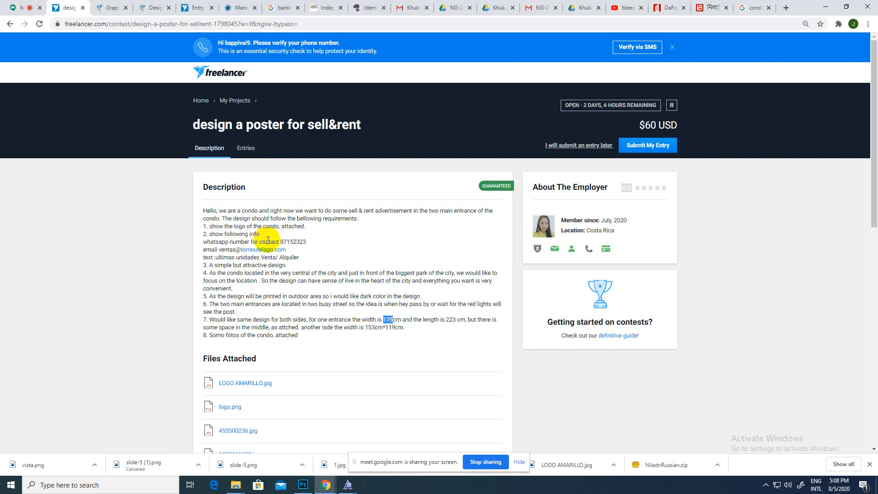
{"action": "left_click_drag", "start_coordinate": [260, 241], "coordinate": [286, 250]}
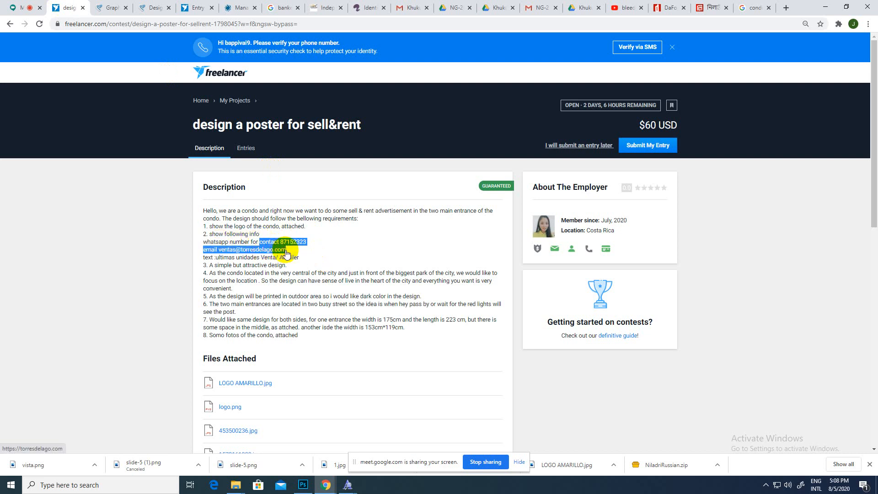
{"action": "left_click", "coordinate": [312, 247]}
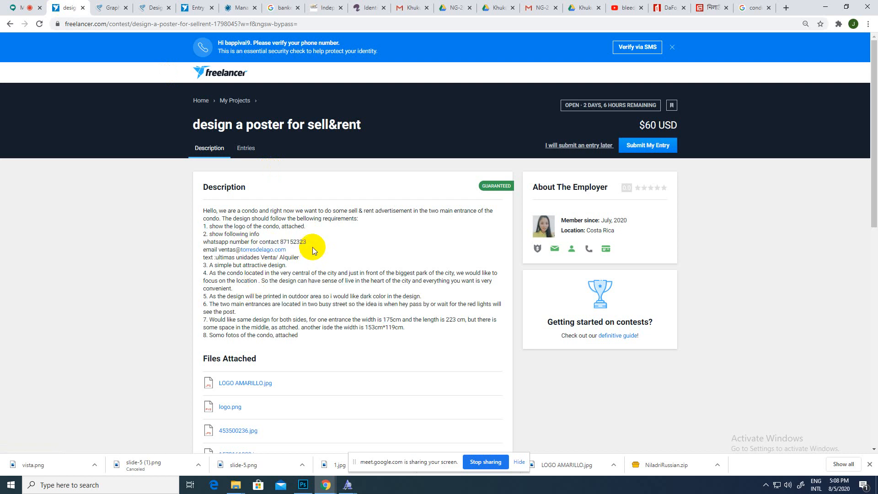
{"action": "left_click", "coordinate": [303, 483]}
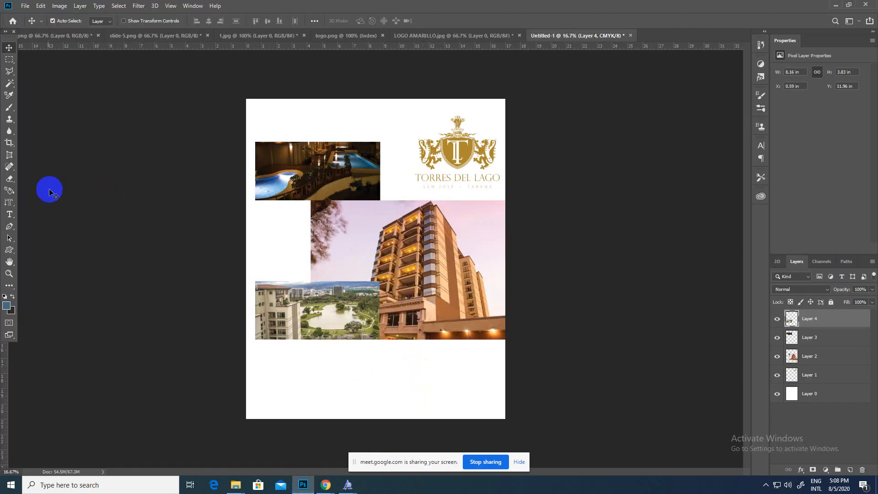
{"action": "left_click", "coordinate": [9, 214]}
{"action": "left_click", "coordinate": [391, 387]}
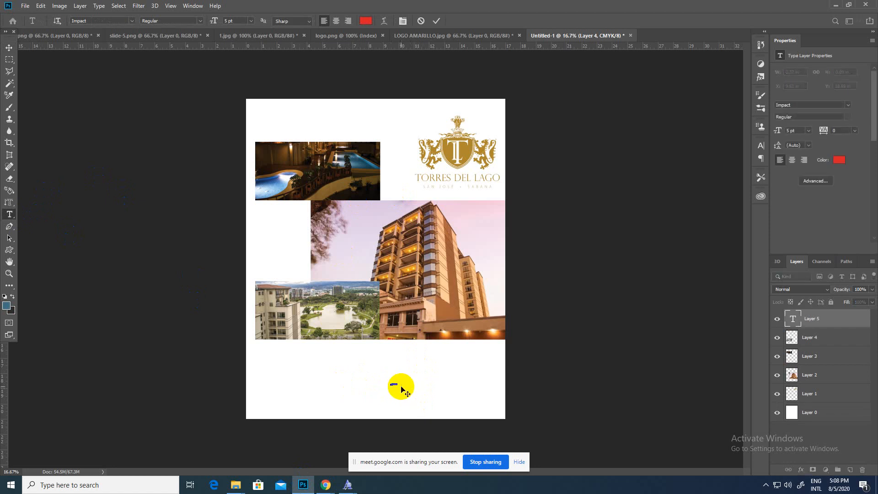
{"action": "left_click_drag", "start_coordinate": [403, 389], "coordinate": [369, 387]}
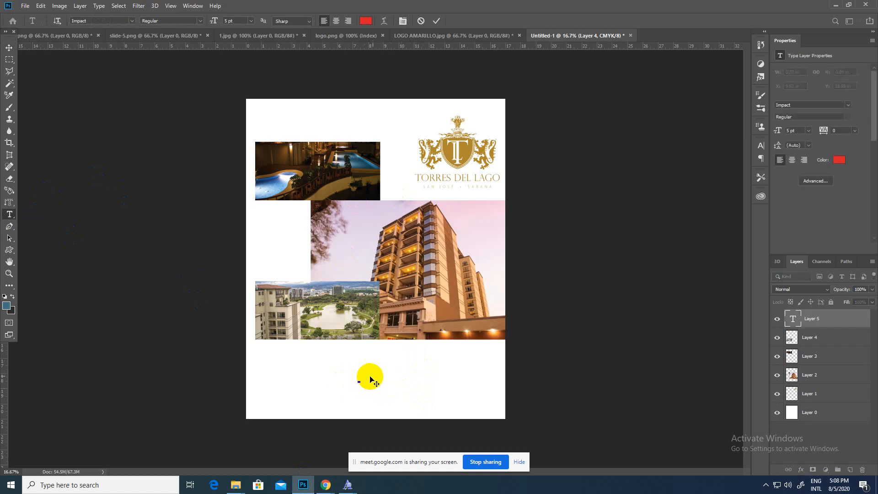
{"action": "left_click", "coordinate": [817, 338]}
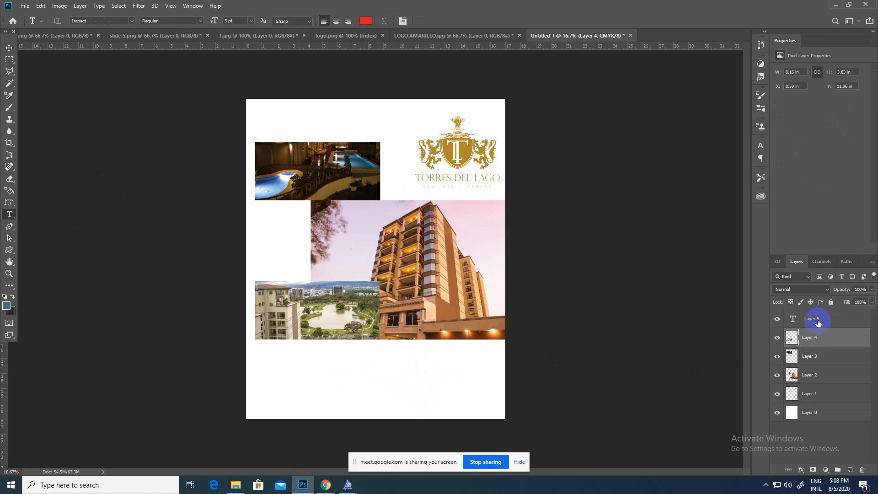
{"action": "left_click", "coordinate": [818, 323]}
{"action": "key", "text": "Delete"}
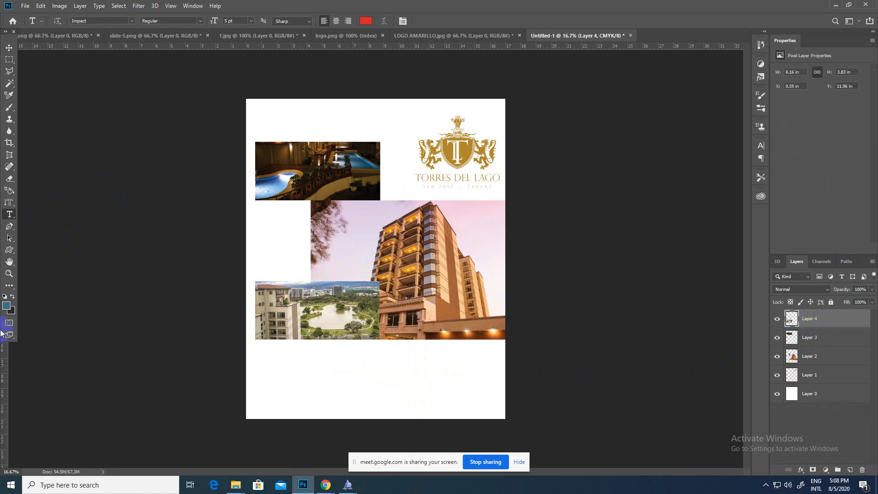
- Set the type size to 24 pt and add the contact number and e-mail as two lines of text below the building photo
{"action": "left_click", "coordinate": [251, 22]}
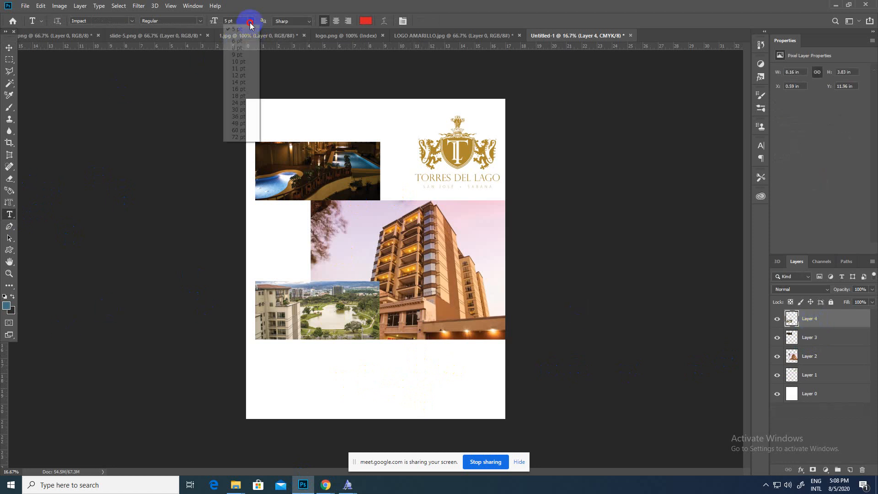
{"action": "left_click", "coordinate": [238, 103]}
{"action": "left_click", "coordinate": [399, 375]}
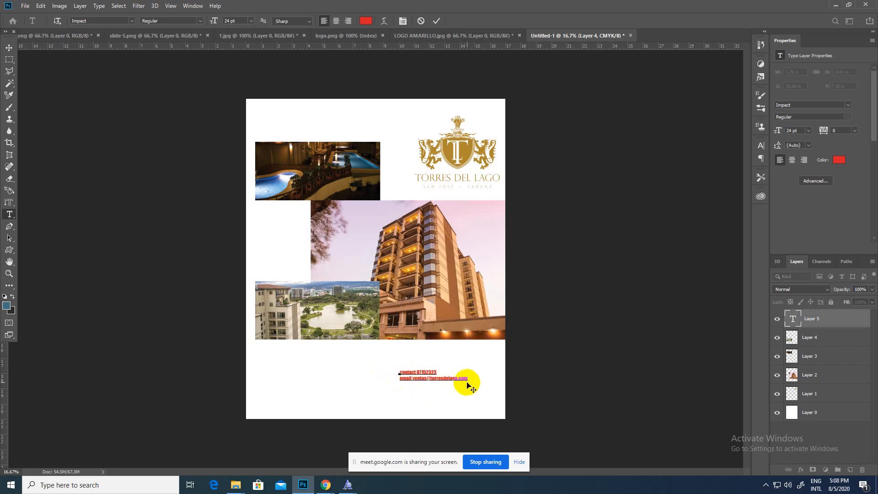
{"action": "left_click_drag", "start_coordinate": [422, 373], "coordinate": [435, 377]}
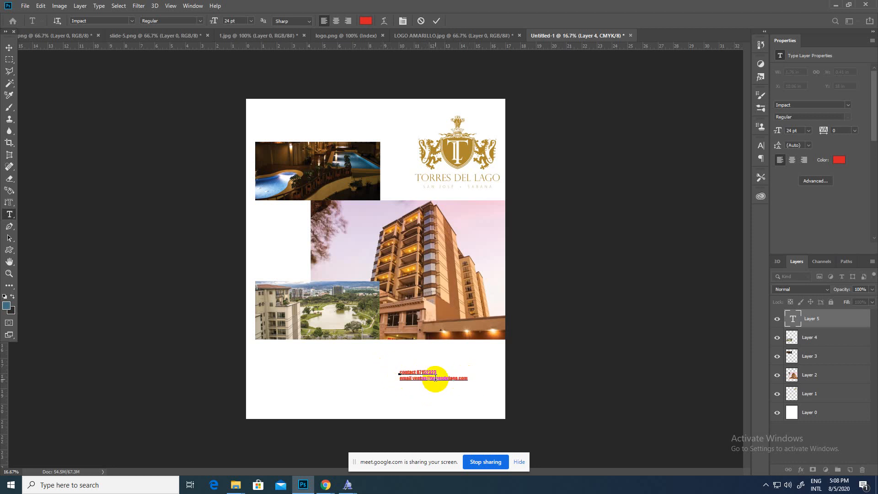
- Recheck the contact number and e-mail lines in the contest description in Chrome, highlighting them, and return to Photoshop
{"action": "mouse_move", "coordinate": [328, 484]}
{"action": "left_click", "coordinate": [288, 455]}
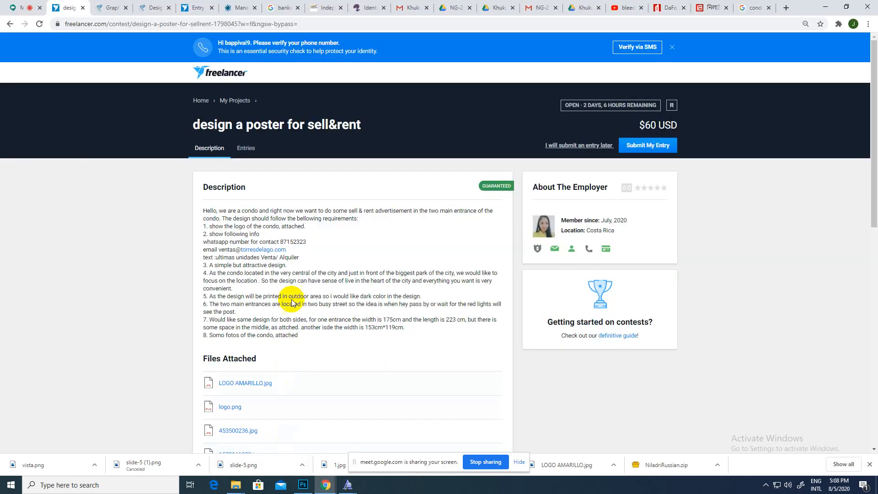
{"action": "left_click_drag", "start_coordinate": [259, 238], "coordinate": [282, 250]}
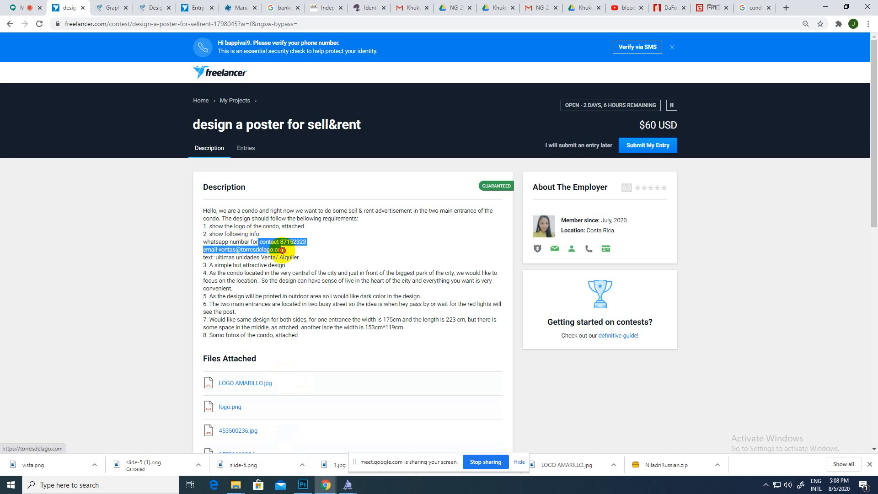
{"action": "left_click", "coordinate": [303, 484]}
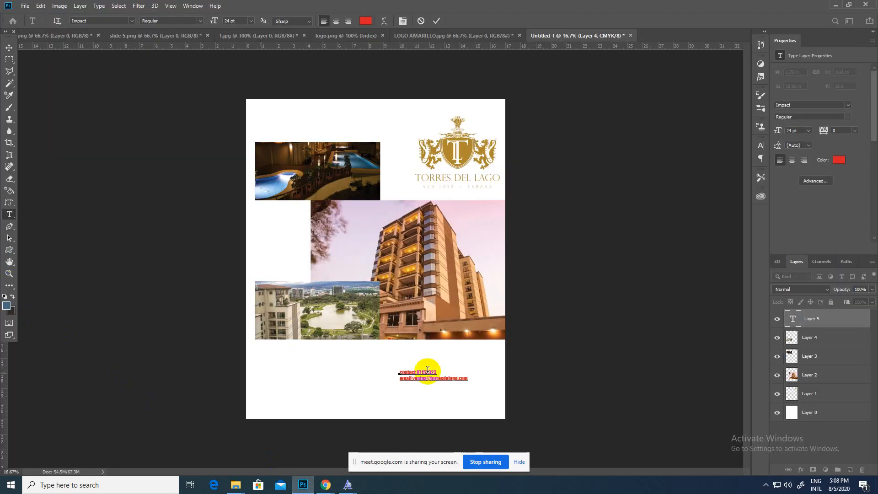
- Recolor the contact text near-black and place it slightly lower on the white area below the building photo
{"action": "left_click", "coordinate": [397, 371]}
{"action": "left_click_drag", "start_coordinate": [473, 402], "coordinate": [356, 351]}
{"action": "left_click", "coordinate": [366, 21]}
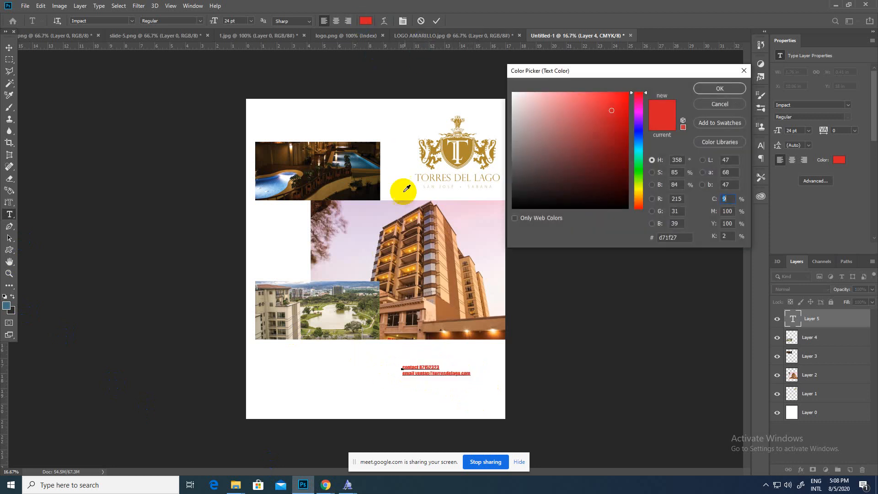
{"action": "left_click", "coordinate": [520, 197]}
{"action": "left_click", "coordinate": [720, 88]}
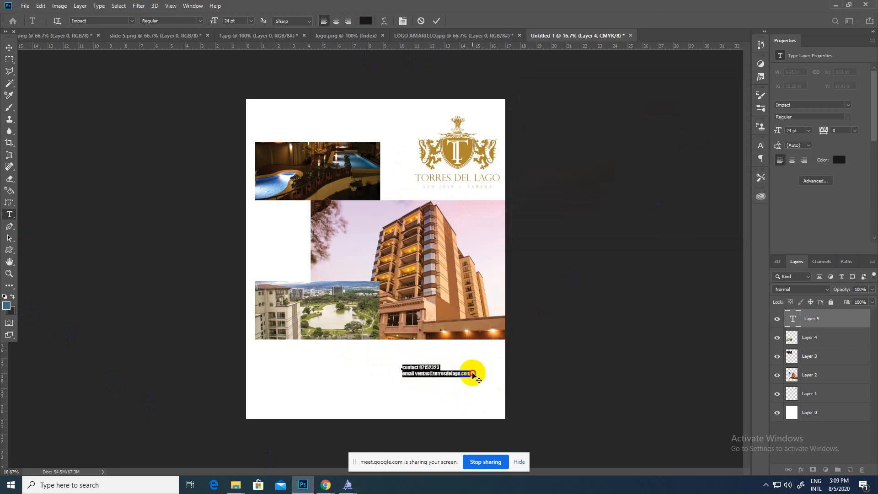
{"action": "left_click", "coordinate": [9, 48]}
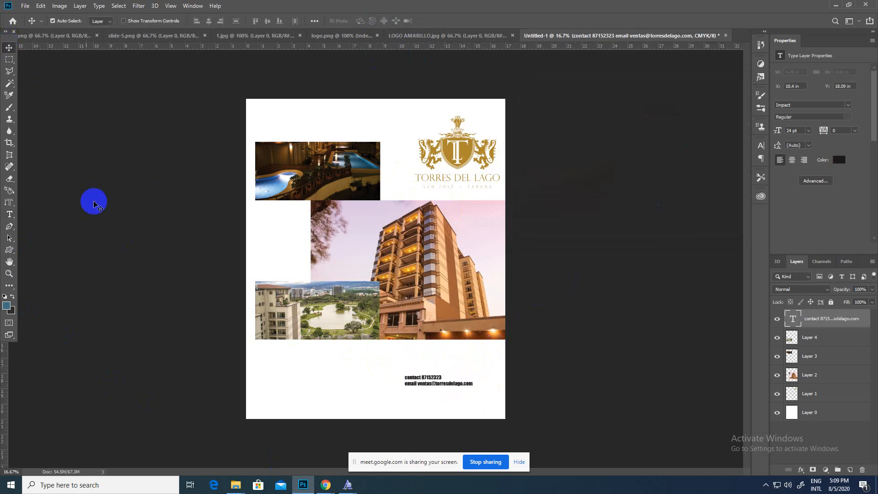
- Set the contact text's font to Times New Roman Regular and shift the text slightly up and to the left
{"action": "left_click", "coordinate": [9, 216]}
{"action": "left_click", "coordinate": [404, 378]}
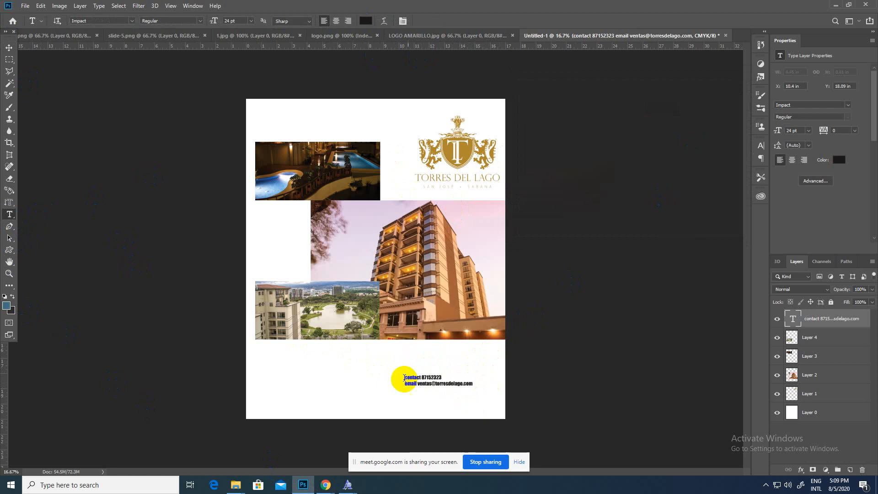
{"action": "left_click_drag", "start_coordinate": [460, 384], "coordinate": [402, 376]}
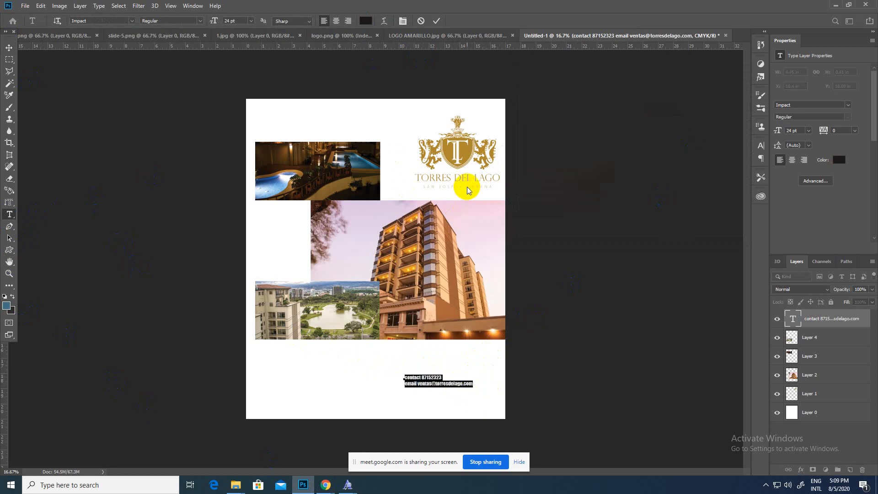
{"action": "left_click", "coordinate": [132, 21]}
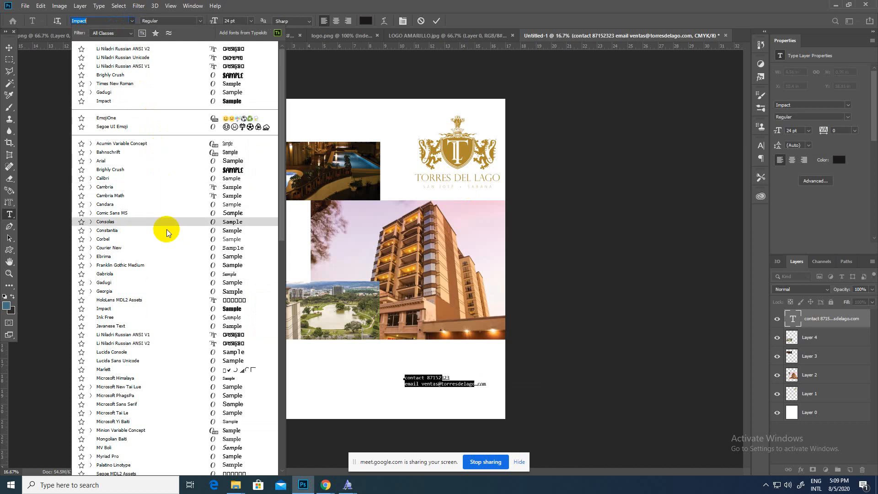
{"action": "type", "text": "tim"}
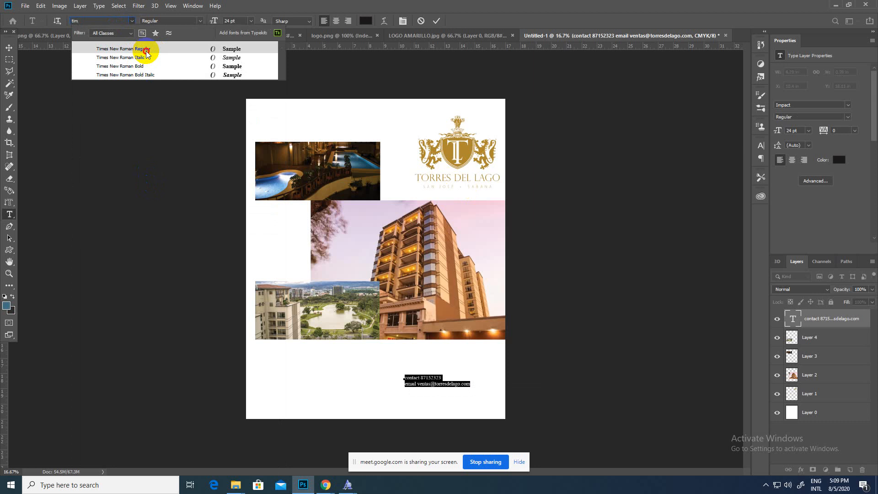
{"action": "left_click", "coordinate": [146, 53]}
{"action": "left_click", "coordinate": [9, 48]}
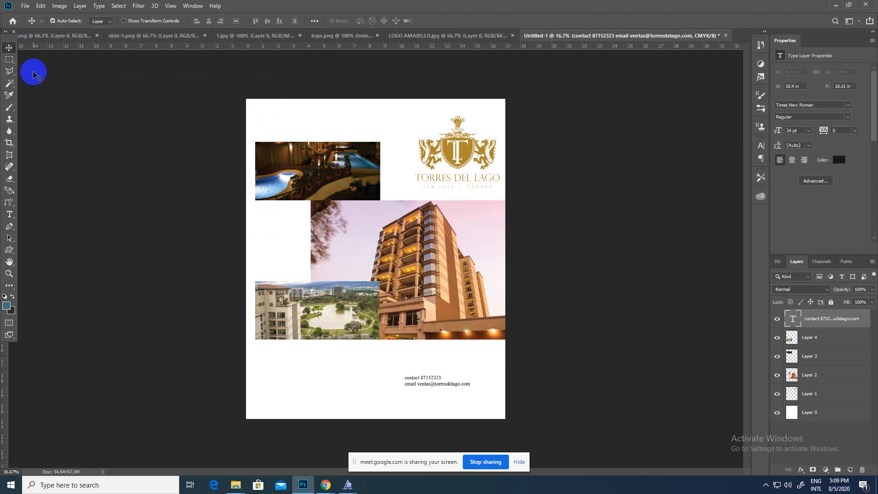
{"action": "left_click_drag", "start_coordinate": [425, 379], "coordinate": [414, 373]}
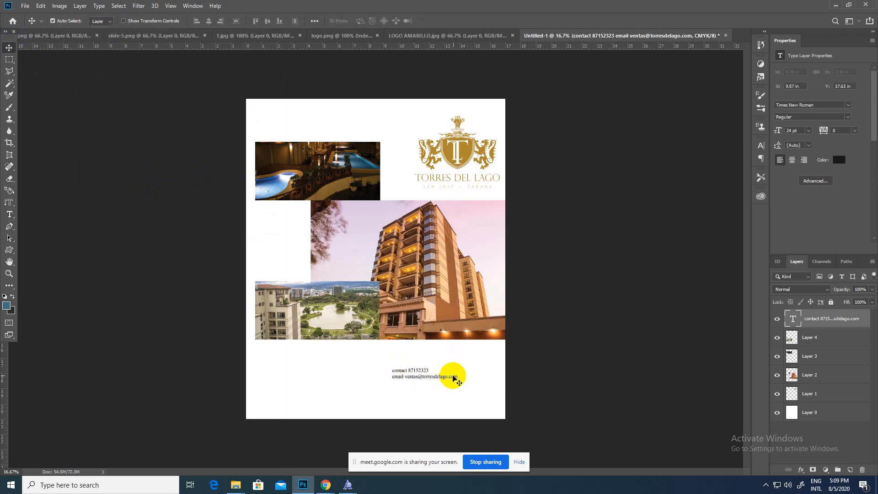
- Resize the contact text to 30 pt after trying 48 pt and 36 pt
{"action": "left_click", "coordinate": [10, 214]}
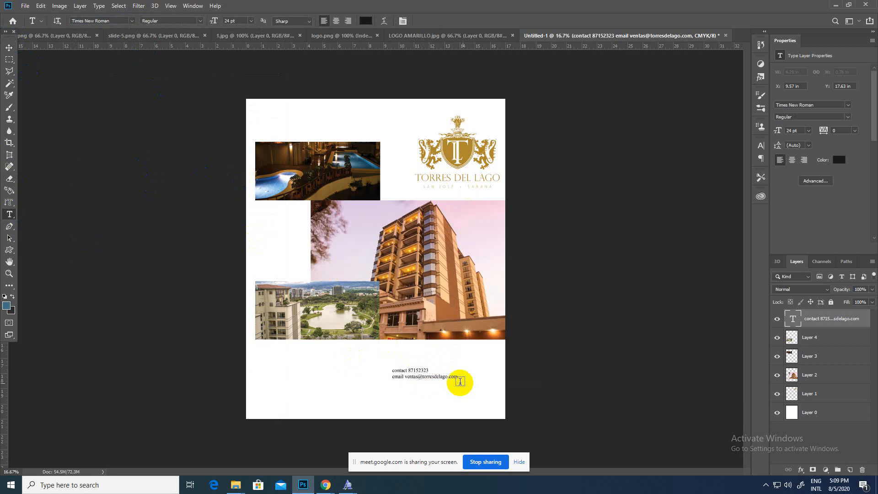
{"action": "left_click", "coordinate": [457, 374]}
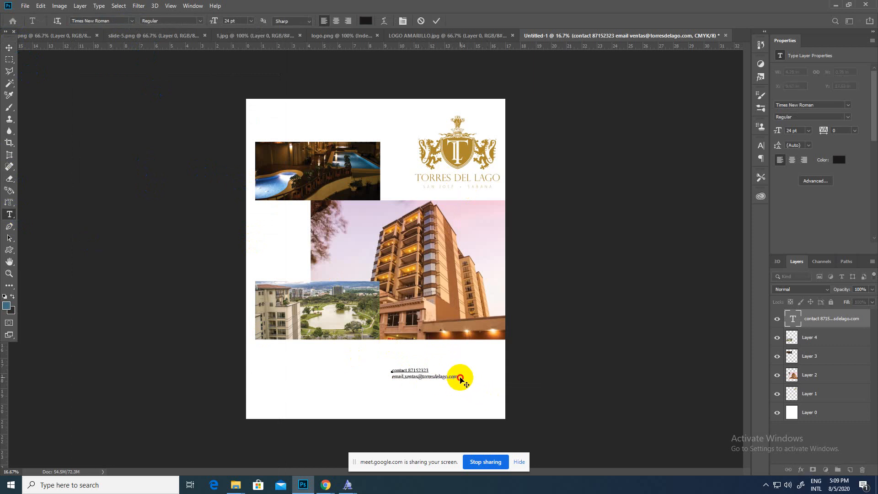
{"action": "left_click_drag", "start_coordinate": [457, 375], "coordinate": [376, 369]}
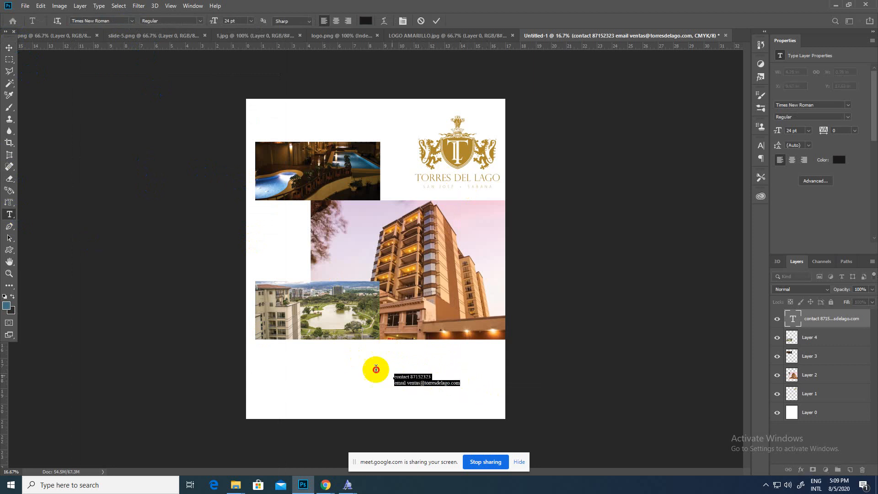
{"action": "left_click", "coordinate": [254, 24]}
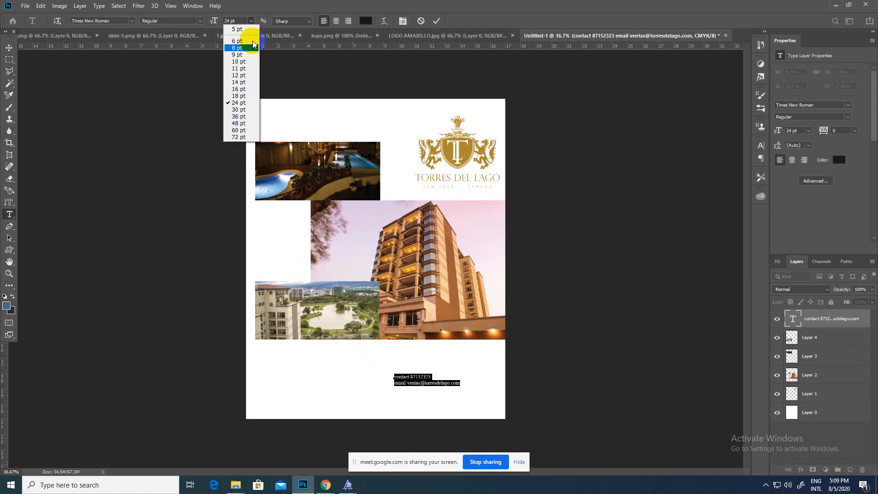
{"action": "left_click", "coordinate": [236, 121]}
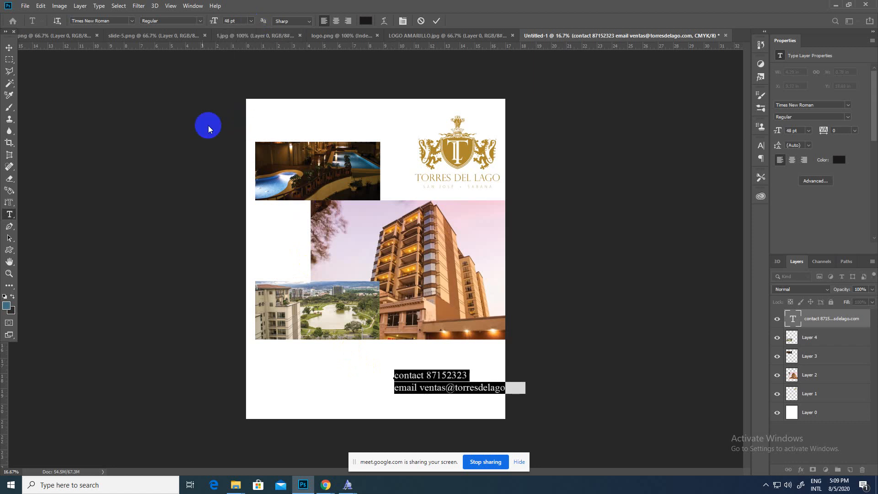
{"action": "left_click", "coordinate": [251, 21]}
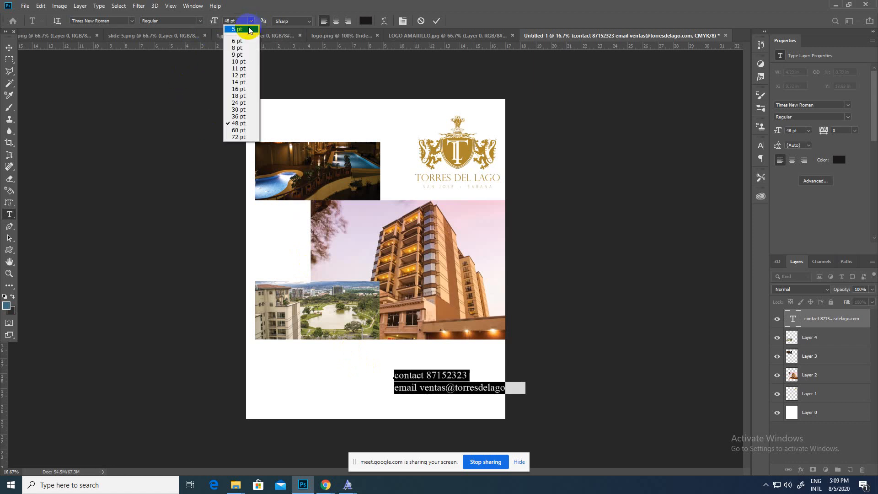
{"action": "left_click", "coordinate": [235, 116]}
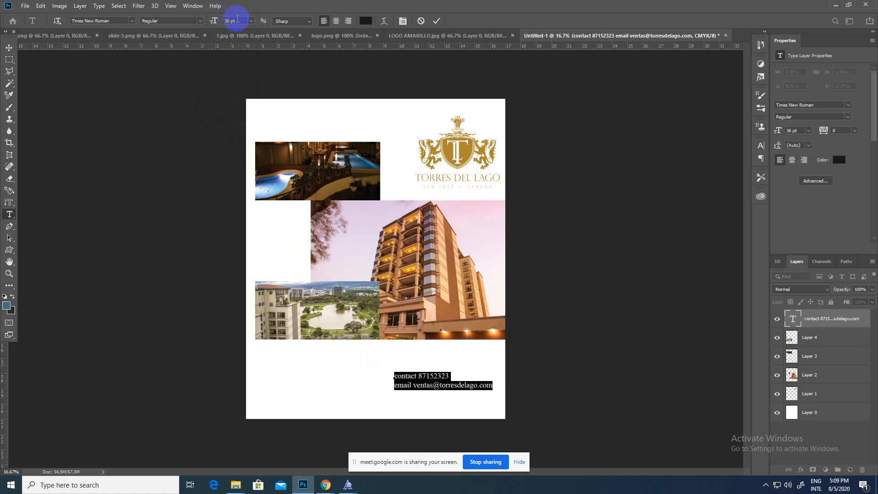
{"action": "left_click", "coordinate": [250, 21]}
{"action": "left_click", "coordinate": [235, 111]}
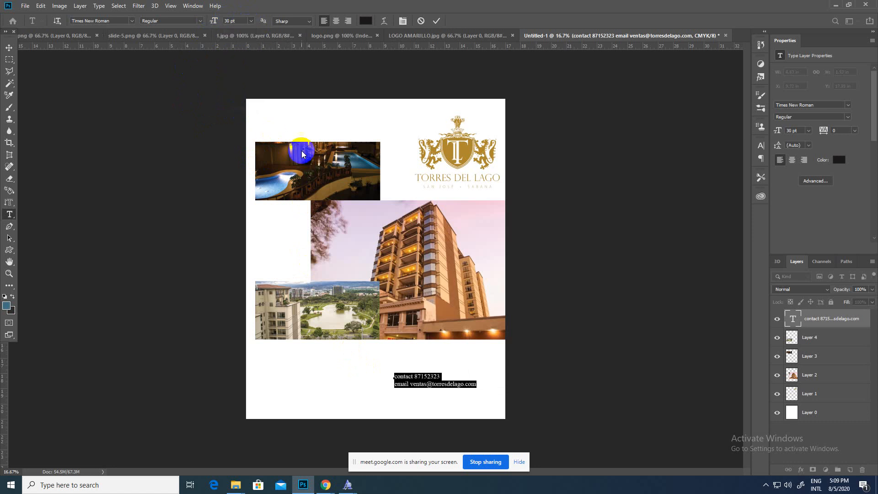
- Move the contact text toward the poster's lower-right corner and place the lake view photo directly below the building photo's lower edge
{"action": "left_click", "coordinate": [9, 47]}
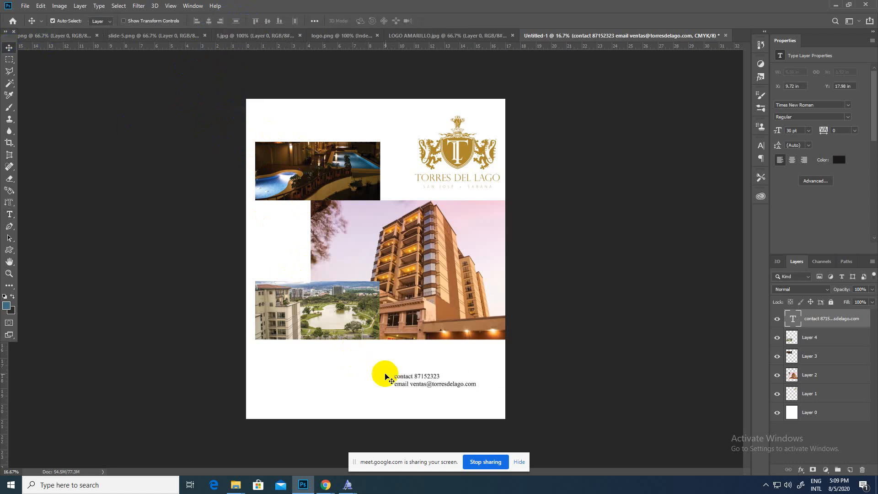
{"action": "left_click_drag", "start_coordinate": [425, 388], "coordinate": [441, 394]}
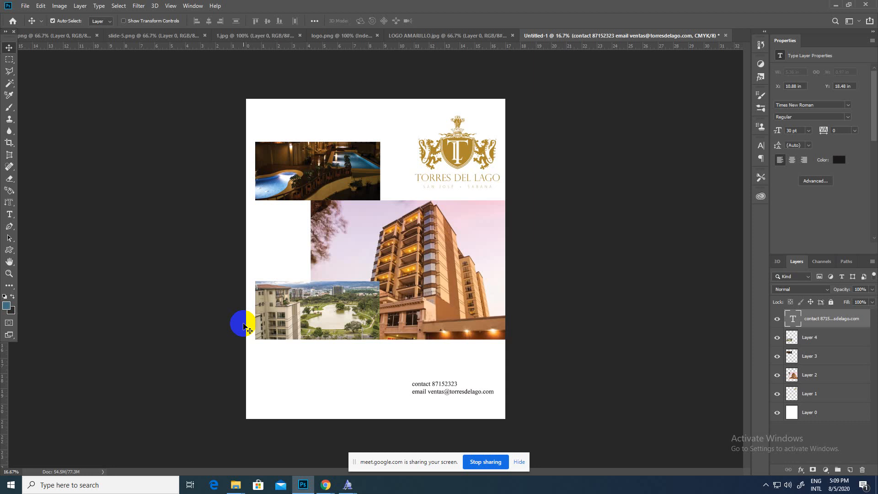
{"action": "left_click_drag", "start_coordinate": [279, 319], "coordinate": [279, 377]}
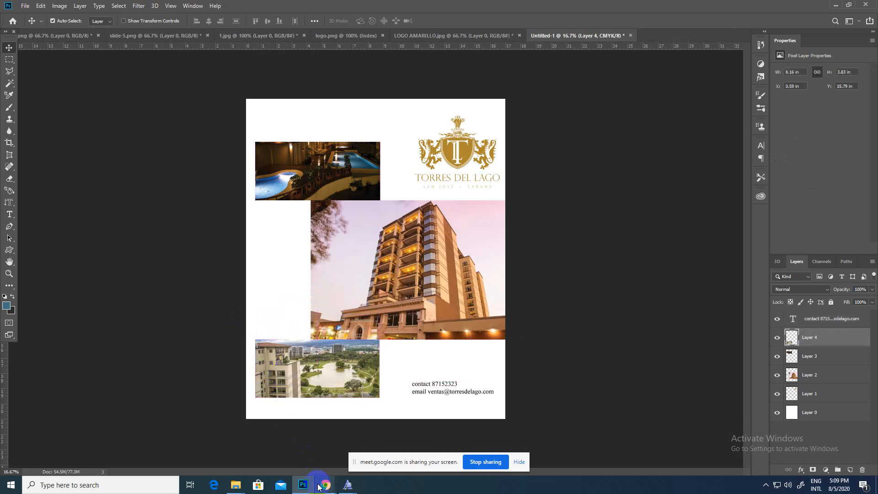
- Browse the other designers' submitted entries for the poster contest on freelancer.com in Chrome to compare their layouts
{"action": "mouse_move", "coordinate": [319, 486]}
{"action": "left_click", "coordinate": [284, 451]}
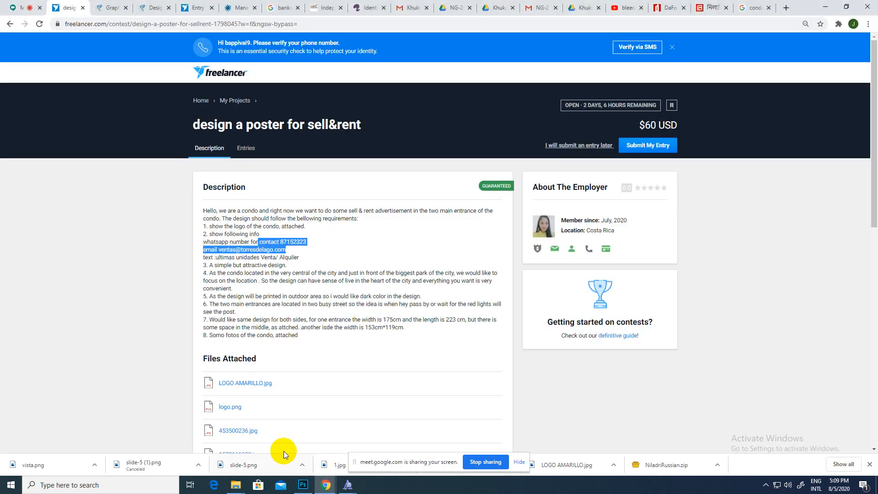
{"action": "left_click", "coordinate": [246, 150]}
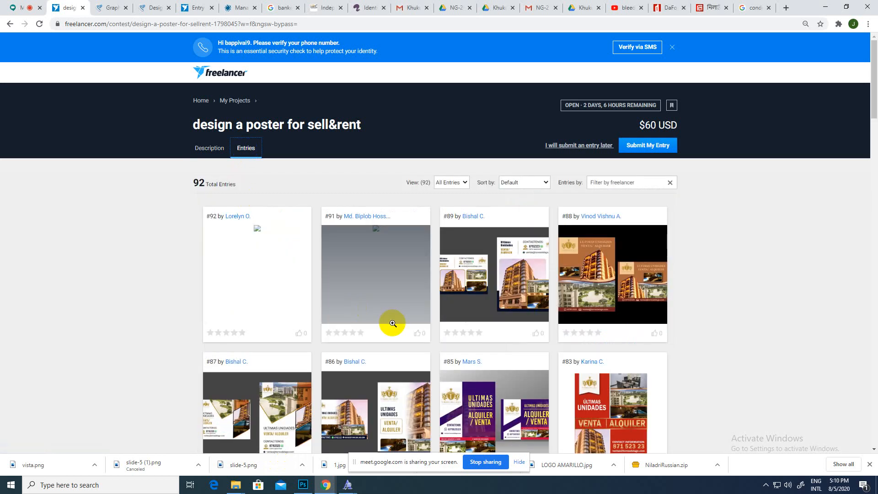
{"action": "scroll", "coordinate": [393, 323], "scroll_direction": "down", "scroll_amount": 15}
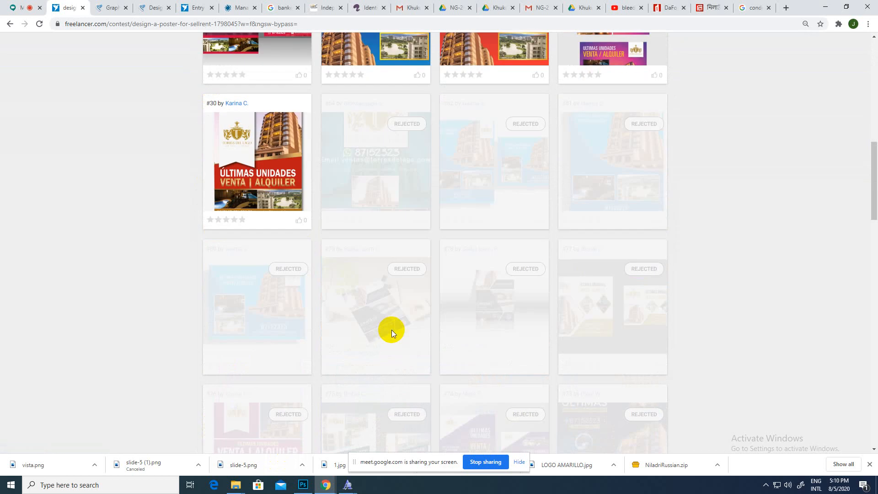
{"action": "scroll", "coordinate": [392, 330], "scroll_direction": "down", "scroll_amount": 5}
{"action": "scroll", "coordinate": [372, 320], "scroll_direction": "up", "scroll_amount": 10}
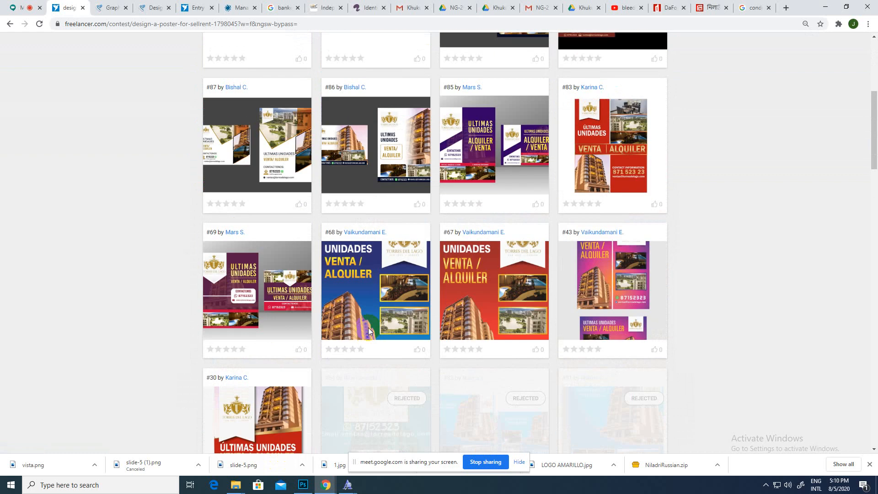
- Examine the thumbnails of contest entries #30 to #92 for poster layout ideas
{"action": "scroll", "coordinate": [369, 327], "scroll_direction": "down", "scroll_amount": 2}
{"action": "scroll", "coordinate": [278, 348], "scroll_direction": "up", "scroll_amount": 6}
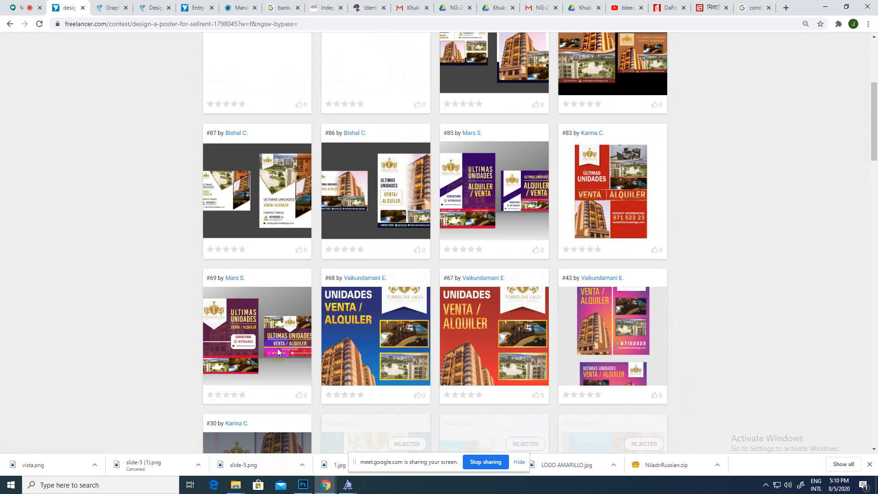
{"action": "scroll", "coordinate": [387, 321], "scroll_direction": "down", "scroll_amount": 1}
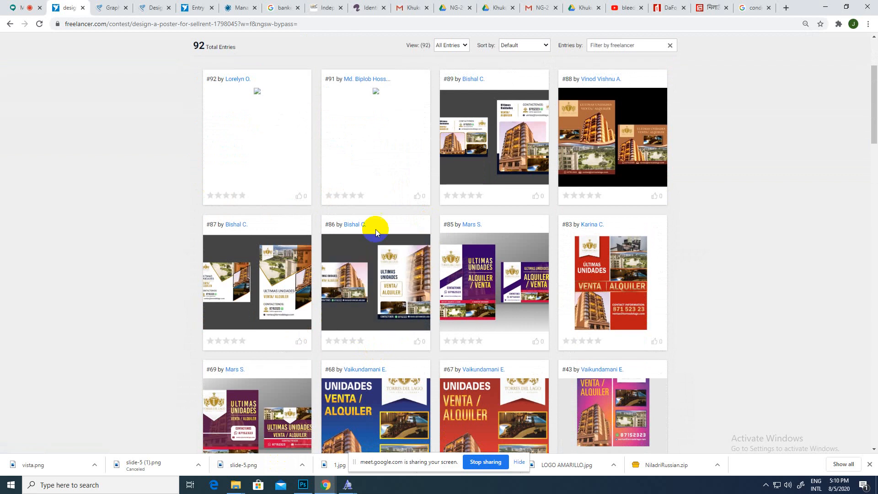
{"action": "scroll", "coordinate": [480, 333], "scroll_direction": "up", "scroll_amount": 2}
{"action": "scroll", "coordinate": [484, 331], "scroll_direction": "down", "scroll_amount": 2}
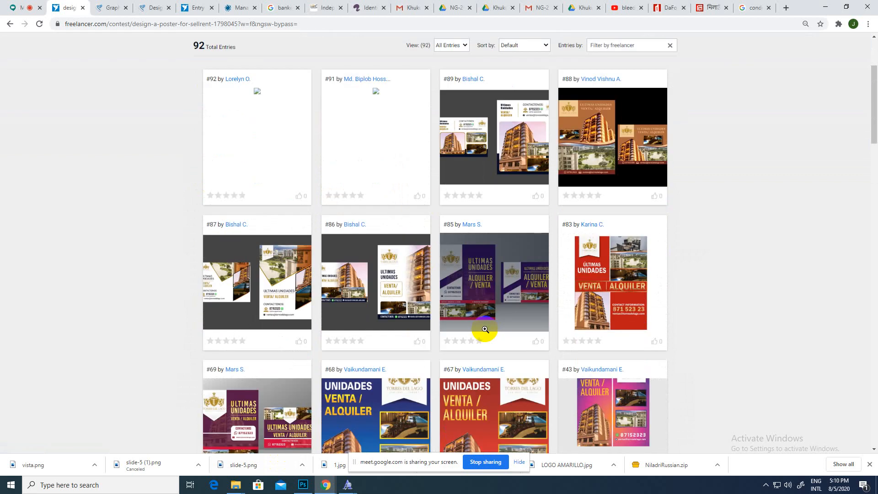
{"action": "scroll", "coordinate": [486, 329], "scroll_direction": "up", "scroll_amount": 2}
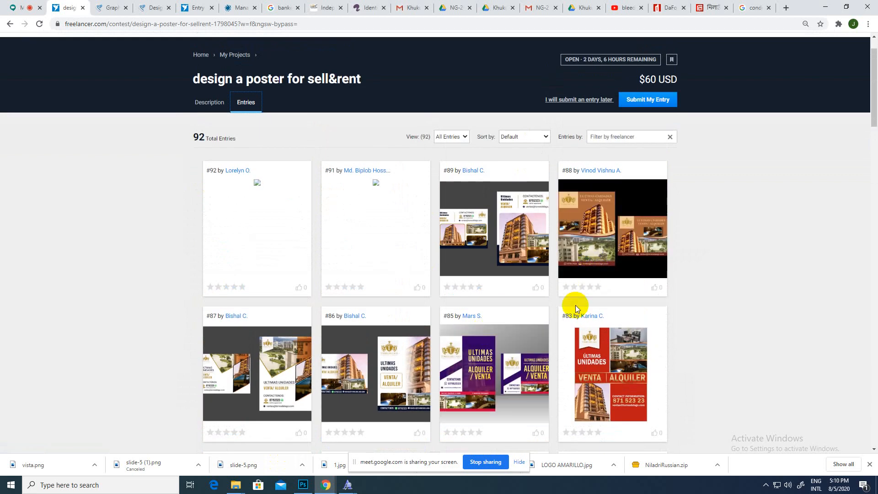
{"action": "scroll", "coordinate": [575, 305], "scroll_direction": "down", "scroll_amount": 2}
{"action": "scroll", "coordinate": [576, 305], "scroll_direction": "down", "scroll_amount": 2}
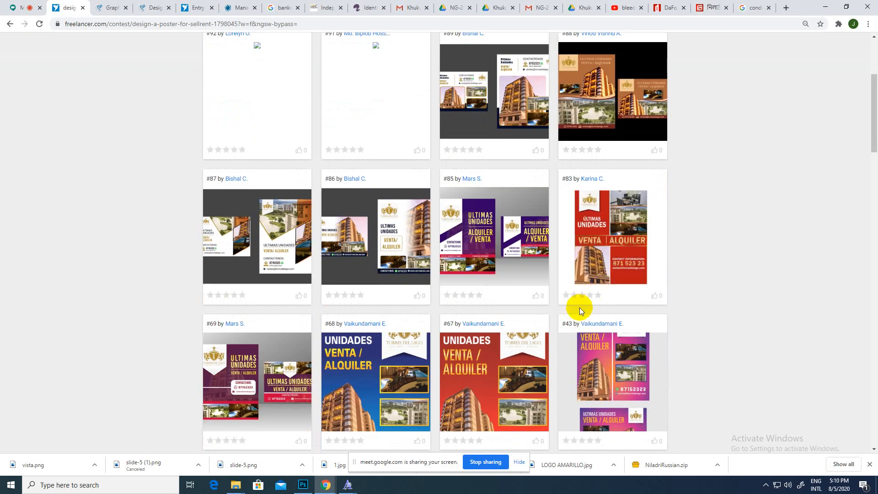
- View contest entries #83 and #88 at full size to study their layouts, and check the client's brief in the meeting chat
{"action": "left_click", "coordinate": [606, 255]}
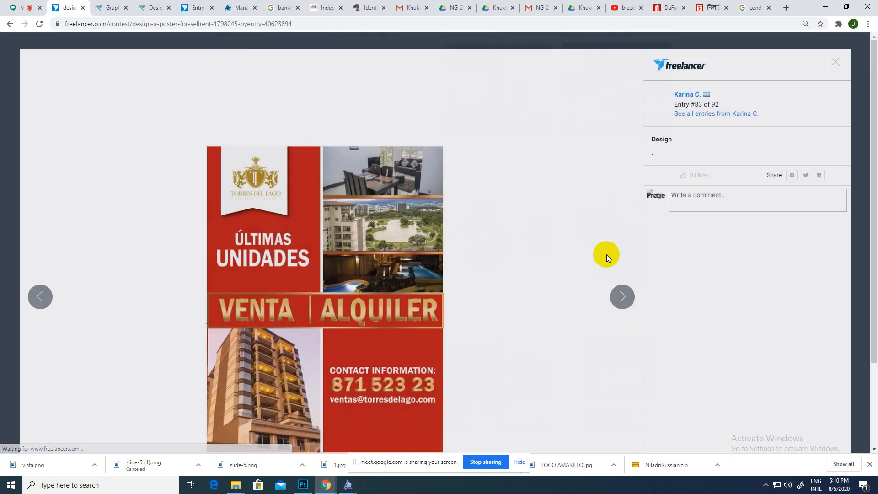
{"action": "scroll", "coordinate": [348, 273], "scroll_direction": "down", "scroll_amount": 3}
{"action": "scroll", "coordinate": [324, 229], "scroll_direction": "up", "scroll_amount": 2}
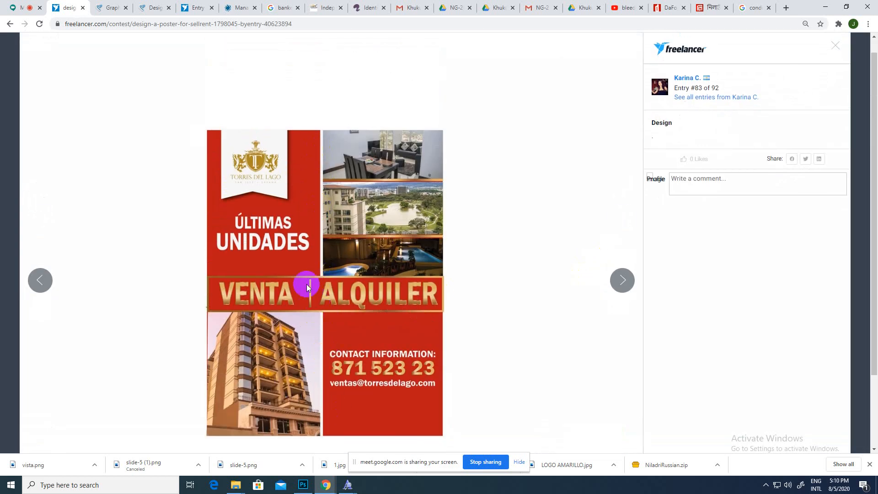
{"action": "left_click", "coordinate": [14, 28]}
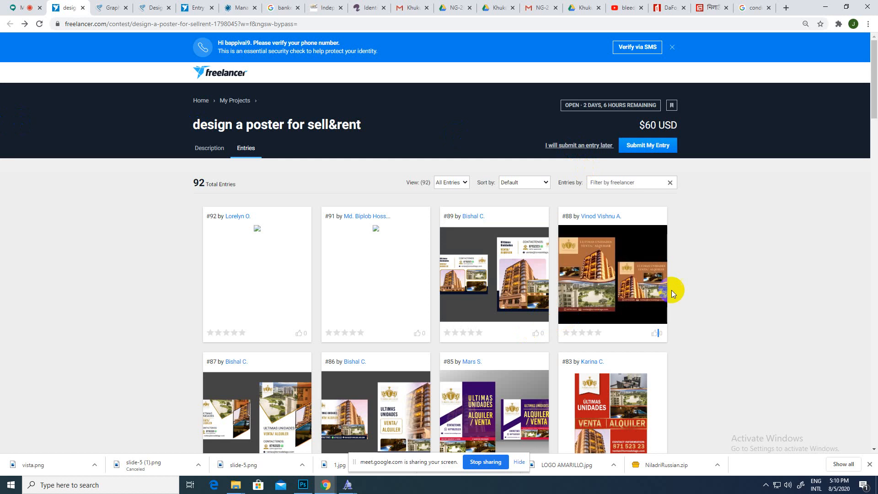
{"action": "left_click", "coordinate": [613, 278]}
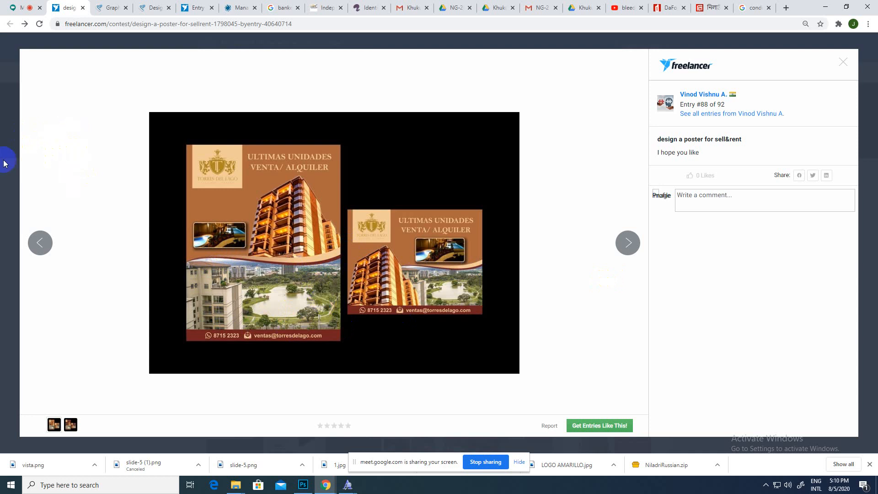
{"action": "left_click", "coordinate": [10, 23]}
{"action": "left_click", "coordinate": [20, 8]}
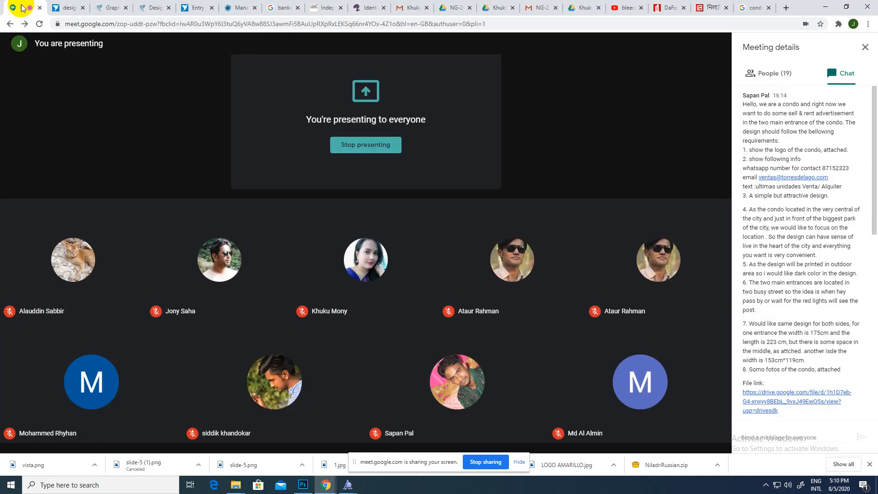
- Switch to Photoshop and place the pool photo directly above the building photo and the lake view photo over its lower-right part, both reaching the poster's right edge
{"action": "left_click", "coordinate": [303, 486]}
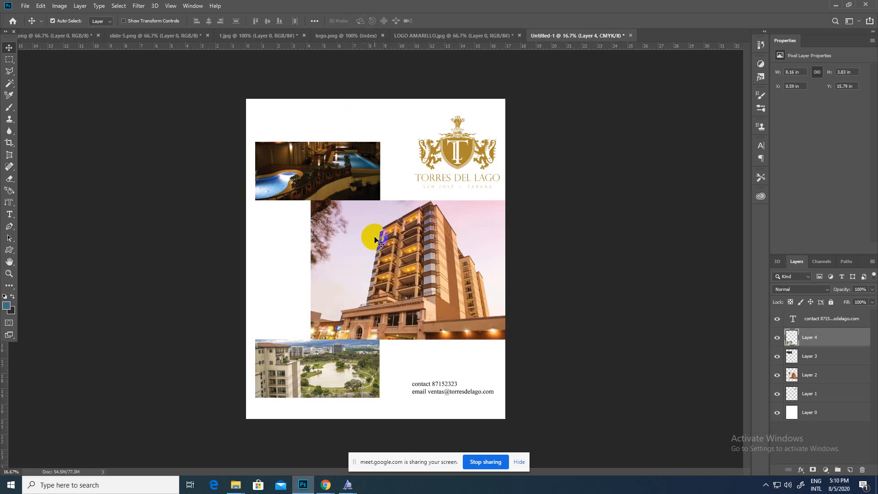
{"action": "mouse_move", "coordinate": [311, 172]}
{"action": "left_mouse_down"}
{"action": "mouse_move", "coordinate": [310, 218]}
{"action": "mouse_move", "coordinate": [306, 160]}
{"action": "left_mouse_up"}
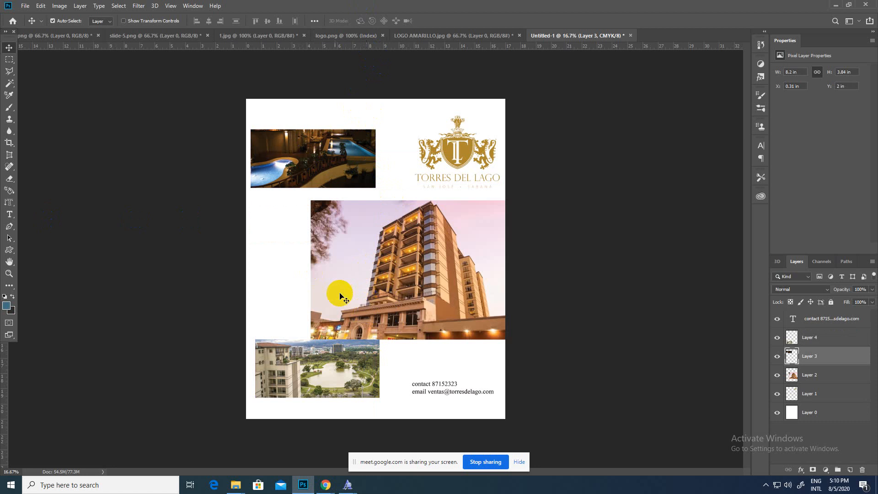
{"action": "left_click_drag", "start_coordinate": [311, 150], "coordinate": [294, 143]}
{"action": "key", "text": "ctrl+z"}
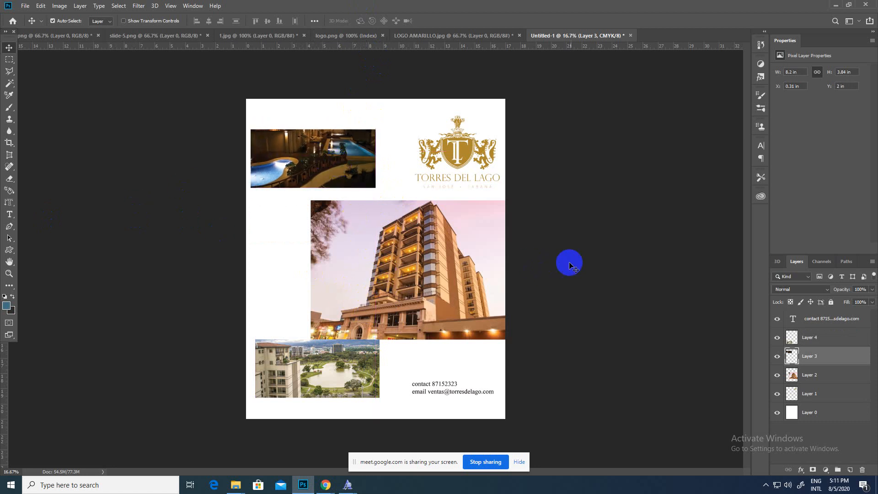
{"action": "left_click", "coordinate": [346, 179]}
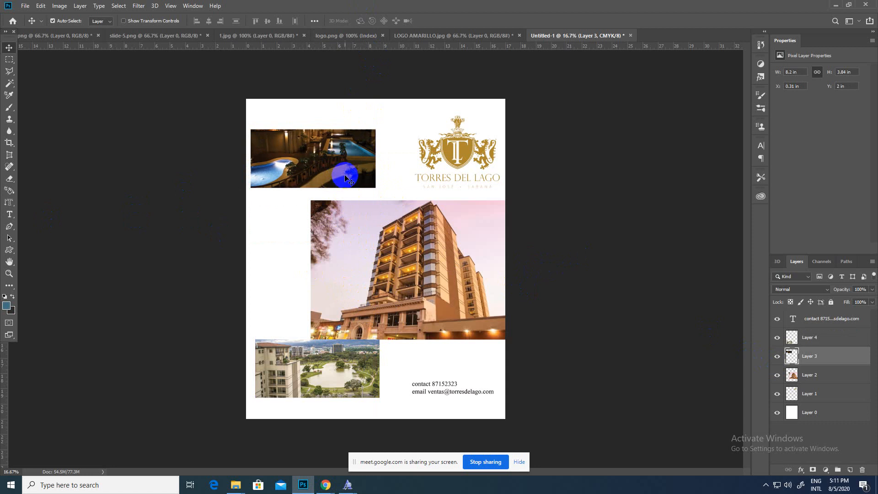
{"action": "left_click_drag", "start_coordinate": [348, 177], "coordinate": [459, 190]}
{"action": "left_click_drag", "start_coordinate": [341, 377], "coordinate": [478, 307]}
{"action": "left_click_drag", "start_coordinate": [404, 186], "coordinate": [430, 186]}
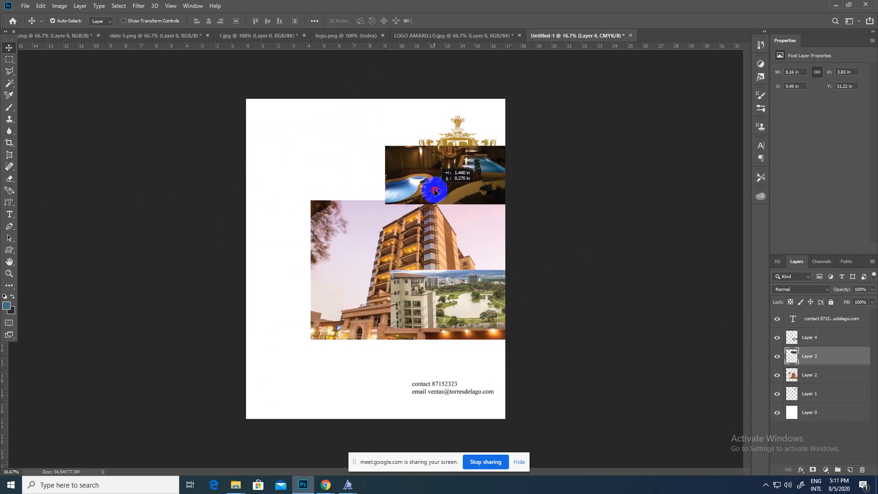
{"action": "left_click_drag", "start_coordinate": [438, 287], "coordinate": [438, 287]}
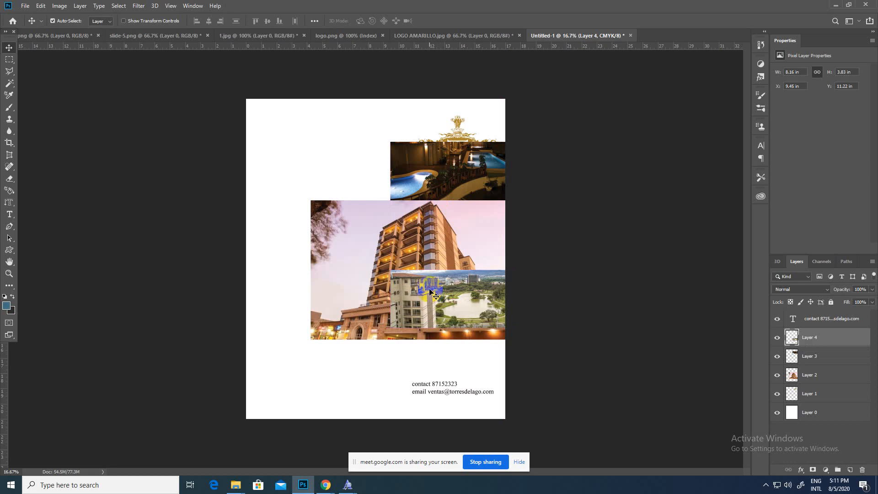
- Activate the Curvature Pen tool for drawing on the poster
{"action": "left_click", "coordinate": [13, 168]}
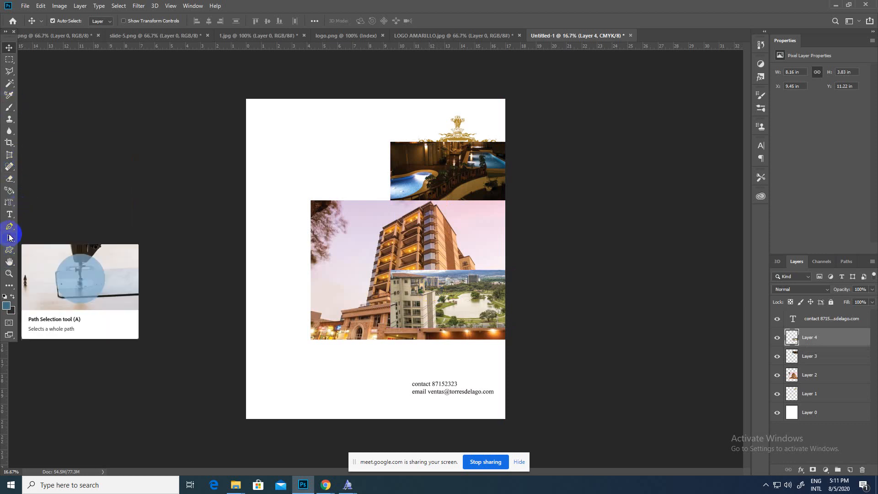
{"action": "left_click", "coordinate": [9, 231]}
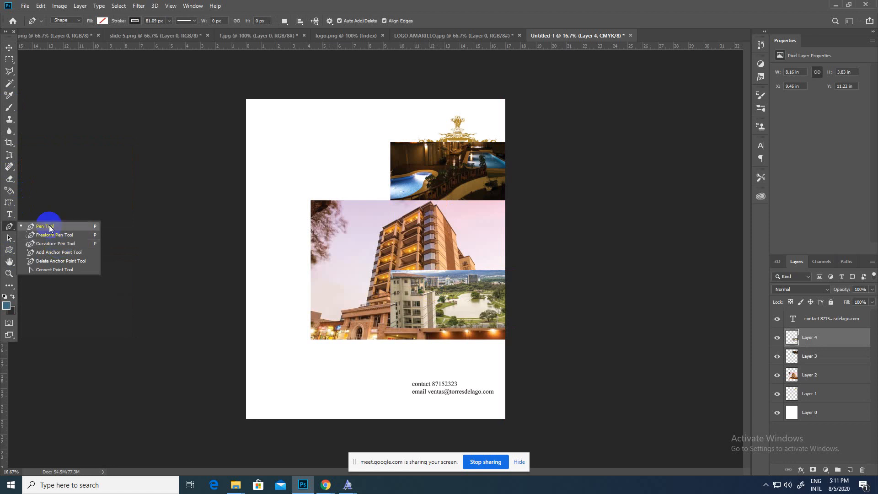
{"action": "left_click", "coordinate": [57, 248]}
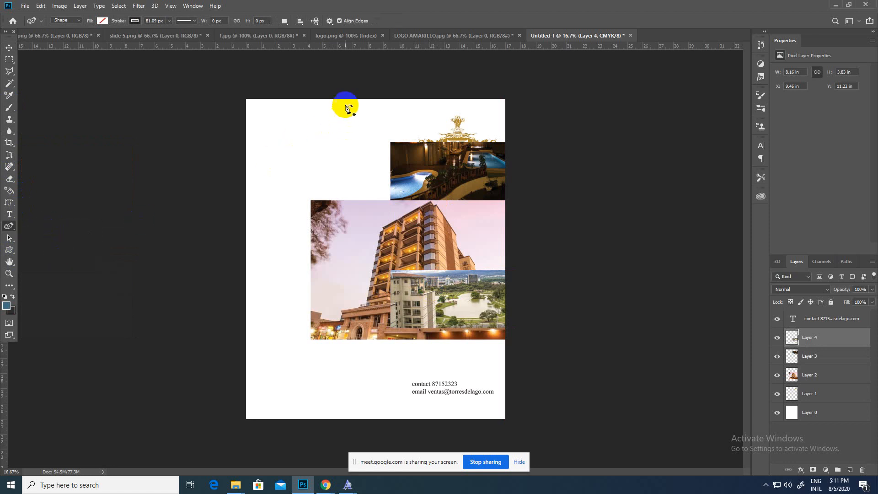
{"action": "left_click", "coordinate": [332, 93]}
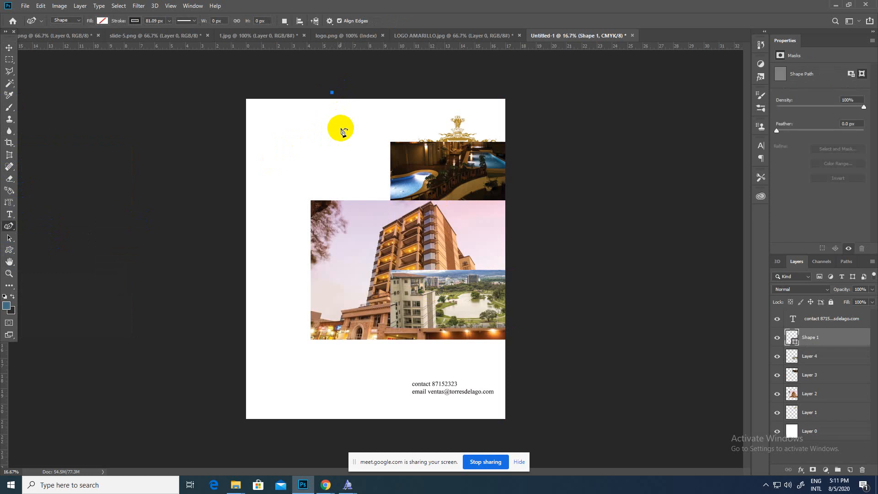
{"action": "left_click", "coordinate": [350, 147]}
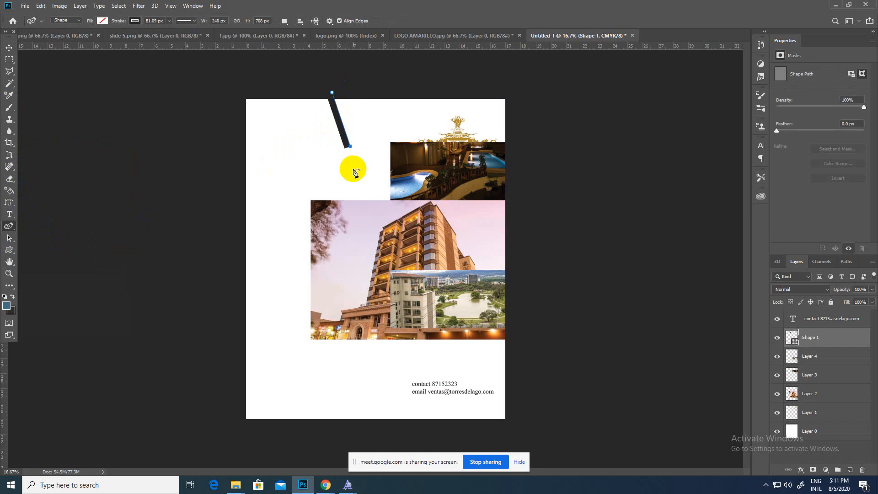
{"action": "left_click", "coordinate": [353, 172]}
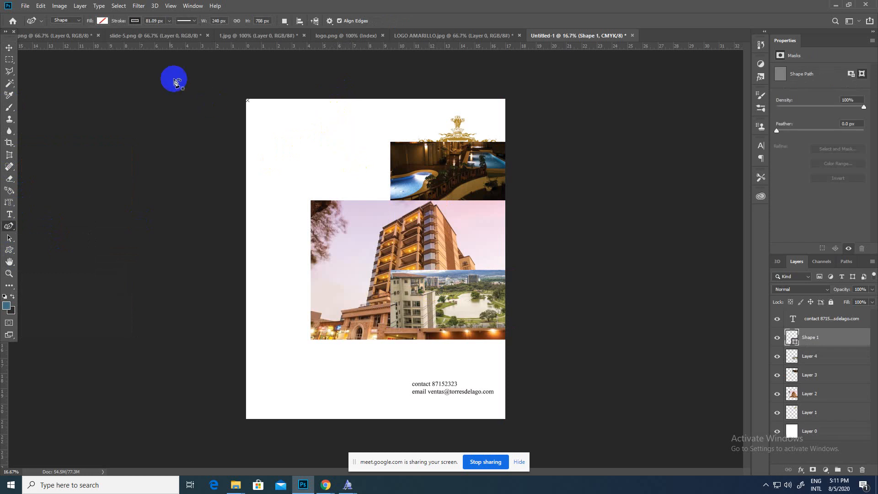
- Set the Curvature Pen to Path mode and start a wavy path from above the poster's top edge down toward the building photo
{"action": "left_click", "coordinate": [80, 21]}
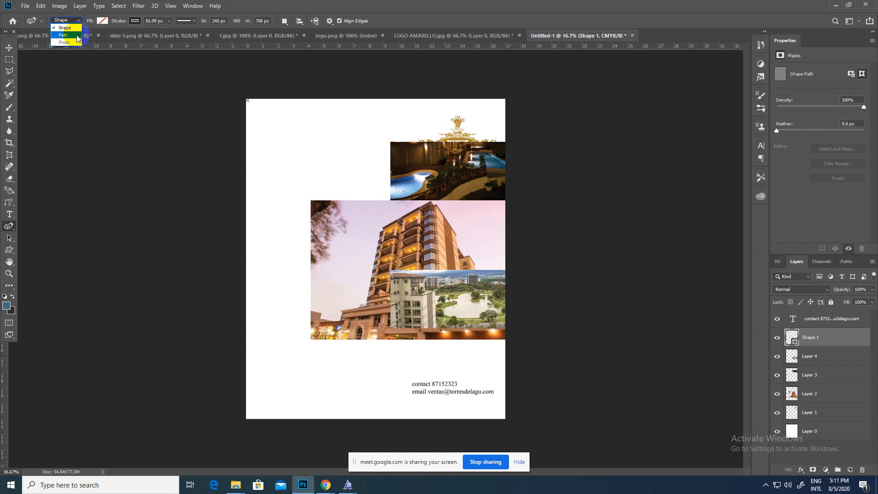
{"action": "left_click", "coordinate": [63, 35]}
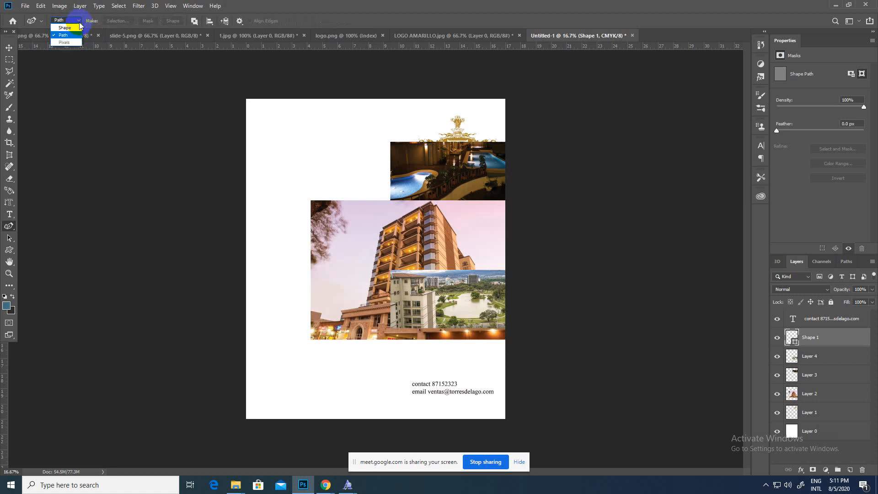
{"action": "left_click", "coordinate": [358, 155]}
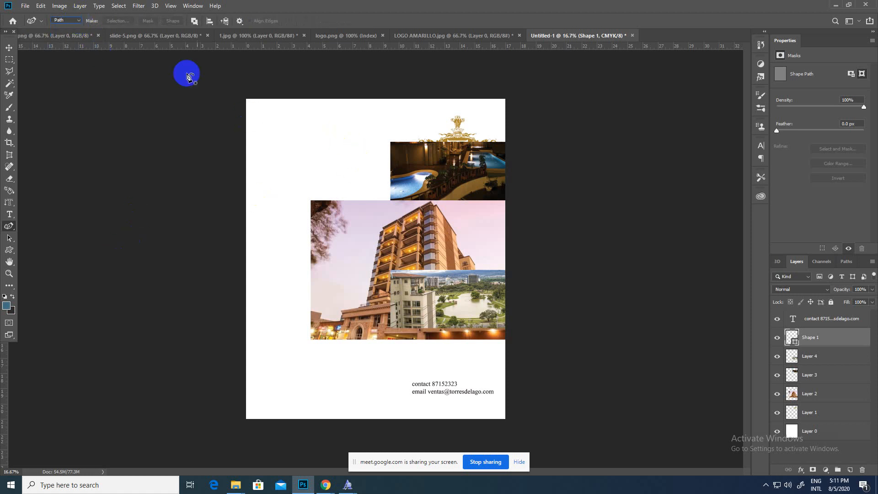
{"action": "left_click", "coordinate": [327, 98]}
{"action": "left_click", "coordinate": [342, 124]}
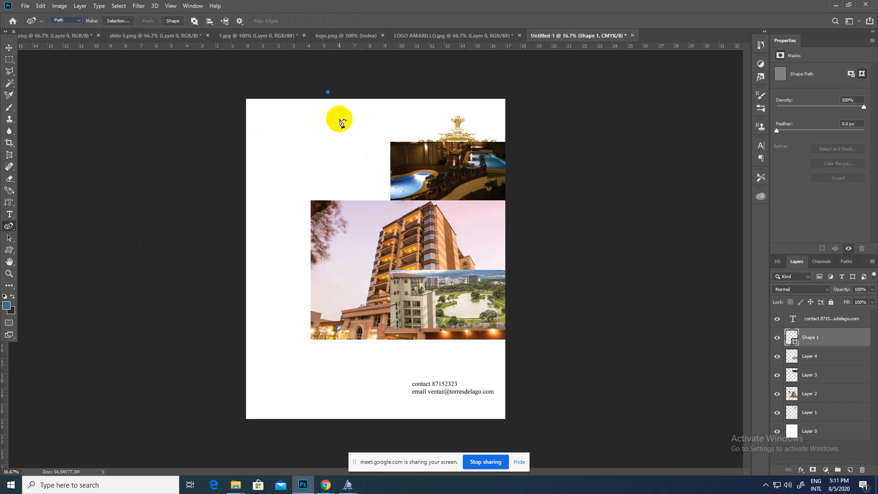
{"action": "left_click", "coordinate": [347, 145]}
{"action": "left_click", "coordinate": [356, 175]}
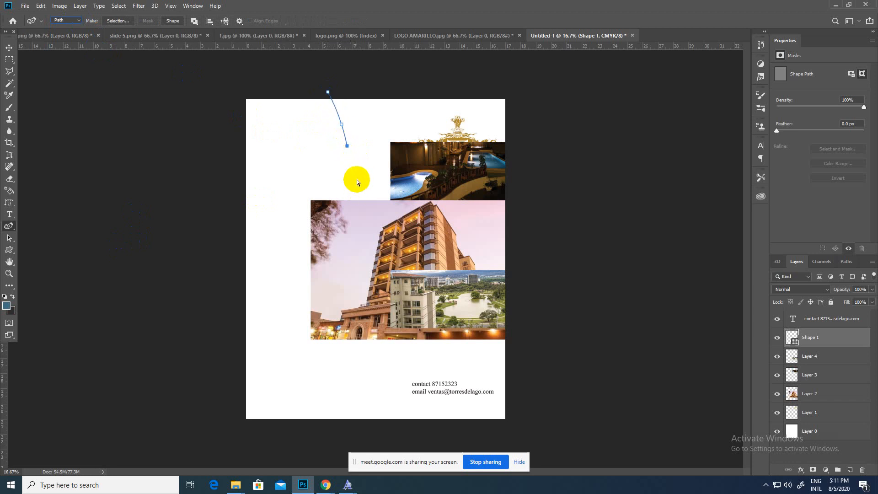
{"action": "key", "text": "ctrl+z"}
{"action": "left_click", "coordinate": [361, 169]}
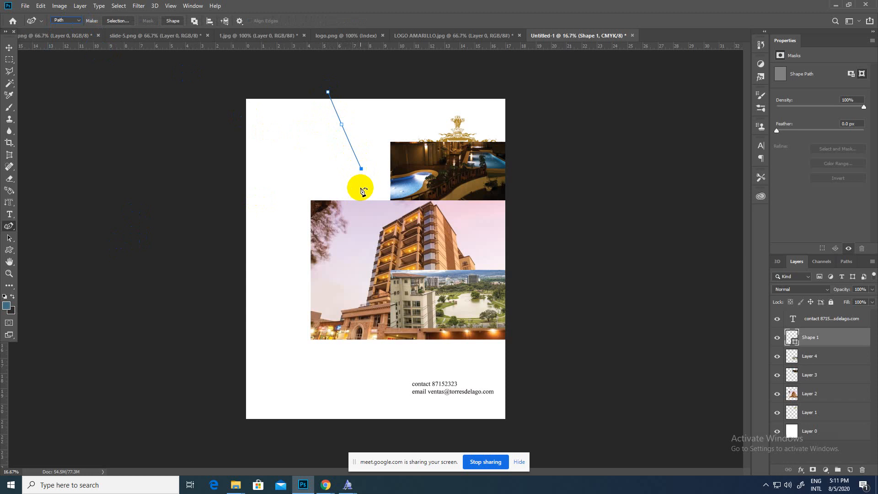
{"action": "left_click", "coordinate": [361, 190]}
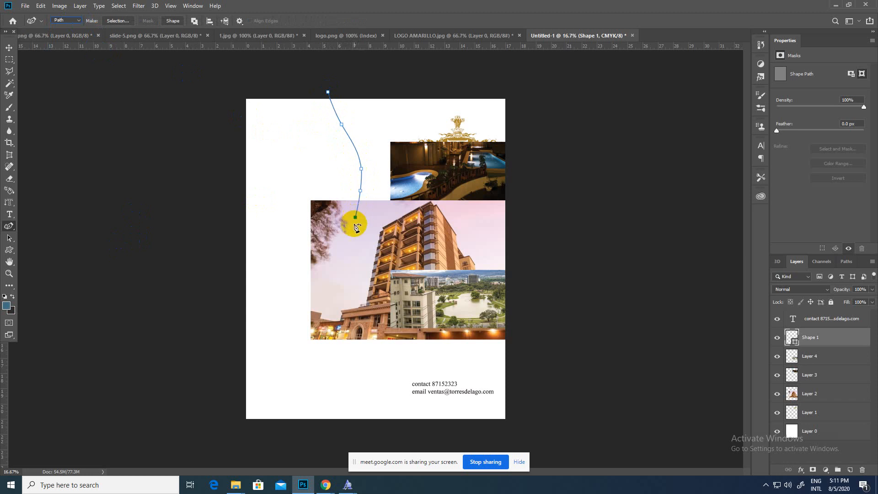
- Continue the wavy path down across the building photo to the poster's bottom edge
{"action": "left_click", "coordinate": [347, 256]}
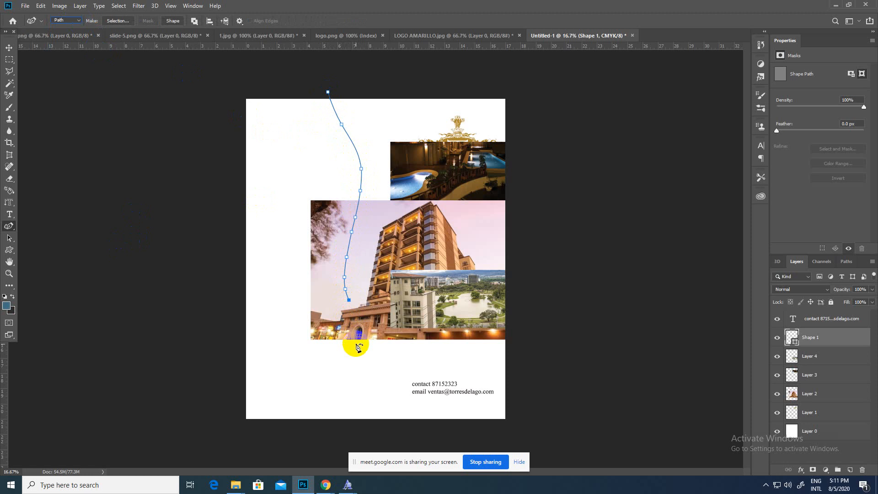
{"action": "left_click", "coordinate": [350, 366]}
{"action": "left_click", "coordinate": [343, 391]}
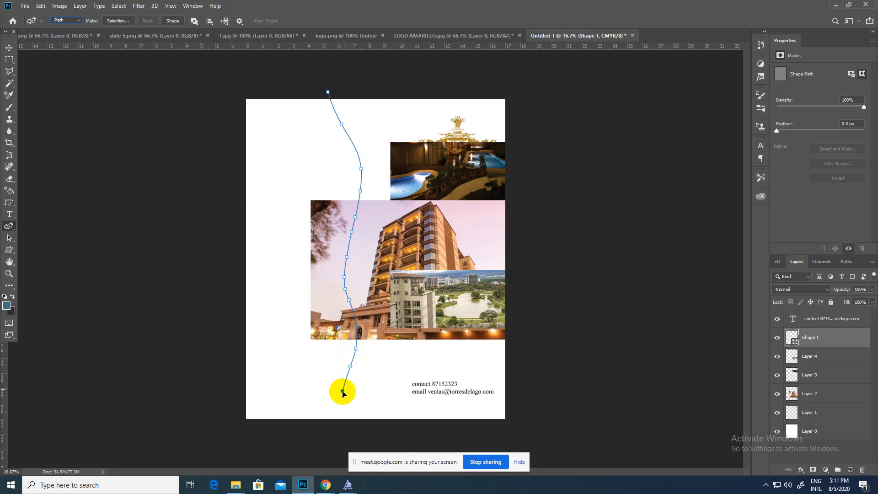
{"action": "left_click", "coordinate": [350, 419]}
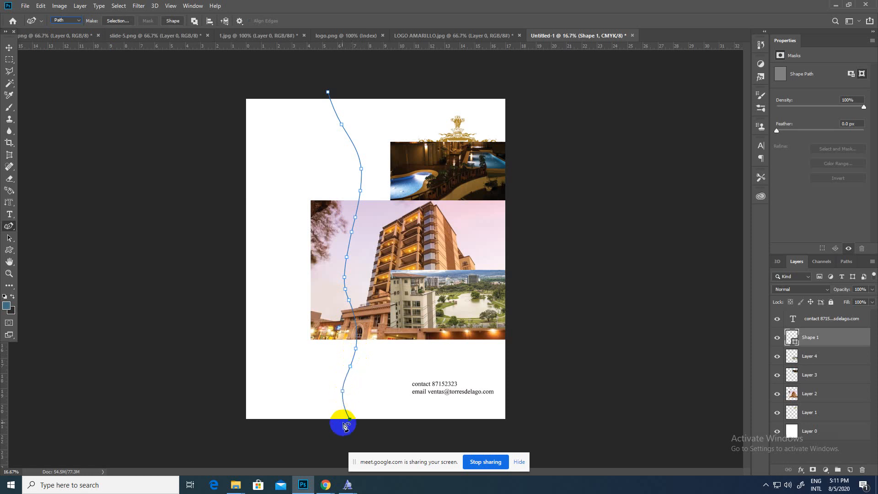
- Extend the path below the poster, up outside its left edge and over the top, closing it at the starting point
{"action": "left_click", "coordinate": [267, 428]}
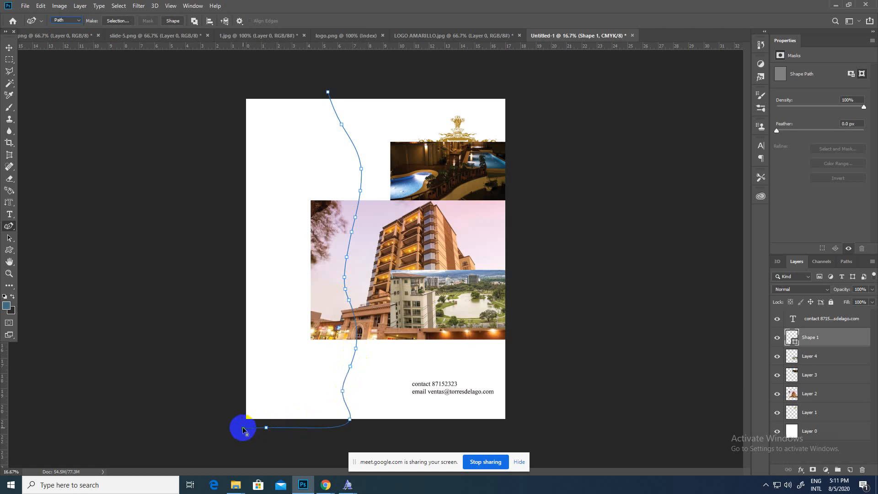
{"action": "left_click", "coordinate": [243, 429]}
{"action": "left_click", "coordinate": [240, 401]}
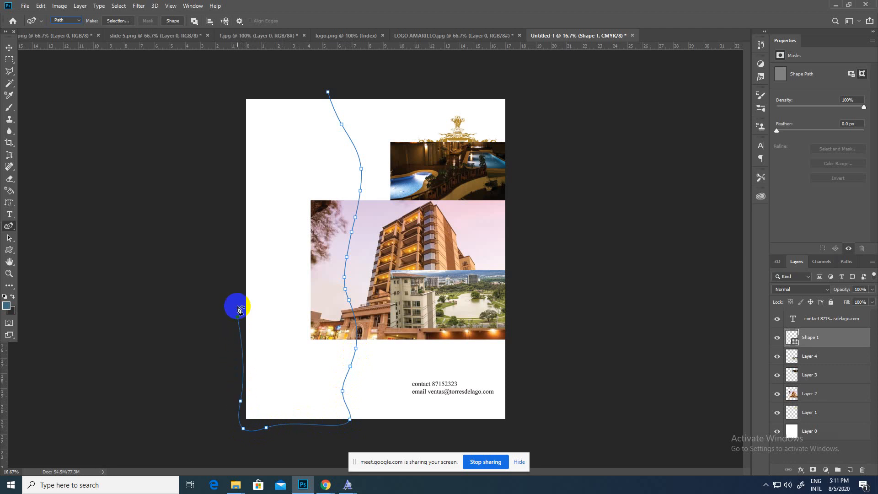
{"action": "left_click", "coordinate": [238, 317]}
{"action": "left_click", "coordinate": [237, 221]}
{"action": "left_click", "coordinate": [236, 153]}
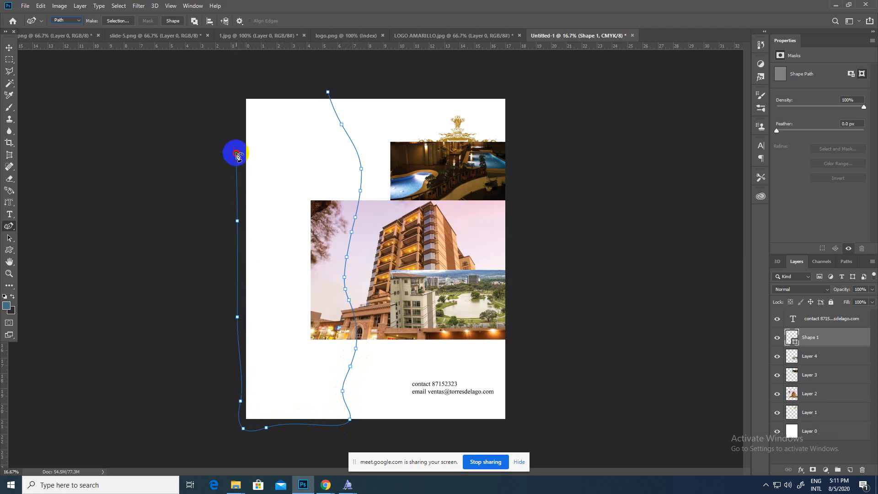
{"action": "left_click", "coordinate": [247, 92]}
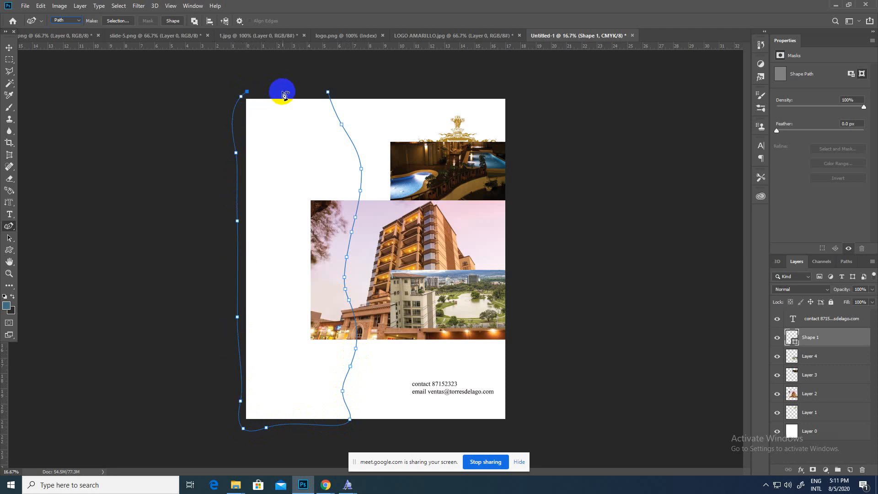
{"action": "left_click", "coordinate": [328, 92]}
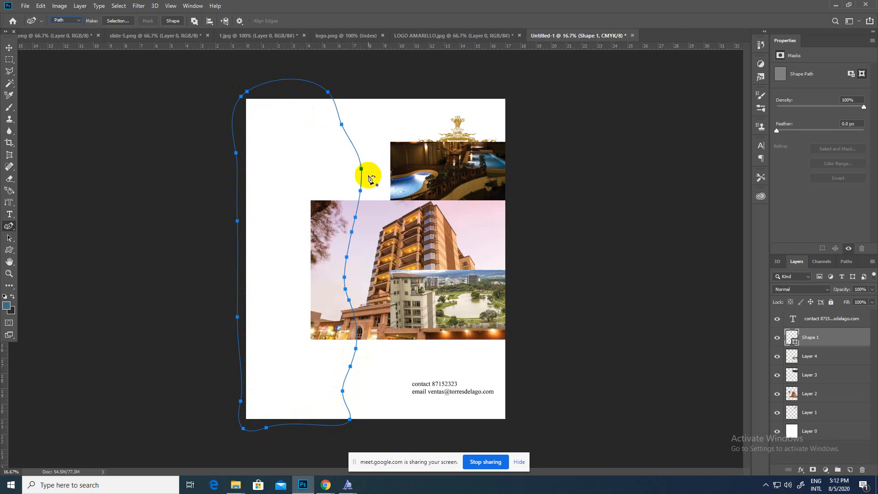
- Convert the closed Work Path into a new anti-aliased selection with a feather radius of 0 pixels
{"action": "left_click", "coordinate": [847, 262]}
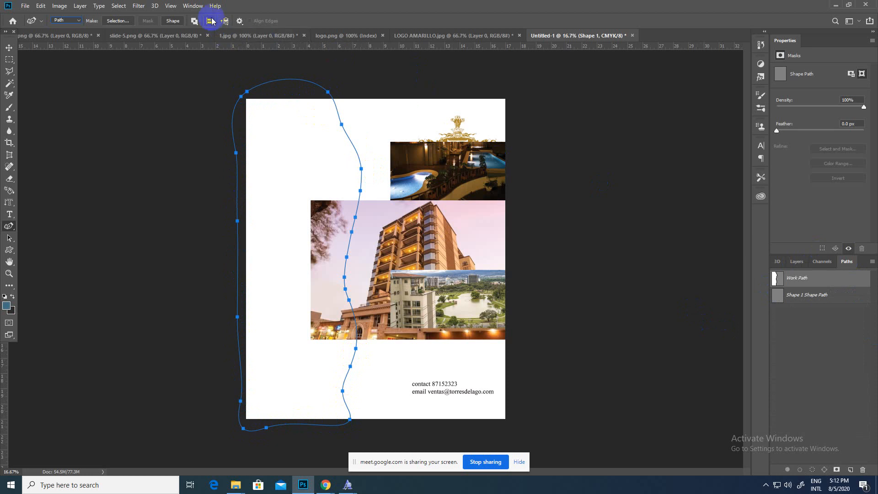
{"action": "left_click", "coordinate": [205, 6]}
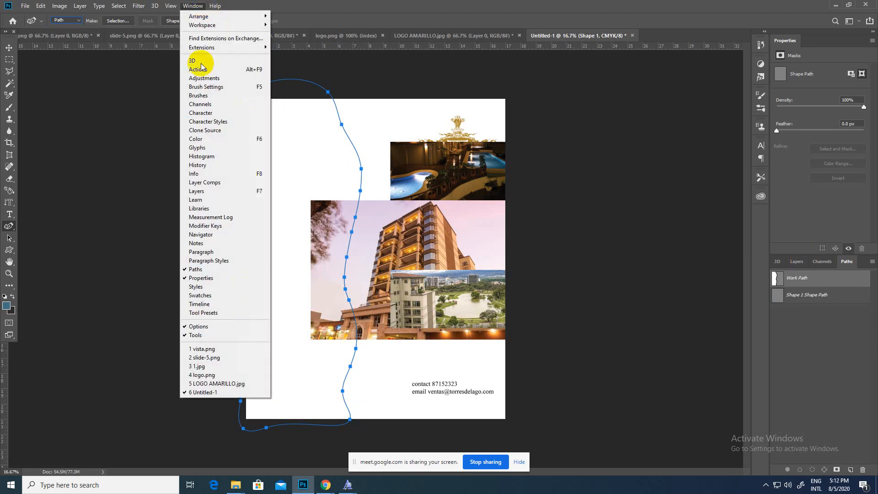
{"action": "left_click", "coordinate": [190, 6]}
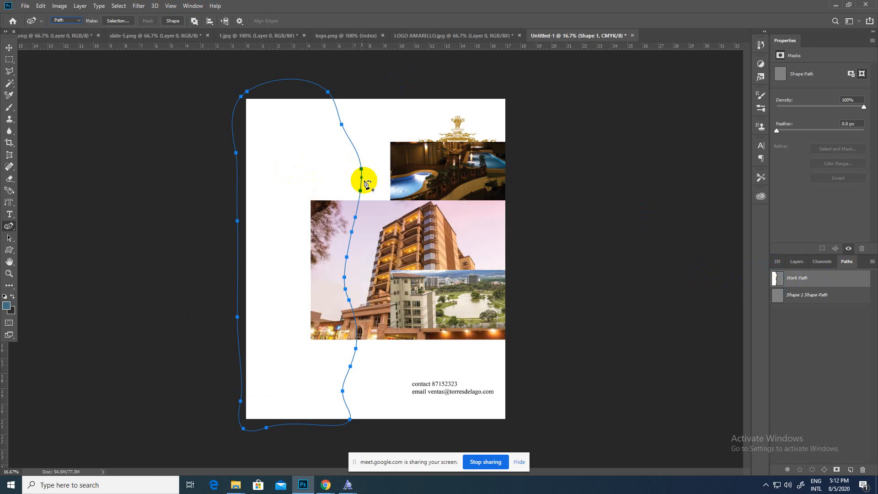
{"action": "right_click", "coordinate": [799, 278]}
{"action": "left_click", "coordinate": [790, 309]}
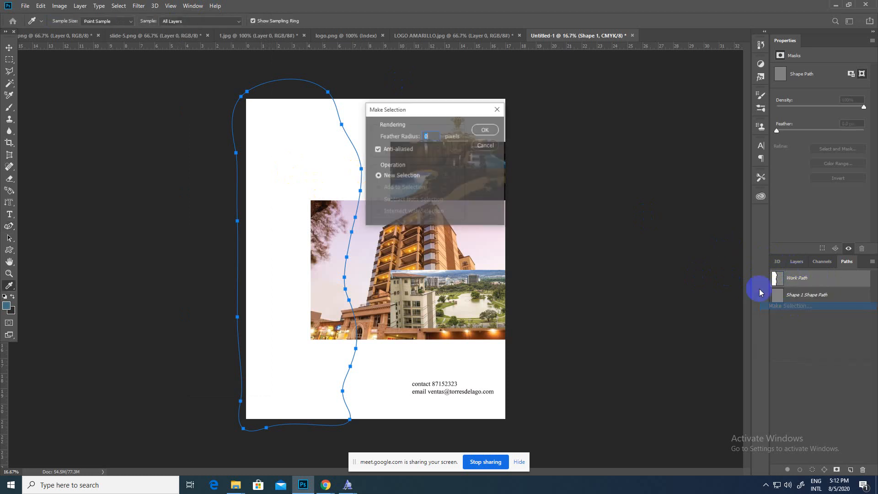
{"action": "left_click", "coordinate": [495, 131]}
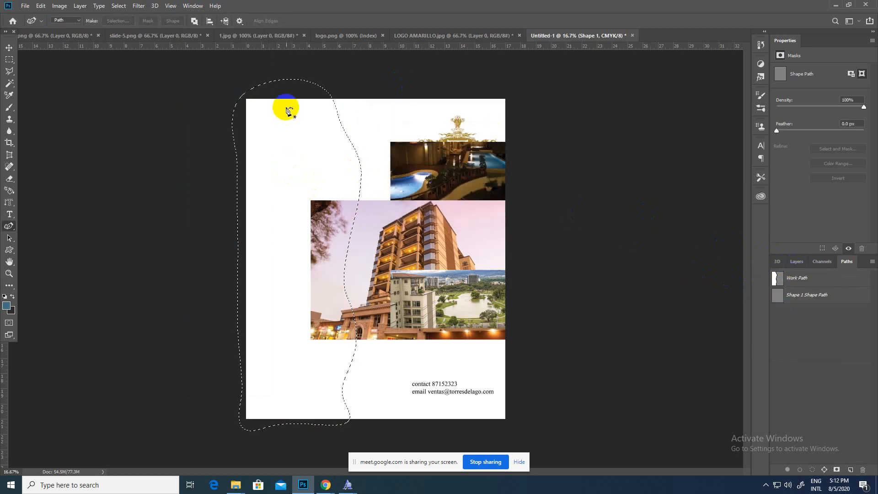
- Delete the part of the building photo on Layer 2 that lies inside the wavy selection
{"action": "left_click", "coordinate": [796, 263]}
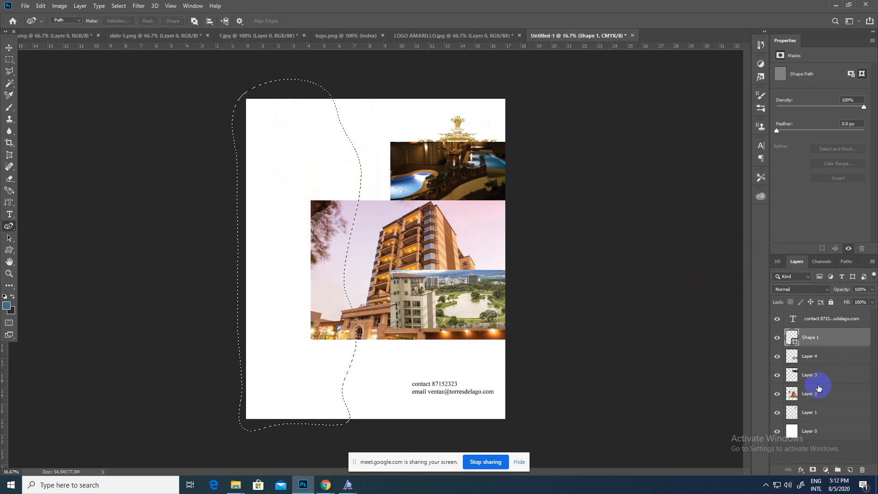
{"action": "left_click", "coordinate": [819, 396]}
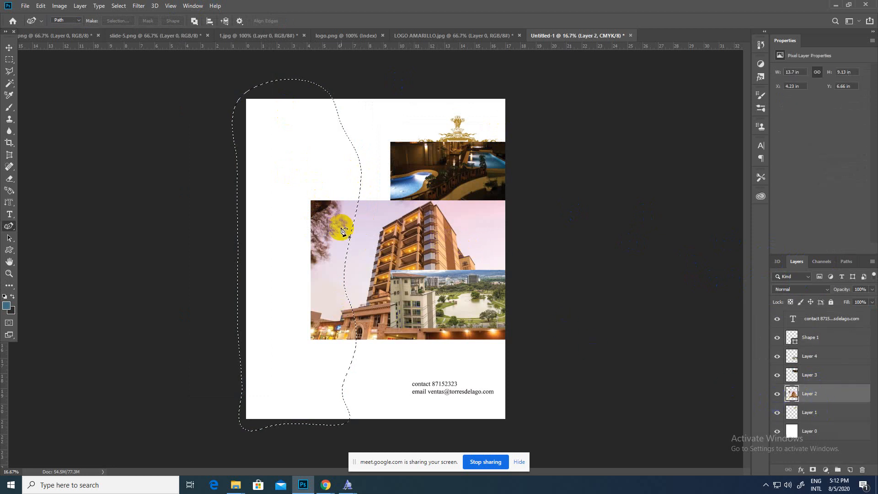
{"action": "left_click", "coordinate": [329, 335]}
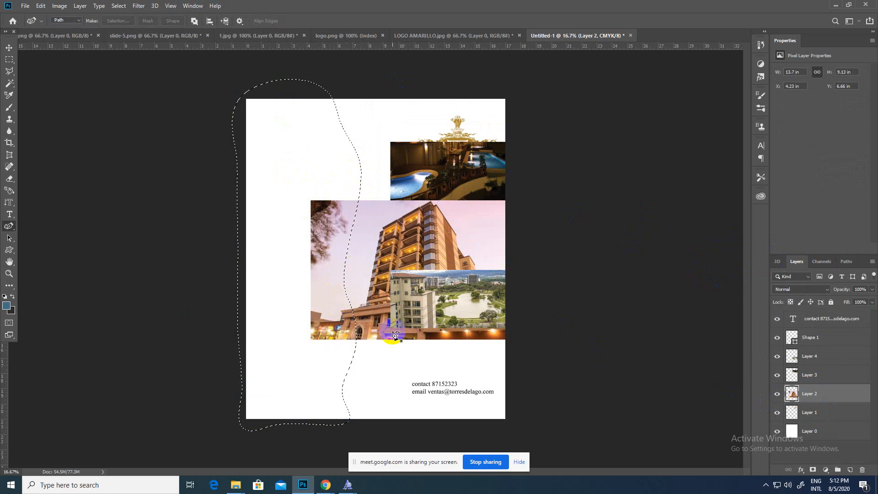
{"action": "left_click", "coordinate": [522, 322]}
{"action": "left_click", "coordinate": [822, 398]}
{"action": "key", "text": "Delete"}
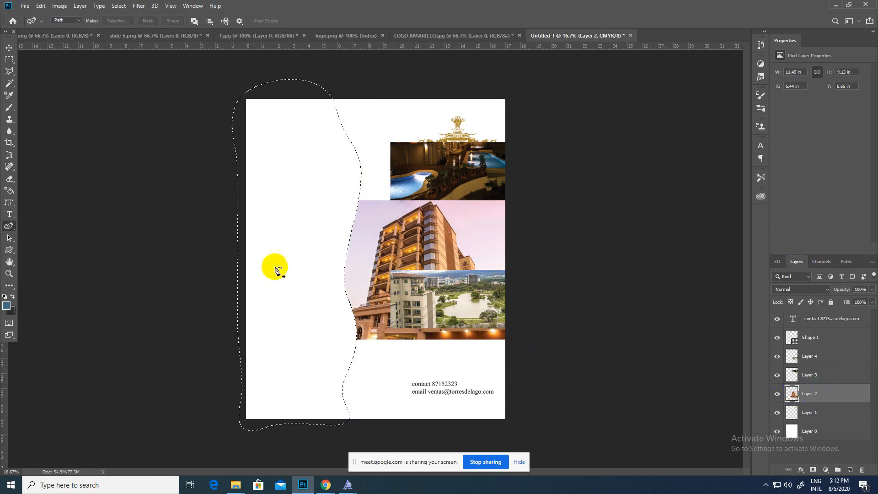
{"action": "left_click", "coordinate": [8, 47]}
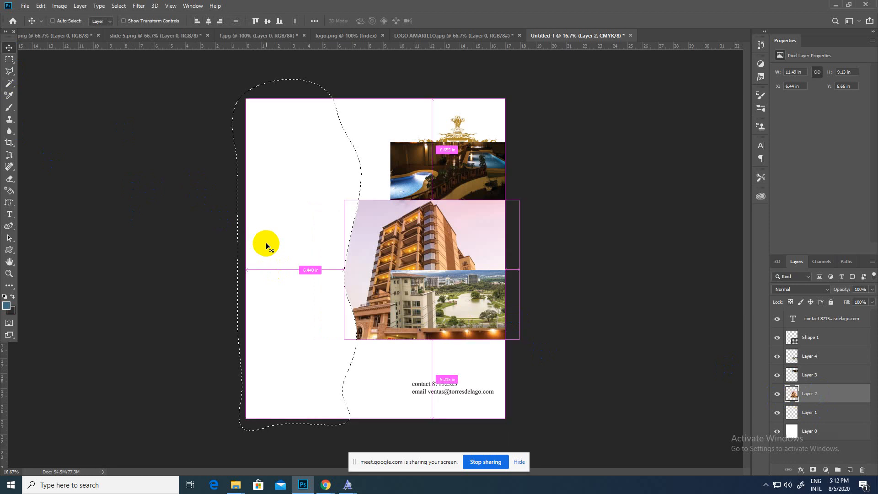
{"action": "key", "text": "ctrl+d"}
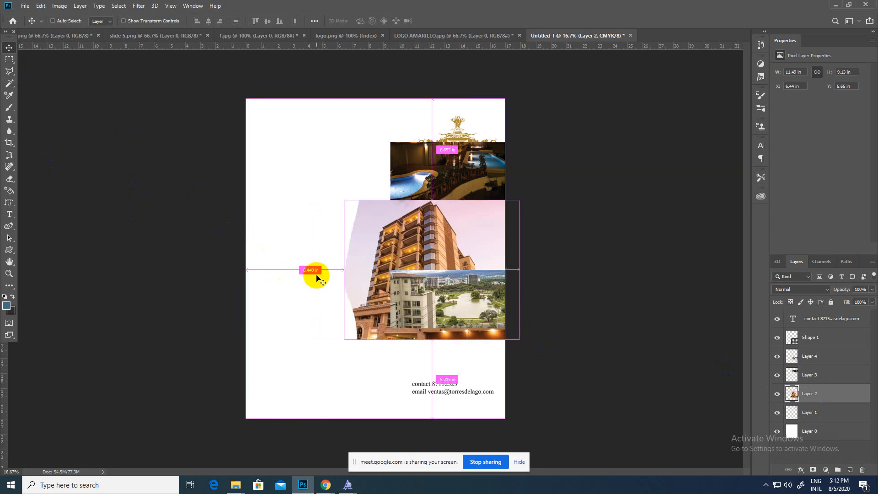
{"action": "key", "text": "ctrl+shift+d"}
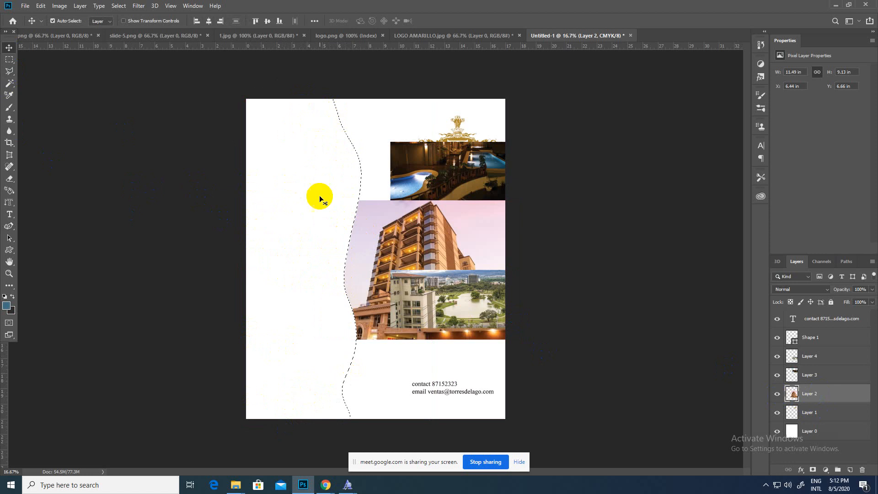
- Activate the Brush tool and set its size to 275 px
{"action": "key", "text": "b"}
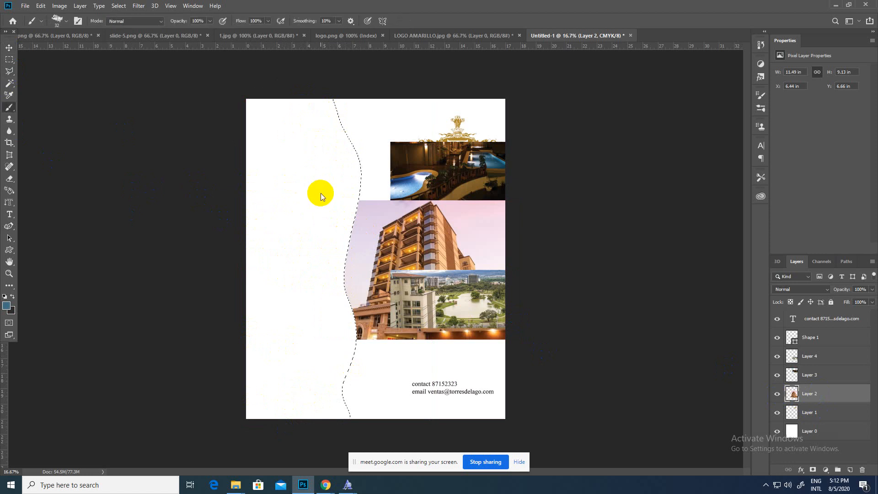
{"action": "left_click", "coordinate": [66, 22]}
{"action": "left_click_drag", "start_coordinate": [60, 49], "coordinate": [97, 52]}
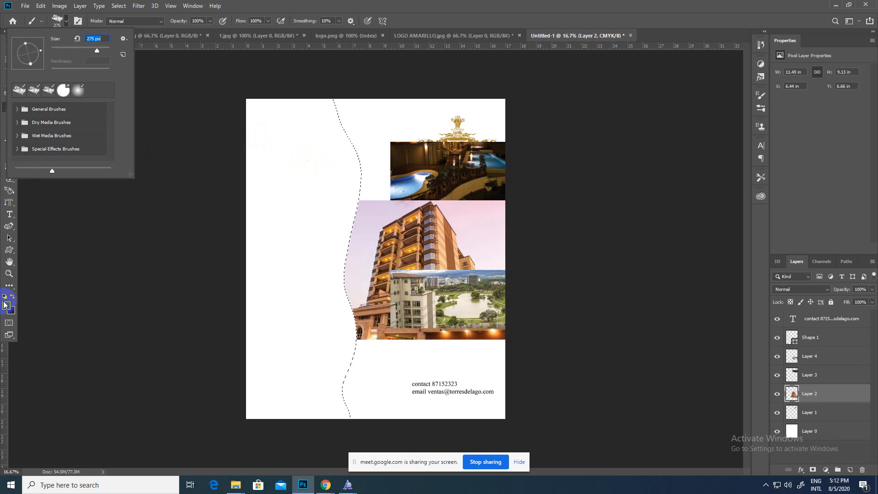
{"action": "left_click", "coordinate": [259, 139]}
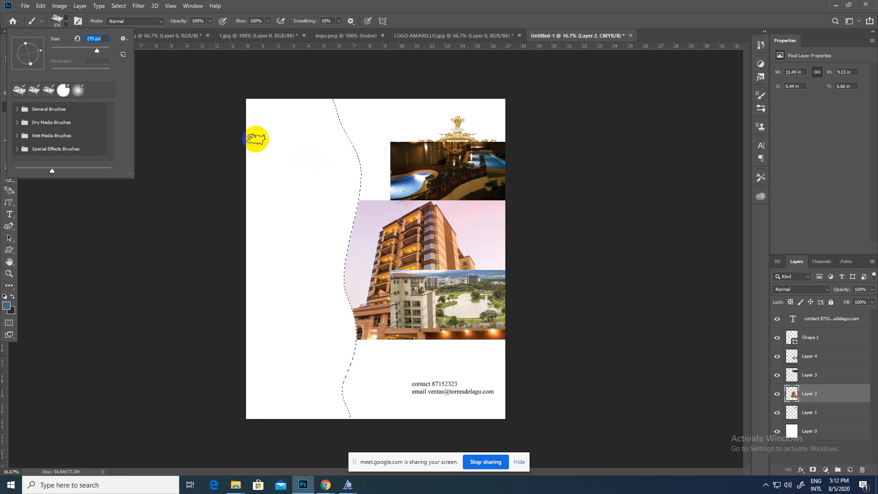
{"action": "left_click", "coordinate": [58, 21]}
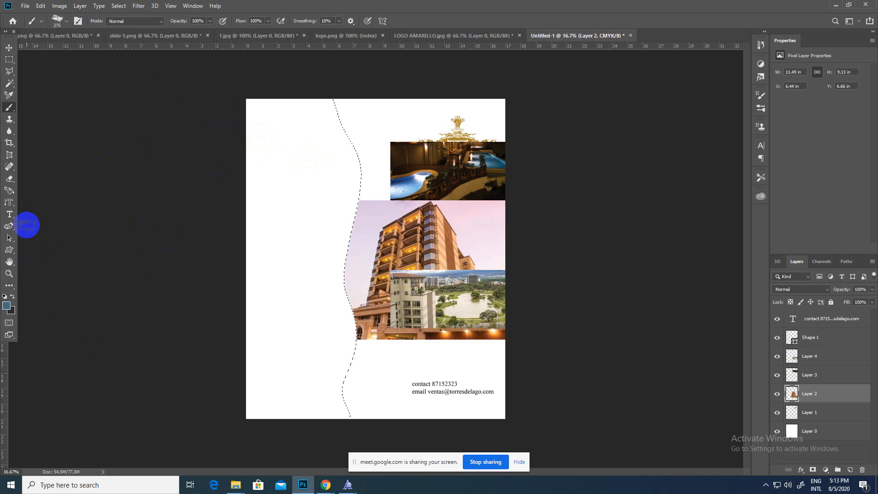
- Set the foreground color to near-black #1d2021 and paint the whole selected side area on Layer 2
{"action": "left_click", "coordinate": [7, 306]}
{"action": "left_click_drag", "start_coordinate": [540, 171], "coordinate": [526, 194]}
{"action": "left_click", "coordinate": [725, 89]}
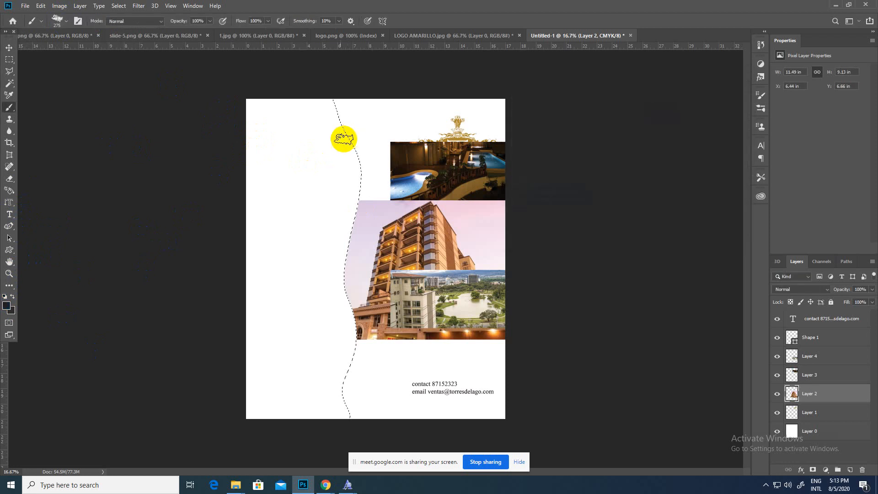
{"action": "left_click", "coordinate": [64, 21]}
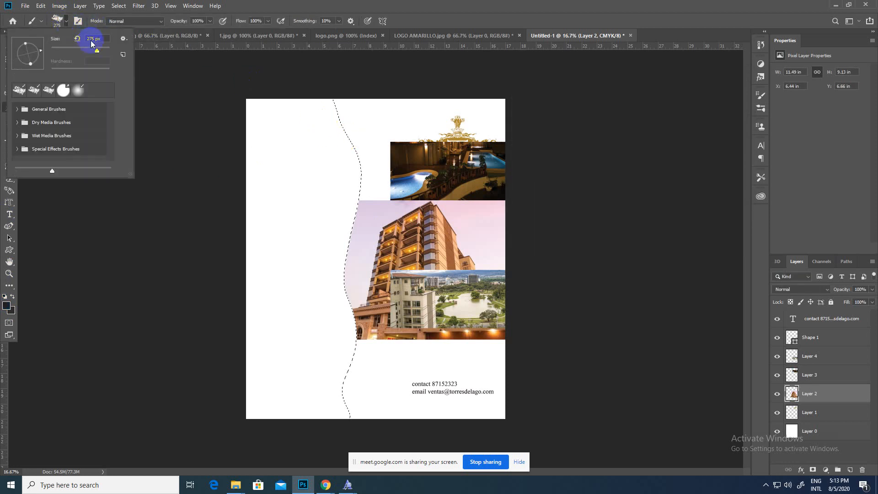
{"action": "mouse_move", "coordinate": [299, 107]}
{"action": "left_mouse_down"}
{"action": "mouse_move", "coordinate": [344, 157]}
{"action": "mouse_move", "coordinate": [329, 123]}
{"action": "mouse_move", "coordinate": [287, 99]}
{"action": "mouse_move", "coordinate": [337, 196]}
{"action": "mouse_move", "coordinate": [308, 23]}
{"action": "mouse_move", "coordinate": [296, 97]}
{"action": "mouse_move", "coordinate": [363, 379]}
{"action": "mouse_move", "coordinate": [322, 268]}
{"action": "mouse_move", "coordinate": [262, 328]}
{"action": "mouse_move", "coordinate": [251, 221]}
{"action": "mouse_move", "coordinate": [239, 317]}
{"action": "mouse_move", "coordinate": [272, 317]}
{"action": "mouse_move", "coordinate": [294, 281]}
{"action": "mouse_move", "coordinate": [280, 272]}
{"action": "mouse_move", "coordinate": [372, 451]}
{"action": "mouse_move", "coordinate": [327, 324]}
{"action": "mouse_move", "coordinate": [286, 65]}
{"action": "left_mouse_up"}
- Set the foreground color to medium gray #565e62 and repaint the selected side area with the brush
{"action": "left_click", "coordinate": [7, 306]}
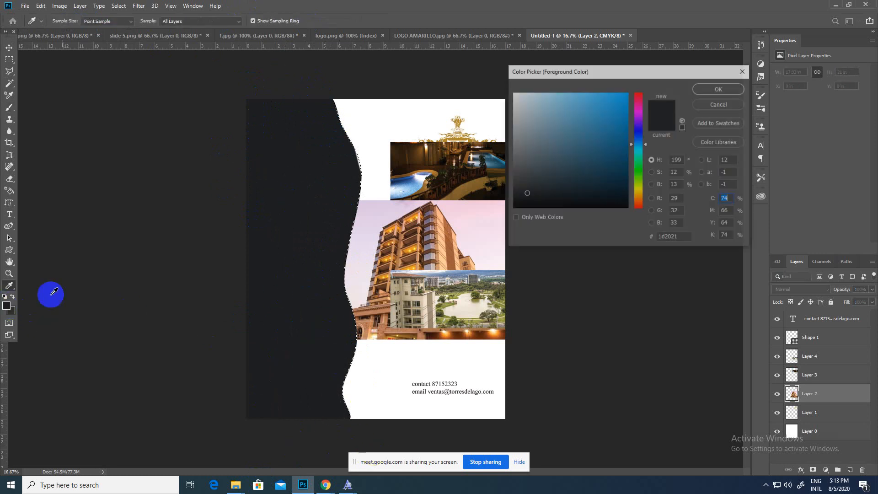
{"action": "left_click", "coordinate": [524, 181]}
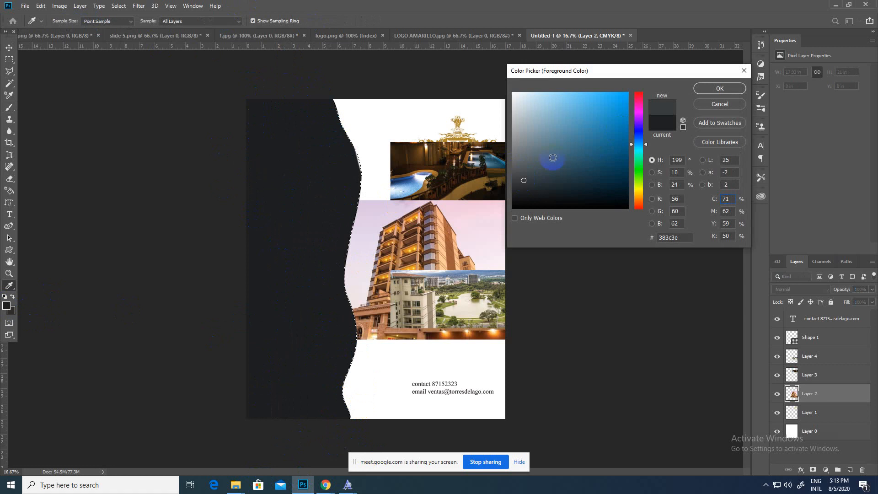
{"action": "left_click", "coordinate": [527, 163]}
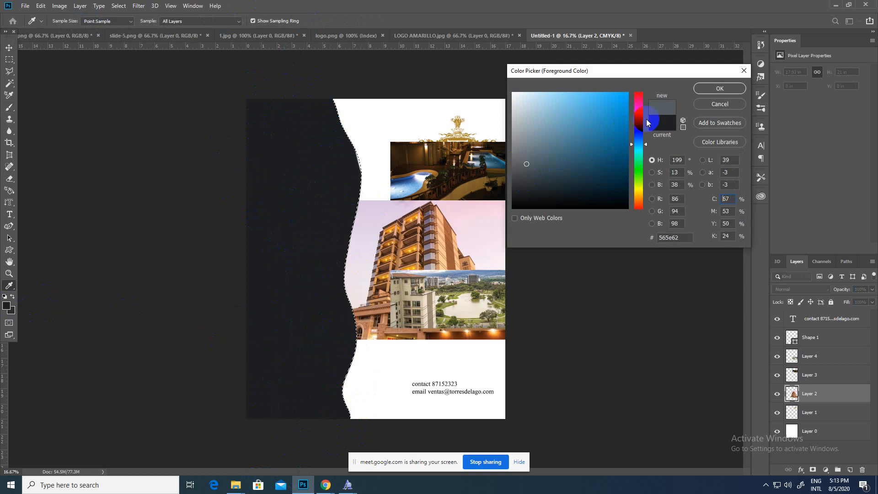
{"action": "left_click", "coordinate": [720, 88]}
{"action": "key", "text": "b"}
{"action": "mouse_move", "coordinate": [293, 103]}
{"action": "left_mouse_down"}
{"action": "mouse_move", "coordinate": [337, 210]}
{"action": "mouse_move", "coordinate": [316, 87]}
{"action": "mouse_move", "coordinate": [298, 225]}
{"action": "mouse_move", "coordinate": [241, 90]}
{"action": "mouse_move", "coordinate": [271, 298]}
{"action": "mouse_move", "coordinate": [323, 108]}
{"action": "mouse_move", "coordinate": [319, 436]}
{"action": "mouse_move", "coordinate": [349, 112]}
{"action": "mouse_move", "coordinate": [347, 372]}
{"action": "mouse_move", "coordinate": [355, 190]}
{"action": "mouse_move", "coordinate": [353, 330]}
{"action": "mouse_move", "coordinate": [335, 428]}
{"action": "mouse_move", "coordinate": [279, 337]}
{"action": "mouse_move", "coordinate": [312, 418]}
{"action": "mouse_move", "coordinate": [244, 409]}
{"action": "mouse_move", "coordinate": [253, 326]}
{"action": "left_mouse_up"}
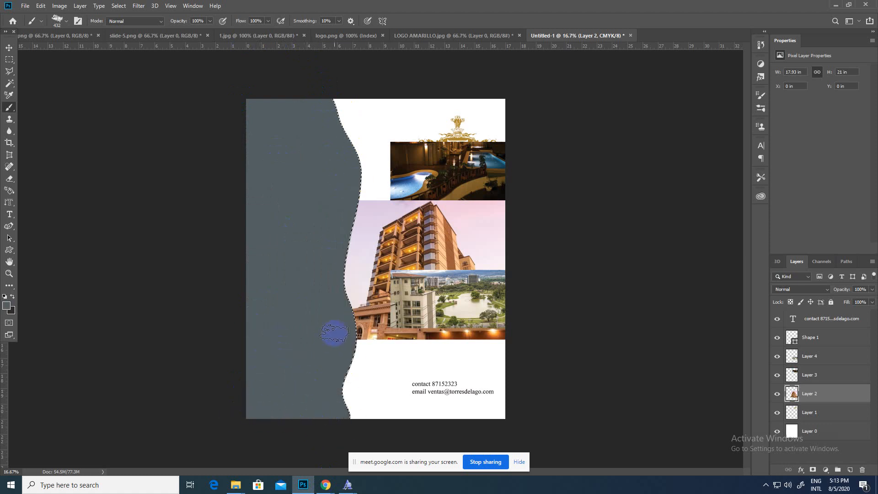
- Set the foreground color to dark slate #323a3e and paint over the entire selected side area
{"action": "left_click", "coordinate": [6, 306]}
{"action": "left_click", "coordinate": [534, 180]}
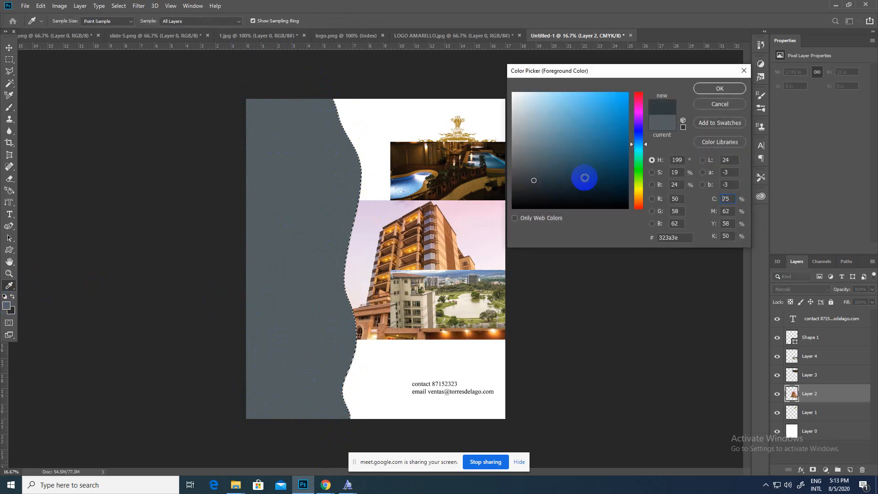
{"action": "left_click", "coordinate": [719, 88]}
{"action": "mouse_move", "coordinate": [289, 157]}
{"action": "left_mouse_down"}
{"action": "mouse_move", "coordinate": [312, 171]}
{"action": "mouse_move", "coordinate": [320, 107]}
{"action": "mouse_move", "coordinate": [365, 209]}
{"action": "mouse_move", "coordinate": [283, 183]}
{"action": "mouse_move", "coordinate": [245, 8]}
{"action": "mouse_move", "coordinate": [268, 34]}
{"action": "mouse_move", "coordinate": [255, 198]}
{"action": "mouse_move", "coordinate": [267, 265]}
{"action": "mouse_move", "coordinate": [334, 150]}
{"action": "mouse_move", "coordinate": [349, 180]}
{"action": "mouse_move", "coordinate": [358, 324]}
{"action": "mouse_move", "coordinate": [329, 89]}
{"action": "mouse_move", "coordinate": [327, 363]}
{"action": "mouse_move", "coordinate": [277, 376]}
{"action": "mouse_move", "coordinate": [284, 124]}
{"action": "mouse_move", "coordinate": [289, 372]}
{"action": "mouse_move", "coordinate": [280, 191]}
{"action": "mouse_move", "coordinate": [300, 142]}
{"action": "mouse_move", "coordinate": [327, 403]}
{"action": "mouse_move", "coordinate": [319, 267]}
{"action": "mouse_move", "coordinate": [295, 303]}
{"action": "mouse_move", "coordinate": [296, 320]}
{"action": "mouse_move", "coordinate": [323, 348]}
{"action": "mouse_move", "coordinate": [343, 466]}
{"action": "mouse_move", "coordinate": [321, 430]}
{"action": "mouse_move", "coordinate": [280, 225]}
{"action": "mouse_move", "coordinate": [230, 174]}
{"action": "mouse_move", "coordinate": [255, 408]}
{"action": "mouse_move", "coordinate": [251, 223]}
{"action": "mouse_move", "coordinate": [262, 291]}
{"action": "mouse_move", "coordinate": [252, 273]}
{"action": "mouse_move", "coordinate": [250, 210]}
{"action": "mouse_move", "coordinate": [249, 347]}
{"action": "left_mouse_up"}
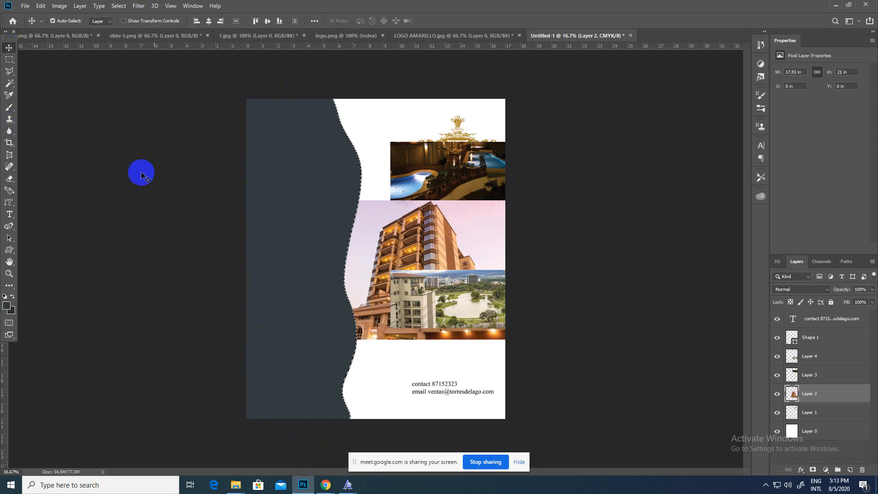
- Clear the selection around the painted side area
{"action": "left_click", "coordinate": [9, 214]}
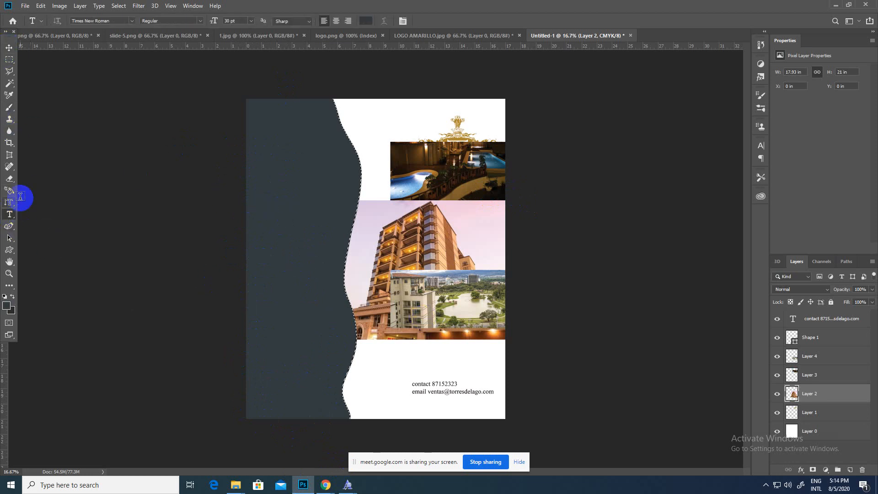
{"action": "key", "text": "ctrl+d"}
{"action": "left_click", "coordinate": [379, 329]}
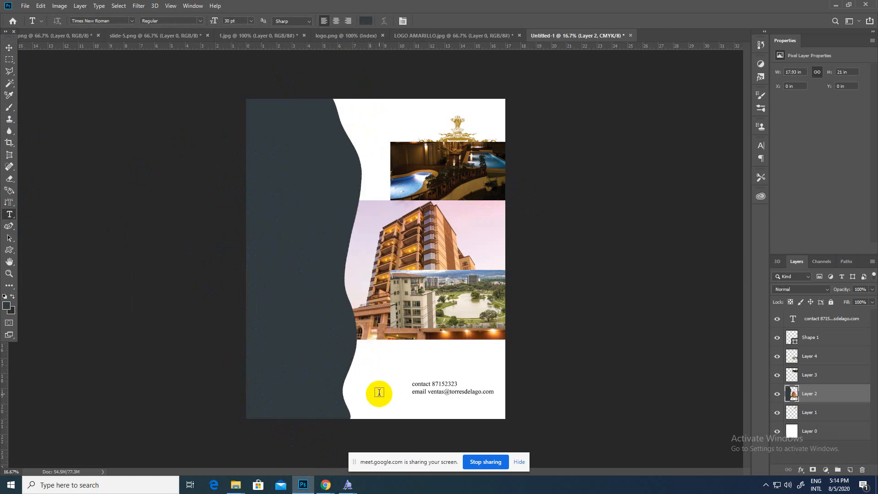
- Move the pool photo onto the upper part of the dark side area and scale it down to 78.09%
{"action": "left_click", "coordinate": [9, 48]}
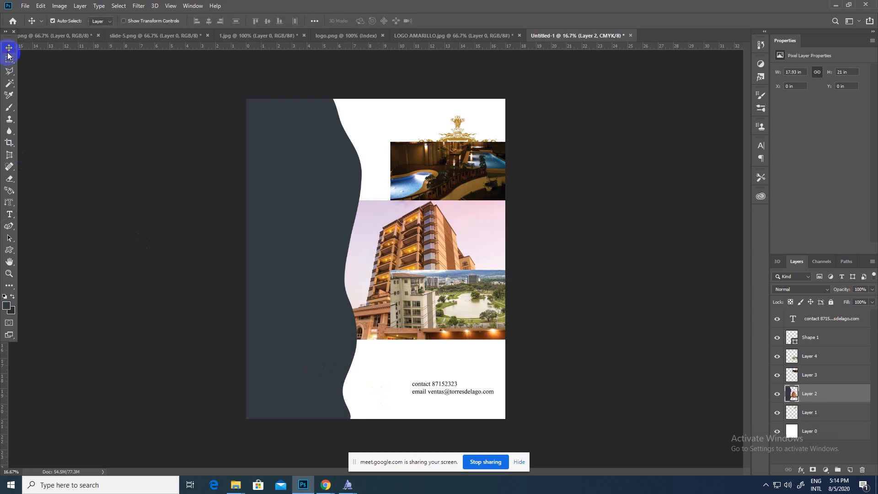
{"action": "left_click_drag", "start_coordinate": [450, 173], "coordinate": [321, 182]}
{"action": "key", "text": "ctrl+t"}
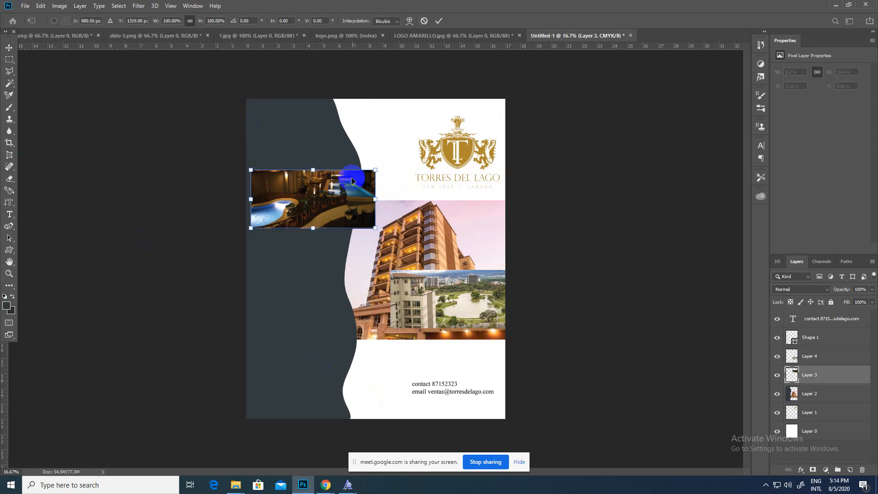
{"action": "left_click_drag", "start_coordinate": [375, 170], "coordinate": [332, 179]}
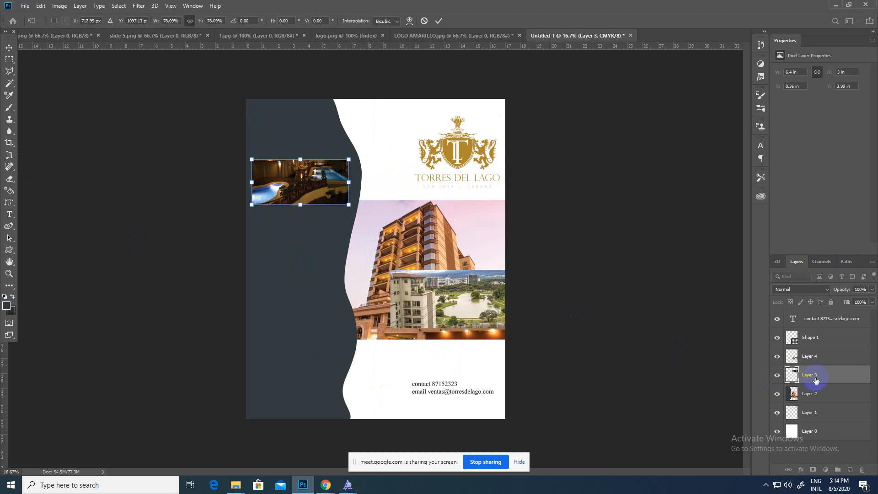
{"action": "left_click", "coordinate": [811, 356]}
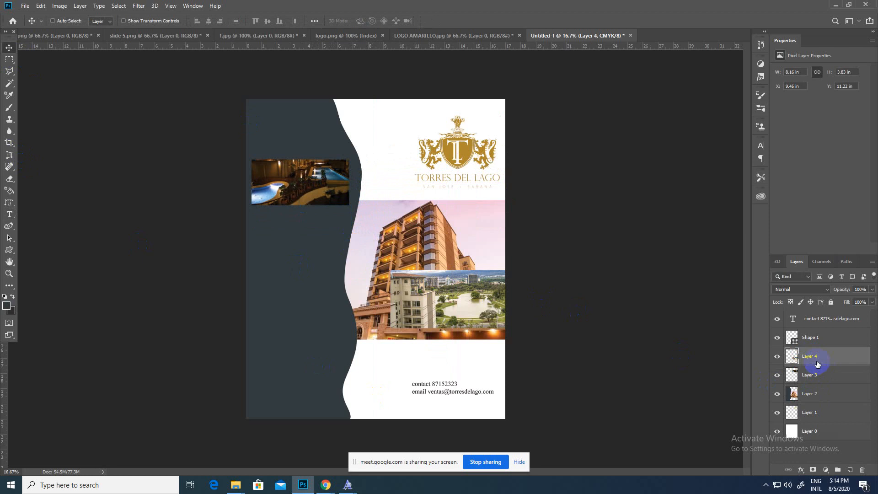
- Move the lake-view photo onto the lower part of the dark side area and scale it down to about 6.16 in wide
{"action": "key", "text": "ctrl+t"}
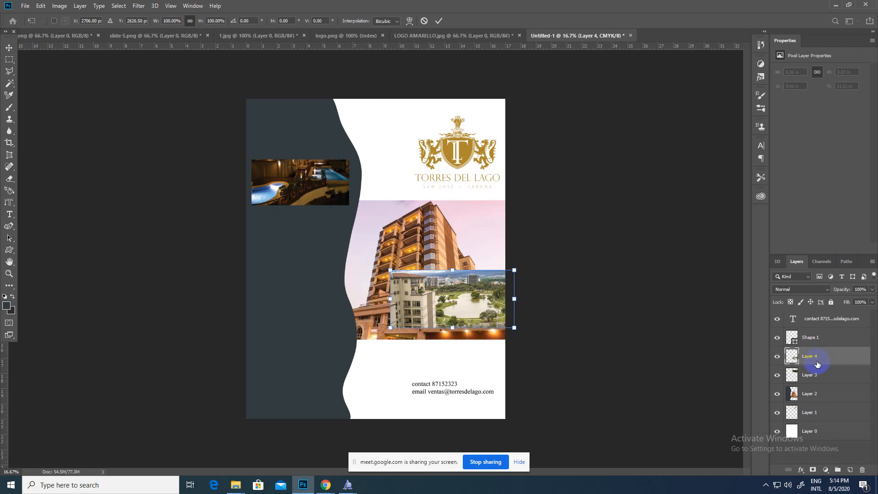
{"action": "left_click", "coordinate": [9, 47]}
{"action": "left_click_drag", "start_coordinate": [440, 308], "coordinate": [308, 309]}
{"action": "key", "text": "ctrl+t"}
{"action": "left_click_drag", "start_coordinate": [383, 270], "coordinate": [345, 355]}
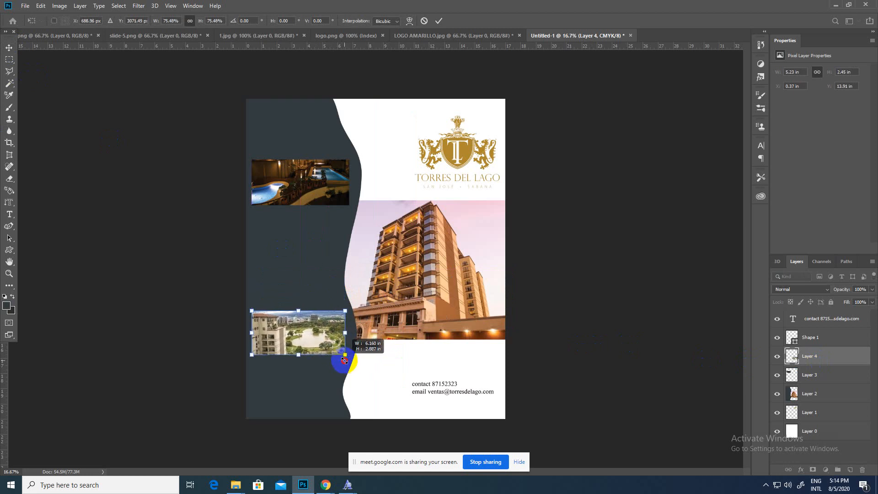
{"action": "left_click", "coordinate": [9, 48]}
{"action": "left_click", "coordinate": [298, 340]}
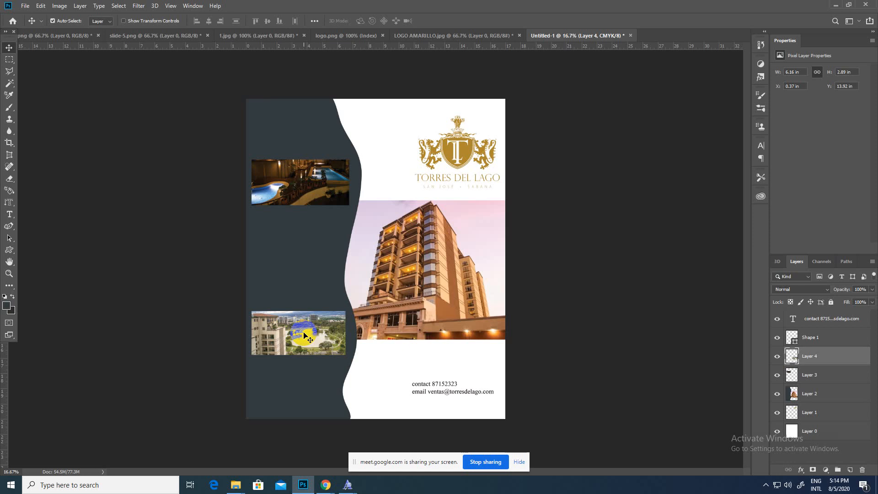
- Switch to Chrome to review the Freelancer poster contest description and the meeting chat, and return to Photoshop
{"action": "mouse_move", "coordinate": [325, 490]}
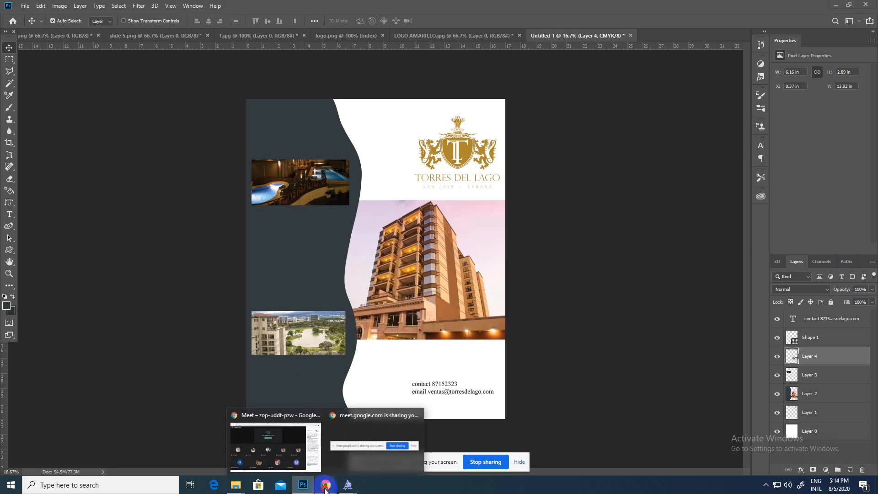
{"action": "left_click", "coordinate": [293, 447]}
{"action": "left_click", "coordinate": [69, 8]}
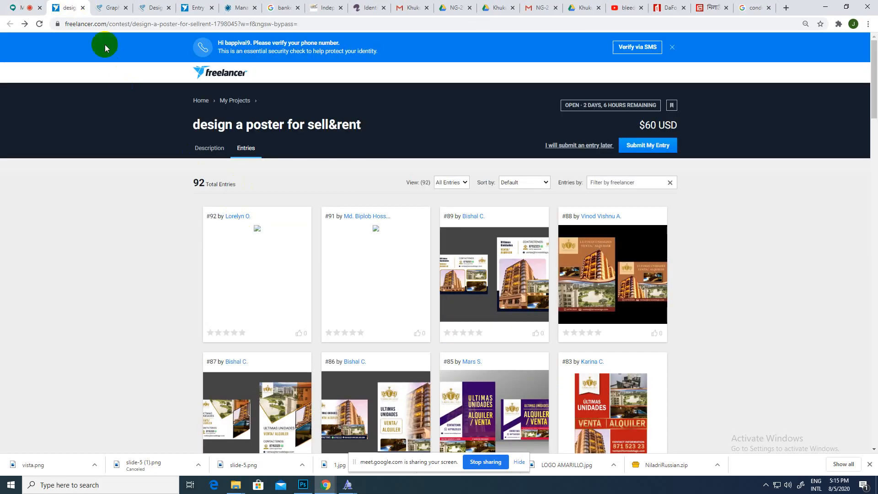
{"action": "left_click", "coordinate": [211, 154]}
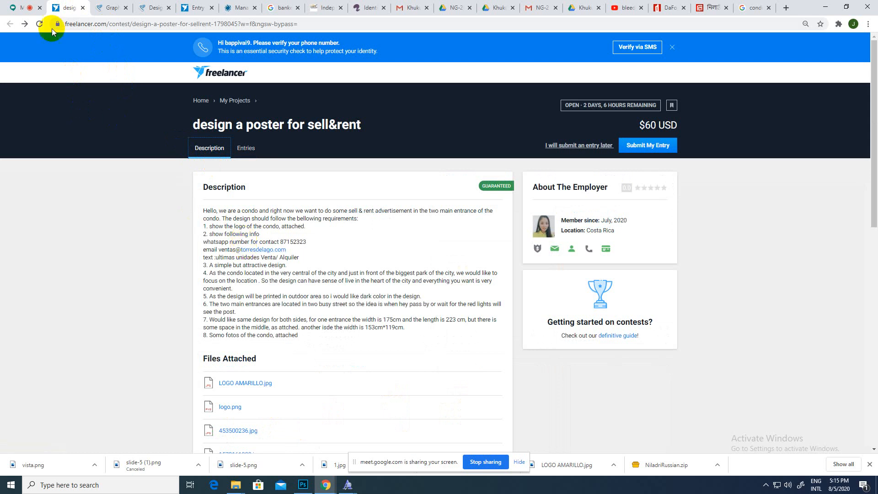
{"action": "left_click", "coordinate": [18, 8]}
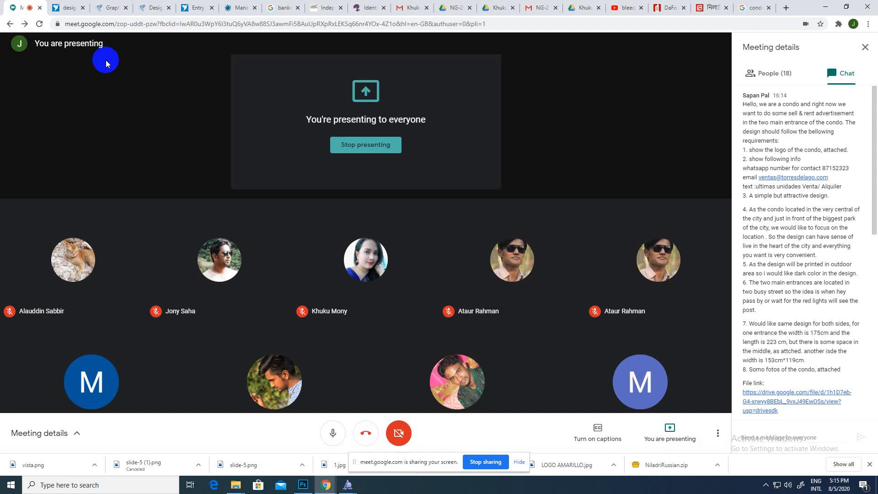
{"action": "left_click", "coordinate": [68, 7]}
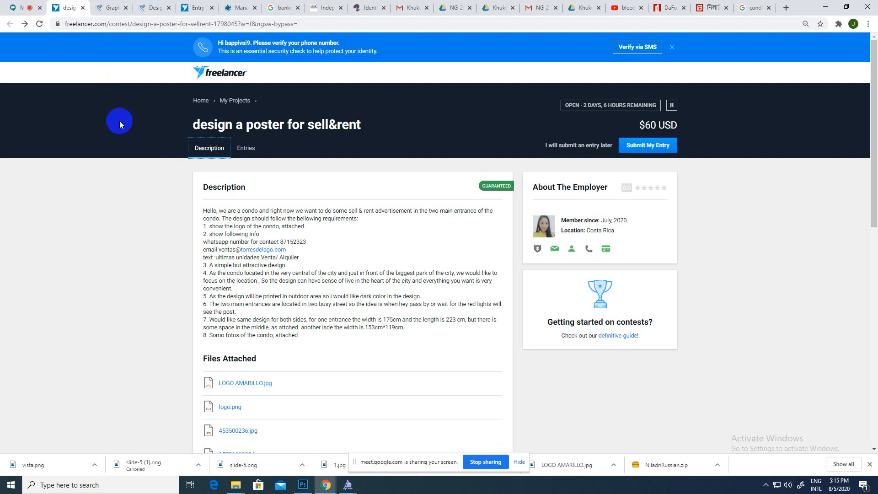
{"action": "left_click", "coordinate": [14, 8]}
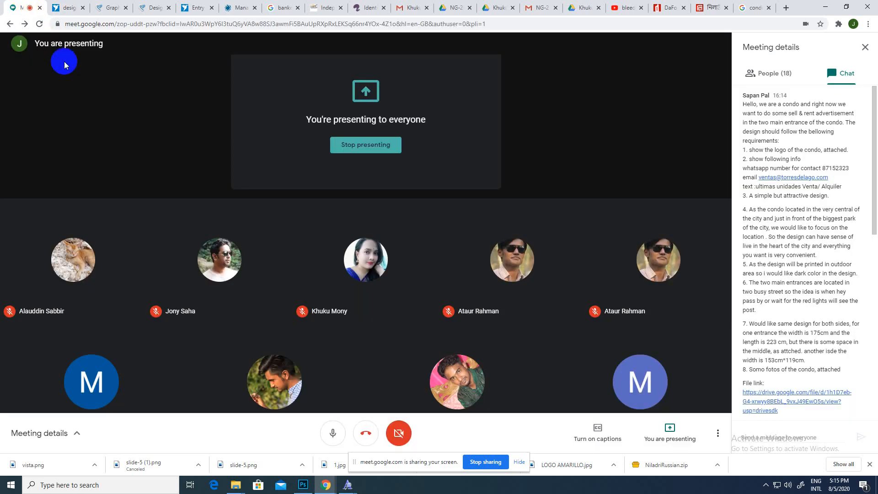
{"action": "left_click", "coordinate": [303, 484]}
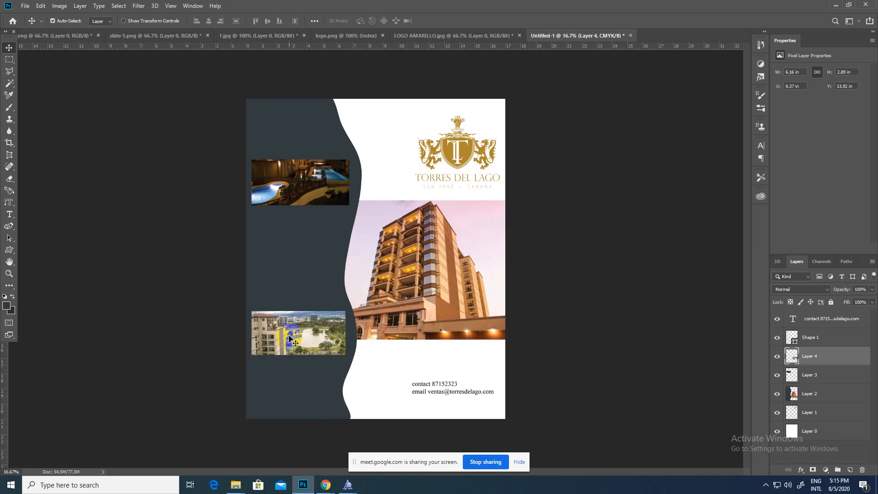
- Draw an elliptical marquee selection around the lake-view photo on the lower dark side area
{"action": "left_click", "coordinate": [9, 60]}
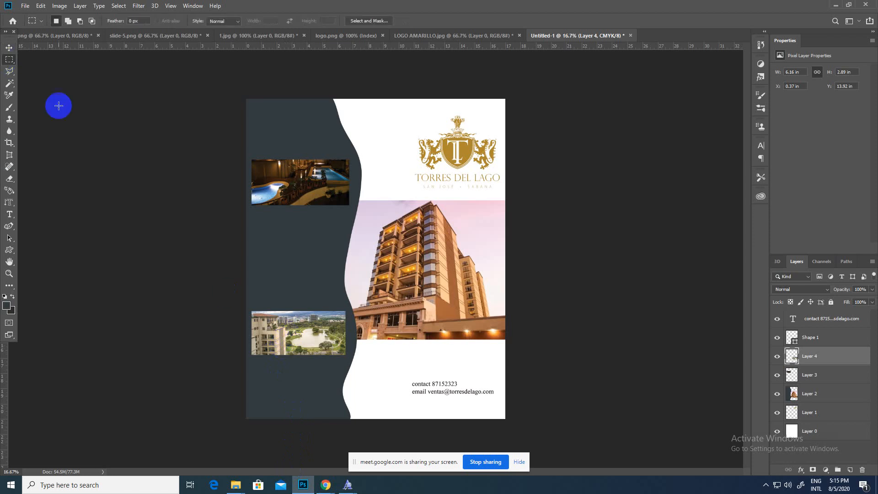
{"action": "left_click_drag", "start_coordinate": [252, 309], "coordinate": [291, 337]}
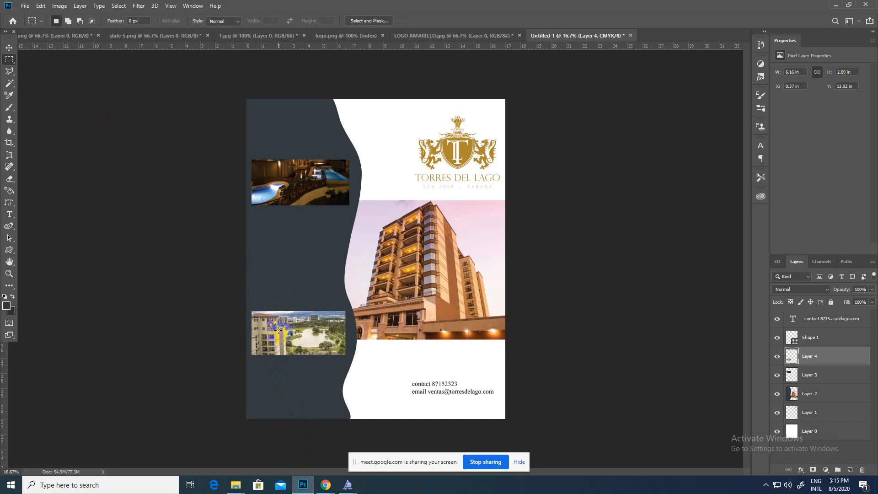
{"action": "left_click_drag", "start_coordinate": [9, 60], "coordinate": [50, 87]}
{"action": "left_click_drag", "start_coordinate": [255, 312], "coordinate": [330, 336]}
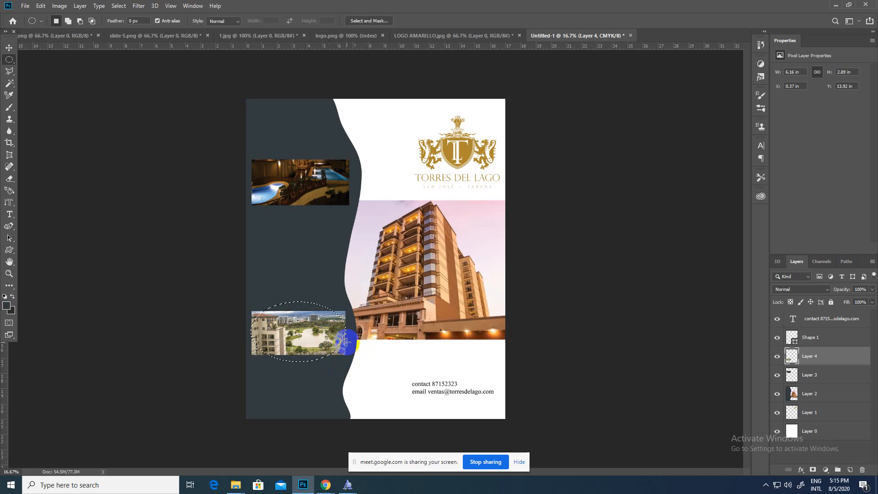
- Trim the lake-view photo to the ellipse by deleting the inverted selection, and shift the photo slightly toward the wavy edge
{"action": "right_click", "coordinate": [320, 335]}
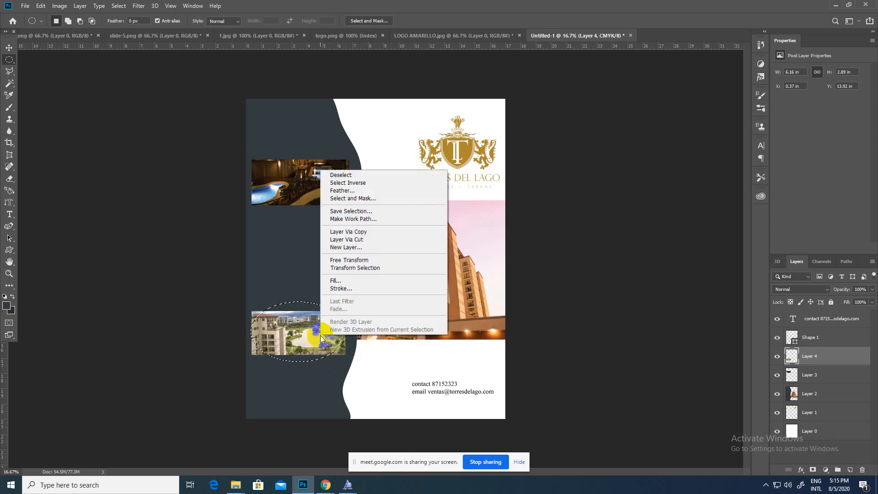
{"action": "left_click", "coordinate": [347, 183]}
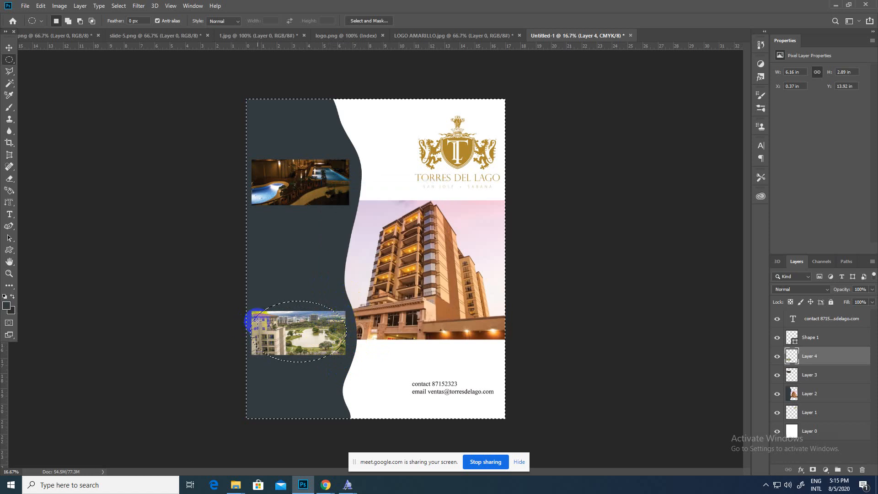
{"action": "key", "text": "Delete"}
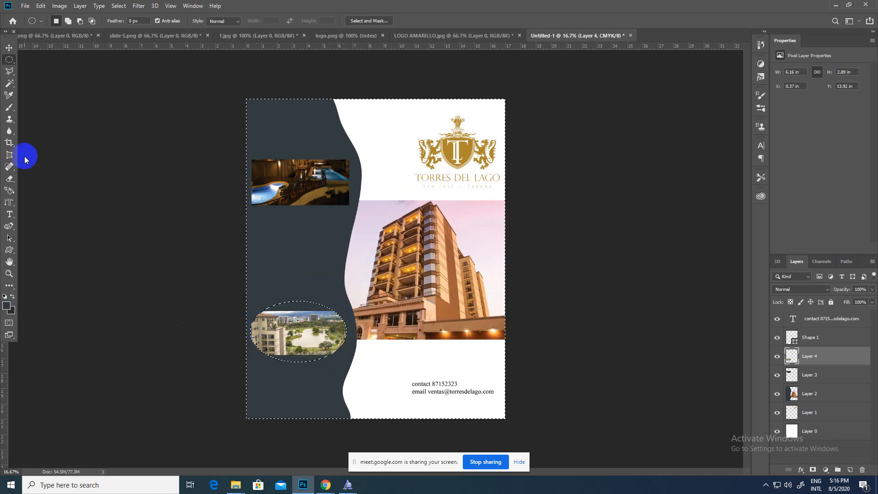
{"action": "left_click", "coordinate": [8, 56]}
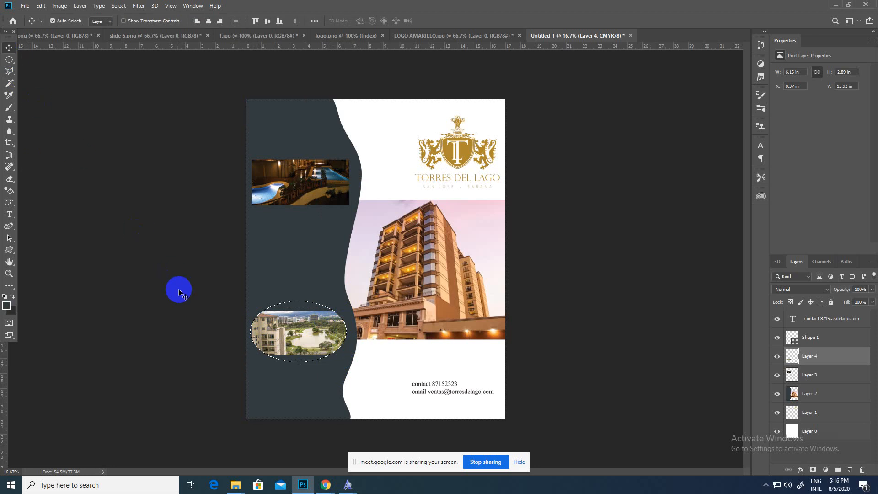
{"action": "key", "text": "ctrl+d"}
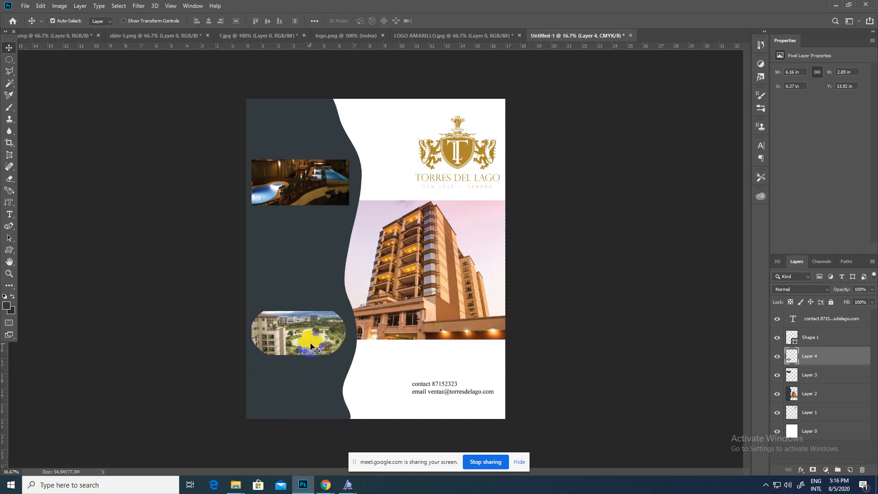
{"action": "left_click_drag", "start_coordinate": [306, 340], "coordinate": [312, 342]}
- Draw an elliptical marquee selection around the pool photo on the upper dark side area
{"action": "left_click", "coordinate": [10, 59]}
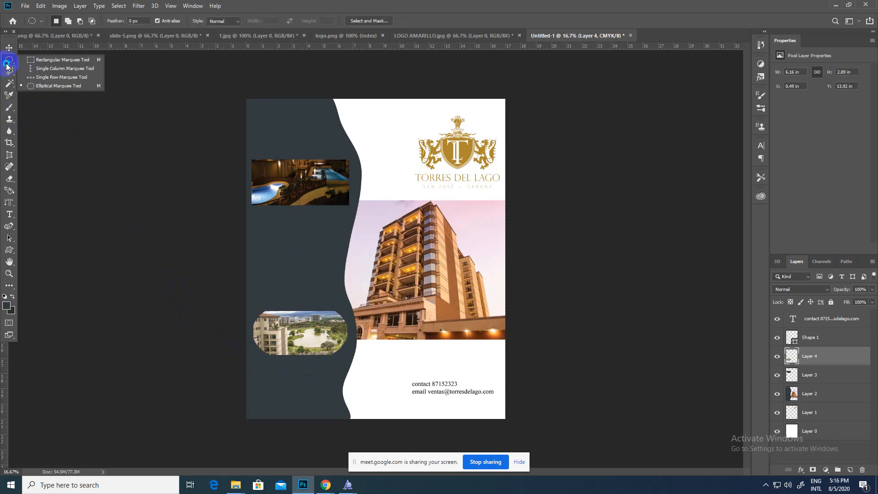
{"action": "left_click", "coordinate": [58, 86]}
{"action": "left_click_drag", "start_coordinate": [254, 156], "coordinate": [345, 213]}
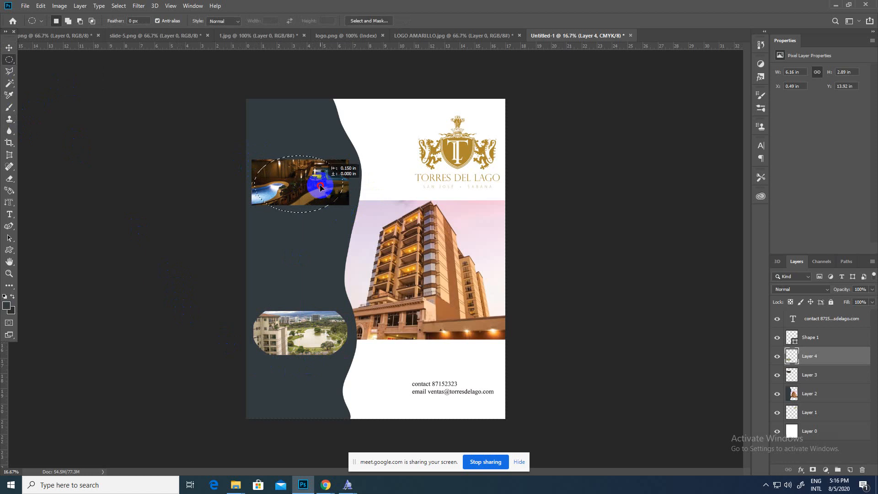
{"action": "left_click_drag", "start_coordinate": [302, 165], "coordinate": [355, 209]}
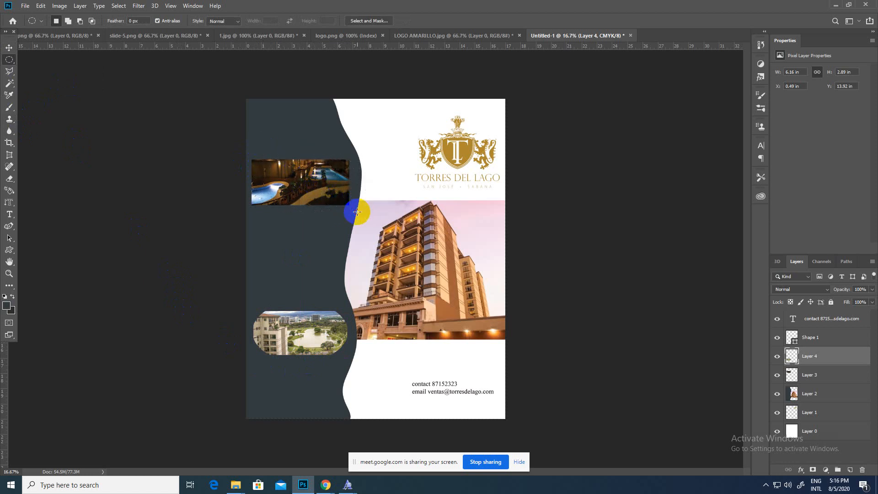
- Trim the night pool photo on Layer 3 to rounded ends by deleting everything outside an elliptical selection around it, and deselect
{"action": "left_click_drag", "start_coordinate": [307, 181], "coordinate": [320, 184]}
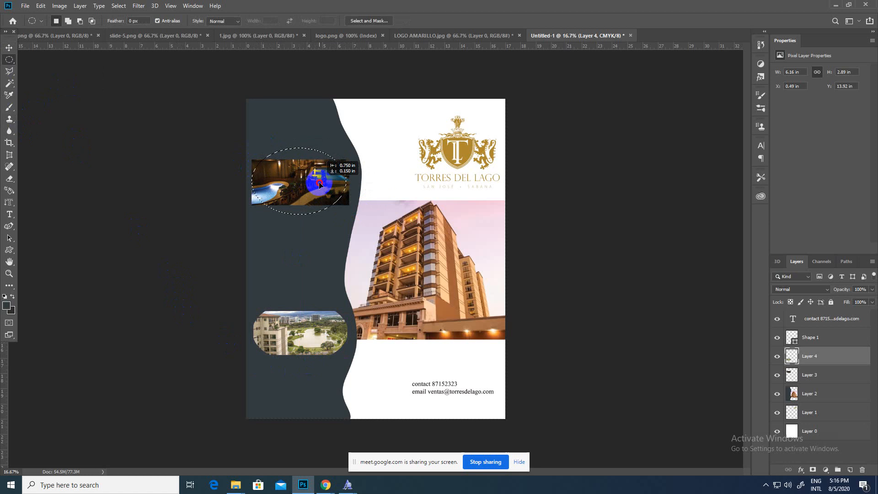
{"action": "mouse_move", "coordinate": [265, 145]}
{"action": "left_mouse_down"}
{"action": "mouse_move", "coordinate": [336, 192]}
{"action": "mouse_move", "coordinate": [353, 219]}
{"action": "mouse_move", "coordinate": [373, 221]}
{"action": "mouse_move", "coordinate": [365, 212]}
{"action": "left_mouse_up"}
{"action": "left_click_drag", "start_coordinate": [325, 184], "coordinate": [319, 186]}
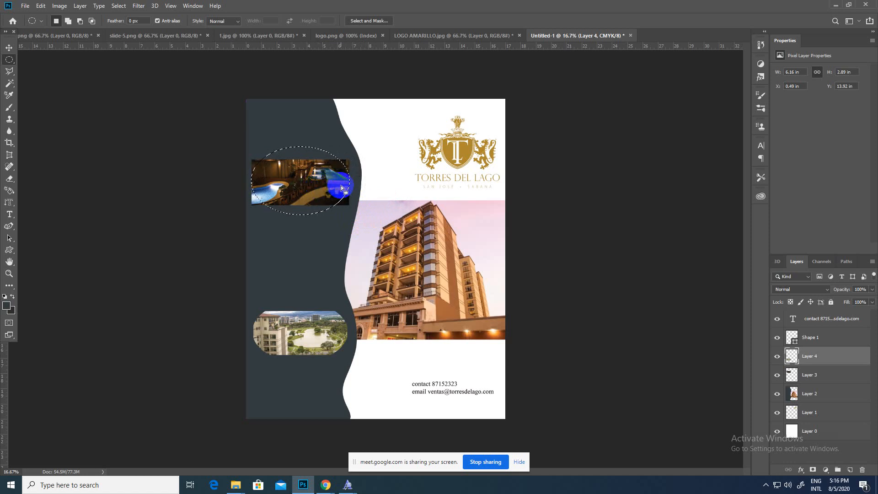
{"action": "right_click", "coordinate": [312, 174]}
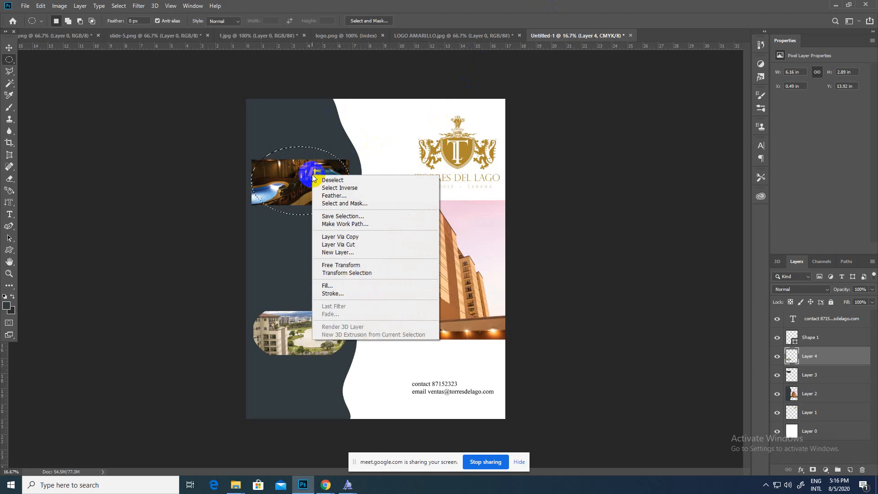
{"action": "left_click", "coordinate": [333, 188]}
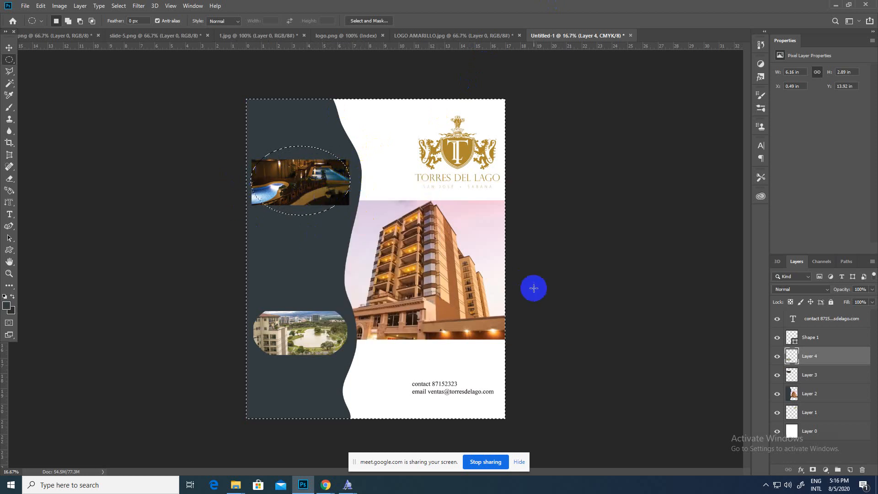
{"action": "left_click", "coordinate": [823, 375]}
{"action": "key", "text": "Delete"}
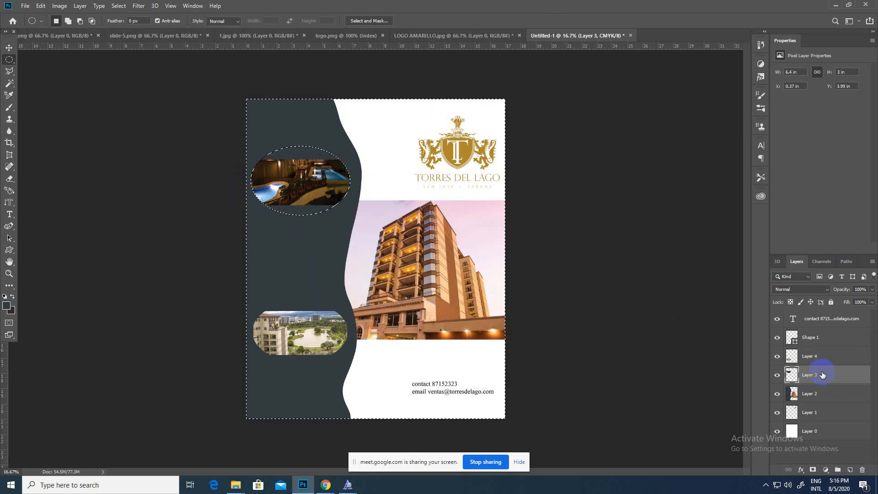
{"action": "left_click", "coordinate": [9, 49]}
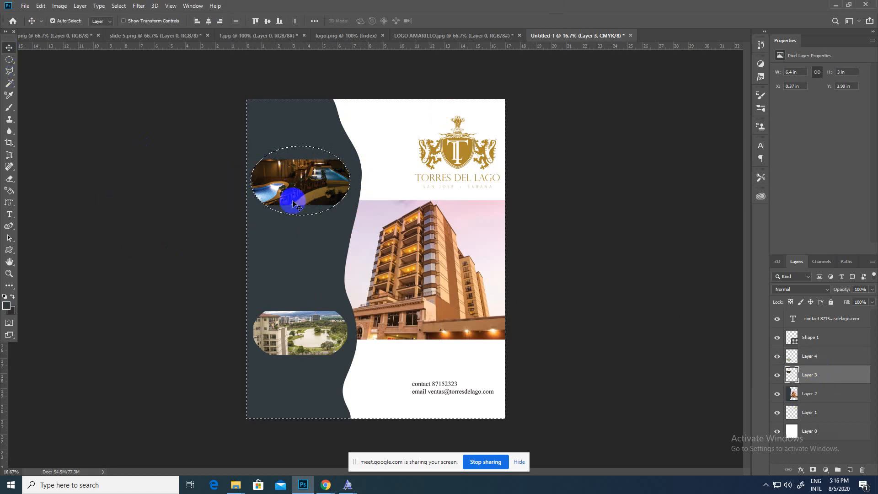
{"action": "key", "text": "ctrl+d"}
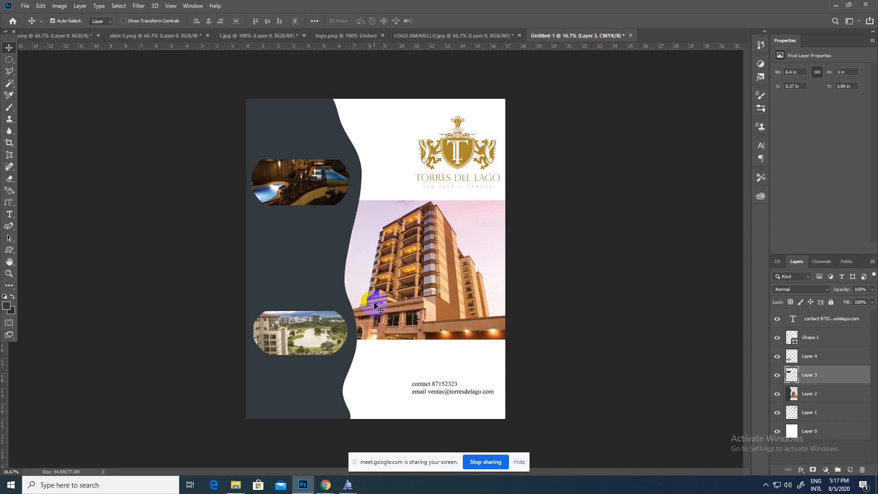
{"action": "left_click", "coordinate": [428, 270]}
{"action": "left_click_drag", "start_coordinate": [429, 271], "coordinate": [440, 302]}
{"action": "key", "text": "ctrl+z"}
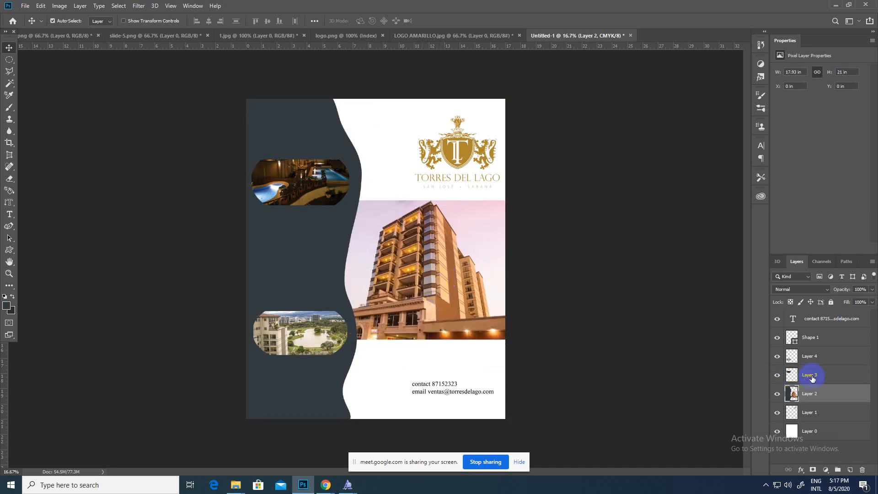
- Copy the hotel building photo from 1.jpg into the Untitled-1 flyer directly above Layer 2
{"action": "left_click", "coordinate": [794, 374]}
{"action": "left_click", "coordinate": [816, 396]}
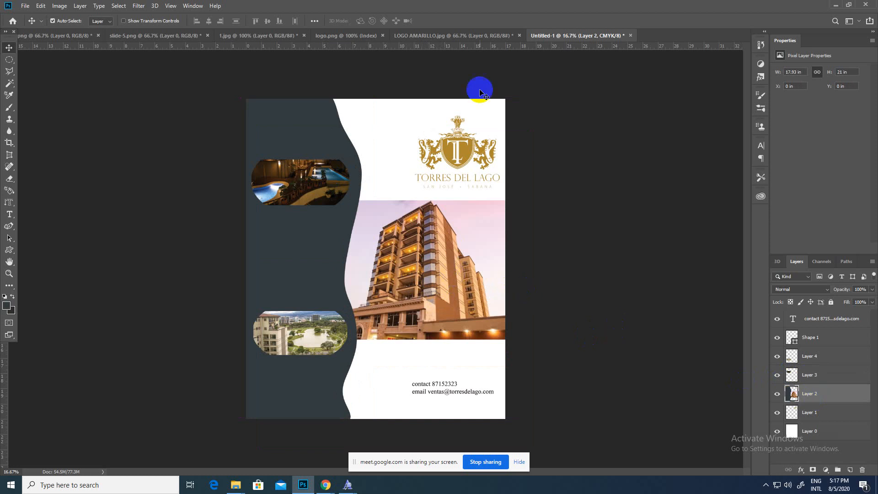
{"action": "left_click", "coordinate": [445, 40]}
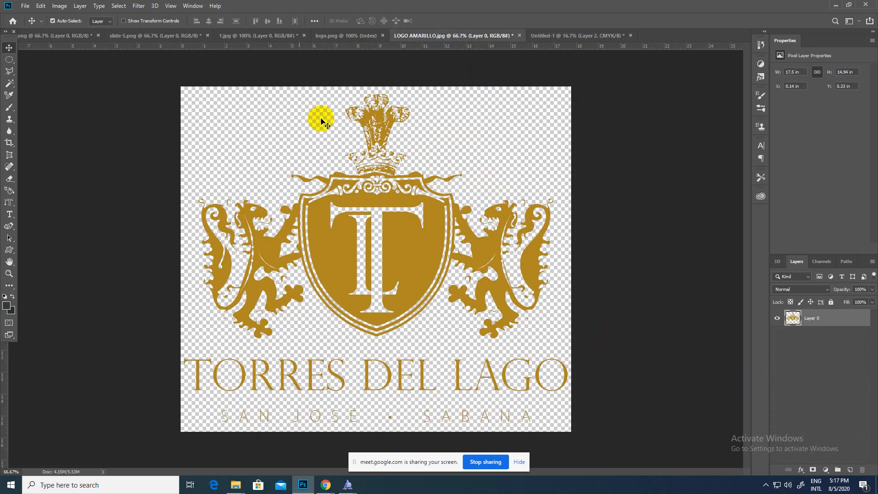
{"action": "left_click", "coordinate": [293, 37]}
{"action": "left_click_drag", "start_coordinate": [370, 232], "coordinate": [581, 325]}
- Enlarge the copied hotel photo to about 841% and position it so that it covers the whole page
{"action": "key", "text": "ctrl+t"}
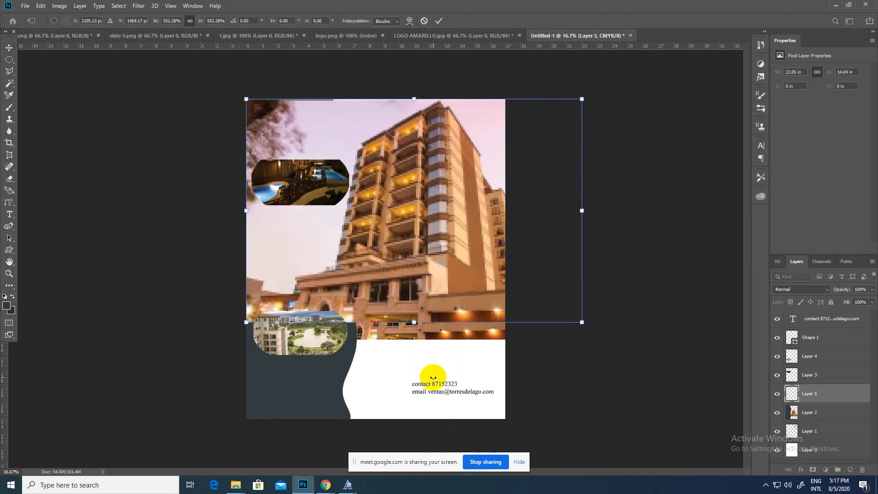
{"action": "left_click_drag", "start_coordinate": [410, 312], "coordinate": [335, 275]}
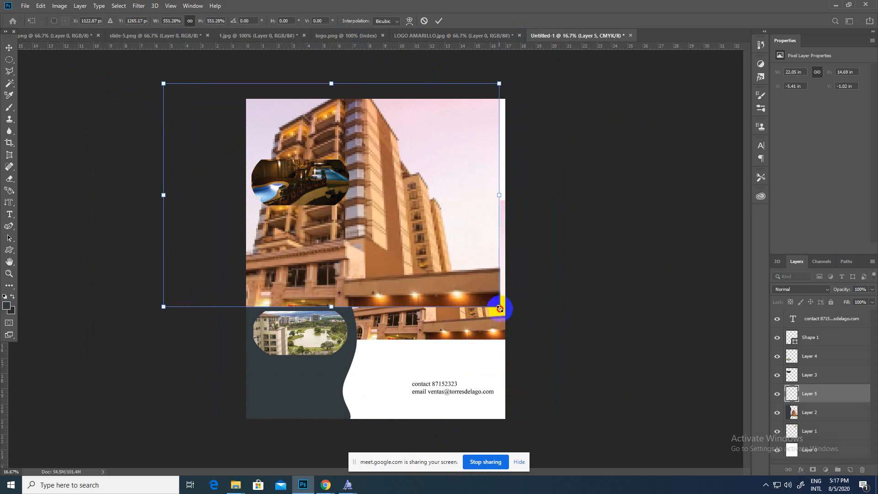
{"action": "left_click_drag", "start_coordinate": [499, 308], "coordinate": [655, 480]}
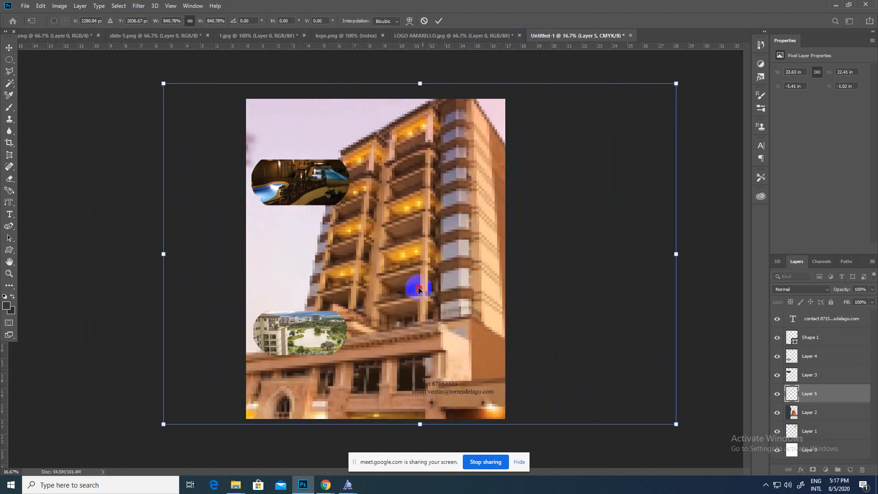
{"action": "left_click_drag", "start_coordinate": [419, 289], "coordinate": [321, 282]}
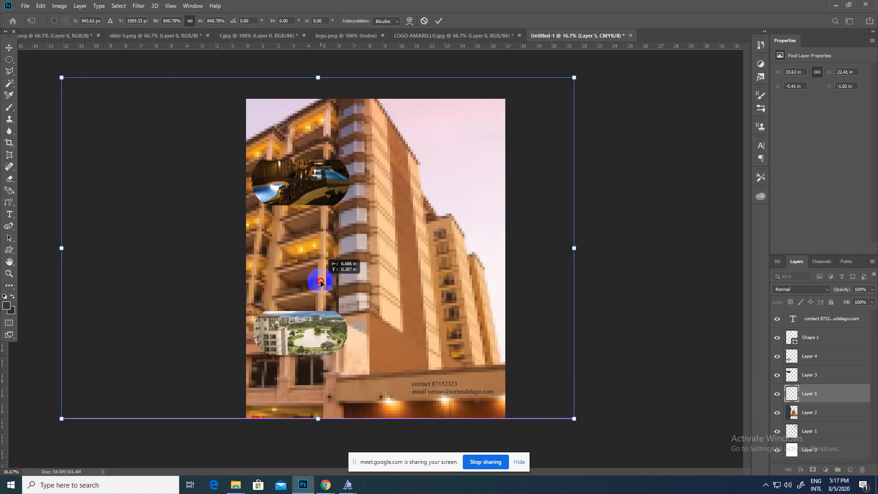
{"action": "left_click_drag", "start_coordinate": [321, 281], "coordinate": [320, 282]}
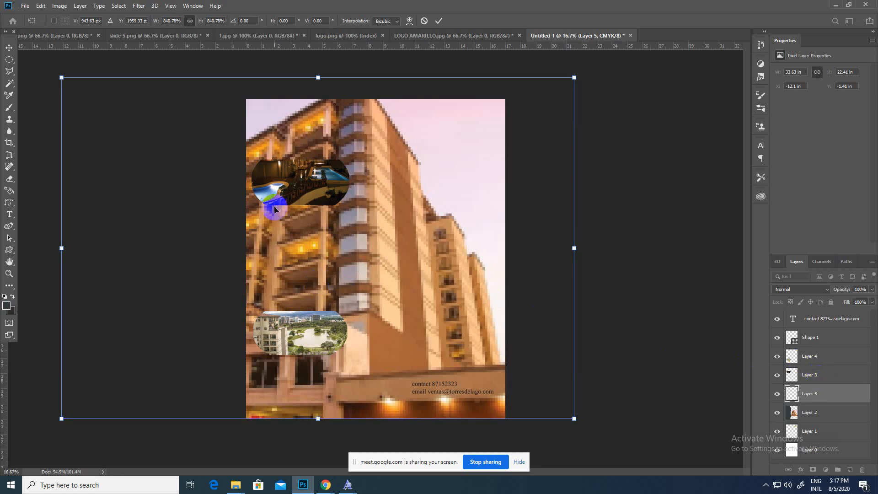
{"action": "left_click", "coordinate": [9, 47]}
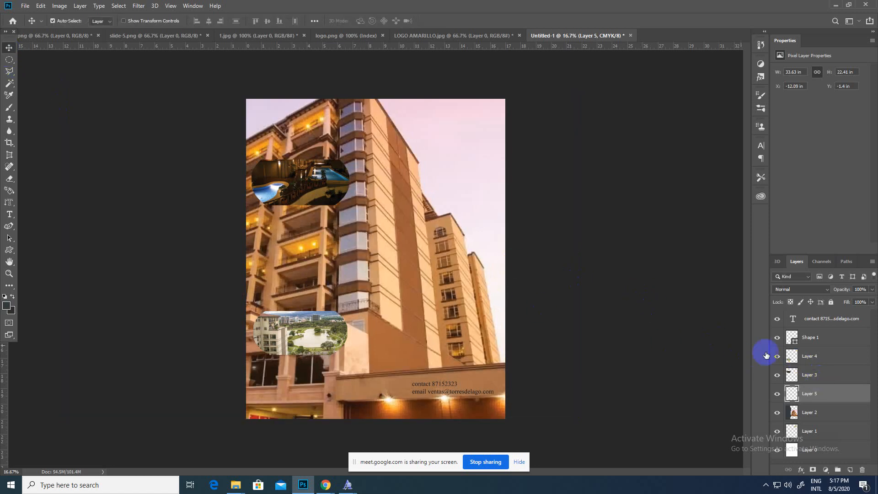
- Move the enlarged hotel photo's layer below Layer 2 and shift the photo about 1.4 in to the left
{"action": "left_click_drag", "start_coordinate": [825, 396], "coordinate": [826, 422]}
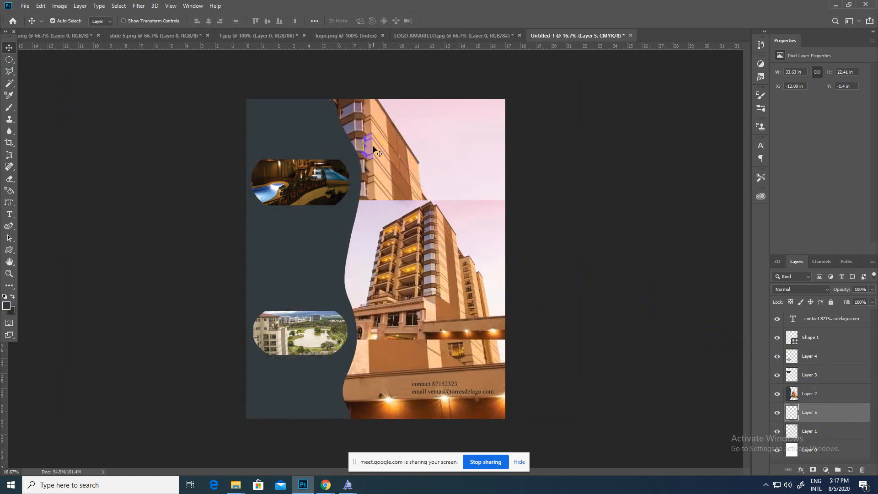
{"action": "left_click_drag", "start_coordinate": [374, 149], "coordinate": [350, 150]}
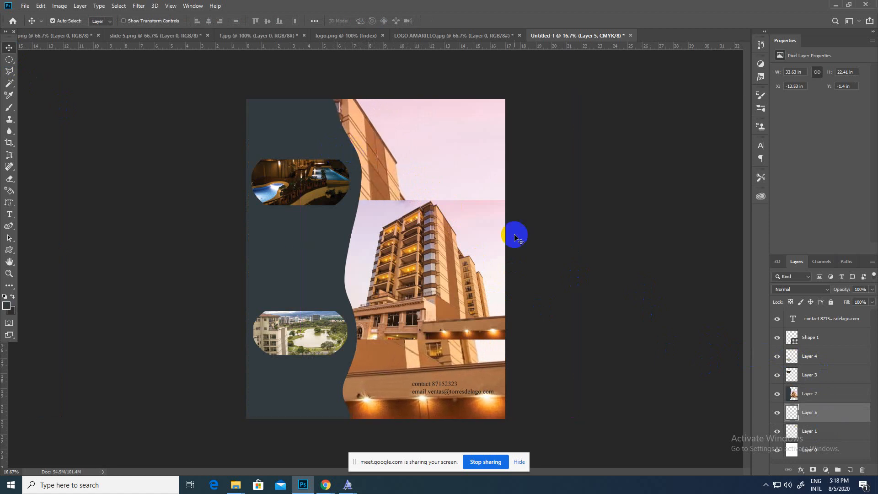
- Lower the opacity of Layer 2 to about 83% so the enlarged hotel photo shows through the dark wavy panel
{"action": "left_click", "coordinate": [290, 231]}
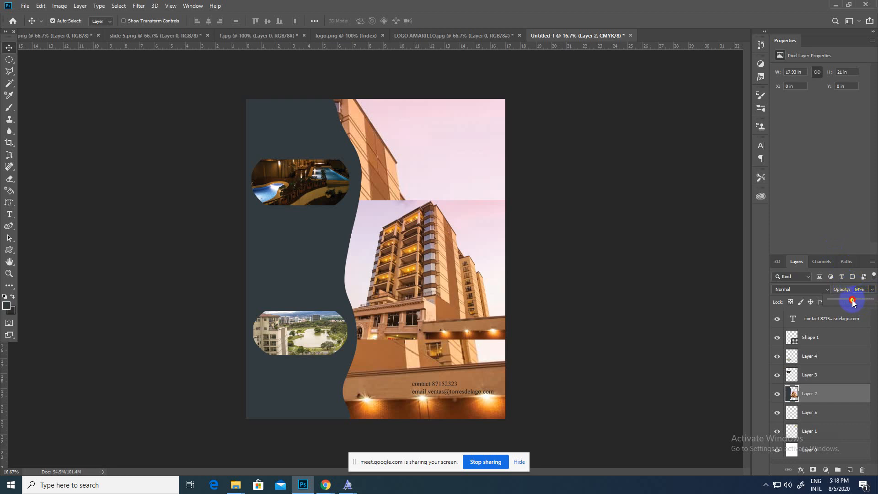
{"action": "left_click_drag", "start_coordinate": [853, 302], "coordinate": [868, 301]}
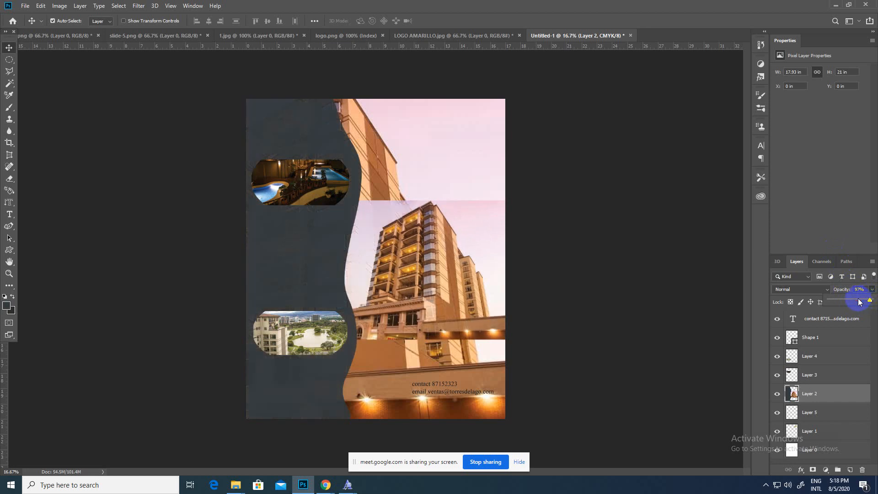
{"action": "left_click", "coordinate": [853, 300]}
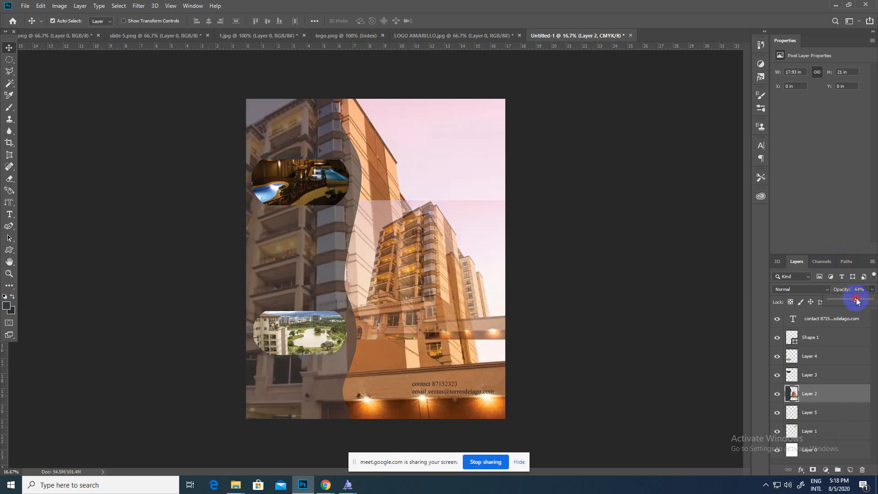
{"action": "left_click_drag", "start_coordinate": [856, 300], "coordinate": [863, 301]}
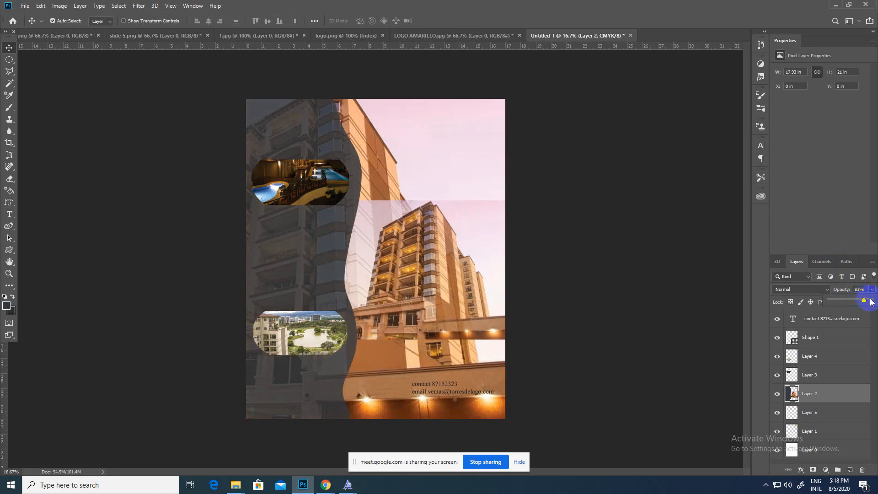
- Align the enlarged hotel photo with the page's top edge and move its layer below Layer 1, behind the logo
{"action": "left_click_drag", "start_coordinate": [378, 160], "coordinate": [385, 179]}
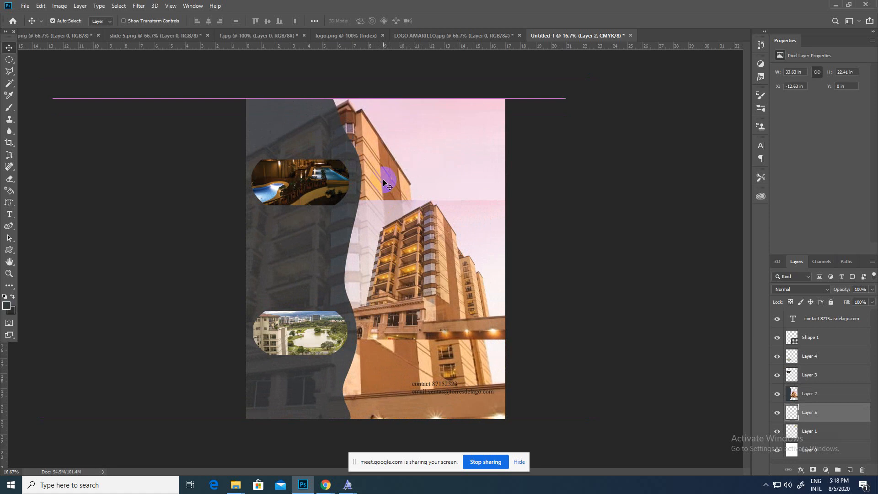
{"action": "left_click_drag", "start_coordinate": [818, 412], "coordinate": [819, 433]}
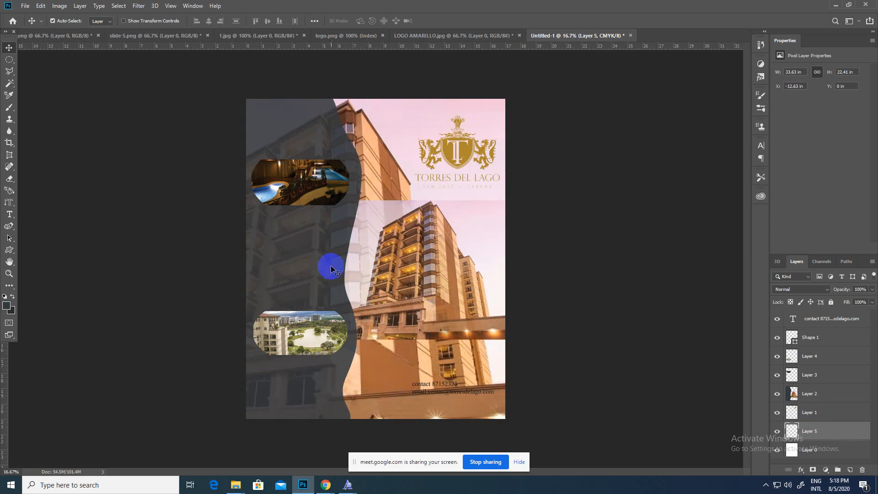
- Try the enlarged hotel photo slightly lower and further right behind the design, and delete its layer
{"action": "left_click_drag", "start_coordinate": [395, 141], "coordinate": [418, 150]}
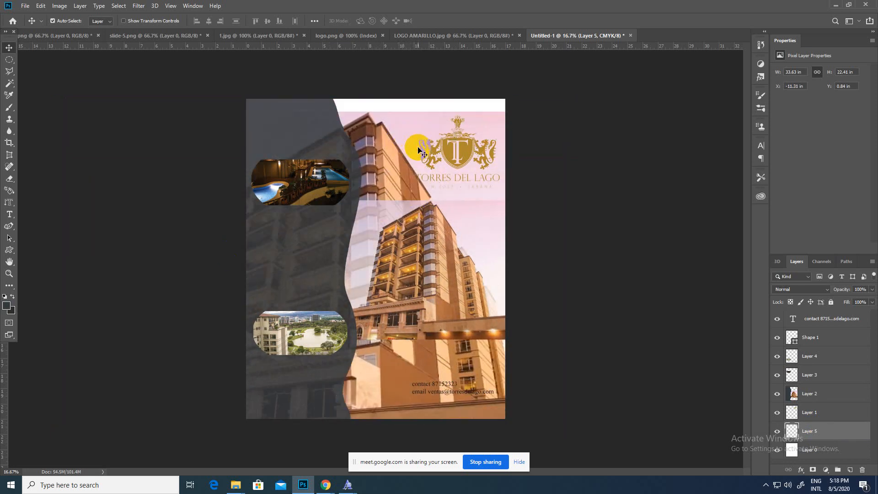
{"action": "key", "text": "Delete"}
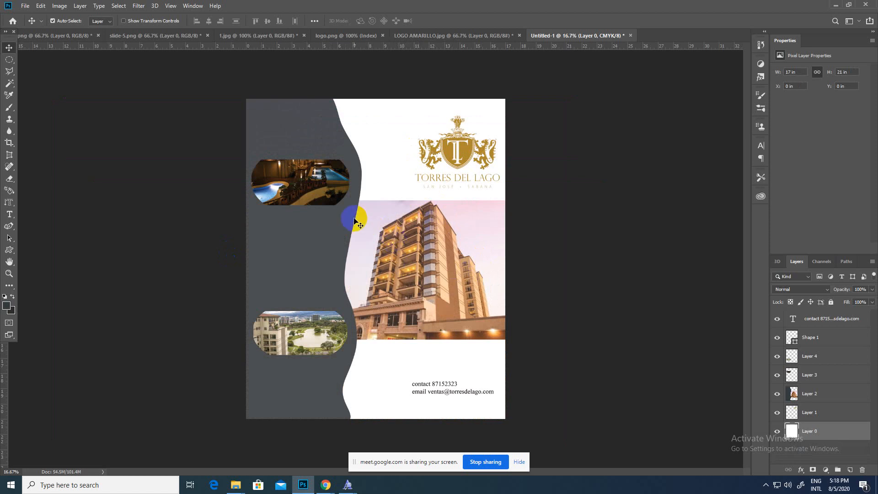
{"action": "left_click_drag", "start_coordinate": [355, 221], "coordinate": [363, 250]}
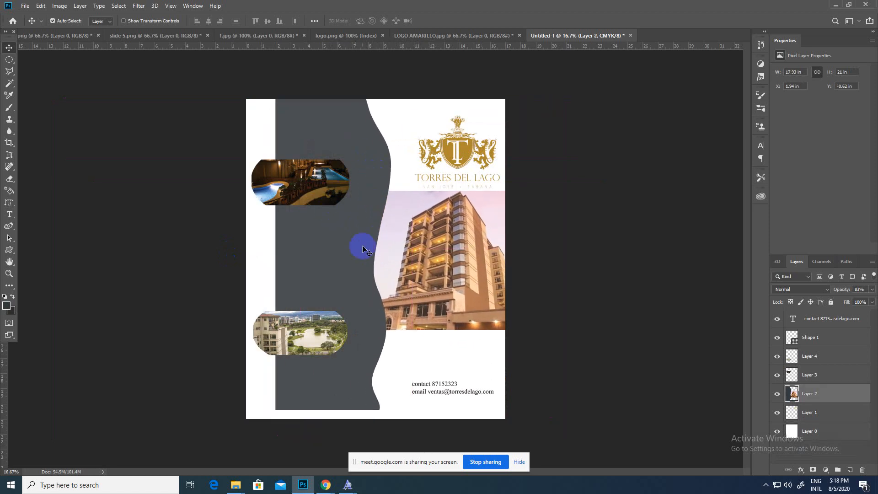
{"action": "mouse_move", "coordinate": [350, 290]}
{"action": "left_mouse_down"}
{"action": "mouse_move", "coordinate": [356, 316]}
{"action": "mouse_move", "coordinate": [333, 297]}
{"action": "mouse_move", "coordinate": [349, 304]}
{"action": "mouse_move", "coordinate": [339, 280]}
{"action": "left_mouse_up"}
{"action": "left_click_drag", "start_coordinate": [355, 237], "coordinate": [333, 235]}
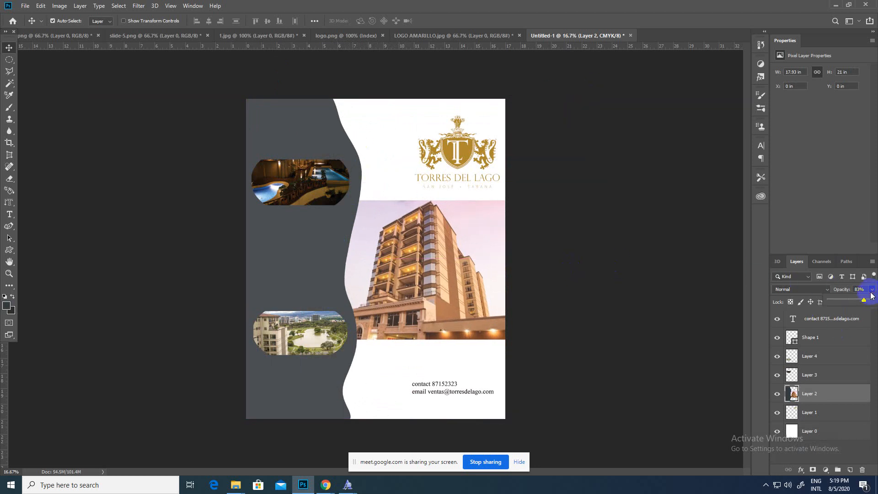
- Set the opacity of Layer 2 back to 100%
{"action": "left_click_drag", "start_coordinate": [867, 301], "coordinate": [841, 301]}
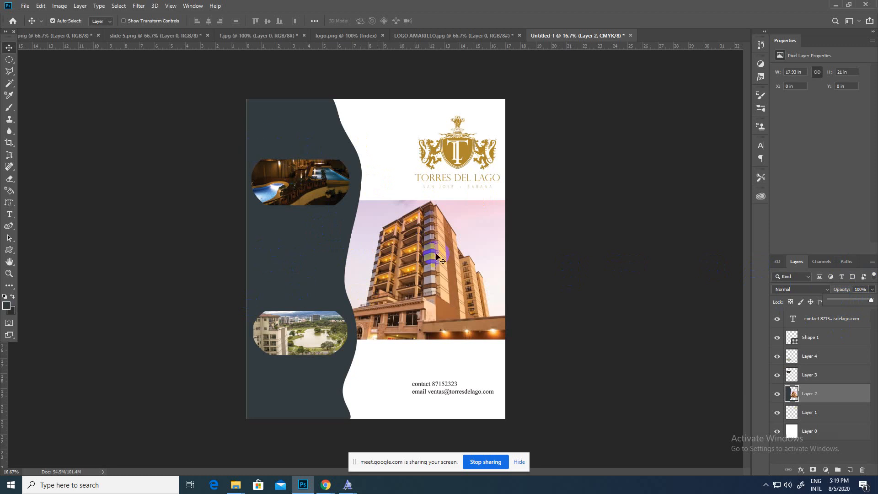
{"action": "left_click_drag", "start_coordinate": [345, 151], "coordinate": [344, 151]}
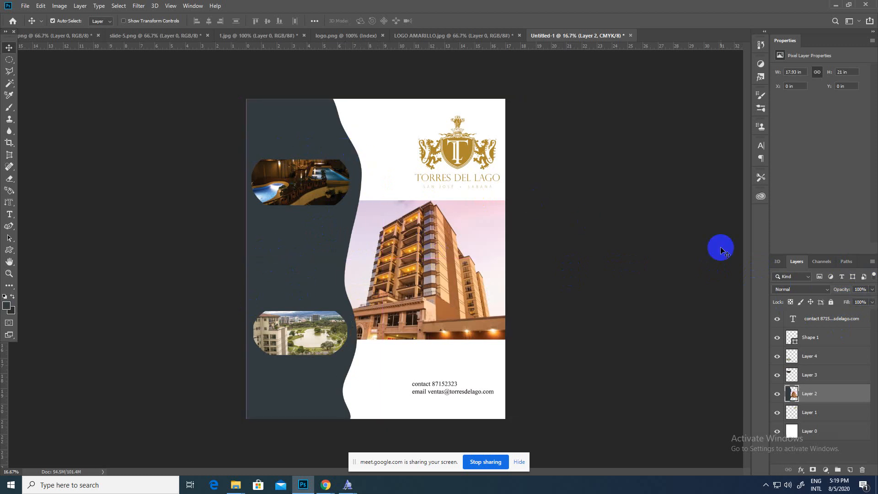
- Select the dark wavy panel on Layer 2 with the Magic Wand and add a new empty layer above it as the active layer
{"action": "left_click", "coordinate": [9, 84]}
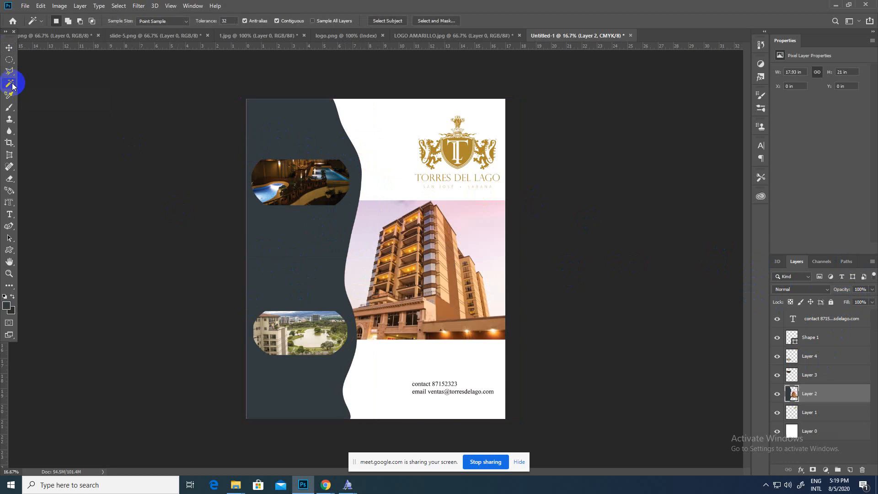
{"action": "left_click", "coordinate": [319, 126]}
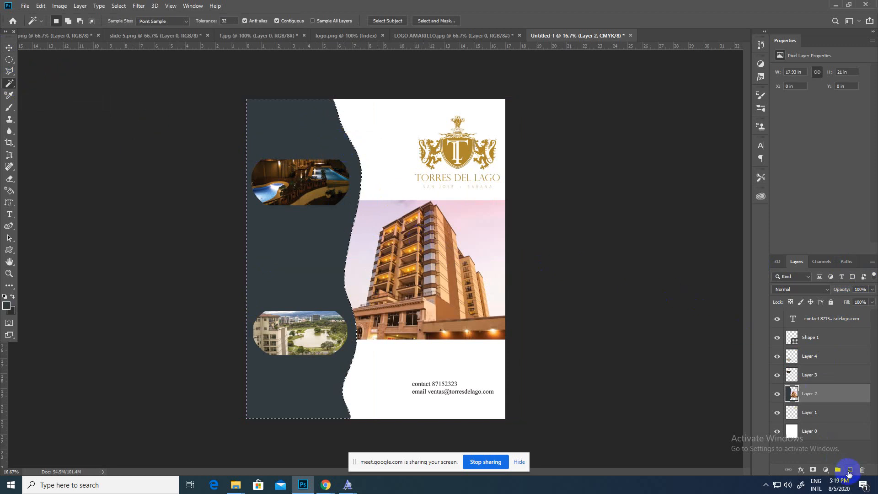
{"action": "left_click", "coordinate": [849, 470]}
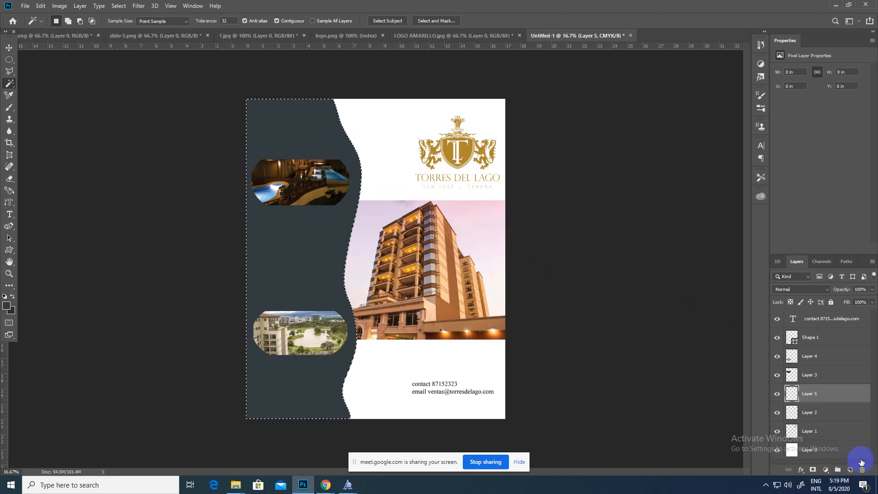
{"action": "left_click", "coordinate": [844, 413]}
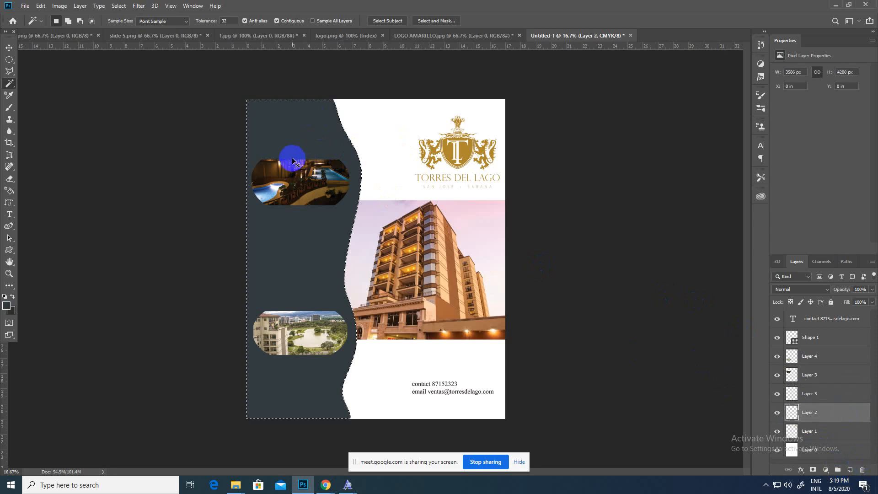
{"action": "left_click", "coordinate": [821, 396]}
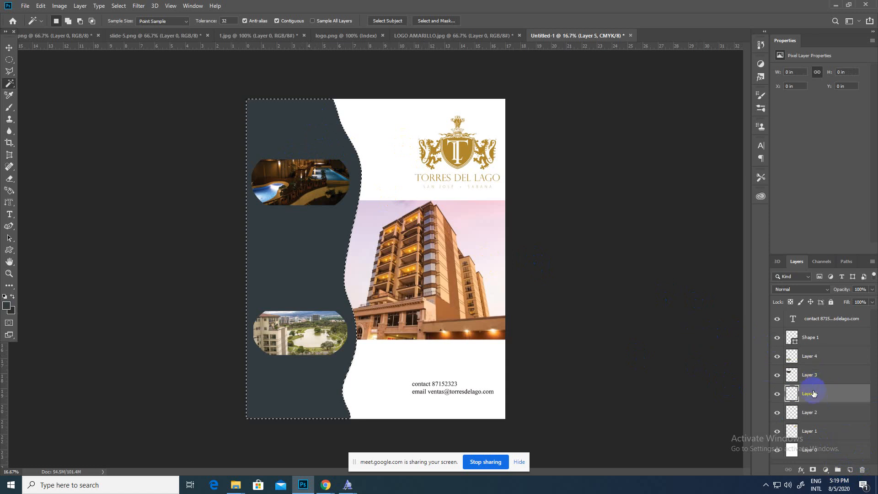
- Fill the wavy selection on Layer 5 with the dark foreground colour, deselect it, and shift the filled panel right to X 8.97 in
{"action": "key", "text": "alt+BackSpace"}
{"action": "key", "text": "ctrl+d"}
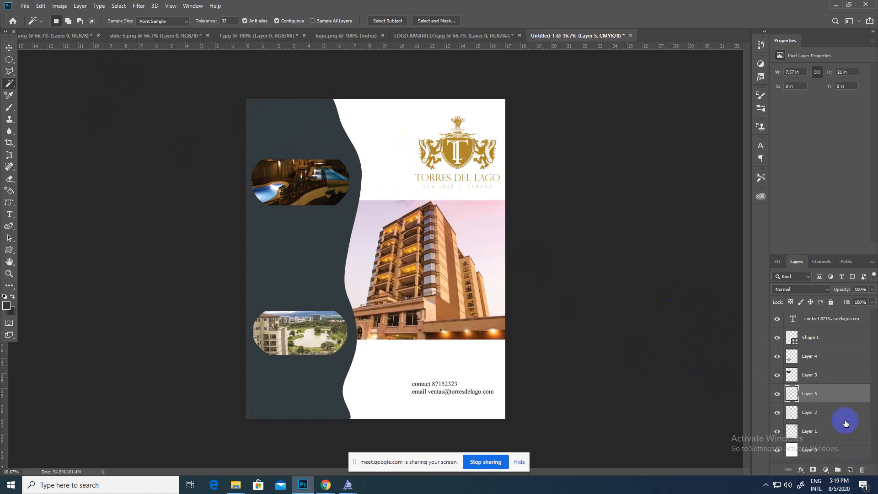
{"action": "left_click", "coordinate": [832, 413]}
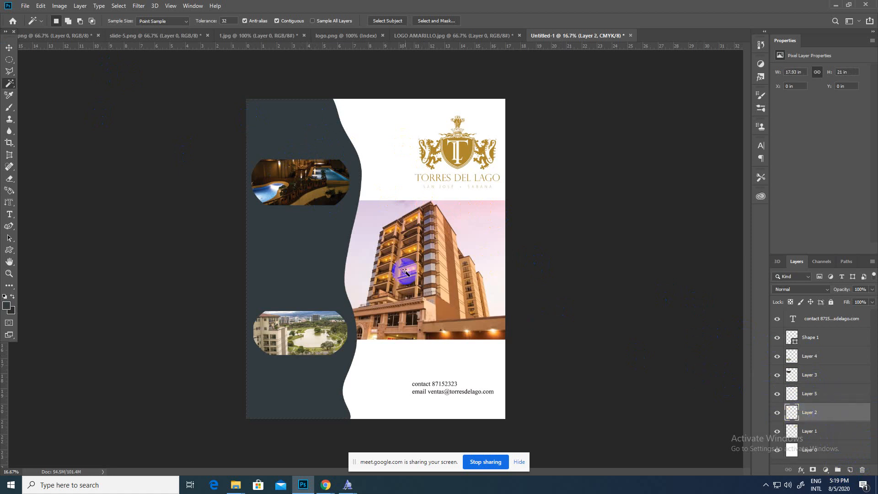
{"action": "left_click", "coordinate": [8, 46]}
{"action": "left_click", "coordinate": [309, 146]}
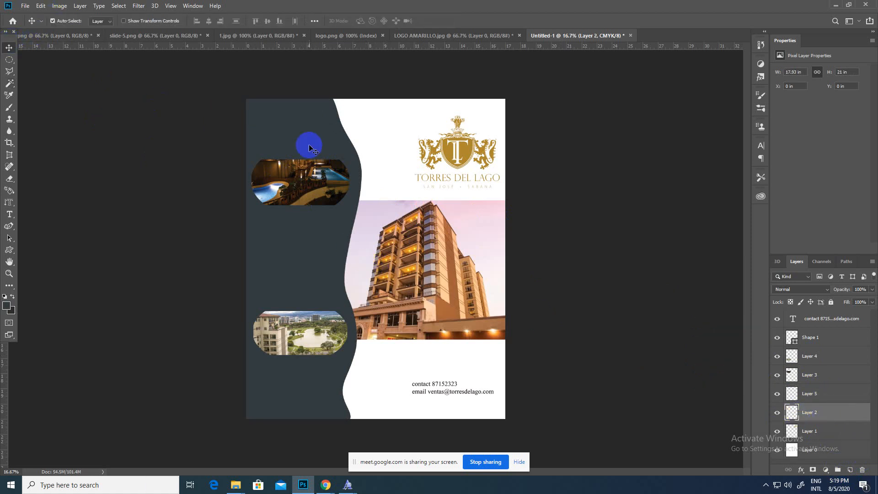
{"action": "left_click", "coordinate": [821, 394]}
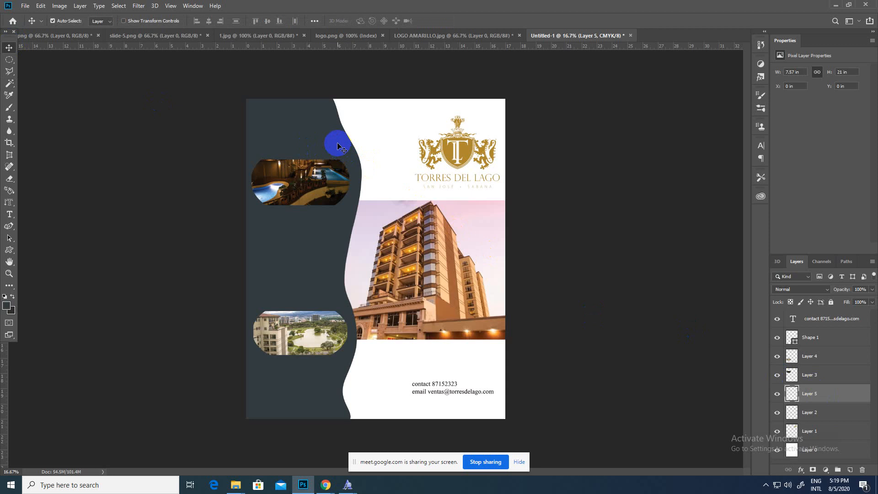
{"action": "left_click_drag", "start_coordinate": [337, 143], "coordinate": [474, 141]}
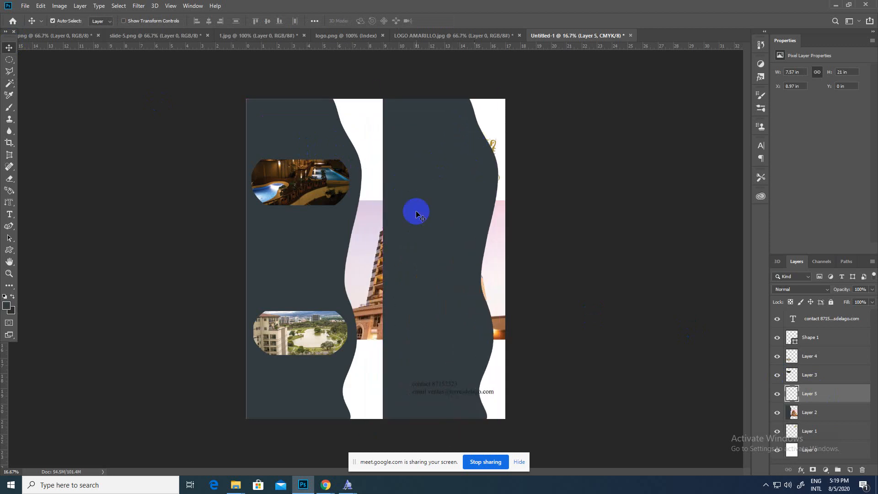
- Select the original dark wavy panel on Layer 2 with the Magic Wand and delete it from that layer
{"action": "left_click", "coordinate": [812, 412]}
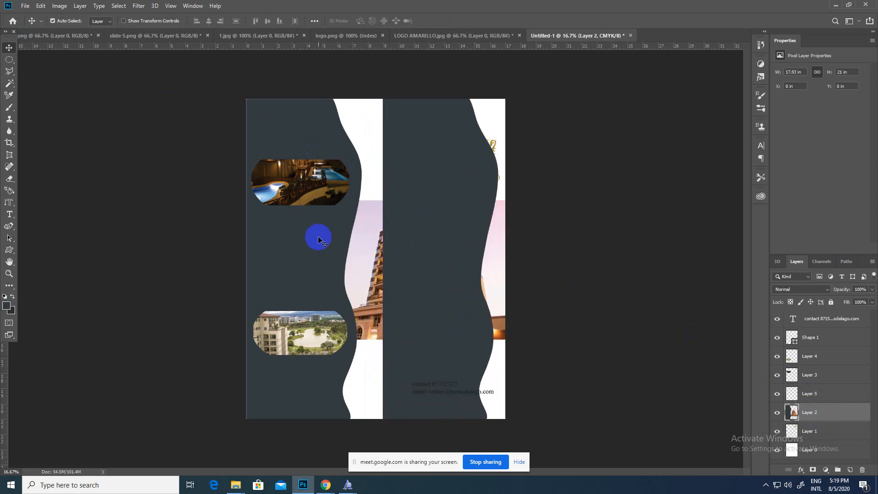
{"action": "left_click", "coordinate": [9, 83]}
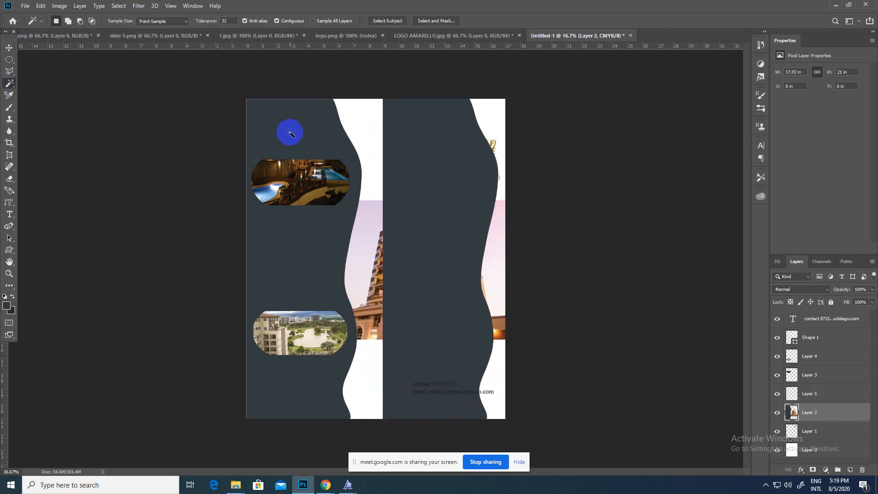
{"action": "left_click", "coordinate": [290, 132]}
{"action": "key", "text": "Delete"}
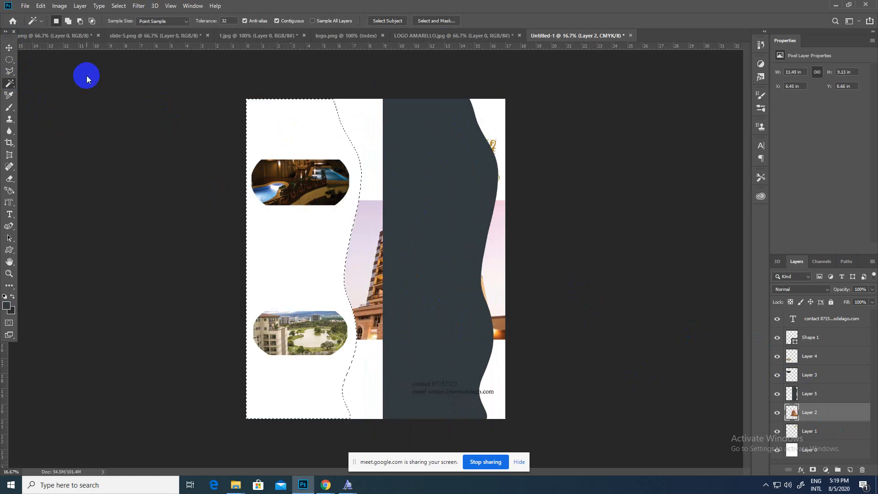
- Move the dark wavy panel on Layer 5 back against the page's left edge and clear the selection
{"action": "left_click", "coordinate": [9, 47]}
{"action": "mouse_move", "coordinate": [409, 171]}
{"action": "left_mouse_down"}
{"action": "mouse_move", "coordinate": [373, 161]}
{"action": "mouse_move", "coordinate": [396, 171]}
{"action": "mouse_move", "coordinate": [282, 176]}
{"action": "mouse_move", "coordinate": [290, 179]}
{"action": "left_mouse_up"}
{"action": "key", "text": "ctrl+d"}
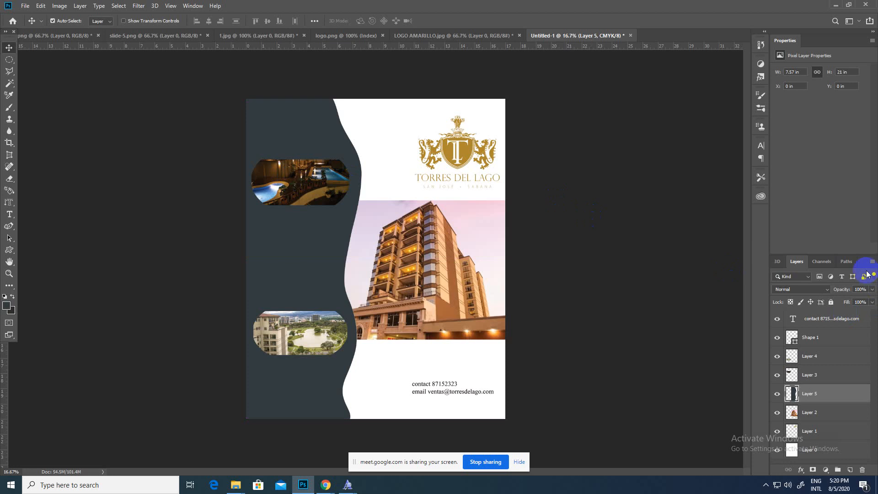
- Try a reduced opacity on the wavy panel's Layer 5 and return it to 100%
{"action": "left_click", "coordinate": [872, 289]}
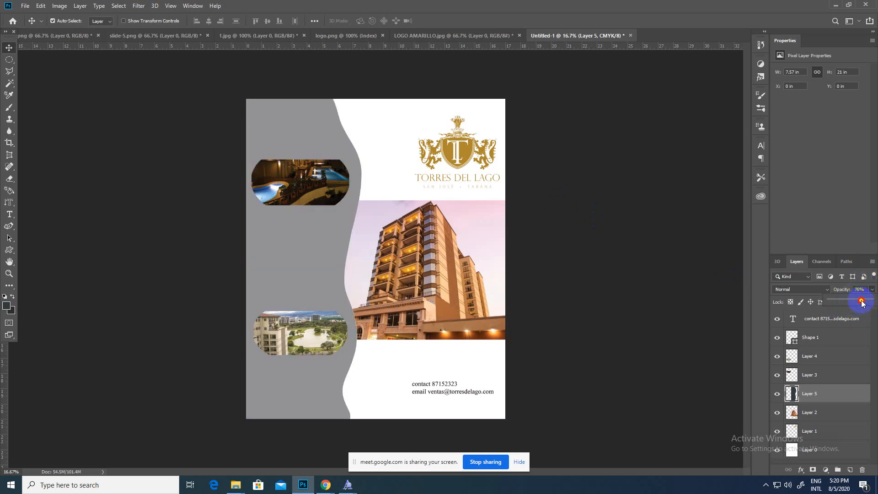
{"action": "left_click_drag", "start_coordinate": [862, 302], "coordinate": [871, 301]}
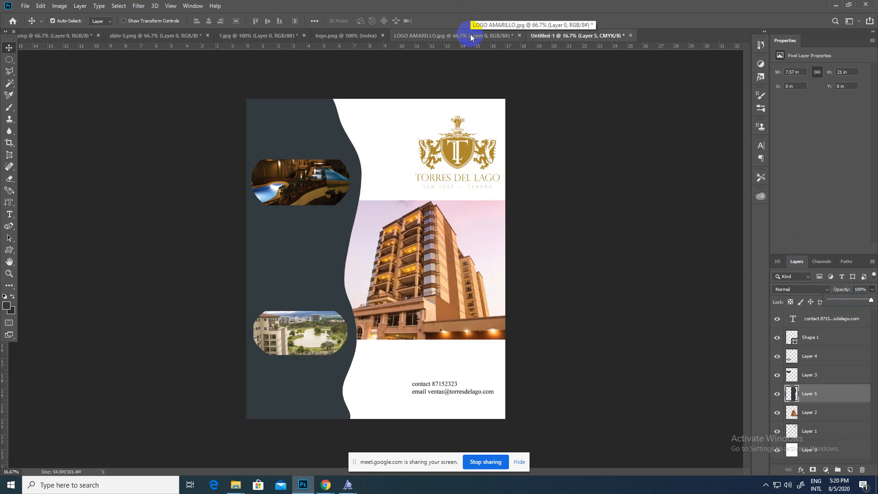
- Copy the hotel building photo from 1.jpg into the flyer's upper left corner
{"action": "left_click", "coordinate": [192, 37]}
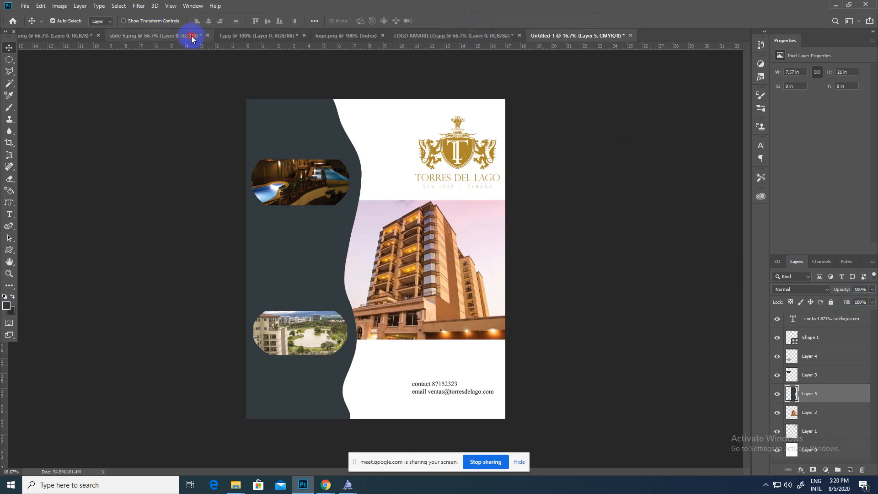
{"action": "left_click", "coordinate": [270, 37]}
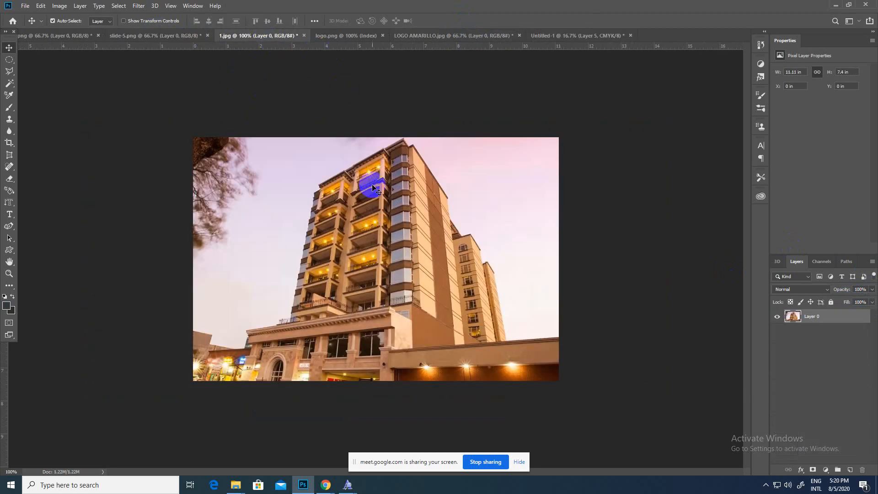
{"action": "left_click_drag", "start_coordinate": [417, 231], "coordinate": [280, 124]}
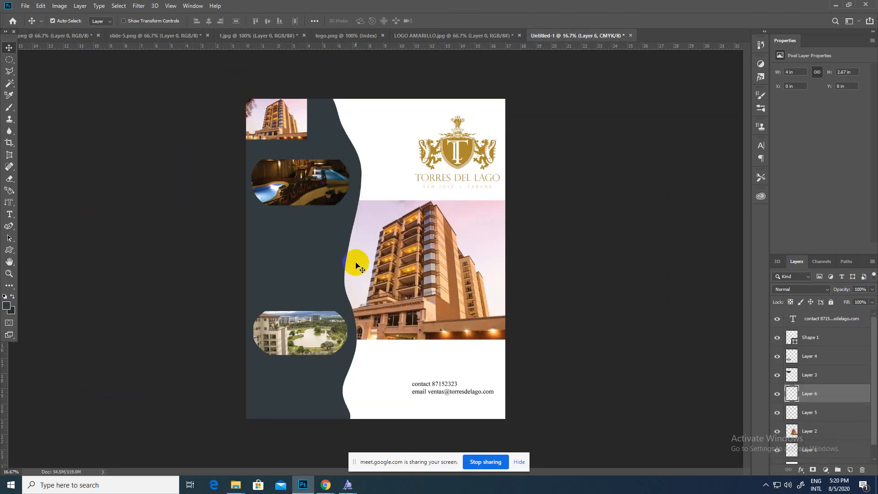
- Scale the copied hotel photo to about 538% and place it across the flyer at X -4.31 in, Y 3.34 in
{"action": "key", "text": "ctrl+t"}
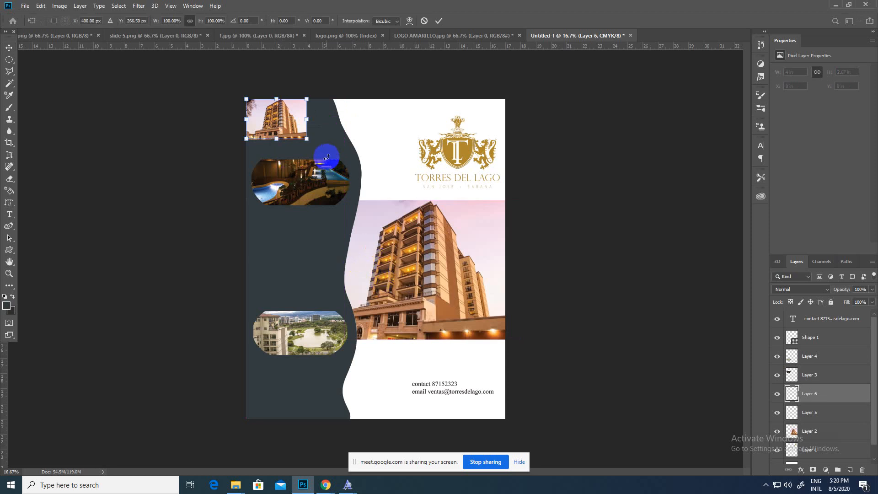
{"action": "left_click_drag", "start_coordinate": [307, 139], "coordinate": [450, 361]}
{"action": "left_click_drag", "start_coordinate": [425, 297], "coordinate": [362, 347]}
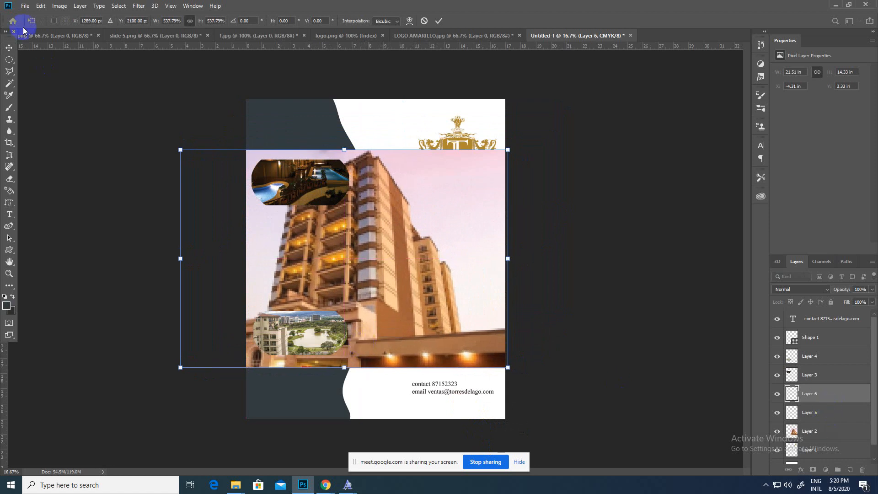
{"action": "left_click", "coordinate": [9, 47]}
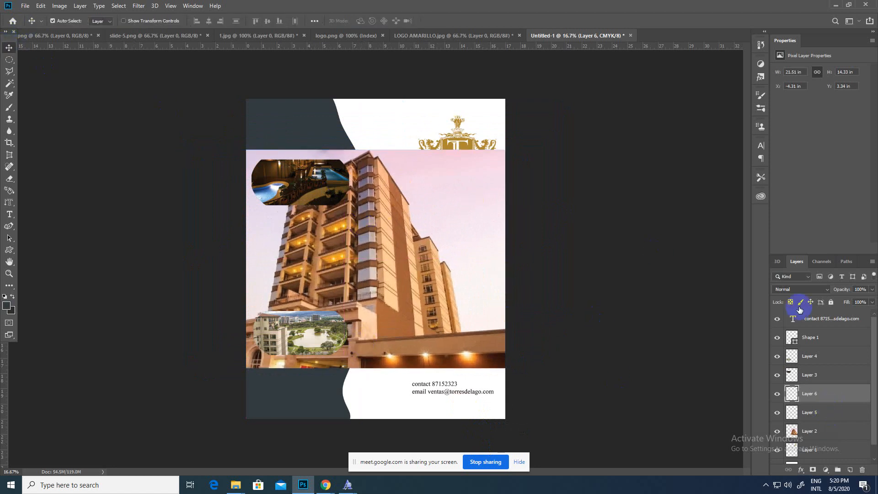
- Move the enlarged hotel photo's Layer 6 below Layer 1, directly above Layer 0
{"action": "left_click", "coordinate": [823, 394]}
{"action": "scroll", "coordinate": [823, 396], "scroll_direction": "down", "scroll_amount": 1}
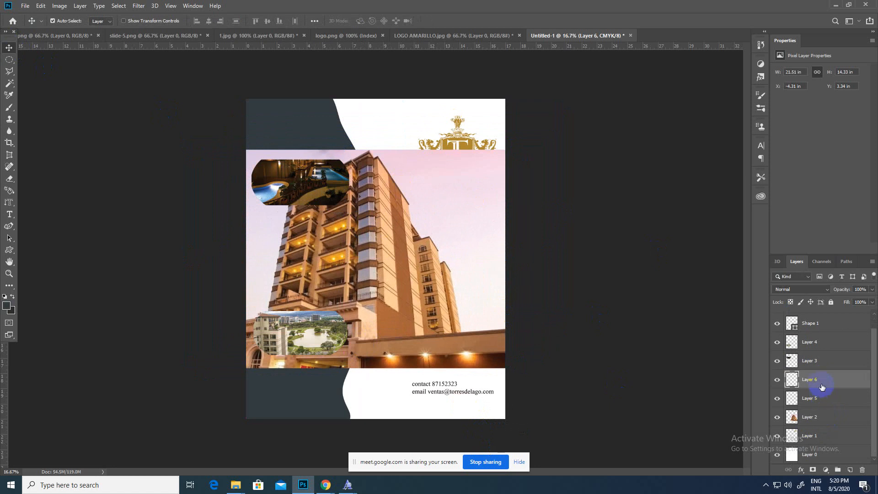
{"action": "left_click_drag", "start_coordinate": [820, 381], "coordinate": [823, 442]}
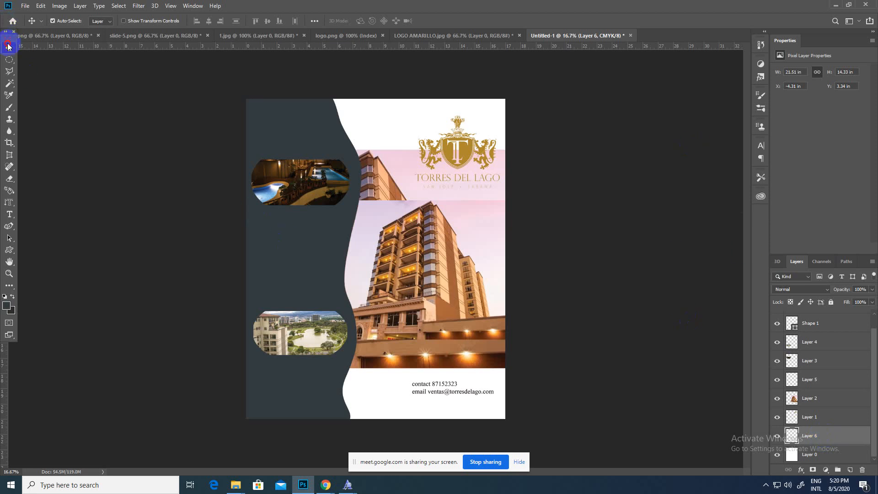
- Reduce the opacity of the wavy panel on Layer 5 to about 73%
{"action": "left_click", "coordinate": [276, 120]}
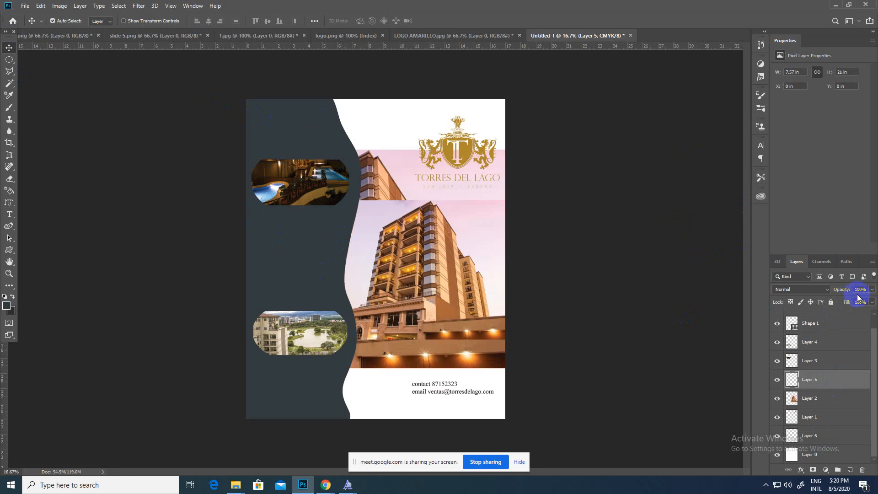
{"action": "left_click", "coordinate": [872, 289]}
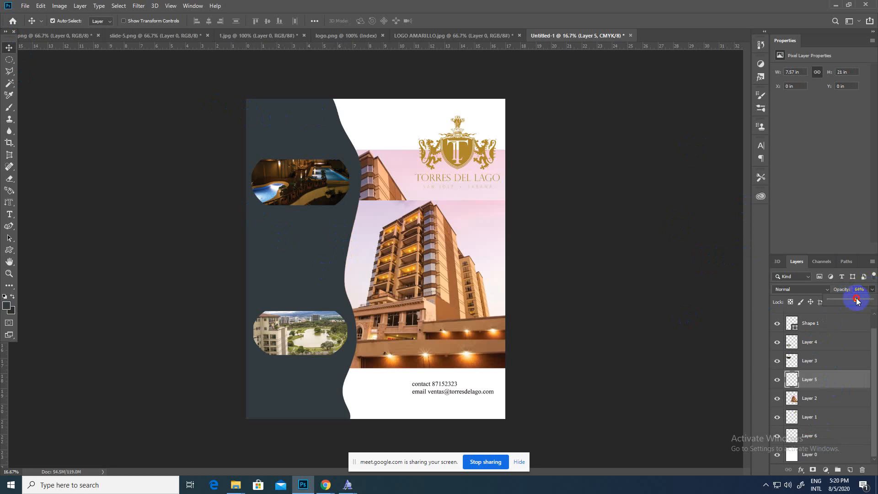
{"action": "left_click_drag", "start_coordinate": [857, 300], "coordinate": [856, 300]}
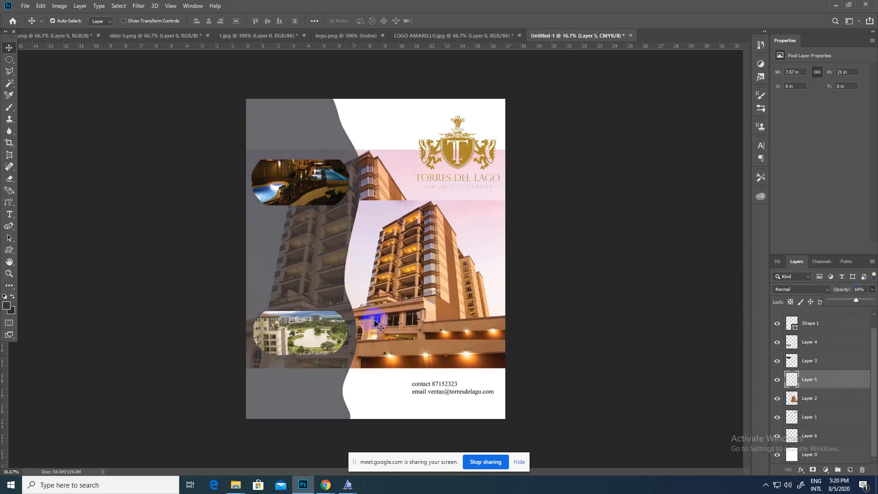
{"action": "left_click_drag", "start_coordinate": [860, 301], "coordinate": [860, 301]}
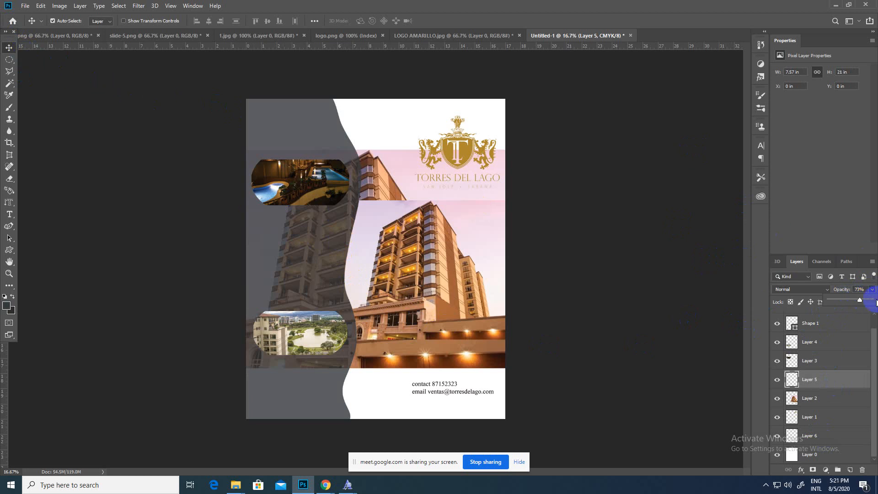
{"action": "left_click", "coordinate": [833, 323]}
{"action": "scroll", "coordinate": [828, 338], "scroll_direction": "up", "scroll_amount": 1}
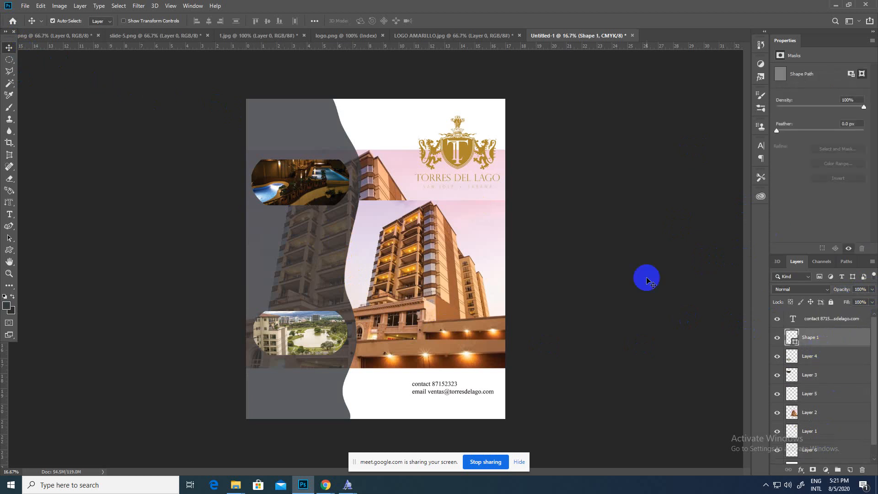
{"action": "left_click", "coordinate": [322, 330]}
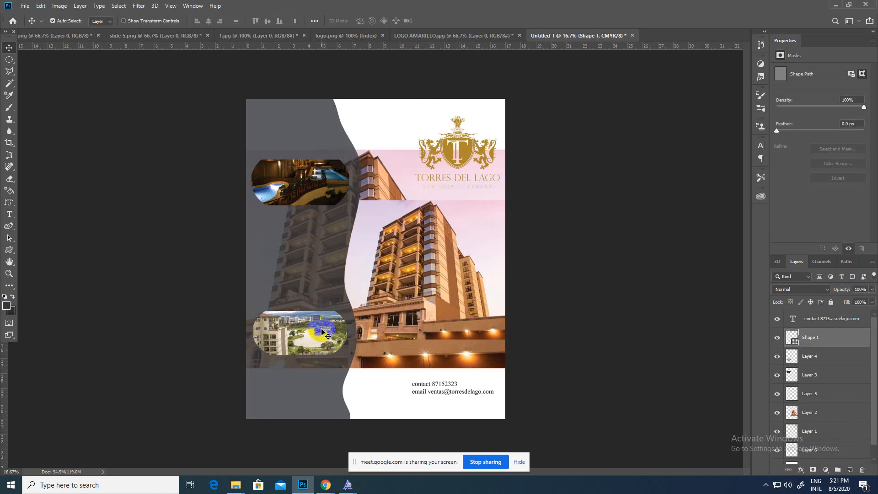
{"action": "left_click_drag", "start_coordinate": [321, 329], "coordinate": [322, 329]}
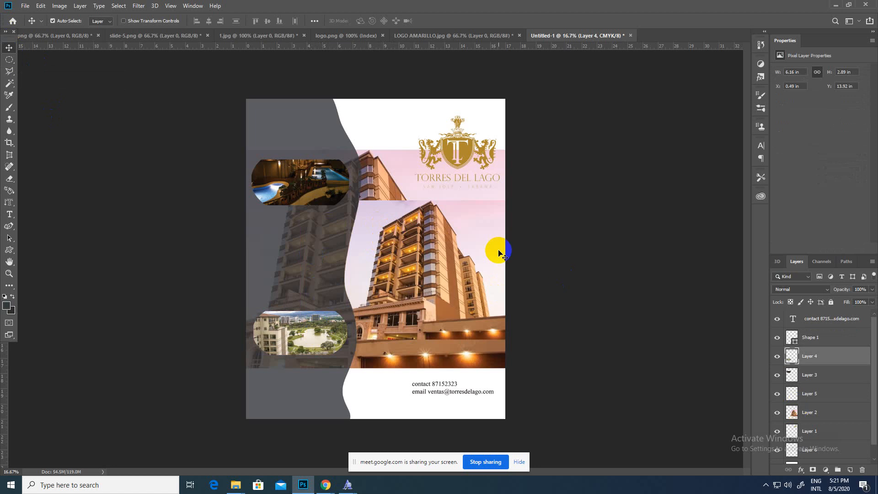
{"action": "left_click", "coordinate": [423, 205]}
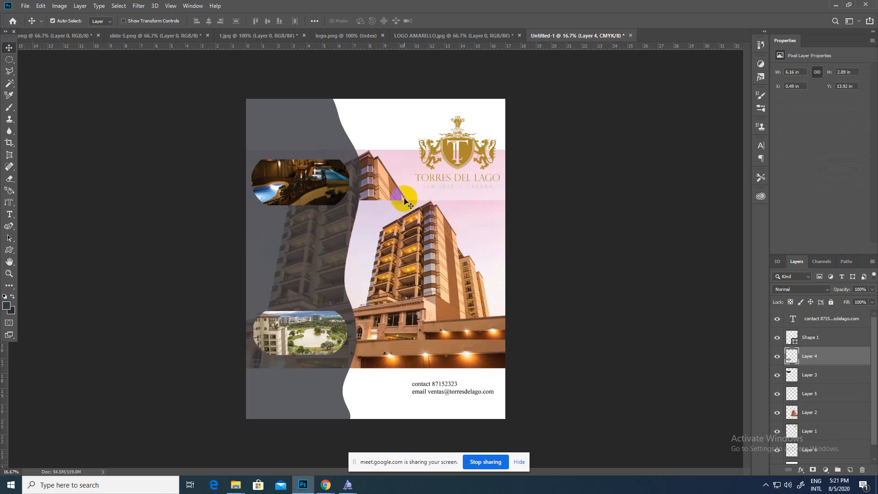
- Set the opacity of the enlarged hotel photo on Layer 6 to 62%
{"action": "left_click", "coordinate": [394, 179]}
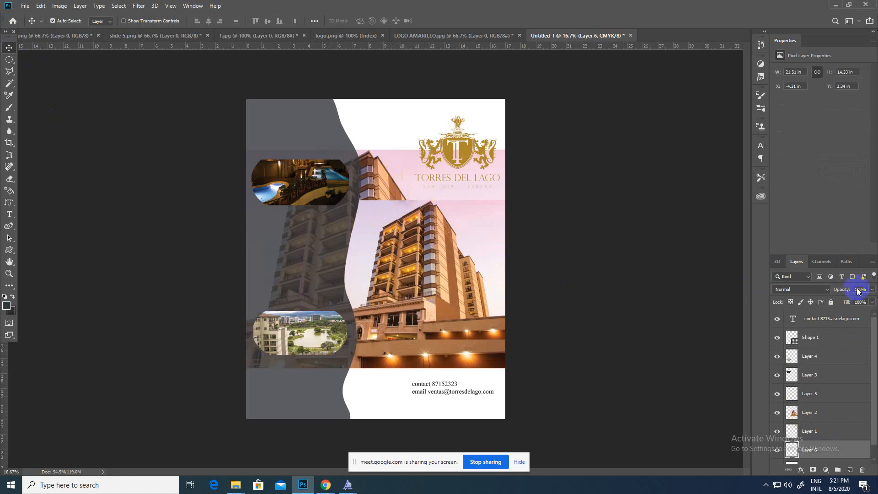
{"action": "left_click", "coordinate": [872, 294]}
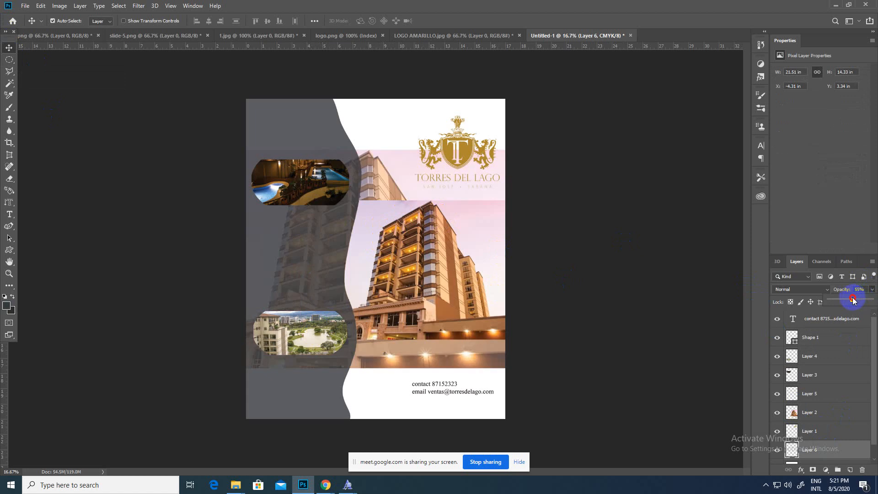
{"action": "left_click_drag", "start_coordinate": [856, 300], "coordinate": [859, 299]}
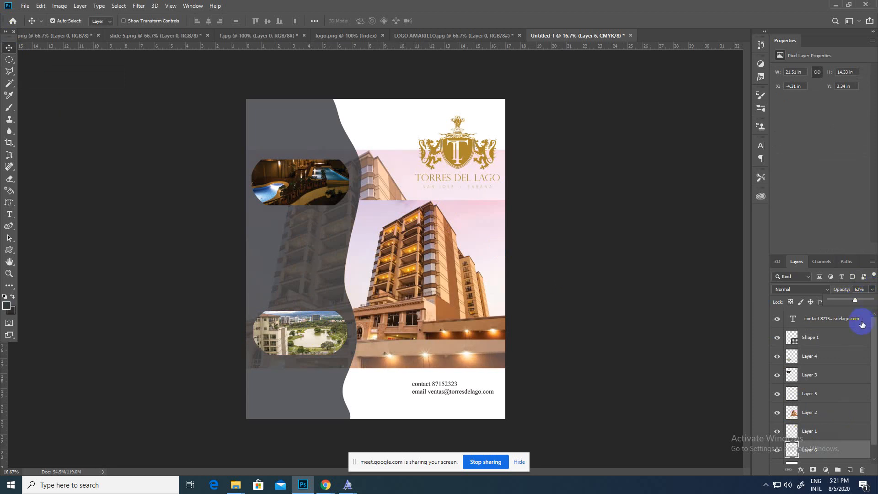
{"action": "left_click", "coordinate": [849, 351]}
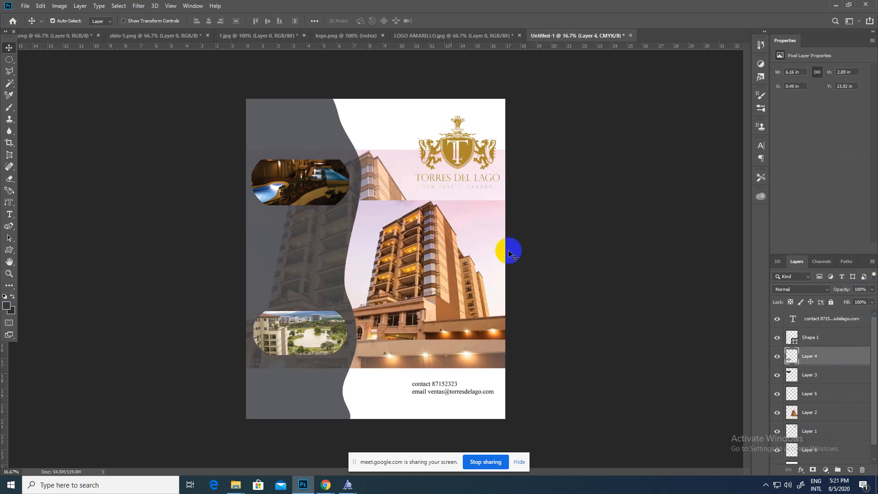
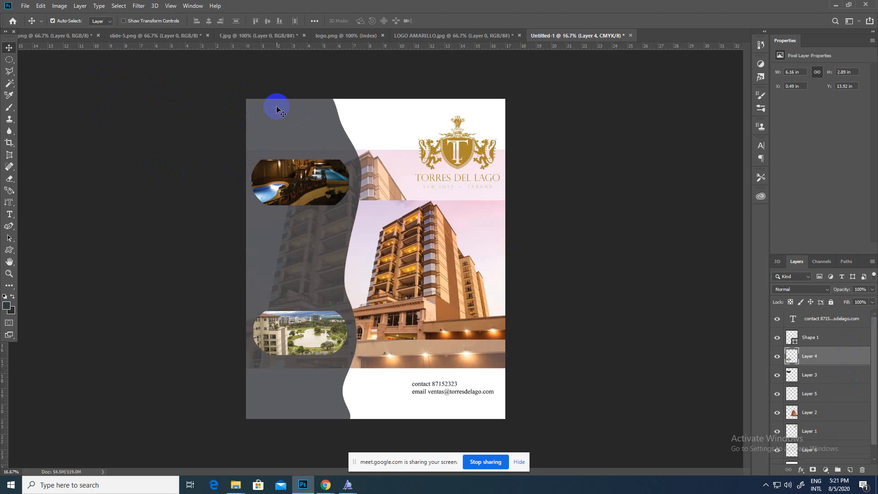
- Nudge the pool photo slightly right and draw an empty text box above it on the wavy side panel
{"action": "mouse_move", "coordinate": [311, 186]}
{"action": "left_mouse_down"}
{"action": "mouse_move", "coordinate": [311, 209]}
{"action": "mouse_move", "coordinate": [312, 184]}
{"action": "left_mouse_up"}
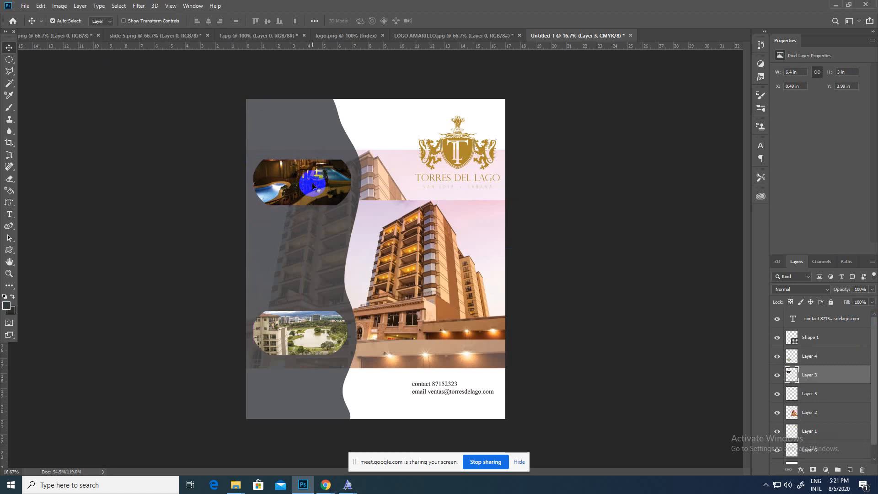
{"action": "left_click", "coordinate": [9, 214]}
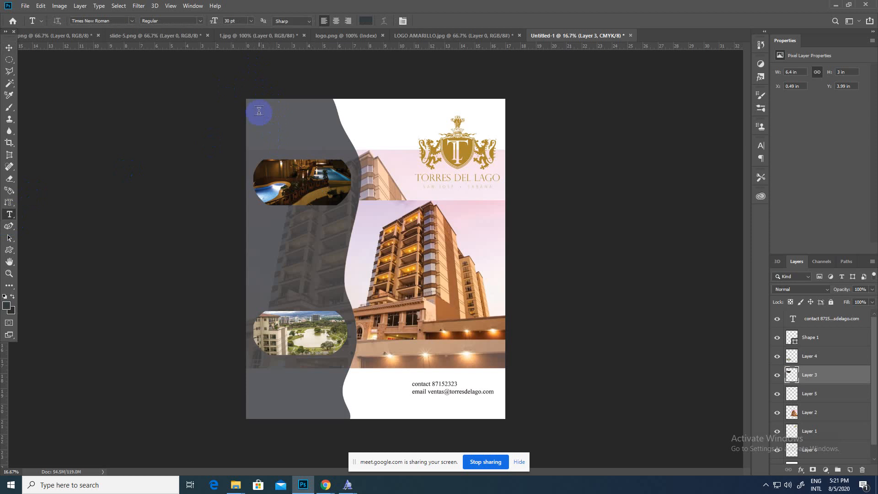
{"action": "left_click_drag", "start_coordinate": [258, 116], "coordinate": [335, 145]}
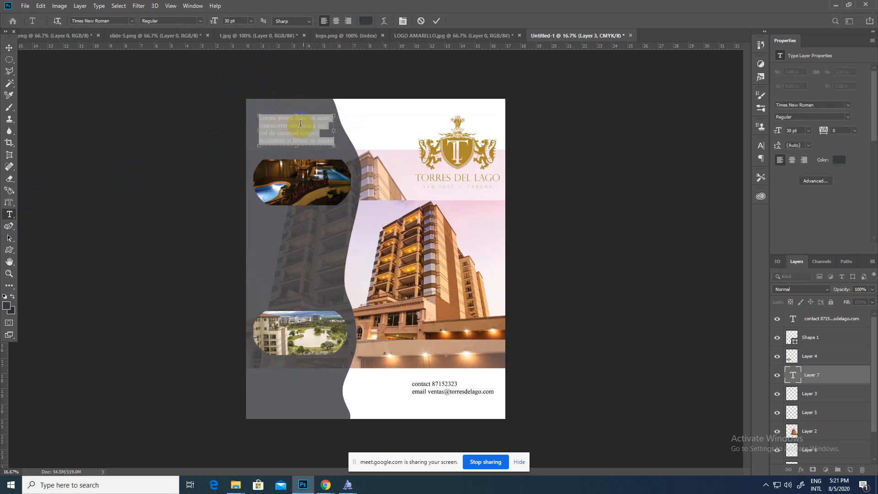
{"action": "left_click", "coordinate": [294, 121]}
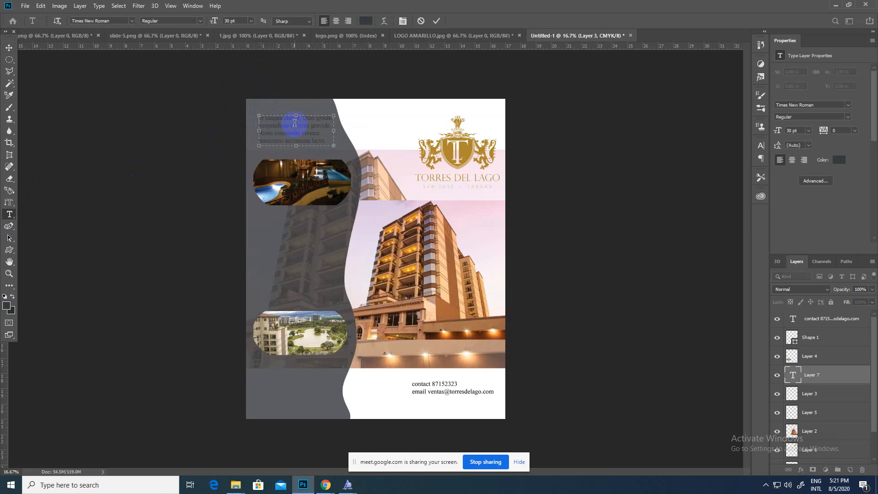
{"action": "left_click_drag", "start_coordinate": [328, 139], "coordinate": [170, 71]}
{"action": "key", "text": "BackSpace"}
{"action": "key", "text": "BackSpace"}
- Set the text colour to white (ffffff) and enter "BOOK" and "FOR NOW" on two lines in the text box
{"action": "left_click", "coordinate": [366, 21]}
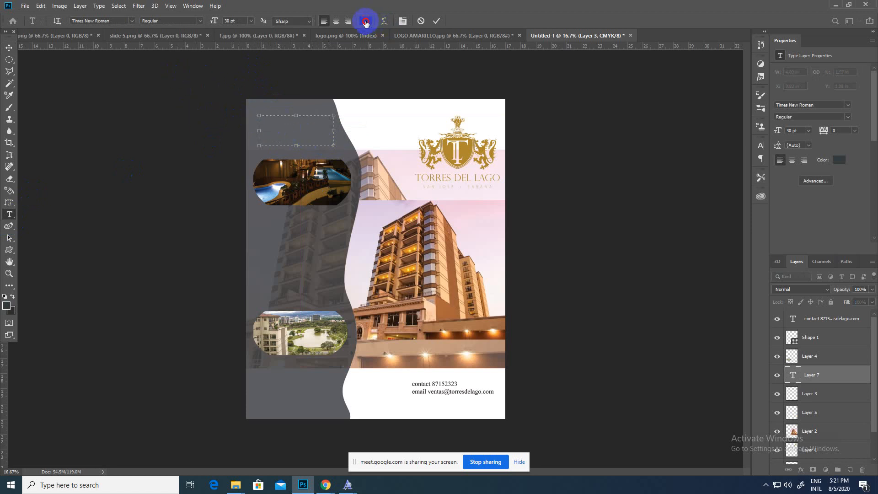
{"action": "left_click_drag", "start_coordinate": [523, 112], "coordinate": [506, 82]}
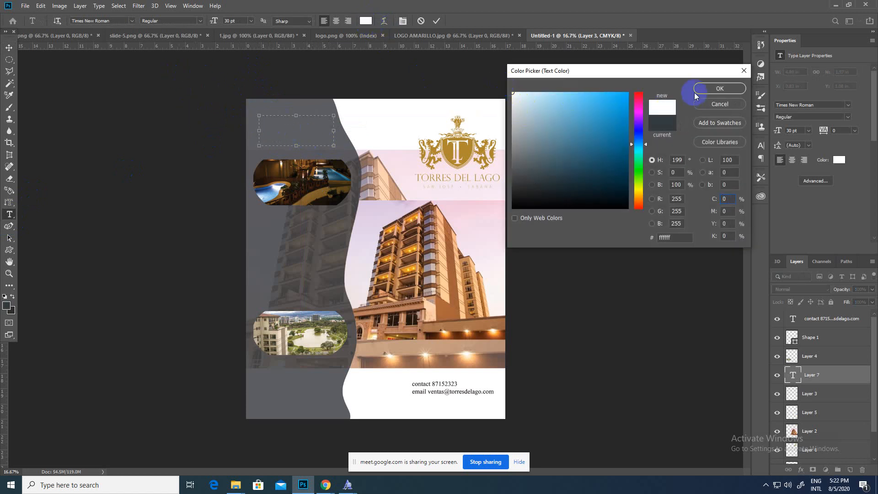
{"action": "left_click", "coordinate": [705, 86]}
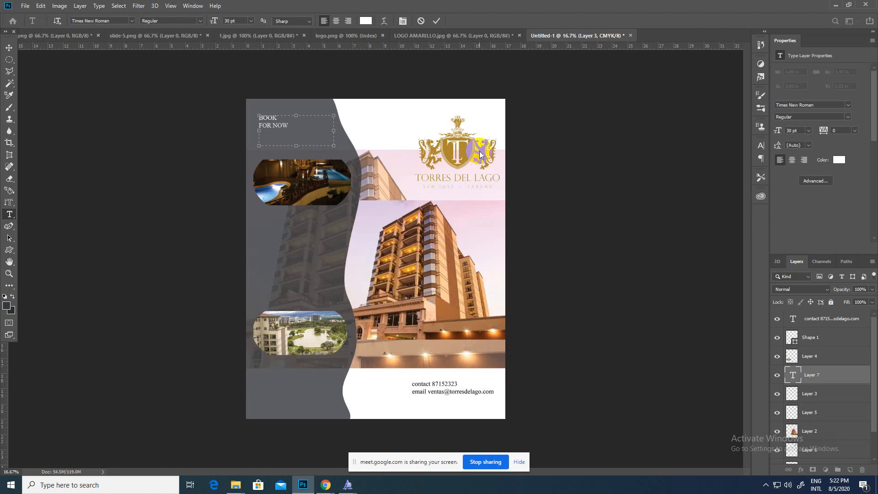
- Set the "BOOK FOR NOW" text to 48 pt and move it slightly right to X 1.11 in, Y 0.99 in
{"action": "left_click", "coordinate": [295, 134]}
{"action": "left_click_drag", "start_coordinate": [261, 131], "coordinate": [257, 117]}
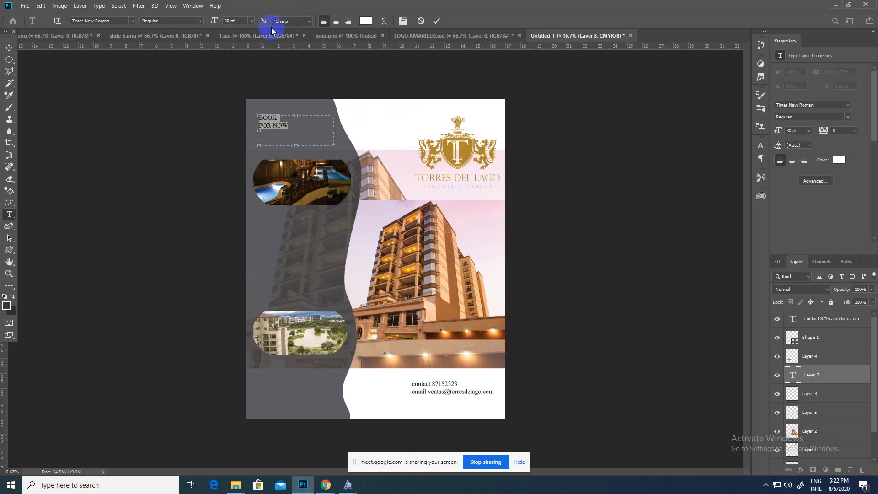
{"action": "left_click", "coordinate": [251, 20]}
{"action": "left_click", "coordinate": [252, 117]}
{"action": "left_click", "coordinate": [251, 20]}
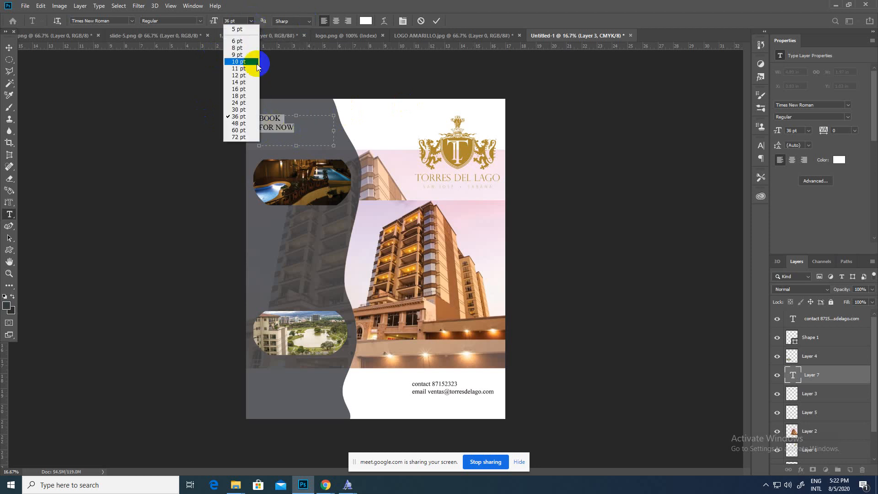
{"action": "left_click", "coordinate": [250, 124]}
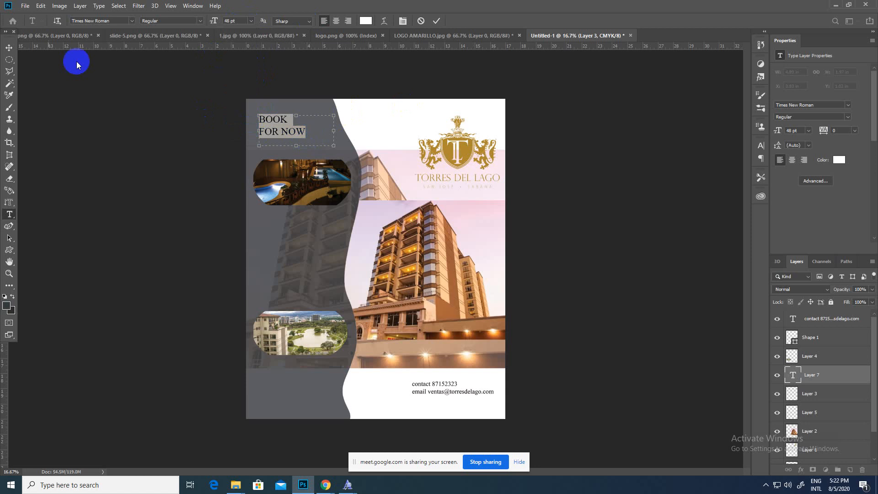
{"action": "left_click", "coordinate": [9, 47]}
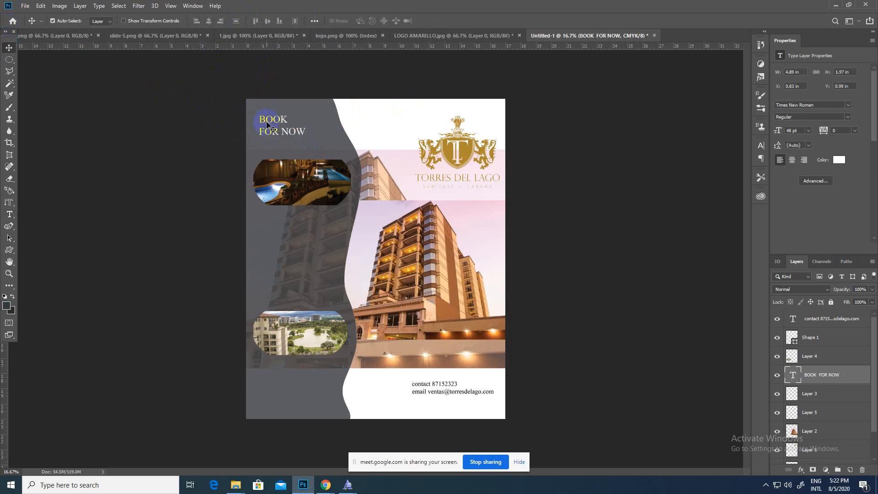
{"action": "left_click_drag", "start_coordinate": [282, 121], "coordinate": [282, 120]}
{"action": "left_click_drag", "start_coordinate": [282, 121], "coordinate": [288, 120]}
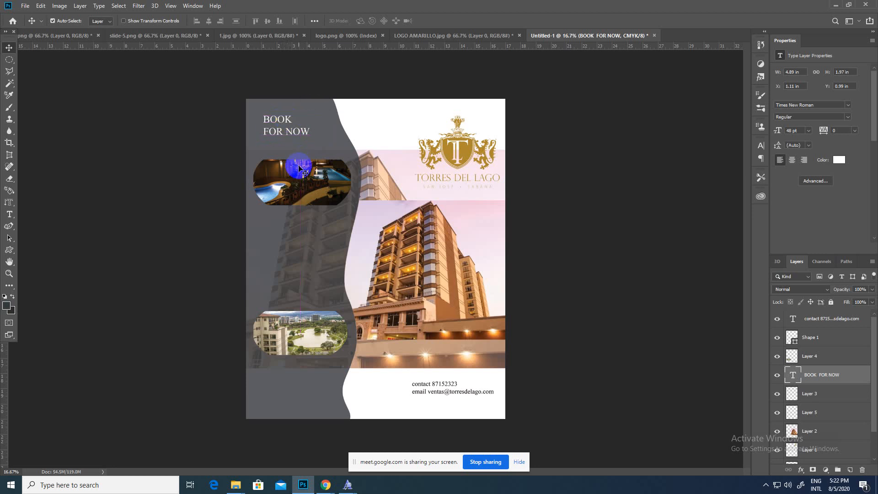
- Replace the "BOOK FOR NOW" text with "AMAZING" and "OFFER !" on two lines and nudge it to X 1.23 in
{"action": "left_click", "coordinate": [9, 214]}
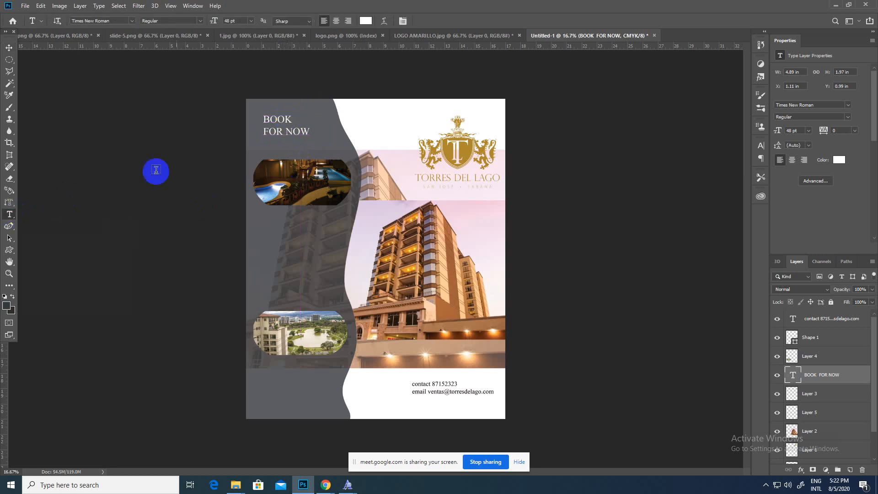
{"action": "left_click", "coordinate": [285, 133]}
{"action": "left_click_drag", "start_coordinate": [319, 133], "coordinate": [207, 98]}
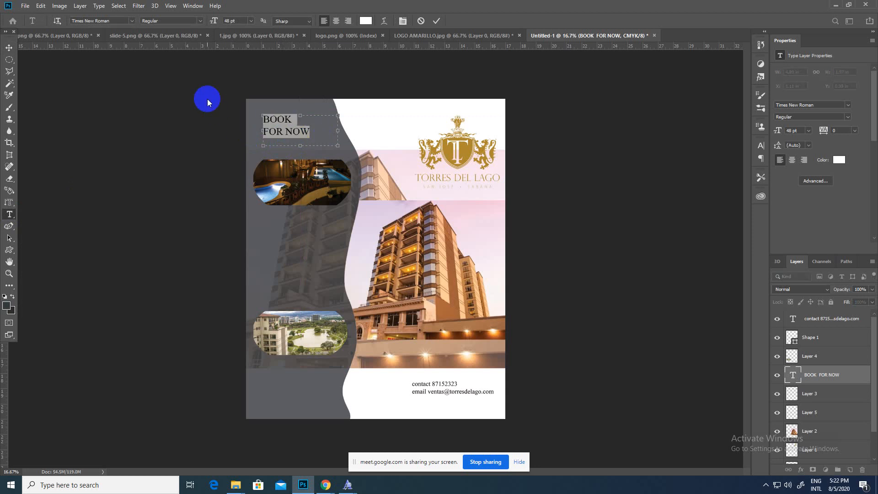
{"action": "type", "text": "AMAZING"}
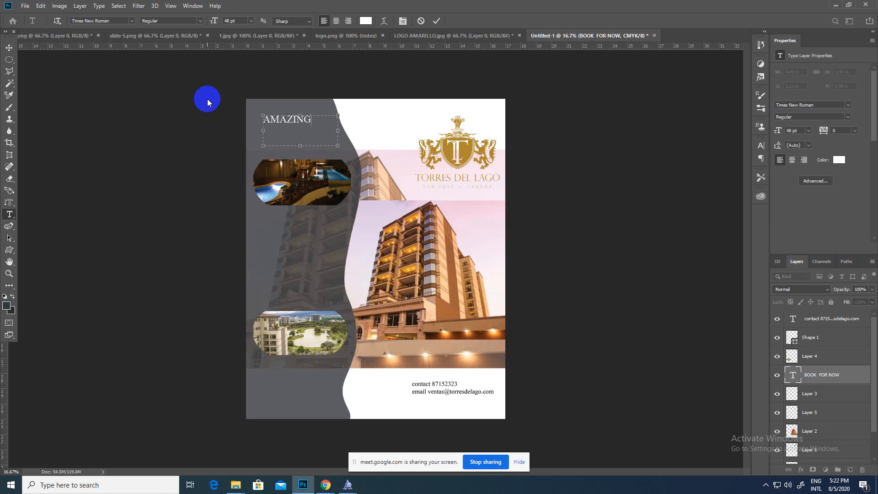
{"action": "key", "text": "Return"}
{"action": "type", "text": "OFFER !"}
{"action": "left_click", "coordinate": [9, 48]}
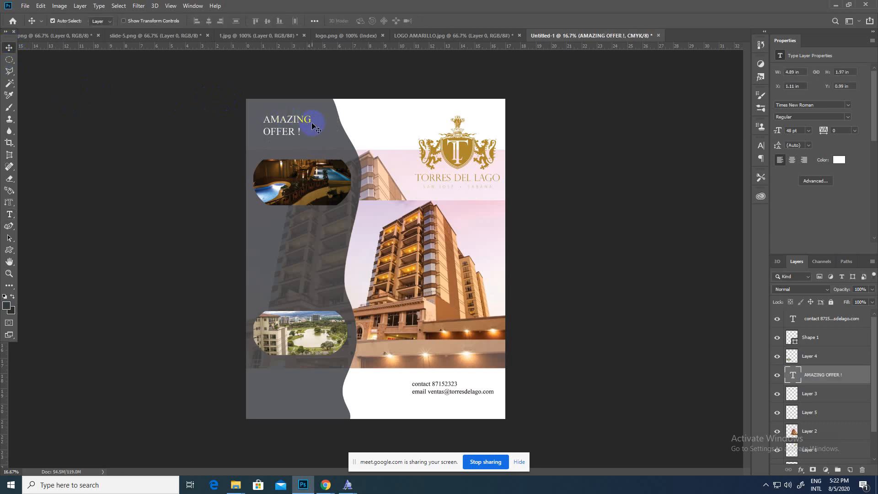
{"action": "left_click_drag", "start_coordinate": [311, 120], "coordinate": [313, 119]}
{"action": "key", "text": "ctrl"}
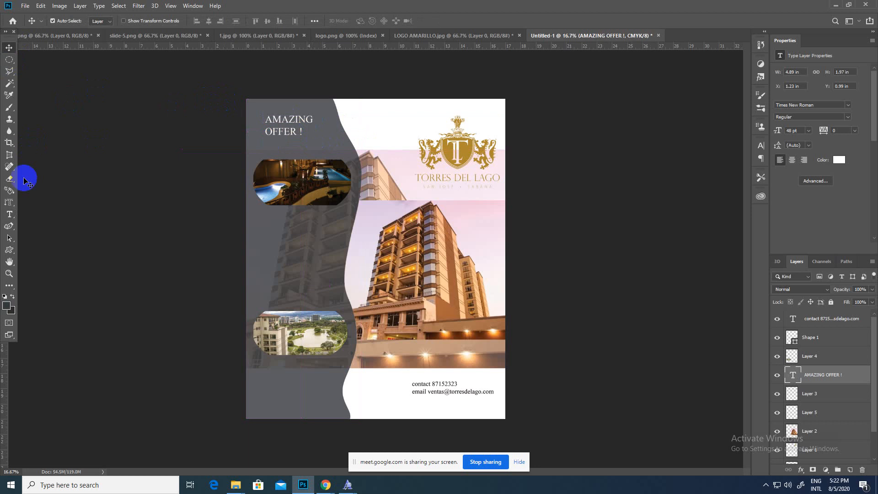
- Set the "AMAZING OFFER !" text to 60 pt and move it slightly right above the pool photo
{"action": "left_click", "coordinate": [9, 214]}
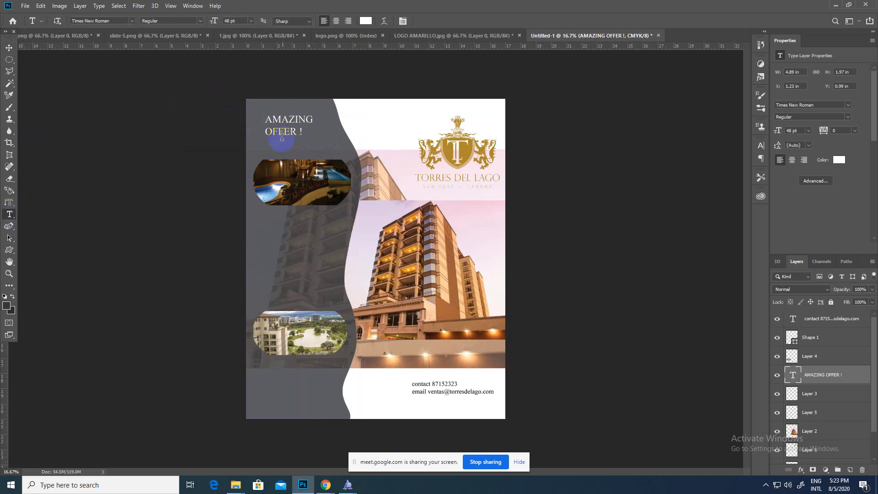
{"action": "left_click", "coordinate": [307, 132]}
{"action": "key", "text": "ctrl+a"}
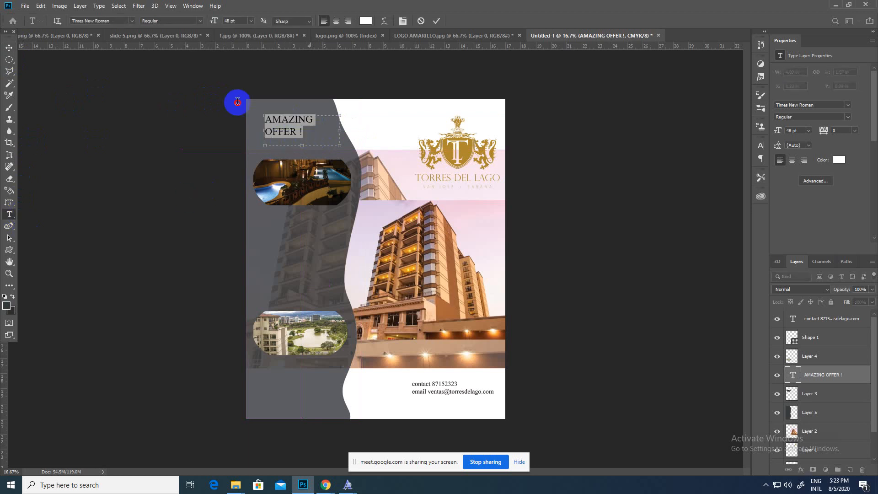
{"action": "left_click", "coordinate": [250, 21]}
{"action": "left_click", "coordinate": [238, 130]}
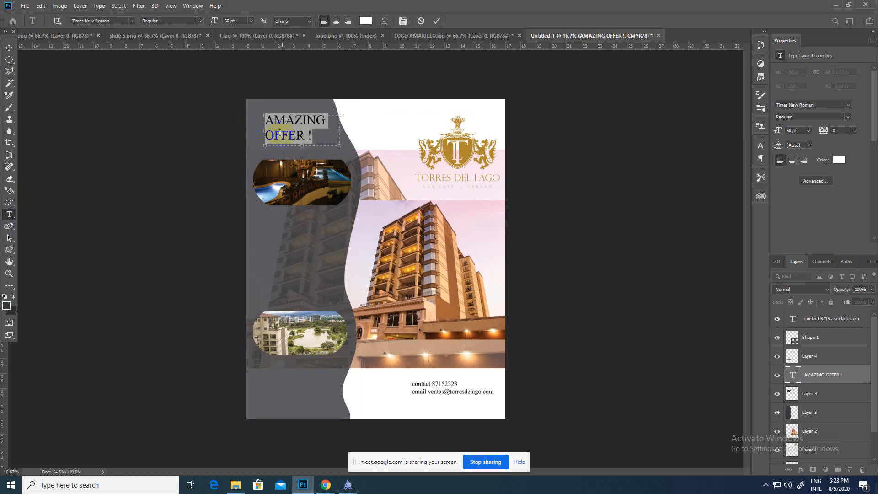
{"action": "left_click", "coordinate": [9, 47]}
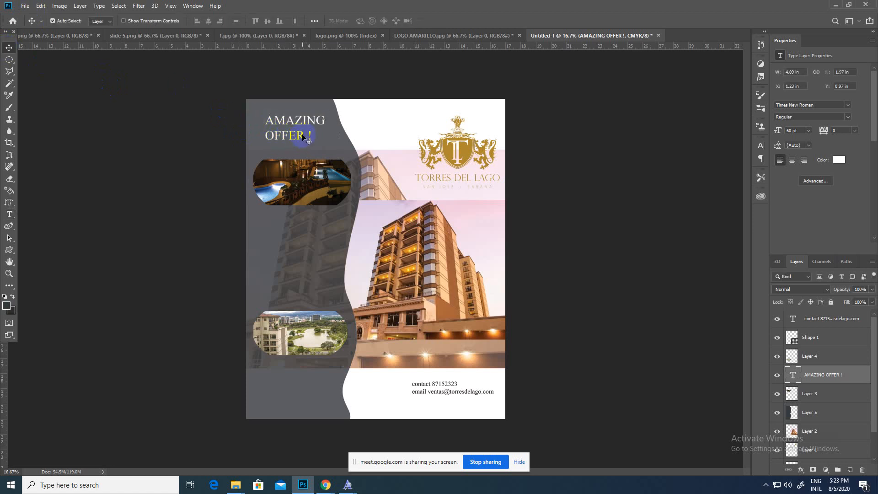
{"action": "left_click_drag", "start_coordinate": [303, 135], "coordinate": [306, 138]}
- Move the Torres del Lago logo up to X 10.9 in, Y 0.3 in
{"action": "left_click_drag", "start_coordinate": [467, 151], "coordinate": [466, 140]}
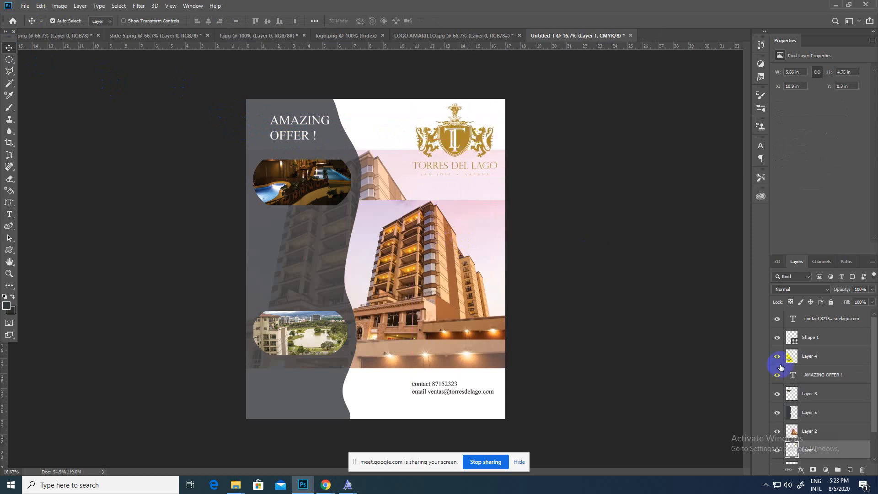
{"action": "scroll", "coordinate": [814, 389], "scroll_direction": "down", "scroll_amount": 2}
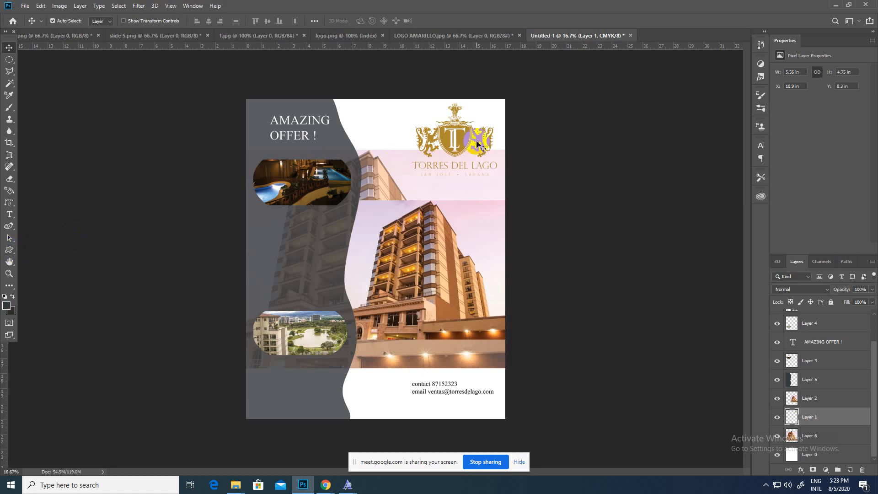
{"action": "key", "text": "z"}
{"action": "left_click_drag", "start_coordinate": [473, 155], "coordinate": [496, 201]}
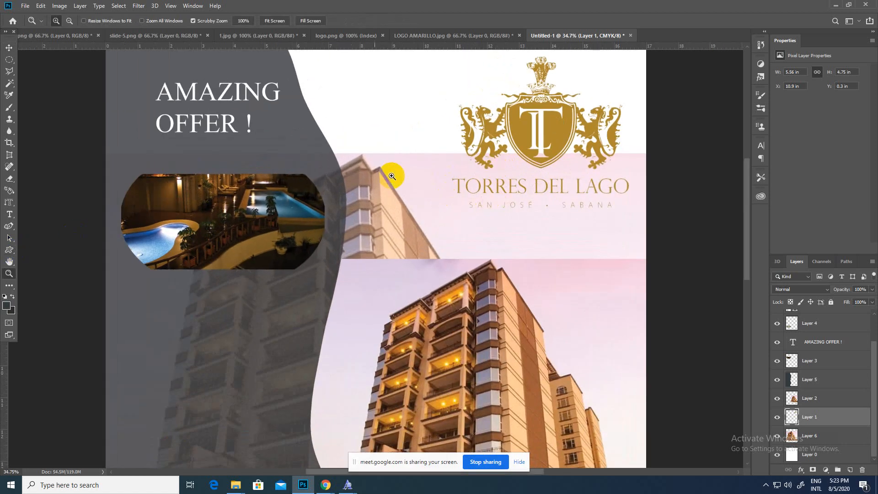
{"action": "left_click", "coordinate": [10, 83]}
{"action": "left_click", "coordinate": [392, 173]}
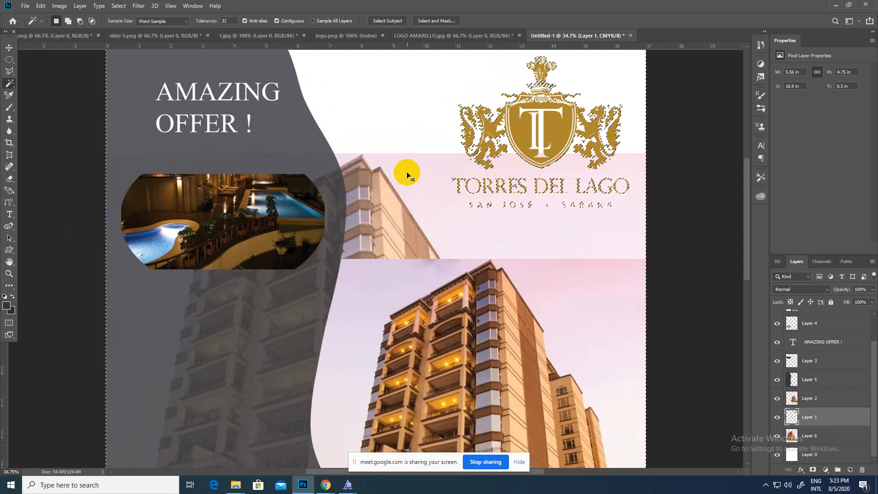
{"action": "key", "text": "ctrl+d"}
{"action": "left_click", "coordinate": [9, 47]}
- Select the pink sky of the faded hotel photo on Layer 6 with the Quick Selection tool and delete it
{"action": "left_click", "coordinate": [415, 174]}
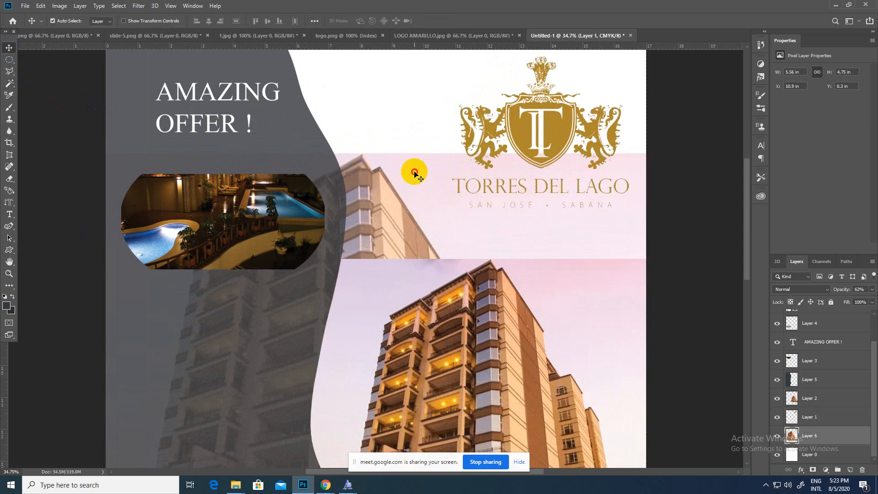
{"action": "left_click", "coordinate": [9, 83]}
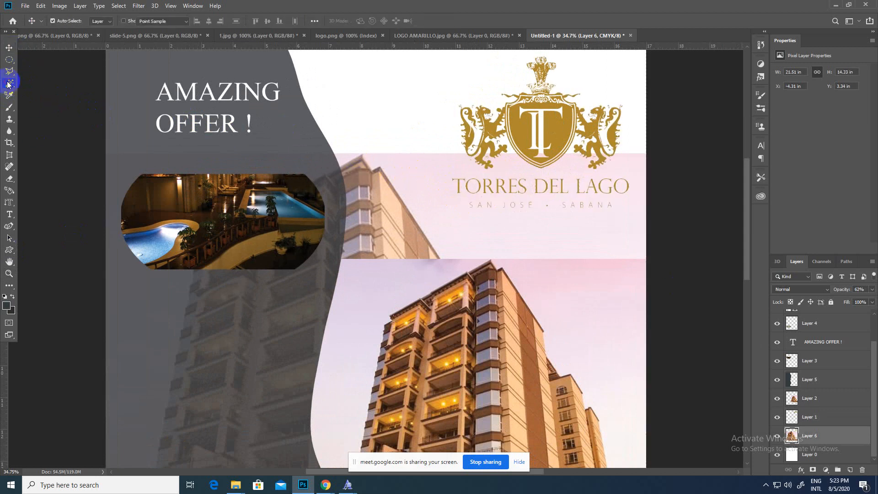
{"action": "left_click", "coordinate": [430, 183]}
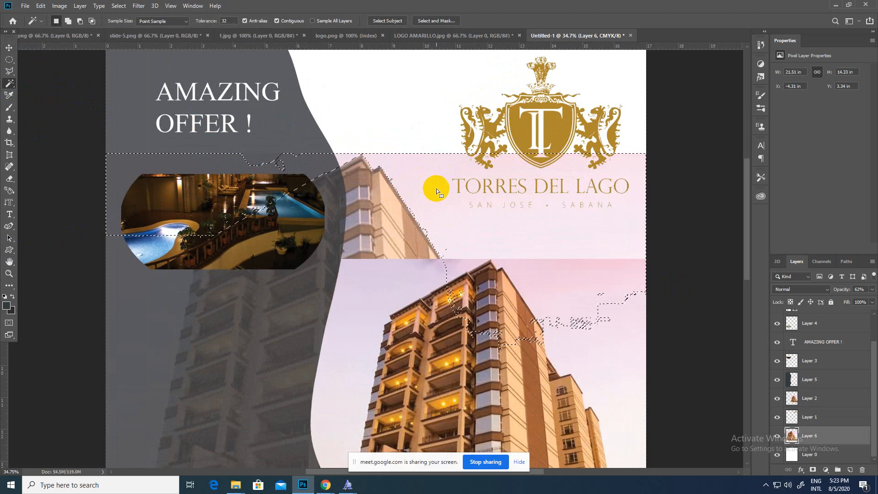
{"action": "left_click", "coordinate": [37, 118]}
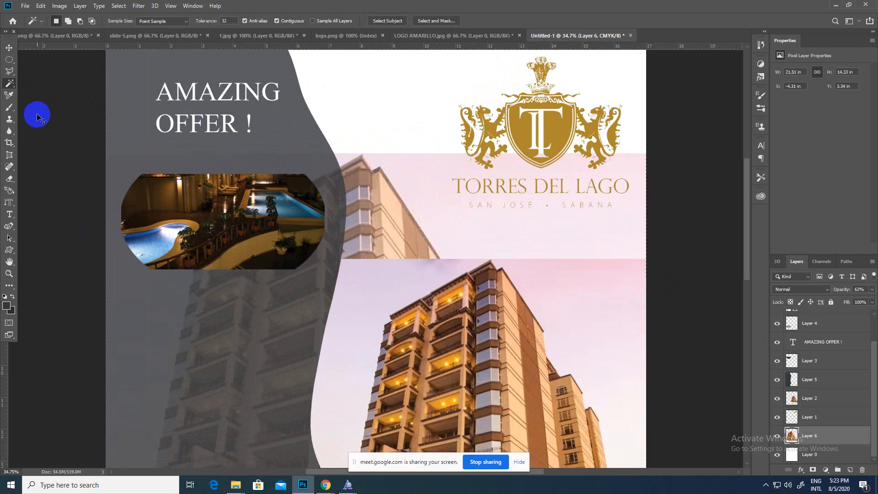
{"action": "right_click", "coordinate": [8, 83]}
{"action": "left_click", "coordinate": [54, 85]}
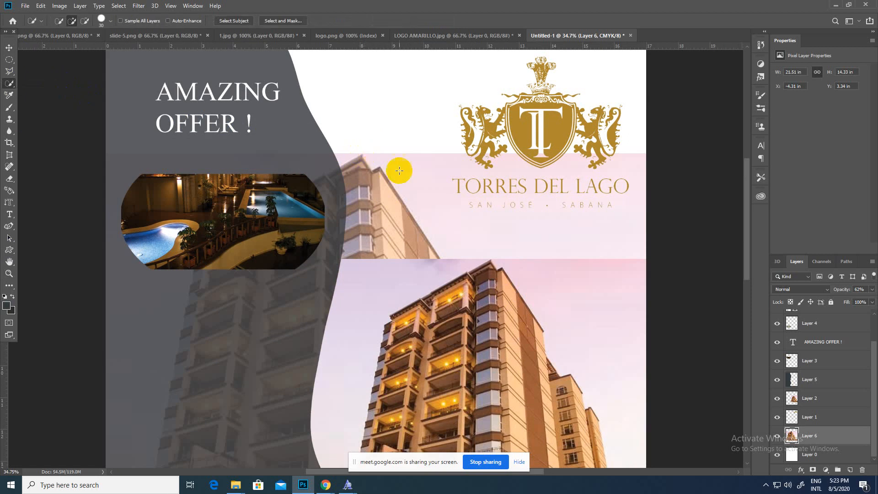
{"action": "mouse_move", "coordinate": [400, 170]}
{"action": "left_mouse_down"}
{"action": "mouse_move", "coordinate": [428, 172]}
{"action": "mouse_move", "coordinate": [357, 153]}
{"action": "mouse_move", "coordinate": [351, 157]}
{"action": "mouse_move", "coordinate": [364, 160]}
{"action": "mouse_move", "coordinate": [337, 158]}
{"action": "mouse_move", "coordinate": [446, 165]}
{"action": "mouse_move", "coordinate": [443, 193]}
{"action": "mouse_move", "coordinate": [465, 214]}
{"action": "mouse_move", "coordinate": [529, 224]}
{"action": "mouse_move", "coordinate": [585, 218]}
{"action": "left_mouse_up"}
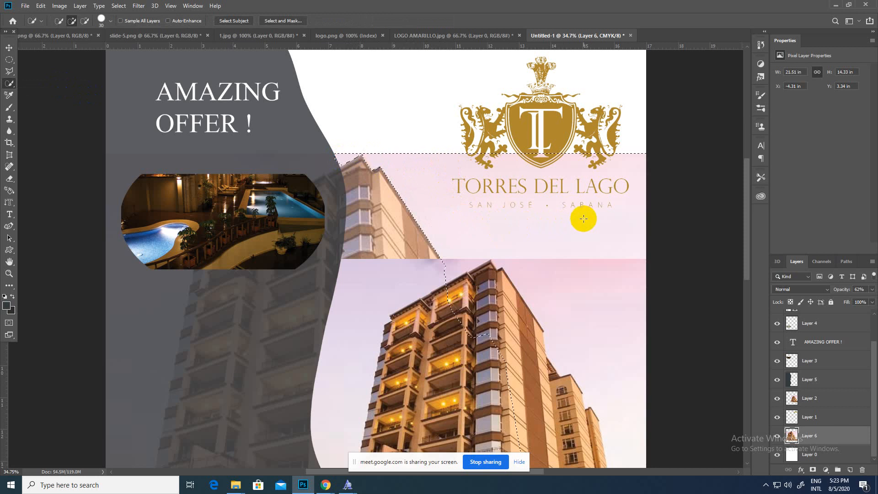
{"action": "key", "text": "Delete"}
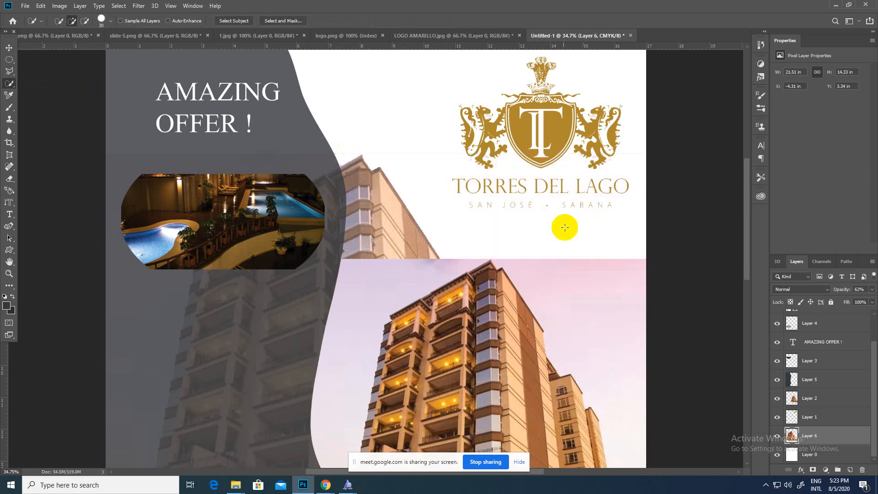
- Try to select the faint sky remnant above the faded hotel on Layer 6 with the Magic Wand tool
{"action": "key", "text": "z"}
{"action": "left_click_drag", "start_coordinate": [422, 229], "coordinate": [435, 274]}
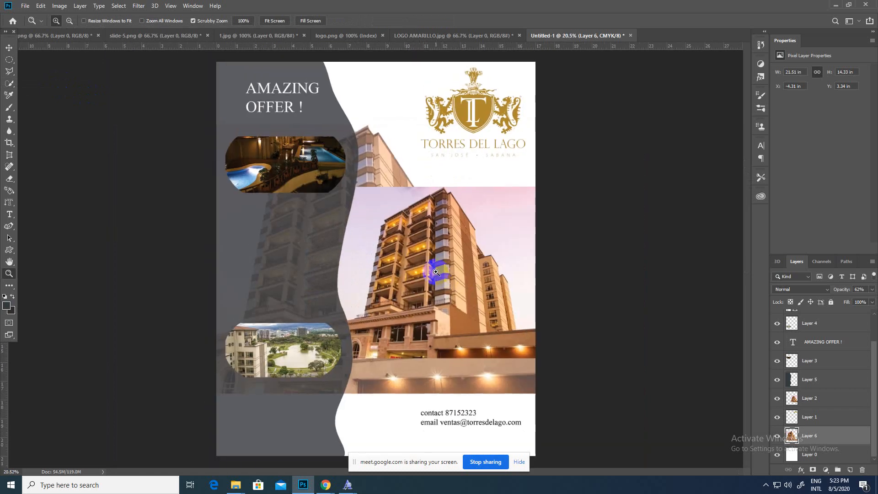
{"action": "left_click_drag", "start_coordinate": [380, 166], "coordinate": [394, 151]}
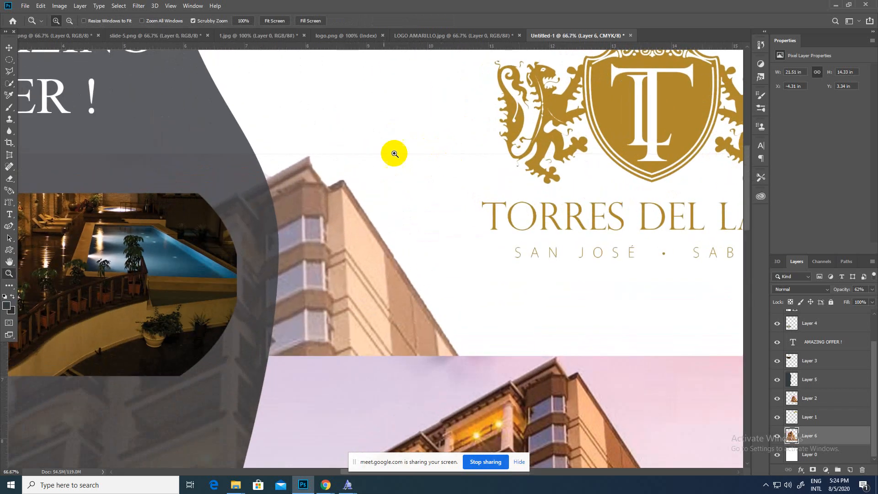
{"action": "right_click", "coordinate": [10, 83]}
{"action": "left_click", "coordinate": [39, 91]}
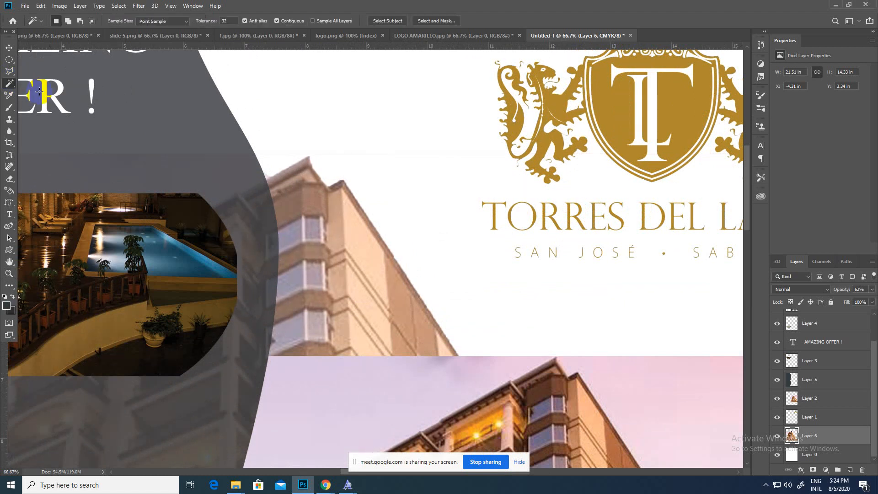
{"action": "left_click", "coordinate": [359, 154]}
{"action": "key", "text": "ctrl+d"}
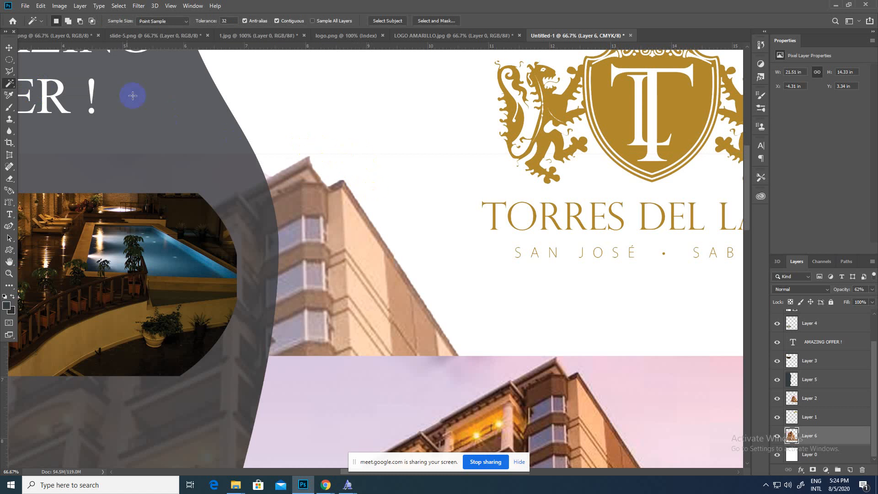
- Clear the faint sky line above the faded hotel on Layer 6, using a rectangular marquee from the wavy panel to the flyer's edge
{"action": "left_click", "coordinate": [9, 59]}
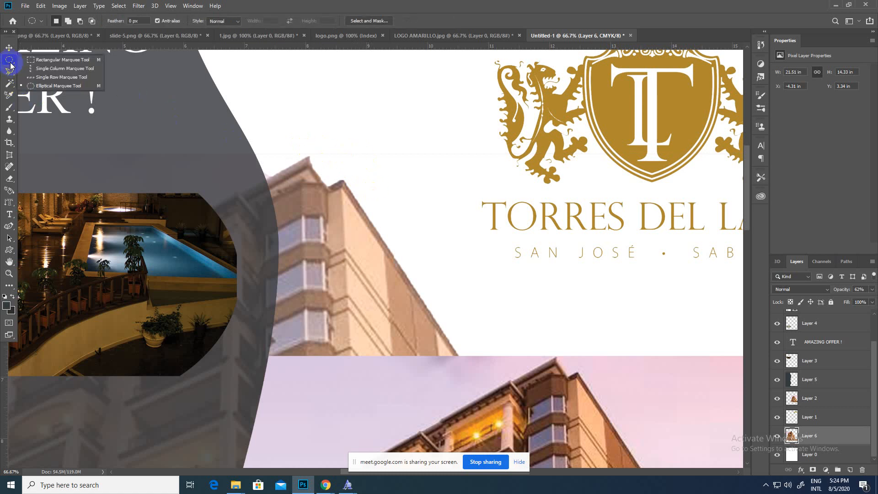
{"action": "left_click", "coordinate": [45, 63]}
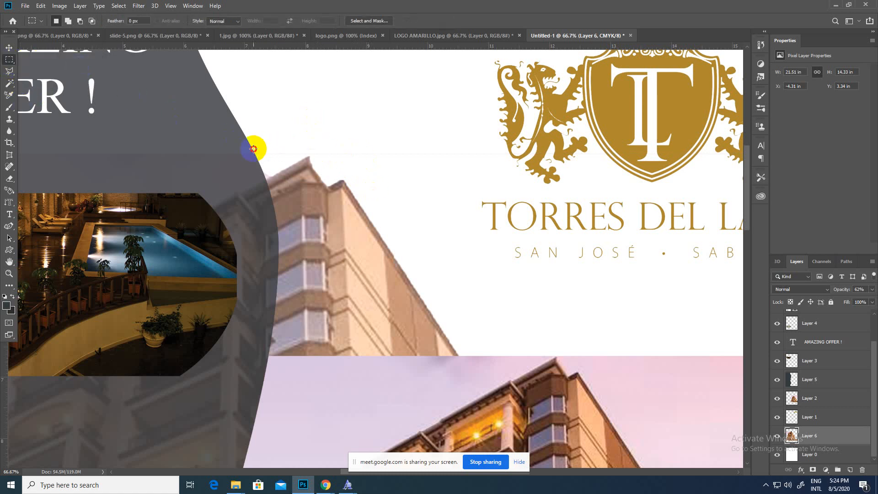
{"action": "left_click_drag", "start_coordinate": [253, 148], "coordinate": [610, 168]}
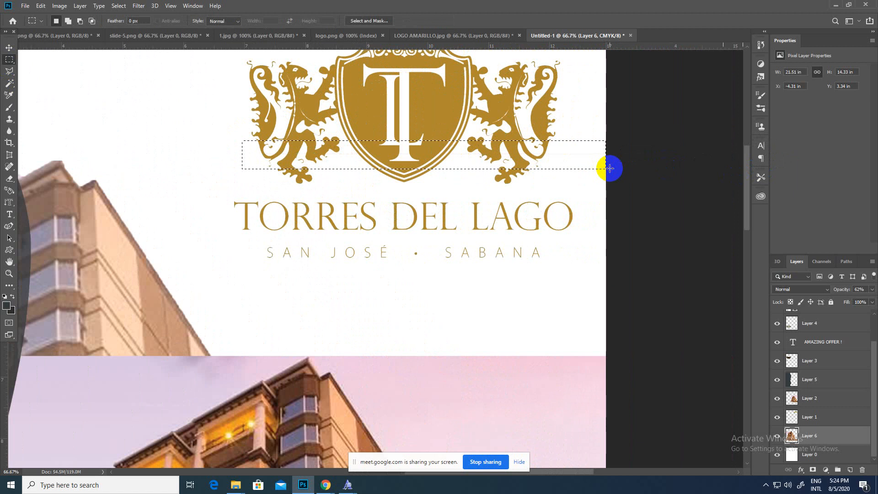
{"action": "left_click", "coordinate": [611, 168]}
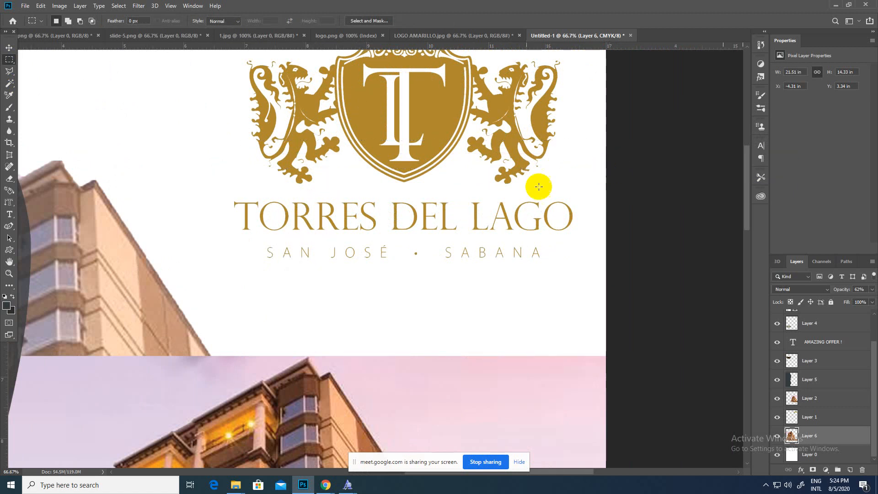
{"action": "key", "text": "z"}
{"action": "left_click_drag", "start_coordinate": [401, 229], "coordinate": [367, 273]}
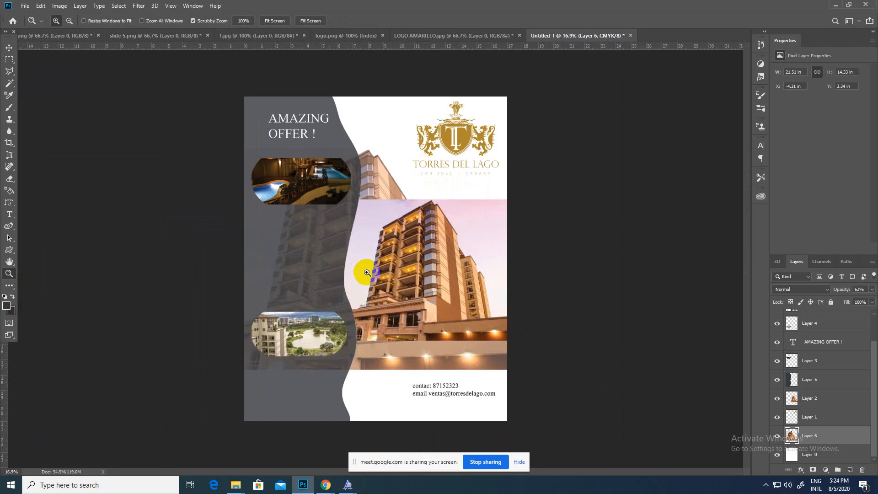
- Switch to Chrome and read the "design a poster for sell&rent" contest brief, highlighting the phrase about the biggest park of the city
{"action": "mouse_move", "coordinate": [326, 484]}
{"action": "left_click", "coordinate": [254, 440]}
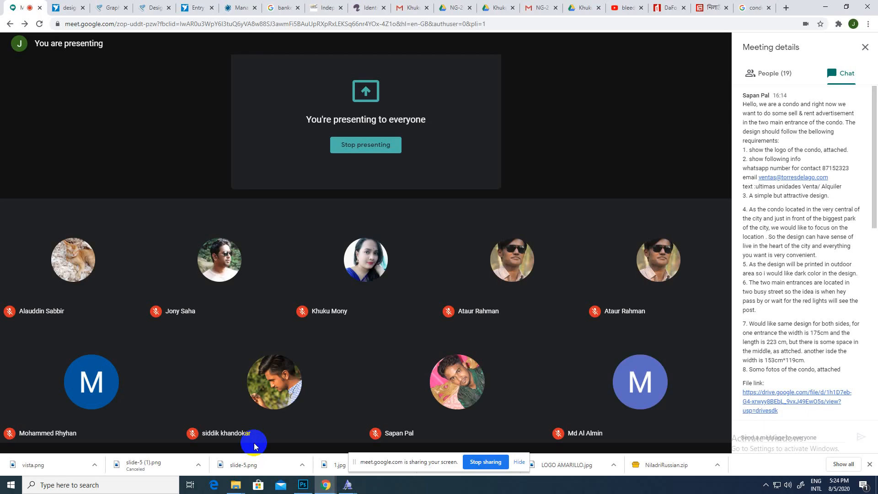
{"action": "left_click", "coordinate": [64, 8]}
{"action": "scroll", "coordinate": [318, 274], "scroll_direction": "down", "scroll_amount": 3}
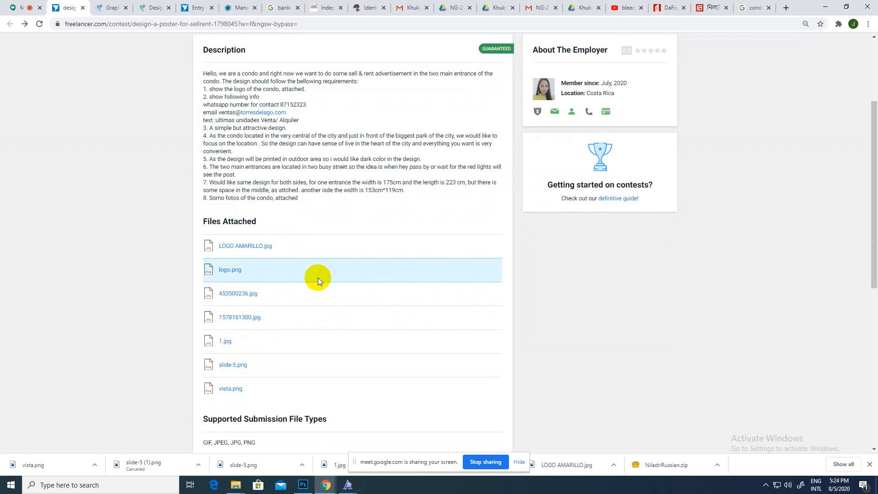
{"action": "scroll", "coordinate": [317, 278], "scroll_direction": "up", "scroll_amount": 2}
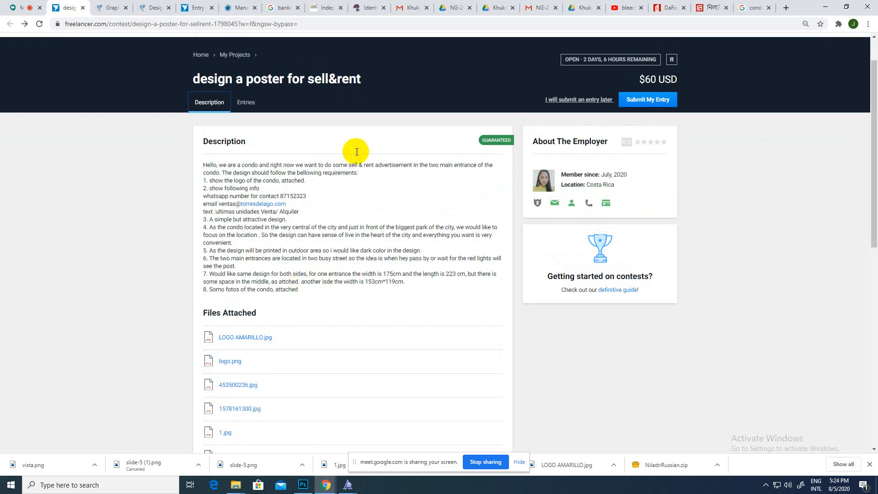
{"action": "left_click_drag", "start_coordinate": [349, 228], "coordinate": [453, 225]}
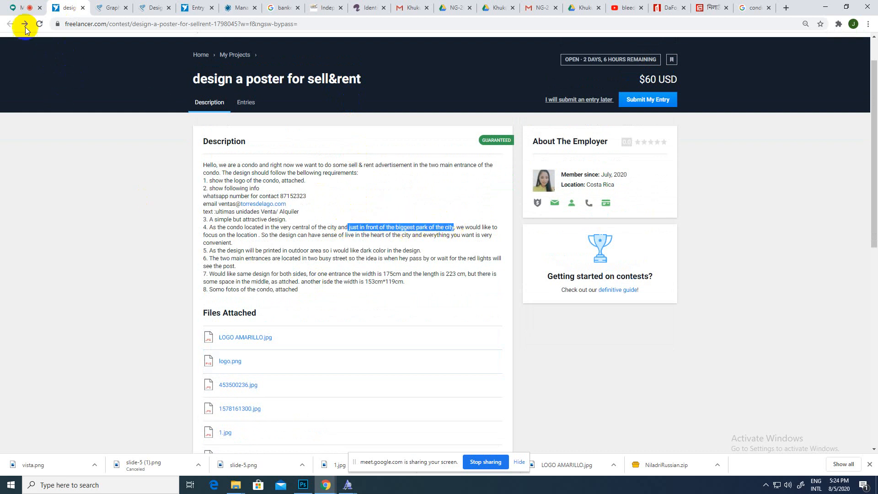
{"action": "left_click", "coordinate": [25, 8]}
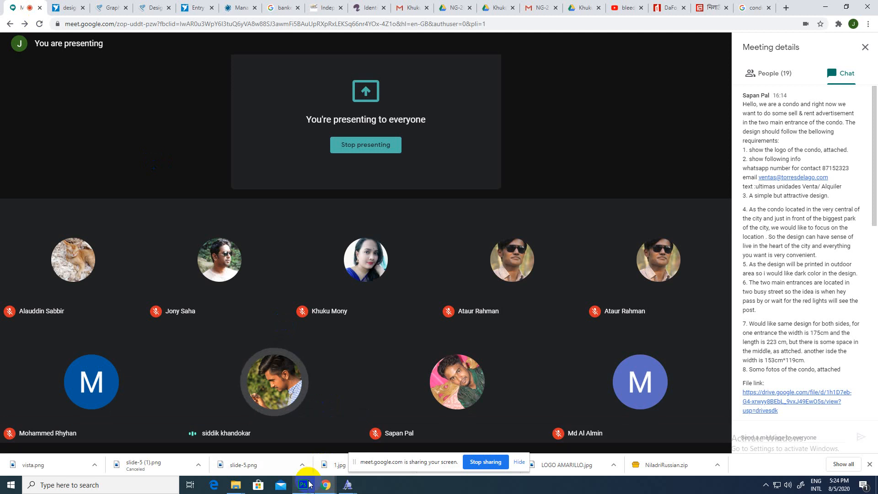
{"action": "left_click", "coordinate": [68, 8]}
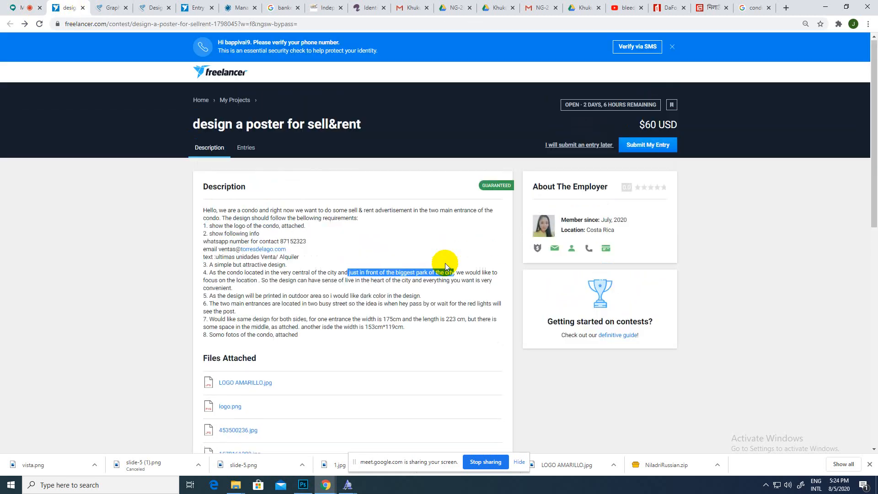
{"action": "left_click", "coordinate": [442, 221]}
- Examine the contest's numbered requirements, its attached files and the supported submission file types
{"action": "scroll", "coordinate": [421, 262], "scroll_direction": "down", "scroll_amount": 2}
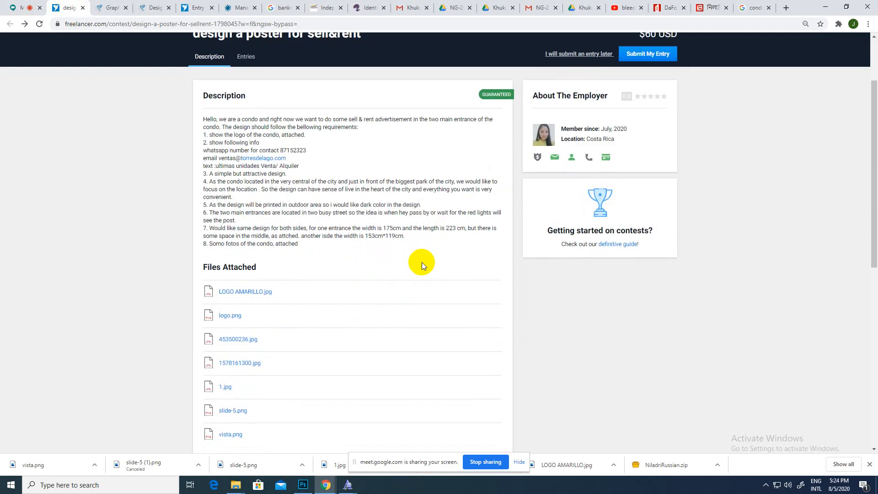
{"action": "scroll", "coordinate": [421, 262], "scroll_direction": "up", "scroll_amount": 1}
{"action": "scroll", "coordinate": [348, 240], "scroll_direction": "down", "scroll_amount": 2}
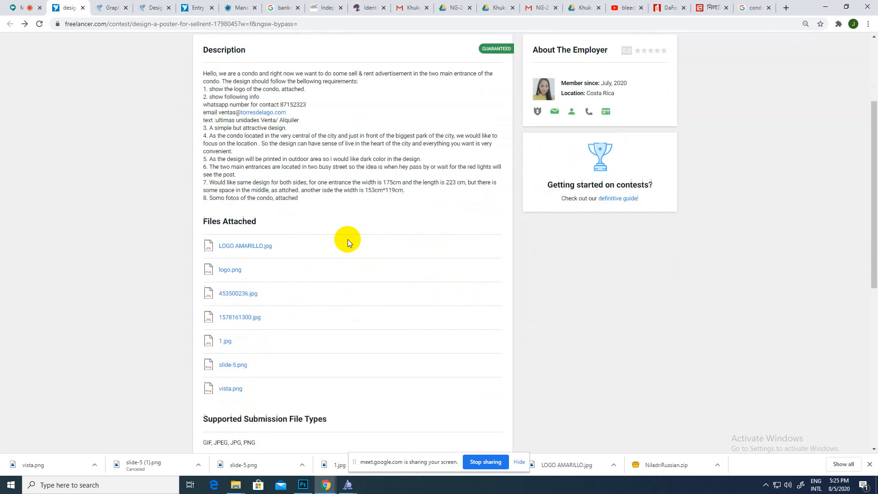
{"action": "scroll", "coordinate": [253, 254], "scroll_direction": "down", "scroll_amount": 1}
{"action": "scroll", "coordinate": [252, 274], "scroll_direction": "down", "scroll_amount": 1}
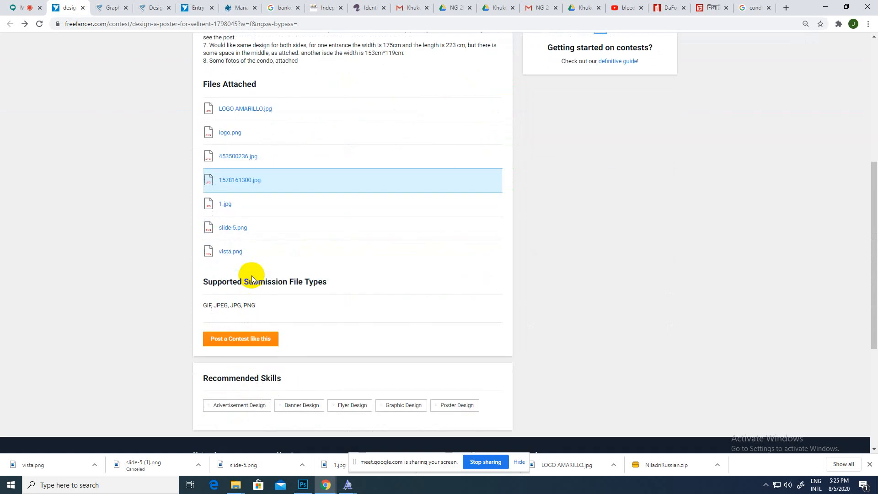
{"action": "scroll", "coordinate": [247, 268], "scroll_direction": "up", "scroll_amount": 1}
{"action": "scroll", "coordinate": [229, 178], "scroll_direction": "up", "scroll_amount": 1}
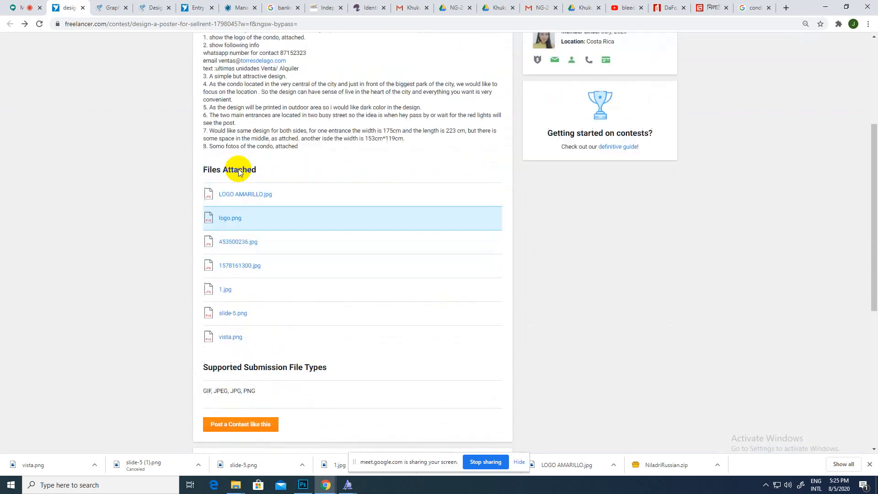
{"action": "scroll", "coordinate": [239, 173], "scroll_direction": "up", "scroll_amount": 4}
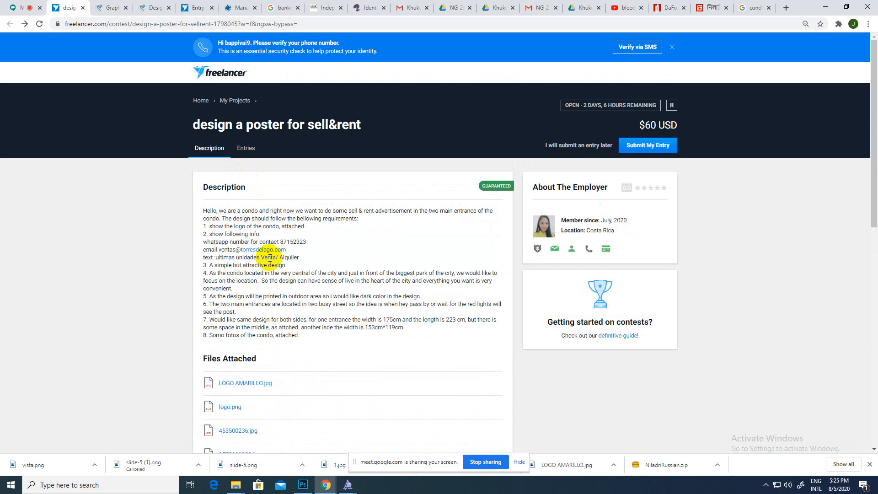
{"action": "scroll", "coordinate": [269, 258], "scroll_direction": "down", "scroll_amount": 2}
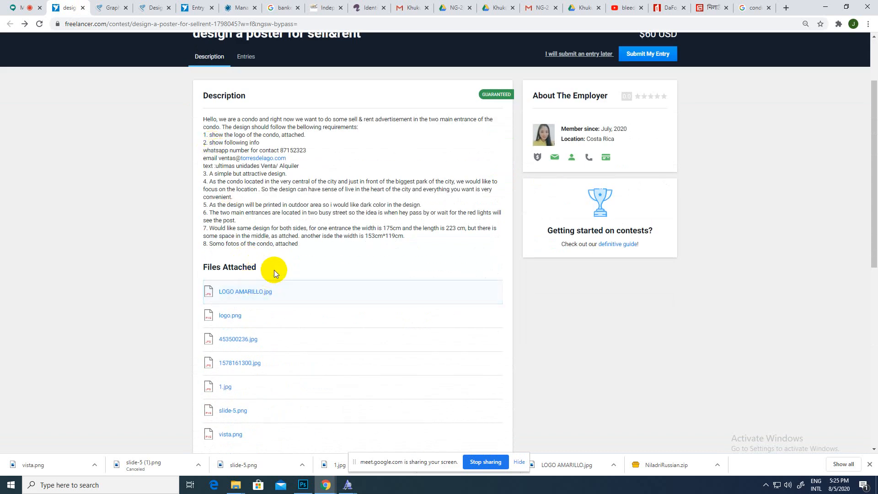
{"action": "scroll", "coordinate": [273, 270], "scroll_direction": "down", "scroll_amount": 4}
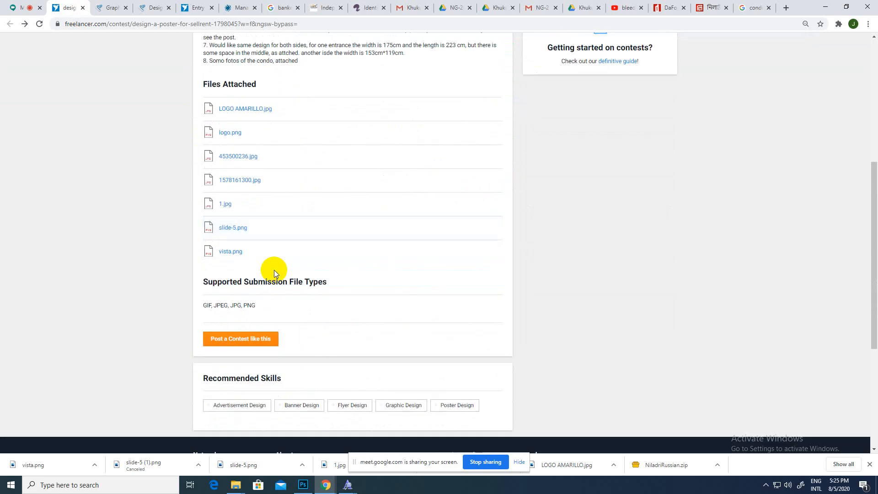
{"action": "scroll", "coordinate": [273, 270], "scroll_direction": "up", "scroll_amount": 4}
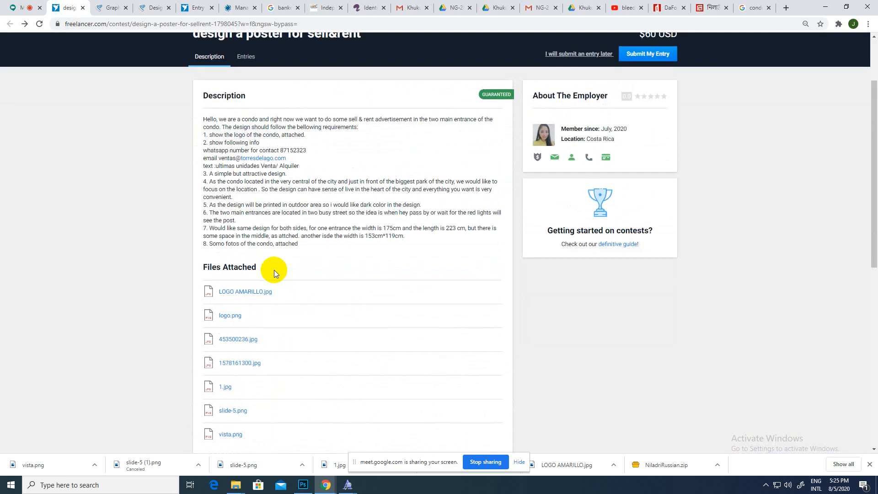
{"action": "scroll", "coordinate": [273, 270], "scroll_direction": "down", "scroll_amount": 2}
{"action": "scroll", "coordinate": [274, 270], "scroll_direction": "up", "scroll_amount": 4}
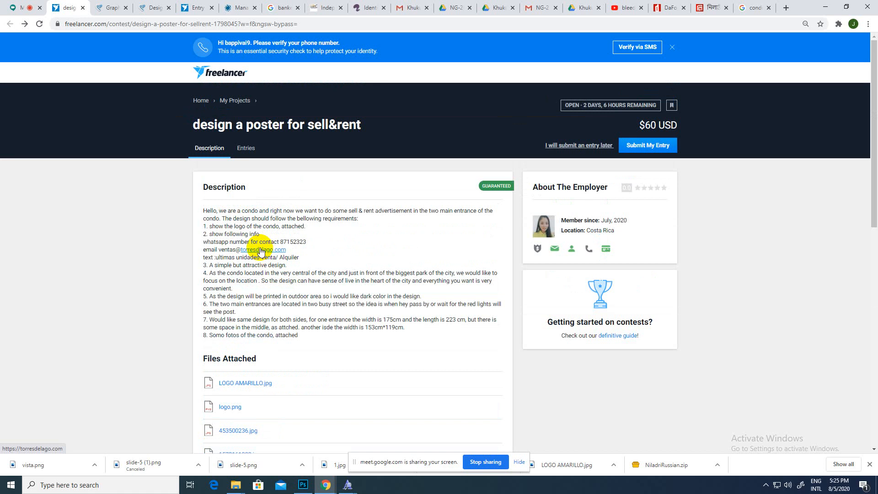
{"action": "scroll", "coordinate": [261, 251], "scroll_direction": "down", "scroll_amount": 5}
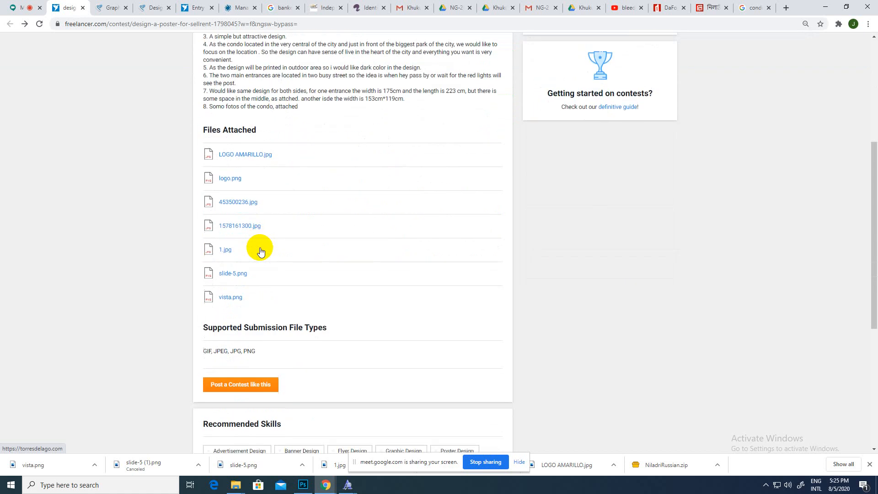
{"action": "scroll", "coordinate": [260, 248], "scroll_direction": "down", "scroll_amount": 1}
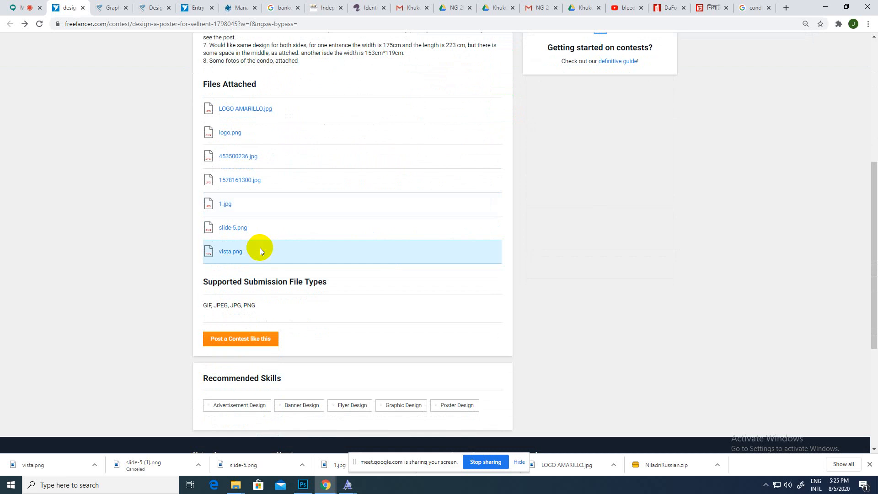
{"action": "scroll", "coordinate": [260, 248], "scroll_direction": "up", "scroll_amount": 3}
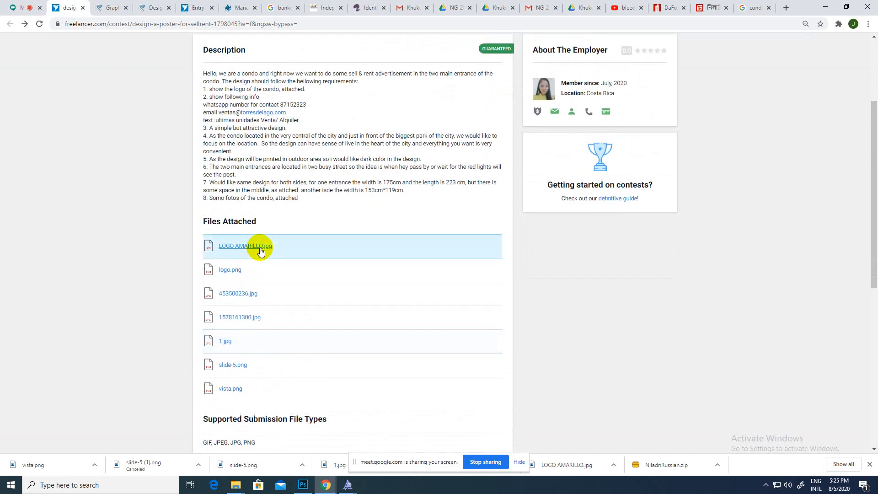
{"action": "scroll", "coordinate": [260, 251], "scroll_direction": "up", "scroll_amount": 2}
- Examine the Google Meet chat messages for the poster brief, the brochure request and the shared links
{"action": "left_click", "coordinate": [19, 8]}
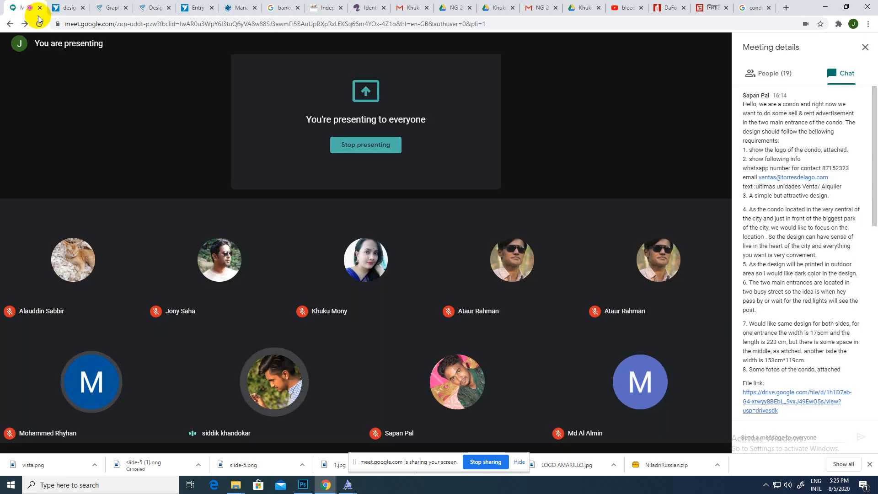
{"action": "scroll", "coordinate": [801, 294], "scroll_direction": "down", "scroll_amount": 7}
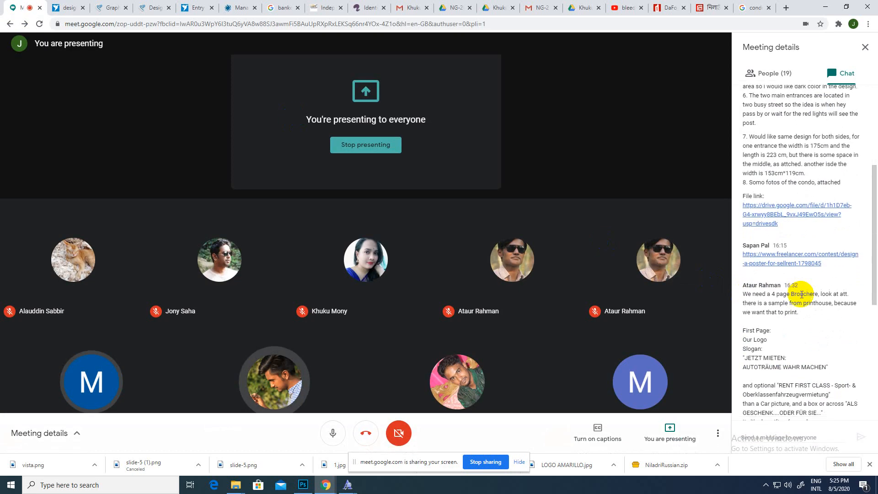
{"action": "scroll", "coordinate": [801, 295], "scroll_direction": "up", "scroll_amount": 1}
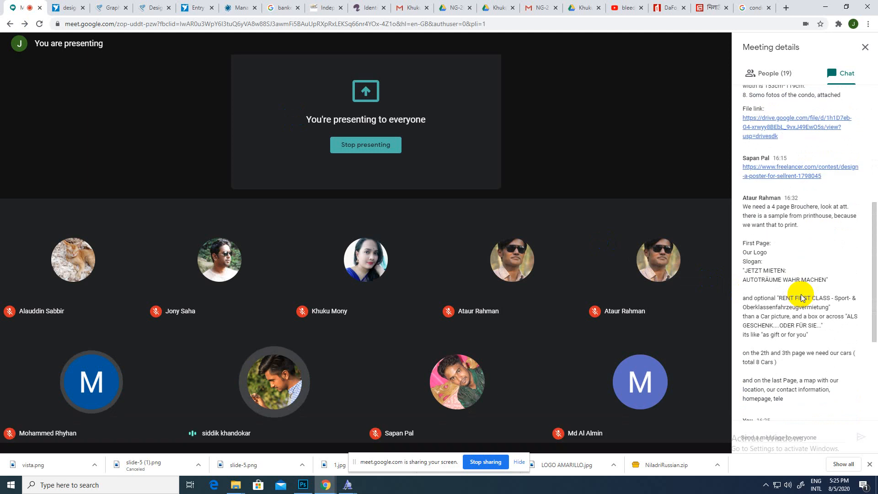
{"action": "scroll", "coordinate": [801, 295], "scroll_direction": "up", "scroll_amount": 1}
{"action": "scroll", "coordinate": [801, 294], "scroll_direction": "down", "scroll_amount": 2}
{"action": "scroll", "coordinate": [801, 294], "scroll_direction": "up", "scroll_amount": 2}
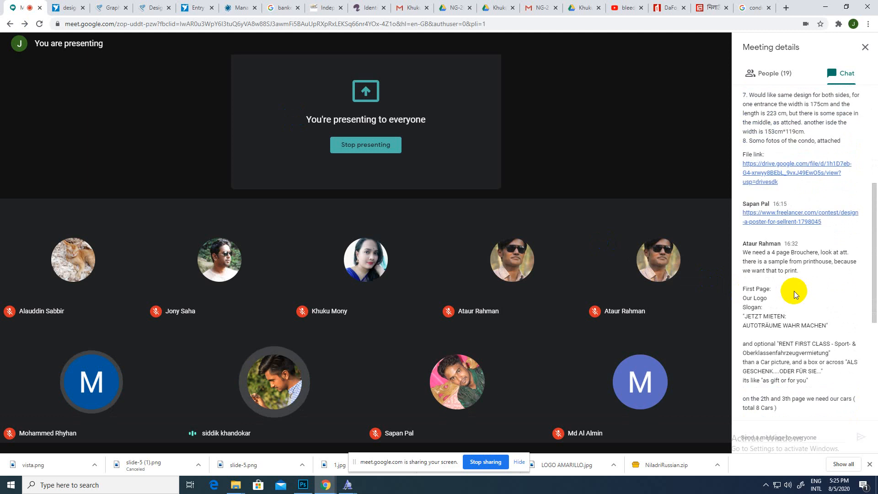
{"action": "scroll", "coordinate": [796, 293], "scroll_direction": "up", "scroll_amount": 1}
{"action": "scroll", "coordinate": [801, 295], "scroll_direction": "down", "scroll_amount": 5}
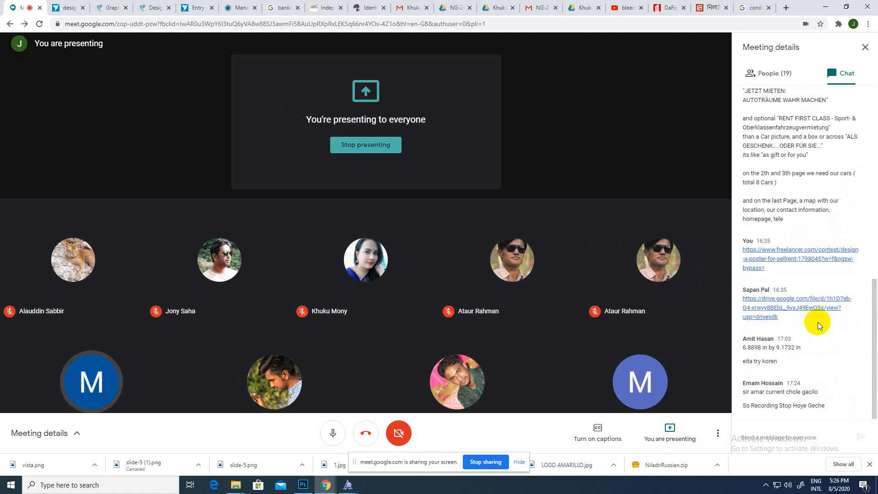
{"action": "scroll", "coordinate": [817, 322], "scroll_direction": "up", "scroll_amount": 10}
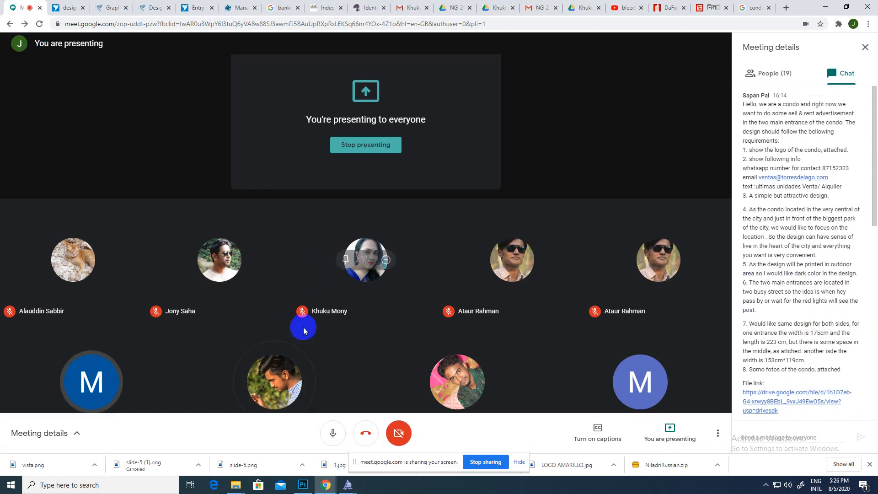
{"action": "left_click", "coordinate": [302, 485]}
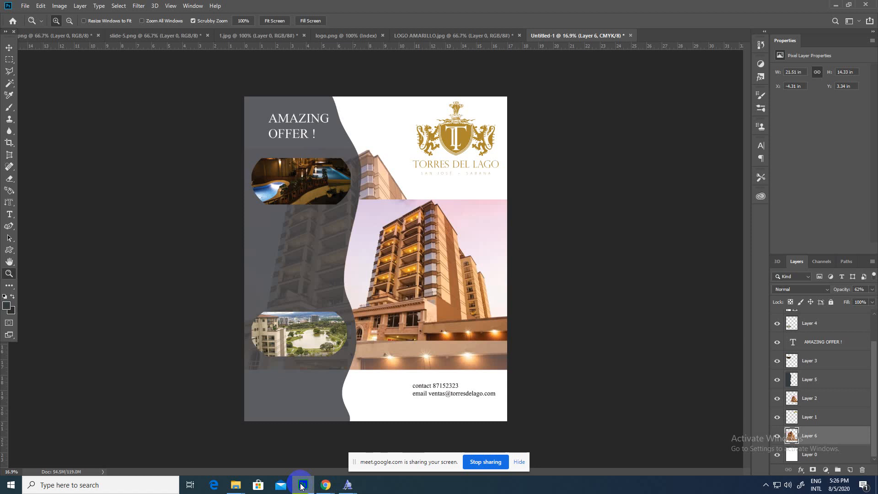
{"action": "left_click", "coordinate": [303, 485]}
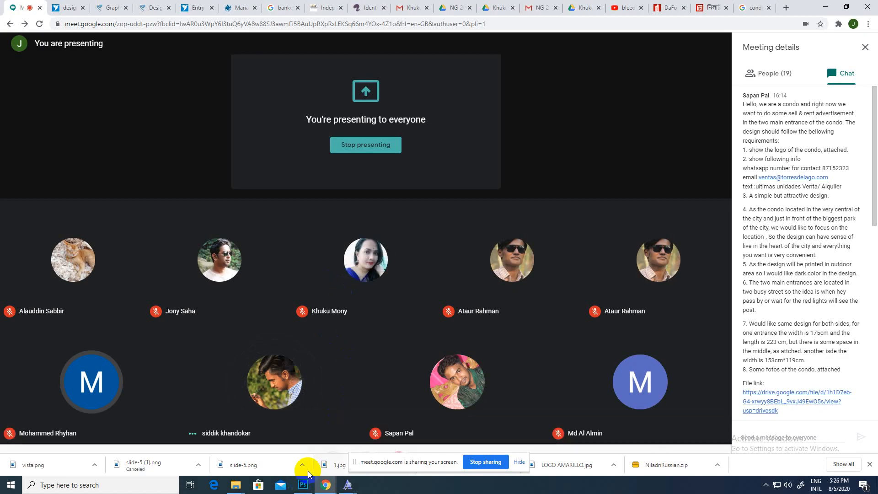
- Switch to Photoshop and move the night pool photo on Layer 3 to about X 0.81 in, Y 4.37 in
{"action": "left_click", "coordinate": [303, 485]}
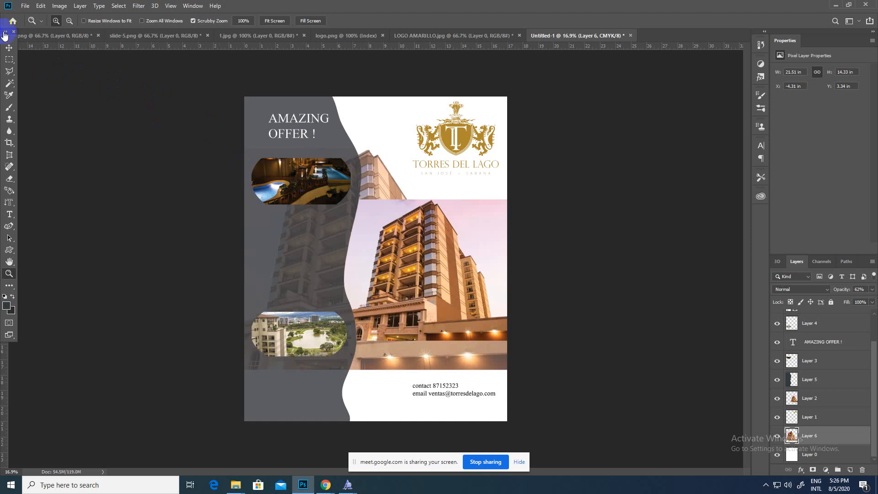
{"action": "left_click", "coordinate": [8, 47]}
{"action": "left_click_drag", "start_coordinate": [273, 187], "coordinate": [278, 193]}
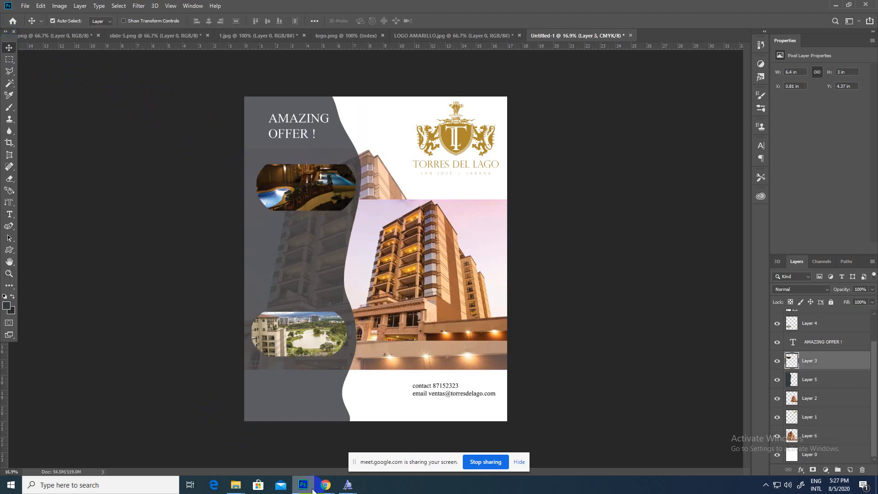
- Switch to Chrome and copy the required text "ultimas unidades Venta/ Alquiler" from the poster contest description
{"action": "mouse_move", "coordinate": [322, 489]}
{"action": "left_click", "coordinate": [275, 428]}
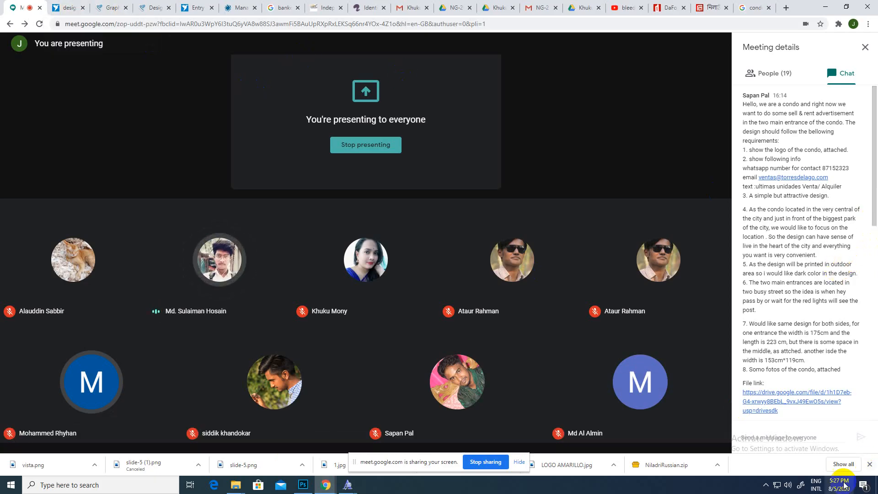
{"action": "left_click", "coordinate": [768, 486]}
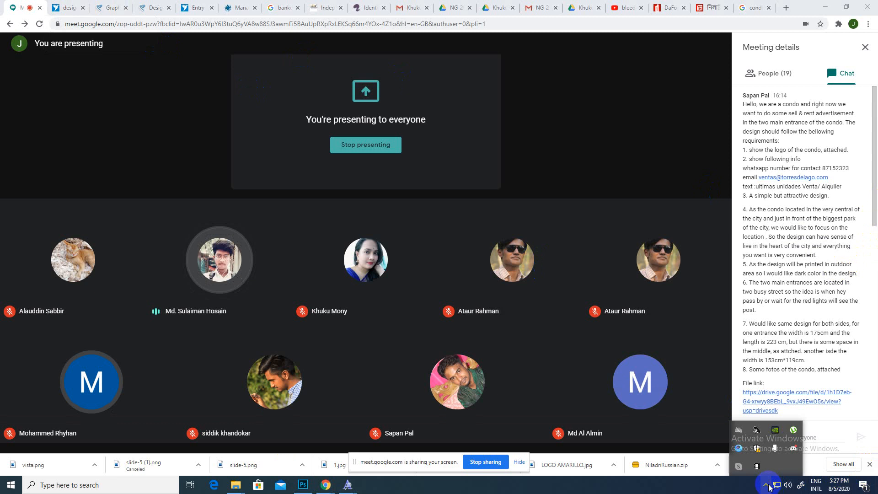
{"action": "left_click", "coordinate": [66, 10]}
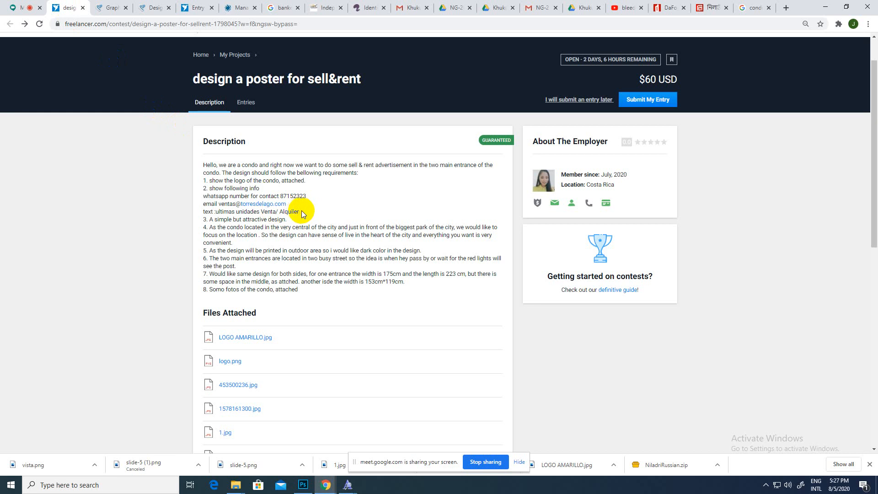
{"action": "left_click_drag", "start_coordinate": [215, 212], "coordinate": [302, 214]}
{"action": "key", "text": "ctrl+c"}
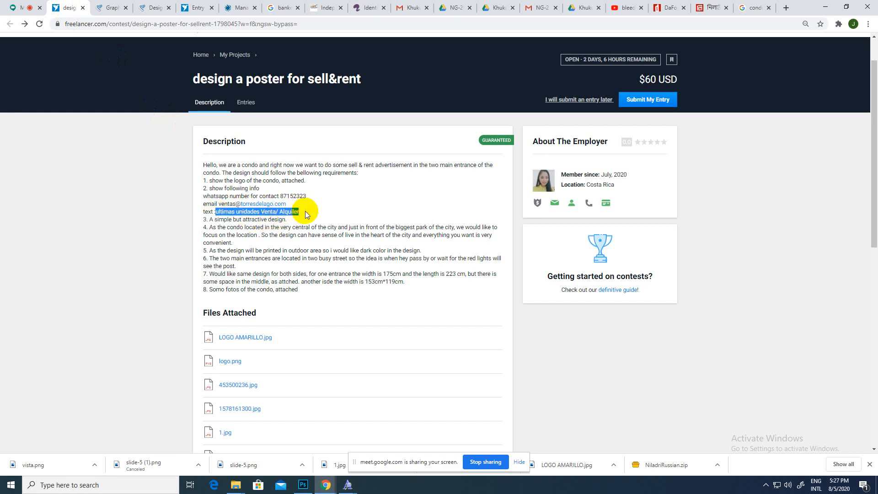
- Search Google for the copied phrase "ultimas unidades Venta/ Alquiler" in place of condominium, opening the general web results
{"action": "left_click", "coordinate": [752, 8]}
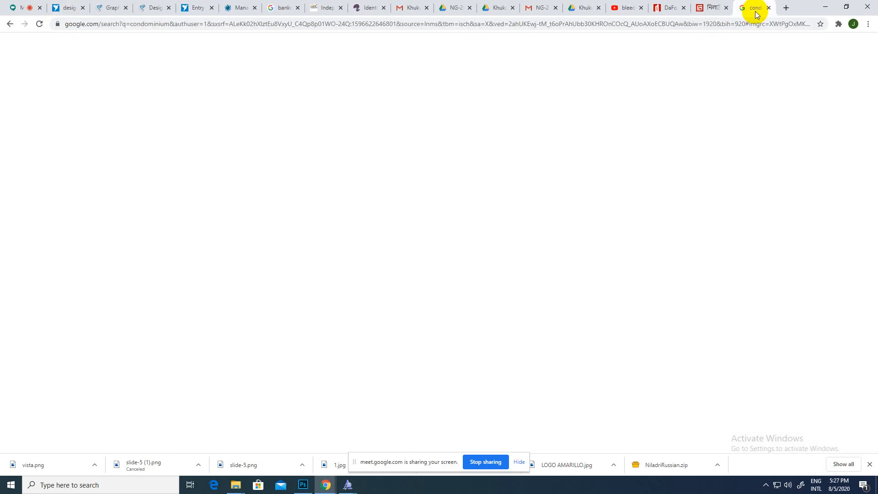
{"action": "left_click", "coordinate": [145, 57]}
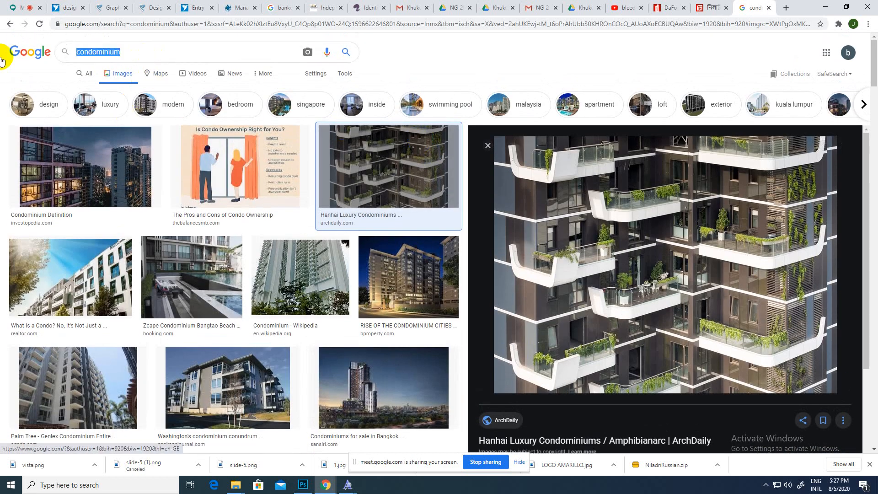
{"action": "key", "text": "ctrl+v"}
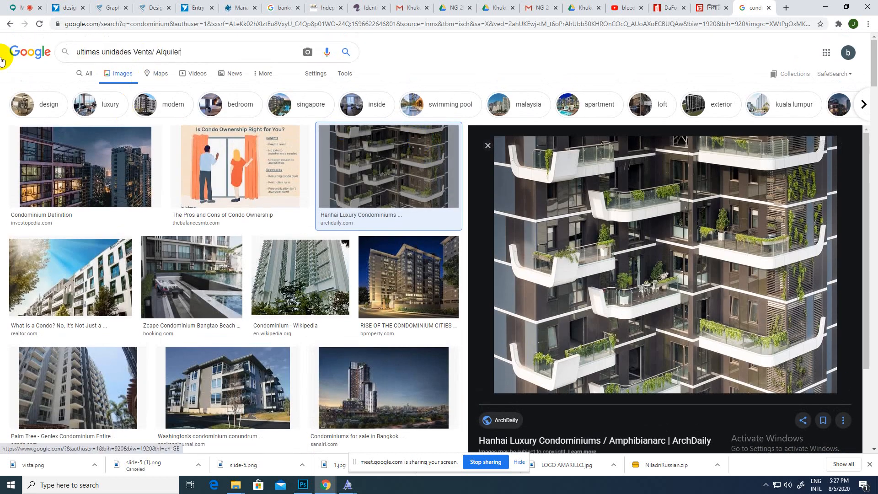
{"action": "key", "text": "Return"}
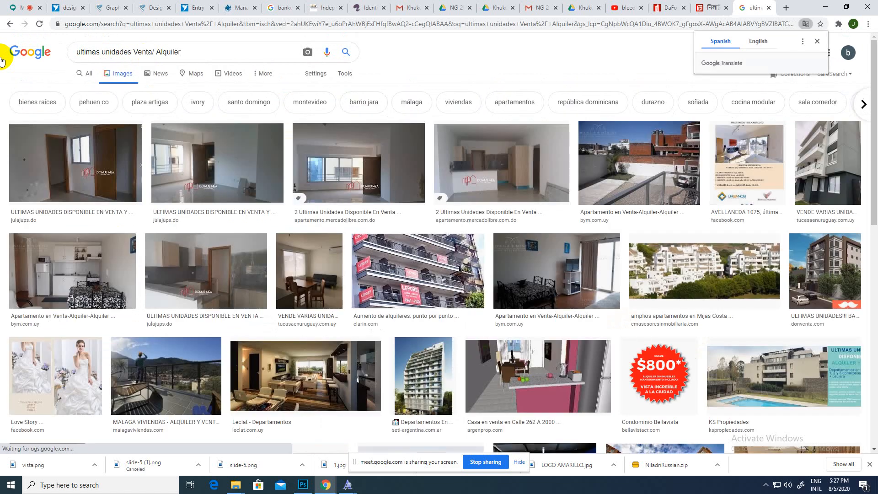
{"action": "left_click", "coordinate": [88, 82]}
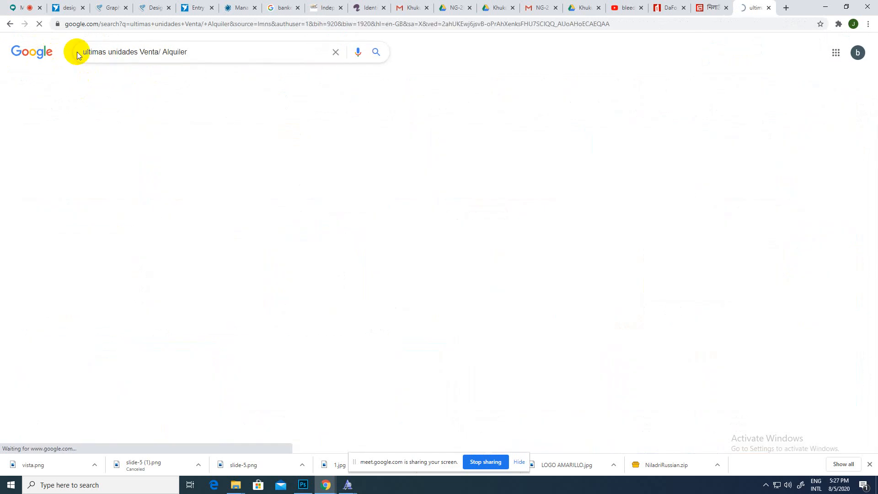
- Check the employer's location on the contest page and search Google for "costa rican to english translation"
{"action": "left_click", "coordinate": [66, 15]}
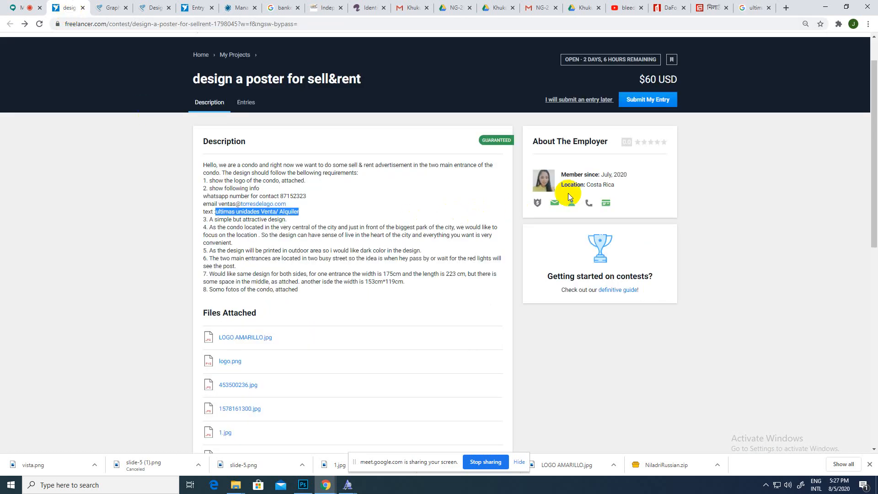
{"action": "left_click", "coordinate": [751, 8]}
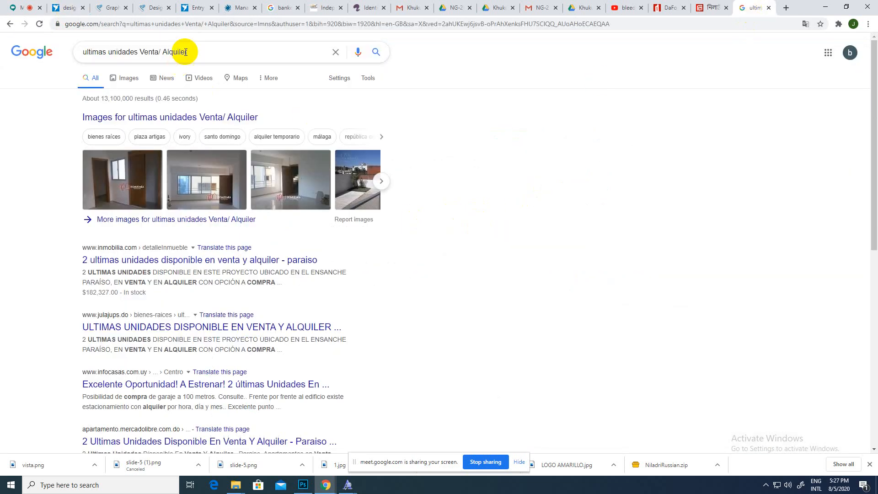
{"action": "left_click_drag", "start_coordinate": [187, 52], "coordinate": [0, 69]}
{"action": "type", "text": "CO"}
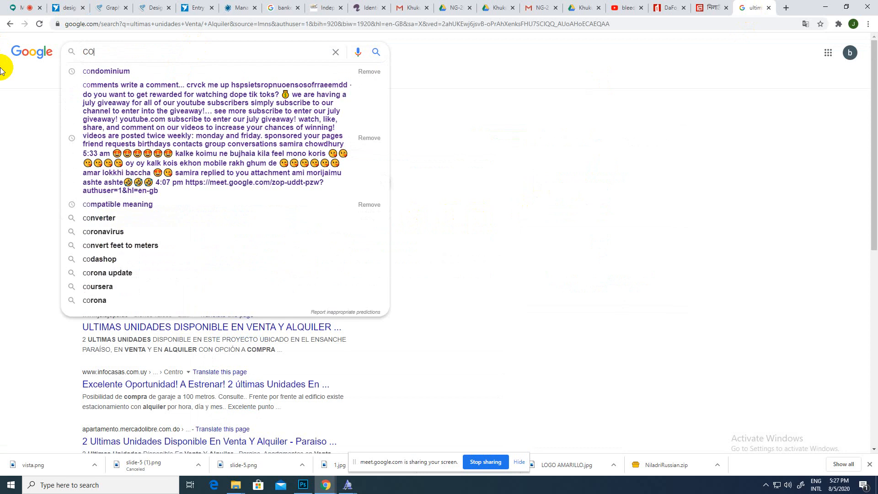
{"action": "type", "text": "STA"}
{"action": "key", "text": "Down"}
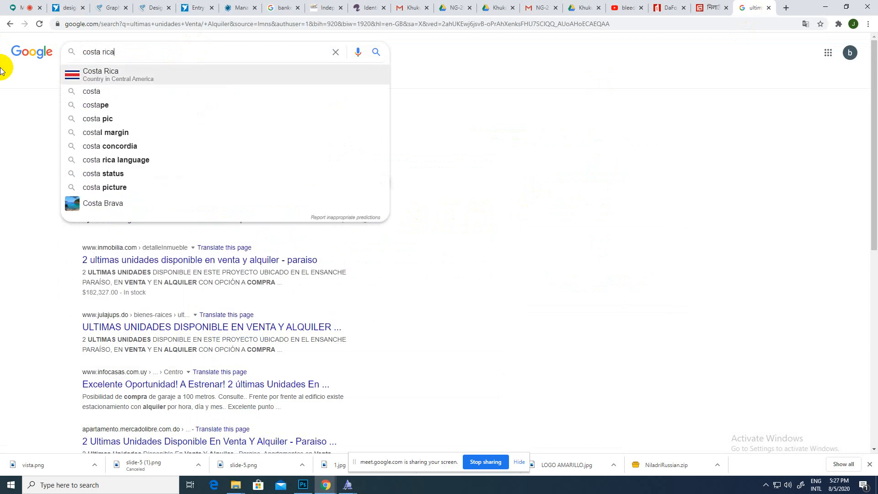
{"action": "type", "text": "N TO EN"}
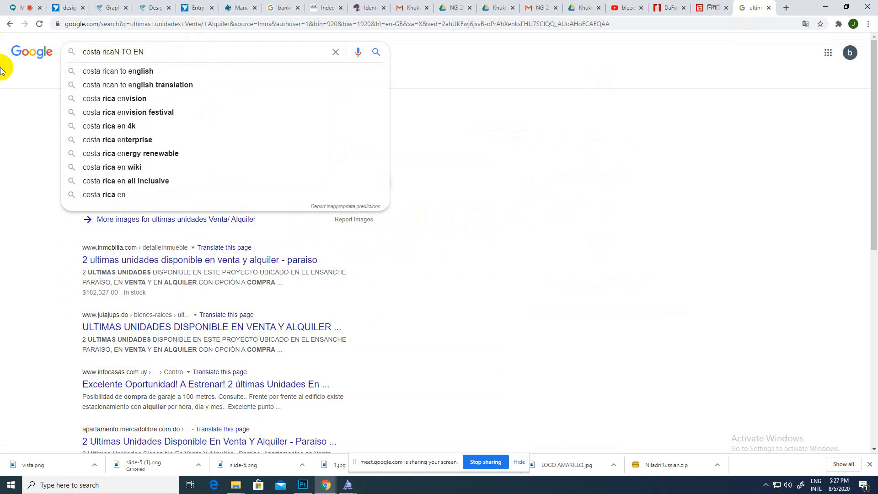
{"action": "key", "text": "Down"}
{"action": "key", "text": "Down"}
{"action": "key", "text": "Return"}
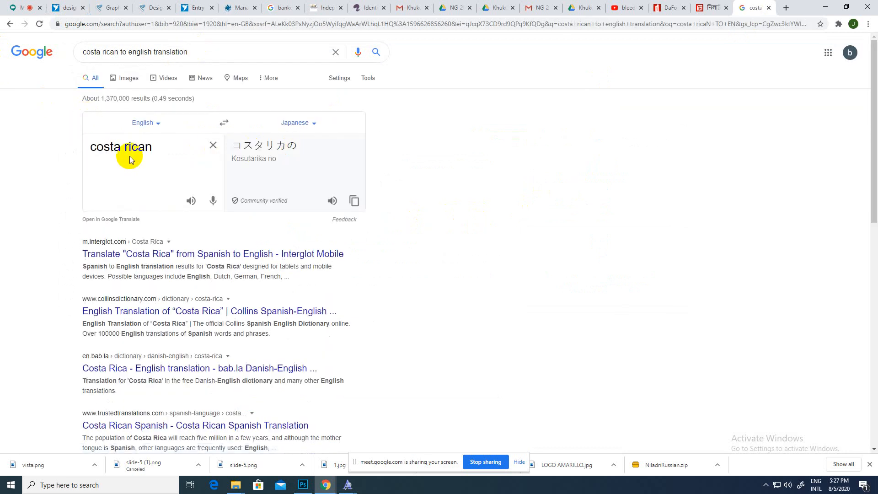
- Look through the translation widget's target and source language lists for a Costa Rican language
{"action": "left_click", "coordinate": [314, 123]}
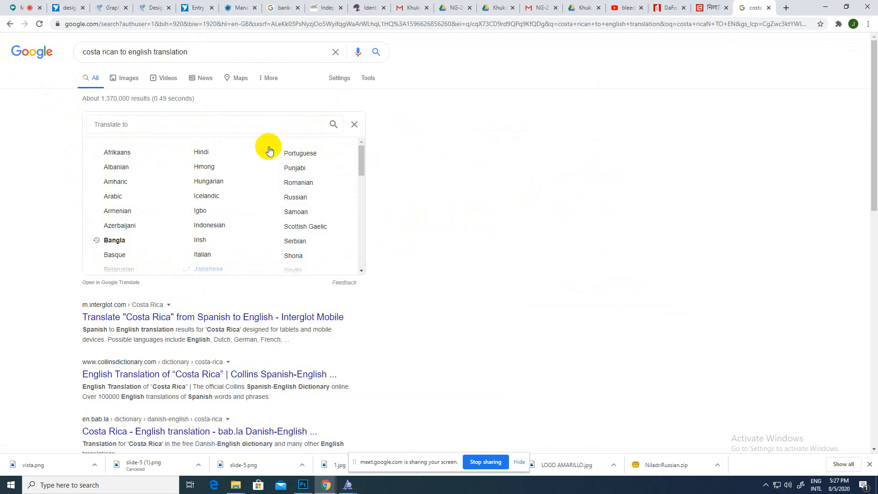
{"action": "left_click", "coordinate": [354, 124]}
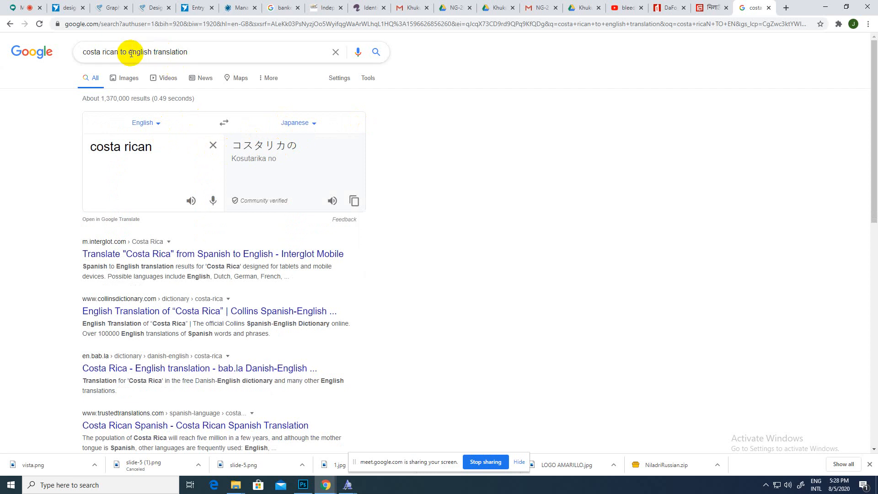
{"action": "left_click", "coordinate": [156, 126]}
{"action": "scroll", "coordinate": [161, 160], "scroll_direction": "down", "scroll_amount": 4}
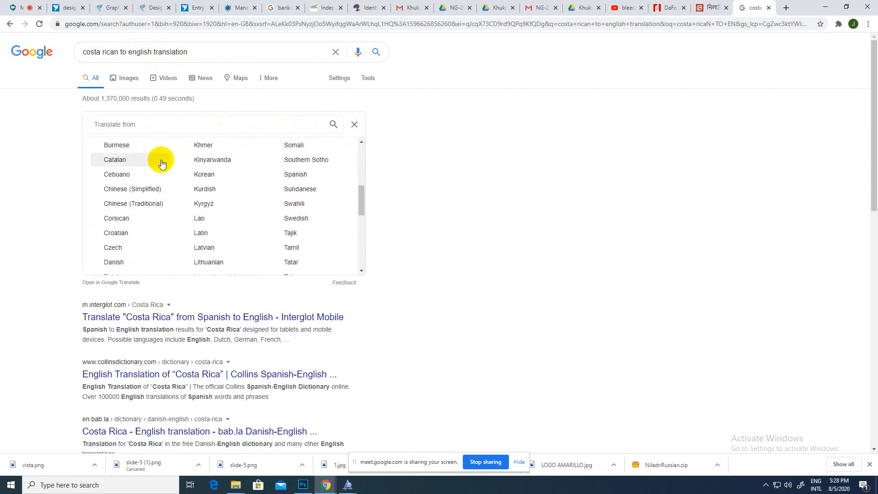
{"action": "scroll", "coordinate": [210, 198], "scroll_direction": "up", "scroll_amount": 1}
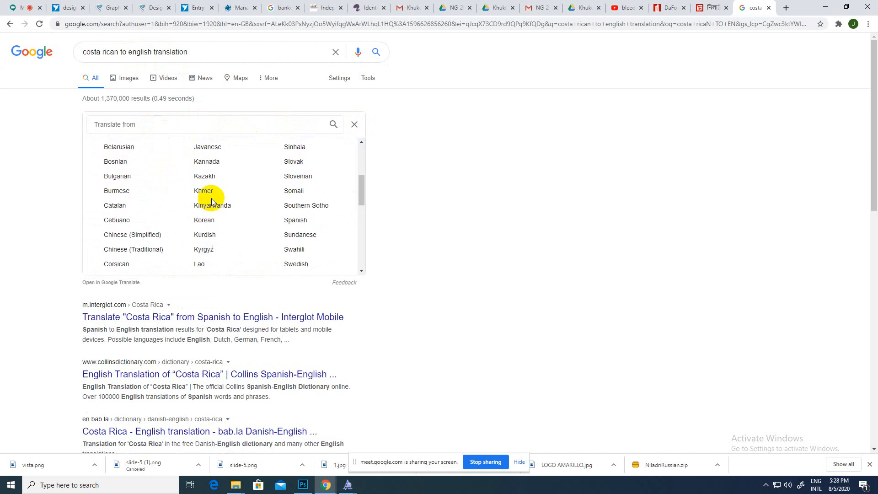
{"action": "scroll", "coordinate": [211, 201], "scroll_direction": "down", "scroll_amount": 4}
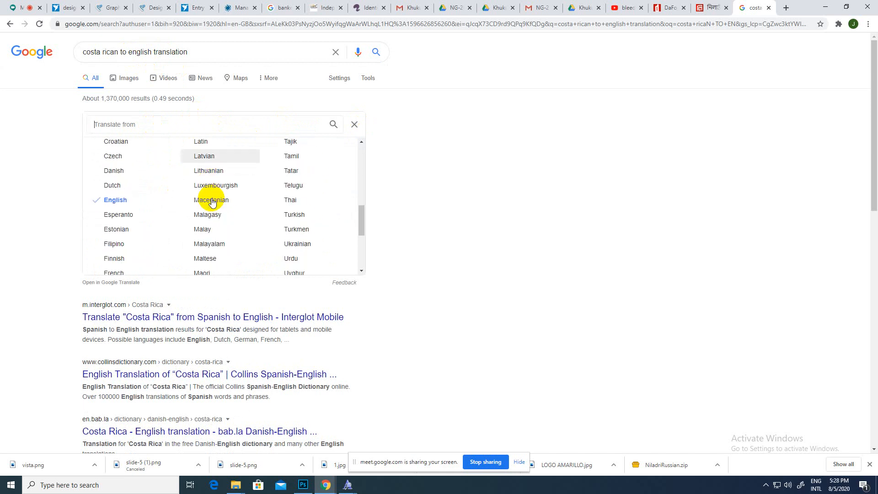
{"action": "scroll", "coordinate": [211, 202], "scroll_direction": "down", "scroll_amount": 3}
{"action": "scroll", "coordinate": [212, 202], "scroll_direction": "up", "scroll_amount": 7}
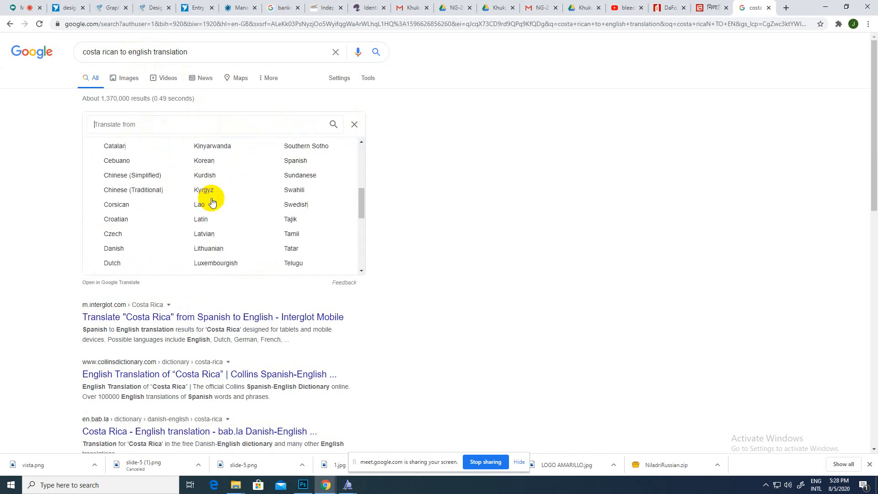
{"action": "scroll", "coordinate": [212, 201], "scroll_direction": "up", "scroll_amount": 1}
{"action": "scroll", "coordinate": [137, 211], "scroll_direction": "down", "scroll_amount": 5}
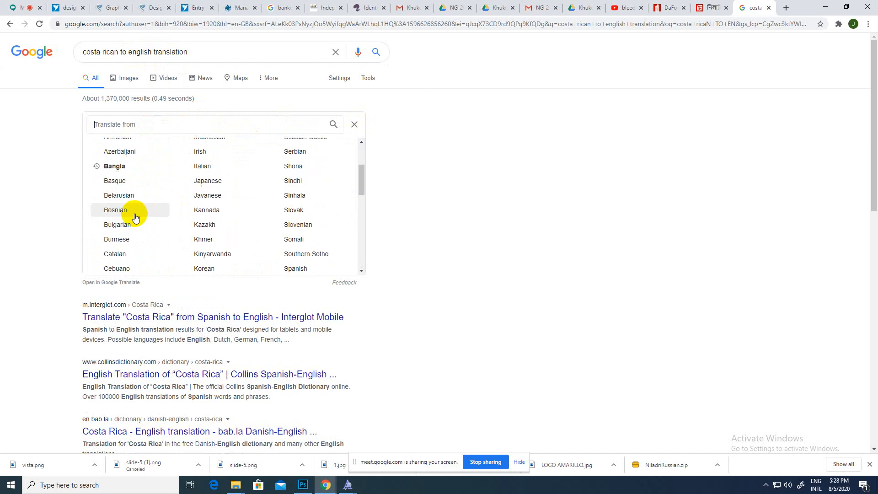
{"action": "scroll", "coordinate": [134, 220], "scroll_direction": "up", "scroll_amount": 2}
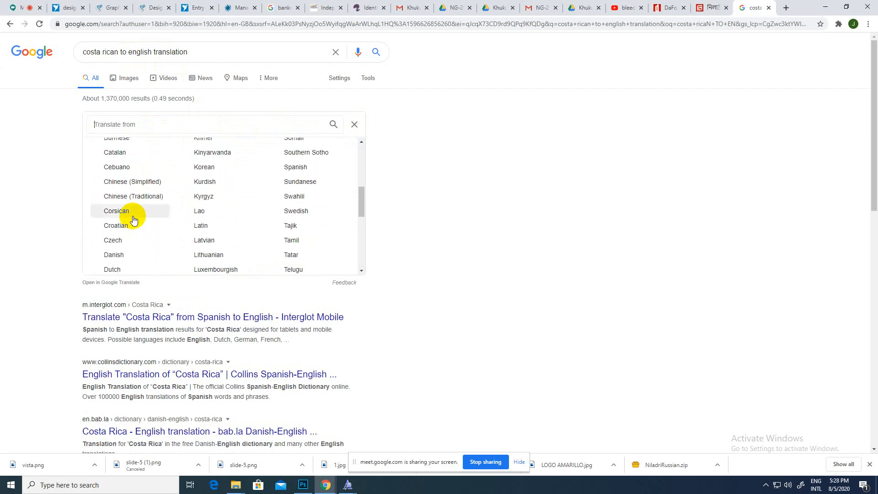
{"action": "scroll", "coordinate": [130, 215], "scroll_direction": "up", "scroll_amount": 2}
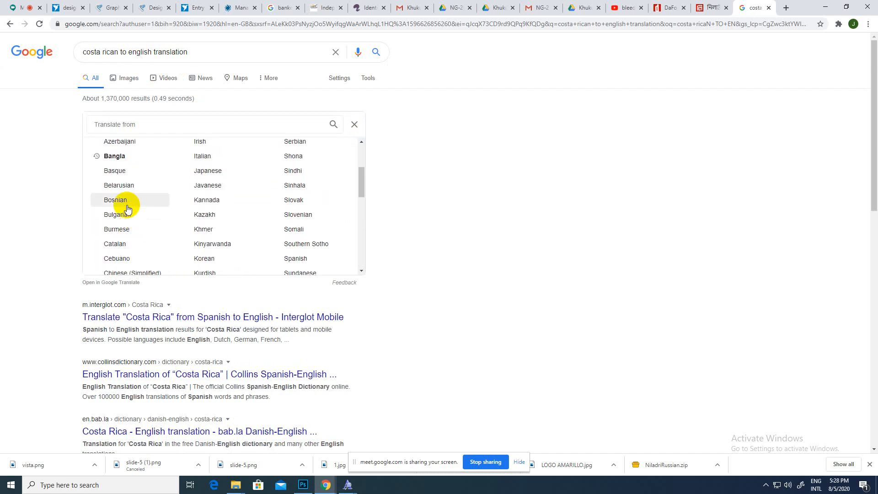
- Filter the source languages by "Cos", then clear the filter
{"action": "left_click", "coordinate": [168, 122]}
{"action": "type", "text": "co"}
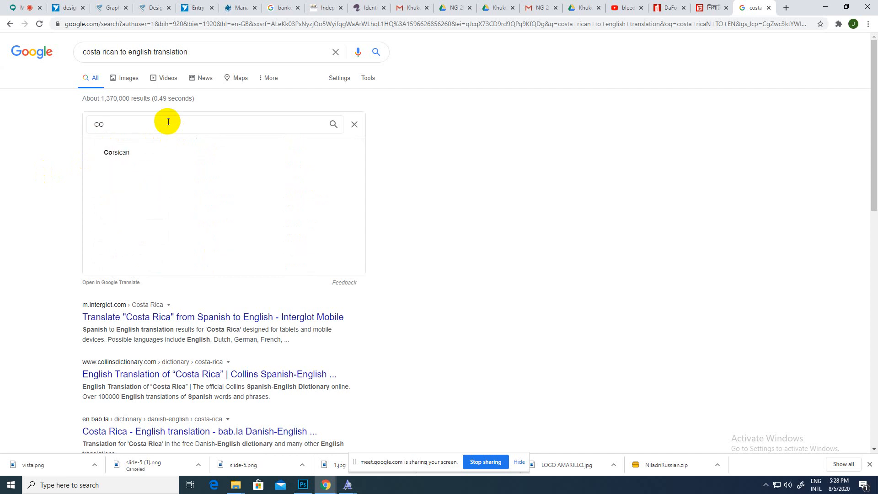
{"action": "type", "text": "s"}
{"action": "key", "text": "BackSpace"}
{"action": "key", "text": "BackSpace"}
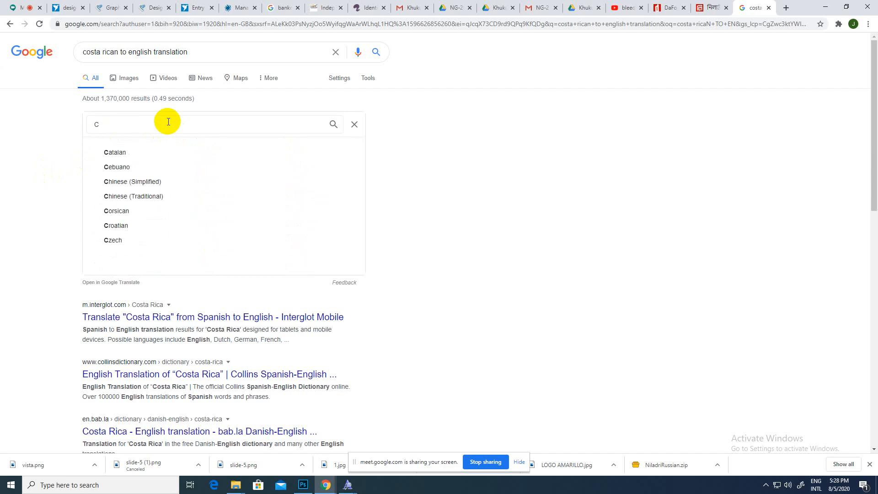
{"action": "type", "text": "os"}
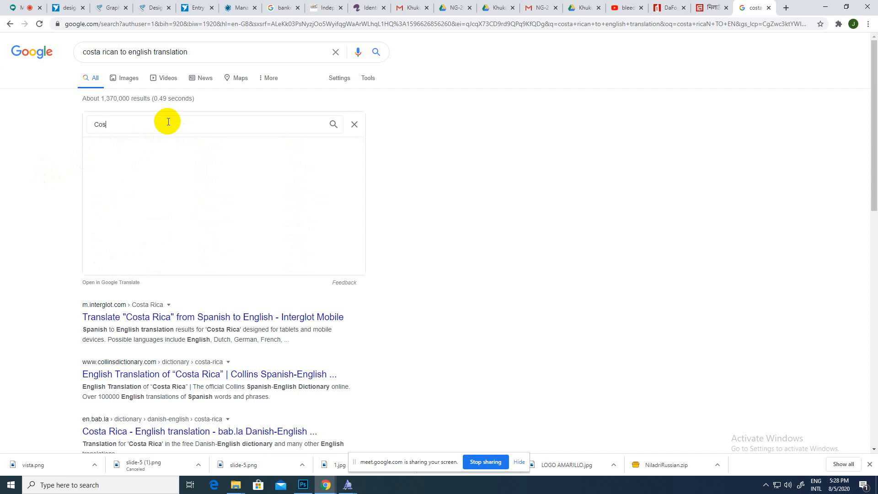
{"action": "key", "text": "BackSpace"}
{"action": "key", "text": "BackSpace"}
{"action": "key", "text": "BackSpace"}
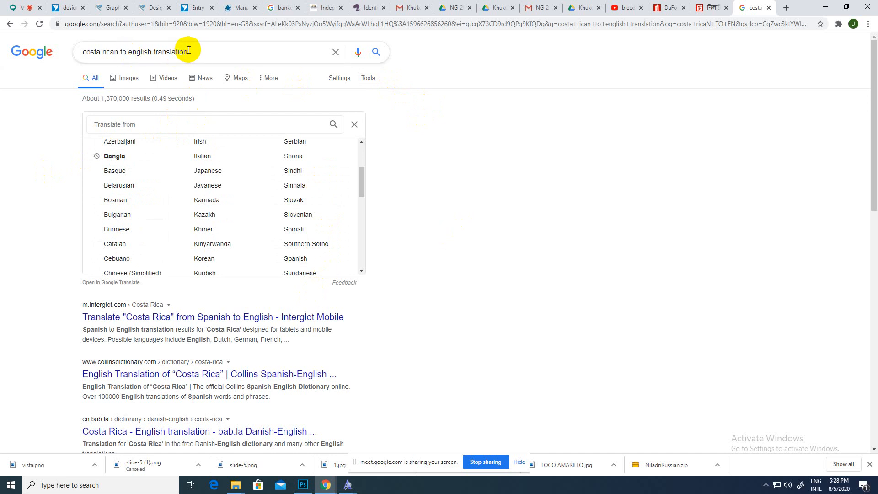
- Search Google for "costa rican language" to find out which language the brief's text is in
{"action": "left_click_drag", "start_coordinate": [188, 52], "coordinate": [121, 54]}
{"action": "key", "text": "BackSpace"}
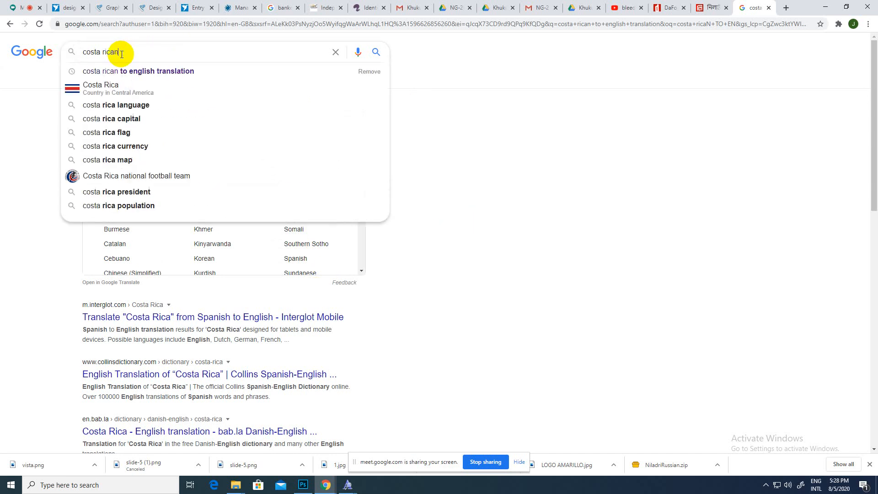
{"action": "type", "text": "la"}
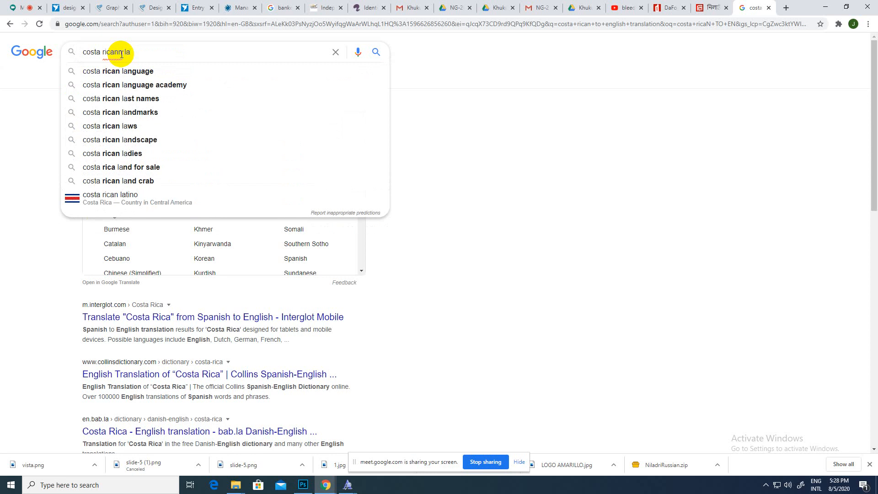
{"action": "left_click", "coordinate": [137, 71]}
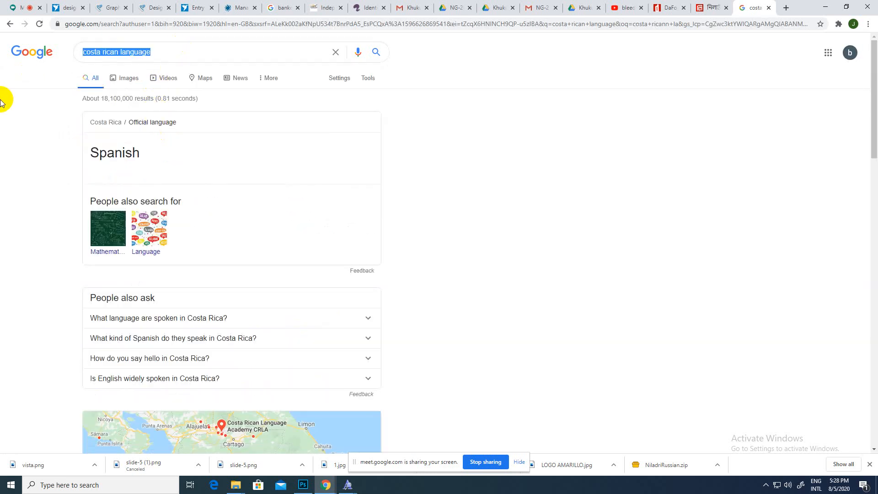
- Search Google for "spanish to english" to bring up a translator
{"action": "type", "text": "spanish t"}
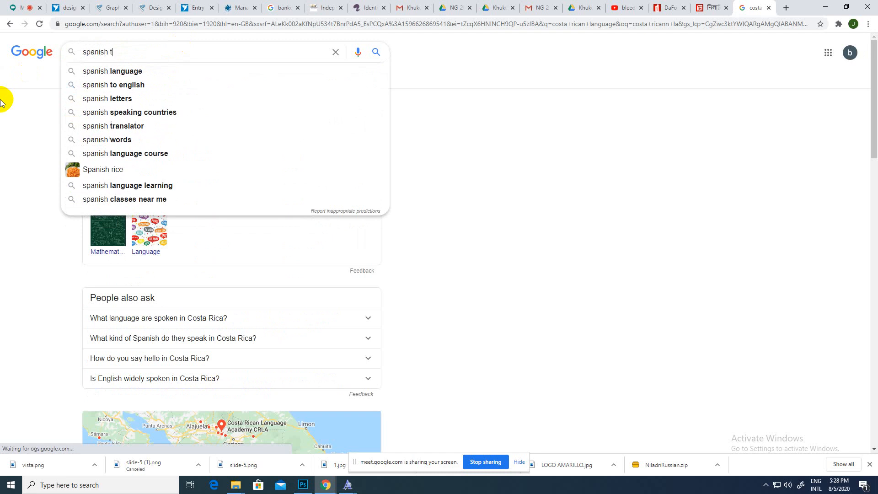
{"action": "type", "text": "o"}
{"action": "left_click", "coordinate": [89, 72]}
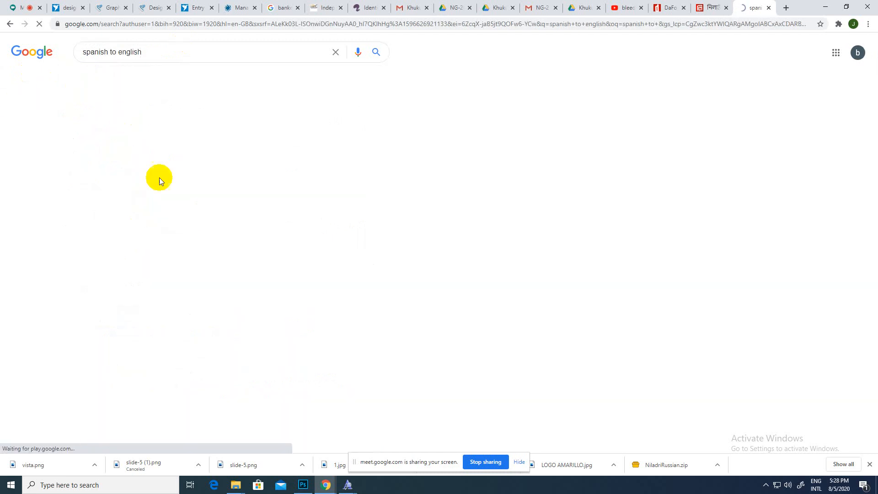
- Translate "ultimas unidades Venta/ Alquiler" from Spanish to English and check the brief in the meeting chat
{"action": "type", "text": "ultimas unidades Venta/ Alquiler"}
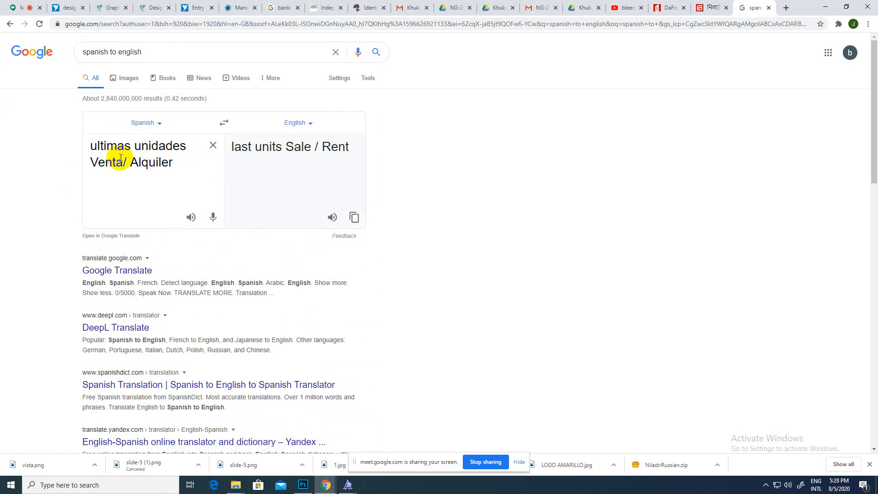
{"action": "left_click", "coordinate": [3, 5]}
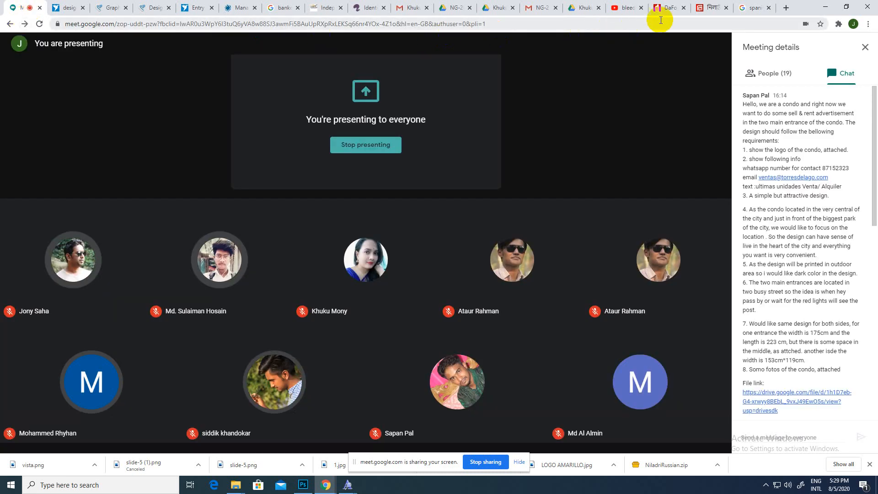
{"action": "left_click", "coordinate": [754, 8]}
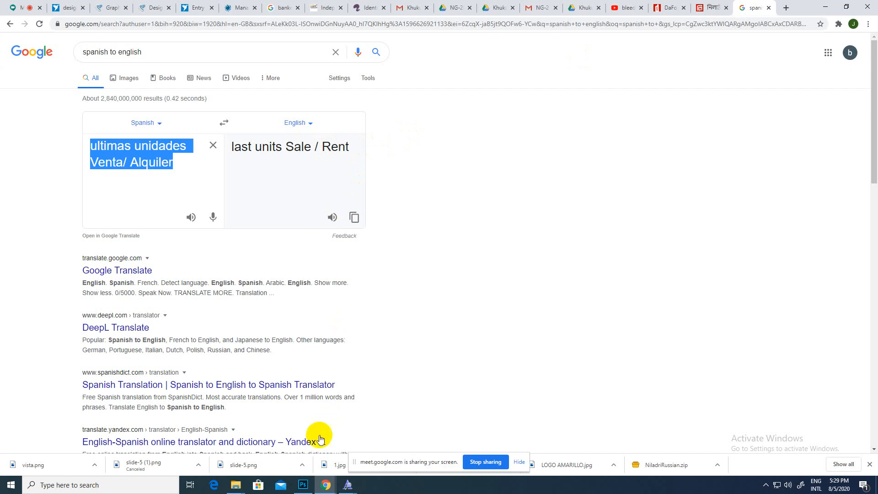
- Switch to Photoshop and replace the poster's "AMAZING OFFER !" heading with "ultimas unidades Venta/ Alquiler"
{"action": "left_click", "coordinate": [299, 487]}
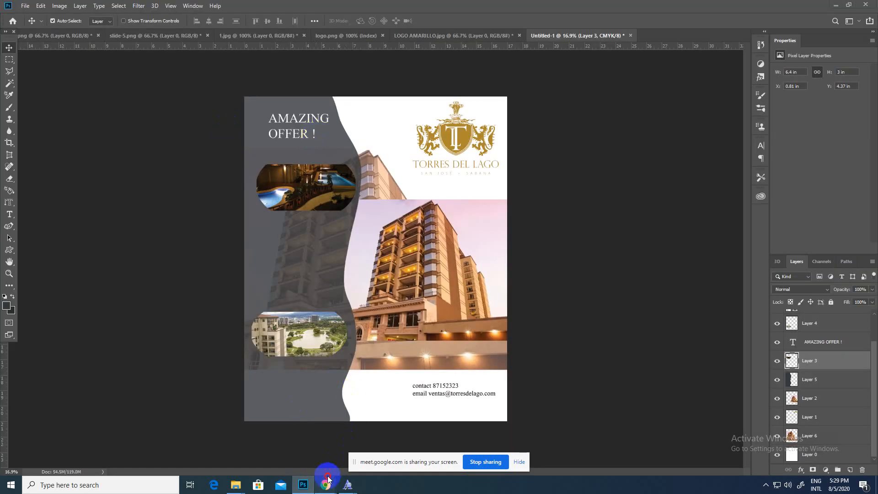
{"action": "mouse_move", "coordinate": [326, 484]}
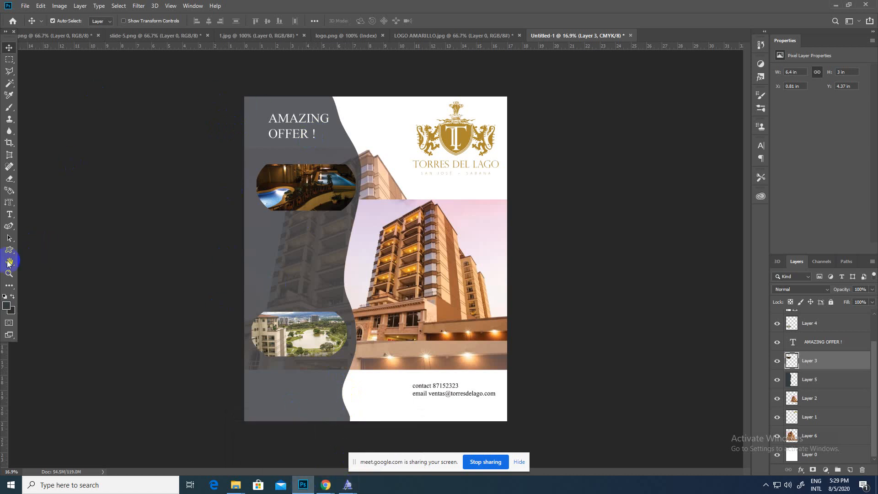
{"action": "left_click", "coordinate": [9, 214]}
{"action": "left_click", "coordinate": [321, 133]}
{"action": "left_click", "coordinate": [189, 91]}
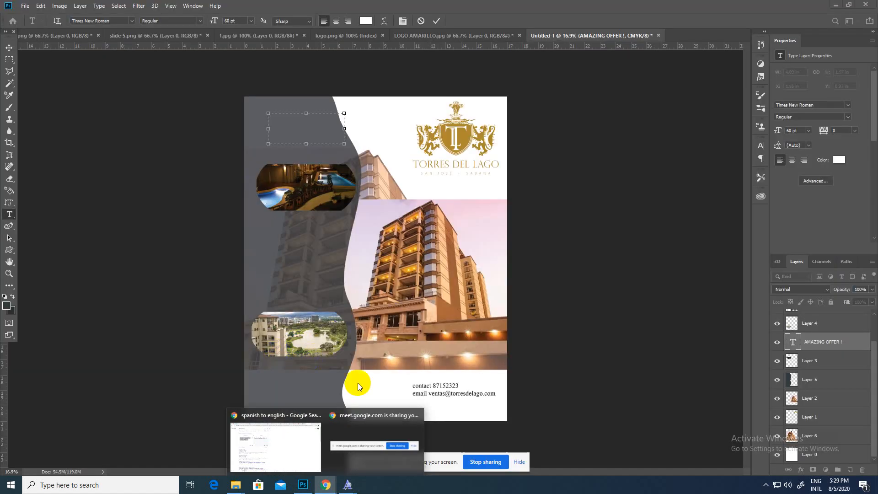
{"action": "left_click", "coordinate": [291, 120]}
{"action": "type", "text": "ultimas unidades"}
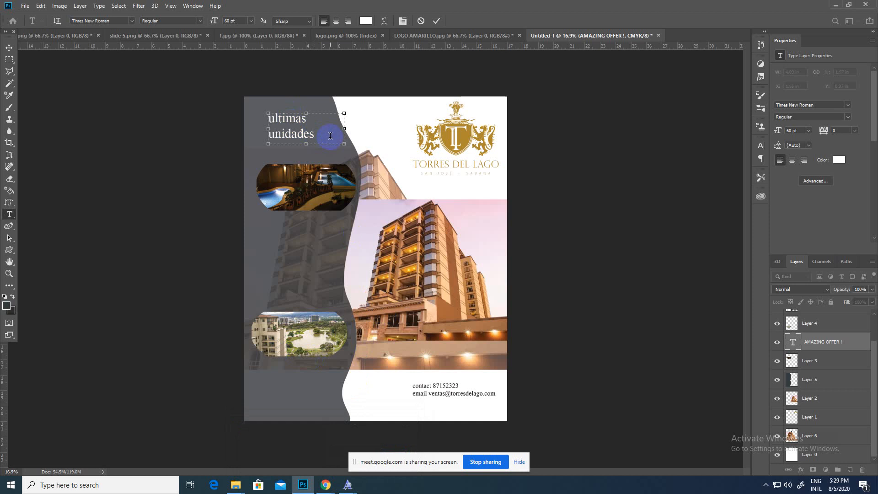
{"action": "left_click_drag", "start_coordinate": [330, 136], "coordinate": [252, 119]}
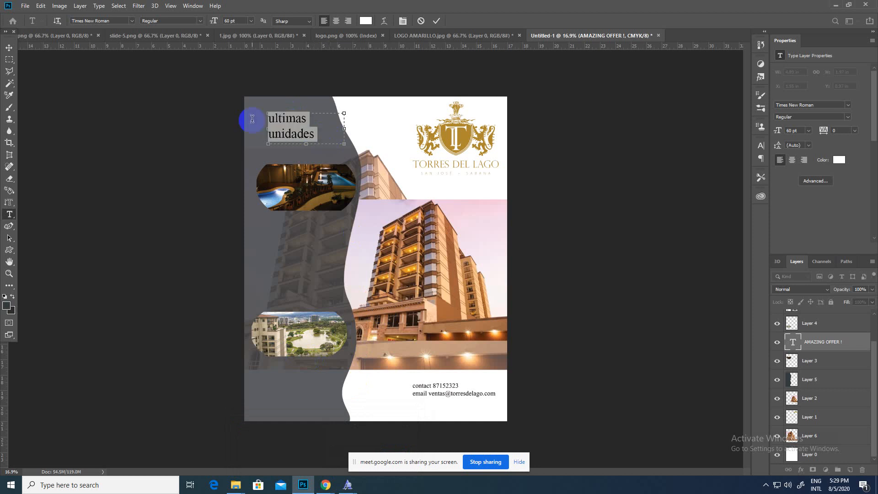
{"action": "left_click", "coordinate": [262, 451]}
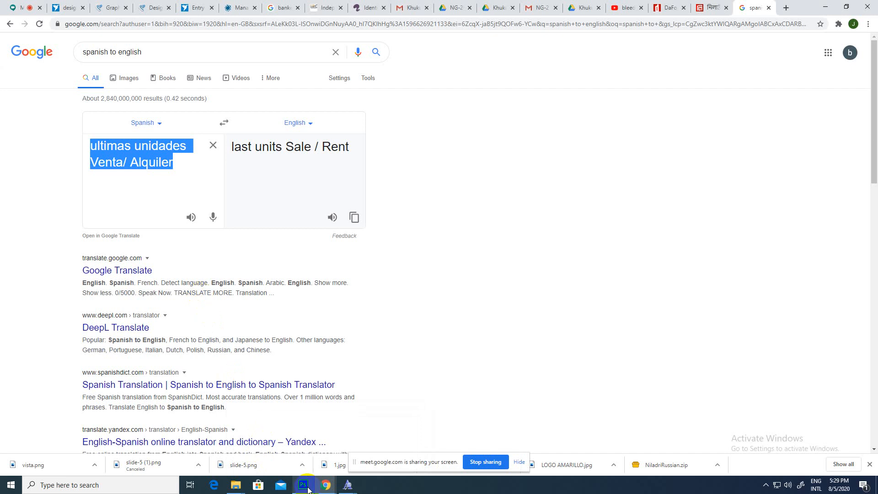
{"action": "mouse_move", "coordinate": [309, 489]}
{"action": "left_click", "coordinate": [301, 471]}
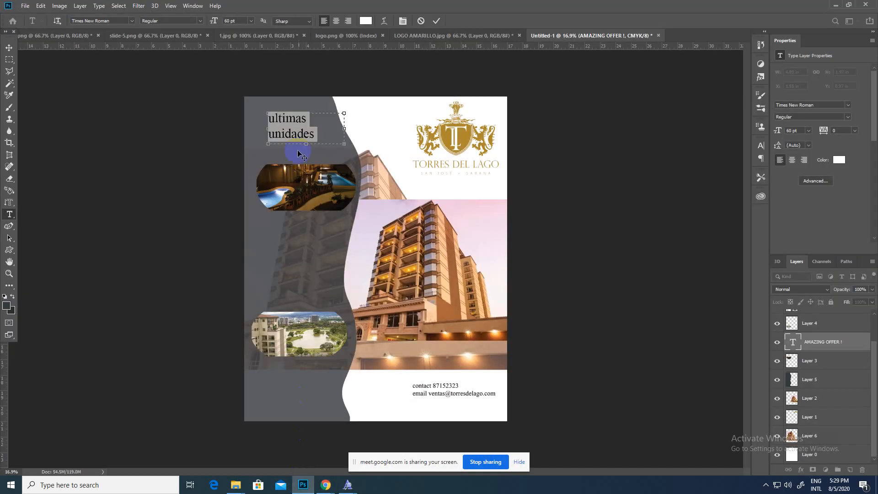
{"action": "left_click_drag", "start_coordinate": [310, 145], "coordinate": [251, 95]}
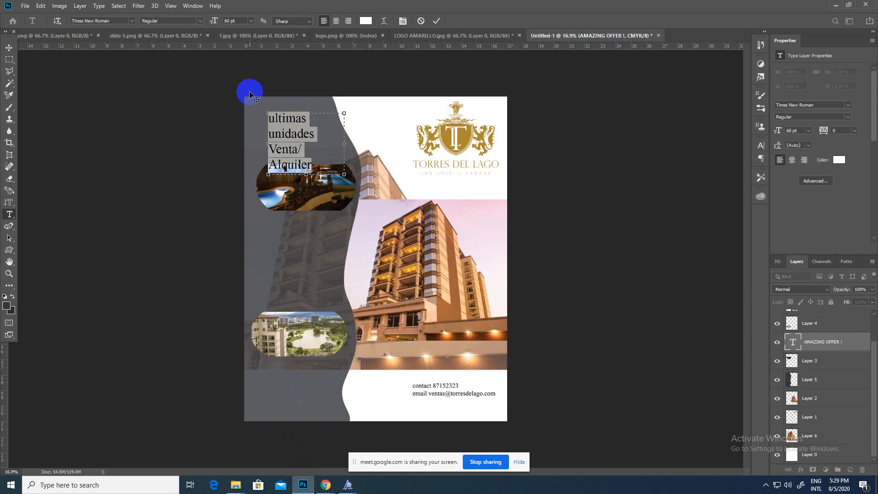
- Set the heading's font size to 48 pt and move it down slightly above the pool photo
{"action": "left_click", "coordinate": [250, 21]}
{"action": "left_click", "coordinate": [252, 124]}
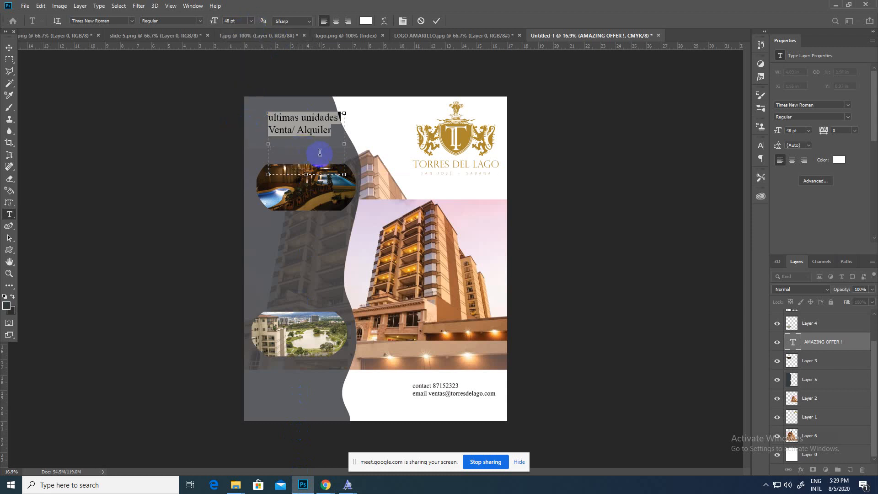
{"action": "left_click", "coordinate": [9, 47]}
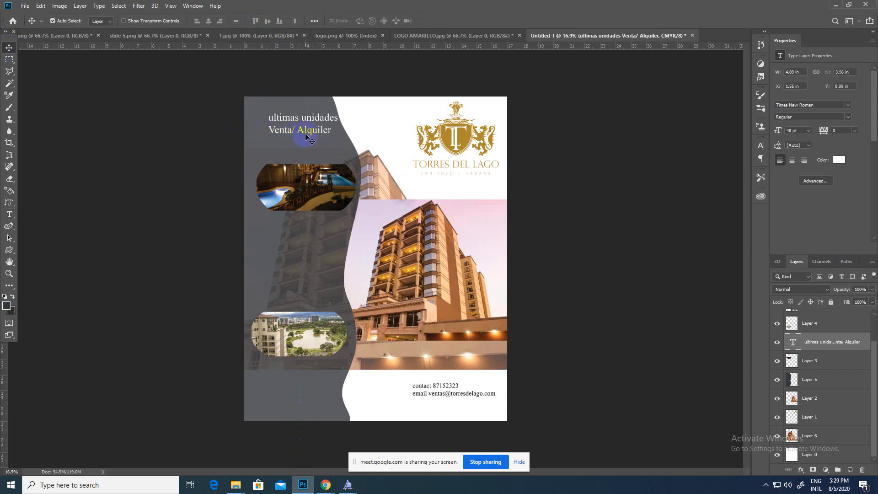
{"action": "left_click_drag", "start_coordinate": [309, 134], "coordinate": [308, 145]}
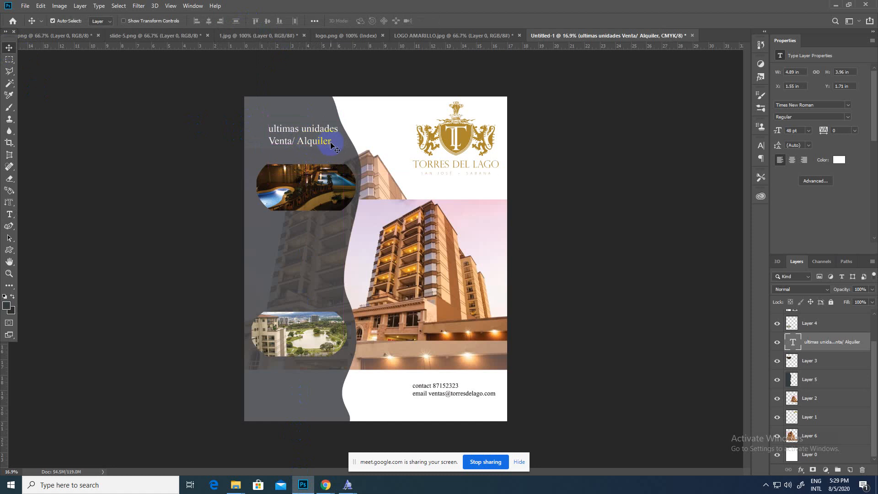
- Capitalize the heading's first word as "Ultimas" and shift the text slightly to the left
{"action": "left_click", "coordinate": [9, 214]}
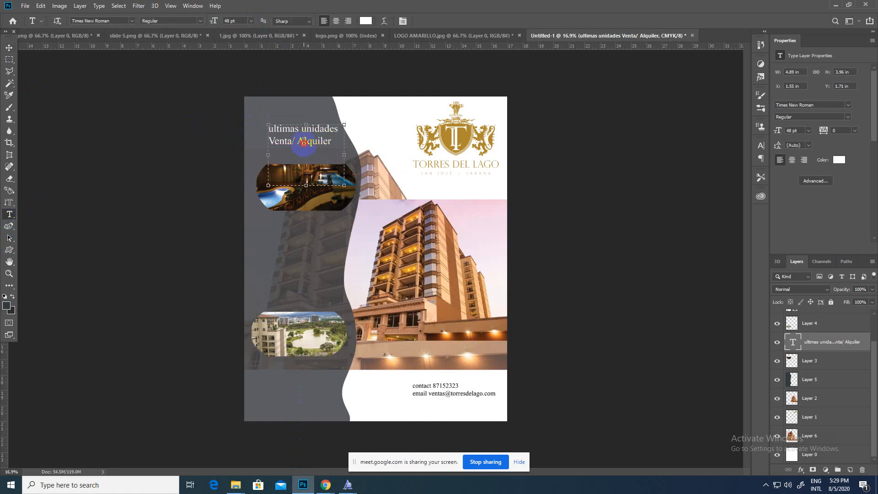
{"action": "left_click", "coordinate": [274, 131]}
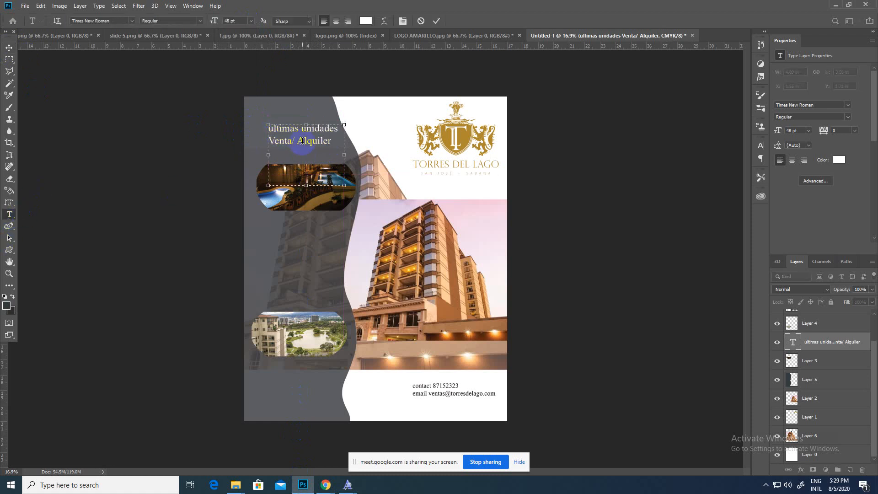
{"action": "key", "text": "BackSpace"}
{"action": "type", "text": "U"}
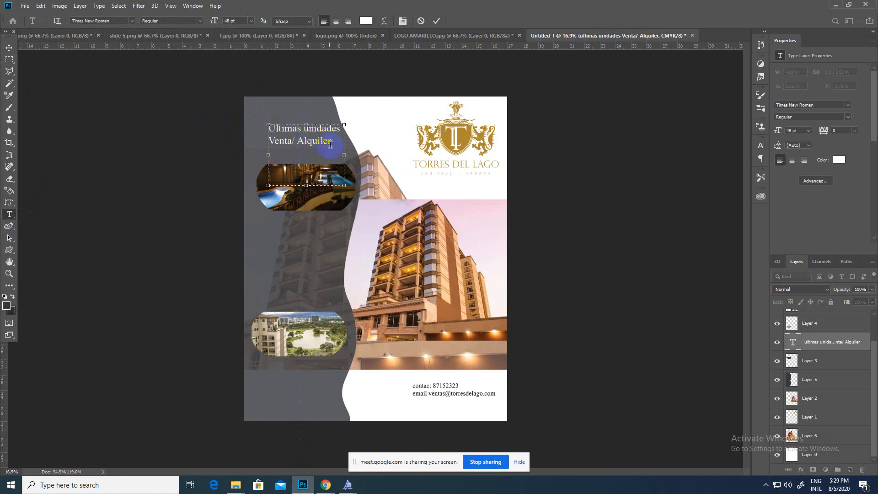
{"action": "left_click", "coordinate": [9, 47]}
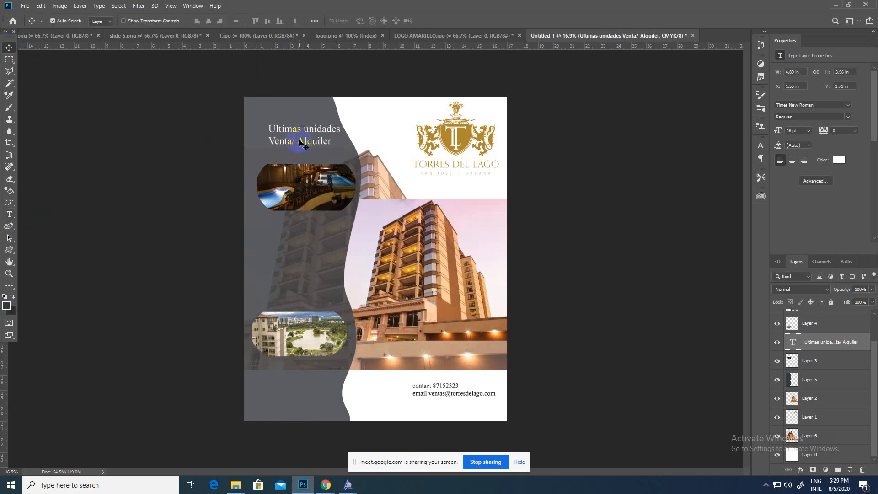
{"action": "left_click_drag", "start_coordinate": [271, 142], "coordinate": [267, 141]}
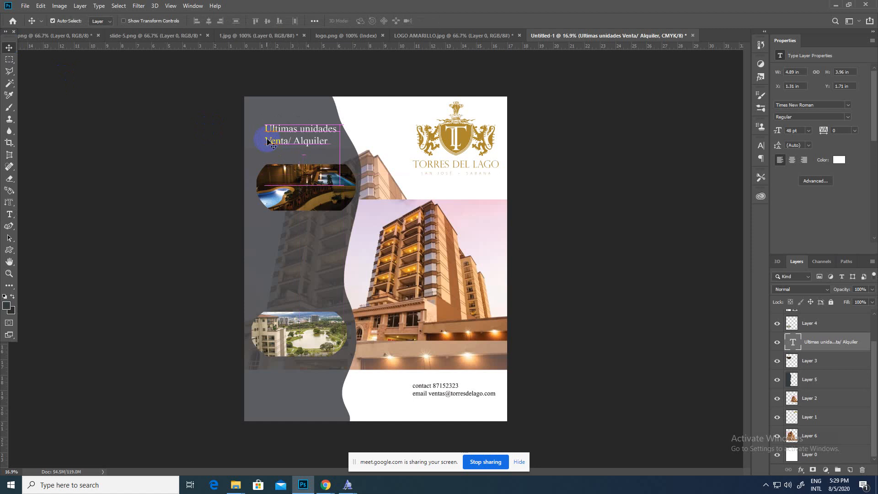
- Make the whole heading Bold and raise it slightly away from the pool photo
{"action": "left_click", "coordinate": [9, 215]}
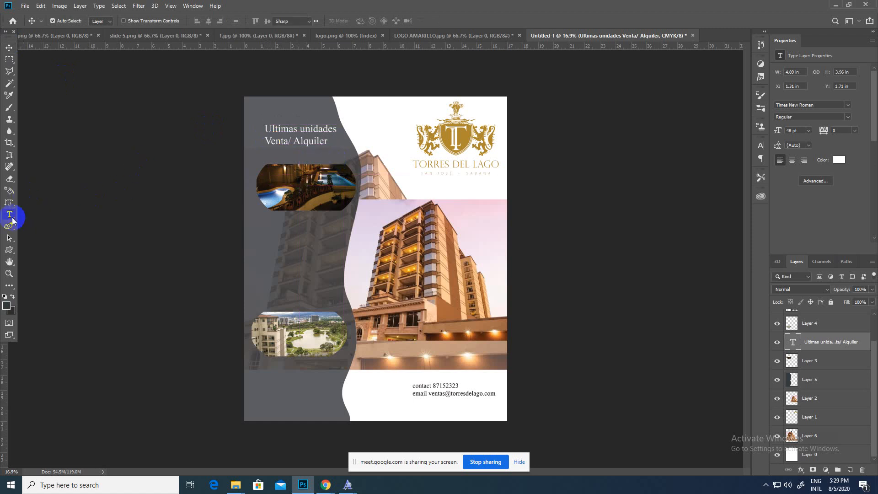
{"action": "left_click", "coordinate": [322, 139]}
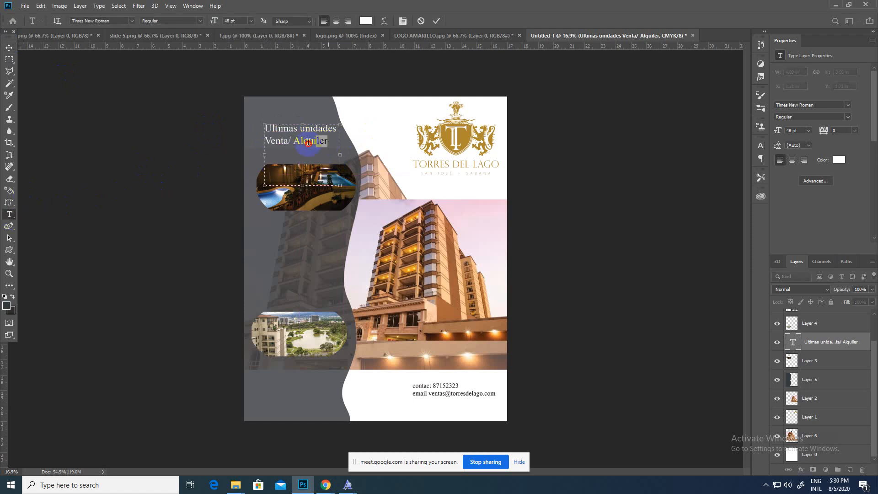
{"action": "key", "text": "ctrl+a"}
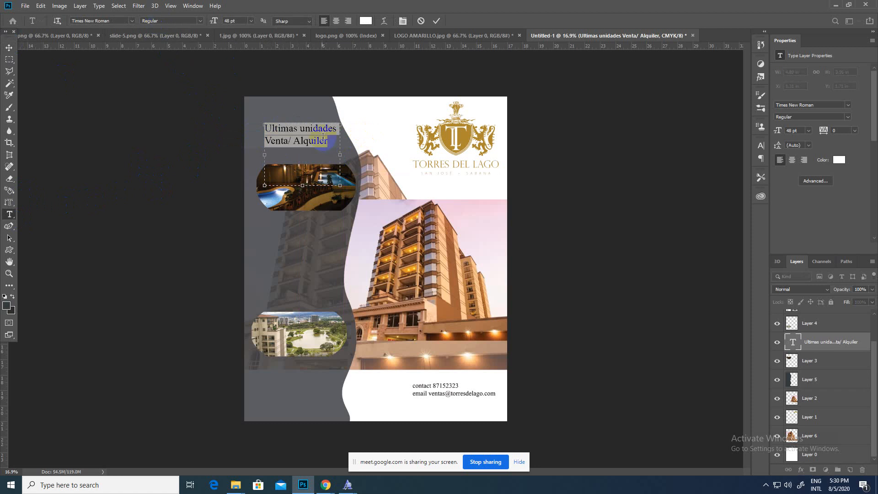
{"action": "left_click", "coordinate": [201, 21]}
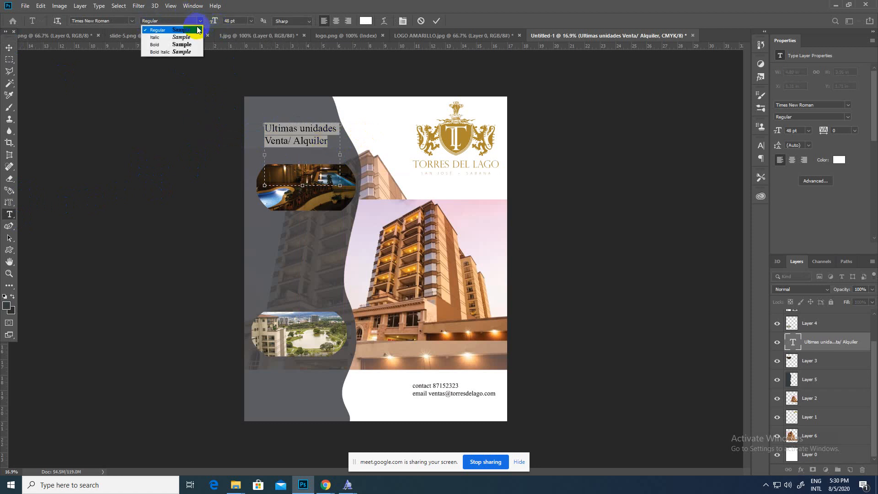
{"action": "left_click", "coordinate": [194, 45]}
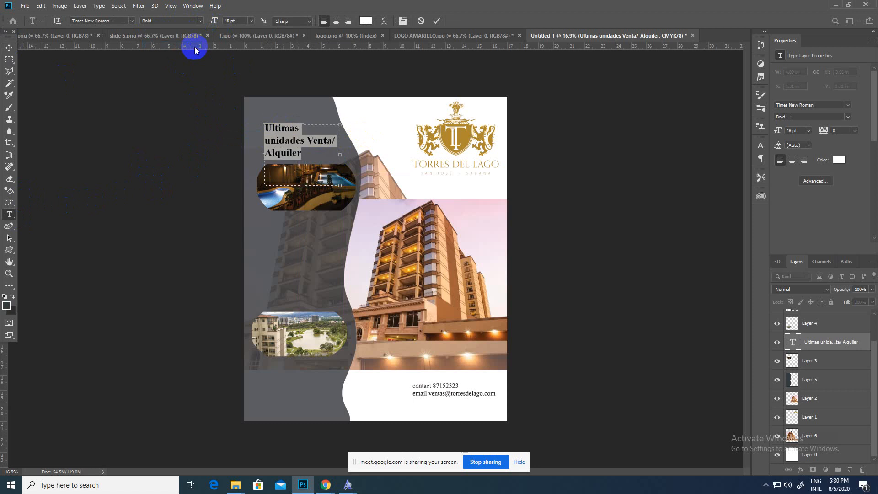
{"action": "left_click", "coordinate": [9, 47]}
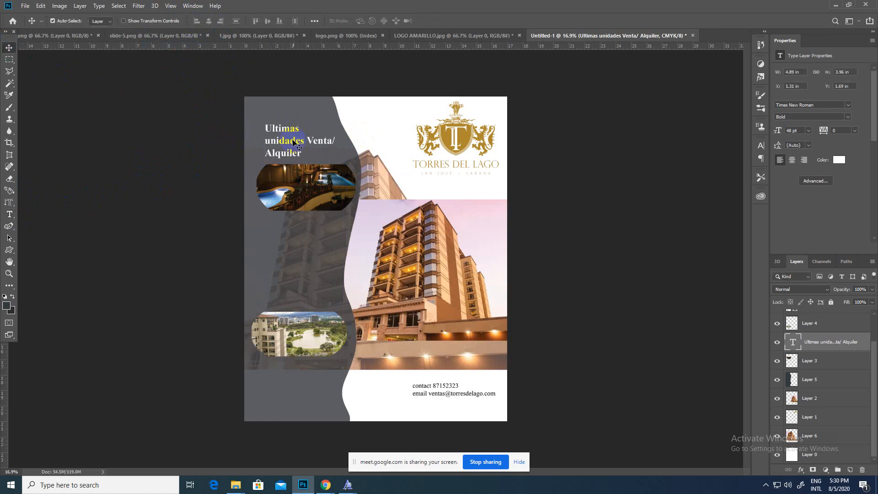
{"action": "left_click_drag", "start_coordinate": [301, 159], "coordinate": [300, 152]}
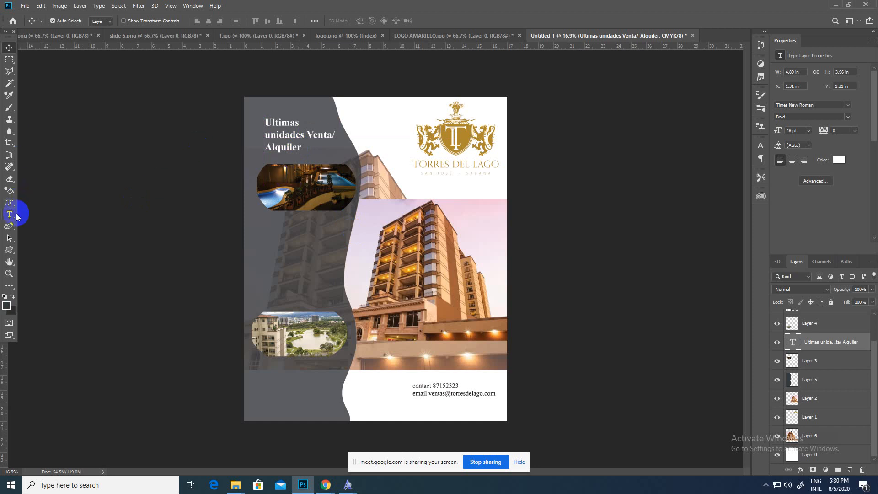
- Break the heading's line before "Venta/" and shift the text slightly right and up
{"action": "left_click", "coordinate": [9, 214]}
{"action": "left_click", "coordinate": [299, 141]}
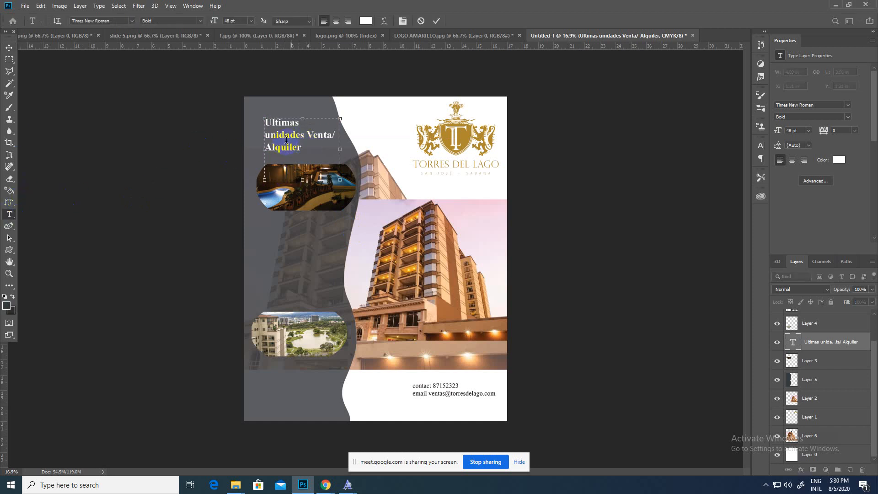
{"action": "key", "text": "Return"}
{"action": "left_click", "coordinate": [9, 47]}
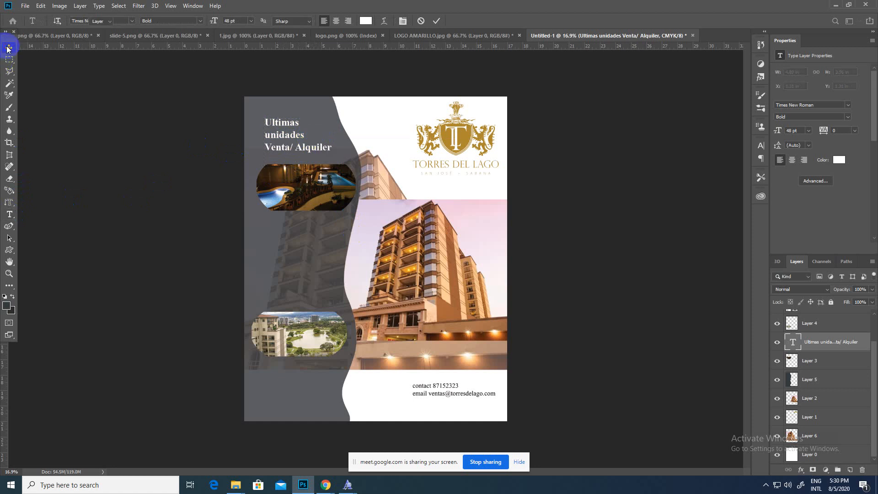
{"action": "left_click_drag", "start_coordinate": [276, 124], "coordinate": [280, 123]}
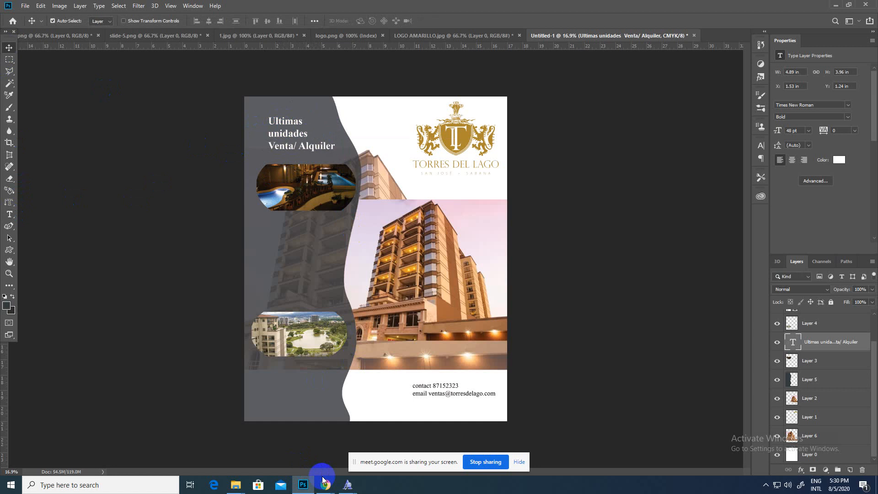
- Switch to the browser to check the heading's English translation and reread the contest brief's poster requirements
{"action": "mouse_move", "coordinate": [323, 478]}
{"action": "left_click", "coordinate": [272, 458]}
{"action": "left_click", "coordinate": [308, 218]}
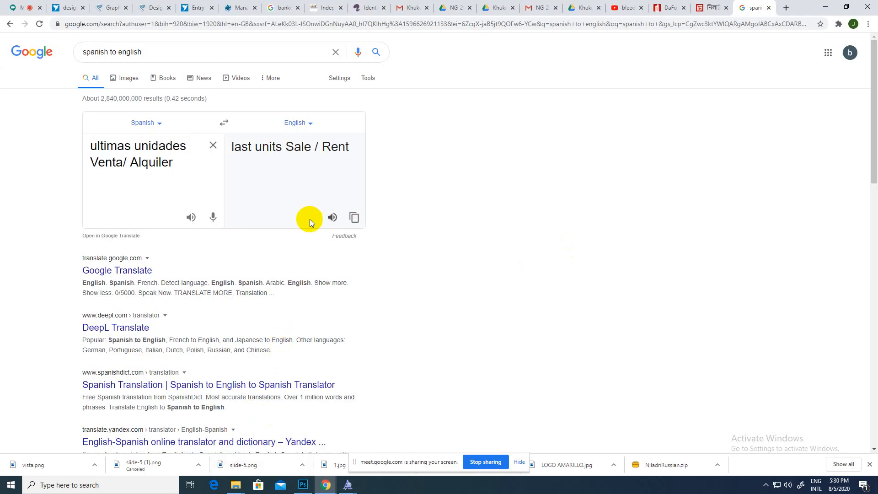
{"action": "left_click", "coordinate": [69, 9]}
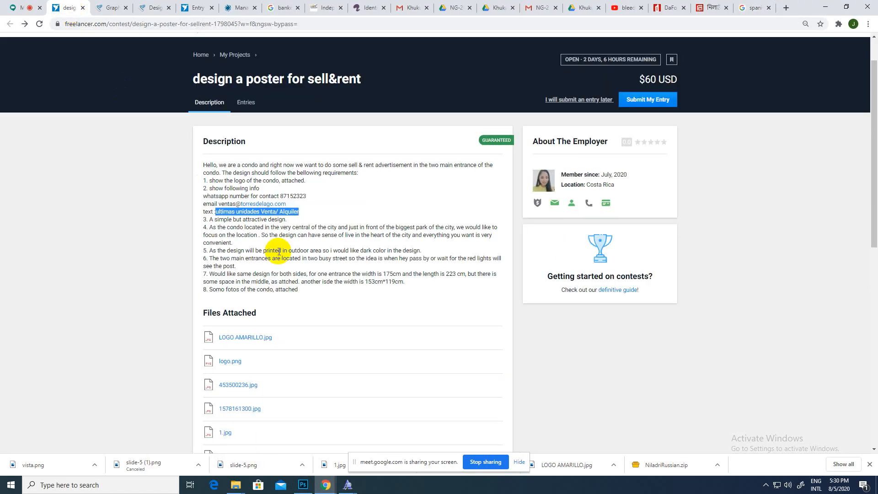
{"action": "left_click", "coordinate": [339, 260]}
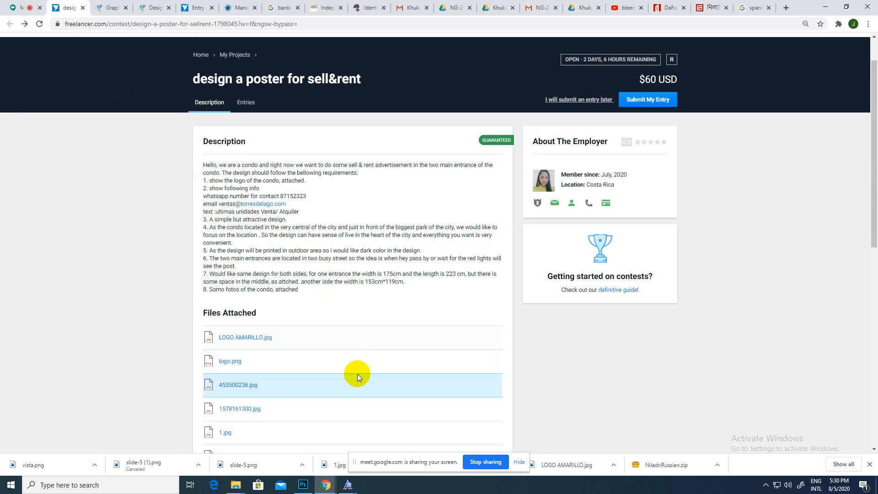
- Return to Photoshop and resize the lake photo to about 6.5 × 4.3 in, placing it low on the dark panel beneath the pool photo
{"action": "left_click", "coordinate": [303, 485]}
{"action": "mouse_move", "coordinate": [300, 348]}
{"action": "left_mouse_down"}
{"action": "mouse_move", "coordinate": [300, 283]}
{"action": "mouse_move", "coordinate": [304, 353]}
{"action": "mouse_move", "coordinate": [305, 315]}
{"action": "mouse_move", "coordinate": [306, 343]}
{"action": "left_mouse_up"}
{"action": "key", "text": "ctrl+t"}
{"action": "left_click_drag", "start_coordinate": [351, 314], "coordinate": [420, 291]}
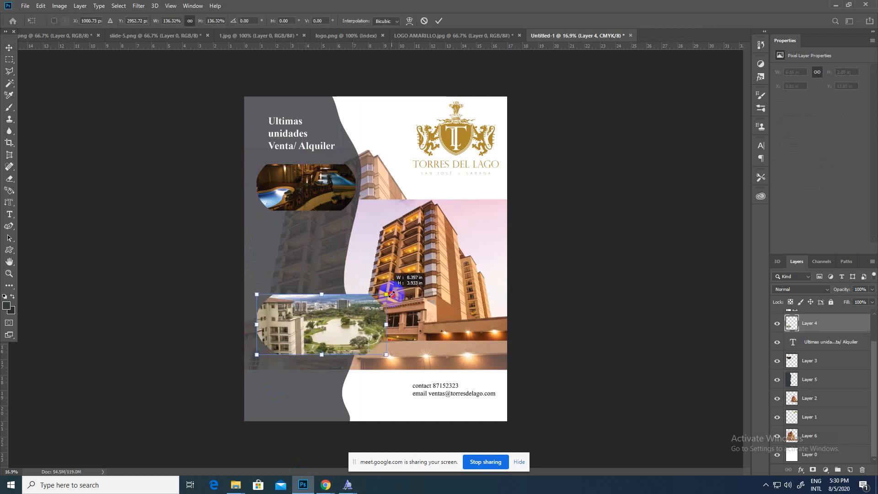
{"action": "left_click_drag", "start_coordinate": [349, 320], "coordinate": [279, 342]}
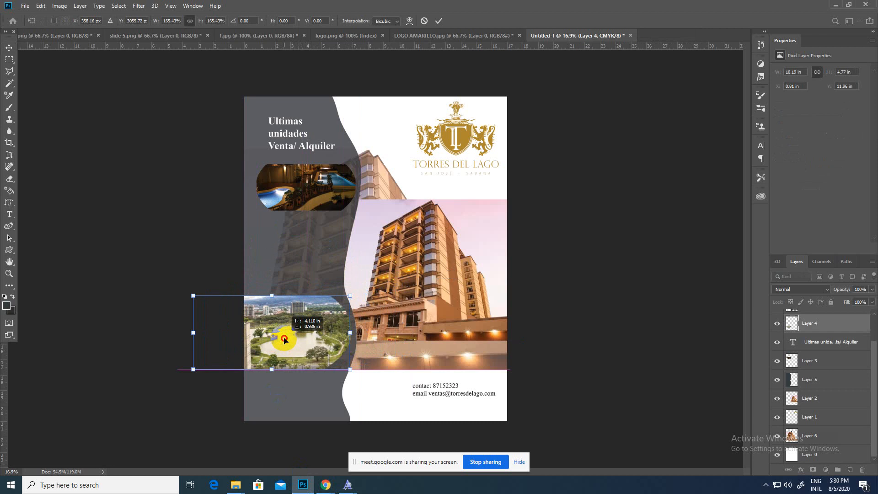
{"action": "left_click_drag", "start_coordinate": [346, 308], "coordinate": [316, 322]}
{"action": "left_click_drag", "start_coordinate": [319, 337], "coordinate": [359, 323]}
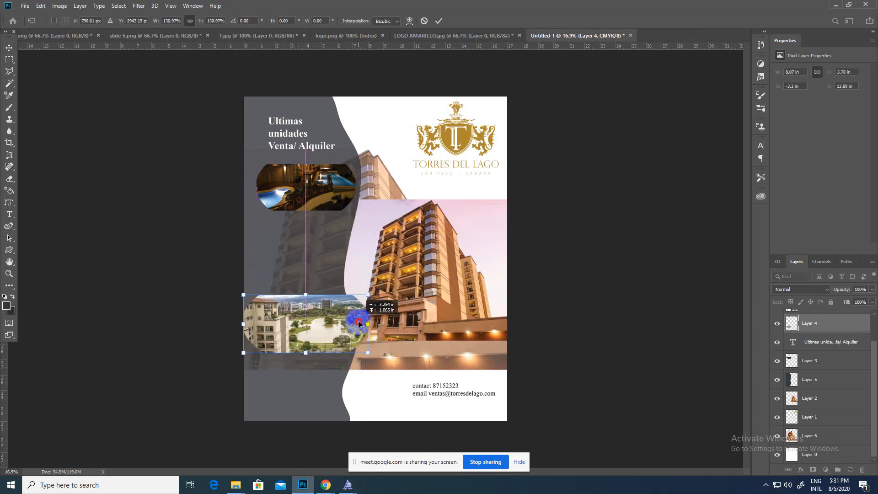
{"action": "mouse_move", "coordinate": [305, 295]}
{"action": "left_mouse_down"}
{"action": "mouse_move", "coordinate": [302, 255]}
{"action": "mouse_move", "coordinate": [312, 305]}
{"action": "left_mouse_up"}
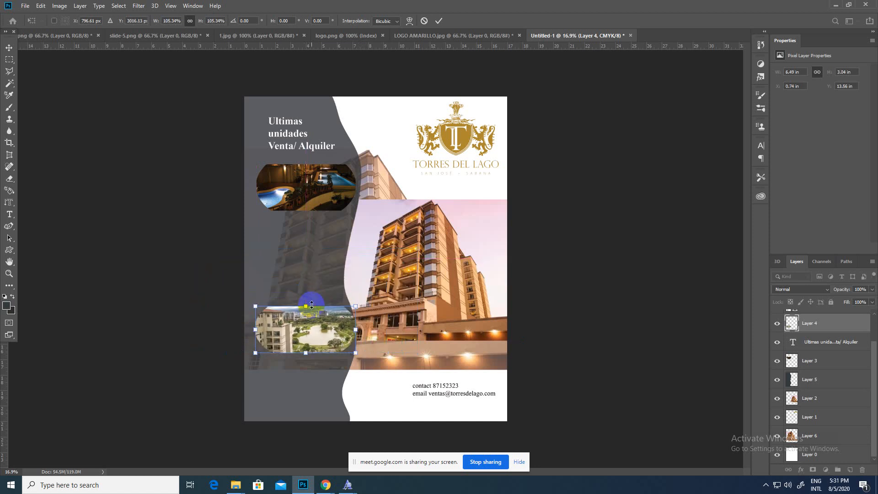
{"action": "left_click_drag", "start_coordinate": [311, 305], "coordinate": [310, 332]}
{"action": "left_click", "coordinate": [10, 49]}
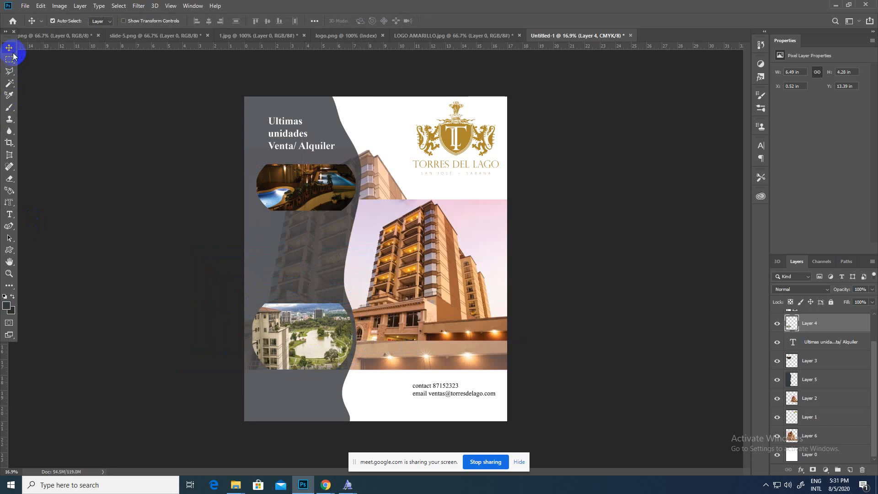
{"action": "left_click_drag", "start_coordinate": [324, 339], "coordinate": [324, 339]}
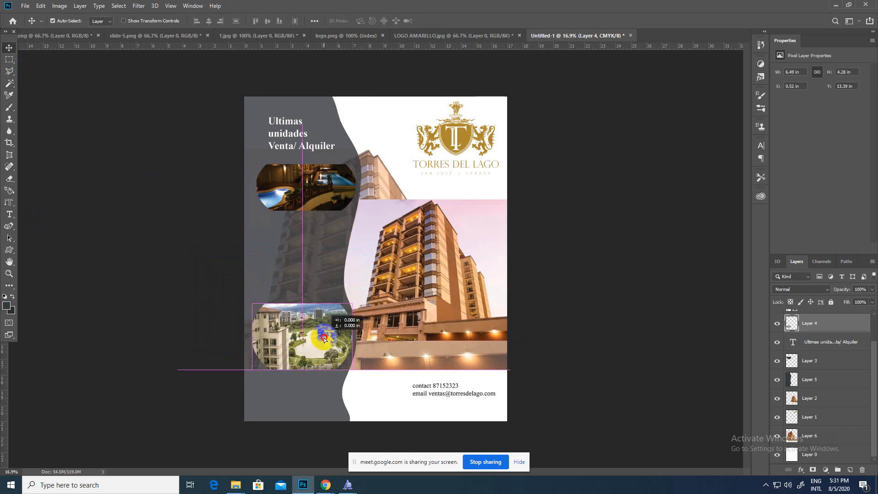
- Stretch the pool photo to about 3.8 in high and position it just under the heading, roughly aligned with the lake photo
{"action": "left_click_drag", "start_coordinate": [276, 190], "coordinate": [290, 196]}
{"action": "key", "text": "ctrl+t"}
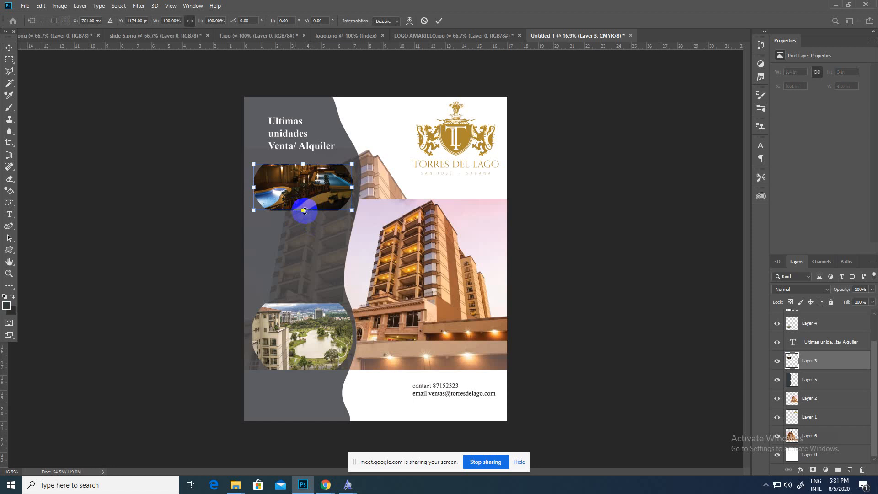
{"action": "left_click_drag", "start_coordinate": [304, 212], "coordinate": [306, 223]}
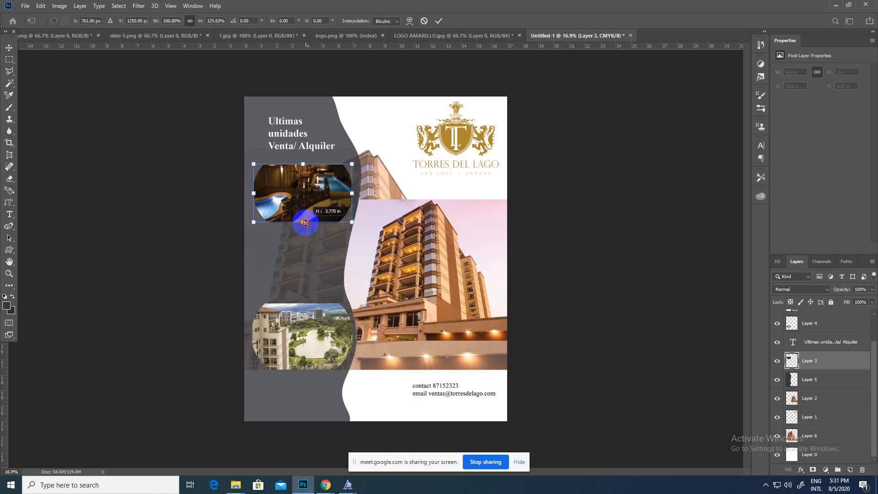
{"action": "left_click", "coordinate": [9, 48]}
{"action": "left_click_drag", "start_coordinate": [297, 183], "coordinate": [306, 185]}
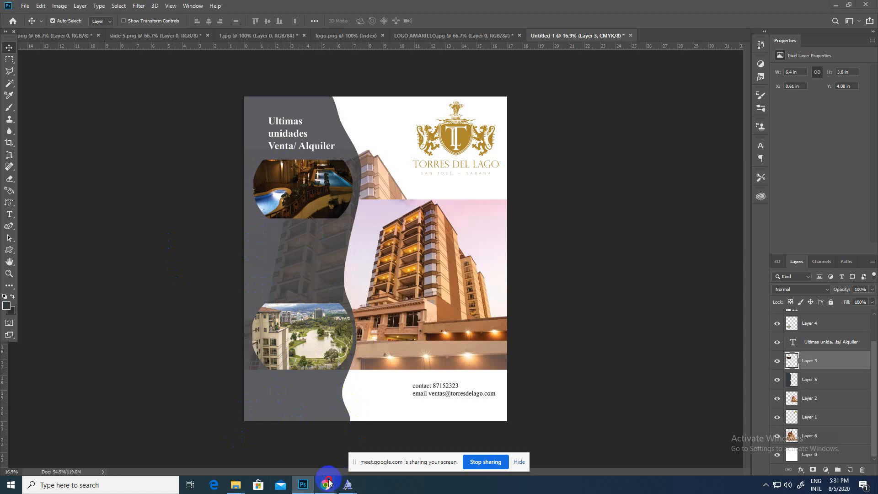
- Copy "just in front of the biggest park of the city" from the contest brief in the browser and return to Photoshop
{"action": "mouse_move", "coordinate": [326, 485]}
{"action": "left_click", "coordinate": [291, 460]}
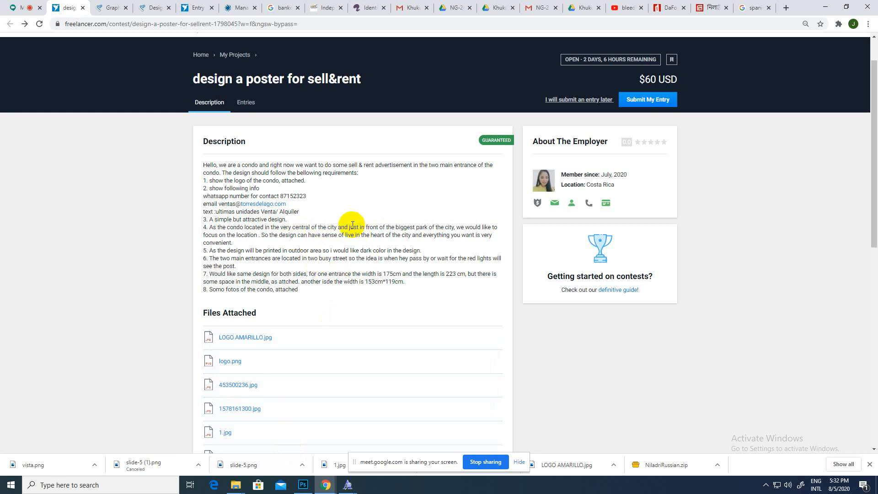
{"action": "left_click_drag", "start_coordinate": [349, 227], "coordinate": [455, 225]}
{"action": "left_click", "coordinate": [302, 484]}
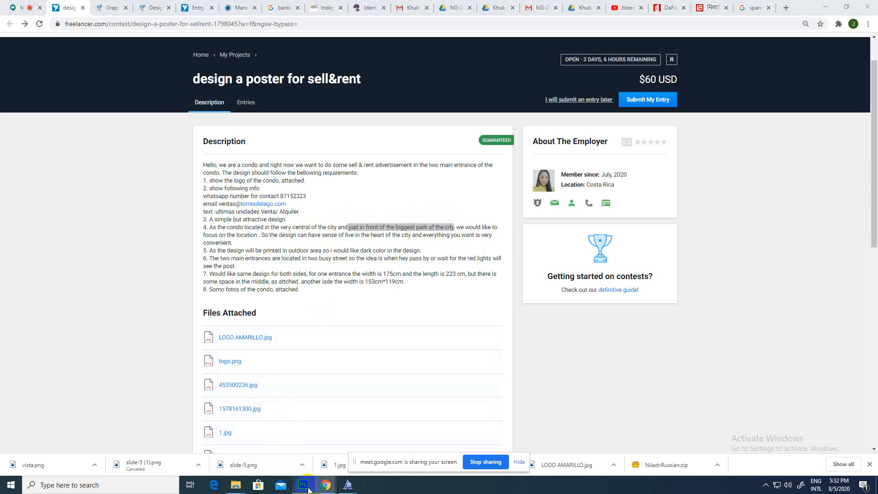
{"action": "left_click", "coordinate": [9, 214]}
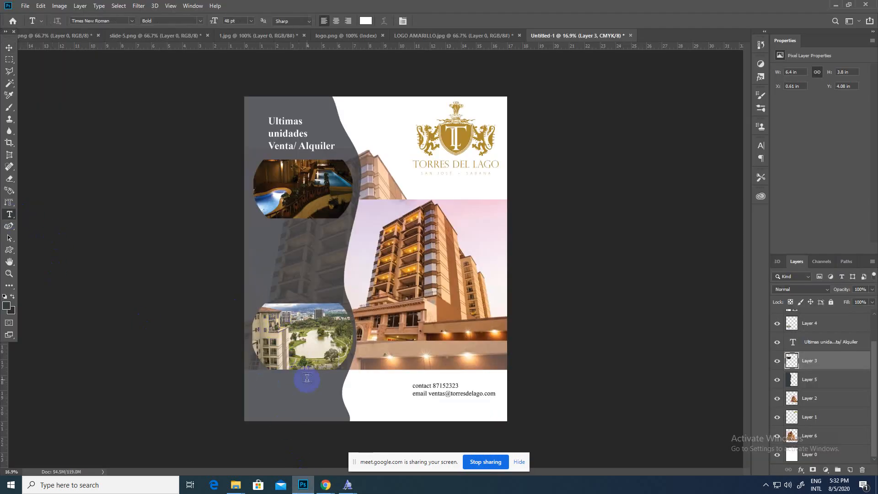
{"action": "left_click", "coordinate": [279, 386]}
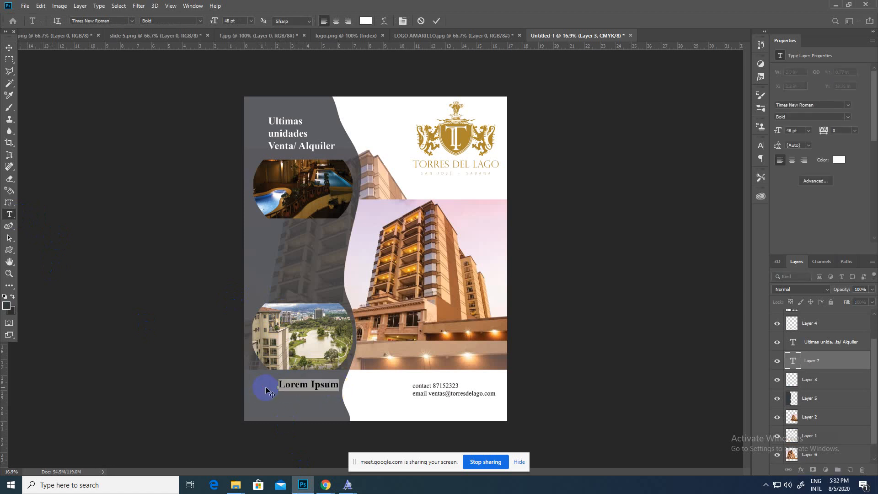
{"action": "key", "text": "BackSpace"}
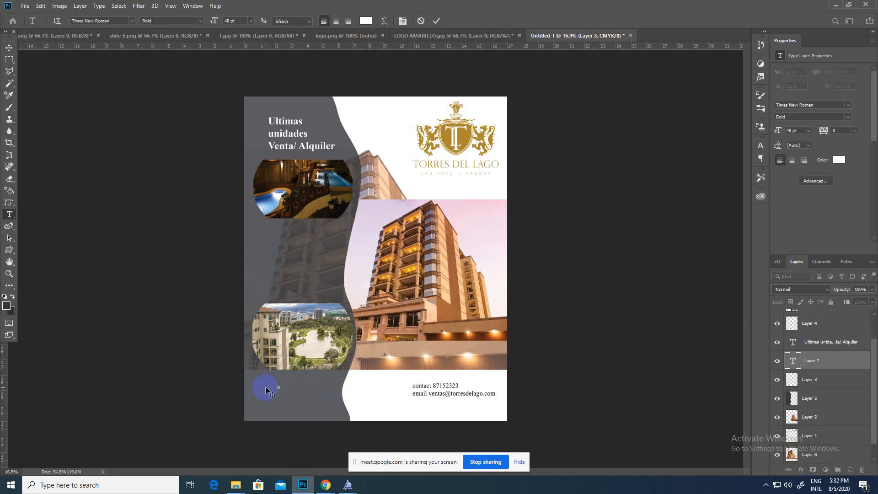
{"action": "key", "text": "ctrl+v"}
{"action": "left_click", "coordinate": [350, 393], "text": "ctrl"}
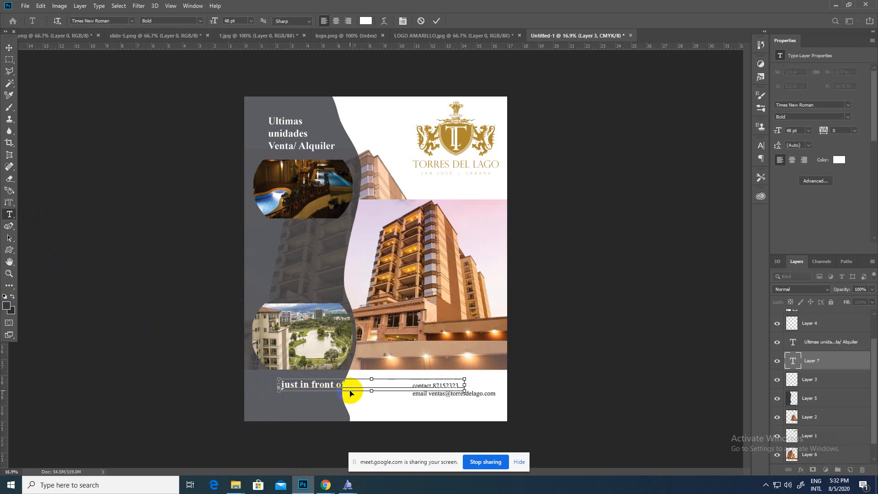
{"action": "key", "text": "ctrl+z"}
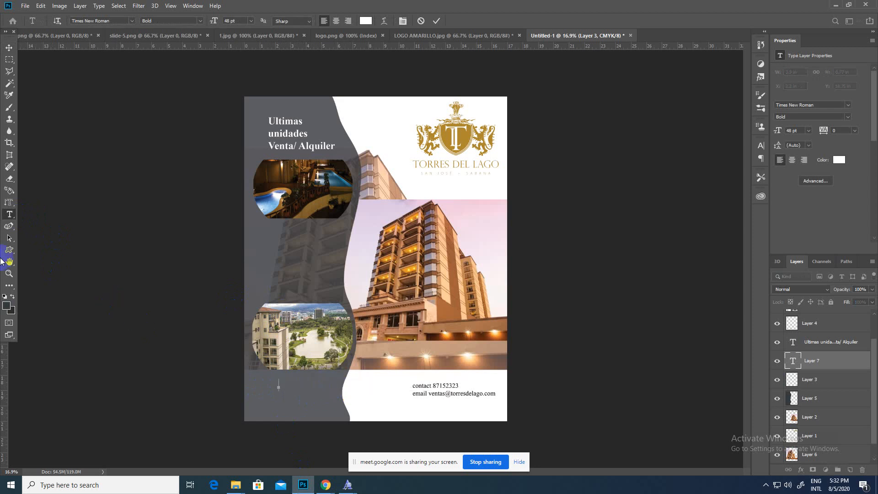
{"action": "key", "text": "Escape"}
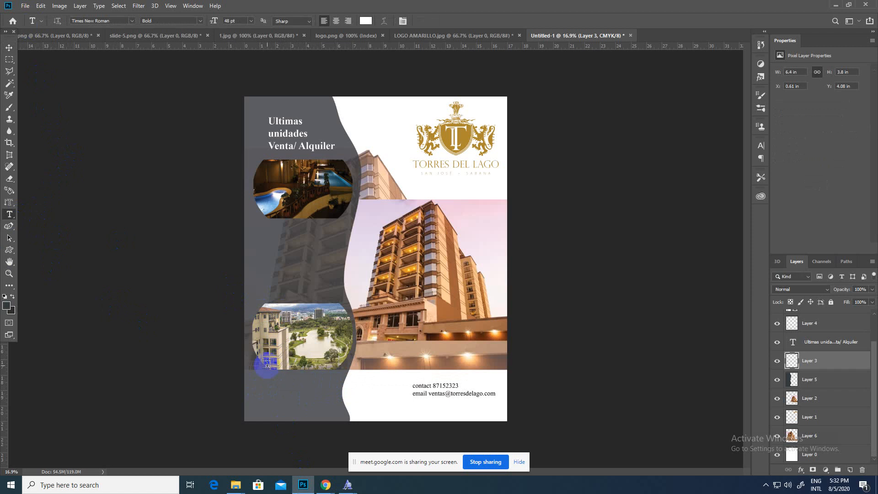
- Add a 60 pt text block about 4.7 × 4.1 in between the two oval photos, reading "just in front of the biggest park of the city"
{"action": "left_click_drag", "start_coordinate": [262, 231], "coordinate": [333, 293]}
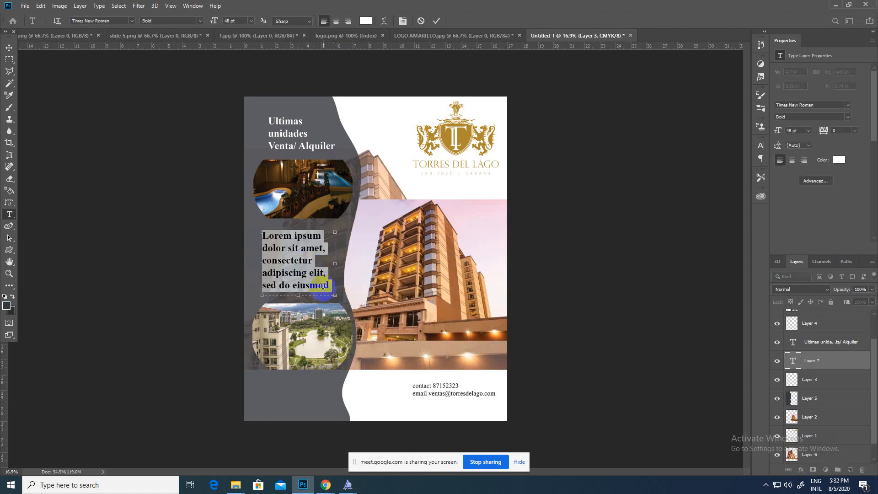
{"action": "key", "text": "BackSpace"}
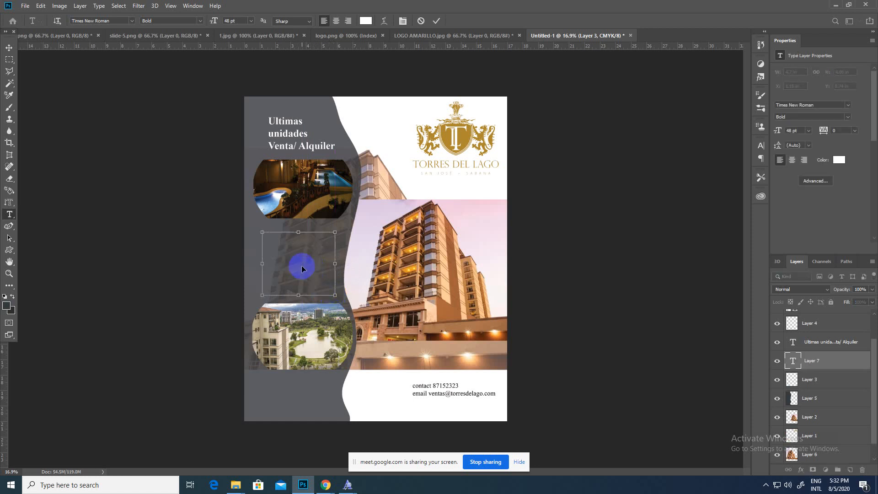
{"action": "type", "text": "just in front of the biggest park of the city"}
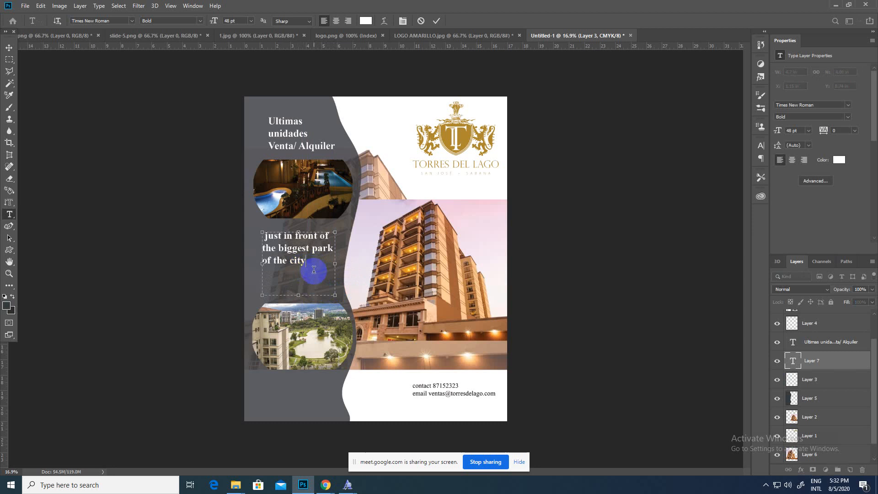
{"action": "key", "text": "ctrl+a"}
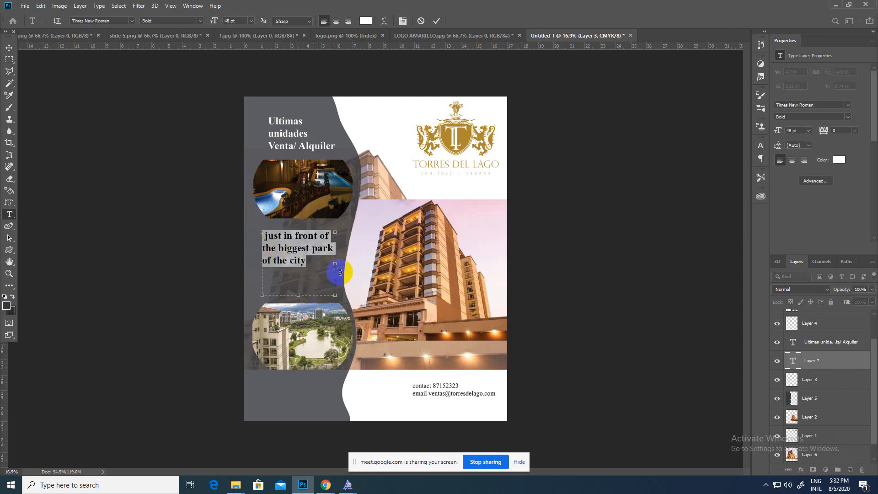
{"action": "left_click", "coordinate": [251, 22]}
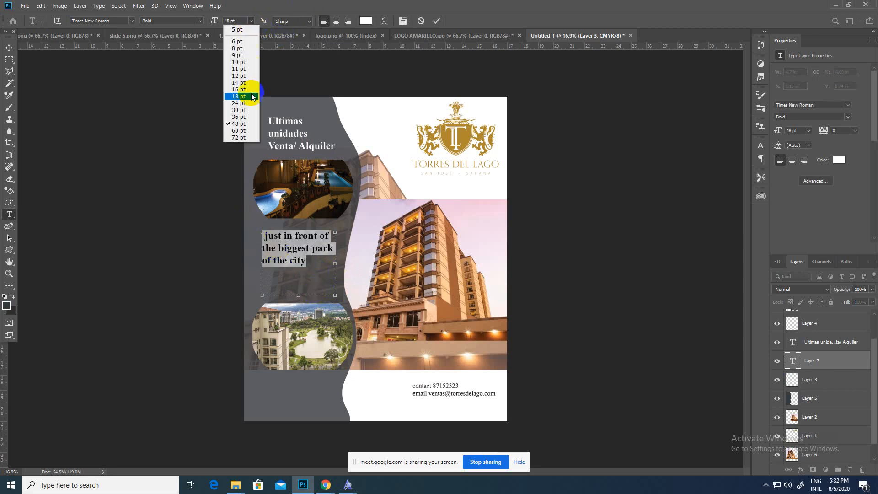
{"action": "left_click", "coordinate": [239, 131]}
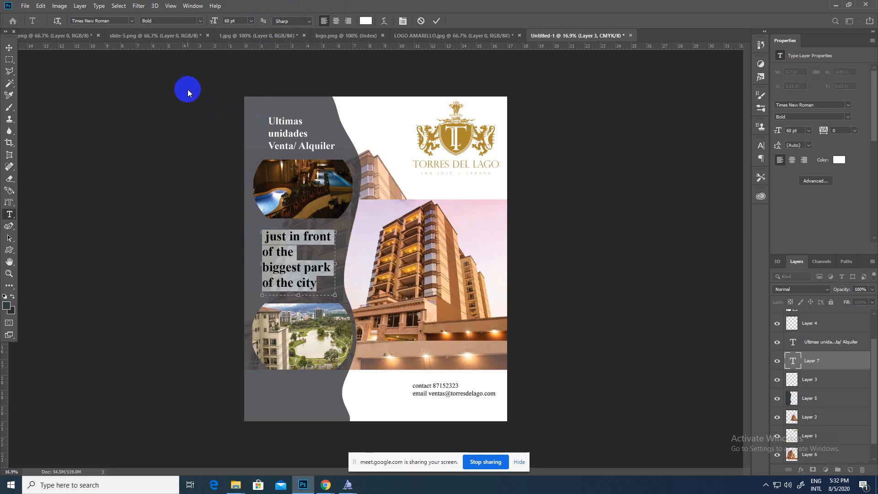
- Set the new park text to the Italic style and shift it about 0.3 in to the right
{"action": "left_click", "coordinate": [201, 22]}
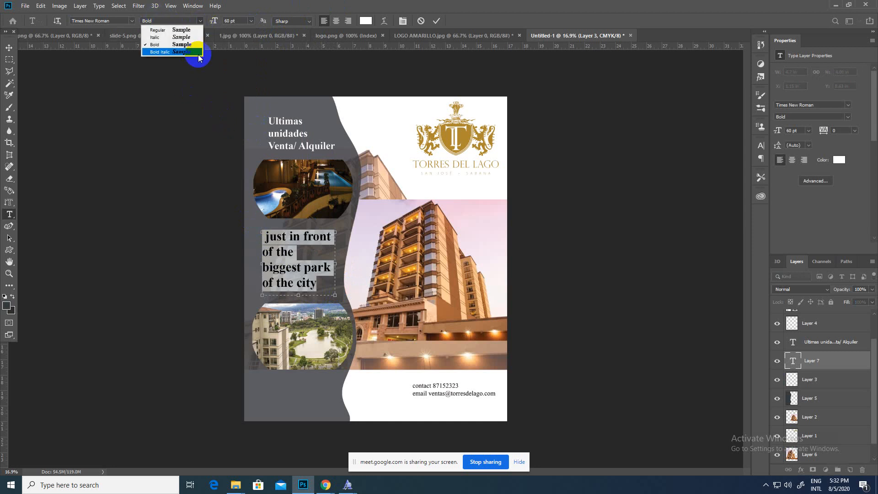
{"action": "left_click", "coordinate": [193, 31]}
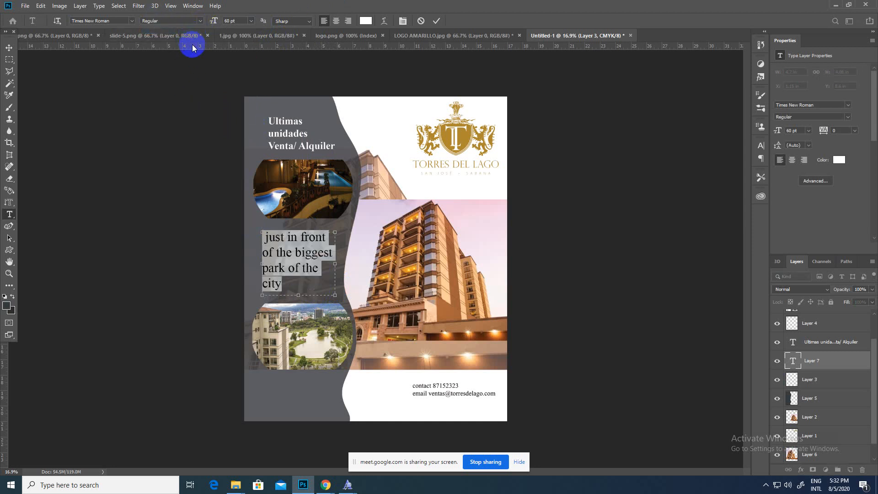
{"action": "left_click", "coordinate": [200, 21]}
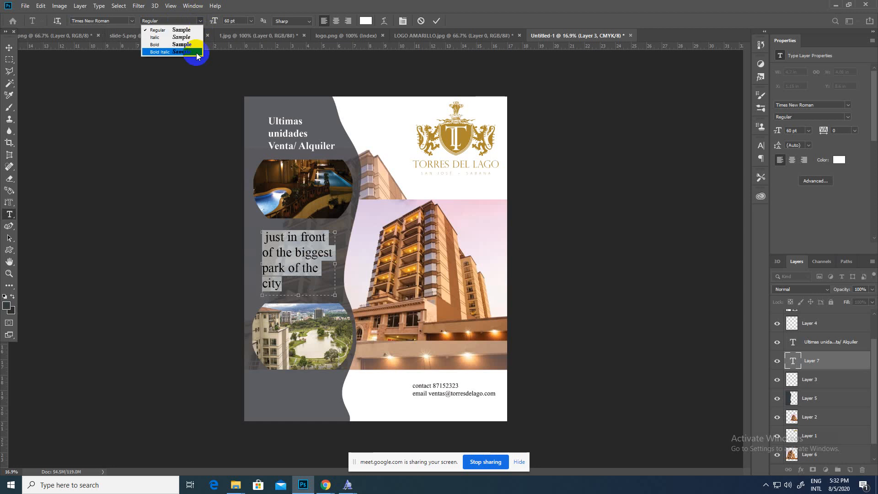
{"action": "left_click", "coordinate": [197, 53]}
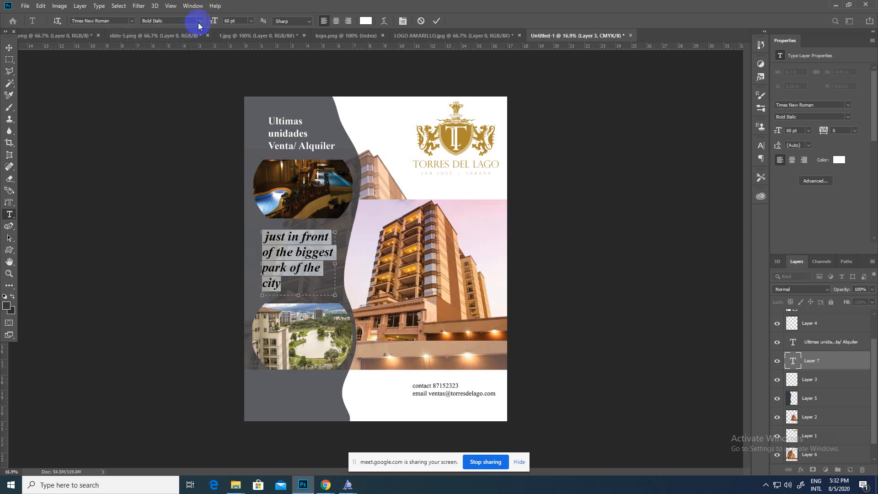
{"action": "left_click", "coordinate": [198, 23]}
{"action": "left_click", "coordinate": [195, 36]}
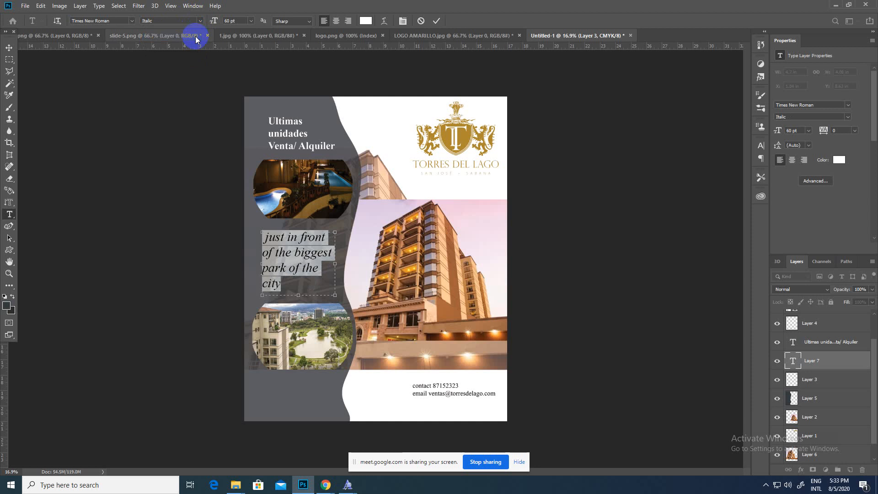
{"action": "left_click", "coordinate": [7, 50]}
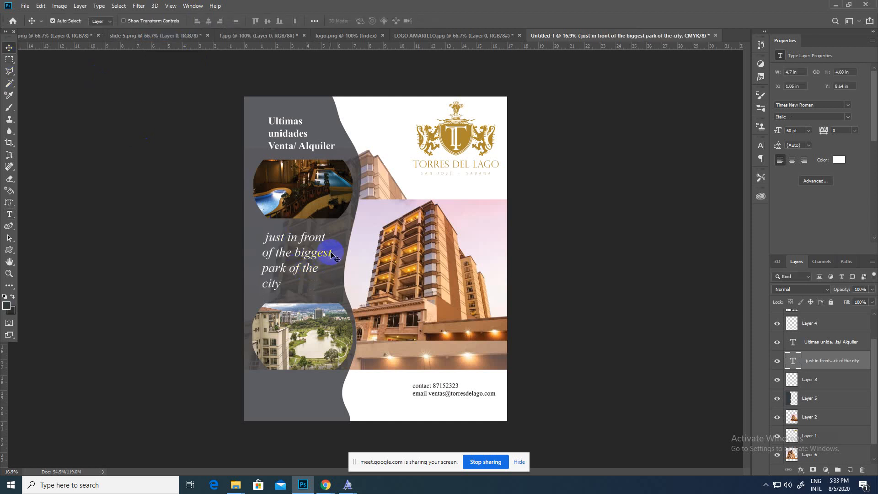
{"action": "left_click_drag", "start_coordinate": [334, 256], "coordinate": [336, 255]}
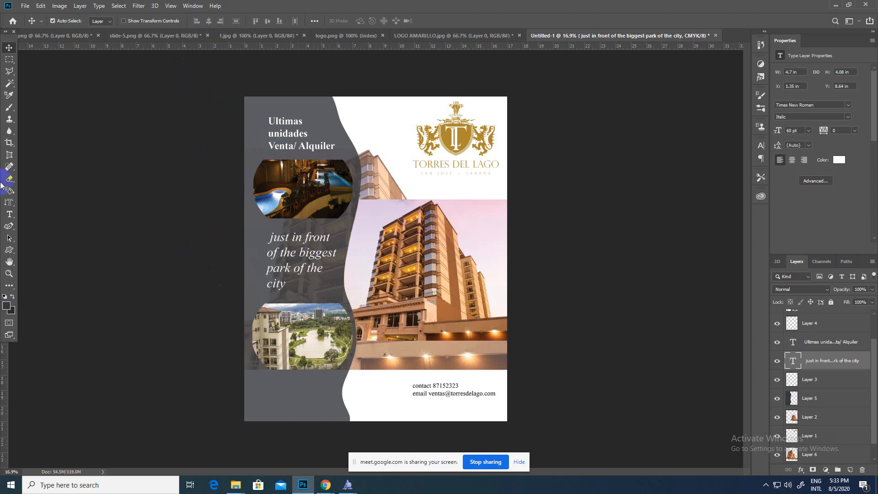
- Try the Regular style on the park text, and return it to Italic
{"action": "left_click", "coordinate": [9, 211]}
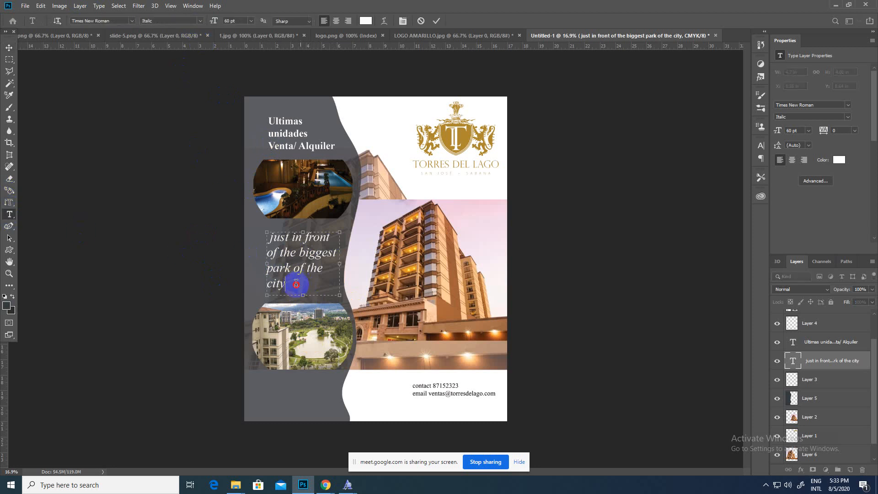
{"action": "left_click_drag", "start_coordinate": [298, 284], "coordinate": [254, 200]}
{"action": "left_click", "coordinate": [198, 25]}
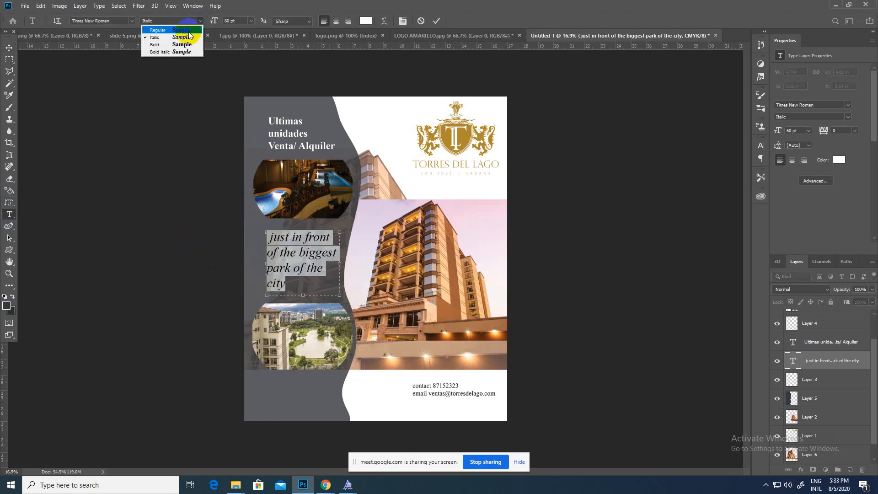
{"action": "left_click", "coordinate": [155, 29]}
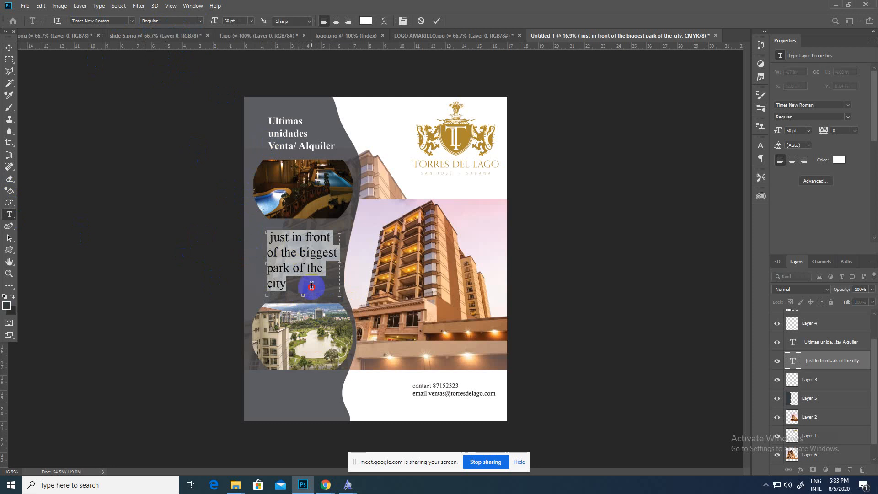
{"action": "left_click", "coordinate": [201, 21]}
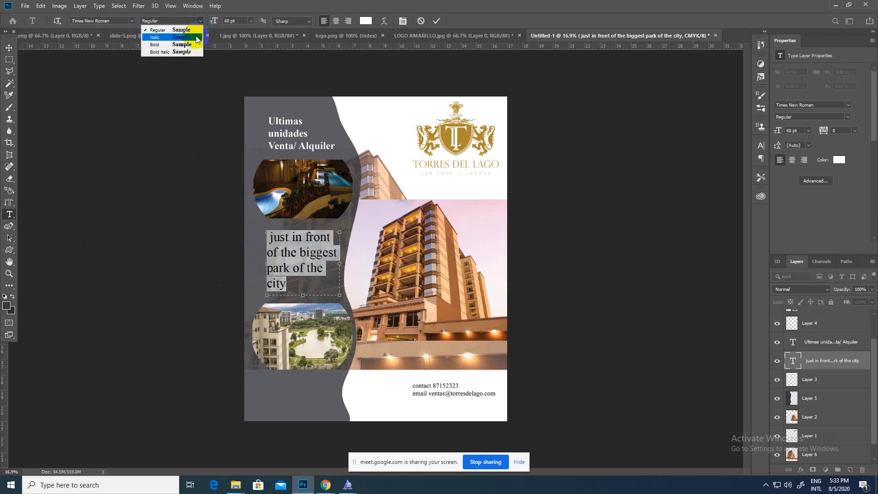
{"action": "left_click", "coordinate": [198, 38]}
{"action": "left_click", "coordinate": [9, 48]}
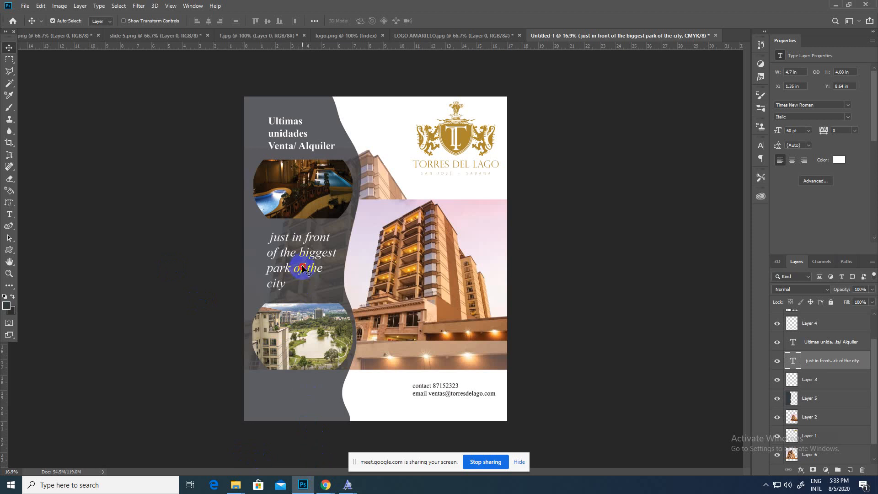
- Nudge the italic park text block about 0.04 in to the left
{"action": "left_click_drag", "start_coordinate": [303, 269], "coordinate": [311, 288]}
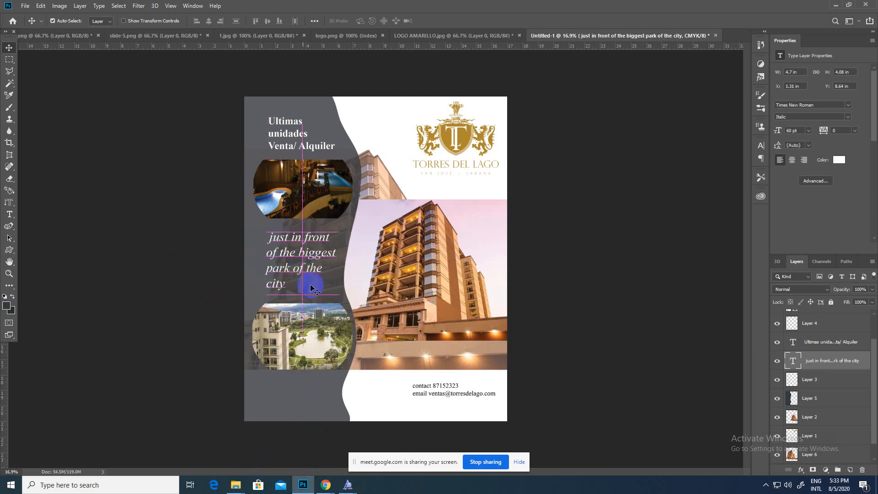
- Switch to Chrome to check the contest brief and the meeting chat, and return to Photoshop
{"action": "mouse_move", "coordinate": [325, 482]}
{"action": "left_click", "coordinate": [300, 457]}
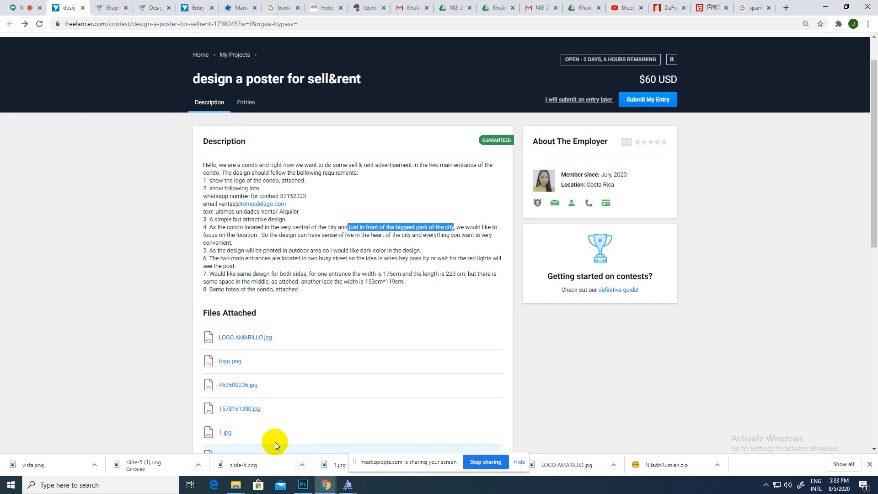
{"action": "left_click", "coordinate": [26, 7]}
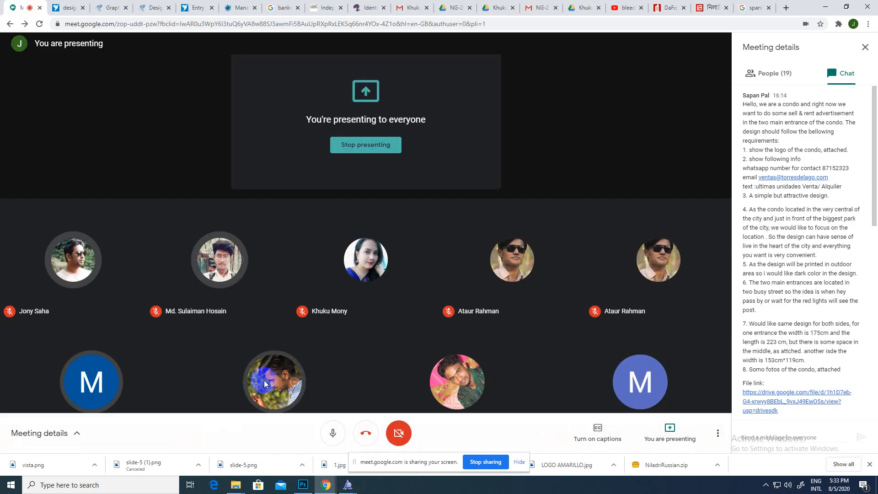
{"action": "left_click", "coordinate": [304, 484]}
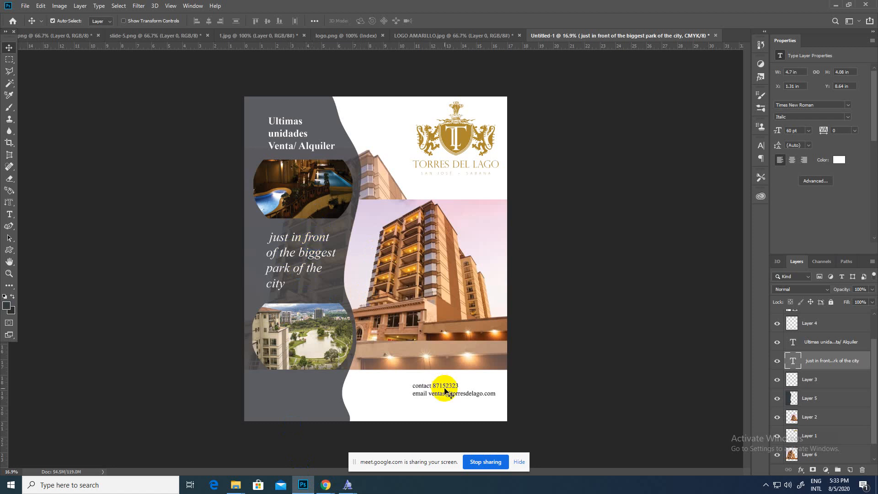
- Shift the contact details slightly down and left, and open the phone image from the DOWNLOADS folder on drive E
{"action": "left_click_drag", "start_coordinate": [450, 396], "coordinate": [446, 402]}
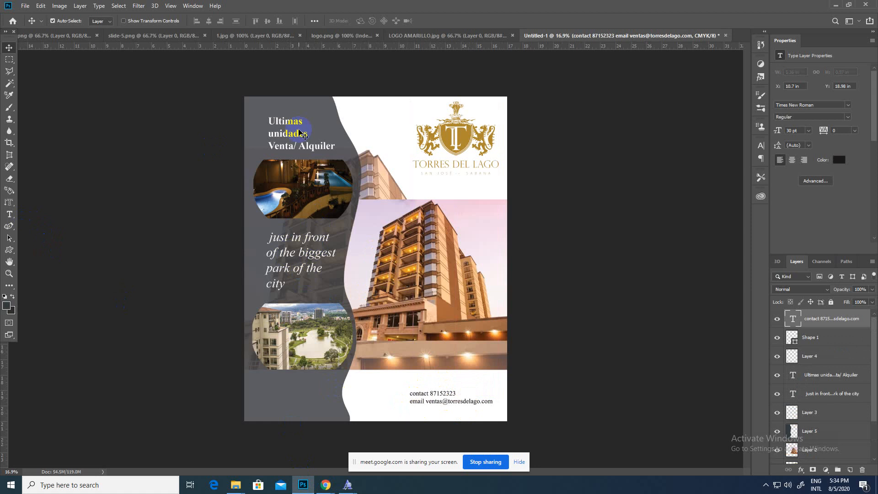
{"action": "key", "text": "ctrl+o"}
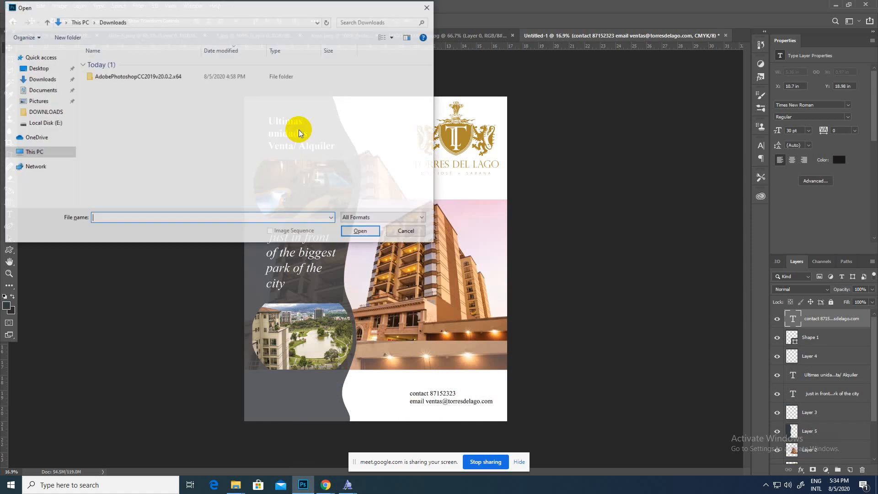
{"action": "left_click", "coordinate": [45, 112]}
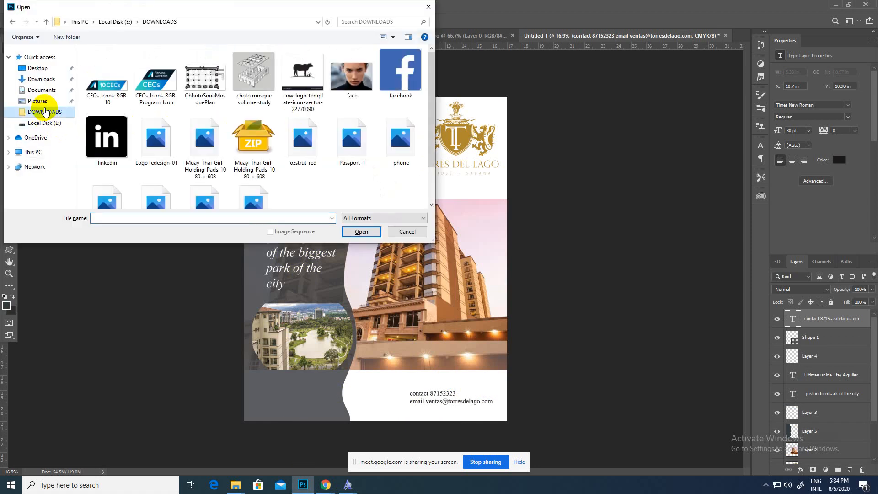
{"action": "scroll", "coordinate": [256, 132], "scroll_direction": "down", "scroll_amount": 1}
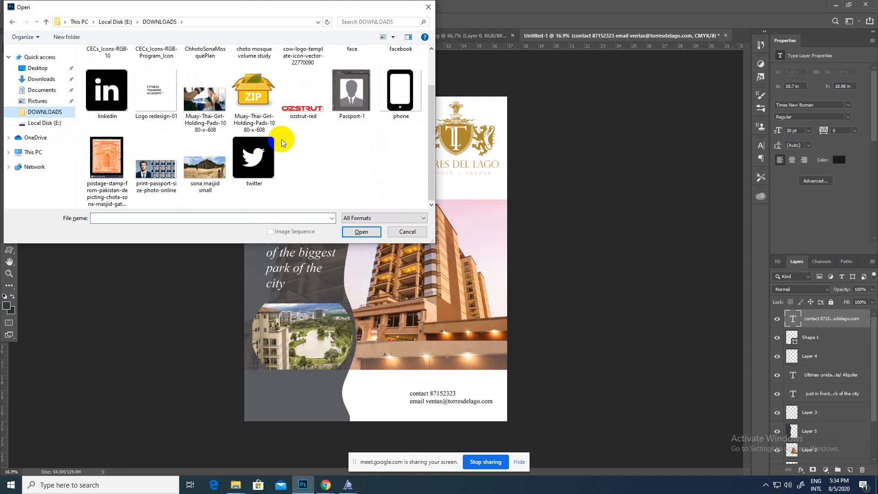
{"action": "left_click", "coordinate": [391, 93]}
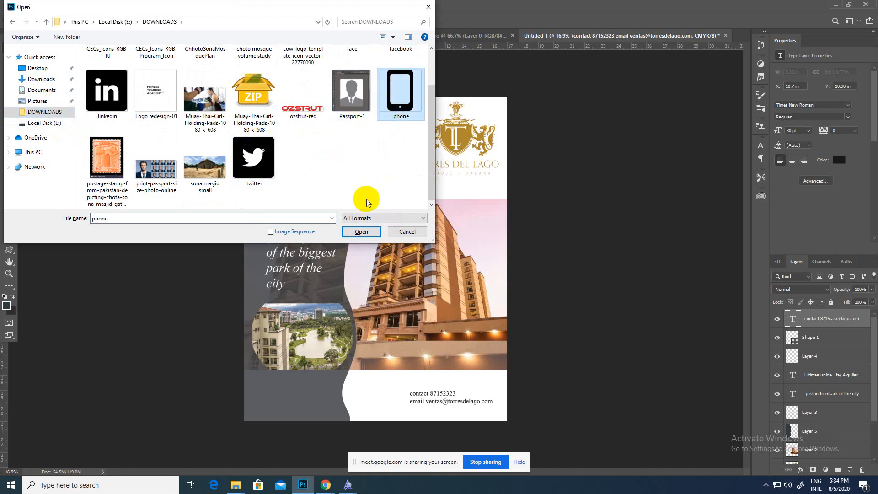
{"action": "left_click", "coordinate": [371, 231]}
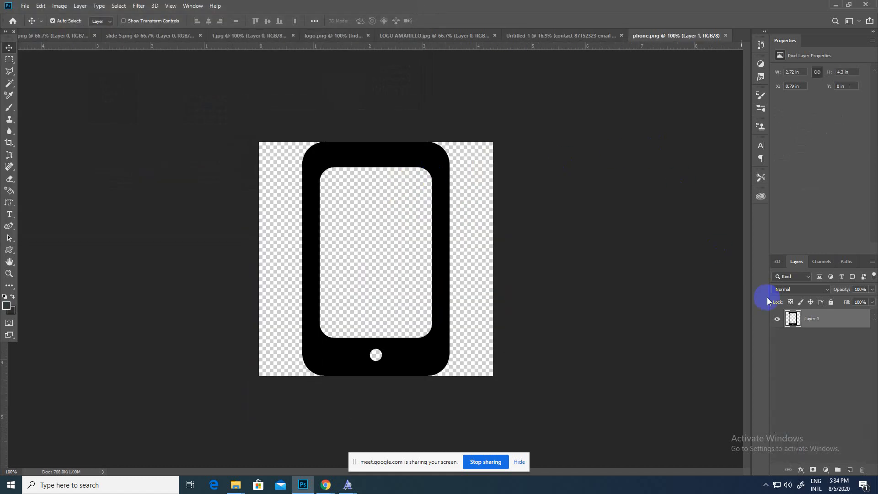
- Bring the phone icon into the poster, scale it to 40.32%, and place it just left of the contact details
{"action": "left_click_drag", "start_coordinate": [425, 154], "coordinate": [396, 389]}
{"action": "key", "text": "ctrl+t"}
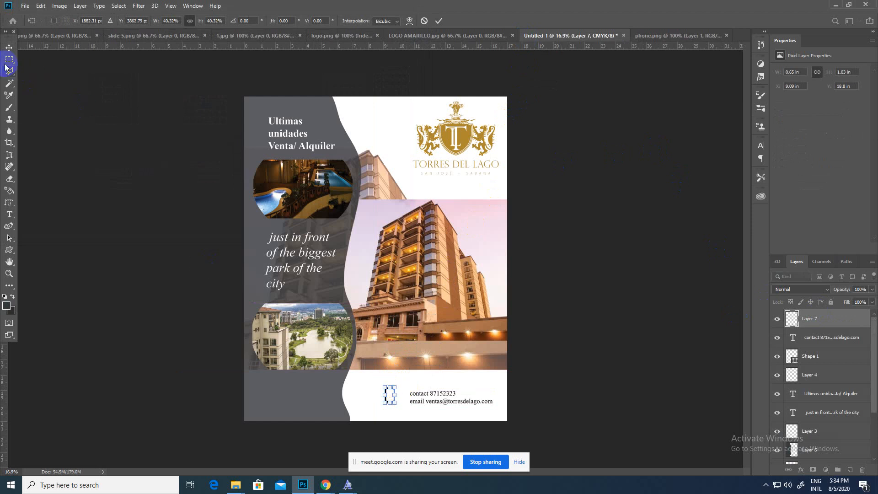
{"action": "left_click", "coordinate": [9, 48]}
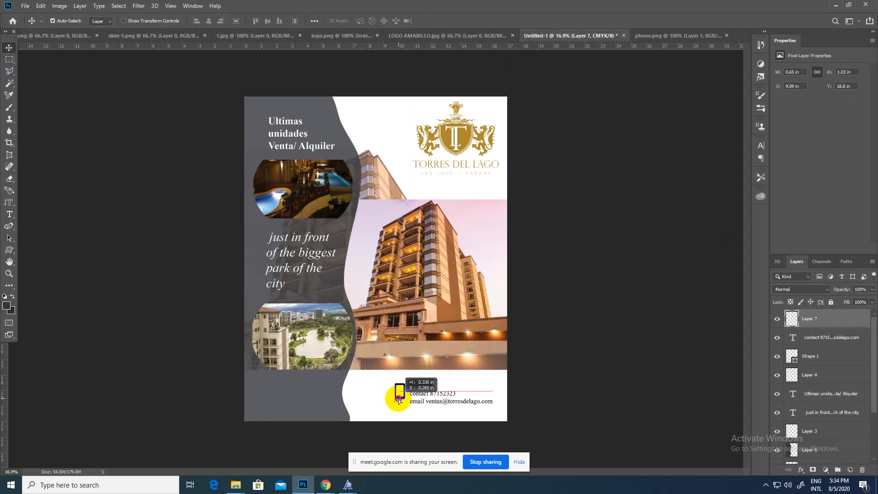
{"action": "left_click_drag", "start_coordinate": [400, 398], "coordinate": [401, 396]}
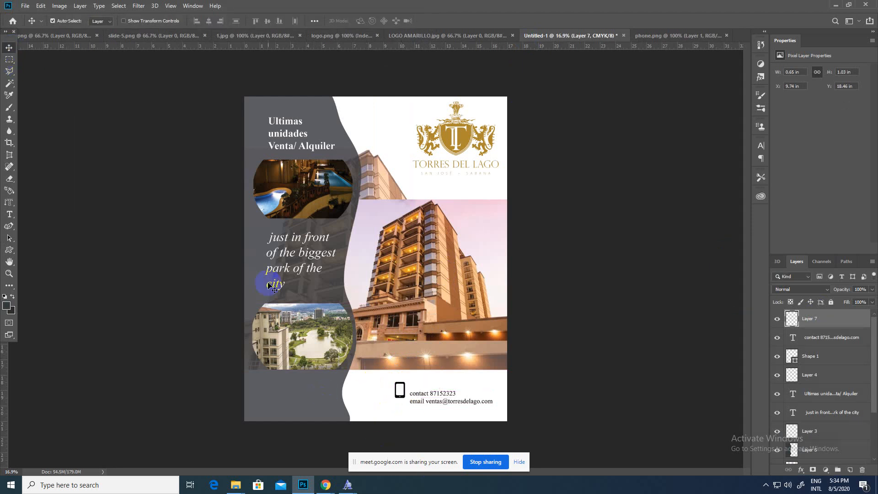
- Look through the DOWNLOADS, Downloads and Local Disk (E:) folders for another icon image to open
{"action": "key", "text": "ctrl+o"}
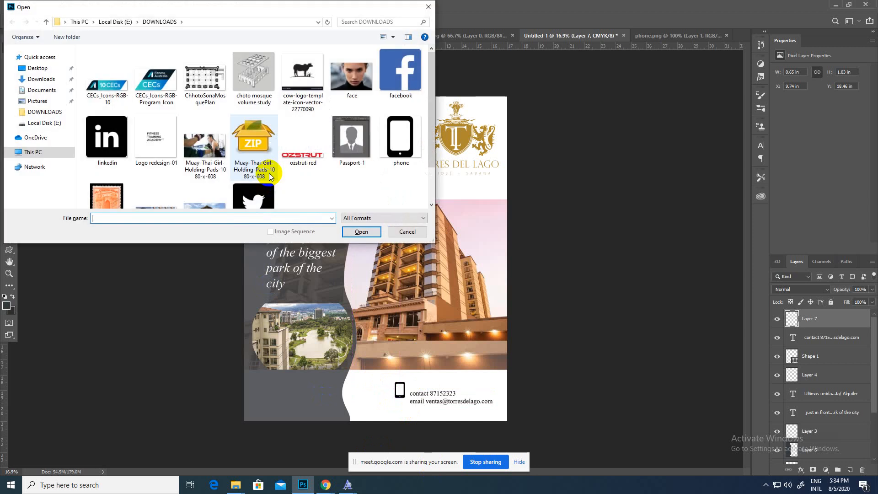
{"action": "scroll", "coordinate": [245, 132], "scroll_direction": "down", "scroll_amount": 1}
{"action": "scroll", "coordinate": [245, 132], "scroll_direction": "up", "scroll_amount": 1}
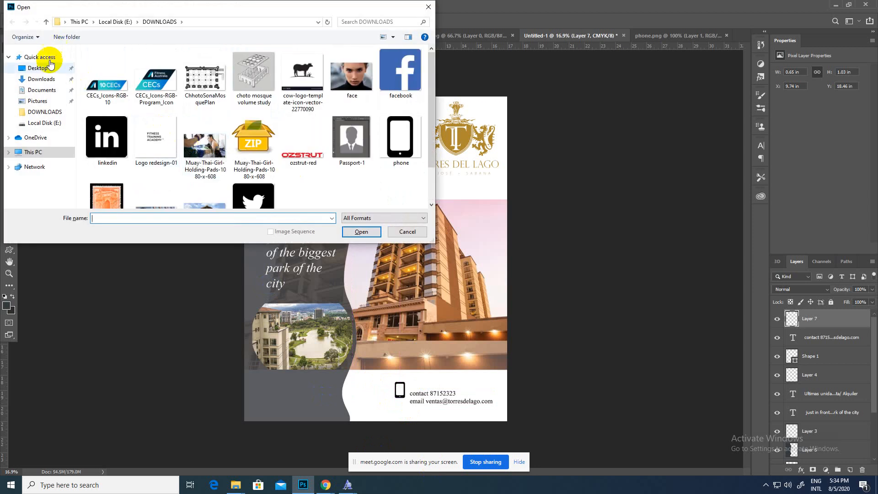
{"action": "left_click", "coordinate": [40, 80]}
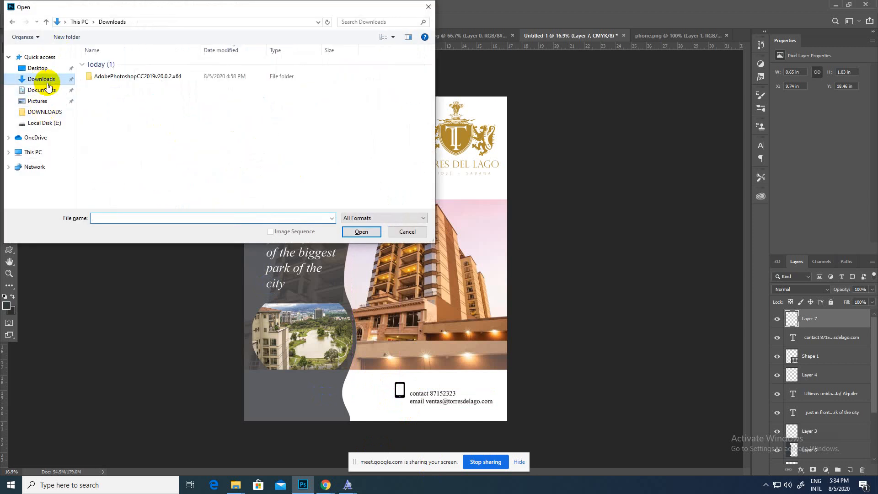
{"action": "left_click", "coordinate": [37, 122]}
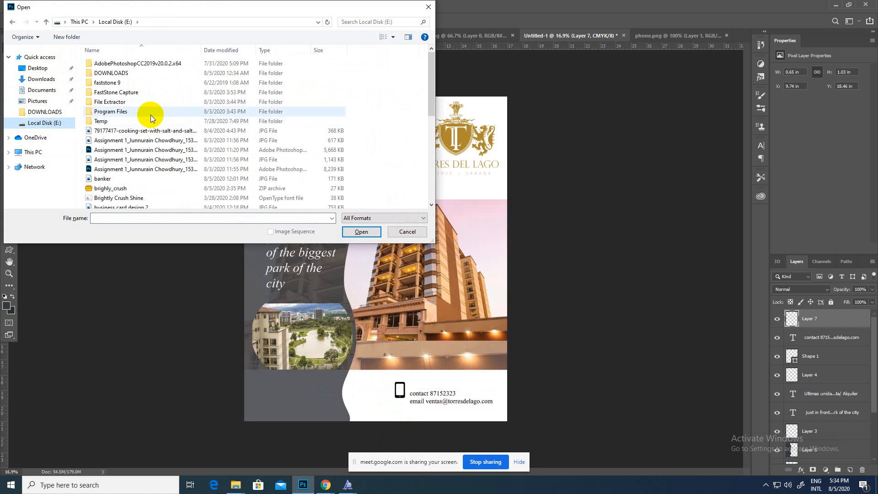
{"action": "scroll", "coordinate": [151, 127], "scroll_direction": "down", "scroll_amount": 5}
{"action": "scroll", "coordinate": [152, 128], "scroll_direction": "down", "scroll_amount": 2}
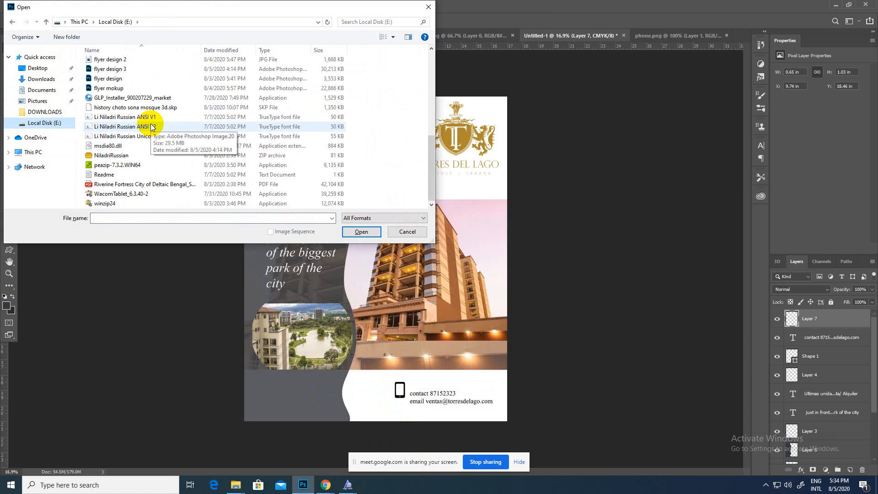
{"action": "scroll", "coordinate": [144, 173], "scroll_direction": "up", "scroll_amount": 3}
{"action": "scroll", "coordinate": [143, 173], "scroll_direction": "up", "scroll_amount": 3}
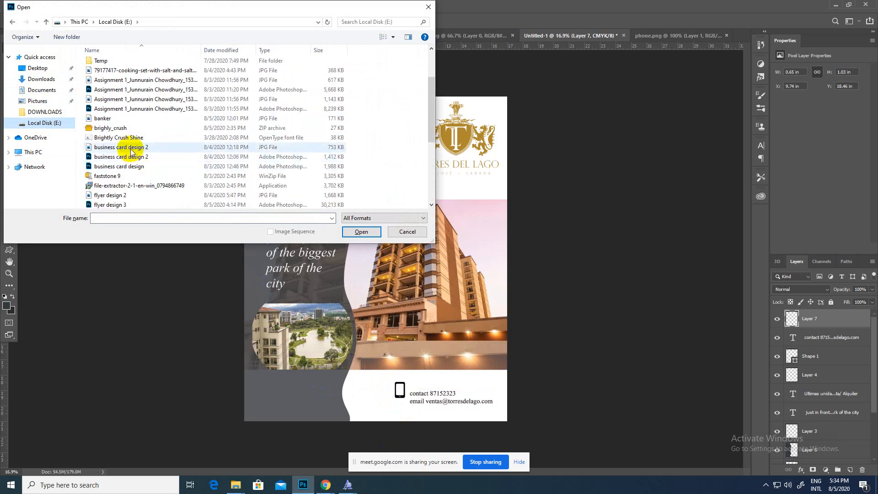
{"action": "scroll", "coordinate": [132, 156], "scroll_direction": "down", "scroll_amount": 7}
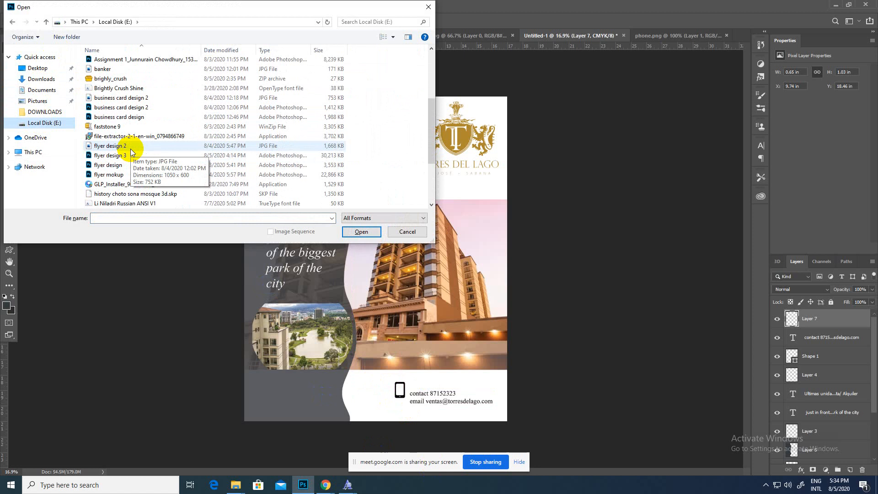
- Try the file names "MA" and "LETT" on Local Disk (E:), and look through its DOWNLOADS folder again
{"action": "left_click", "coordinate": [158, 218]}
{"action": "type", "text": "A"}
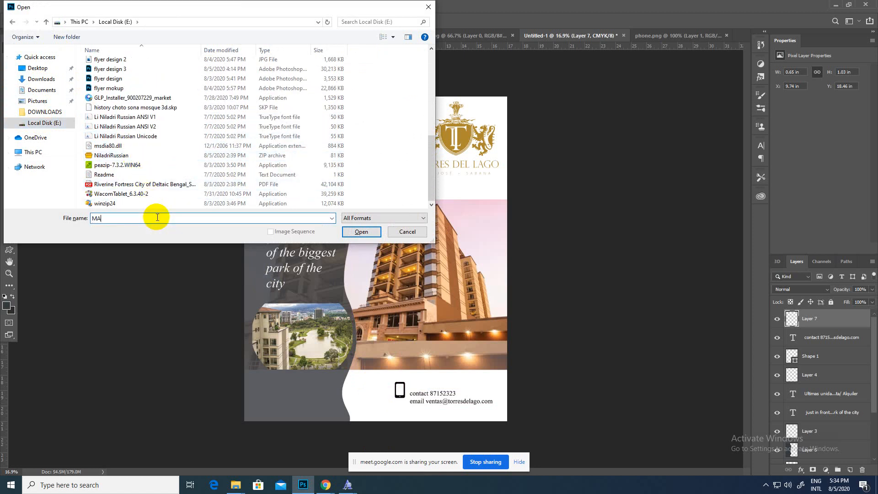
{"action": "key", "text": "BackSpace"}
{"action": "type", "text": "LETT"}
{"action": "scroll", "coordinate": [163, 161], "scroll_direction": "up", "scroll_amount": 4}
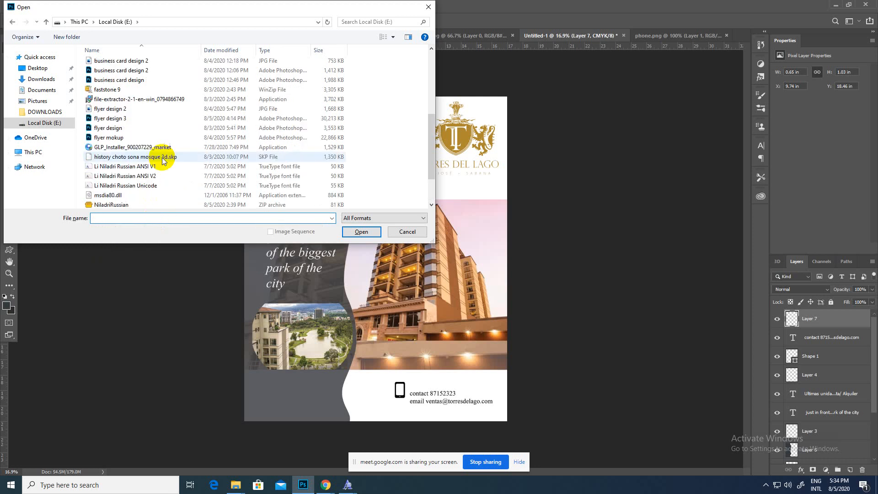
{"action": "scroll", "coordinate": [142, 149], "scroll_direction": "up", "scroll_amount": 2}
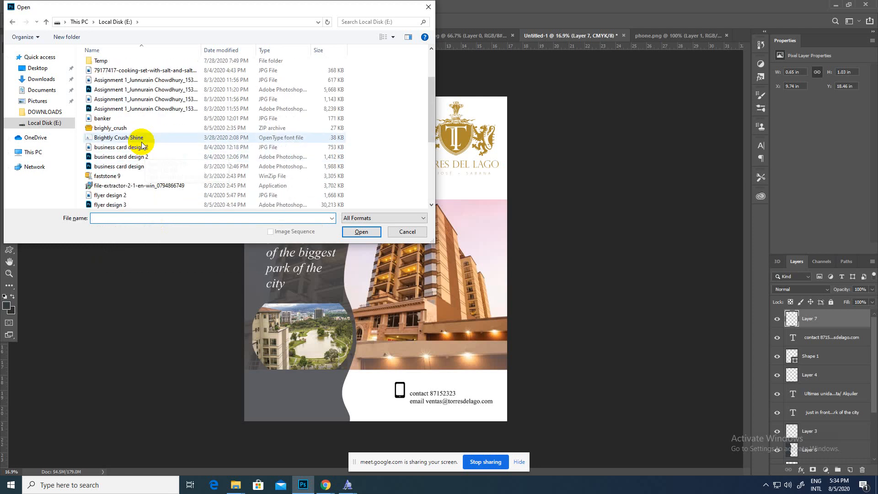
{"action": "scroll", "coordinate": [142, 143], "scroll_direction": "up", "scroll_amount": 2}
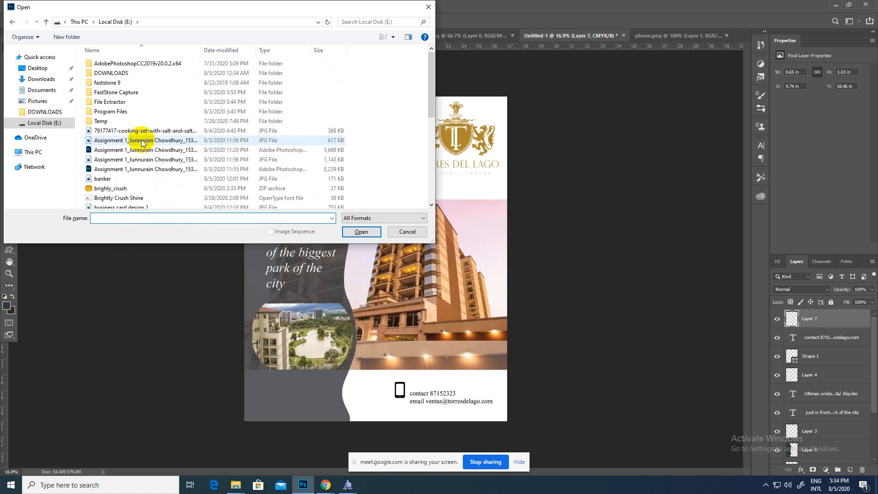
{"action": "double_click", "coordinate": [153, 60]}
{"action": "scroll", "coordinate": [149, 111], "scroll_direction": "down", "scroll_amount": 1}
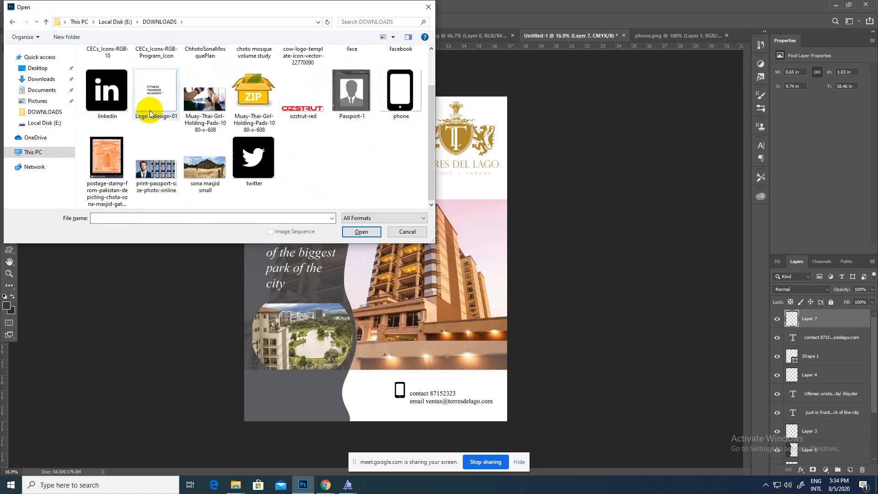
{"action": "scroll", "coordinate": [149, 111], "scroll_direction": "up", "scroll_amount": 1}
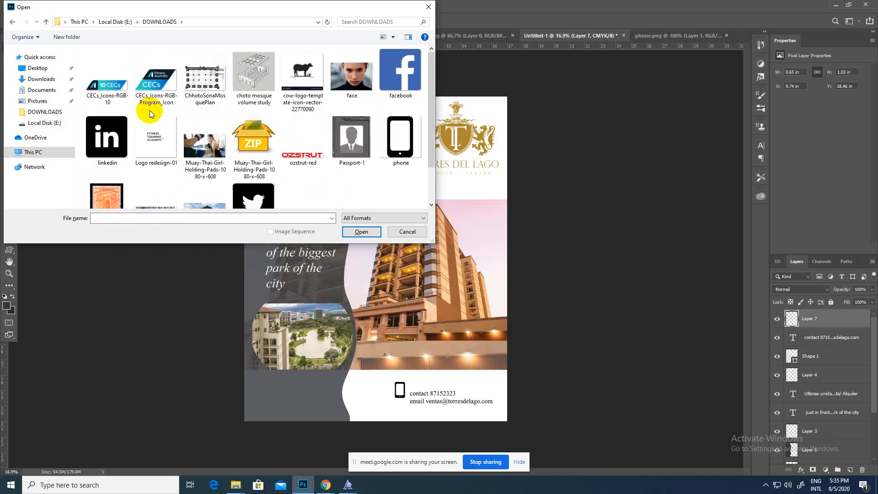
{"action": "scroll", "coordinate": [150, 111], "scroll_direction": "down", "scroll_amount": 1}
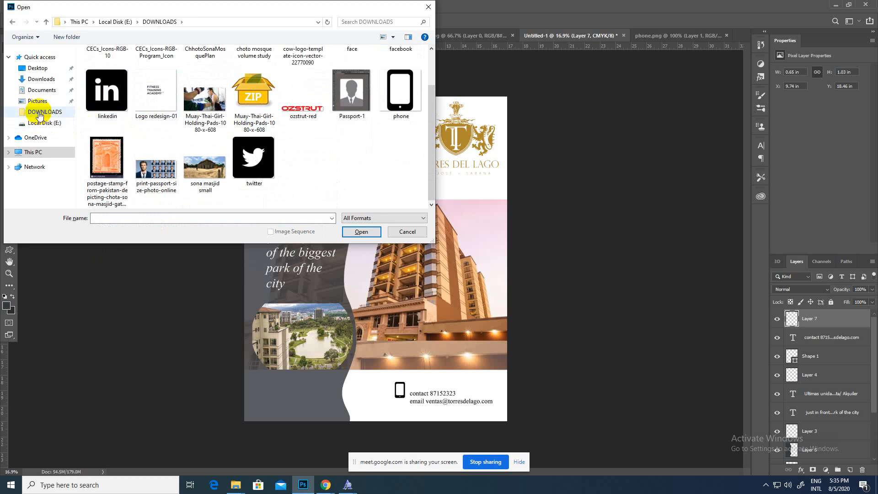
- Delete the Class 13, Class 14 and Video_2020-08-05_005216 video files from the Documents folder
{"action": "left_click", "coordinate": [44, 90]}
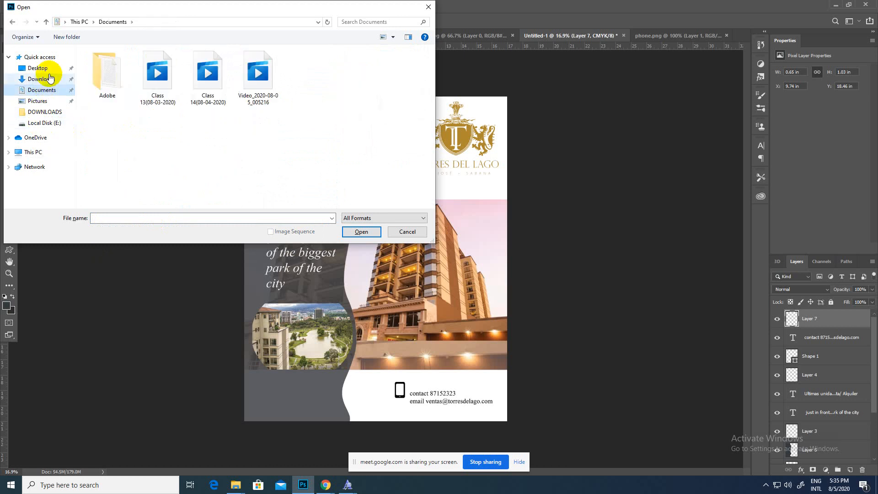
{"action": "left_click", "coordinate": [165, 71]}
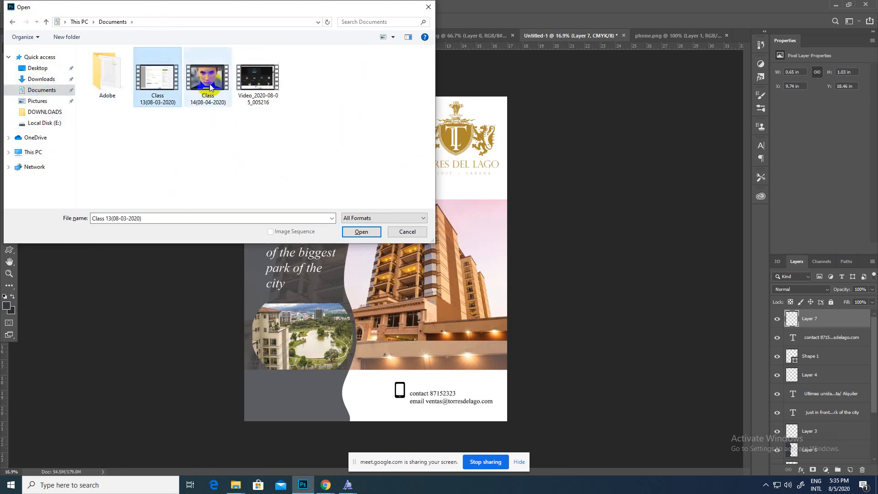
{"action": "left_click", "coordinate": [266, 90], "text": "shift"}
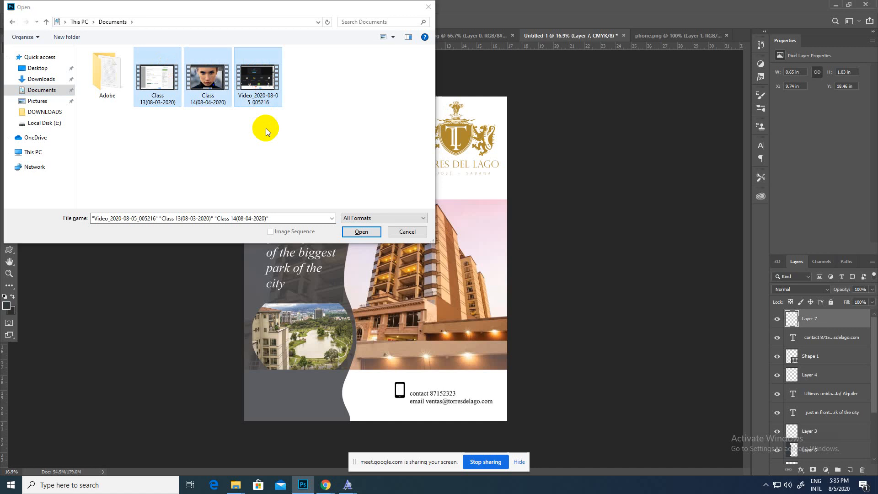
{"action": "key", "text": "Delete"}
- Look through the Downloads, Desktop, Pictures and Saved Pictures folders for a mail icon image, and leave without opening a file
{"action": "left_click", "coordinate": [54, 79]}
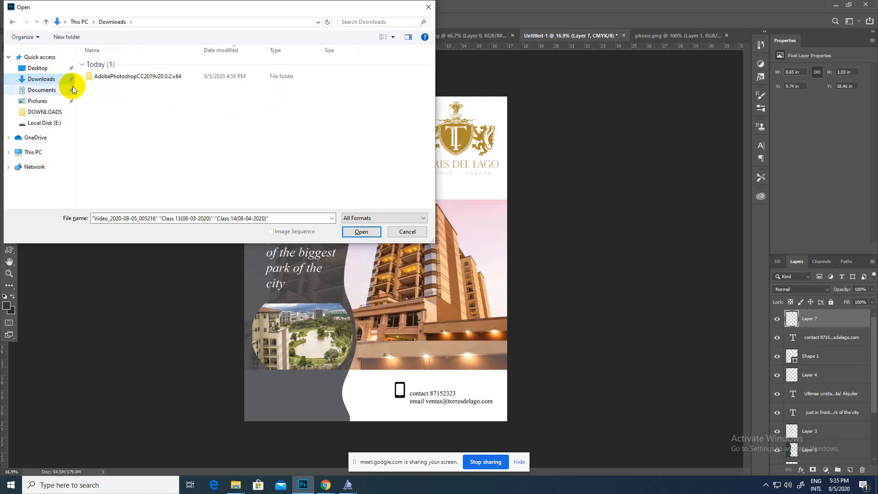
{"action": "left_click", "coordinate": [40, 68]}
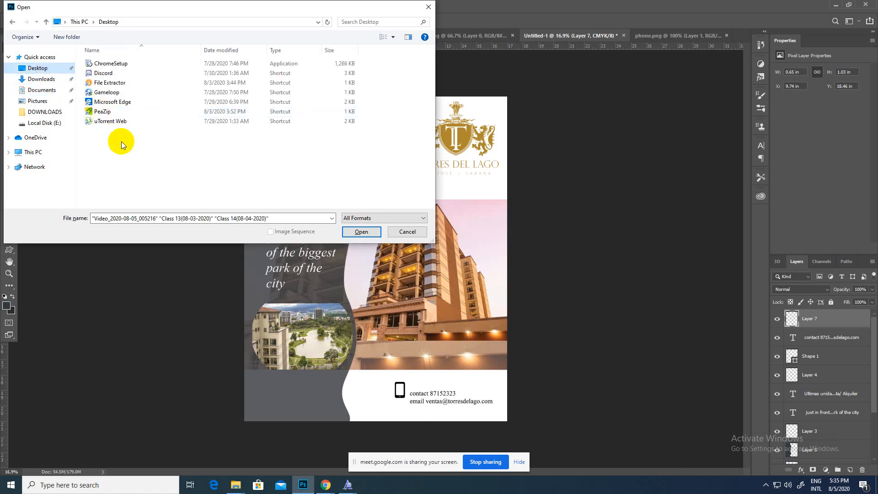
{"action": "left_click", "coordinate": [49, 105]}
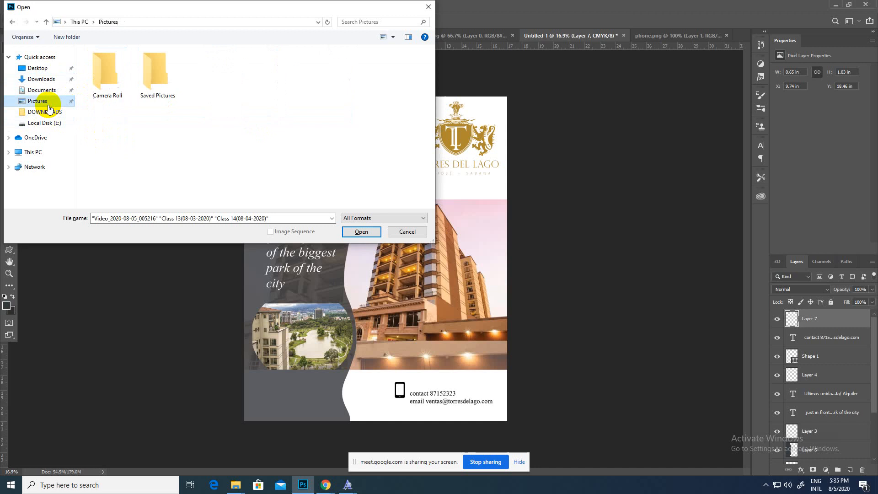
{"action": "double_click", "coordinate": [148, 85]}
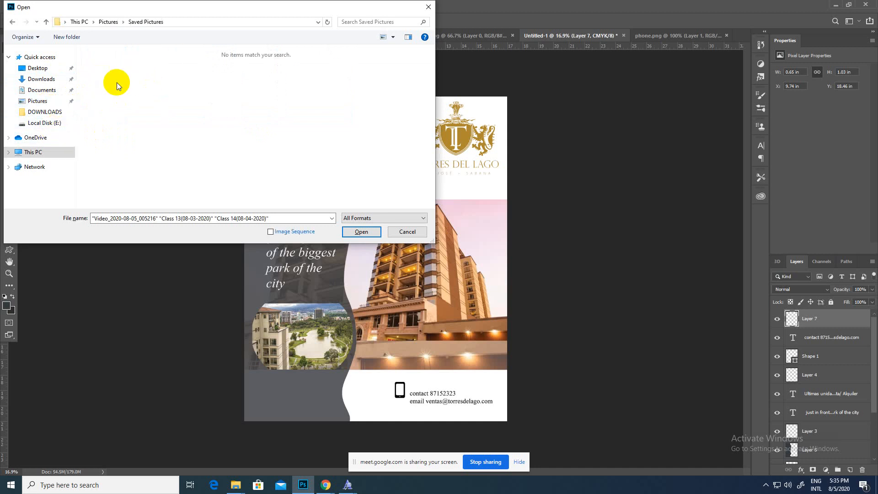
{"action": "left_click", "coordinate": [13, 21]}
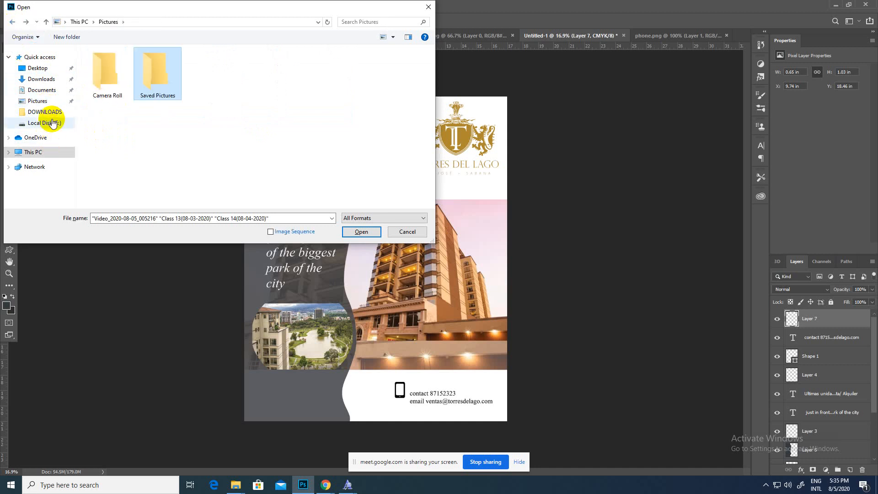
{"action": "left_click", "coordinate": [428, 7]}
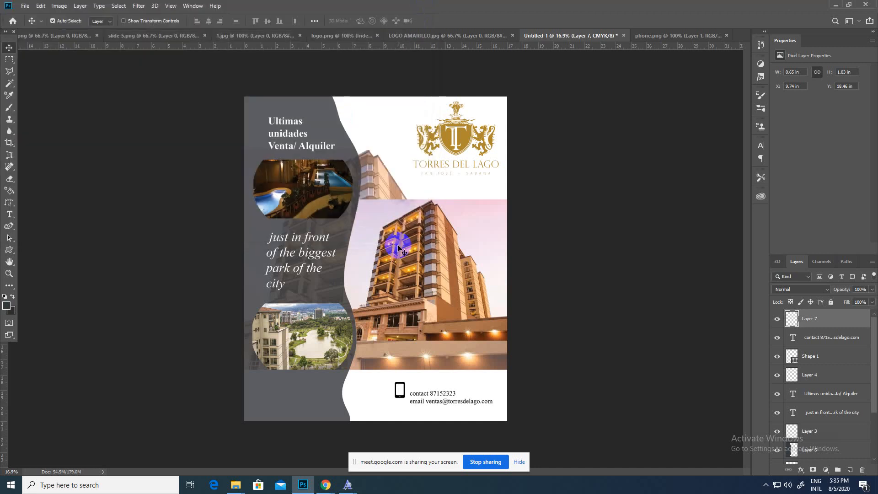
- Switch to Chrome, search Google for "flaticon" in a new tab, and open the Flaticon website
{"action": "mouse_move", "coordinate": [326, 484]}
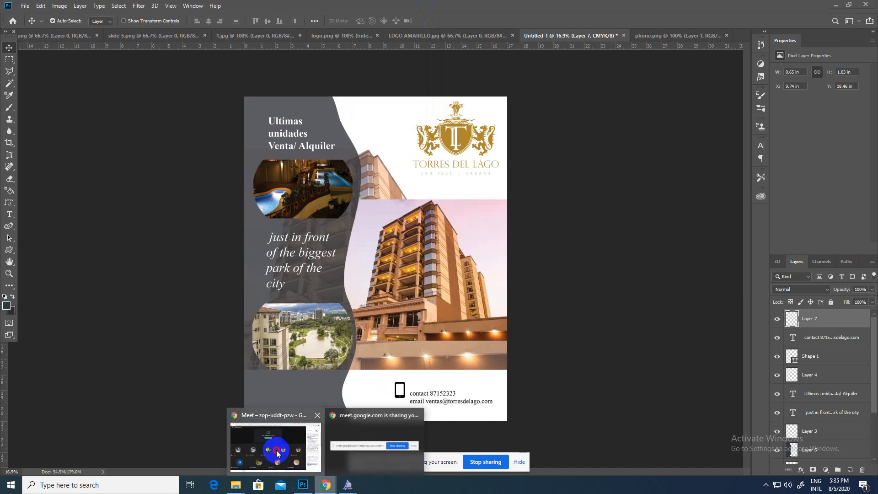
{"action": "left_click", "coordinate": [277, 453]}
{"action": "left_click", "coordinate": [786, 10]}
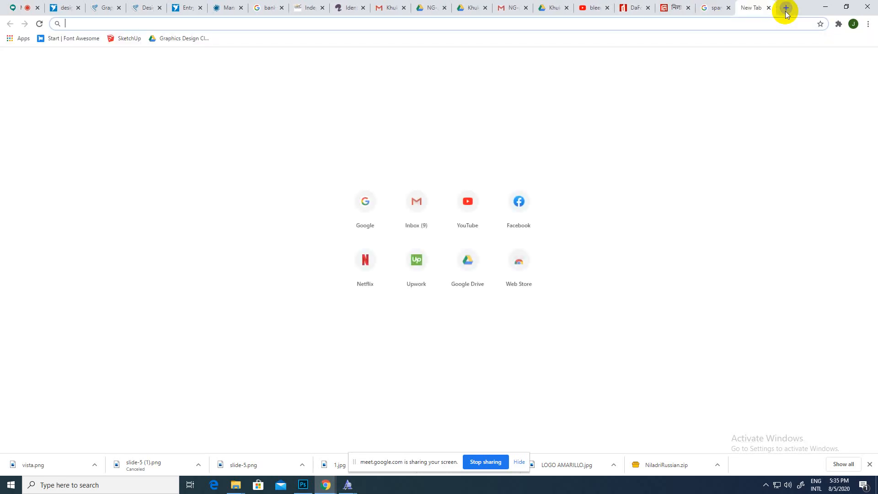
{"action": "type", "text": "FL:AT"}
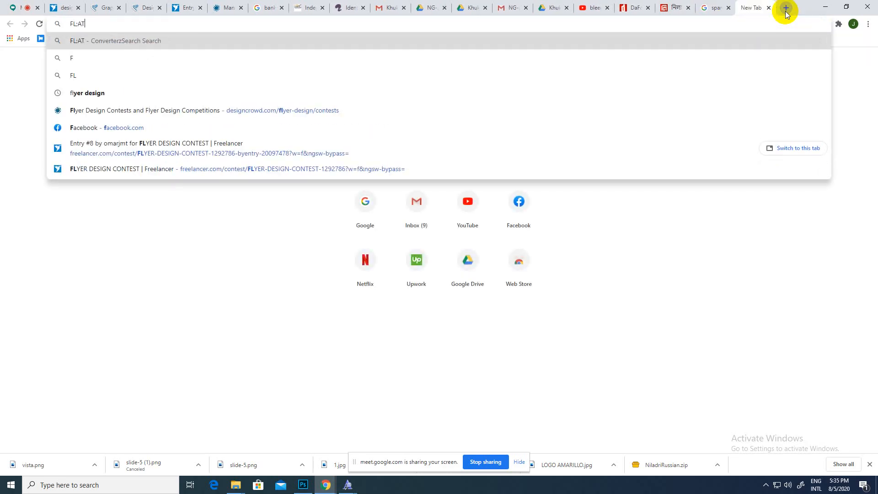
{"action": "key", "text": "BackSpace"}
{"action": "key", "text": "BackSpace"}
{"action": "key", "text": "BackSpace"}
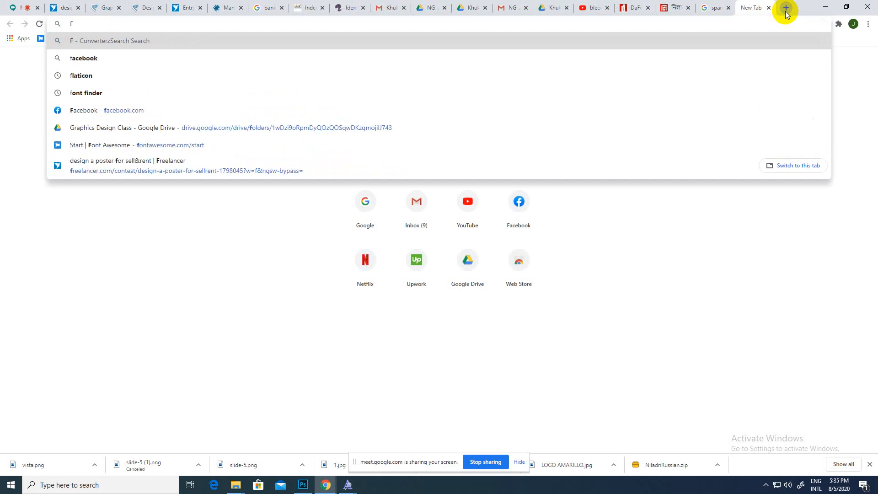
{"action": "left_click", "coordinate": [360, 197]}
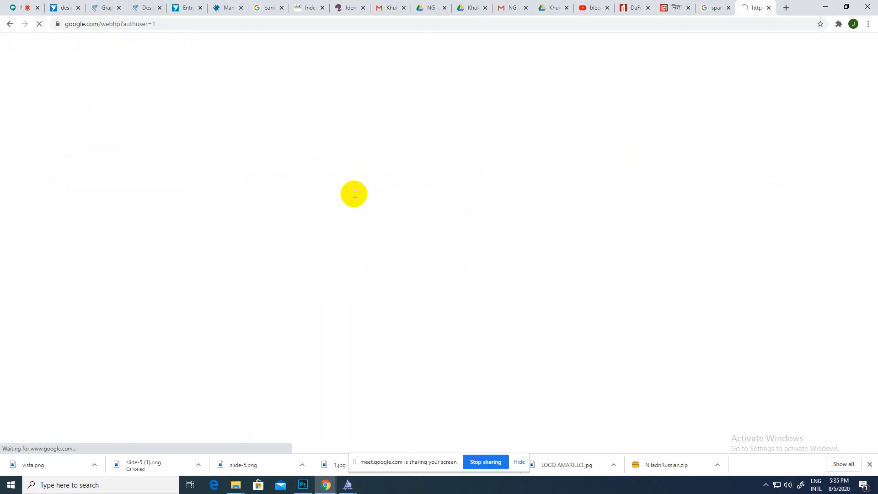
{"action": "type", "text": "FLAT"}
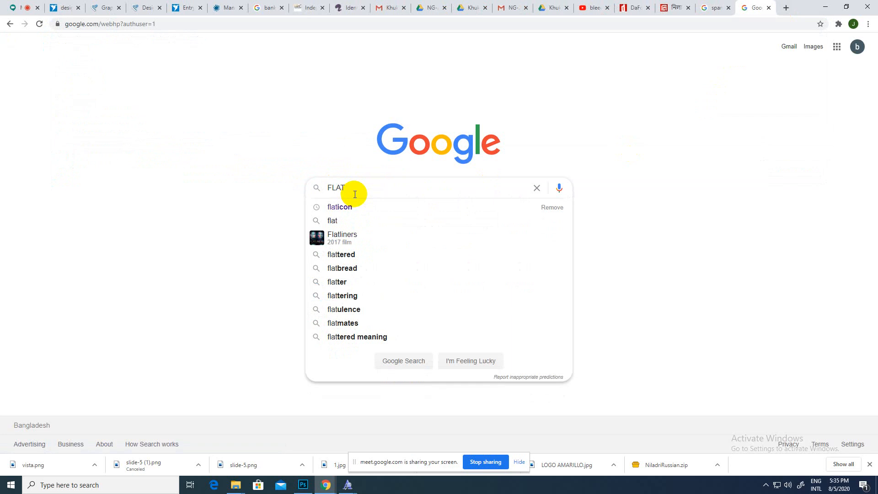
{"action": "key", "text": "Down"}
{"action": "key", "text": "Return"}
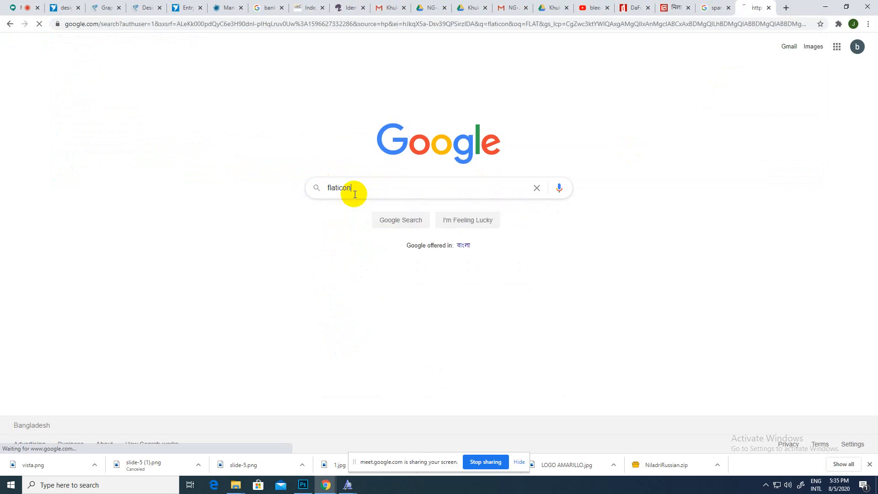
{"action": "left_click", "coordinate": [92, 130]}
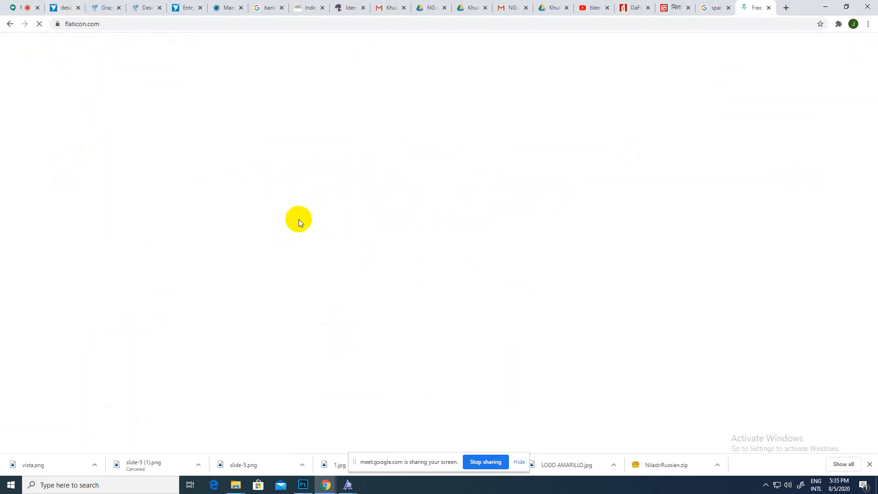
- Search Flaticon for "MAIL" icons
{"action": "scroll", "coordinate": [298, 219], "scroll_direction": "down", "scroll_amount": 3}
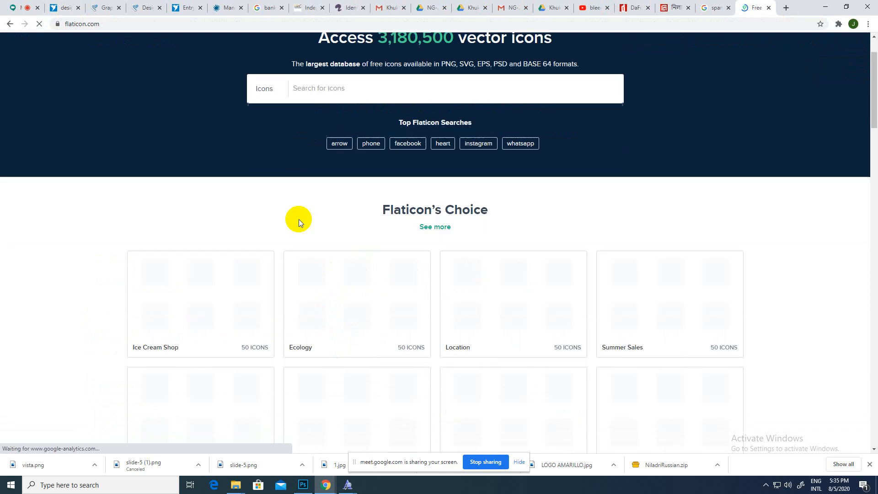
{"action": "scroll", "coordinate": [298, 218], "scroll_direction": "up", "scroll_amount": 3}
{"action": "left_click", "coordinate": [350, 165]}
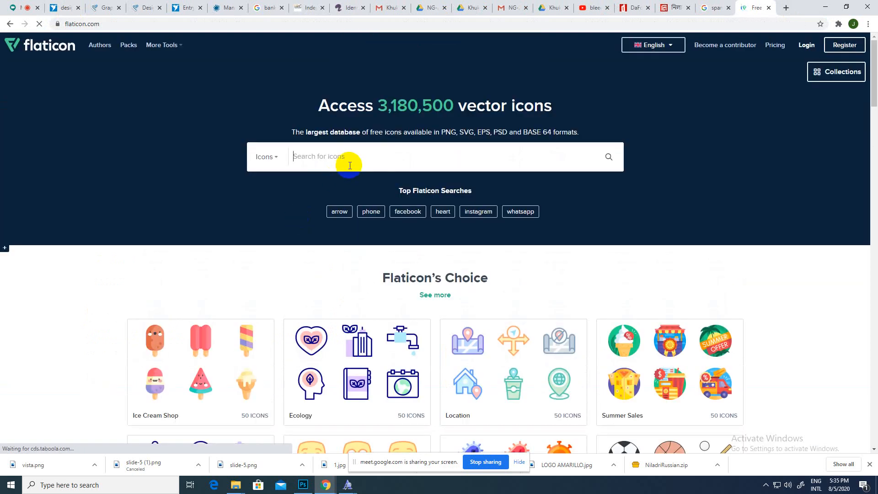
{"action": "key", "text": "Return"}
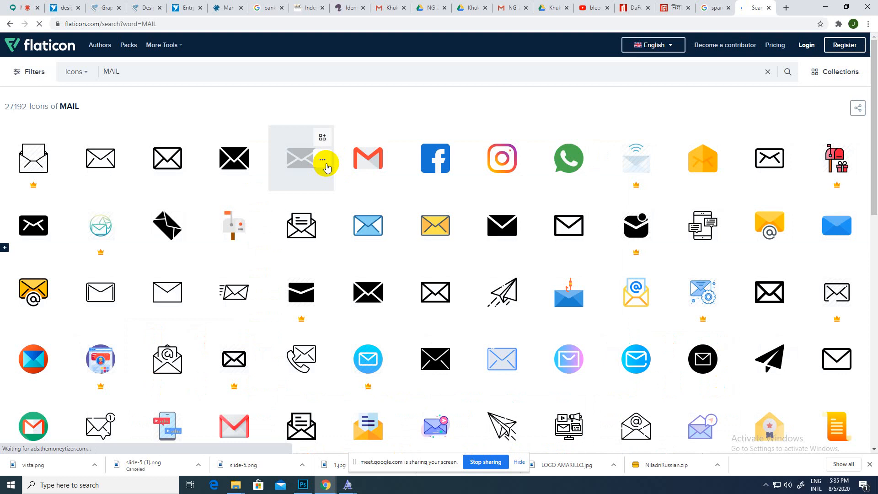
- Download the solid black envelope icon as a PNG and dismiss the attribution notice
{"action": "left_click", "coordinate": [239, 277]}
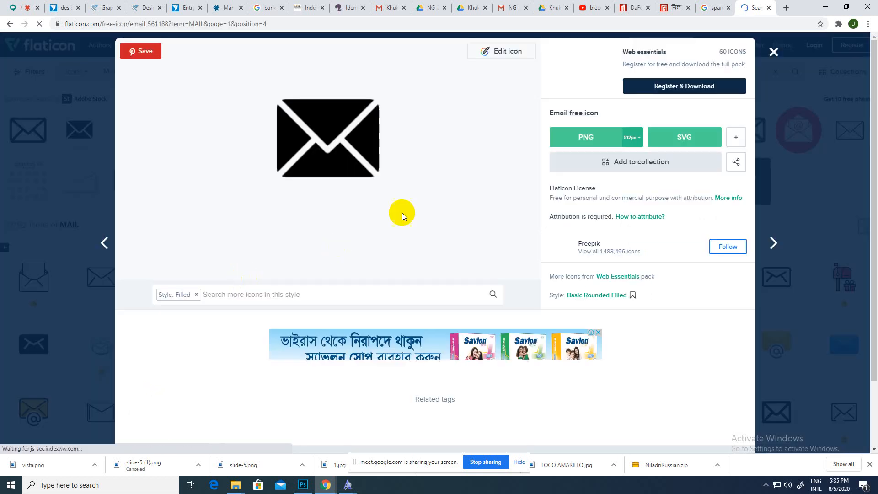
{"action": "left_click", "coordinate": [599, 136]}
{"action": "left_click", "coordinate": [541, 235]}
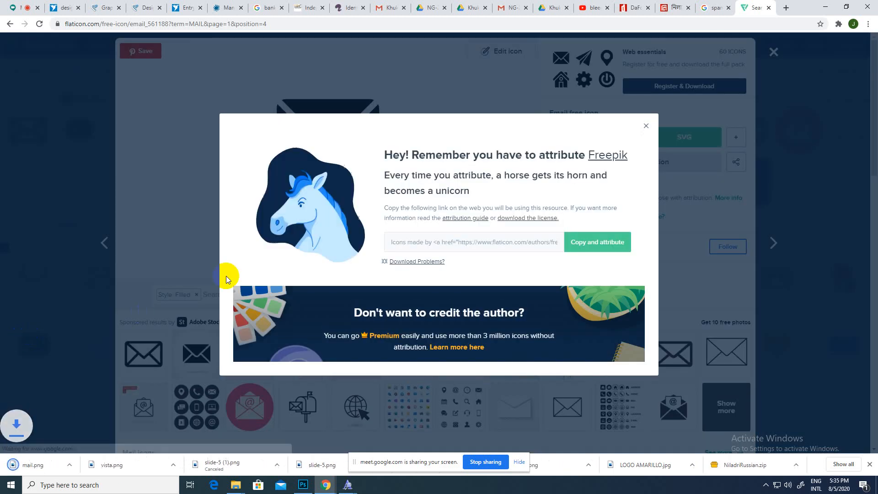
{"action": "left_click", "coordinate": [196, 426]}
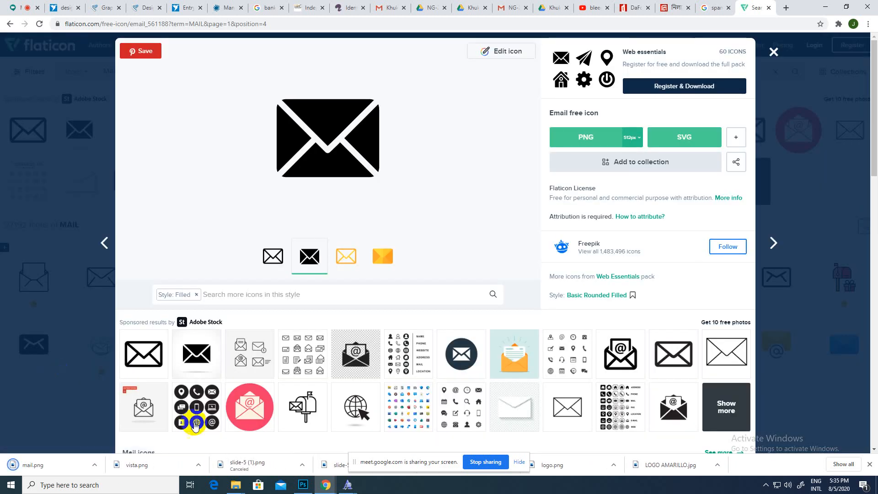
- Switch back to Photoshop and open the mail PNG file from the Downloads folder
{"action": "left_click", "coordinate": [303, 485]}
{"action": "key", "text": "ctrl+o"}
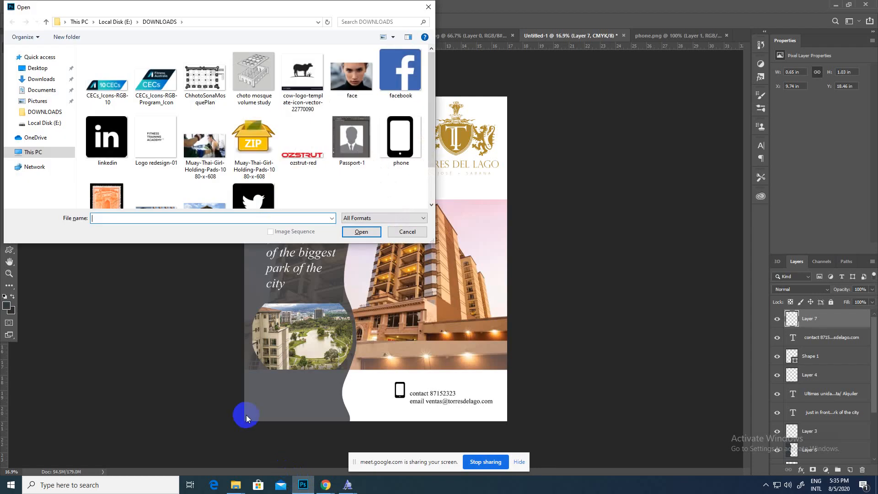
{"action": "left_click", "coordinate": [41, 79]}
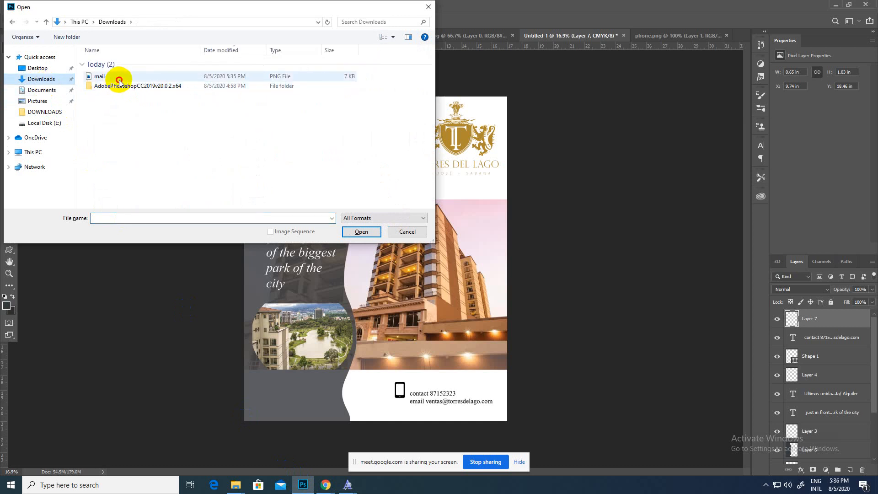
{"action": "left_click", "coordinate": [114, 76]}
{"action": "left_click", "coordinate": [361, 232]}
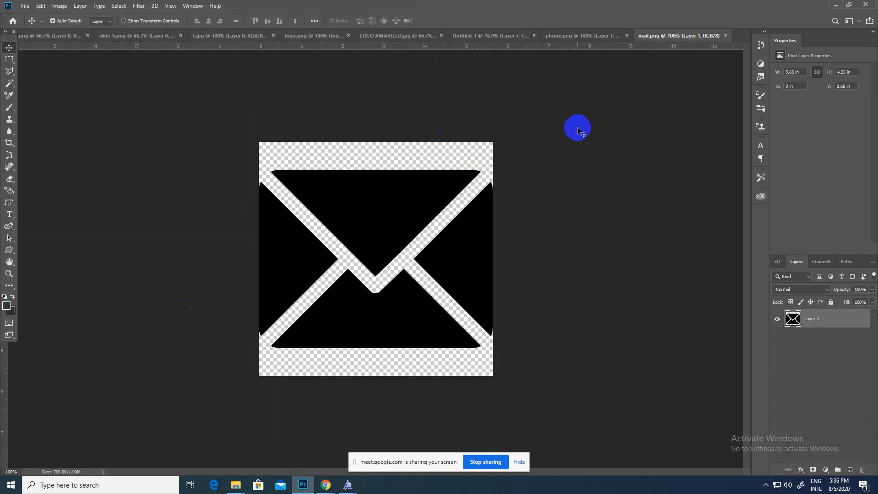
- Bring the envelope icon into the poster, scale it to 52.91%, and place it directly below the phone icon
{"action": "left_click_drag", "start_coordinate": [384, 223], "coordinate": [396, 406]}
{"action": "key", "text": "ctrl+t"}
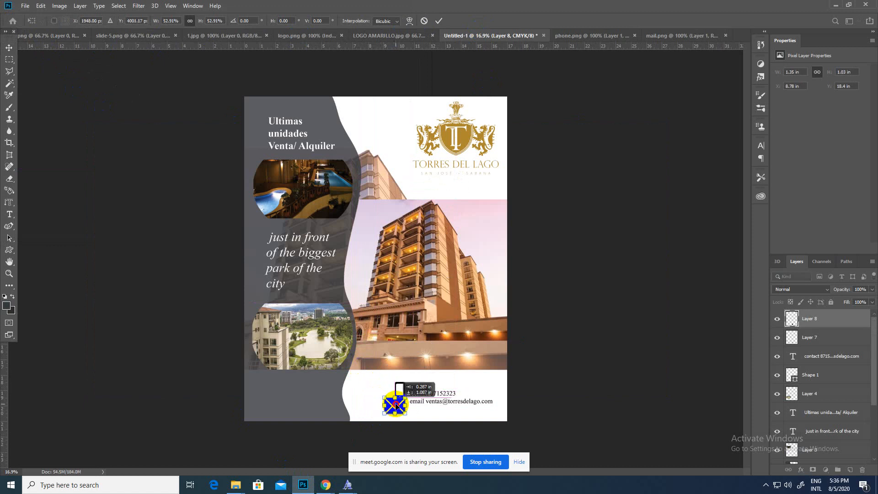
{"action": "key", "text": "Return"}
- Shift the envelope slightly down and move the contact text and phone icon up, leaving a gap between the two icons
{"action": "key", "text": "z"}
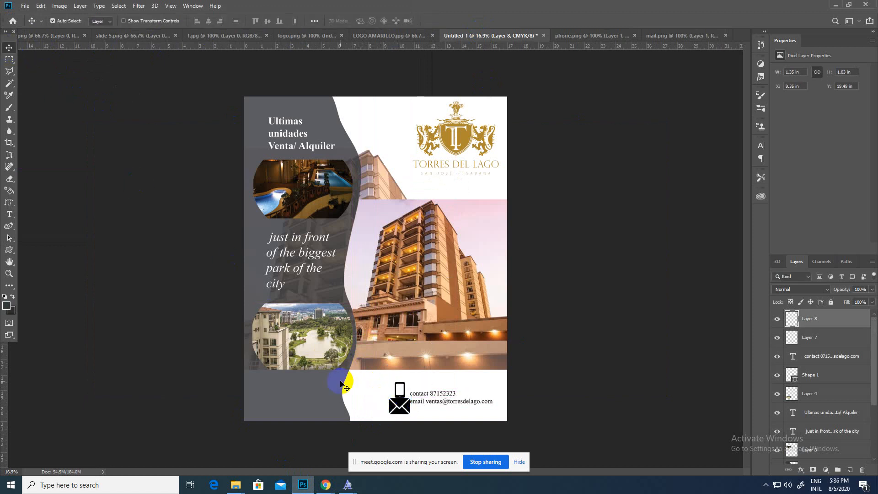
{"action": "left_click_drag", "start_coordinate": [405, 454], "coordinate": [447, 378]}
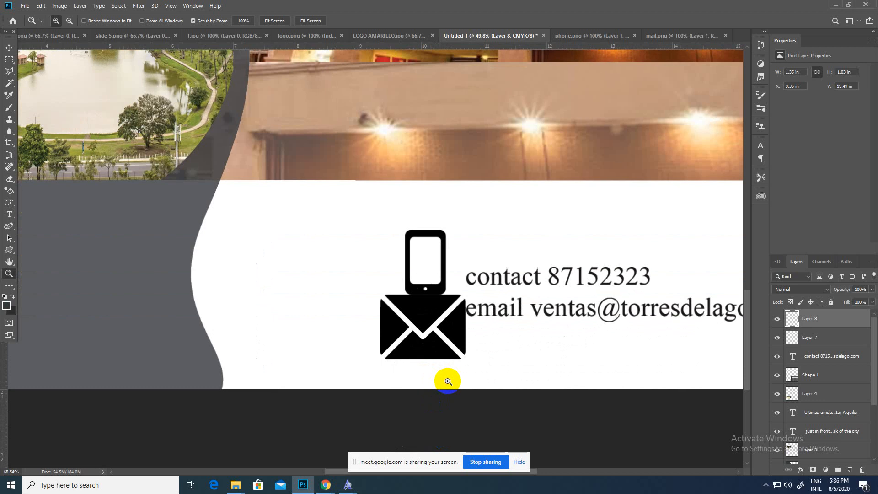
{"action": "left_click", "coordinate": [6, 49]}
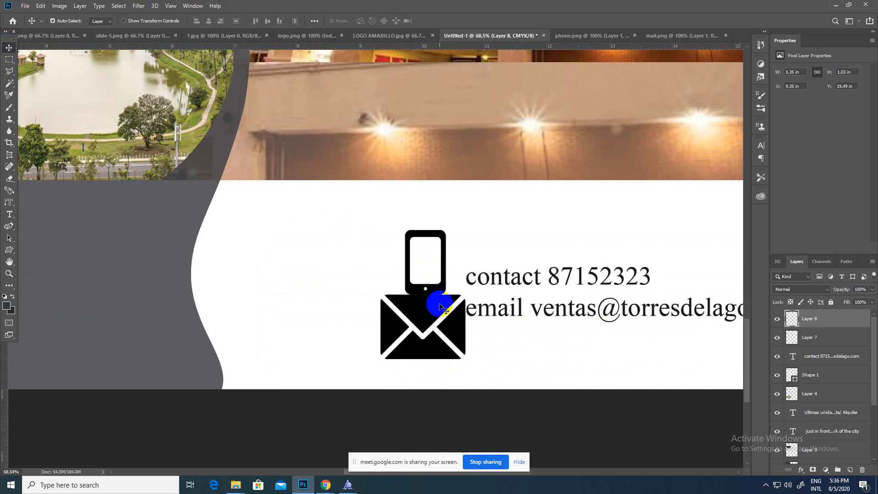
{"action": "left_click_drag", "start_coordinate": [429, 315], "coordinate": [431, 320]}
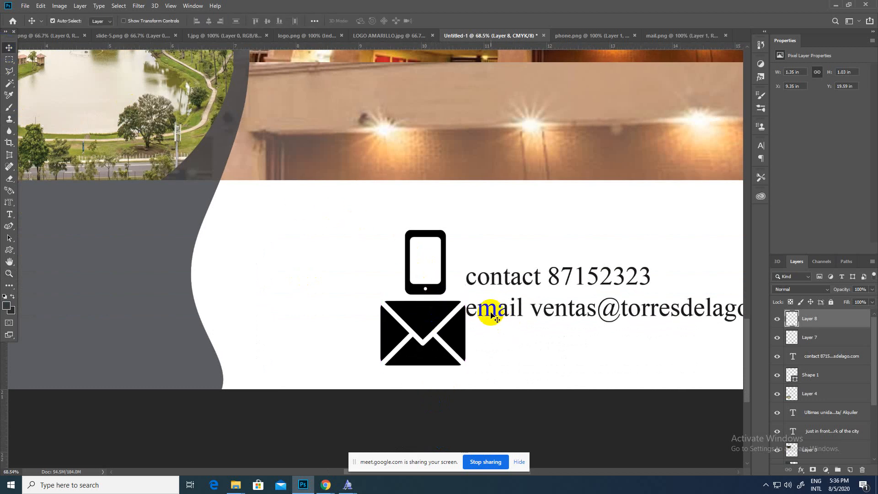
{"action": "left_click_drag", "start_coordinate": [495, 312], "coordinate": [447, 270]}
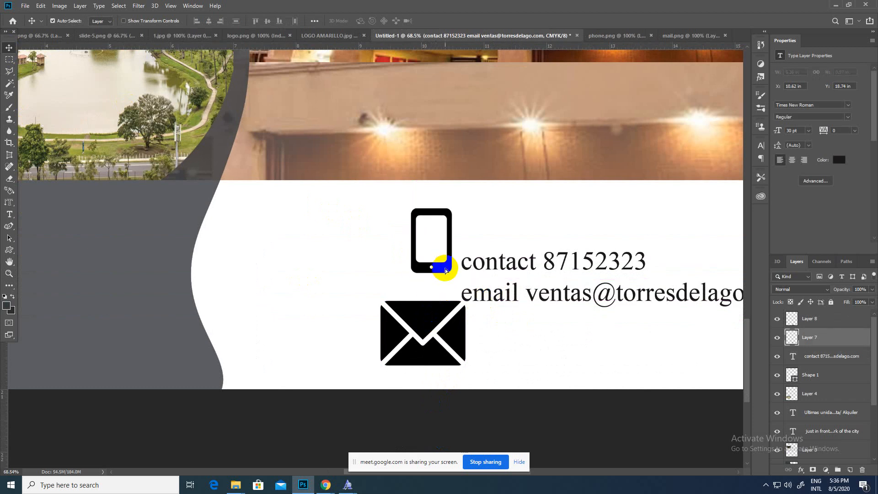
- Move the envelope up beside the email line and scale it down to 52.89%, about as wide as the phone icon
{"action": "left_click_drag", "start_coordinate": [442, 321], "coordinate": [429, 303]}
{"action": "key", "text": "ctrl+t"}
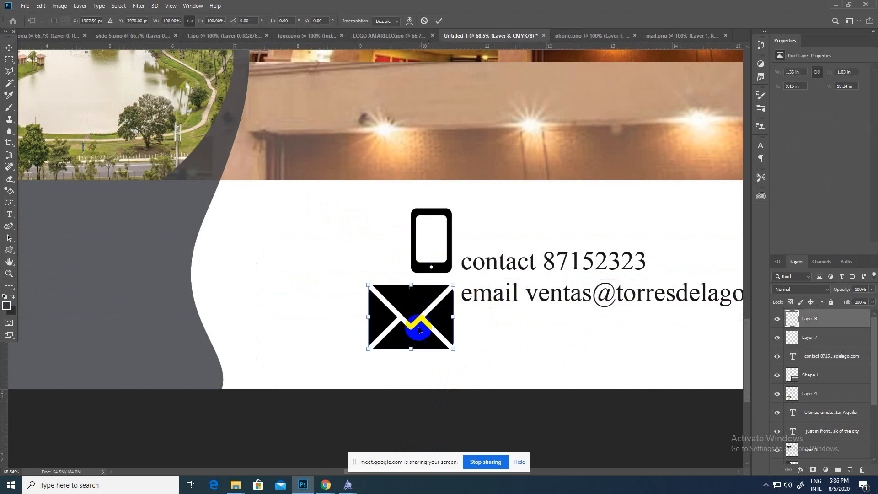
{"action": "left_click_drag", "start_coordinate": [369, 349], "coordinate": [410, 323]}
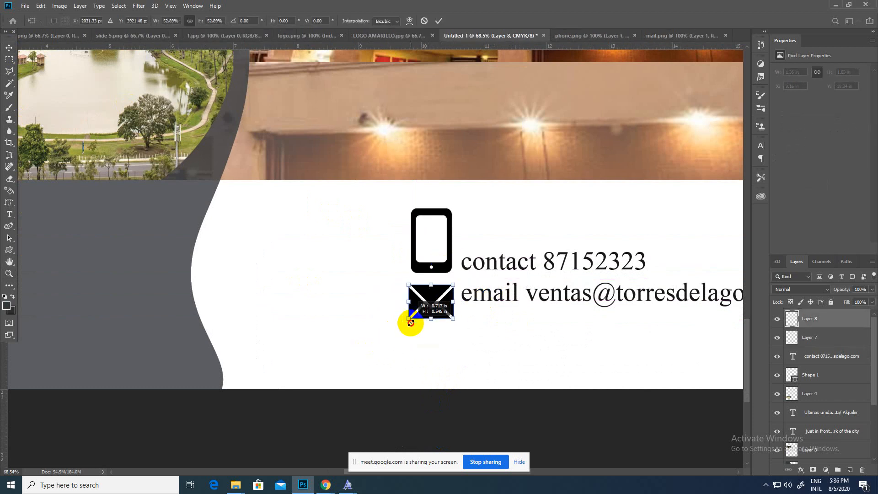
{"action": "left_click", "coordinate": [9, 47]}
- Save the poster as a Photoshop file named "POSTER DESIGN" on Local Disk (E:) with Maximize Compatibility on
{"action": "key", "text": "z"}
{"action": "left_click_drag", "start_coordinate": [204, 219], "coordinate": [214, 297]}
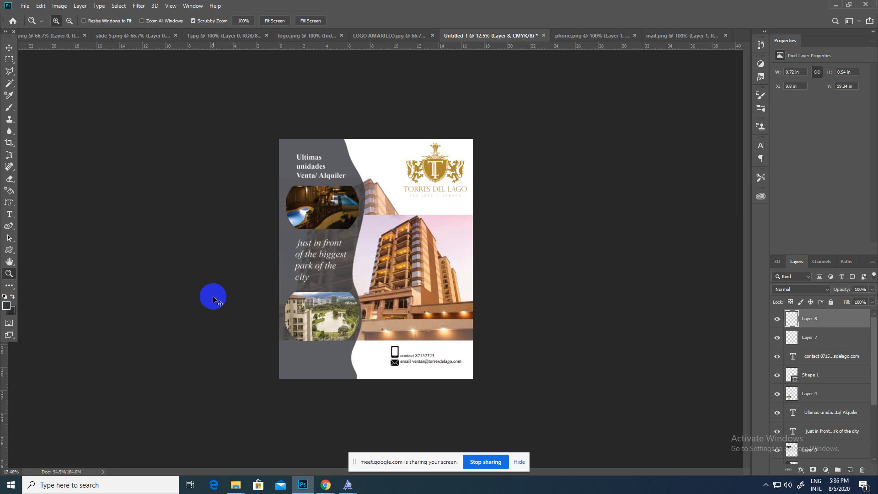
{"action": "key", "text": "ctrl+s"}
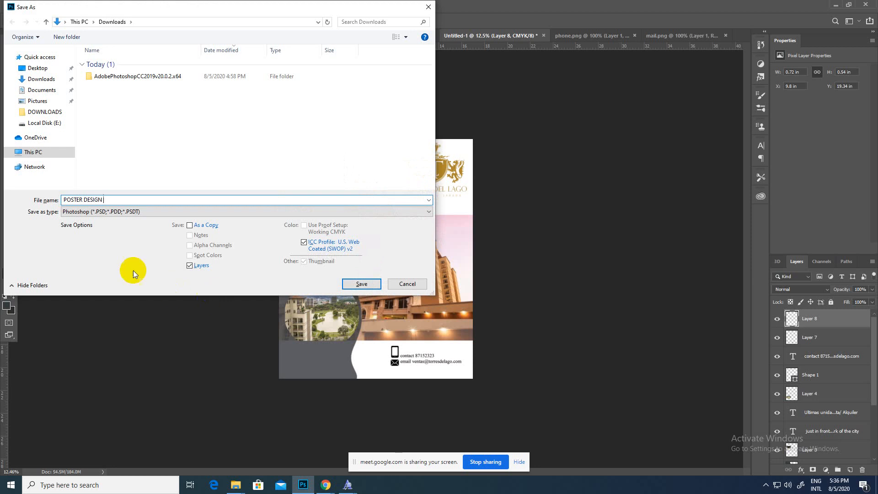
{"action": "left_click", "coordinate": [48, 124]}
{"action": "left_click", "coordinate": [362, 284]}
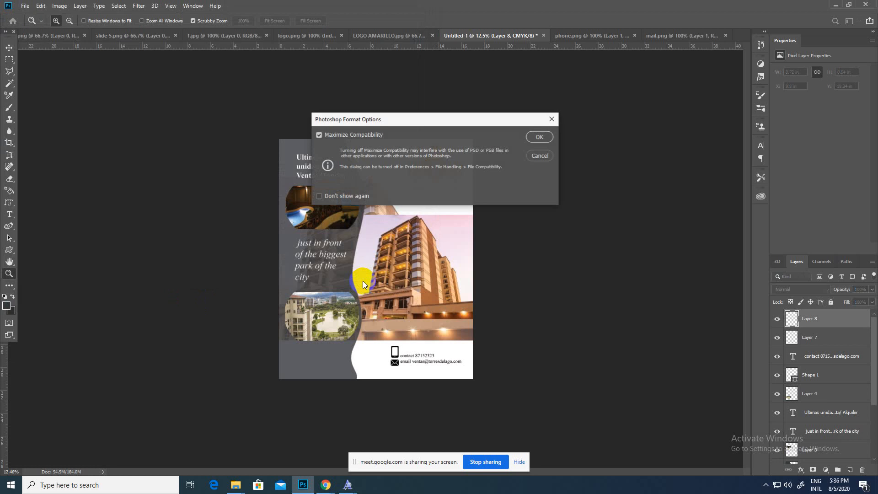
{"action": "left_click", "coordinate": [540, 138]}
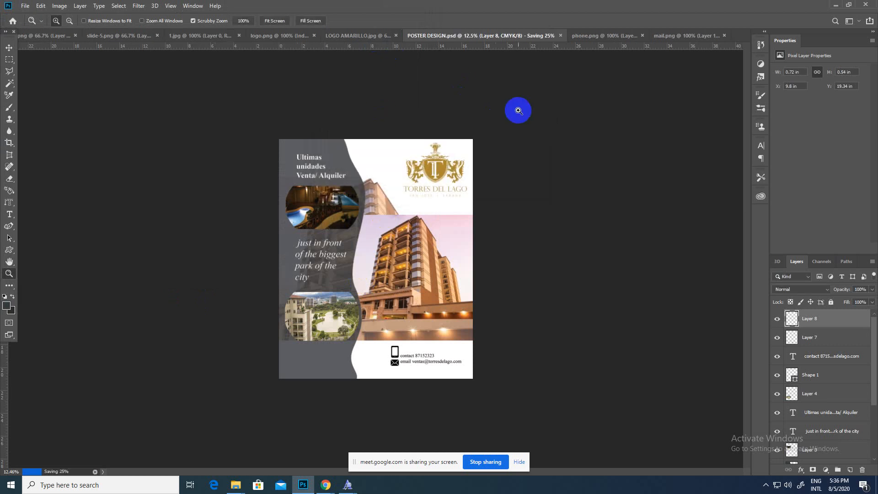
{"action": "left_click_drag", "start_coordinate": [505, 210], "coordinate": [523, 211]}
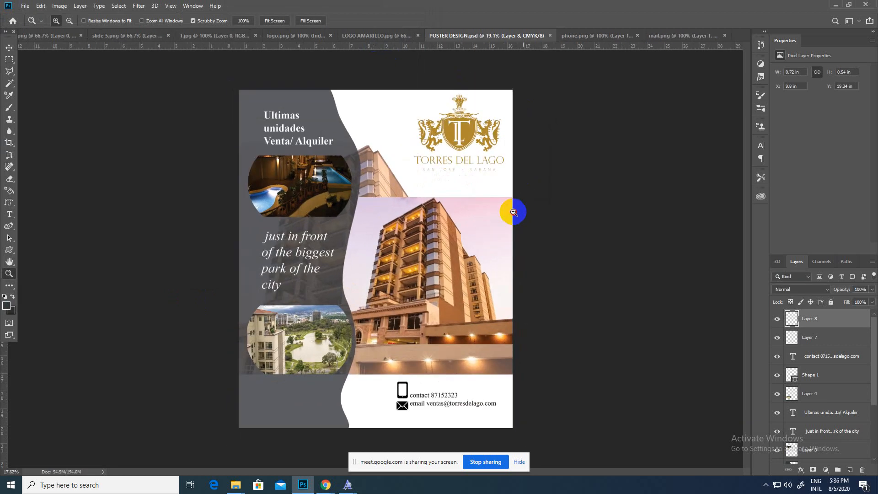
{"action": "left_click", "coordinate": [378, 37]}
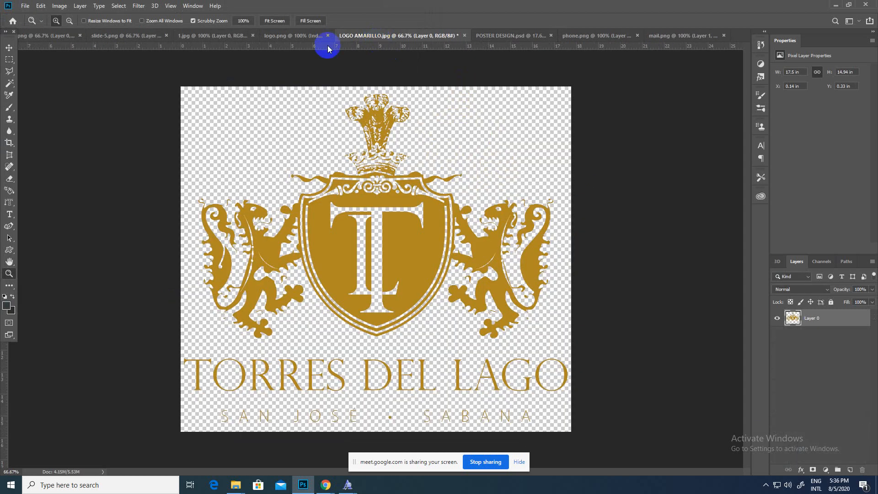
{"action": "left_click", "coordinate": [303, 36]}
{"action": "left_click", "coordinate": [251, 38]}
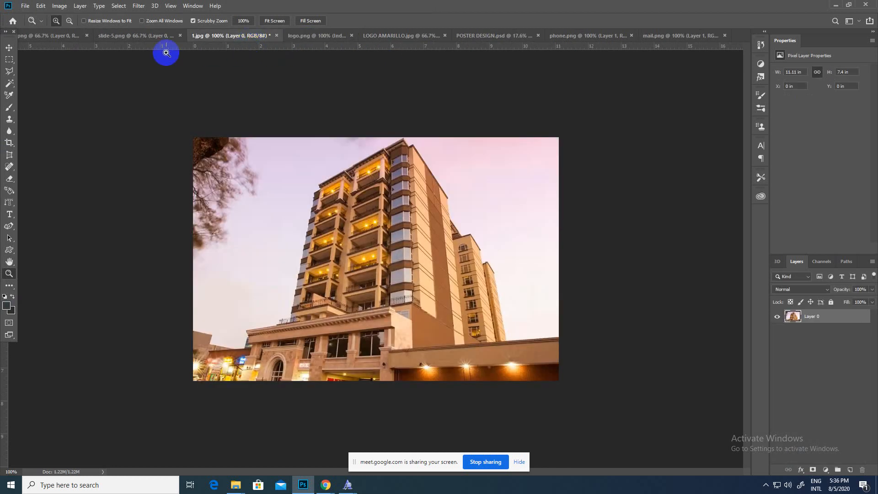
{"action": "left_click", "coordinate": [156, 40]}
{"action": "left_click", "coordinate": [484, 39]}
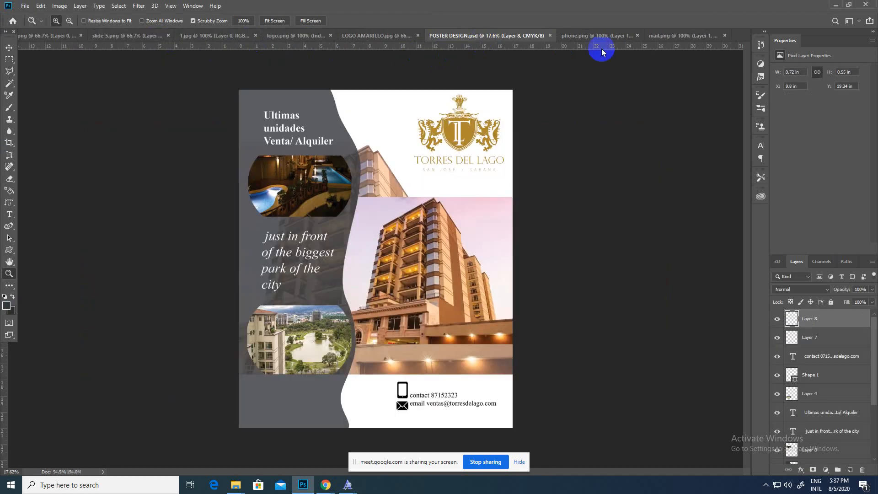
{"action": "left_click_drag", "start_coordinate": [545, 175], "coordinate": [533, 175]}
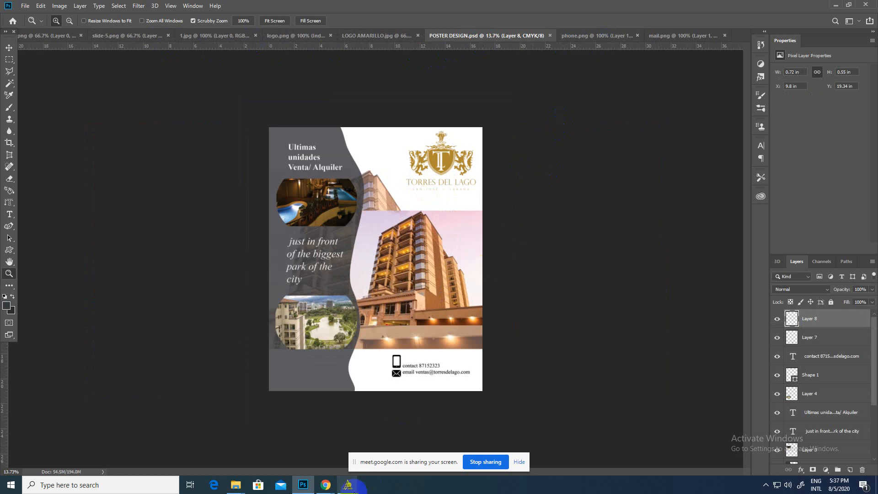
- Switch to Chrome and download the entrance door photo 453500236.jpg from the Freelancer contest's attached files
{"action": "left_click", "coordinate": [280, 437]}
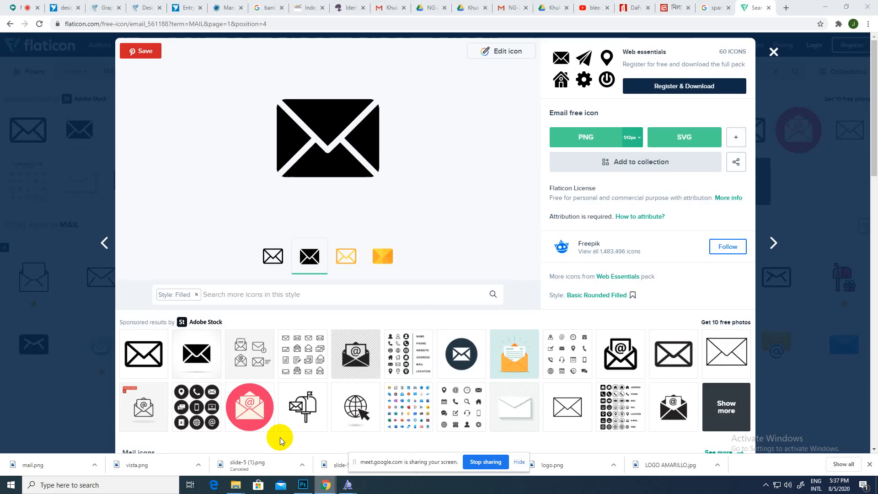
{"action": "left_click", "coordinate": [30, 7]}
{"action": "mouse_move", "coordinate": [466, 227]}
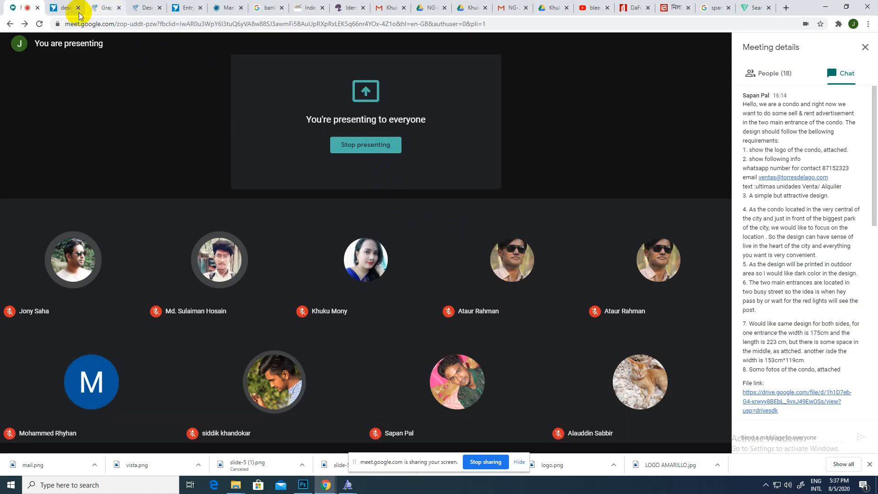
{"action": "left_click", "coordinate": [65, 8]}
{"action": "scroll", "coordinate": [302, 151], "scroll_direction": "down", "scroll_amount": 4}
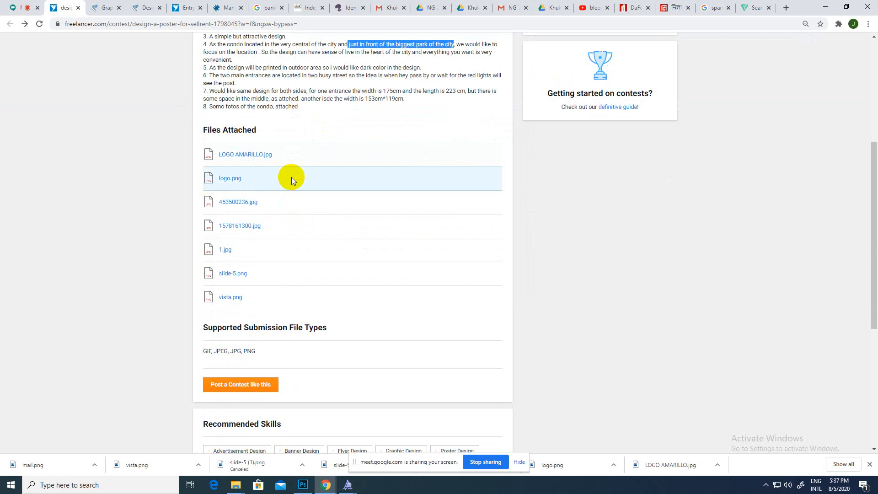
{"action": "left_click", "coordinate": [225, 201]}
{"action": "scroll", "coordinate": [649, 271], "scroll_direction": "down", "scroll_amount": 5}
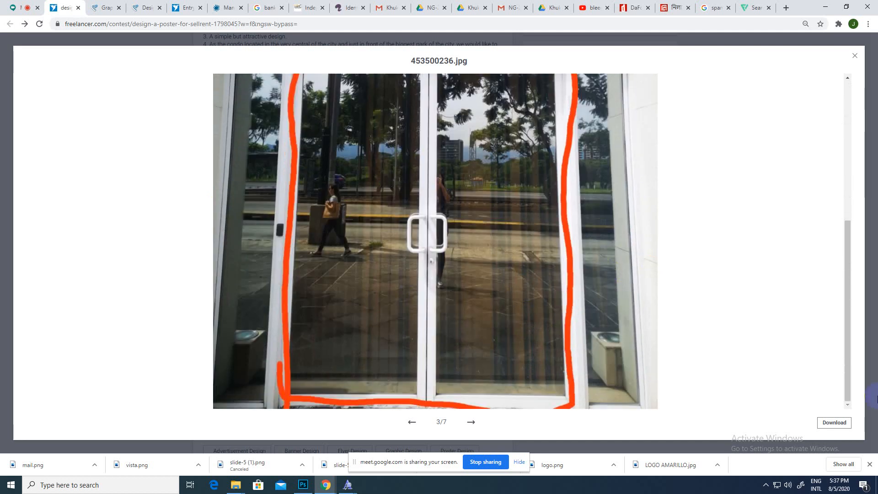
{"action": "left_click", "coordinate": [839, 425]}
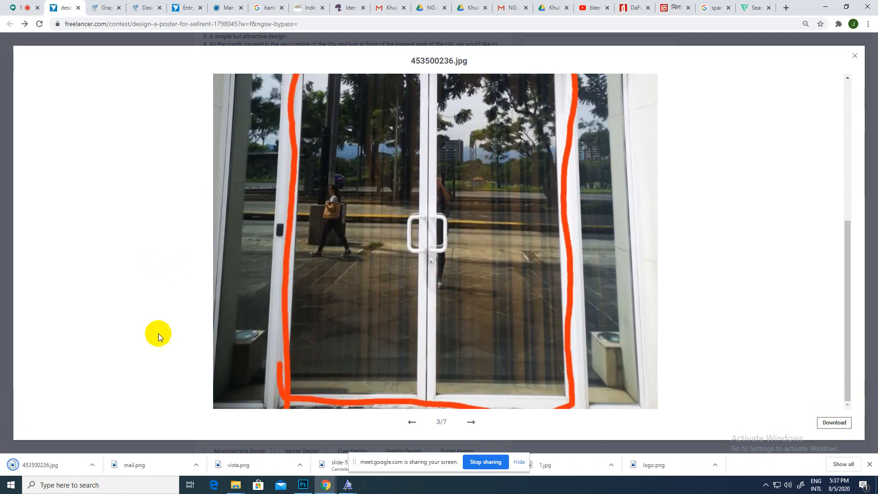
- Switch to Photoshop, open 453500236.jpg from the Downloads folder, and unlock its background layer
{"action": "left_click", "coordinate": [303, 484]}
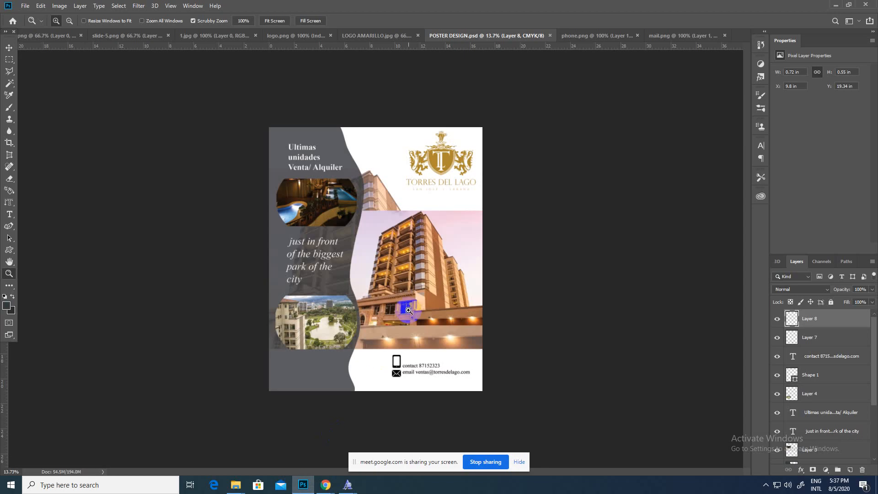
{"action": "key", "text": "ctrl+o"}
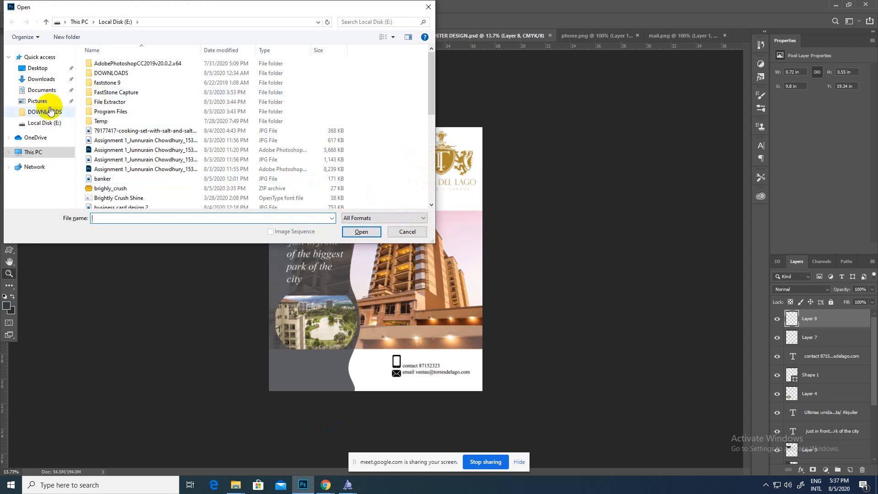
{"action": "left_click", "coordinate": [44, 79]}
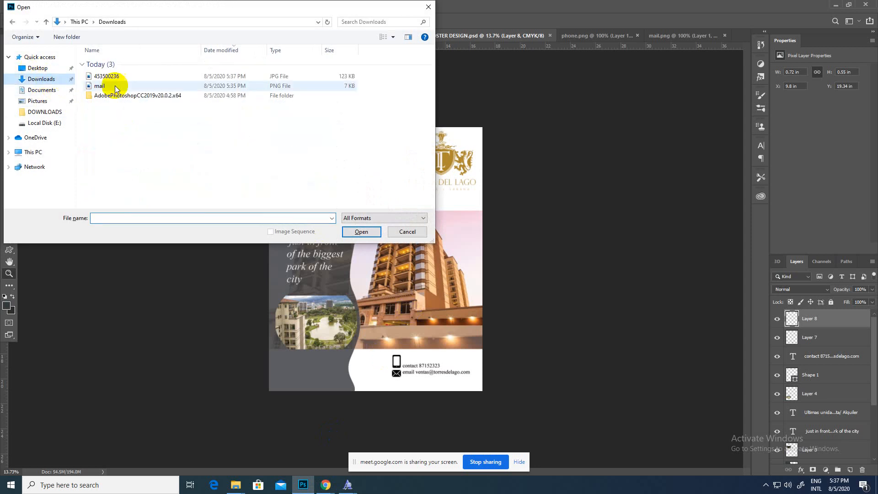
{"action": "left_click", "coordinate": [124, 81]}
{"action": "left_click", "coordinate": [361, 231]}
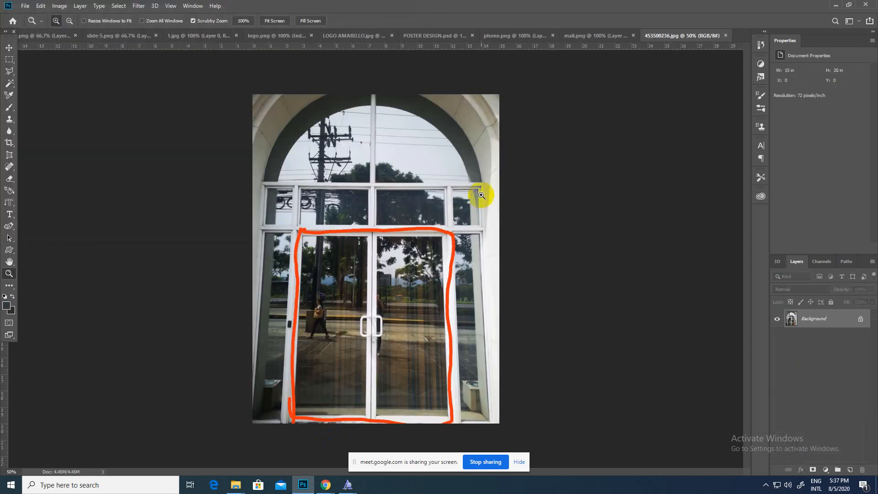
{"action": "left_click", "coordinate": [859, 323]}
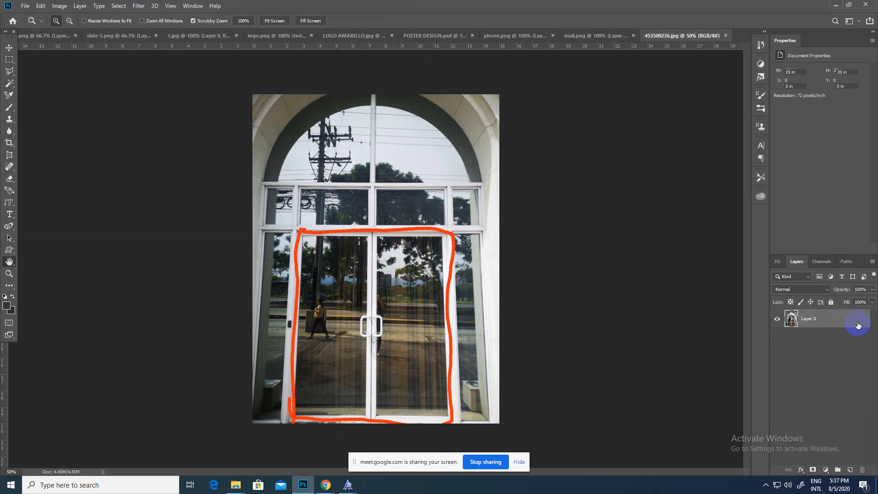
- Try to remove the orange outline around the doors by selecting all similar orange with the Magic Wand and deleting it
{"action": "key", "text": "z"}
{"action": "left_click_drag", "start_coordinate": [392, 255], "coordinate": [365, 260]}
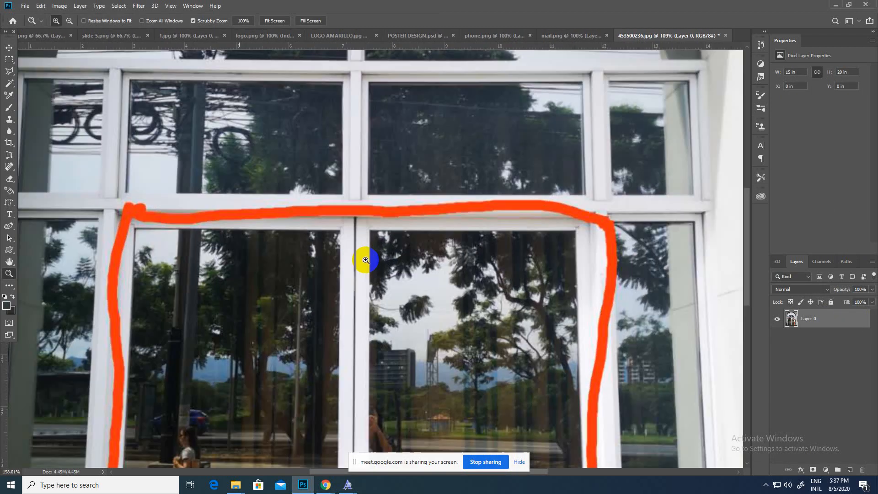
{"action": "left_click", "coordinate": [9, 83]}
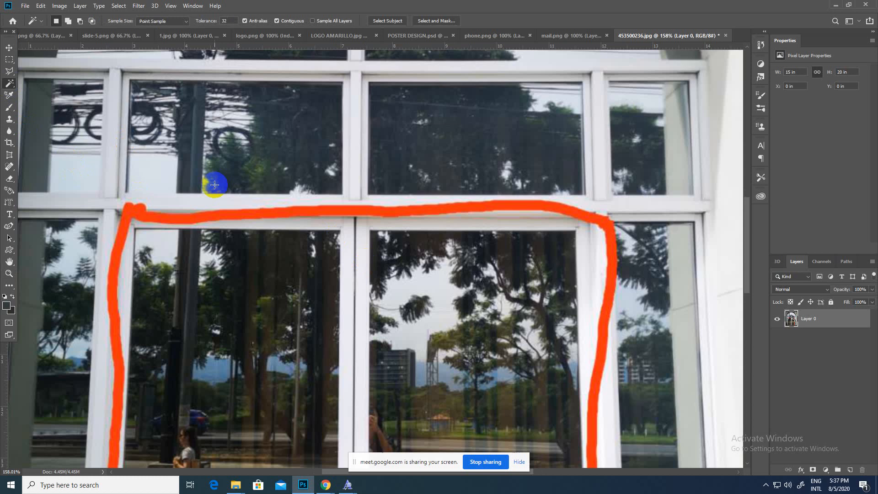
{"action": "right_click", "coordinate": [242, 213]}
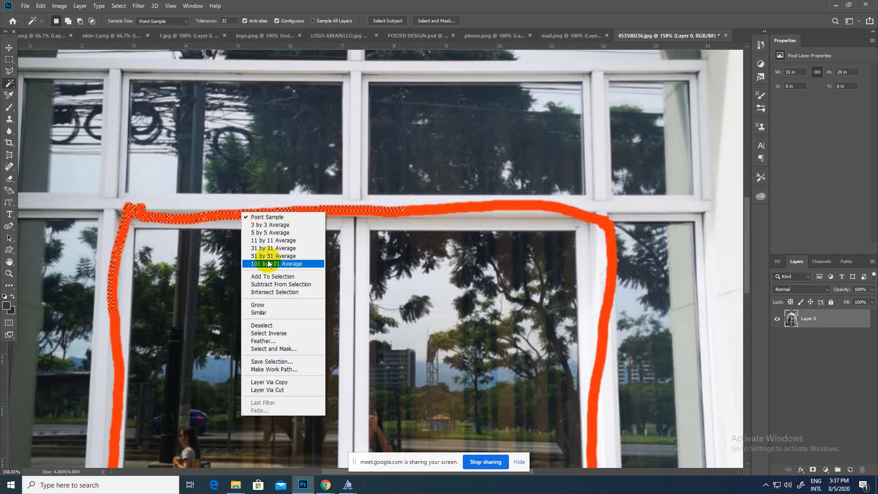
{"action": "left_click", "coordinate": [280, 313]}
{"action": "key", "text": "Delete"}
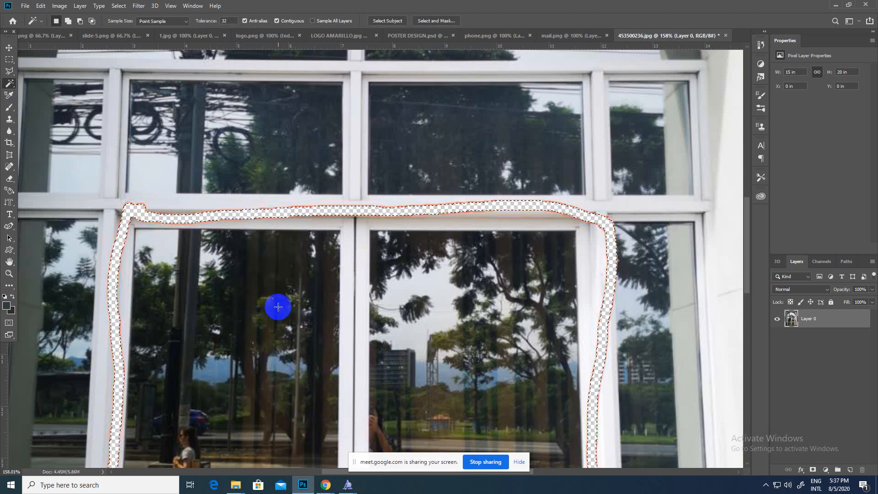
{"action": "key", "text": "z"}
{"action": "left_click_drag", "start_coordinate": [255, 301], "coordinate": [293, 245]}
{"action": "left_click", "coordinate": [269, 294]}
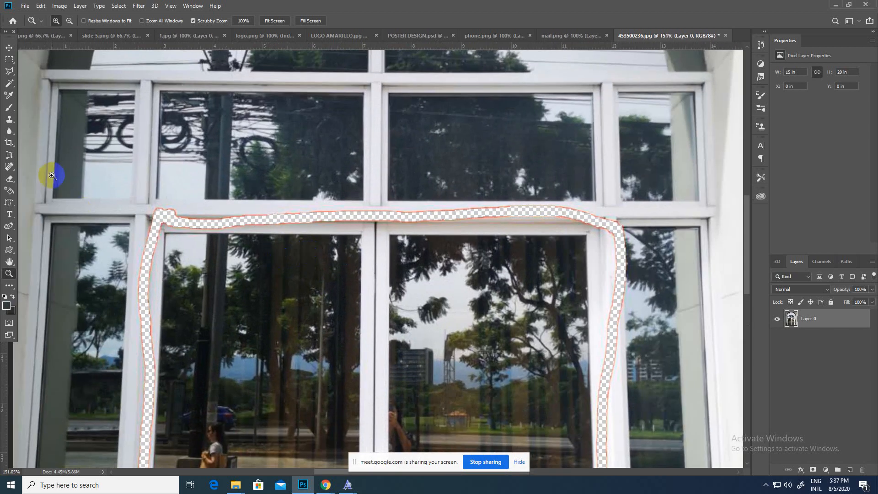
- Try to fill the transparent gap along the upper door frame with the Clone Stamp, using the white frame as source
{"action": "left_click", "coordinate": [9, 120]}
{"action": "left_click", "coordinate": [213, 229], "text": "alt"}
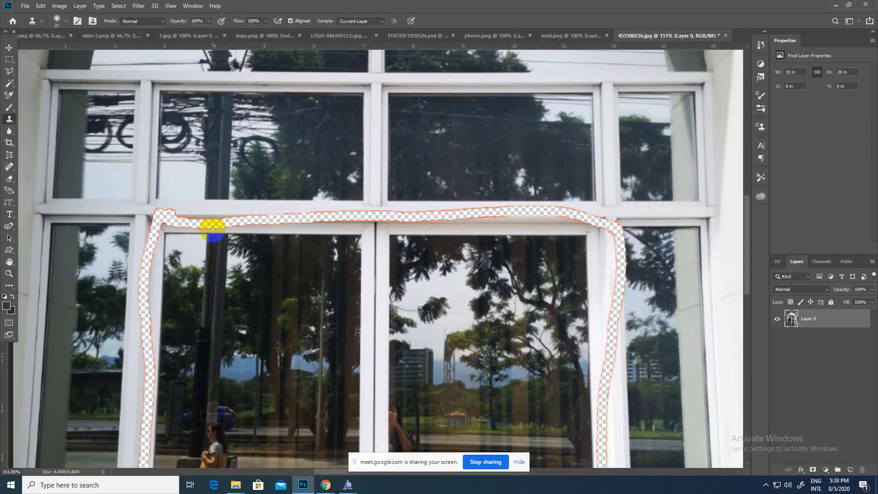
{"action": "left_click", "coordinate": [212, 213]}
{"action": "left_click", "coordinate": [433, 187]}
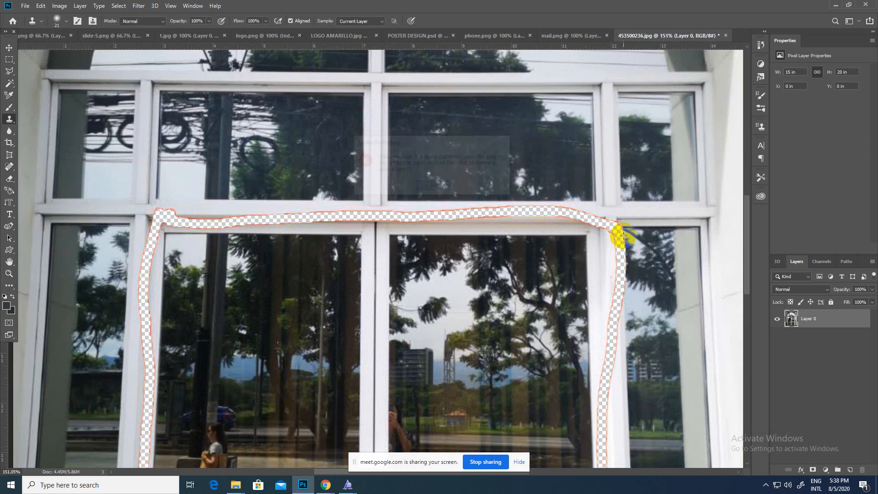
{"action": "left_click", "coordinate": [416, 259], "text": "alt"}
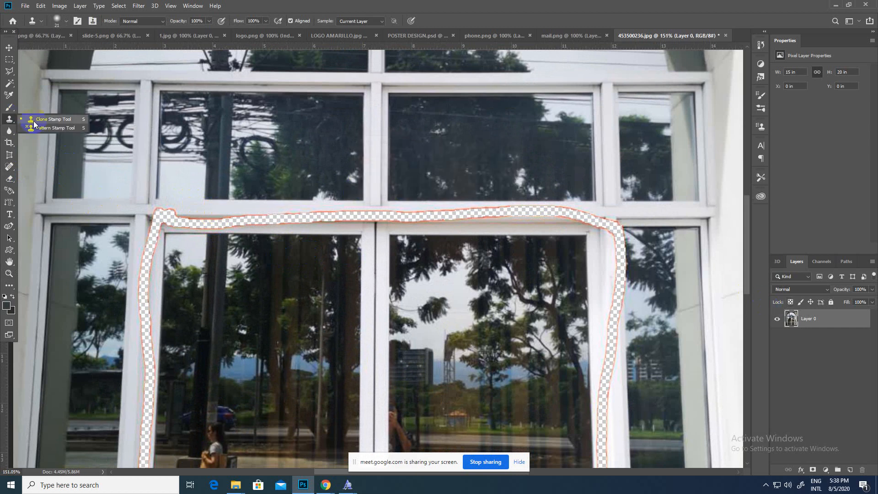
{"action": "left_click", "coordinate": [59, 125], "text": "alt"}
{"action": "left_click", "coordinate": [216, 209]}
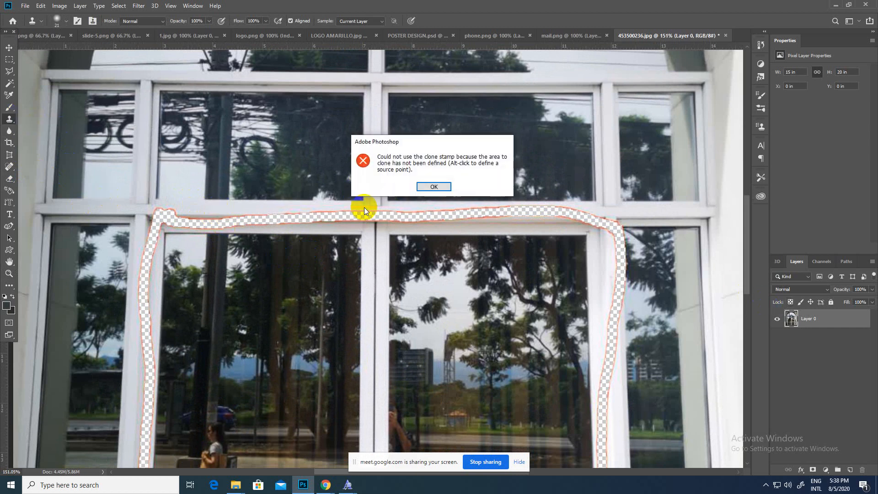
{"action": "left_click", "coordinate": [431, 187]}
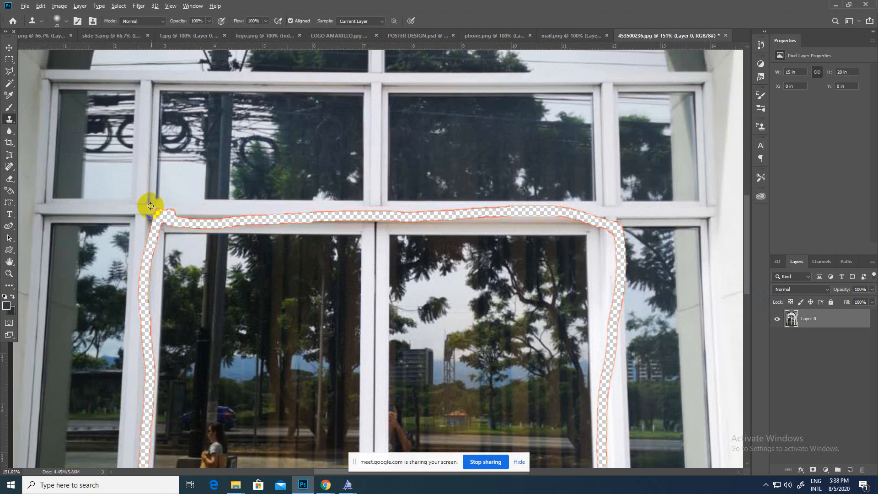
{"action": "left_click", "coordinate": [247, 227]}
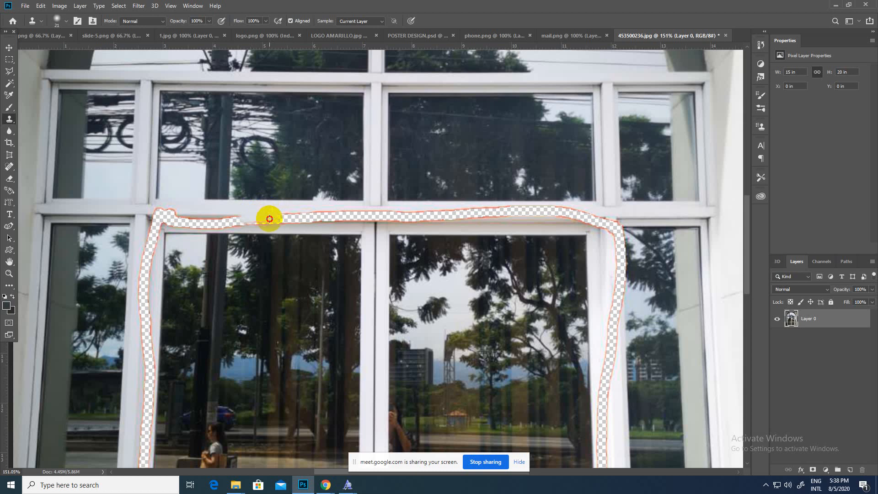
- Undo the cloning and the deletion of the orange outline, and clear the selection
{"action": "left_click", "coordinate": [9, 273]}
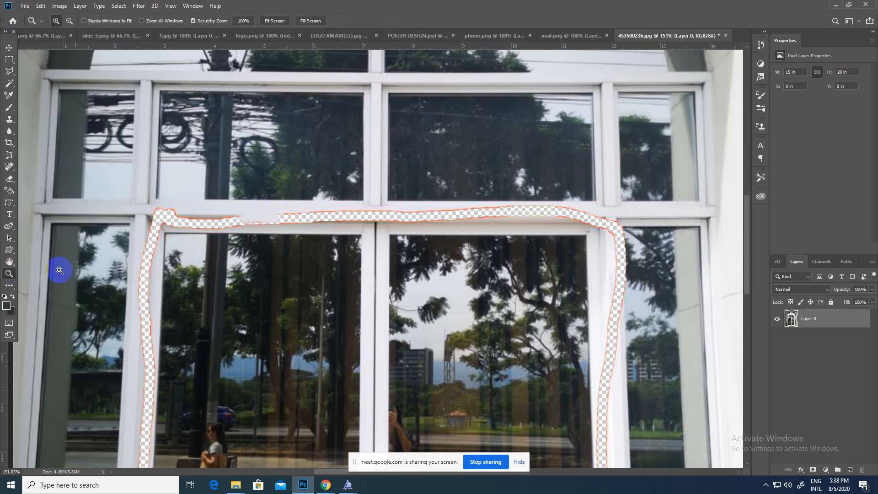
{"action": "left_click", "coordinate": [59, 269], "text": "alt"}
{"action": "left_click_drag", "start_coordinate": [226, 247], "coordinate": [337, 341]}
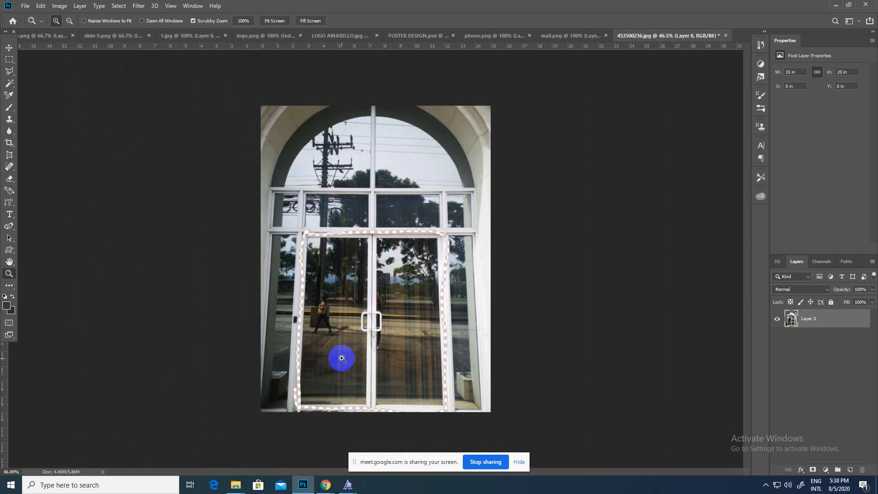
{"action": "key", "text": "ctrl+z"}
{"action": "key", "text": "ctrl+z"}
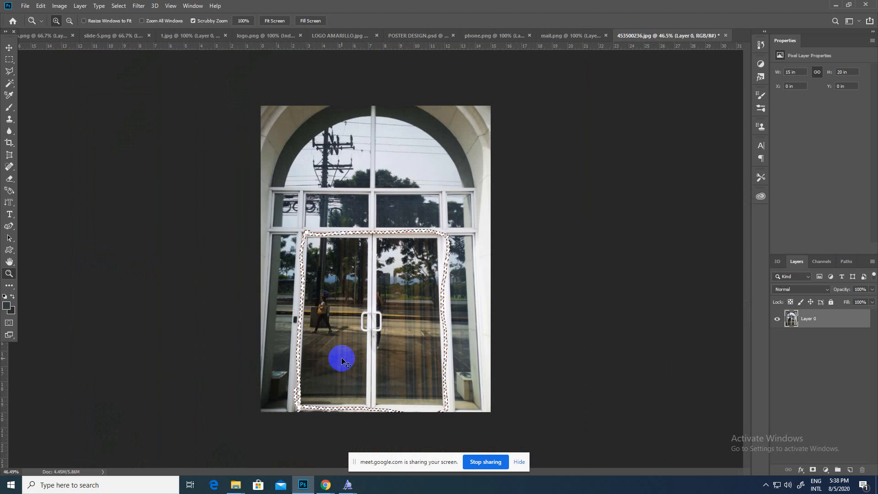
{"action": "key", "text": "ctrl+d"}
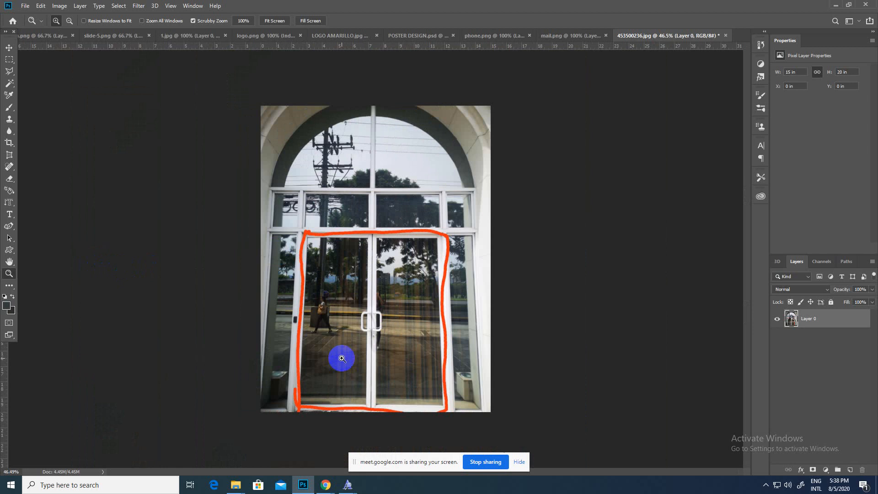
- Check the design brief in the Google Meet chat and return to the POSTER DESIGN document in Photoshop
{"action": "left_click_drag", "start_coordinate": [303, 349], "coordinate": [329, 426]}
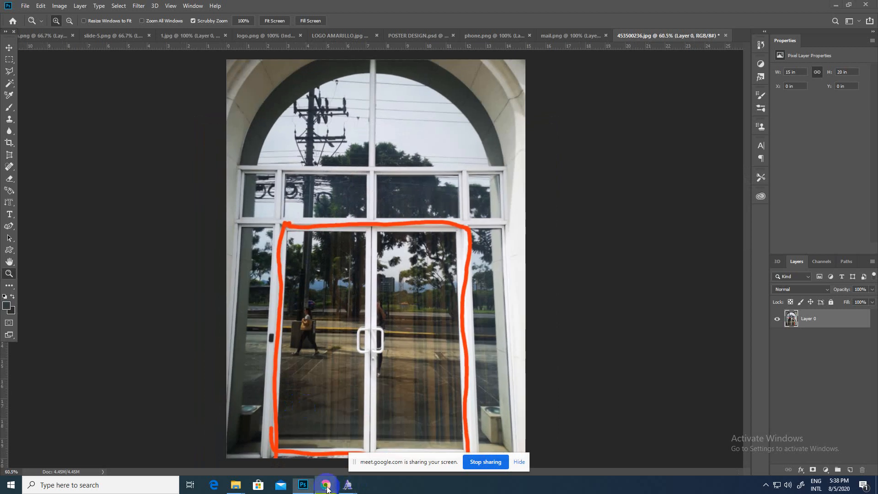
{"action": "left_click", "coordinate": [327, 485]}
{"action": "left_click", "coordinate": [13, 9]}
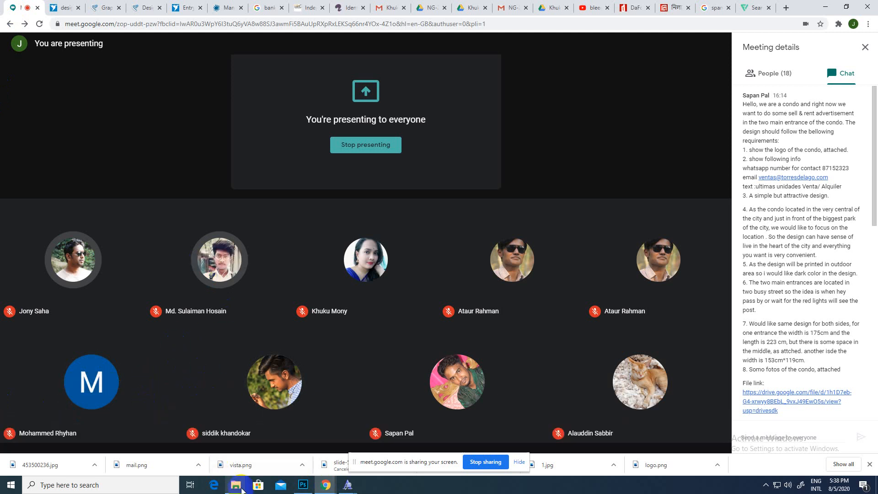
{"action": "mouse_move", "coordinate": [241, 491]}
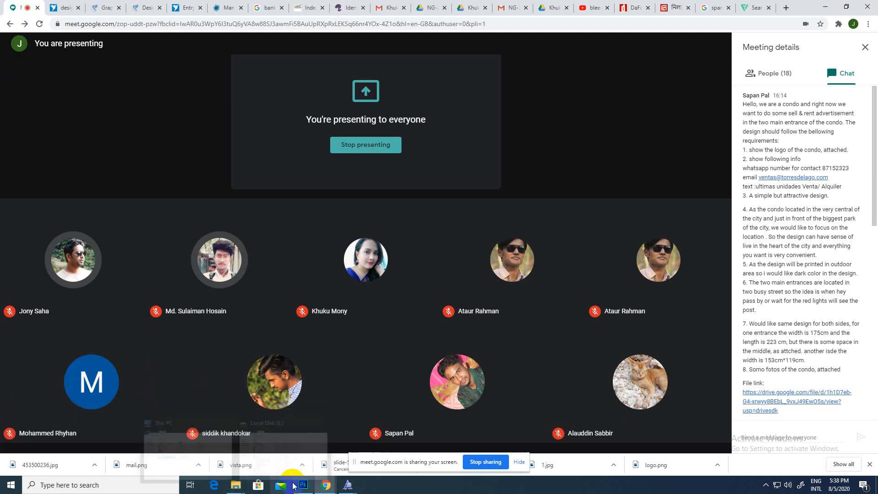
{"action": "left_click", "coordinate": [312, 423]}
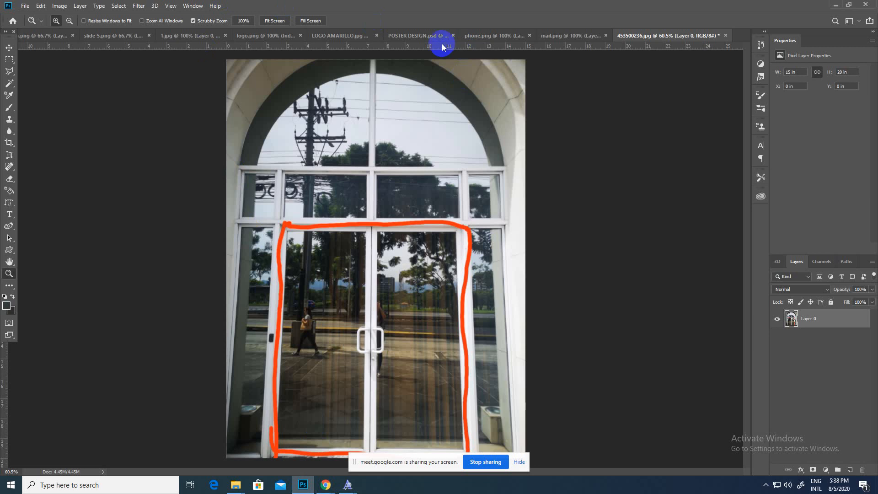
{"action": "left_click", "coordinate": [418, 37]}
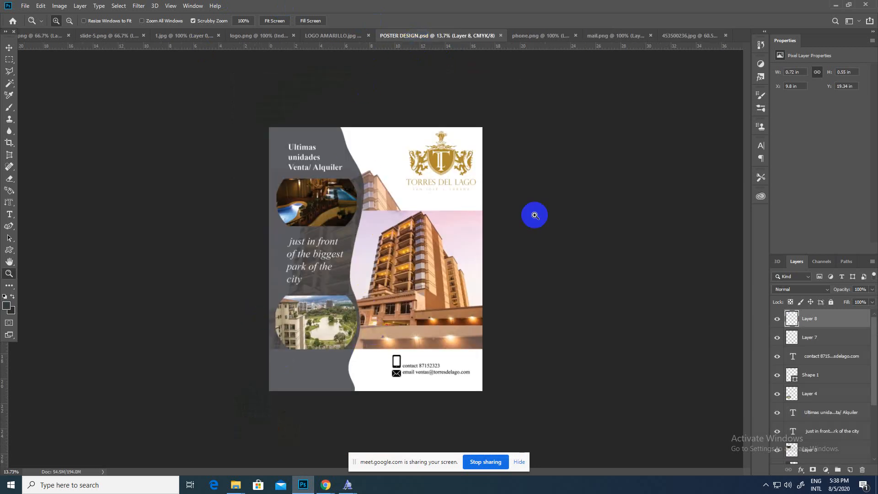
- Return to the 453500236.jpg entrance photo and examine the orange-outlined doors and the arched window above them
{"action": "left_click", "coordinate": [675, 36]}
{"action": "scroll", "coordinate": [475, 305], "scroll_direction": "down", "scroll_amount": 3}
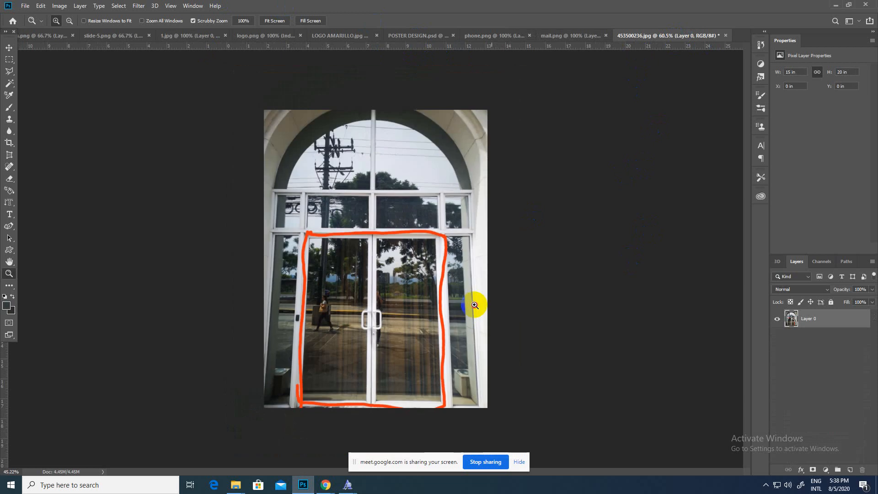
{"action": "scroll", "coordinate": [338, 245], "scroll_direction": "up", "scroll_amount": 6}
{"action": "scroll", "coordinate": [416, 288], "scroll_direction": "down", "scroll_amount": 1}
{"action": "scroll", "coordinate": [417, 289], "scroll_direction": "down", "scroll_amount": 1}
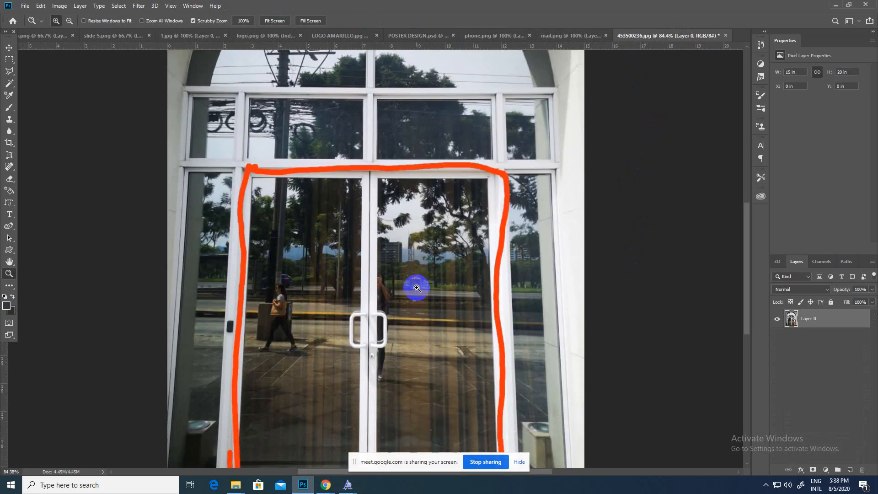
{"action": "scroll", "coordinate": [417, 288], "scroll_direction": "up", "scroll_amount": 2}
{"action": "scroll", "coordinate": [421, 297], "scroll_direction": "down", "scroll_amount": 2}
{"action": "scroll", "coordinate": [362, 162], "scroll_direction": "down", "scroll_amount": 5}
{"action": "scroll", "coordinate": [394, 308], "scroll_direction": "up", "scroll_amount": 5}
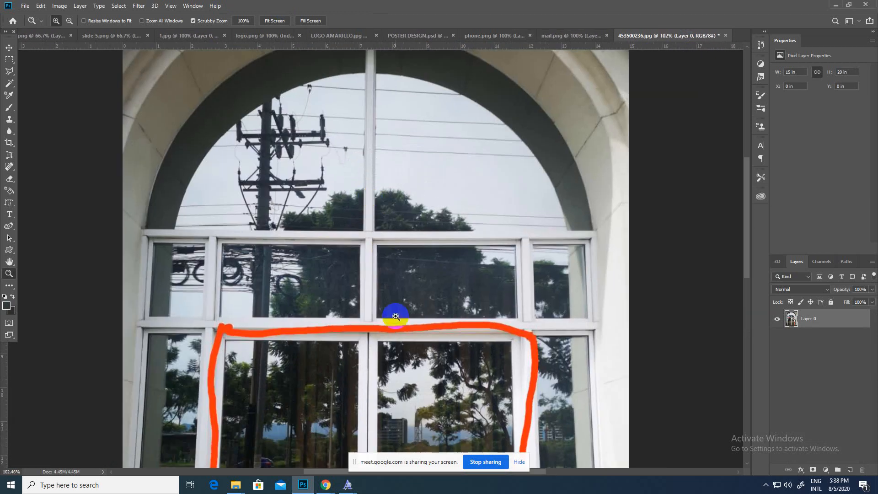
{"action": "scroll", "coordinate": [358, 317], "scroll_direction": "down", "scroll_amount": 1}
{"action": "scroll", "coordinate": [390, 309], "scroll_direction": "up", "scroll_amount": 2}
{"action": "scroll", "coordinate": [334, 314], "scroll_direction": "down", "scroll_amount": 4}
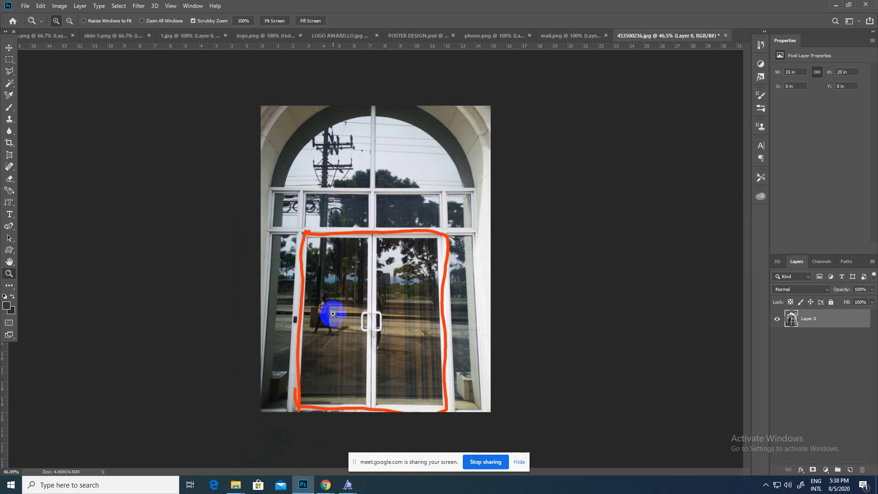
- Check the design brief in the Google Meet chat, move the screen-sharing bar aside, and return to the door photo in Photoshop
{"action": "mouse_move", "coordinate": [323, 478]}
{"action": "left_click", "coordinate": [299, 446]}
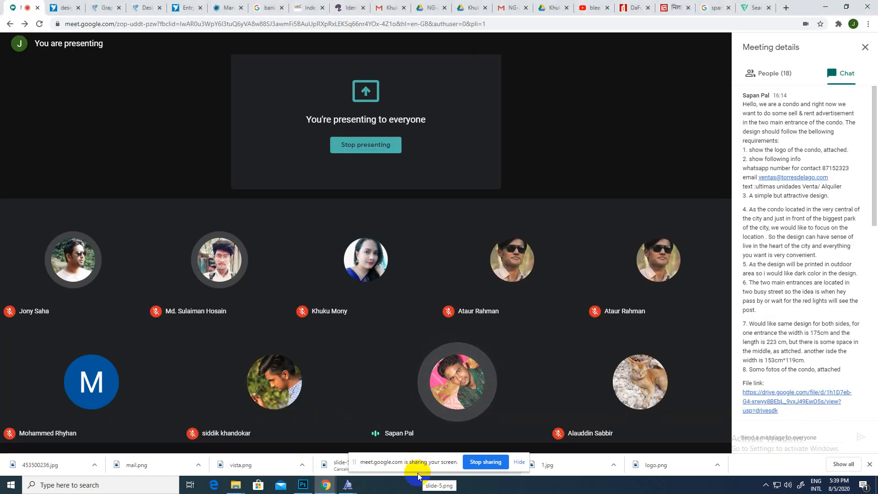
{"action": "left_click_drag", "start_coordinate": [422, 463], "coordinate": [442, 491]}
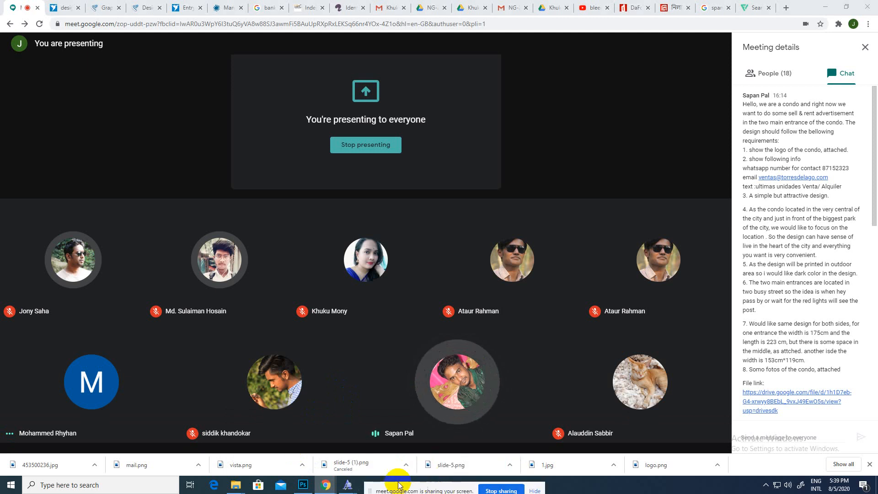
{"action": "left_click", "coordinate": [303, 483]}
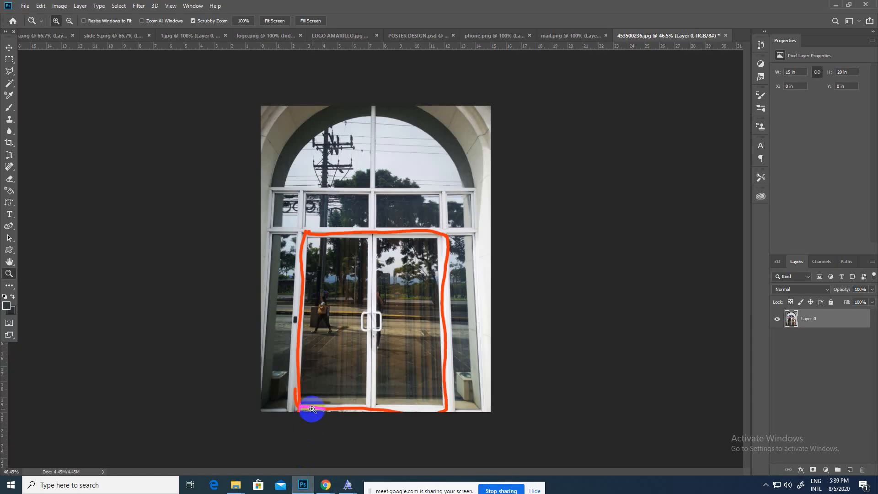
- Select the orange outline around the doors with the Magic Wand, delete it, and clear the selection
{"action": "left_click_drag", "start_coordinate": [308, 410], "coordinate": [347, 377]}
{"action": "scroll", "coordinate": [347, 370], "scroll_direction": "down", "scroll_amount": 1}
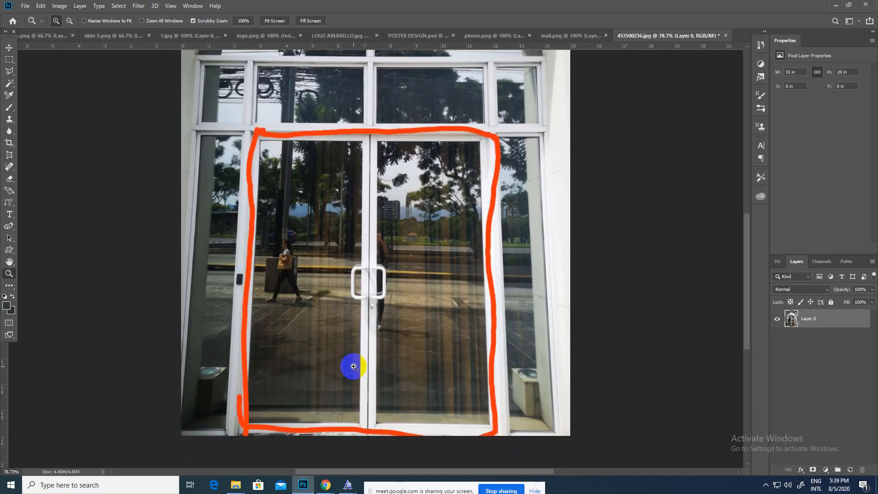
{"action": "left_click", "coordinate": [9, 84]}
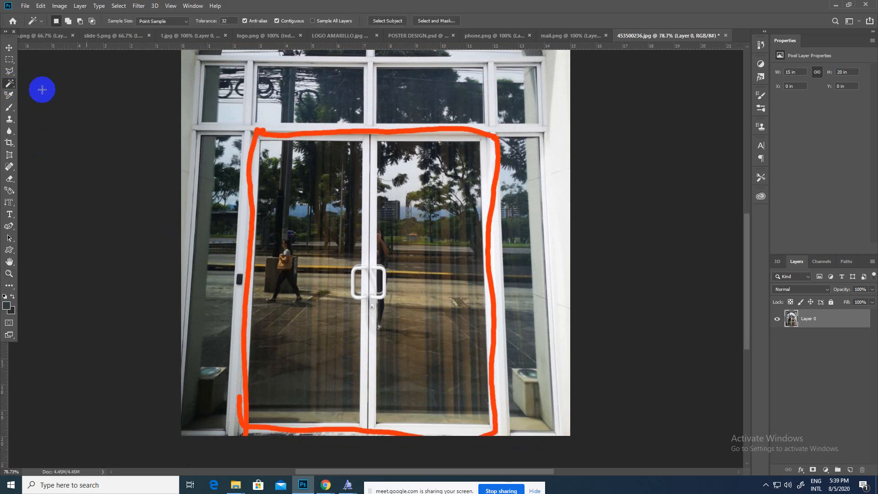
{"action": "left_click", "coordinate": [260, 118]}
{"action": "left_click", "coordinate": [305, 133]}
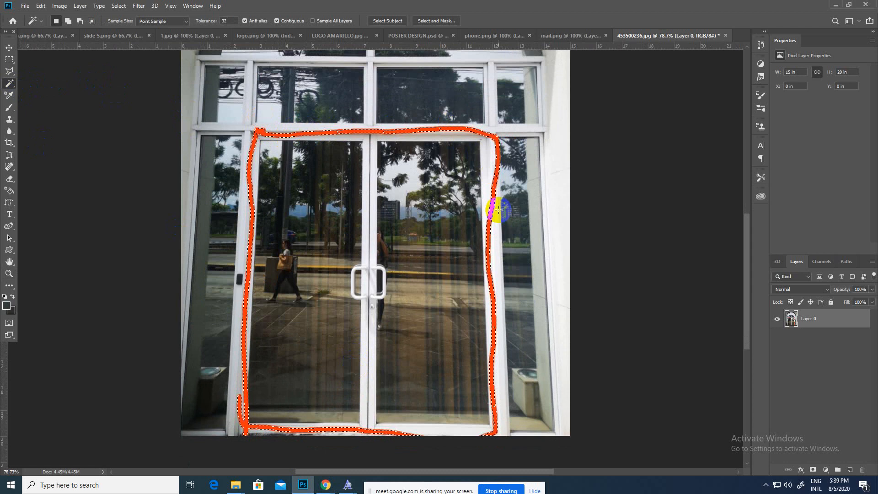
{"action": "left_click", "coordinate": [267, 142]}
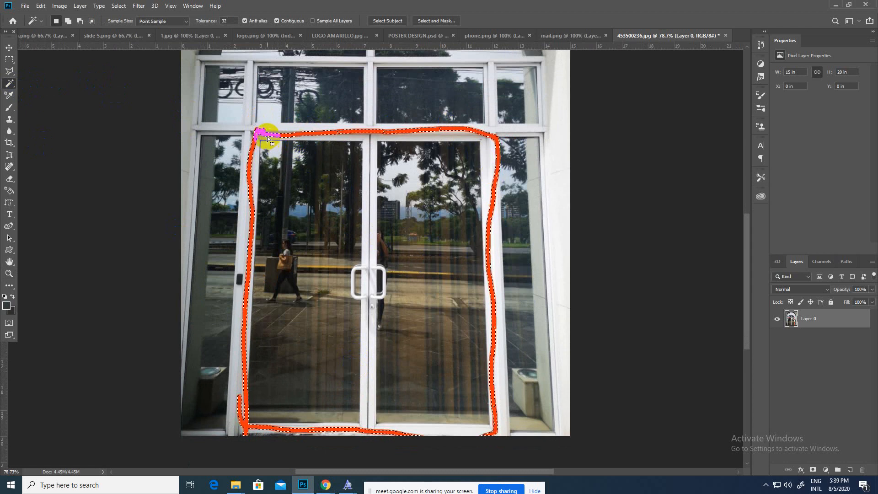
{"action": "right_click", "coordinate": [265, 134]}
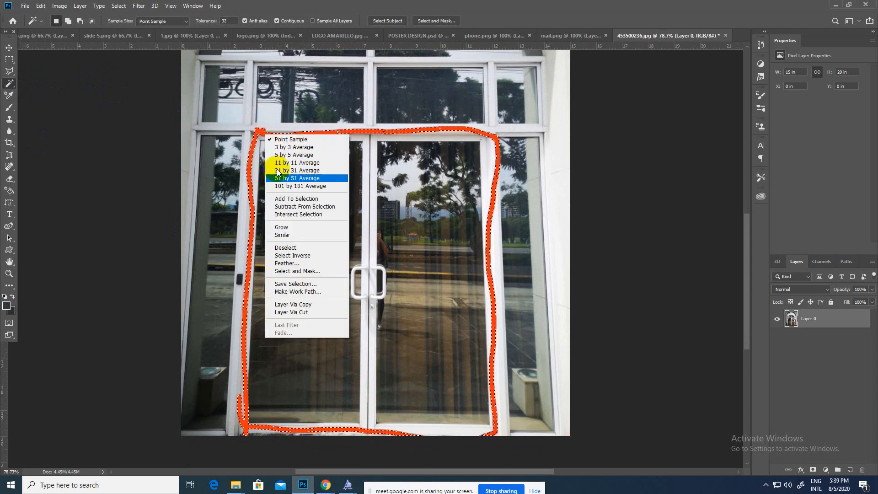
{"action": "left_click", "coordinate": [261, 133]}
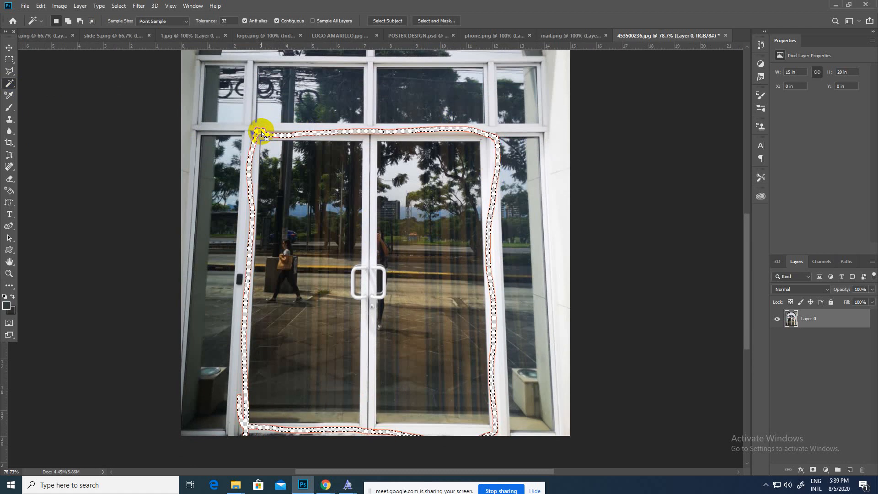
{"action": "left_click", "coordinate": [277, 134]}
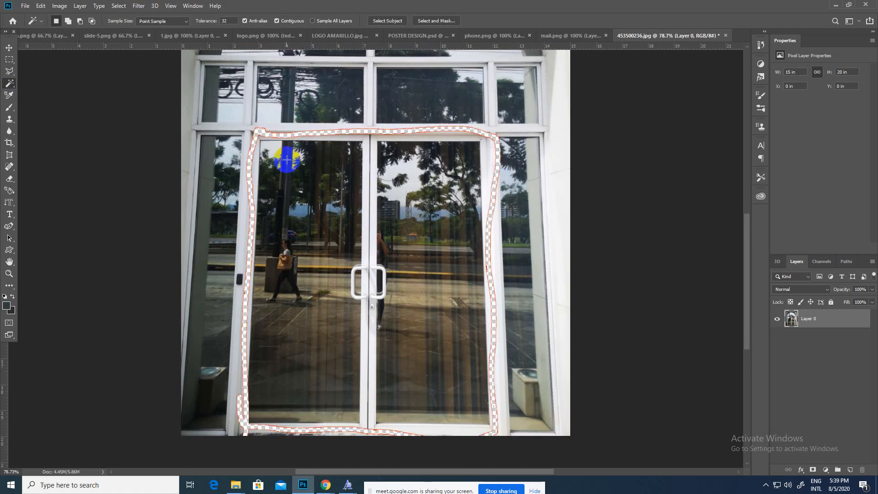
- Select the leftover orange fringe at the outline's upper corner with the Magic Wand, grow the selection, delete it and deselect
{"action": "key", "text": "z"}
{"action": "mouse_move", "coordinate": [286, 160]}
{"action": "left_mouse_down"}
{"action": "mouse_move", "coordinate": [301, 157]}
{"action": "mouse_move", "coordinate": [340, 198]}
{"action": "mouse_move", "coordinate": [289, 151]}
{"action": "left_mouse_up"}
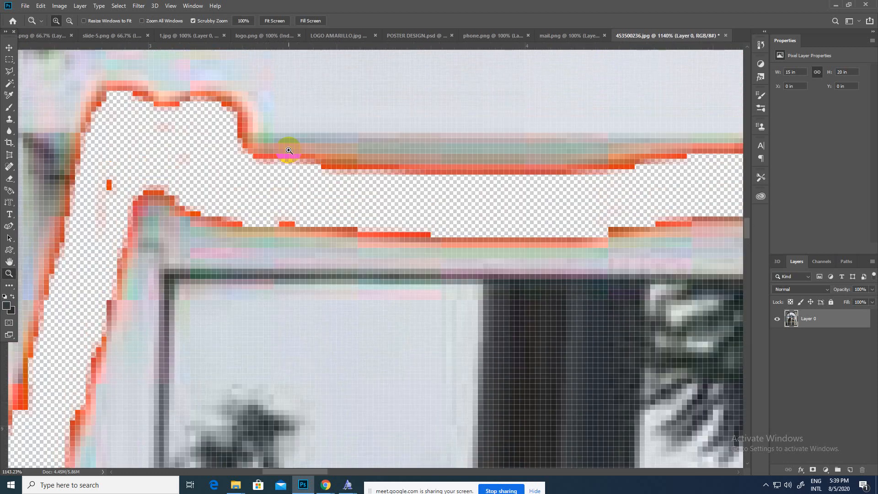
{"action": "left_click", "coordinate": [10, 84]}
{"action": "left_click", "coordinate": [246, 124]}
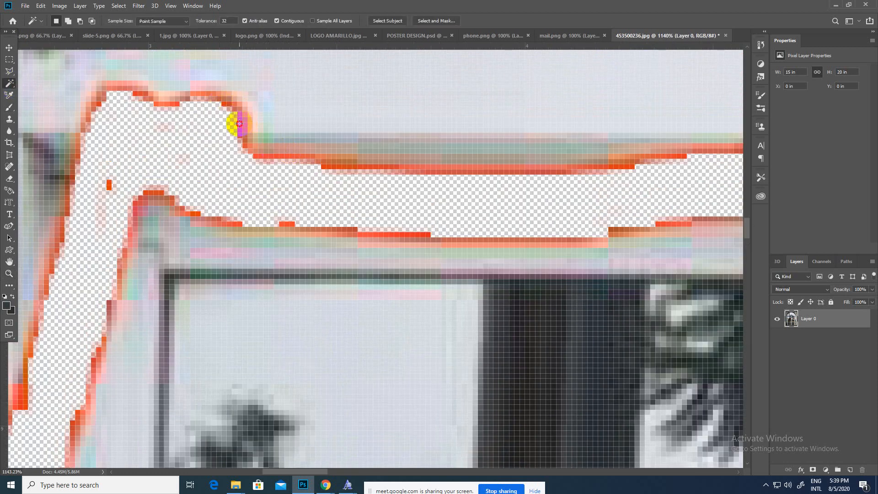
{"action": "right_click", "coordinate": [245, 122]}
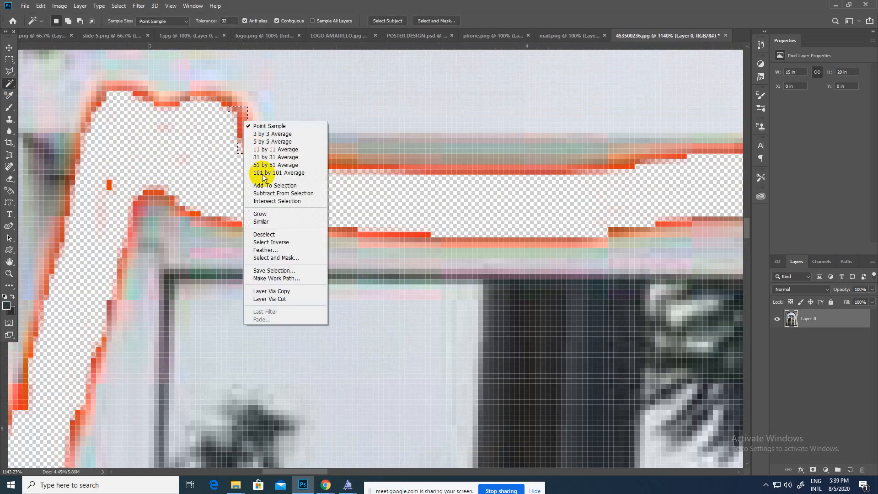
{"action": "left_click", "coordinate": [267, 214]}
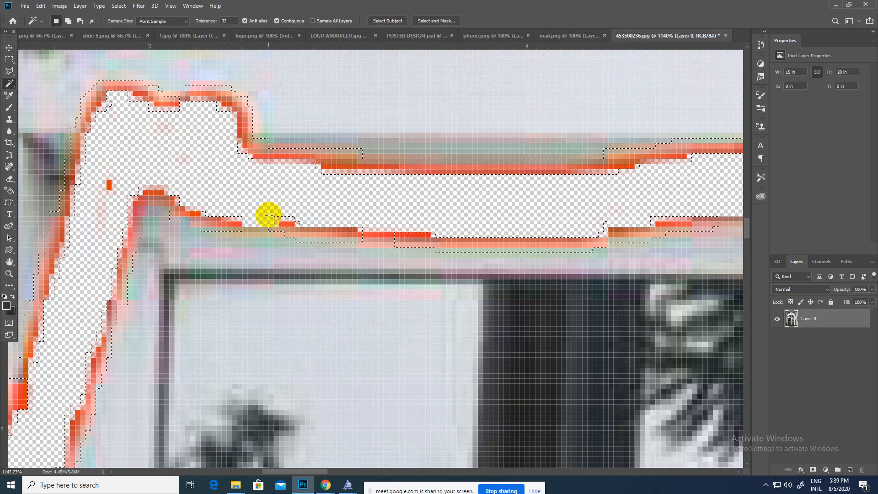
{"action": "key", "text": "z"}
{"action": "left_click_drag", "start_coordinate": [269, 210], "coordinate": [161, 188]}
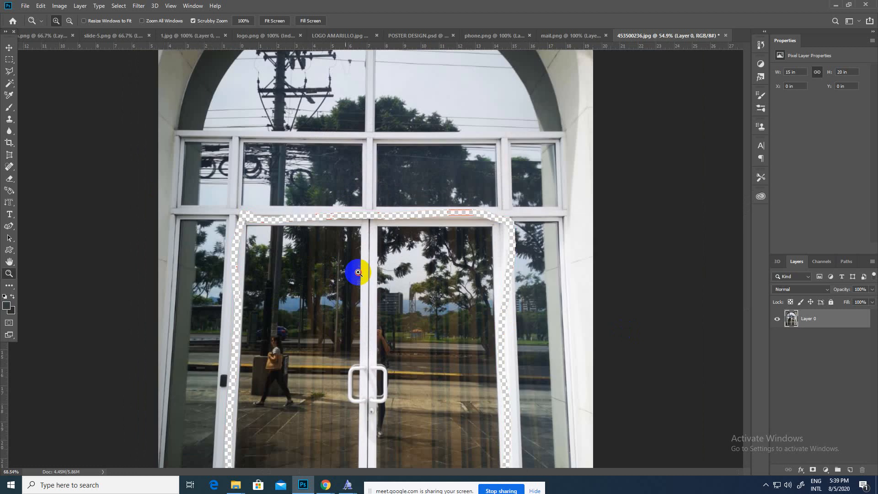
- Fill the transparent gap along the upper door frame with the Clone Stamp, sampling the white frame beside it
{"action": "left_click_drag", "start_coordinate": [358, 270], "coordinate": [284, 211]}
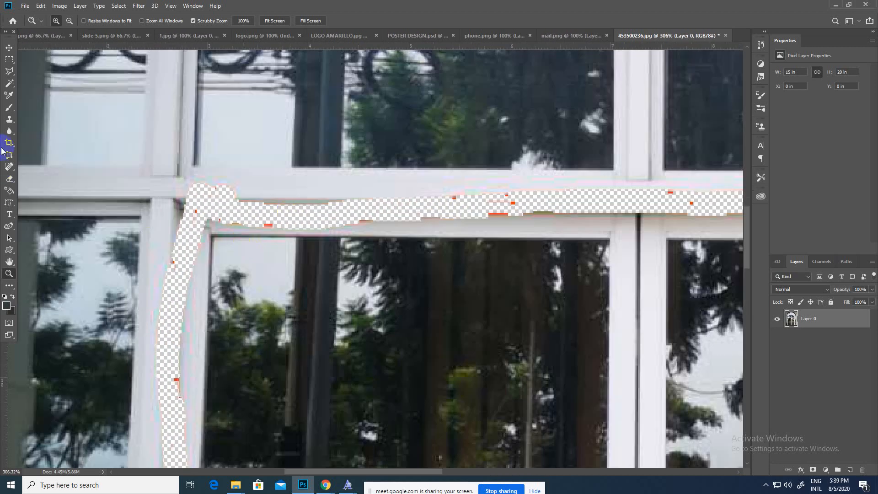
{"action": "left_click", "coordinate": [10, 120]}
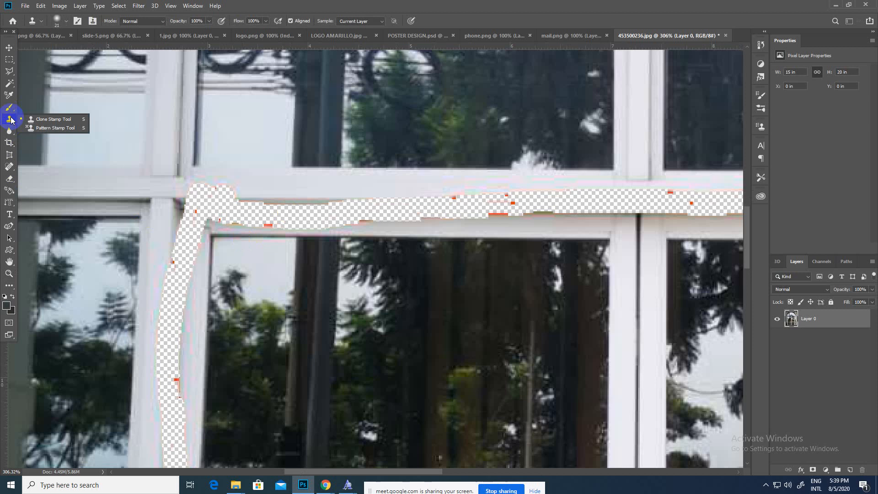
{"action": "left_click", "coordinate": [64, 120]}
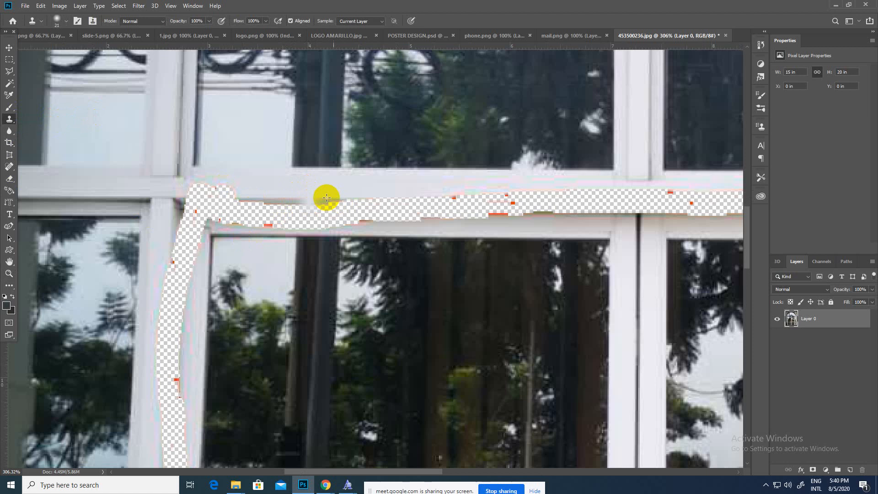
{"action": "mouse_move", "coordinate": [520, 187]}
{"action": "left_mouse_down"}
{"action": "mouse_move", "coordinate": [467, 187]}
{"action": "mouse_move", "coordinate": [603, 182]}
{"action": "mouse_move", "coordinate": [611, 185]}
{"action": "mouse_move", "coordinate": [539, 190]}
{"action": "mouse_move", "coordinate": [636, 194]}
{"action": "mouse_move", "coordinate": [531, 218]}
{"action": "mouse_move", "coordinate": [469, 210]}
{"action": "mouse_move", "coordinate": [544, 203]}
{"action": "mouse_move", "coordinate": [639, 242]}
{"action": "left_mouse_up"}
{"action": "key", "text": "z"}
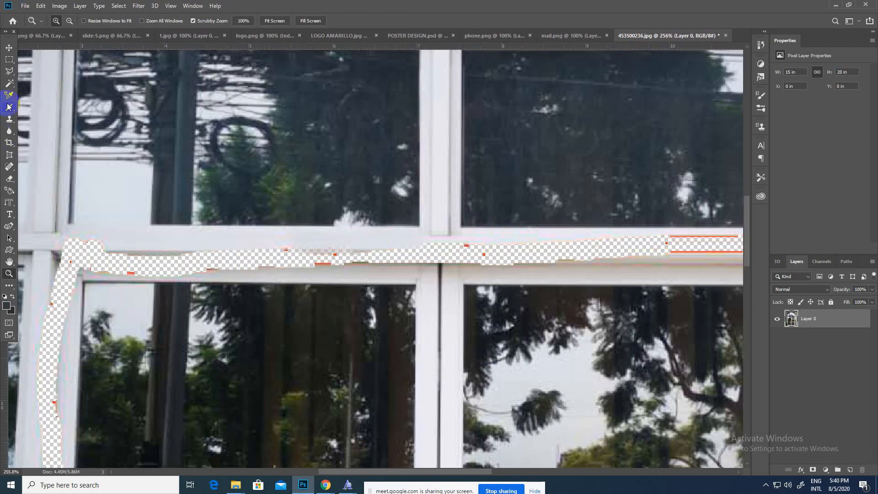
{"action": "left_click", "coordinate": [10, 120]}
{"action": "left_click", "coordinate": [492, 234], "text": "alt"}
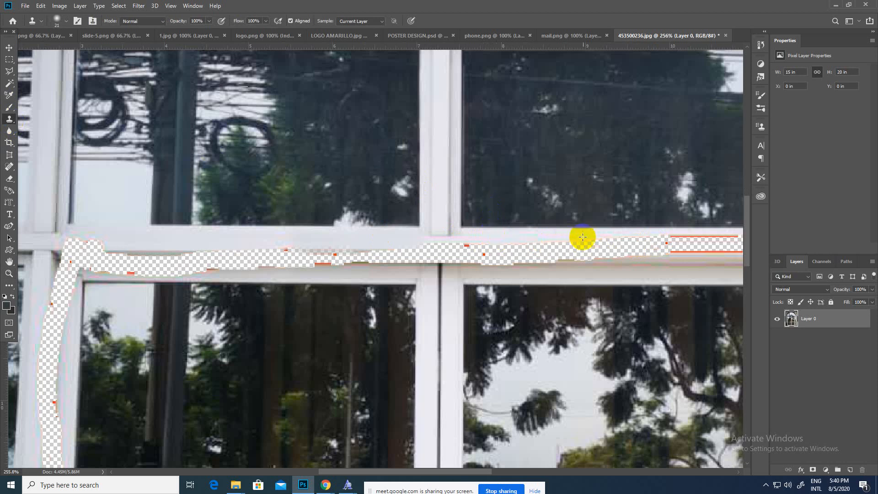
- Clone white frame texture over the transparent gap above the right door using the Clone Stamp tool
{"action": "mouse_move", "coordinate": [605, 240]}
{"action": "left_mouse_down"}
{"action": "mouse_move", "coordinate": [633, 240]}
{"action": "mouse_move", "coordinate": [557, 233]}
{"action": "mouse_move", "coordinate": [671, 232]}
{"action": "mouse_move", "coordinate": [583, 233]}
{"action": "mouse_move", "coordinate": [632, 231]}
{"action": "mouse_move", "coordinate": [601, 233]}
{"action": "mouse_move", "coordinate": [615, 231]}
{"action": "left_mouse_up"}
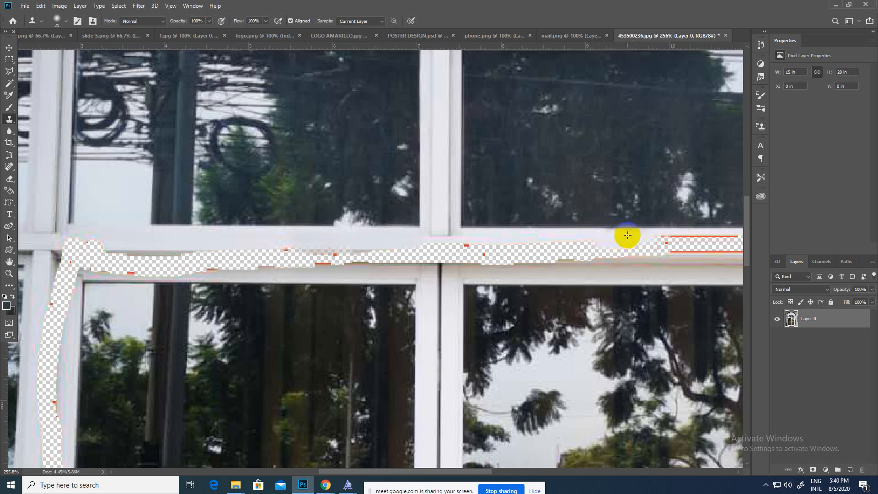
{"action": "mouse_move", "coordinate": [626, 237]}
{"action": "left_mouse_down"}
{"action": "mouse_move", "coordinate": [602, 245]}
{"action": "mouse_move", "coordinate": [510, 241]}
{"action": "mouse_move", "coordinate": [580, 246]}
{"action": "mouse_move", "coordinate": [527, 239]}
{"action": "mouse_move", "coordinate": [546, 244]}
{"action": "left_mouse_up"}
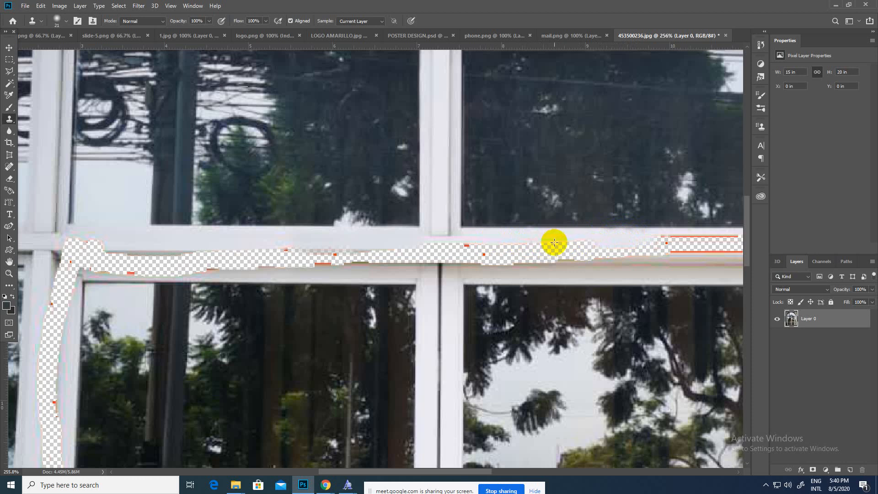
{"action": "mouse_move", "coordinate": [554, 243]}
{"action": "left_mouse_down"}
{"action": "mouse_move", "coordinate": [592, 239]}
{"action": "mouse_move", "coordinate": [528, 238]}
{"action": "left_mouse_up"}
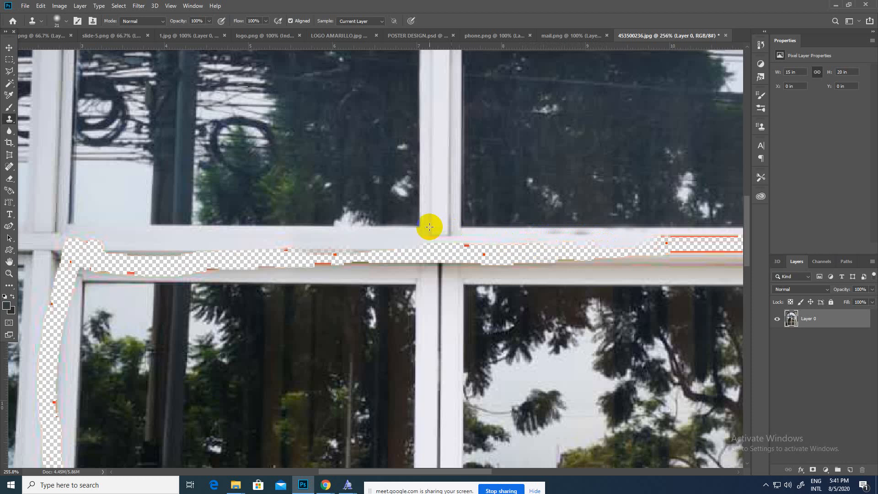
{"action": "left_click", "coordinate": [66, 21]}
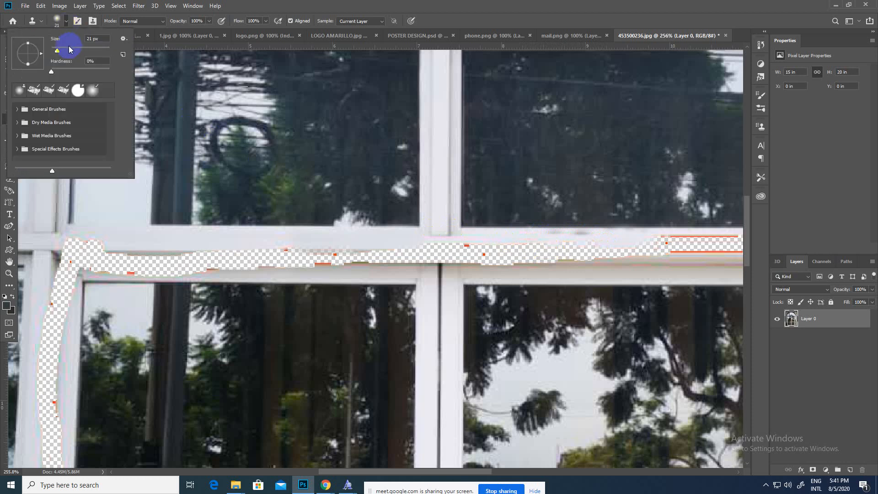
{"action": "left_click", "coordinate": [69, 49]}
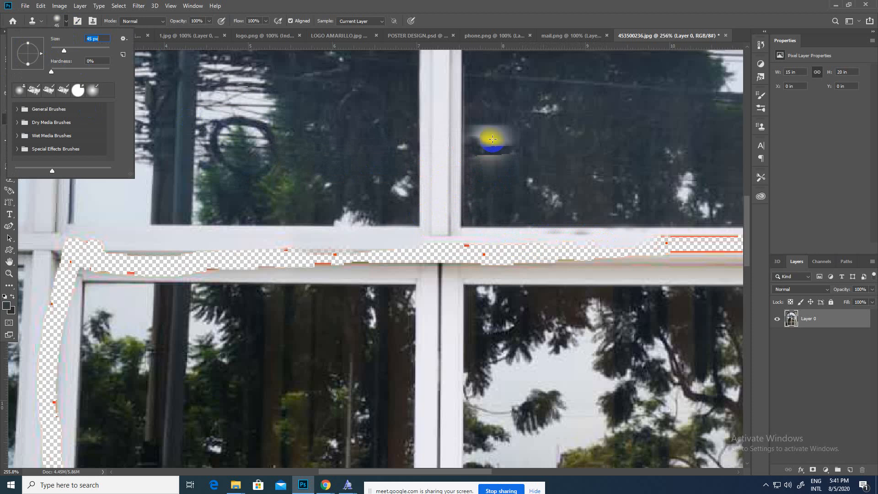
{"action": "key", "text": "Escape"}
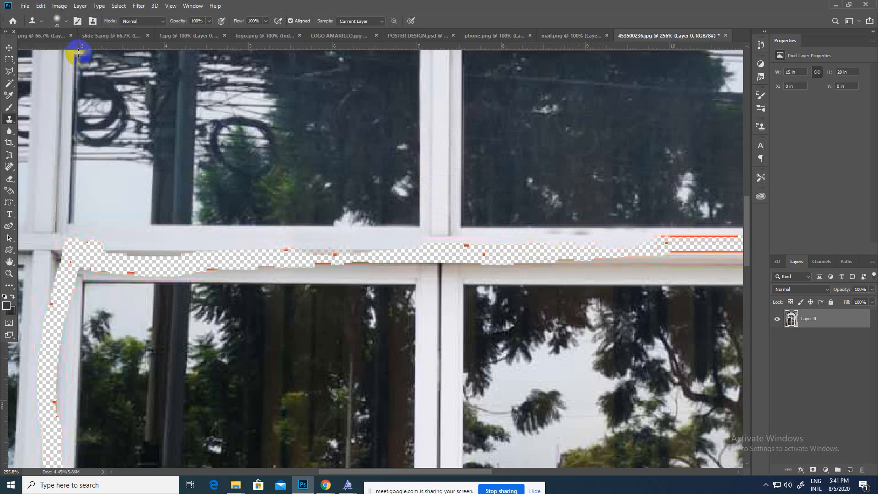
- Set the Clone Stamp brush size to 10 px and clone frame texture over the gap just right of the central mullion
{"action": "left_click", "coordinate": [57, 23]}
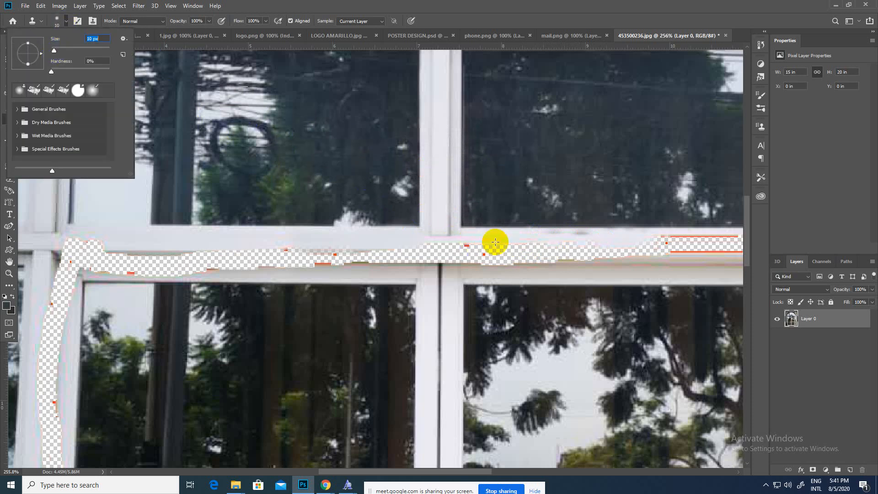
{"action": "key", "text": "Return"}
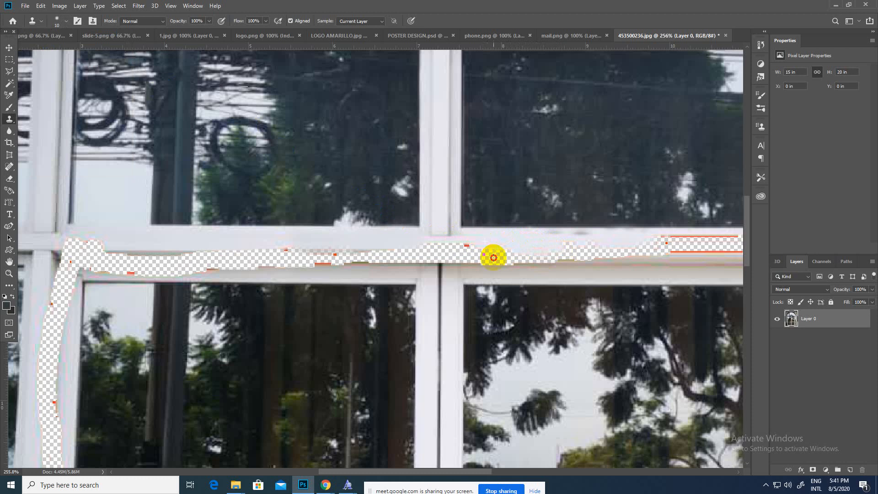
{"action": "left_click_drag", "start_coordinate": [494, 253], "coordinate": [480, 245]}
{"action": "key", "text": "ctrl+z"}
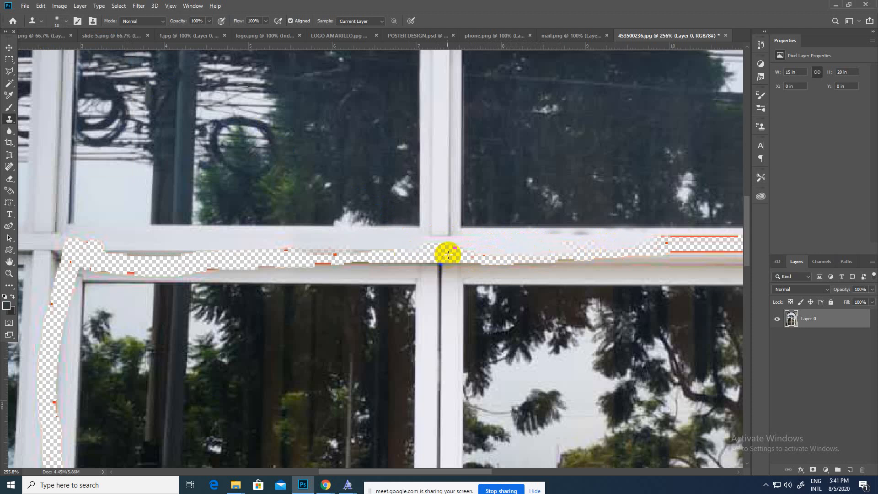
- Outline the upper crossbar's right-hand section with the Polygonal Lasso, copy it down over the gap above the right door, and deselect
{"action": "key", "text": "z"}
{"action": "mouse_move", "coordinate": [448, 254]}
{"action": "left_mouse_down"}
{"action": "mouse_move", "coordinate": [337, 253]}
{"action": "mouse_move", "coordinate": [351, 257]}
{"action": "left_mouse_up"}
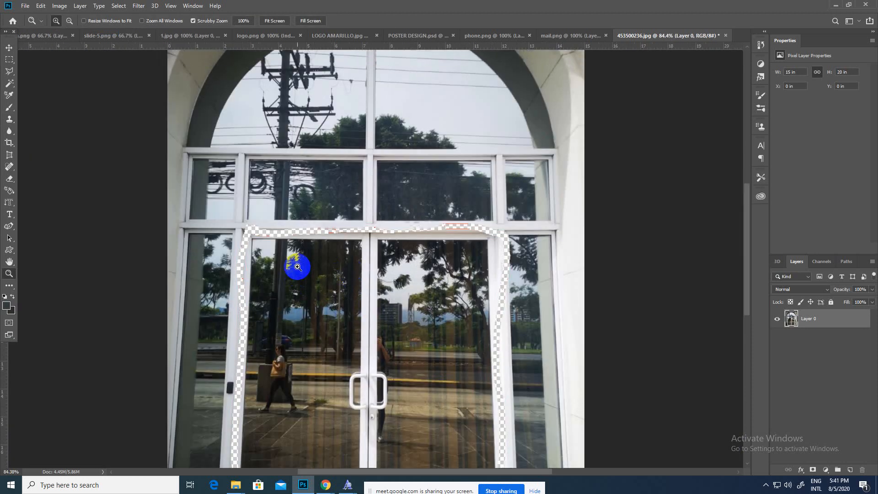
{"action": "left_click_drag", "start_coordinate": [297, 266], "coordinate": [343, 268]}
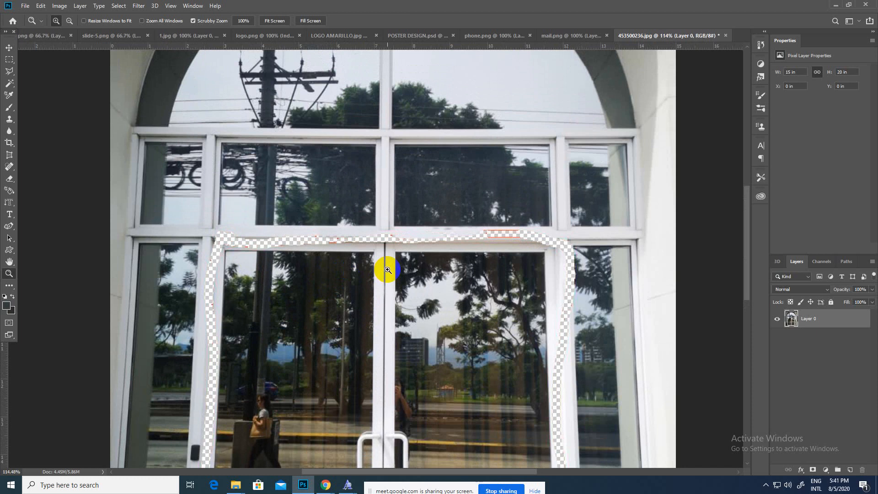
{"action": "scroll", "coordinate": [388, 270], "scroll_direction": "up", "scroll_amount": 2}
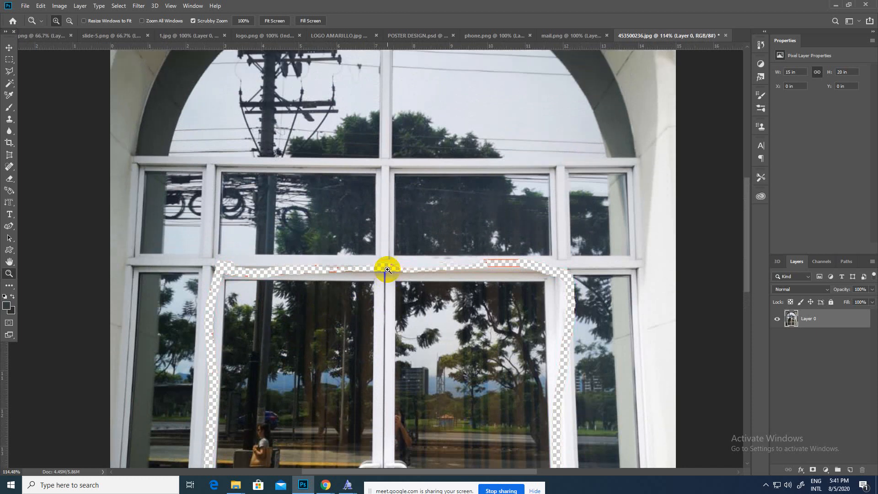
{"action": "left_click", "coordinate": [9, 72]}
{"action": "left_click", "coordinate": [44, 82]}
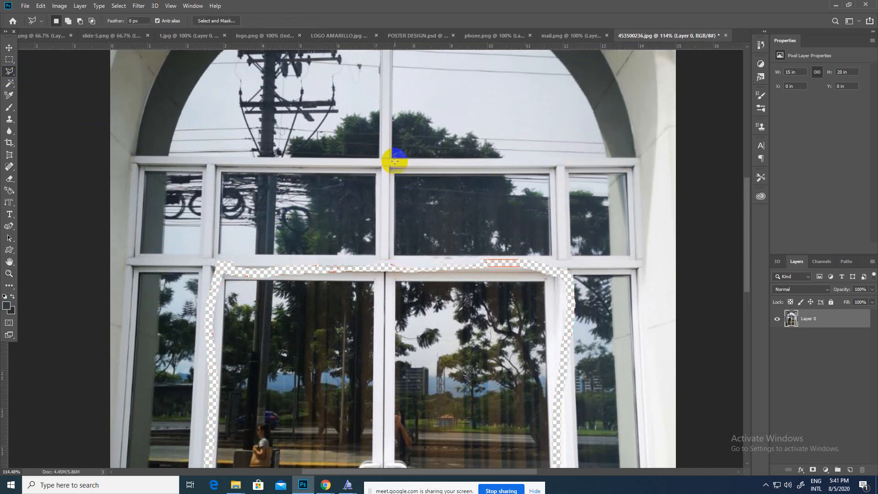
{"action": "left_click", "coordinate": [9, 72]}
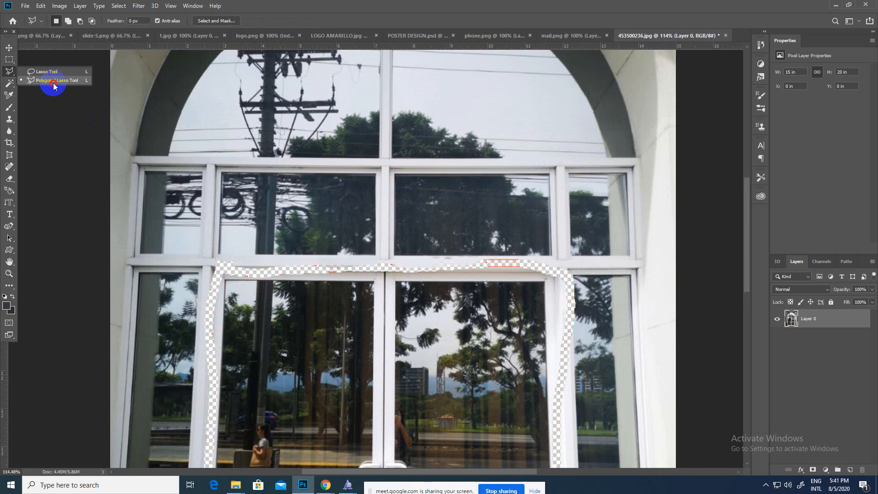
{"action": "left_click", "coordinate": [53, 82]}
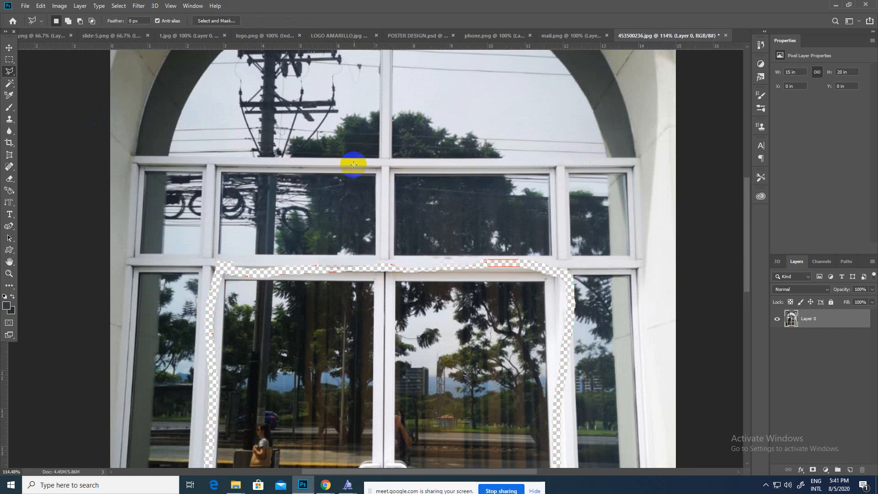
{"action": "left_click", "coordinate": [397, 174]}
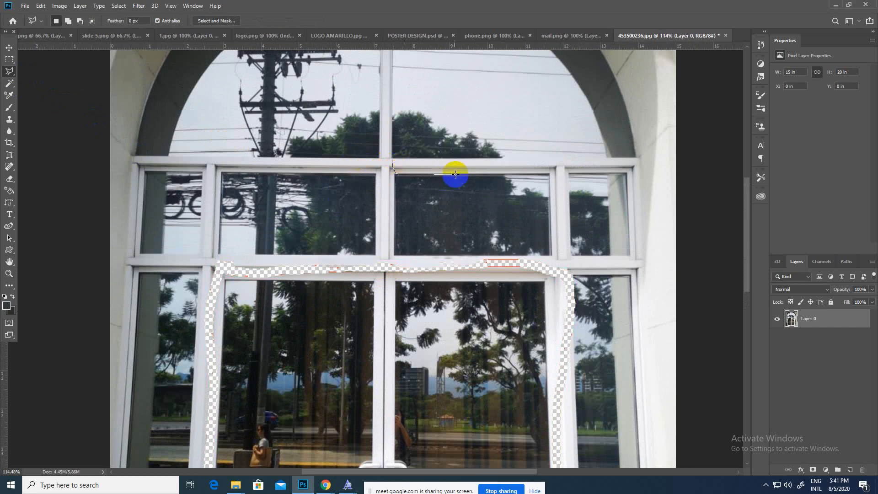
{"action": "left_click", "coordinate": [559, 160]}
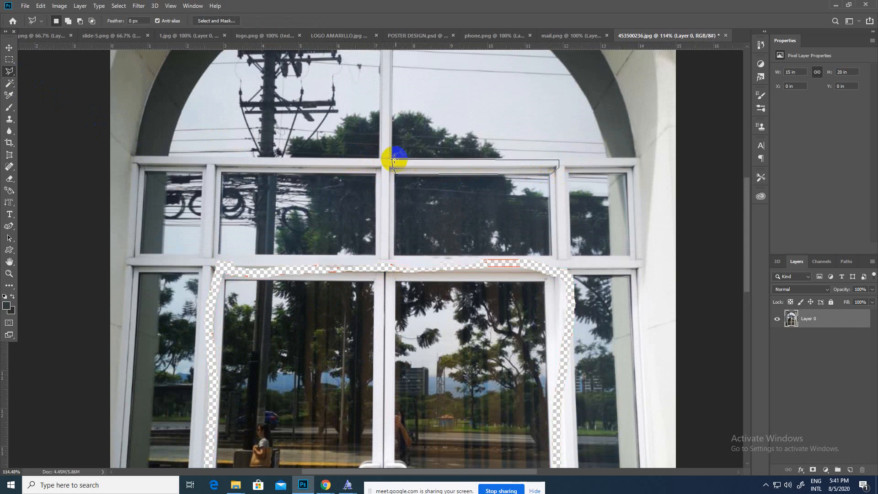
{"action": "left_click", "coordinate": [394, 160]}
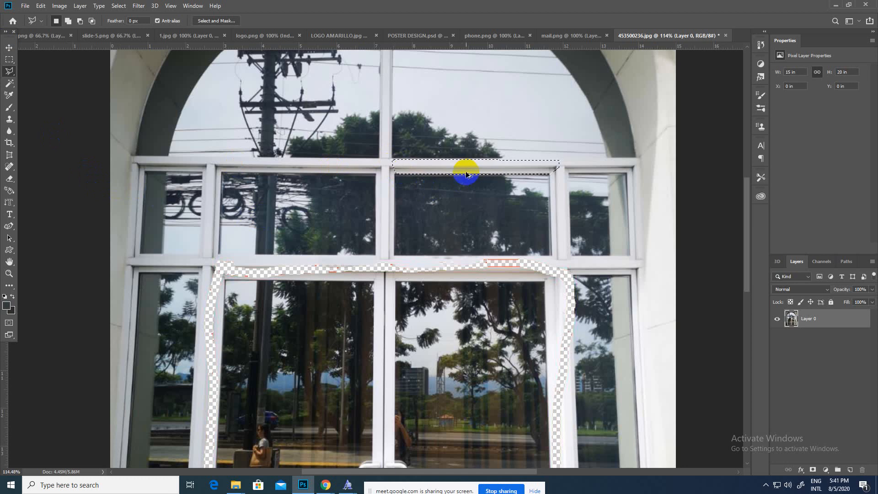
{"action": "left_click_drag", "start_coordinate": [466, 169], "coordinate": [467, 265]}
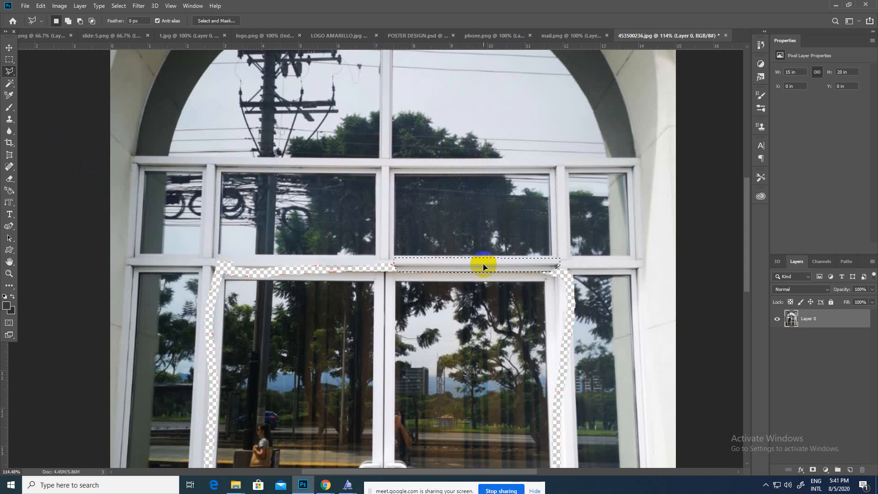
{"action": "left_click", "coordinate": [509, 283]}
- Outline the upper crossbar's left-hand section with the Polygonal Lasso and copy it down over the gap above the left door
{"action": "scroll", "coordinate": [510, 277], "scroll_direction": "down", "scroll_amount": 2}
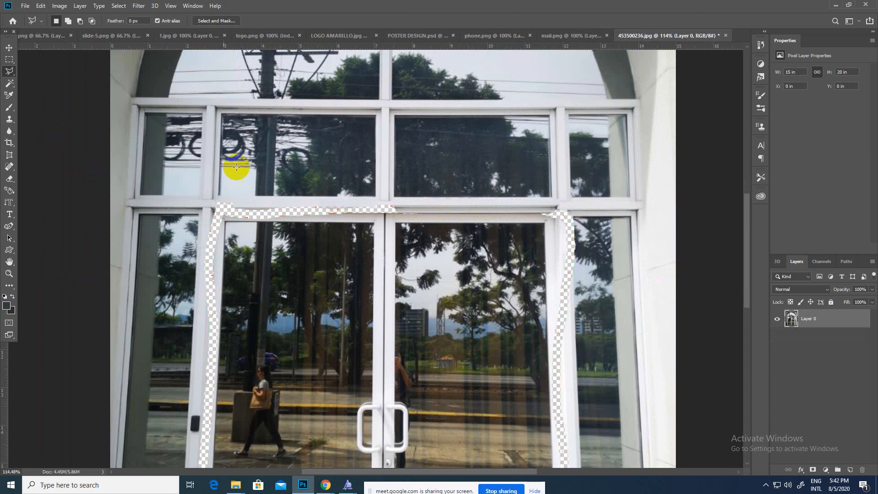
{"action": "left_click", "coordinate": [98, 129]}
{"action": "scroll", "coordinate": [146, 158], "scroll_direction": "up", "scroll_amount": 2}
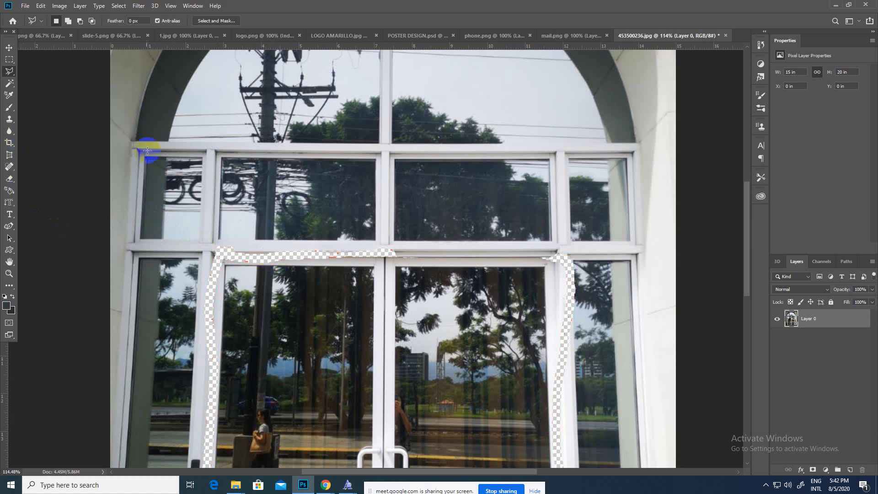
{"action": "left_click_drag", "start_coordinate": [8, 71], "coordinate": [39, 81]}
{"action": "left_click", "coordinate": [220, 157]}
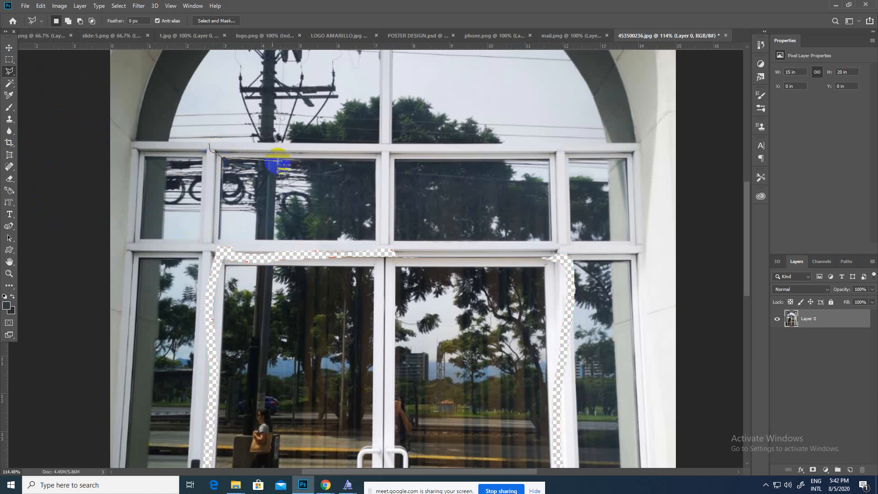
{"action": "left_click", "coordinate": [384, 144]}
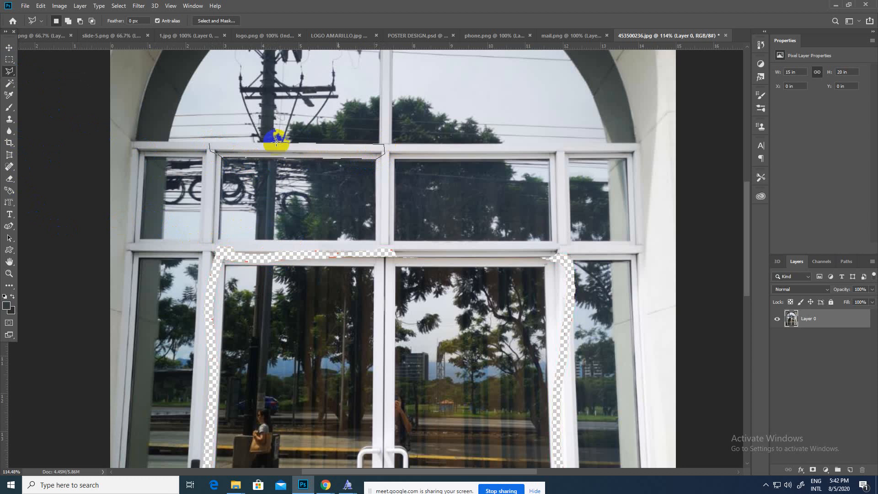
{"action": "left_click", "coordinate": [211, 142]}
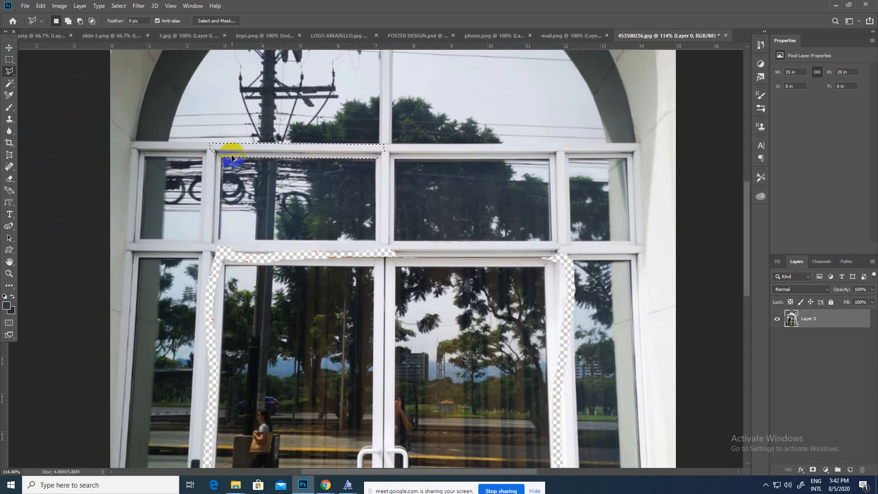
{"action": "left_click_drag", "start_coordinate": [255, 157], "coordinate": [257, 257]}
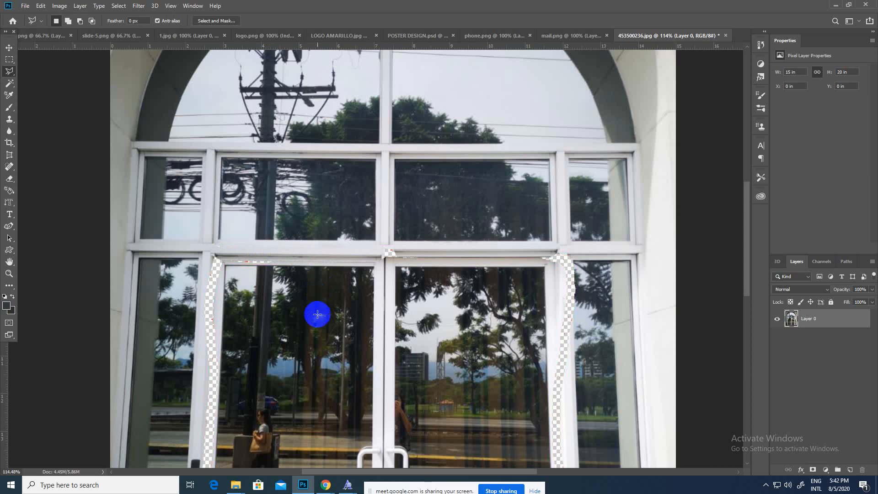
- Copy a Polygonal Lasso selection of the left upper mullion onto the top of the gap beside the left door, undoing misplaced copies
{"action": "key", "text": "z"}
{"action": "left_click_drag", "start_coordinate": [308, 318], "coordinate": [322, 285]}
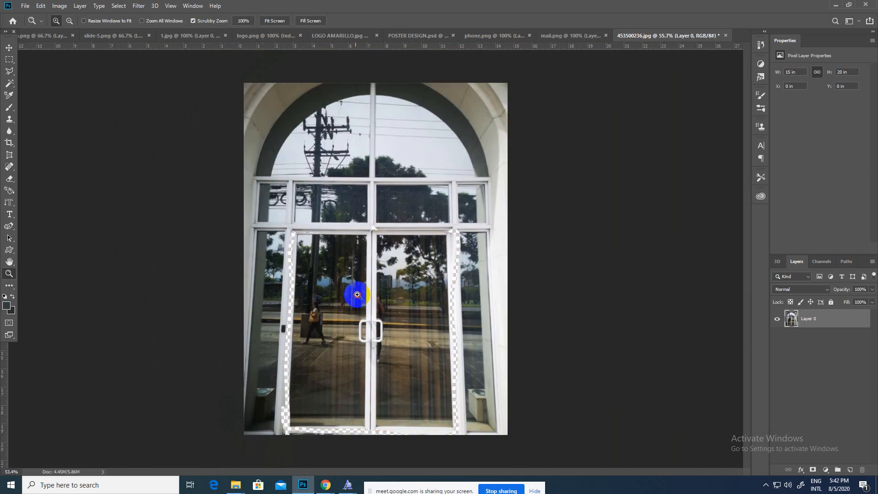
{"action": "left_click_drag", "start_coordinate": [374, 297], "coordinate": [246, 197]}
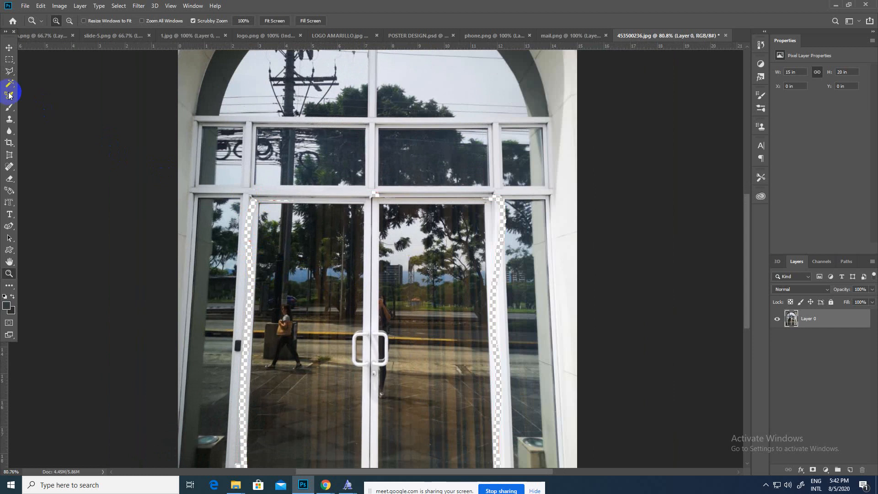
{"action": "left_click", "coordinate": [8, 71]}
{"action": "left_click", "coordinate": [246, 126]}
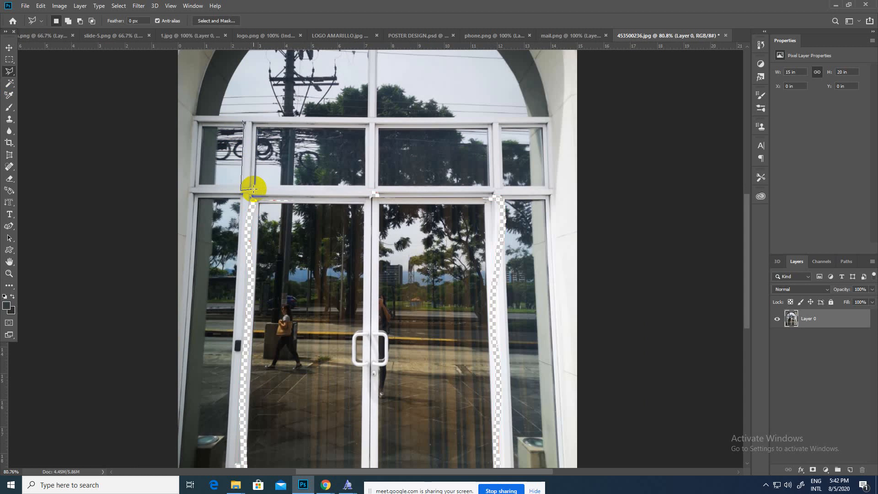
{"action": "left_click", "coordinate": [253, 188]}
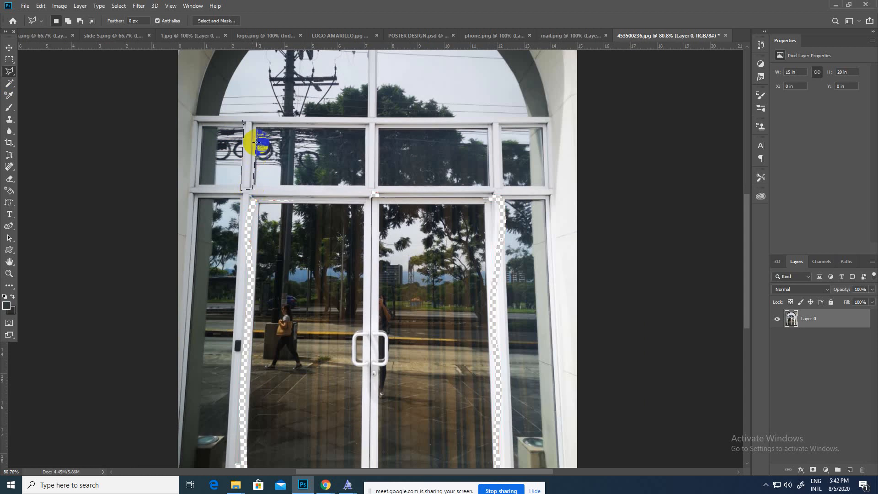
{"action": "left_click", "coordinate": [243, 120]}
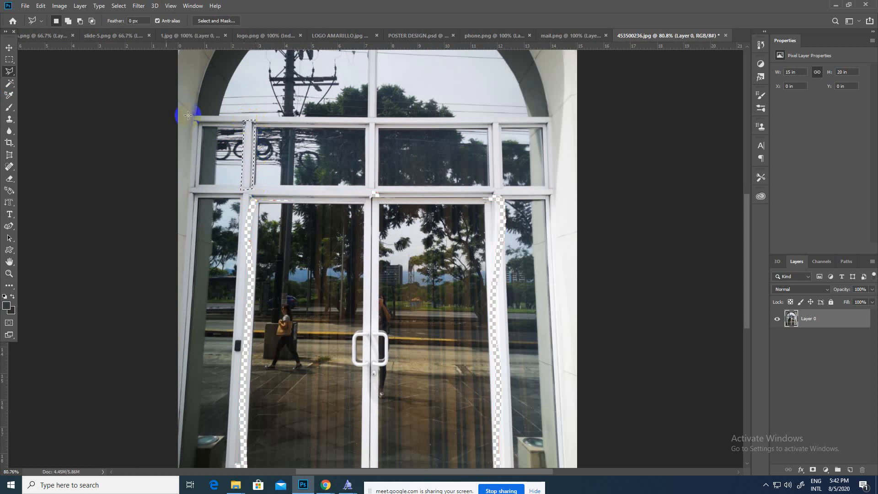
{"action": "left_click_drag", "start_coordinate": [247, 145], "coordinate": [244, 288]}
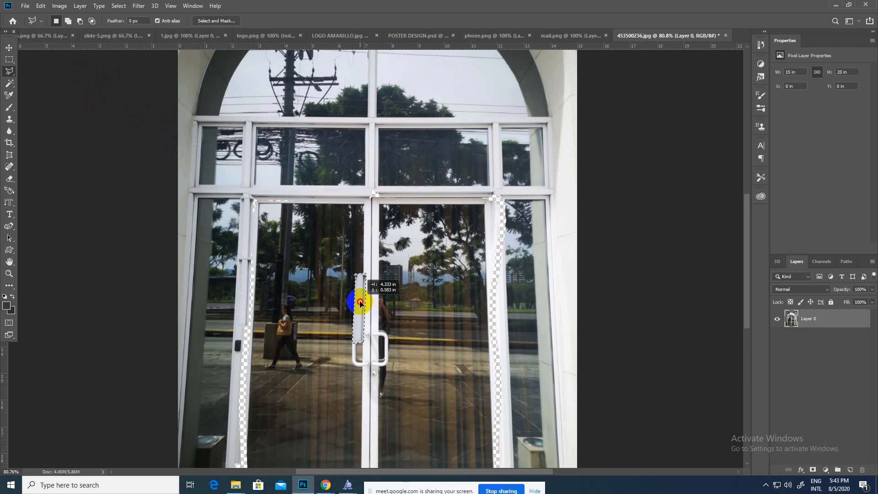
{"action": "key", "text": "ctrl+z"}
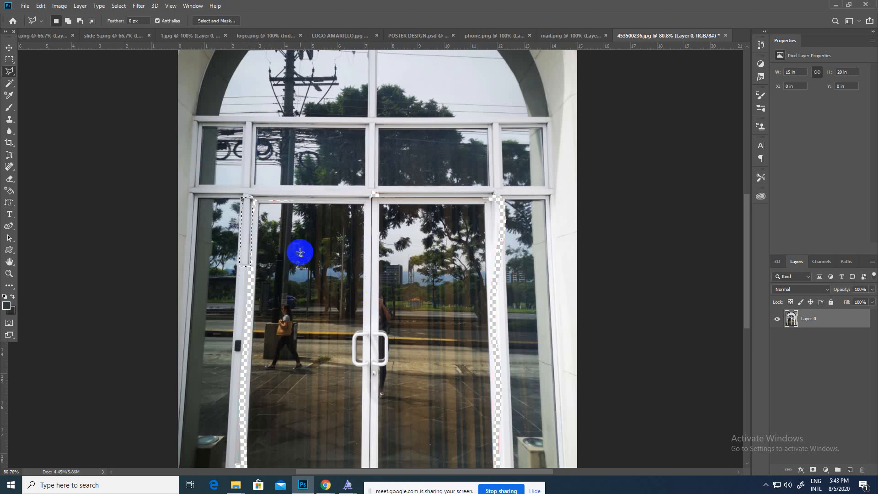
{"action": "scroll", "coordinate": [304, 304], "scroll_direction": "down", "scroll_amount": 2}
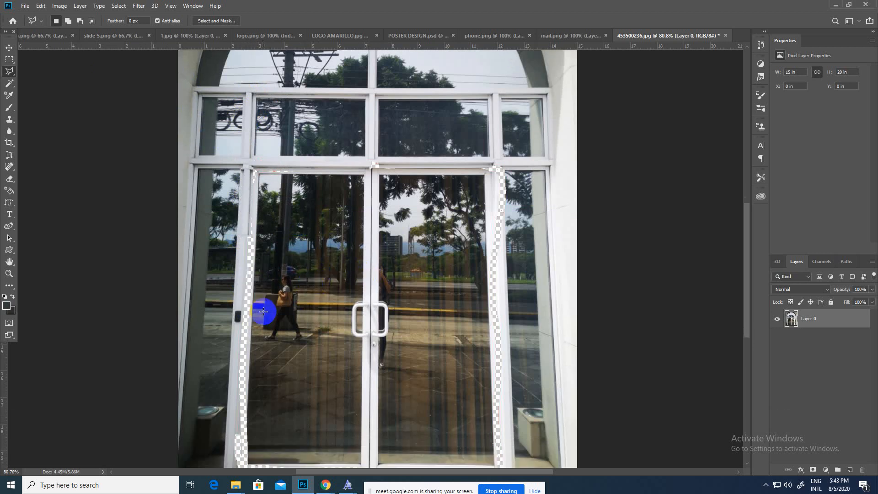
{"action": "left_click", "coordinate": [250, 247]}
{"action": "key", "text": "z"}
{"action": "mouse_move", "coordinate": [249, 255]}
{"action": "left_mouse_down"}
{"action": "mouse_move", "coordinate": [290, 265]}
{"action": "mouse_move", "coordinate": [246, 260]}
{"action": "left_mouse_up"}
{"action": "key", "text": "ctrl+0"}
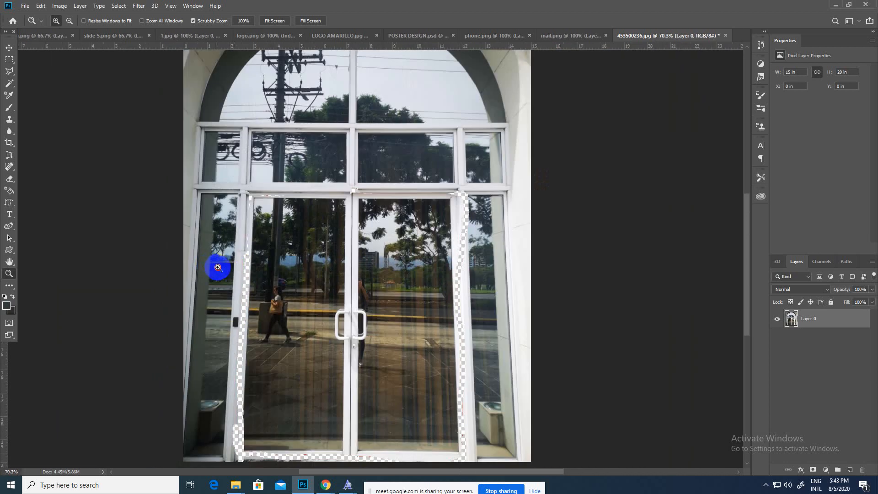
{"action": "key", "text": "ctrl+1"}
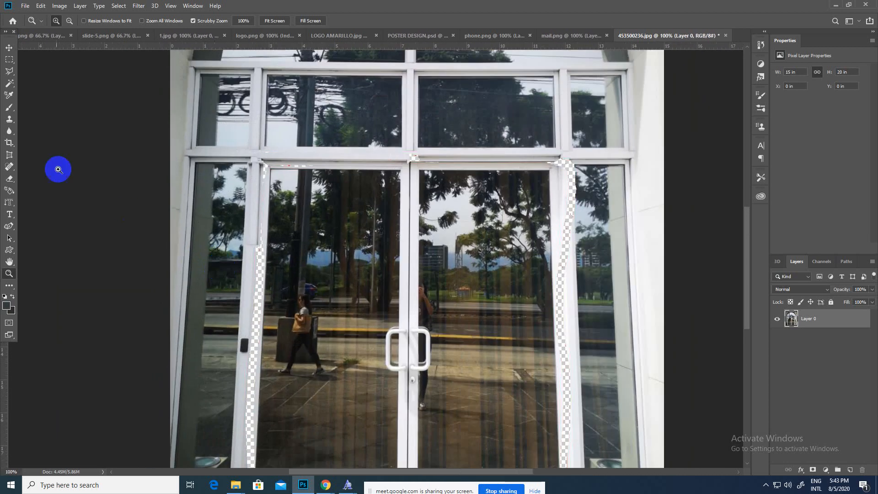
- Outline the full-height frame post left of the left door with the Polygonal Lasso, copy it over the adjacent gap, and deselect
{"action": "left_click", "coordinate": [8, 72]}
{"action": "left_click", "coordinate": [258, 169]}
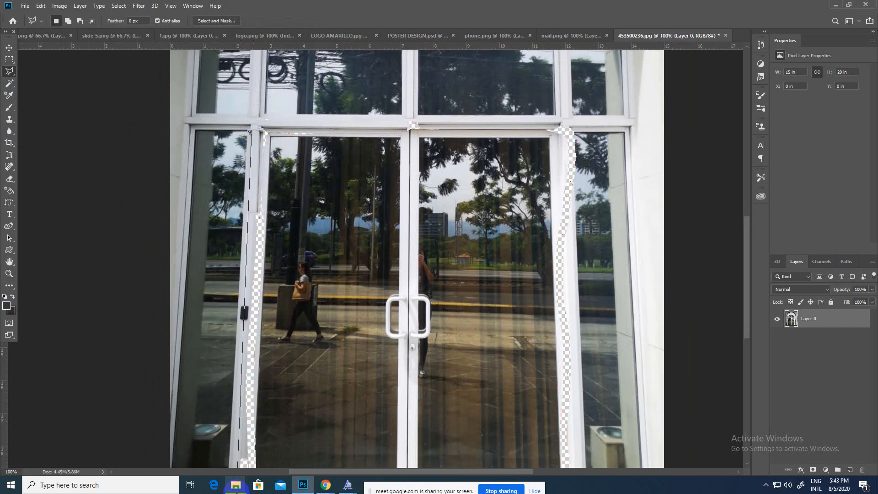
{"action": "left_click", "coordinate": [227, 433]}
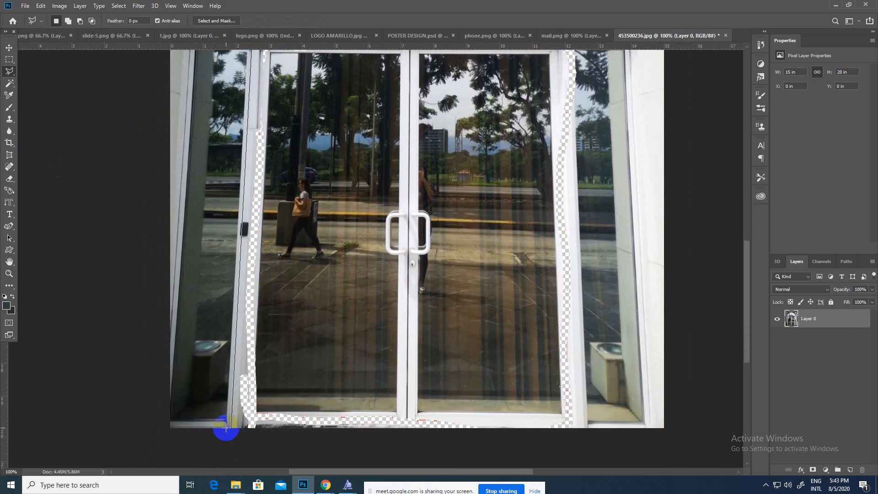
{"action": "left_click", "coordinate": [245, 48]}
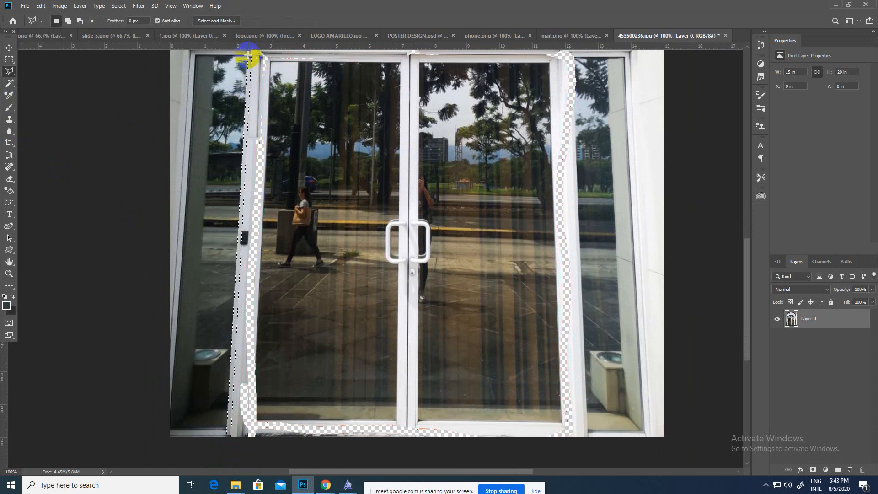
{"action": "left_click", "coordinate": [9, 47]}
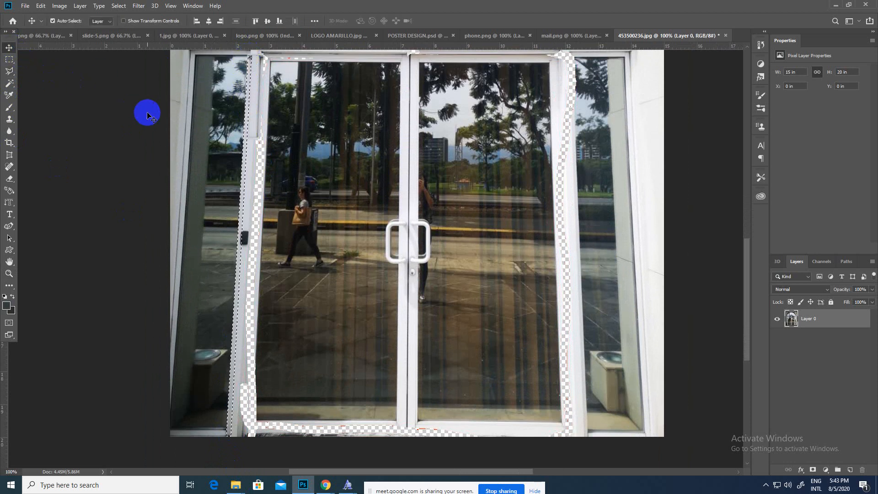
{"action": "left_click", "coordinate": [6, 46]}
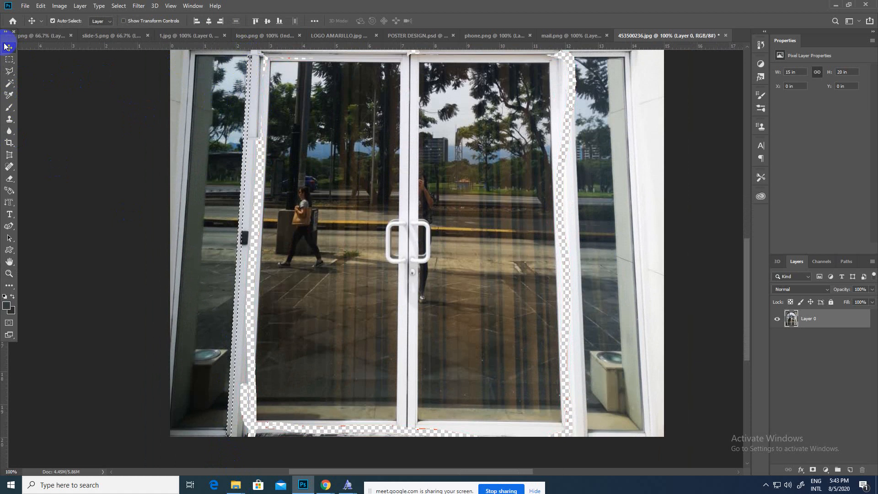
{"action": "mouse_move", "coordinate": [247, 147]}
{"action": "left_mouse_down"}
{"action": "mouse_move", "coordinate": [256, 148]}
{"action": "mouse_move", "coordinate": [257, 137]}
{"action": "mouse_move", "coordinate": [263, 145]}
{"action": "left_mouse_up"}
{"action": "key", "text": "ctrl+d"}
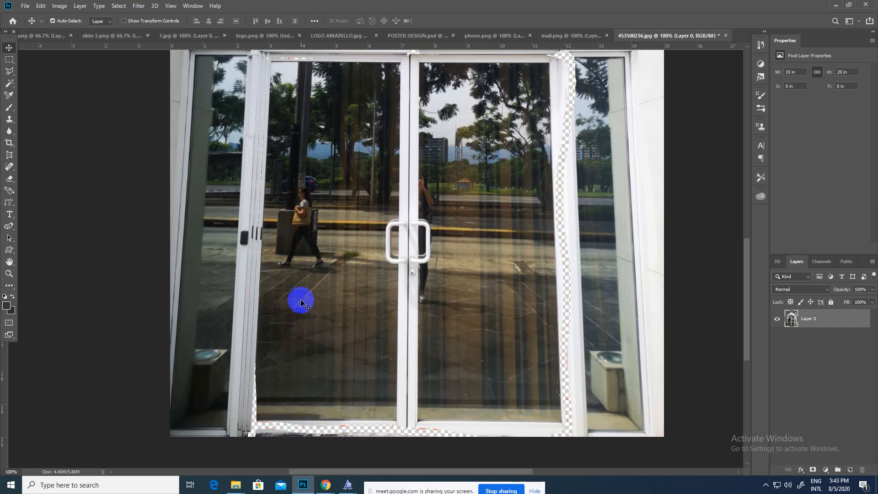
- Outline the repaired left door post with the Polygonal Lasso and copy it across to the gap beside the right door
{"action": "key", "text": "z"}
{"action": "left_click_drag", "start_coordinate": [301, 302], "coordinate": [394, 316]}
{"action": "left_click", "coordinate": [11, 73]}
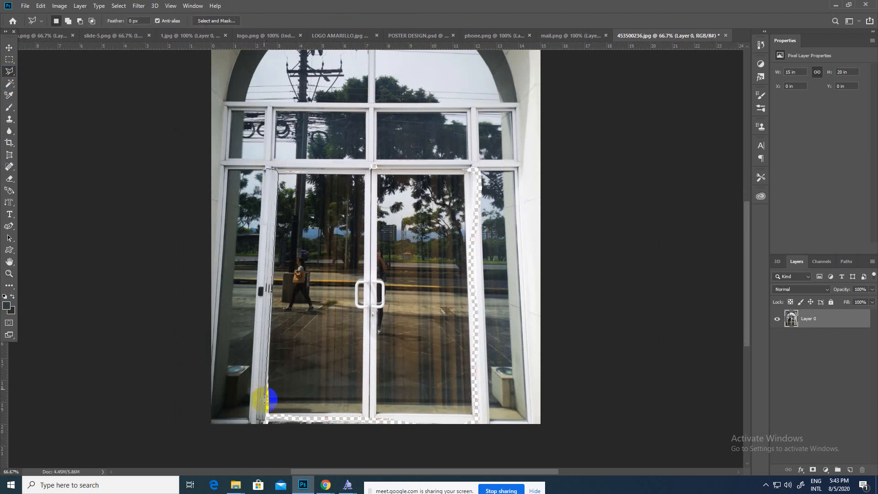
{"action": "left_click", "coordinate": [265, 421]}
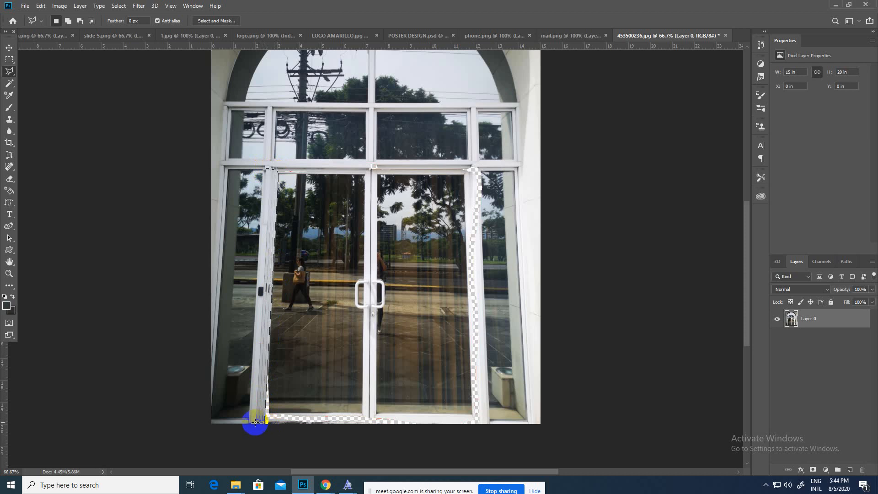
{"action": "left_click", "coordinate": [265, 171]}
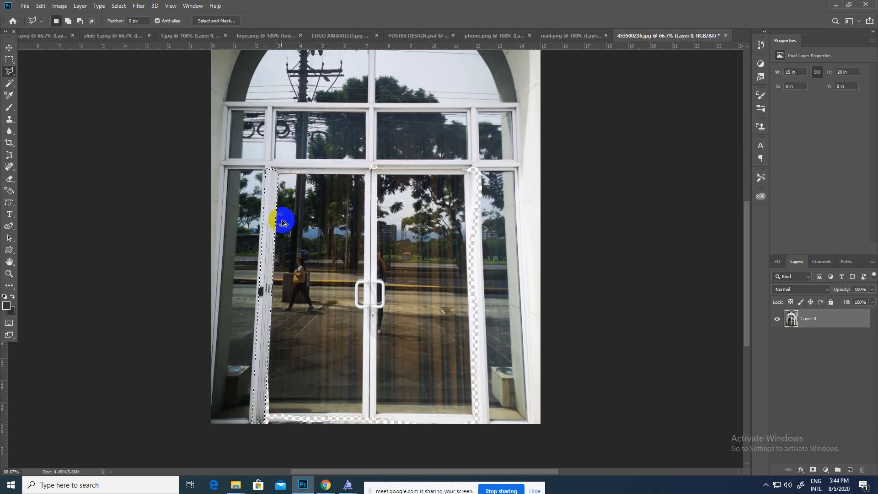
{"action": "mouse_move", "coordinate": [276, 216]}
{"action": "left_mouse_down"}
{"action": "mouse_move", "coordinate": [405, 236]}
{"action": "mouse_move", "coordinate": [466, 222]}
{"action": "left_mouse_up"}
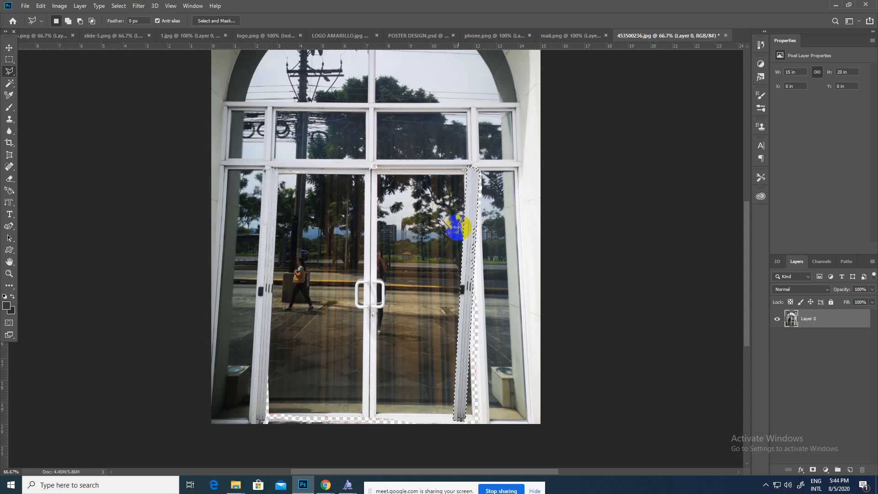
- Free-transform the copied post, rotating it to about -4.72° and aligning it over the right-hand gap, apply it, and deselect
{"action": "key", "text": "ctrl+t"}
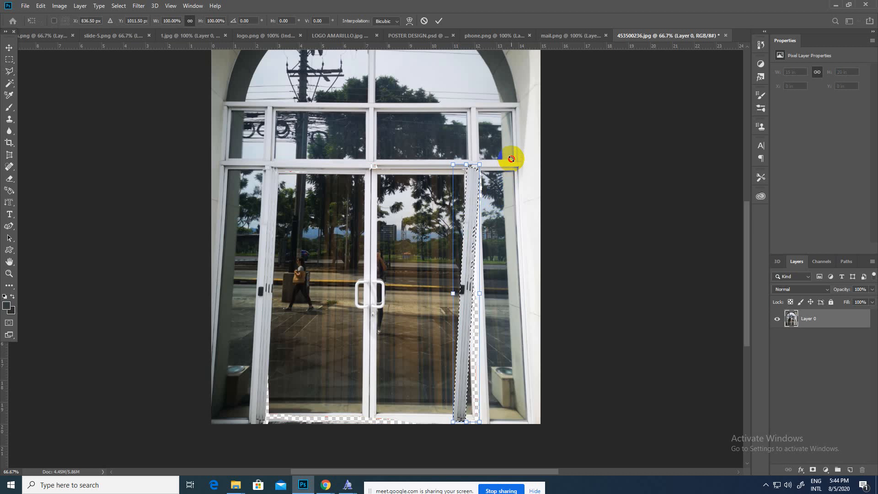
{"action": "left_click_drag", "start_coordinate": [511, 159], "coordinate": [511, 140]}
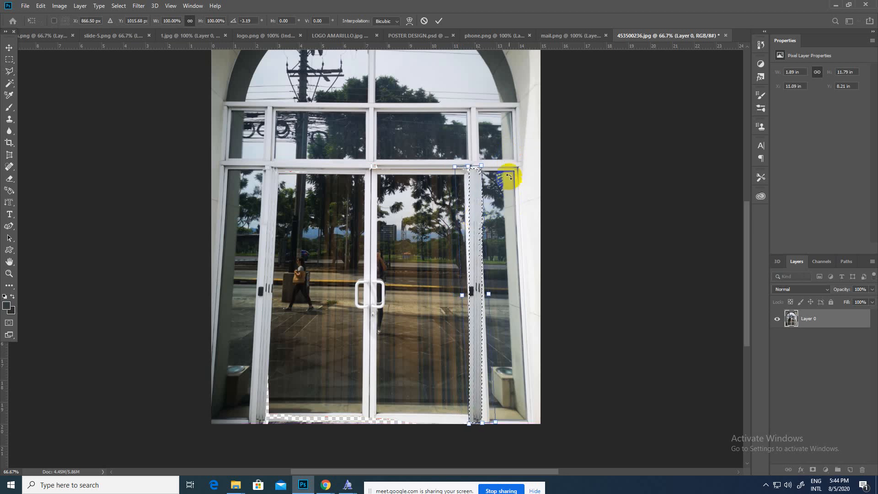
{"action": "left_click_drag", "start_coordinate": [509, 166], "coordinate": [506, 161]}
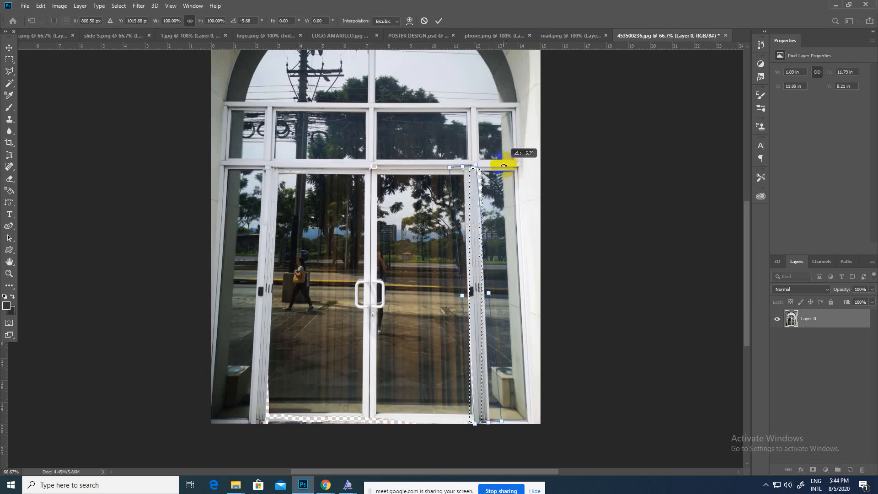
{"action": "left_click_drag", "start_coordinate": [474, 190], "coordinate": [476, 190]}
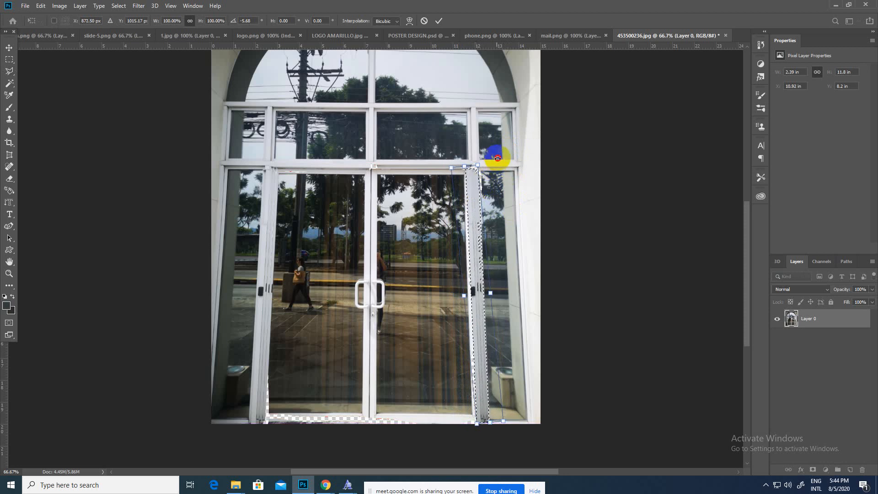
{"action": "left_click_drag", "start_coordinate": [497, 158], "coordinate": [481, 185]}
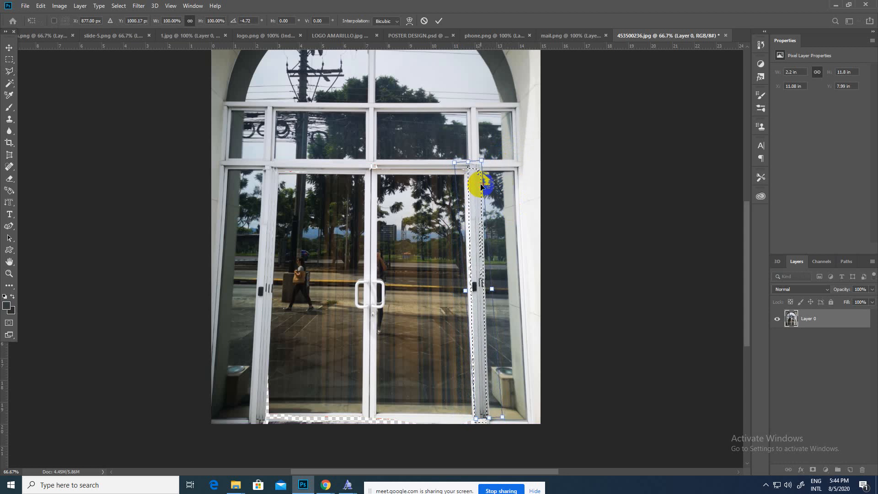
{"action": "left_click", "coordinate": [9, 48]}
{"action": "key", "text": "ctrl+d"}
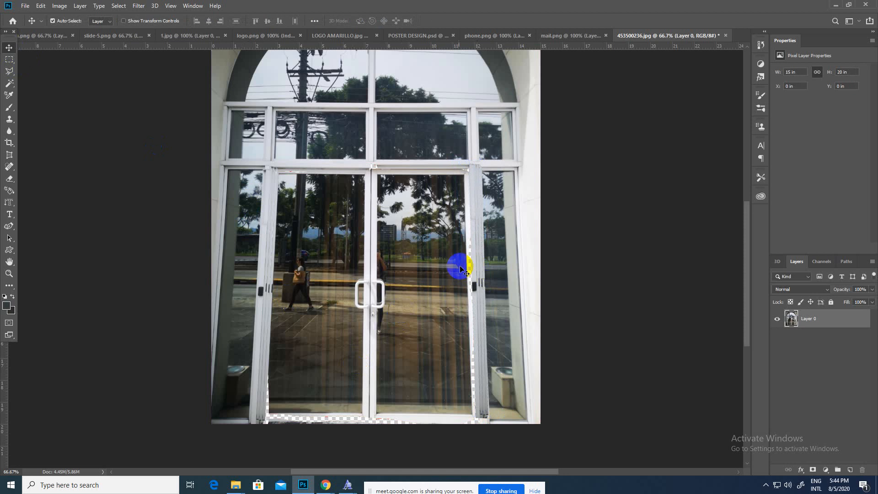
- Copy a narrow Polygonal Lasso strip of the right door post onto the remaining gap along the right door's edge, and deselect
{"action": "left_click", "coordinate": [9, 73]}
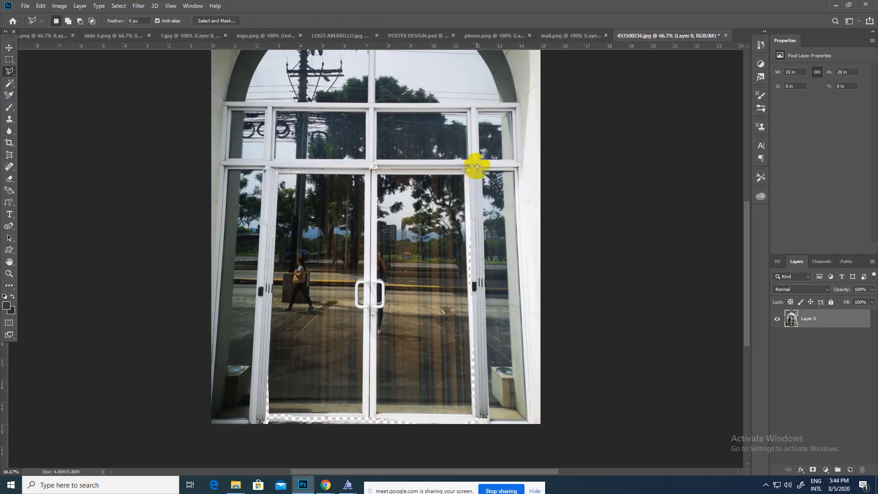
{"action": "left_click", "coordinate": [474, 286]}
{"action": "left_click", "coordinate": [487, 410]}
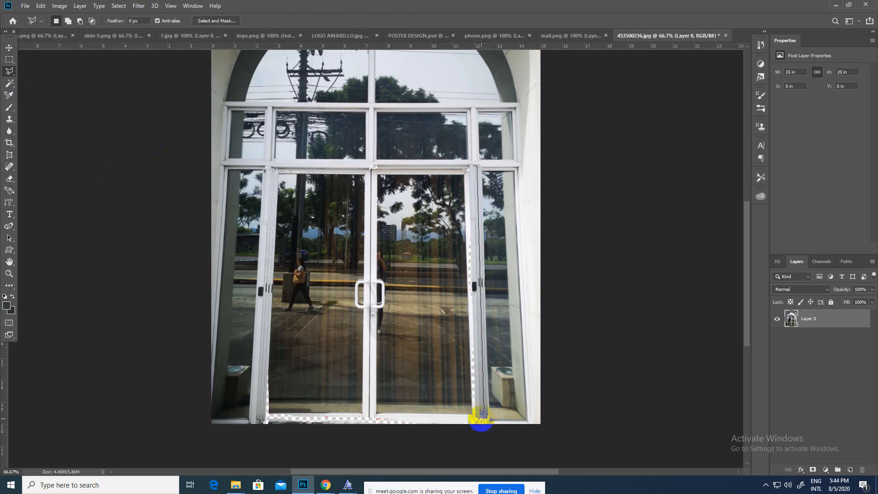
{"action": "left_click", "coordinate": [474, 167]}
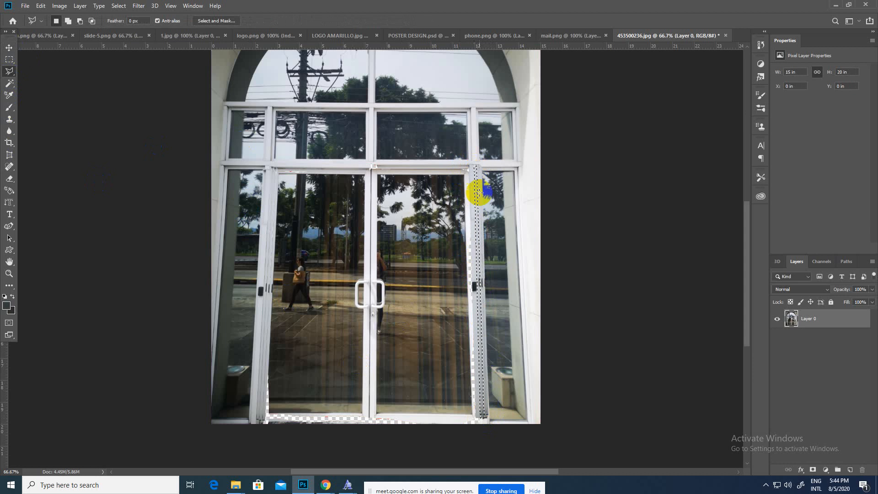
{"action": "left_click_drag", "start_coordinate": [481, 199], "coordinate": [469, 204]}
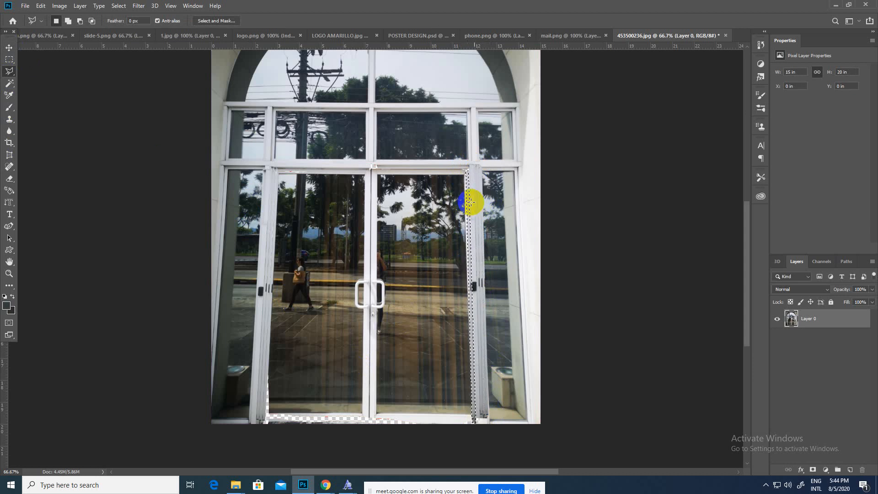
{"action": "left_click", "coordinate": [478, 246]}
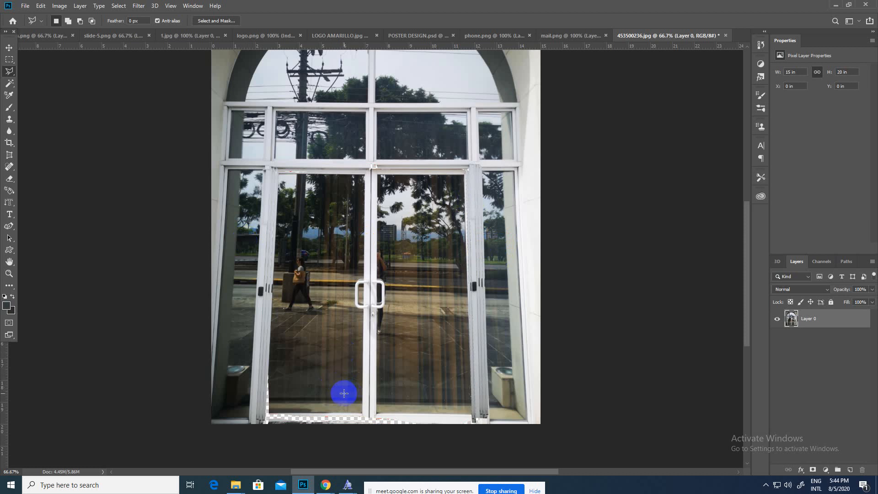
- Outline a short crossbar section left of the central mullion with the Polygonal Lasso, copy it over the central gap, and deselect
{"action": "key", "text": "z"}
{"action": "left_click_drag", "start_coordinate": [344, 393], "coordinate": [411, 265]}
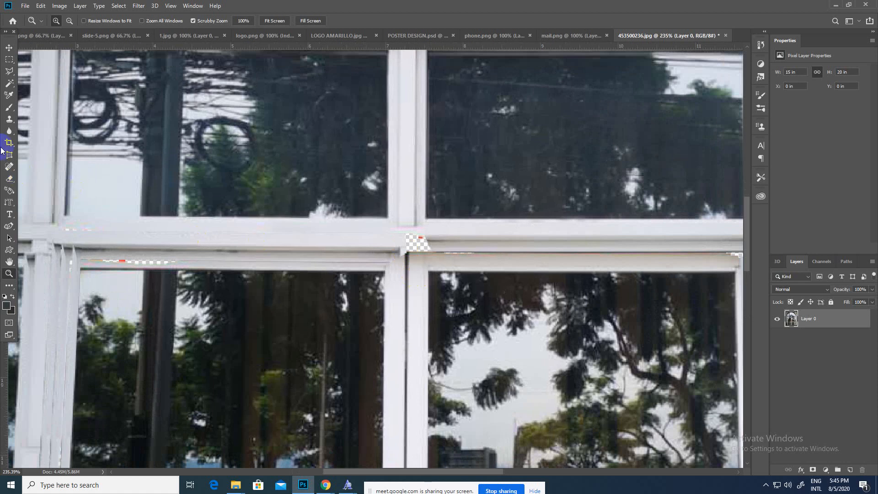
{"action": "left_click", "coordinate": [15, 84]}
{"action": "left_click", "coordinate": [14, 77]}
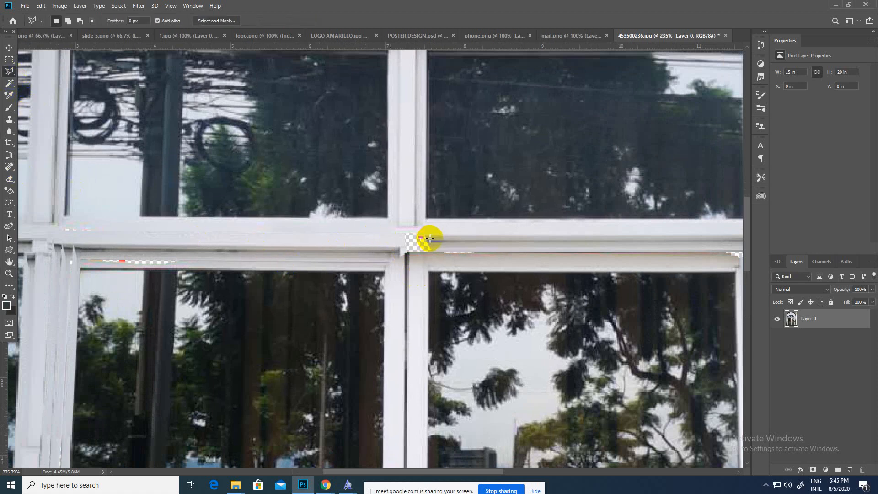
{"action": "left_click", "coordinate": [318, 229]}
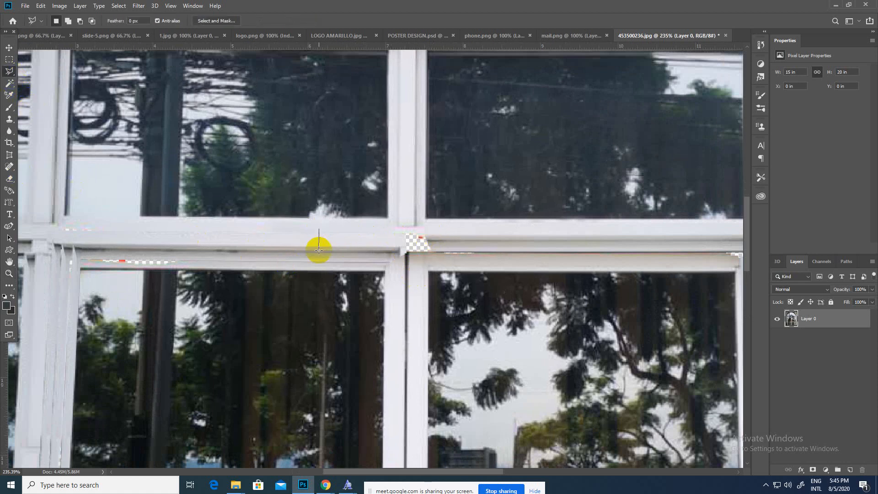
{"action": "left_click", "coordinate": [319, 249]}
{"action": "left_click", "coordinate": [395, 250]}
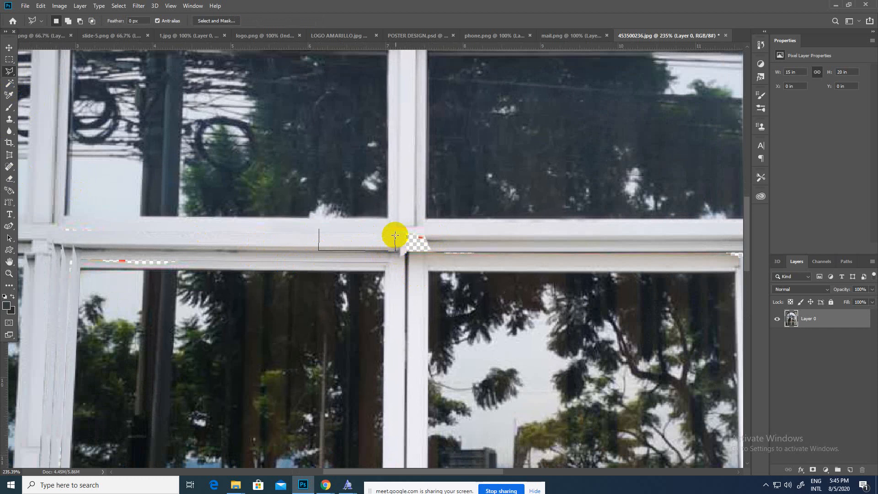
{"action": "left_click", "coordinate": [394, 230]}
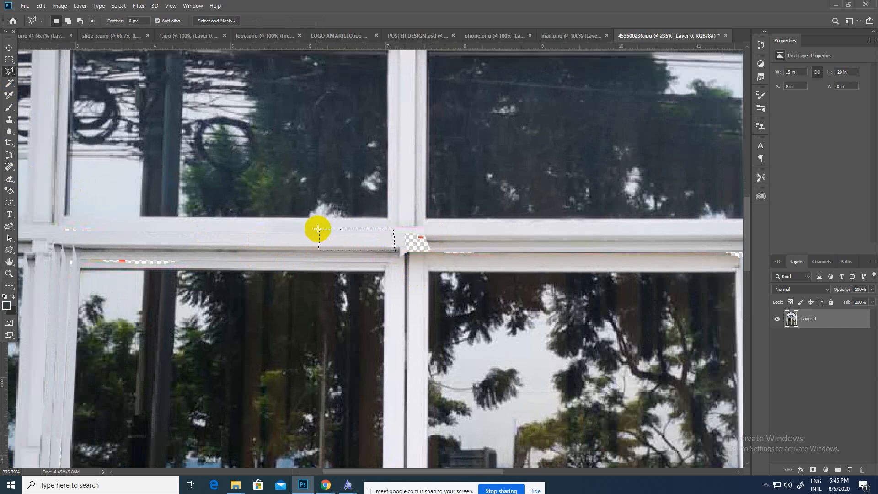
{"action": "left_click_drag", "start_coordinate": [355, 239], "coordinate": [410, 239]}
{"action": "key", "text": "ctrl+d"}
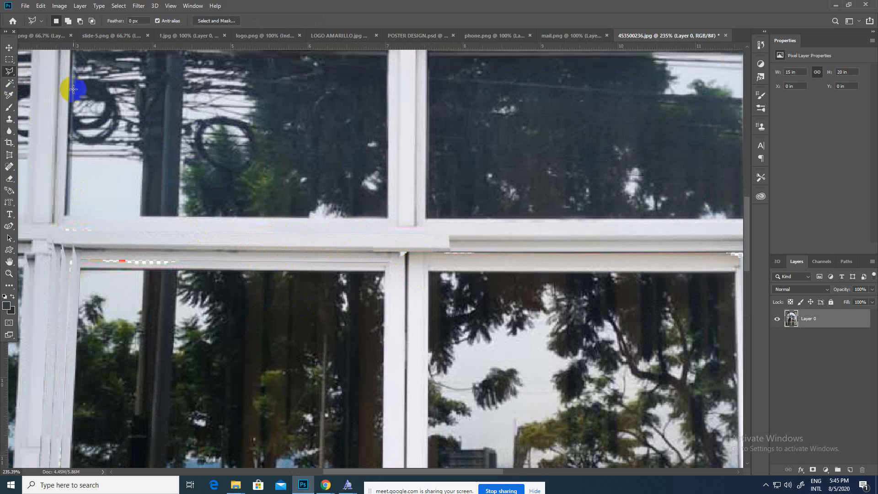
- Switch to the Google Meet window in Chrome to check the meeting, and return to Photoshop
{"action": "mouse_move", "coordinate": [326, 485]}
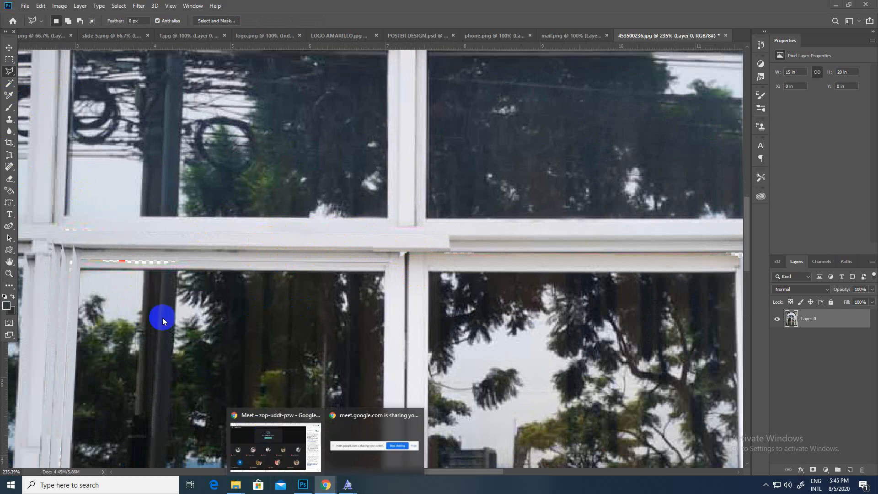
{"action": "left_click", "coordinate": [270, 452]}
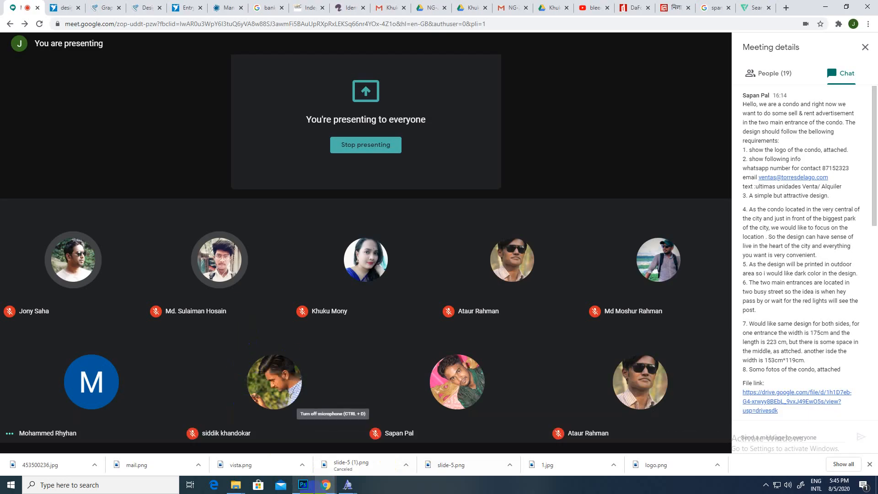
{"action": "left_click", "coordinate": [303, 484]}
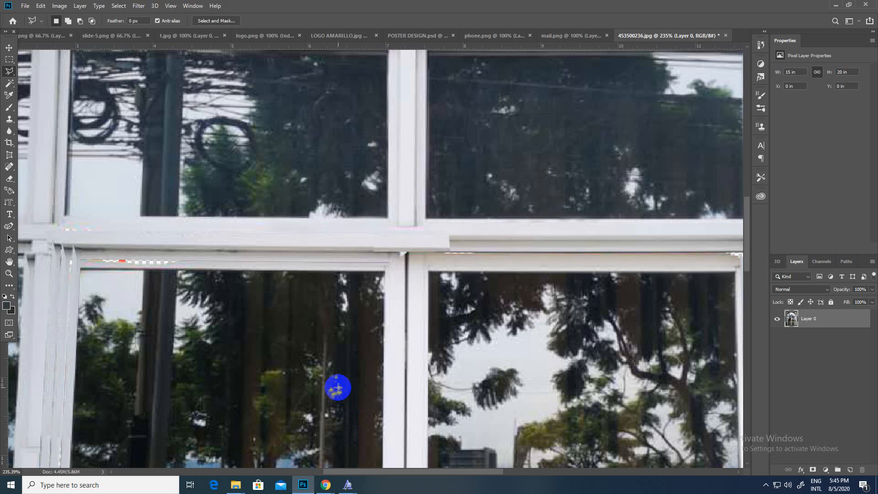
- Switch to the POSTER DESIGN.psd document and save a JPEG copy named POSTER DESIGN at quality 10 with Baseline ("Standard") format
{"action": "key", "text": "z"}
{"action": "mouse_move", "coordinate": [338, 388]}
{"action": "left_mouse_down"}
{"action": "mouse_move", "coordinate": [275, 333]}
{"action": "mouse_move", "coordinate": [330, 350]}
{"action": "mouse_move", "coordinate": [348, 368]}
{"action": "left_mouse_up"}
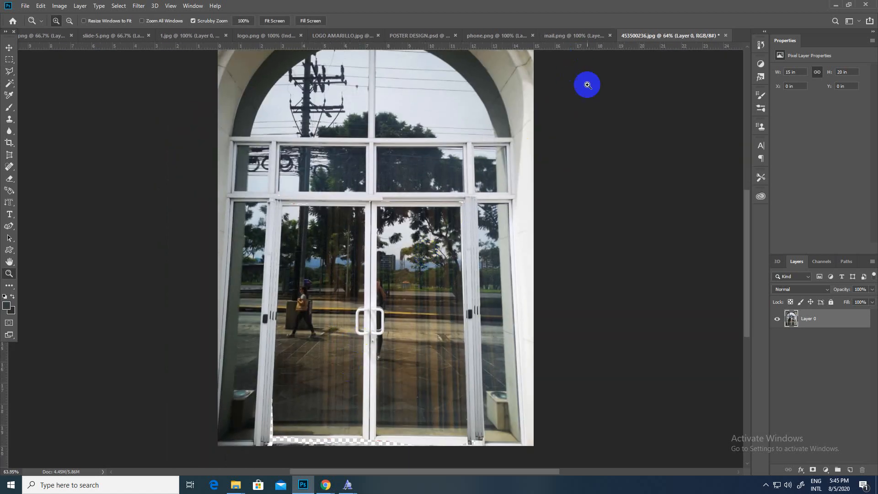
{"action": "left_click", "coordinate": [566, 33]}
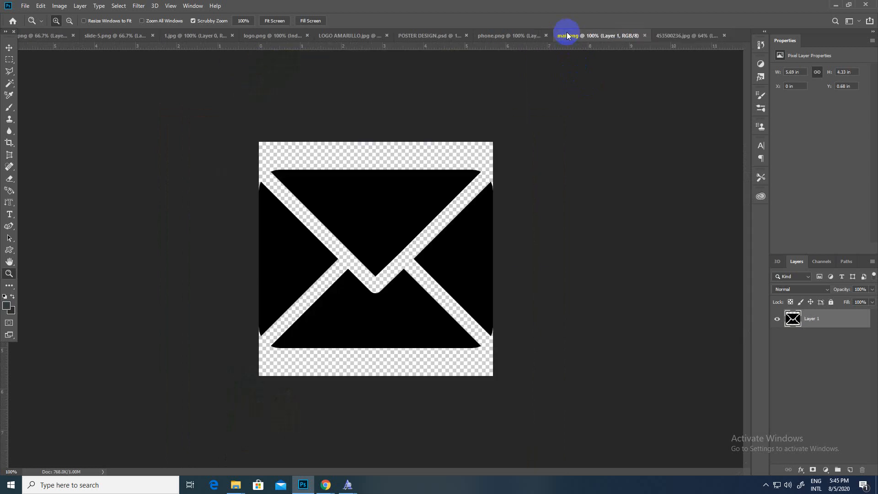
{"action": "left_click", "coordinate": [41, 35]}
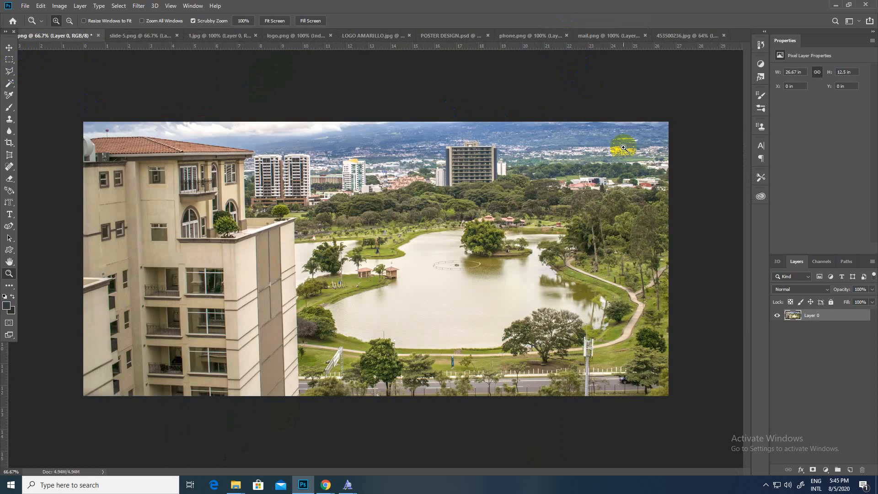
{"action": "left_click", "coordinate": [457, 37]}
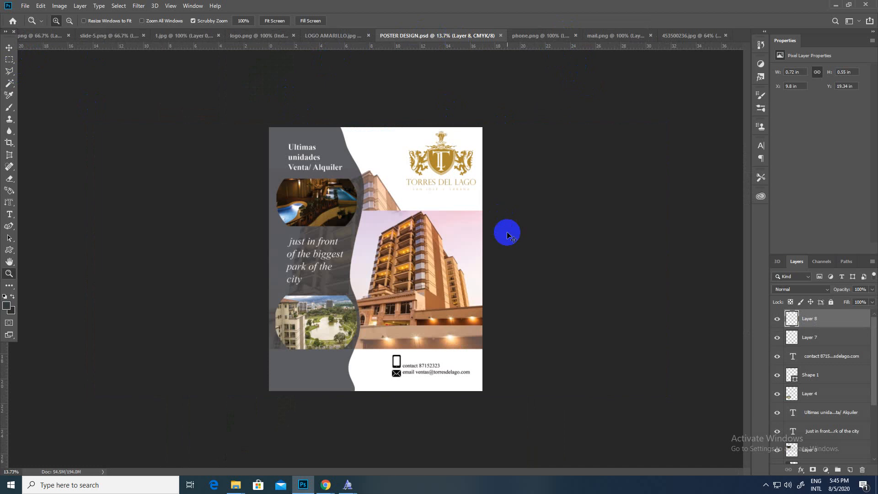
{"action": "key", "text": "ctrl+shift+s"}
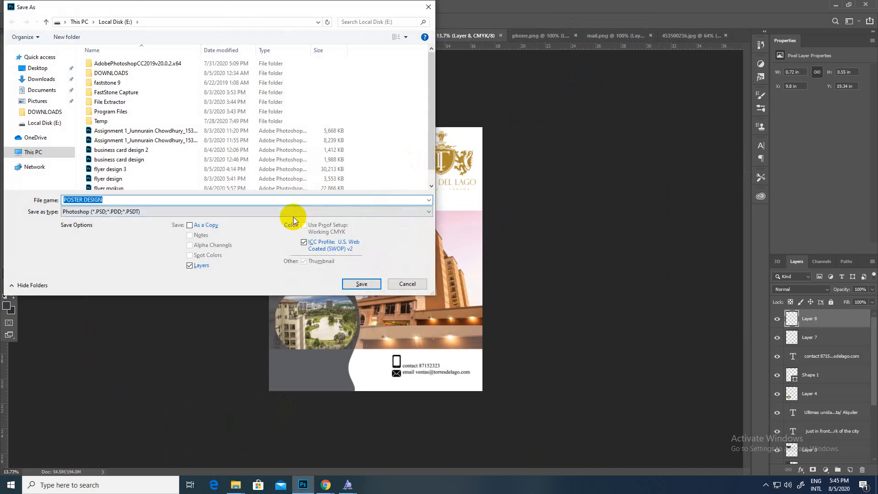
{"action": "left_click", "coordinate": [305, 212]}
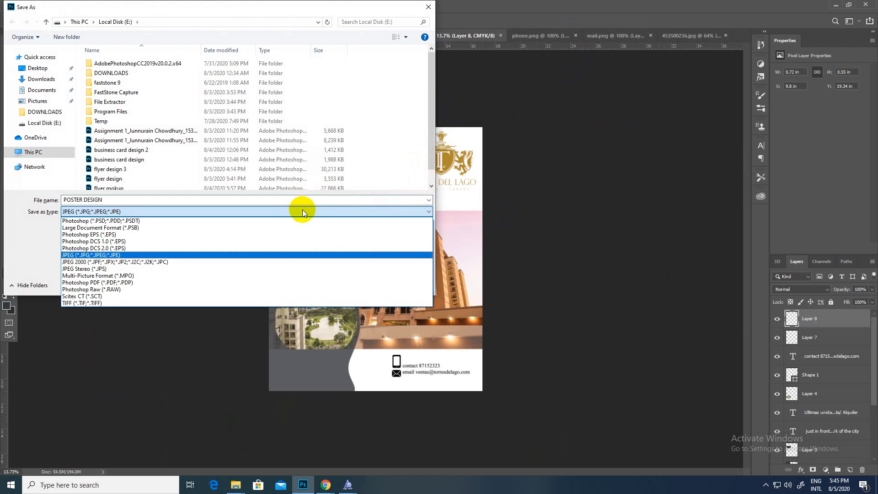
{"action": "left_click", "coordinate": [242, 255]}
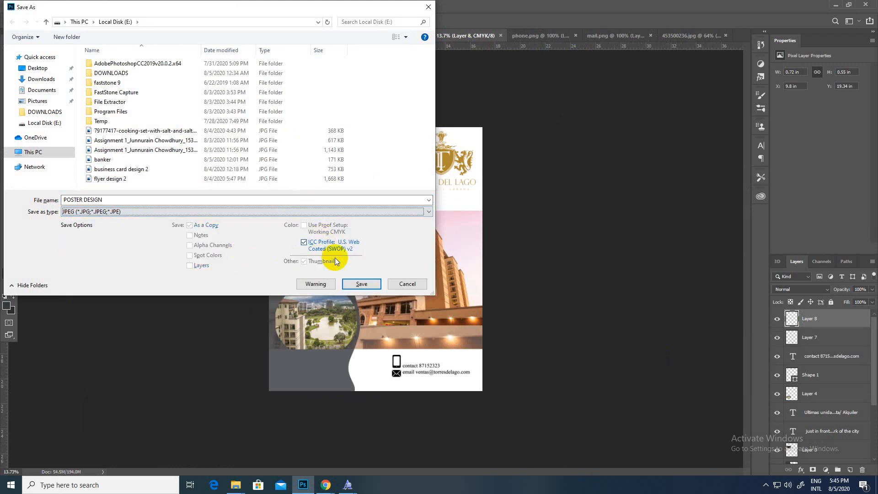
{"action": "left_click", "coordinate": [349, 285]}
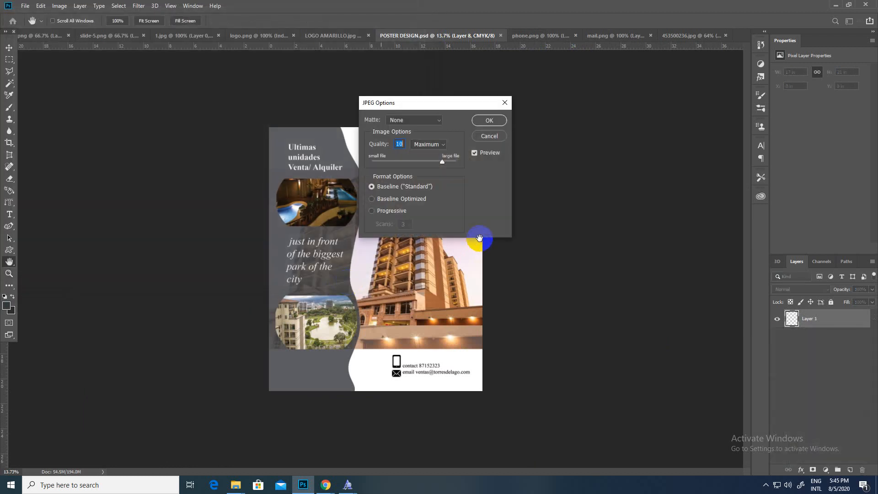
{"action": "left_click", "coordinate": [489, 120]}
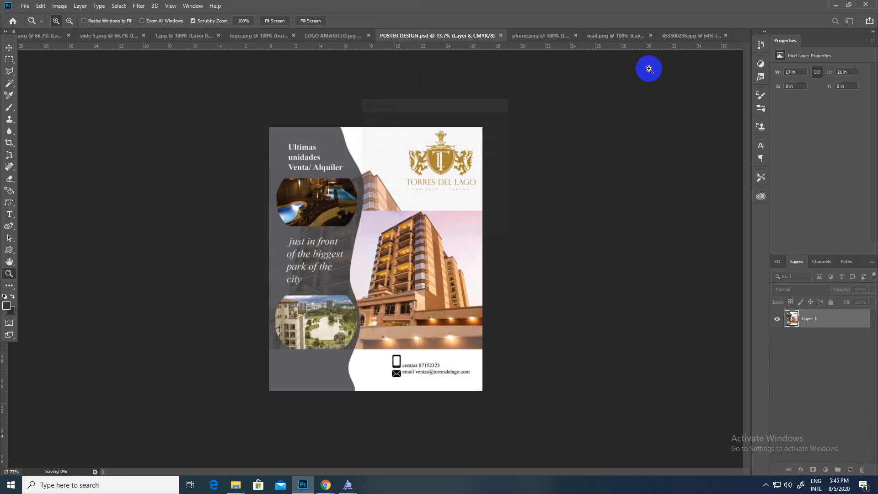
- Return to the glass door photo 453500236.jpg and open the POSTER DESIGN JPG file from Local Disk (E:)
{"action": "left_click", "coordinate": [696, 35]}
{"action": "key", "text": "z"}
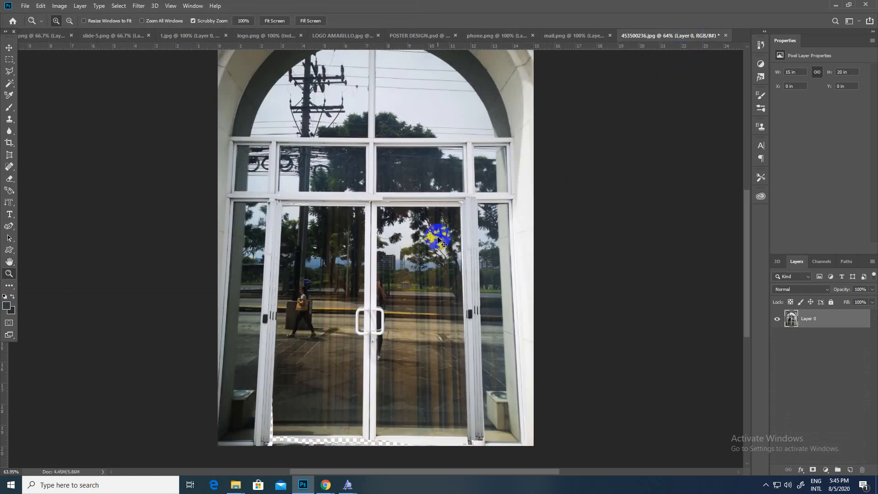
{"action": "key", "text": "ctrl+o"}
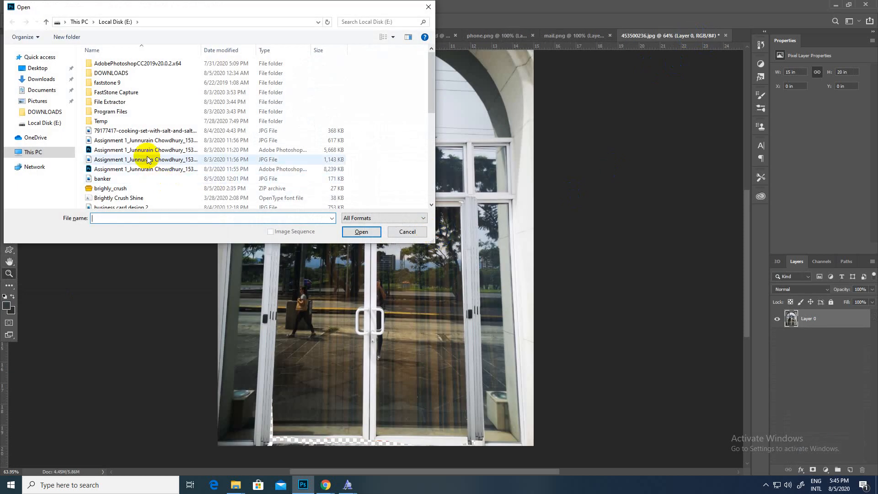
{"action": "scroll", "coordinate": [147, 158], "scroll_direction": "down", "scroll_amount": 3}
{"action": "scroll", "coordinate": [147, 155], "scroll_direction": "up", "scroll_amount": 1}
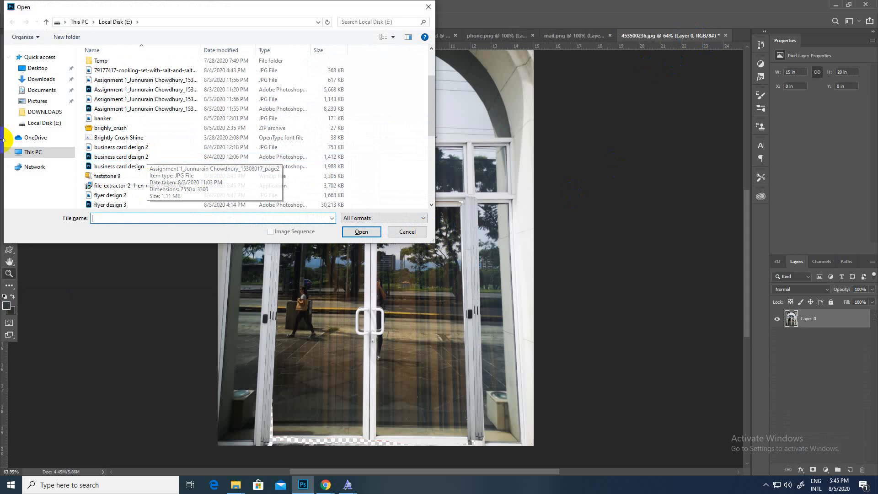
{"action": "scroll", "coordinate": [130, 137], "scroll_direction": "down", "scroll_amount": 9}
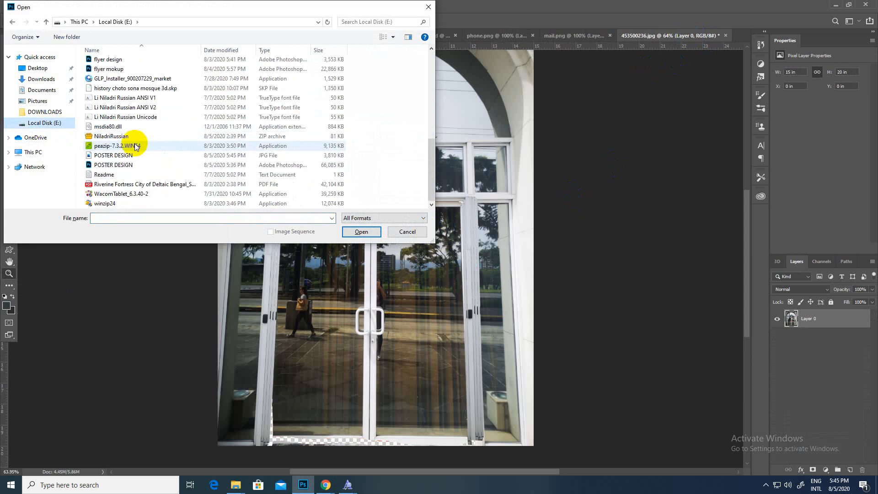
{"action": "scroll", "coordinate": [135, 147], "scroll_direction": "up", "scroll_amount": 9}
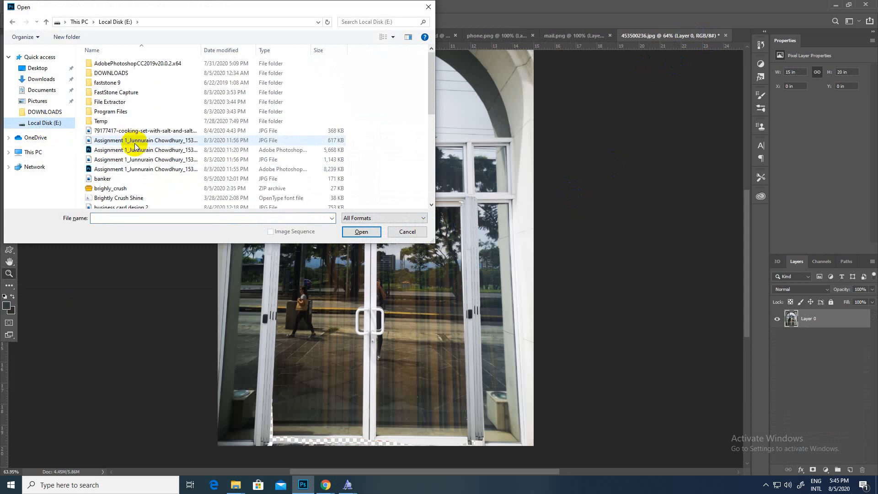
{"action": "scroll", "coordinate": [135, 146], "scroll_direction": "down", "scroll_amount": 3}
{"action": "scroll", "coordinate": [136, 146], "scroll_direction": "down", "scroll_amount": 5}
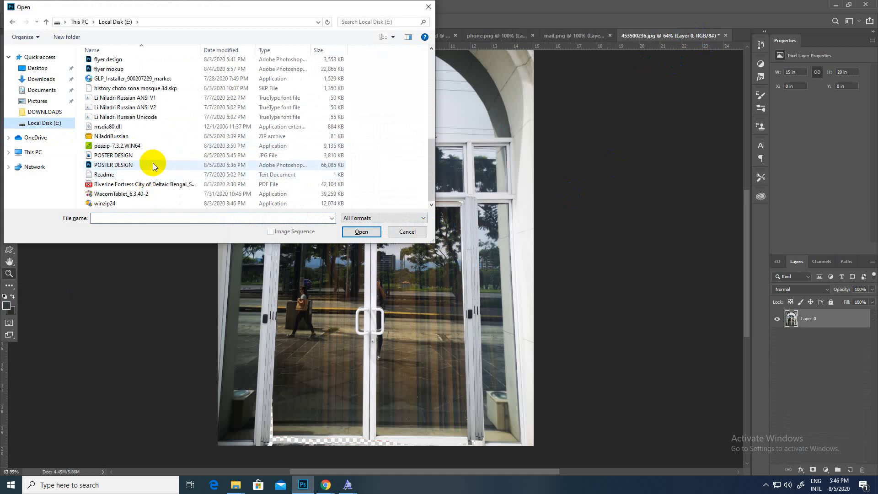
{"action": "left_click", "coordinate": [153, 158]}
{"action": "left_click", "coordinate": [355, 231]}
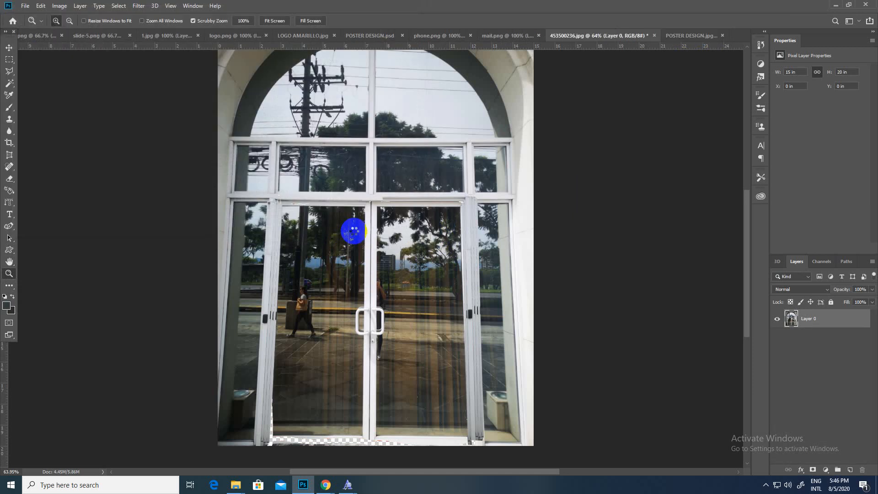
- Unlock the poster JPEG's Background as Layer 0 and move it into the glass door photo with the Move tool
{"action": "double_click", "coordinate": [853, 329]}
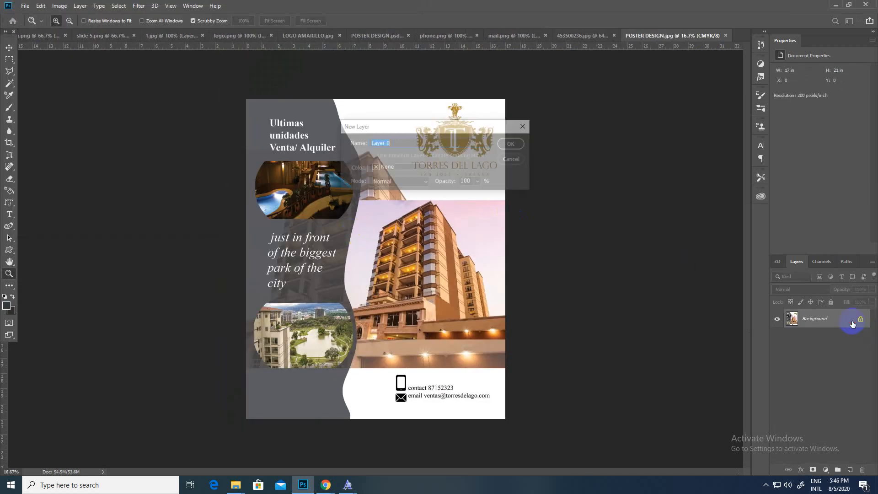
{"action": "key", "text": "Return"}
{"action": "left_click", "coordinate": [9, 47]}
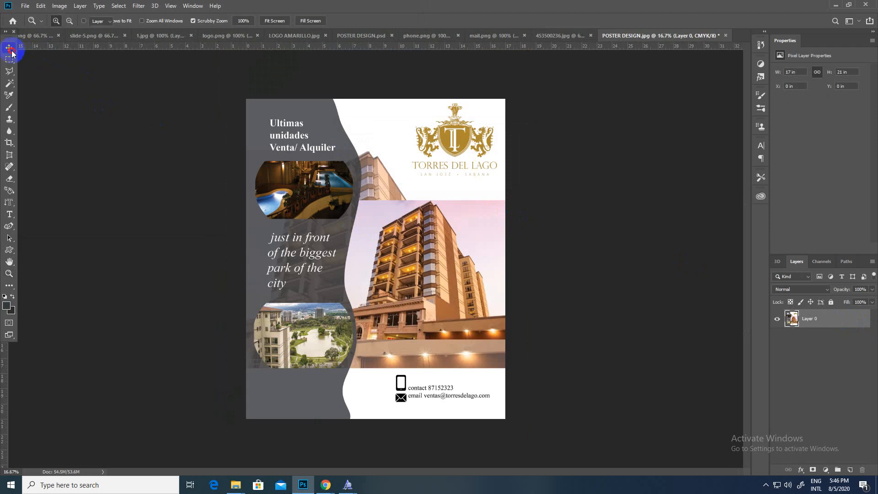
{"action": "left_click_drag", "start_coordinate": [480, 191], "coordinate": [453, 374]}
- Free-transform the oversized poster, scaling it down proportionally until it fits within the door photo, and apply the transform
{"action": "key", "text": "z"}
{"action": "key", "text": "ctrl+t"}
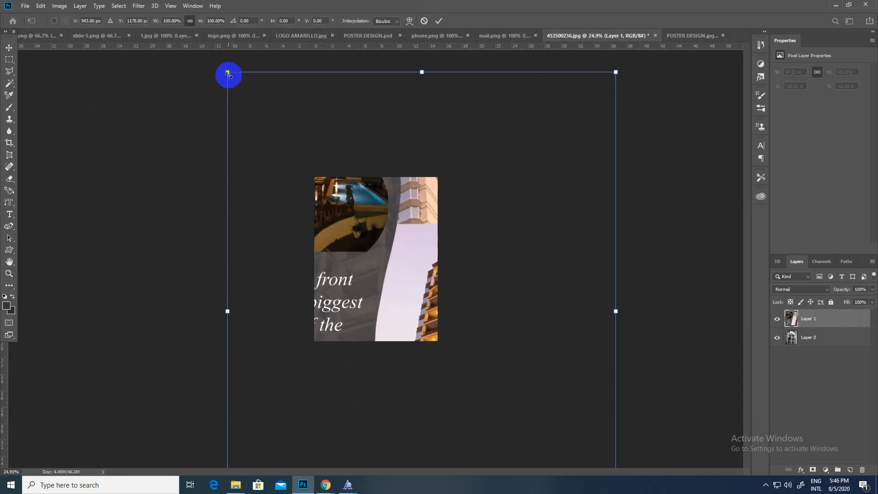
{"action": "left_click_drag", "start_coordinate": [228, 73], "coordinate": [365, 242]}
{"action": "left_click_drag", "start_coordinate": [396, 272], "coordinate": [315, 167]}
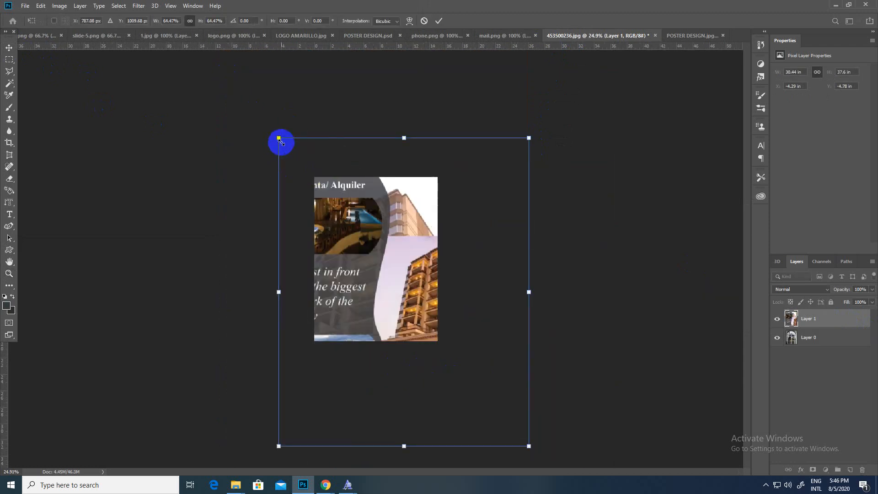
{"action": "left_click_drag", "start_coordinate": [280, 139], "coordinate": [349, 220]}
{"action": "left_click_drag", "start_coordinate": [403, 274], "coordinate": [375, 242]}
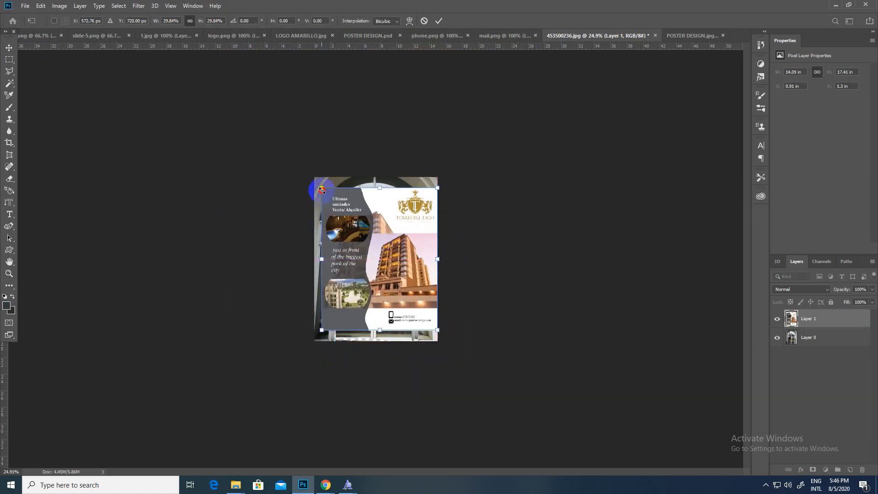
{"action": "left_click_drag", "start_coordinate": [322, 189], "coordinate": [334, 203]}
{"action": "left_click_drag", "start_coordinate": [384, 241], "coordinate": [430, 293]}
{"action": "key", "text": "Return"}
- Scale the poster to 69.40% with Free Transform, position it over the double glass doors, and apply the transform
{"action": "key", "text": "z"}
{"action": "key", "text": "ctrl+t"}
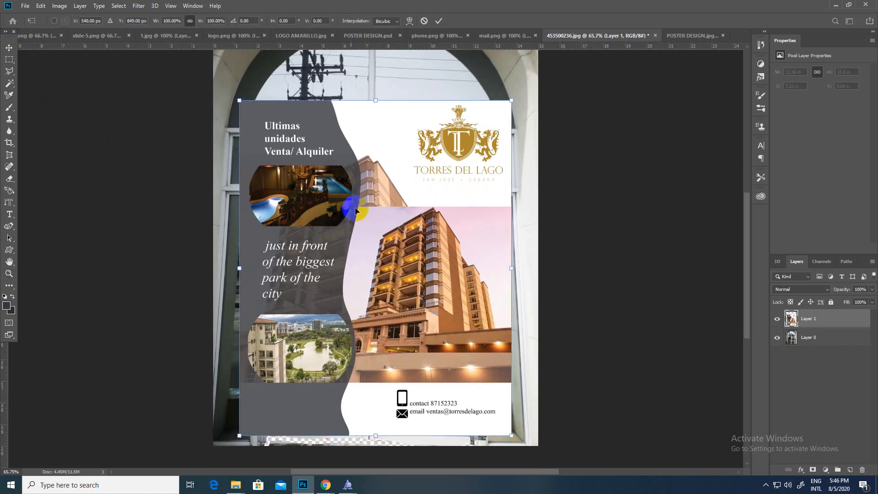
{"action": "left_click_drag", "start_coordinate": [239, 99], "coordinate": [322, 202]}
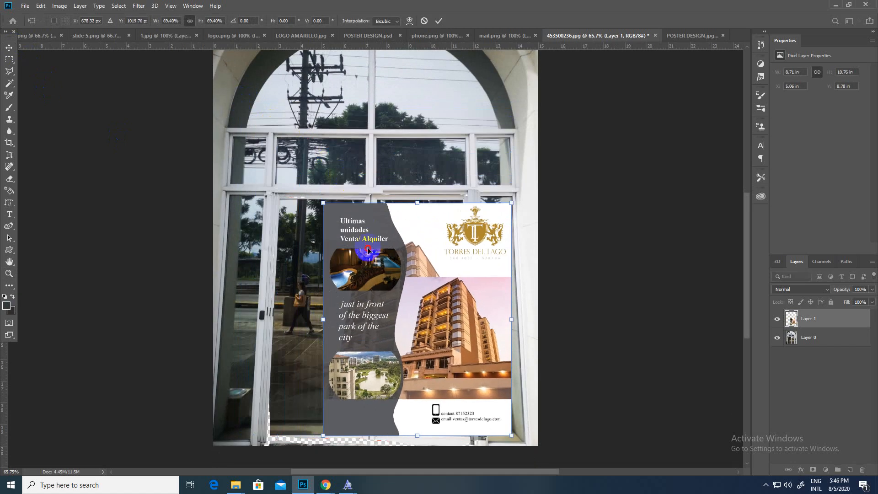
{"action": "left_click_drag", "start_coordinate": [365, 249], "coordinate": [318, 244]}
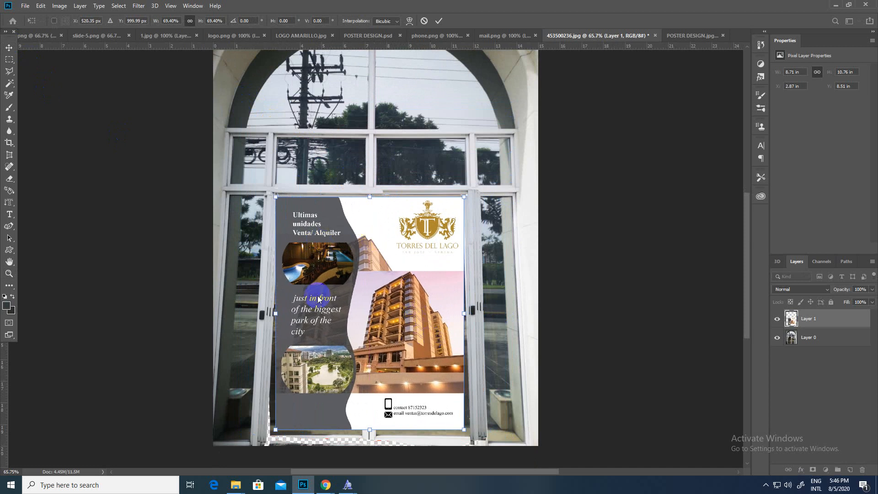
{"action": "left_click", "coordinate": [18, 46]}
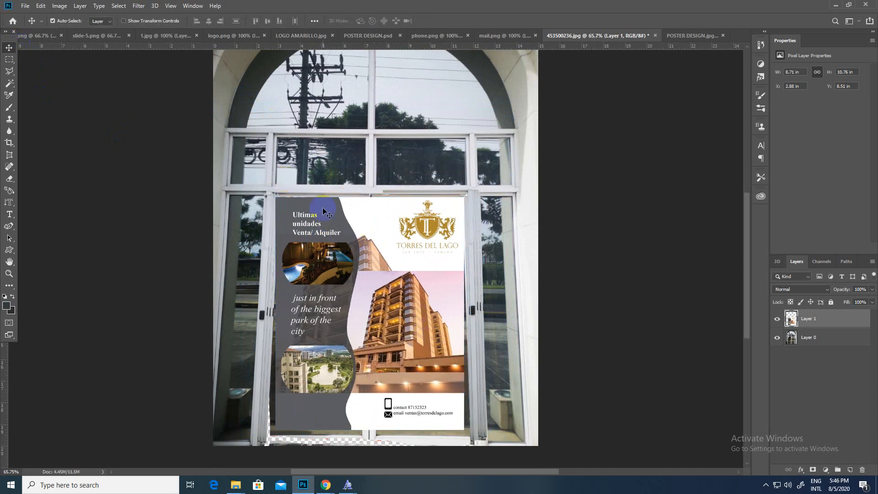
{"action": "left_click_drag", "start_coordinate": [336, 225], "coordinate": [337, 225]}
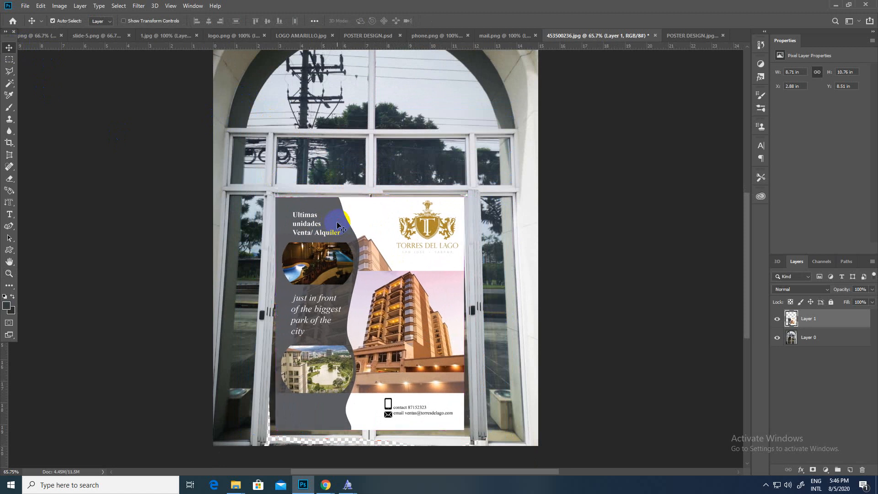
- Distort the poster's lower corners outward and lower its top edge slightly to match the door frame, apply it, and select the poster layer
{"action": "key", "text": "ctrl+t"}
{"action": "right_click", "coordinate": [363, 250]}
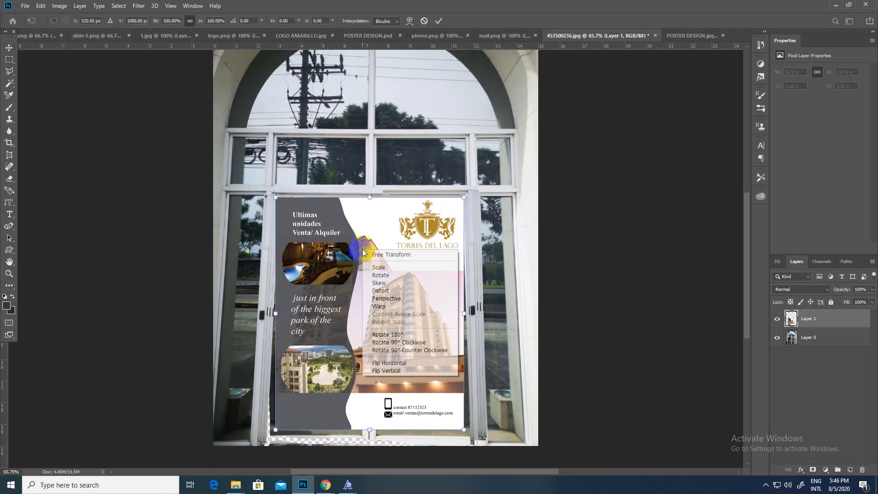
{"action": "left_click", "coordinate": [389, 292]}
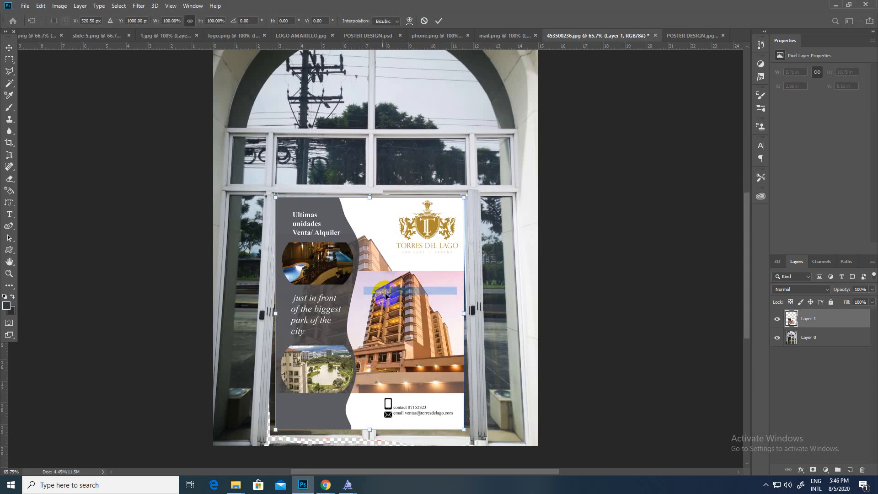
{"action": "left_click_drag", "start_coordinate": [275, 433], "coordinate": [265, 442]}
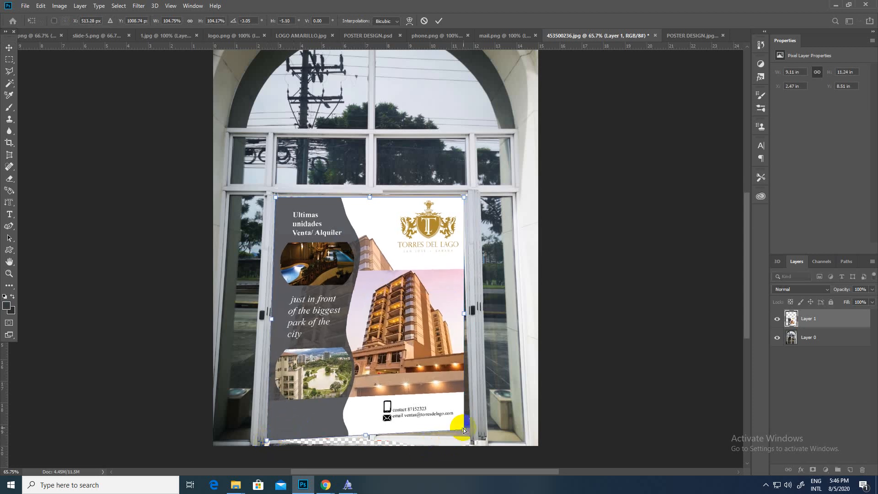
{"action": "left_click_drag", "start_coordinate": [463, 429], "coordinate": [472, 444]}
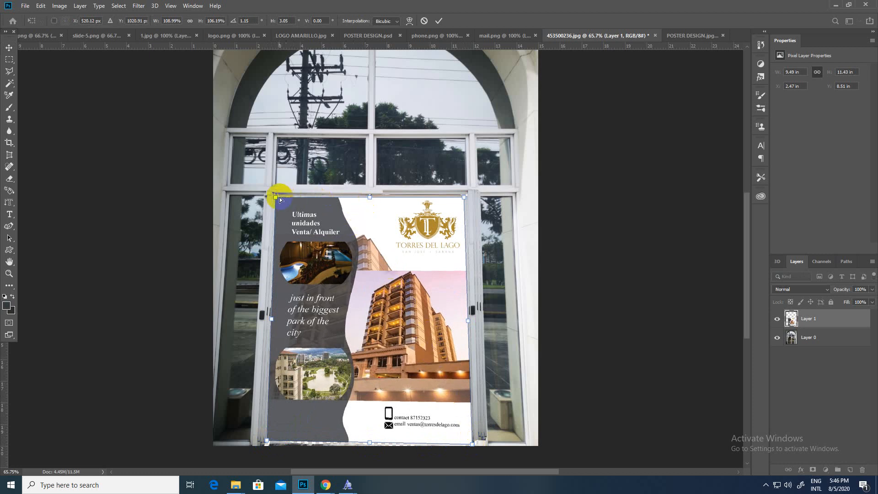
{"action": "left_click_drag", "start_coordinate": [370, 200], "coordinate": [370, 202]}
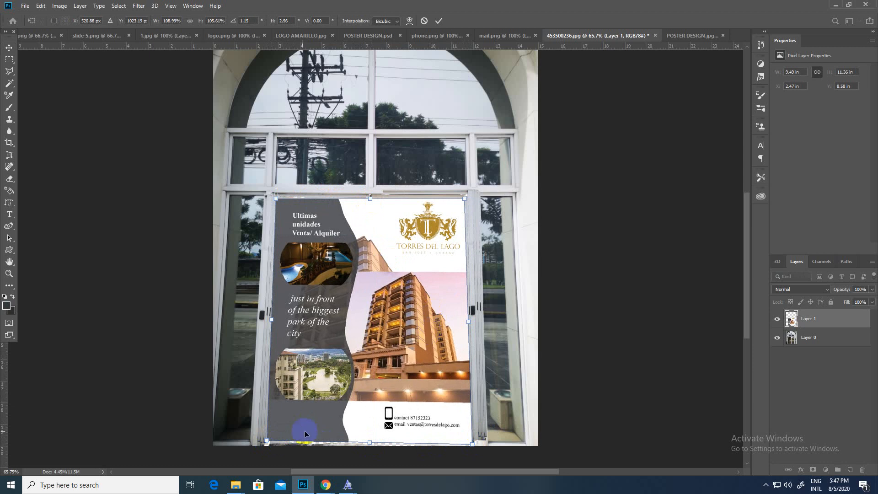
{"action": "left_click_drag", "start_coordinate": [267, 441], "coordinate": [267, 443]}
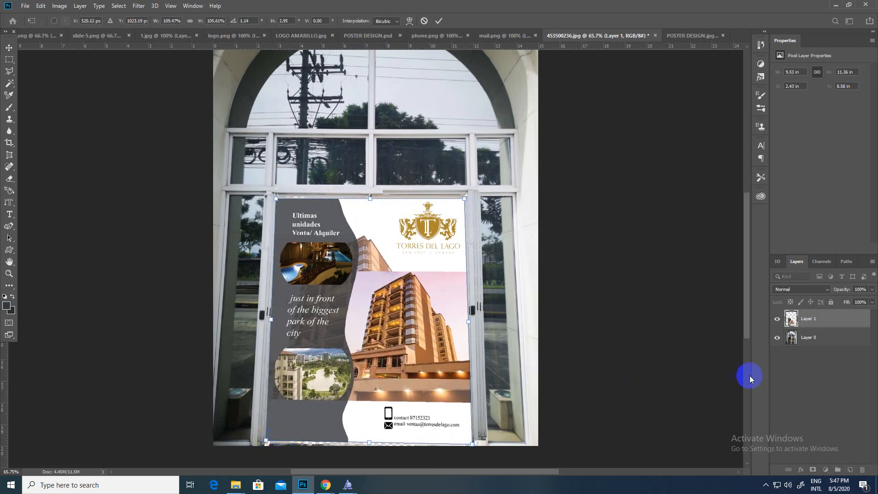
{"action": "left_click", "coordinate": [818, 342]}
{"action": "double_click", "coordinate": [821, 318]}
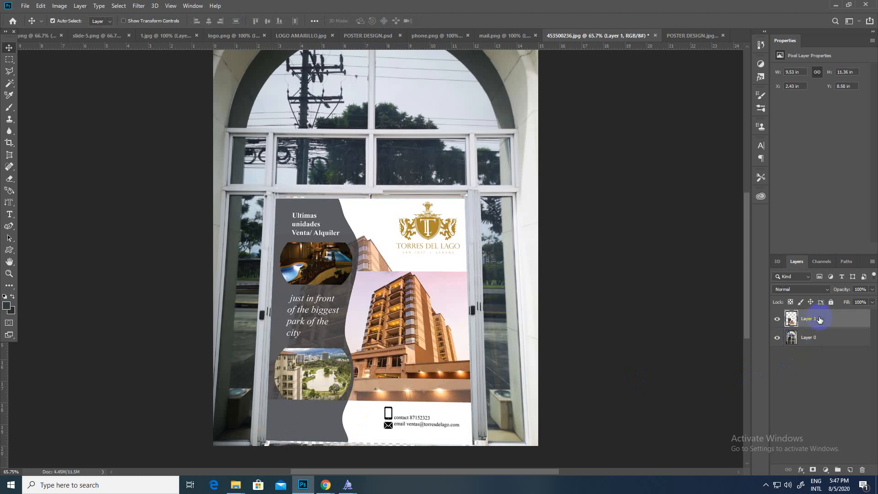
- Try the poster layer beneath the door photo layer, and return it to the top of the layer stack
{"action": "left_click_drag", "start_coordinate": [837, 323], "coordinate": [837, 341]}
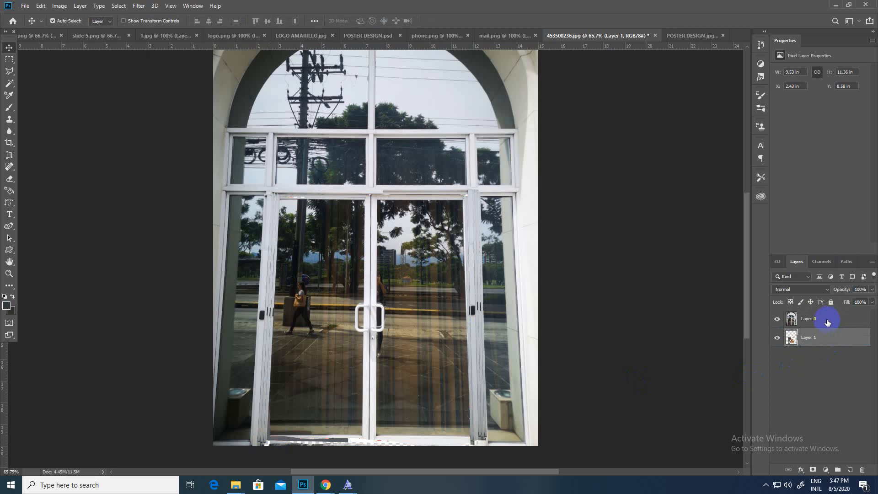
{"action": "left_click_drag", "start_coordinate": [827, 322], "coordinate": [826, 320]}
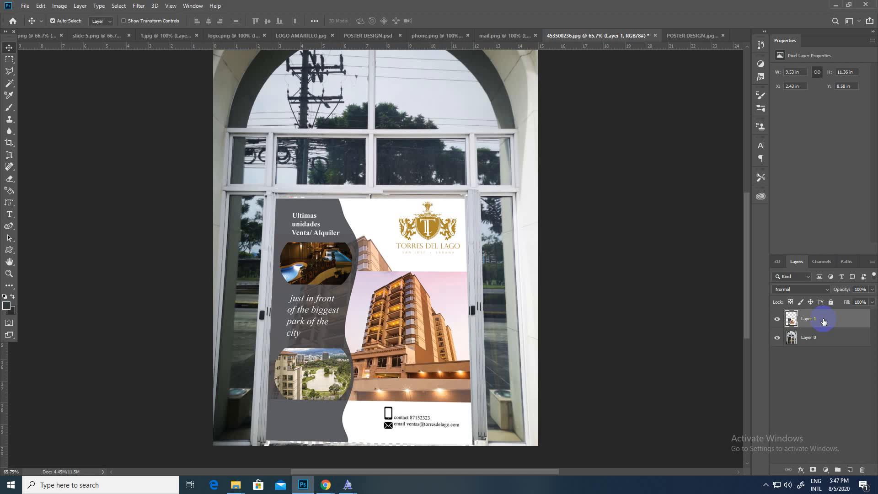
- Move the poster layer beneath the door photo layer, closing the layer style settings without changes
{"action": "left_click", "coordinate": [823, 344]}
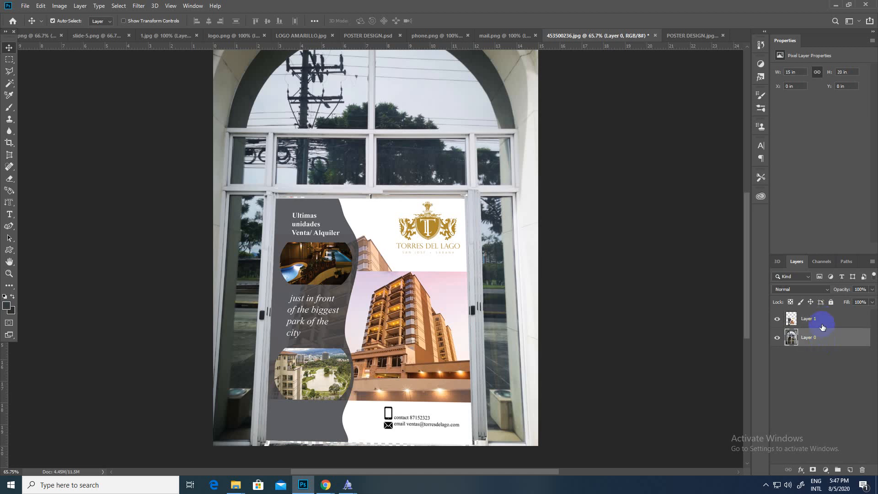
{"action": "double_click", "coordinate": [822, 326]}
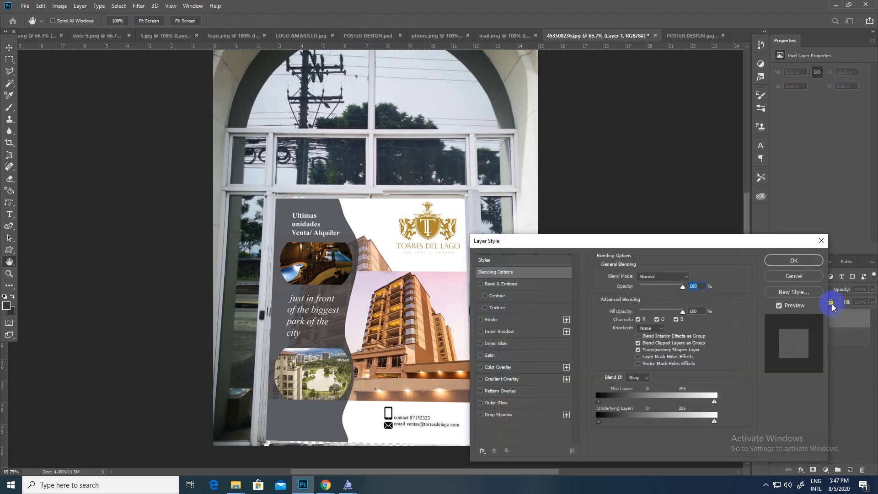
{"action": "left_click", "coordinate": [821, 241]}
{"action": "left_click_drag", "start_coordinate": [830, 320], "coordinate": [833, 342]}
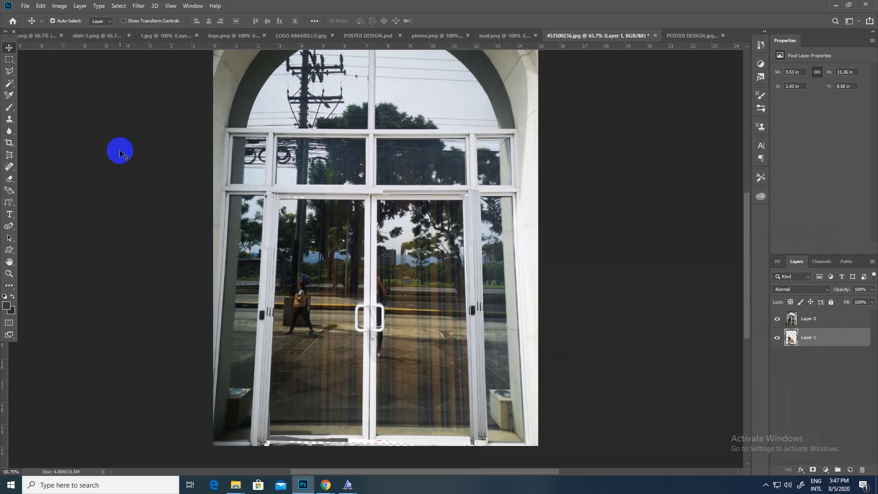
{"action": "left_click", "coordinate": [9, 61]}
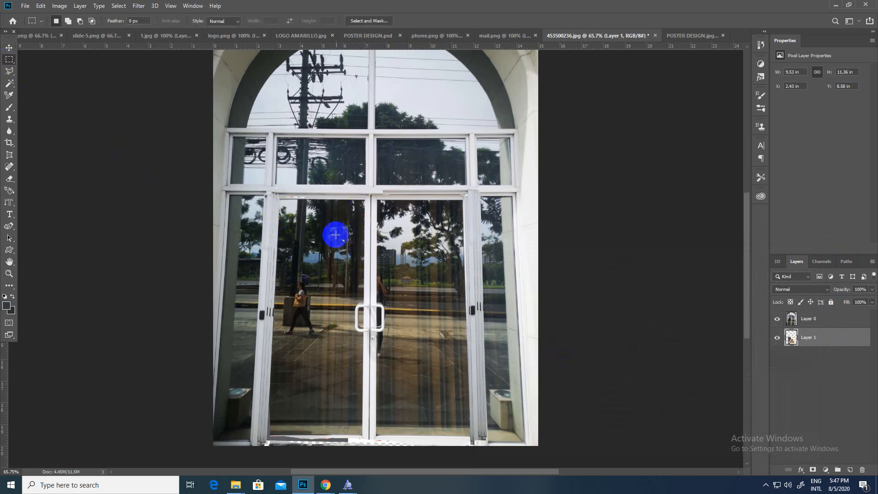
{"action": "left_click", "coordinate": [9, 83]}
{"action": "left_click", "coordinate": [335, 240]}
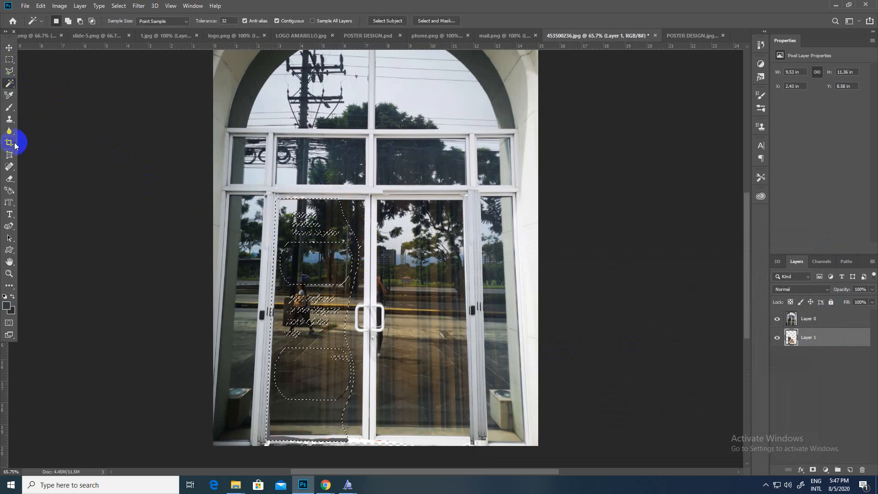
{"action": "key", "text": "ctrl+d"}
{"action": "right_click", "coordinate": [10, 84]}
{"action": "left_click", "coordinate": [57, 83]}
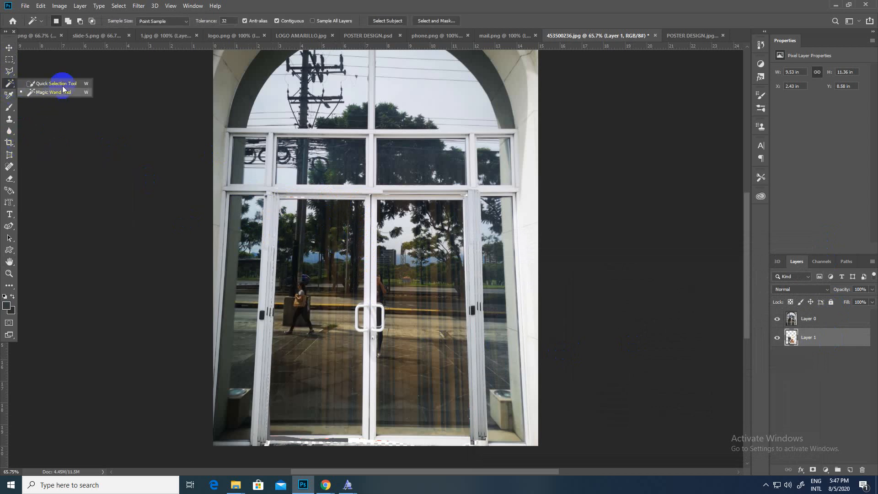
{"action": "mouse_move", "coordinate": [310, 220]}
{"action": "left_mouse_down"}
{"action": "mouse_move", "coordinate": [340, 300]}
{"action": "mouse_move", "coordinate": [336, 383]}
{"action": "mouse_move", "coordinate": [323, 407]}
{"action": "mouse_move", "coordinate": [346, 344]}
{"action": "mouse_move", "coordinate": [360, 254]}
{"action": "mouse_move", "coordinate": [348, 214]}
{"action": "mouse_move", "coordinate": [358, 209]}
{"action": "mouse_move", "coordinate": [367, 265]}
{"action": "mouse_move", "coordinate": [355, 224]}
{"action": "left_mouse_up"}
{"action": "key", "text": "ctrl+d"}
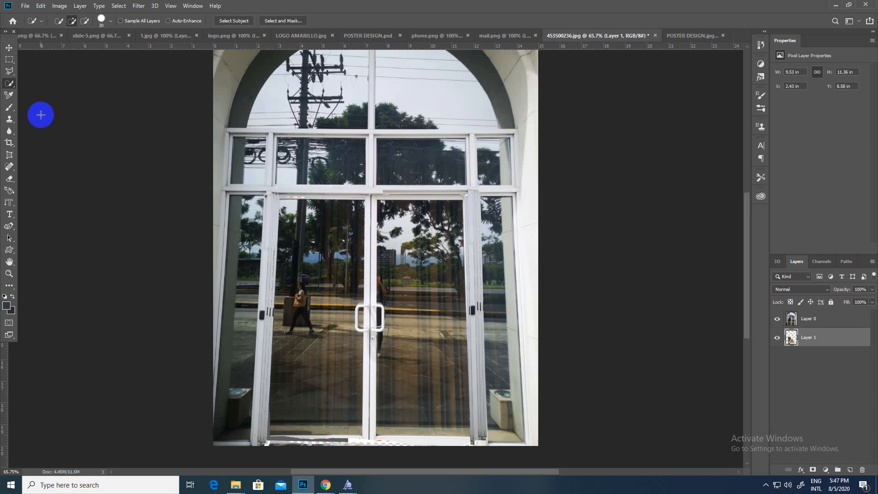
{"action": "right_click", "coordinate": [9, 83]}
{"action": "left_click", "coordinate": [41, 94]}
{"action": "left_click", "coordinate": [333, 231]}
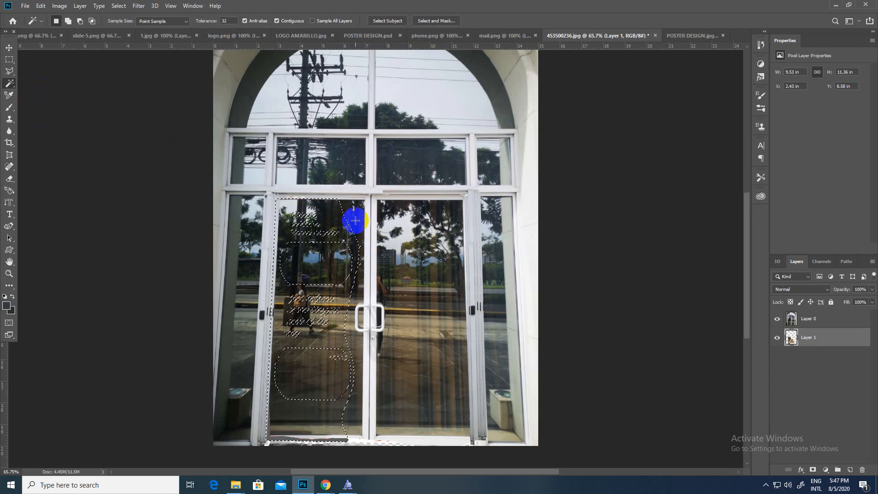
{"action": "key", "text": "ctrl+d"}
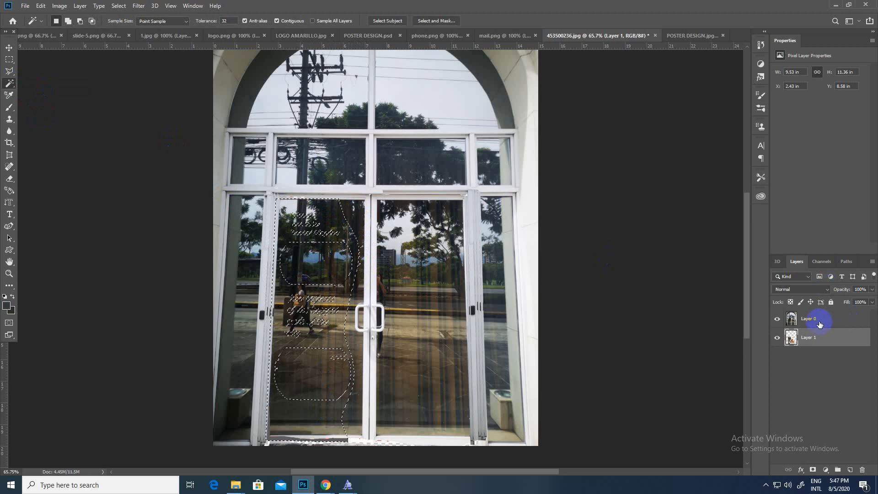
- Make the door photo layer active, try selecting the left door's glass with the Magic Wand and Similar, and clear the selection
{"action": "left_click", "coordinate": [826, 318]}
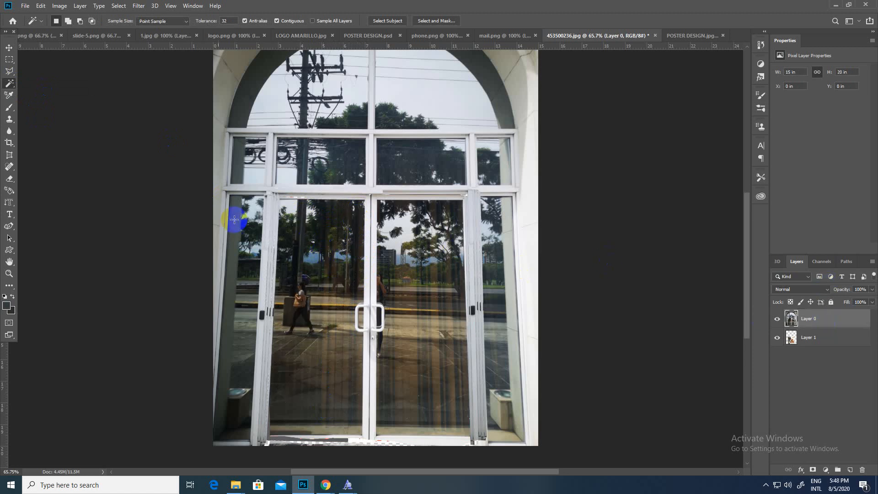
{"action": "left_click", "coordinate": [306, 253]}
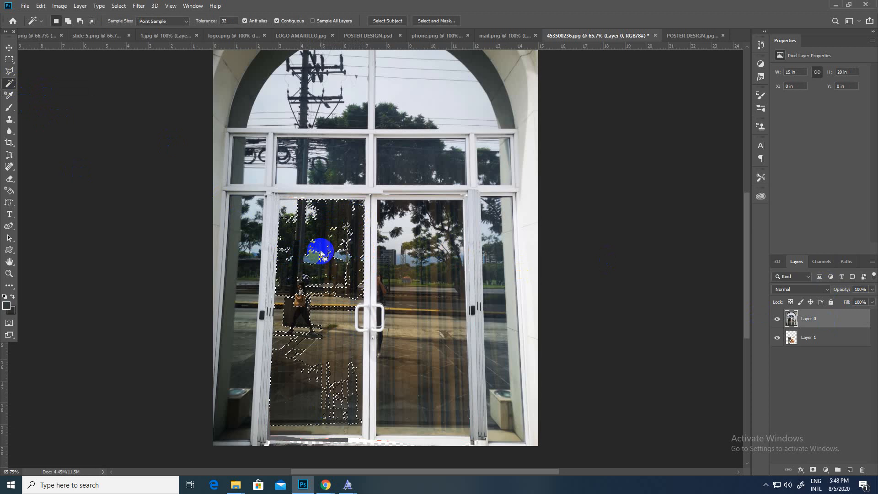
{"action": "left_click", "coordinate": [333, 305], "text": "shift"}
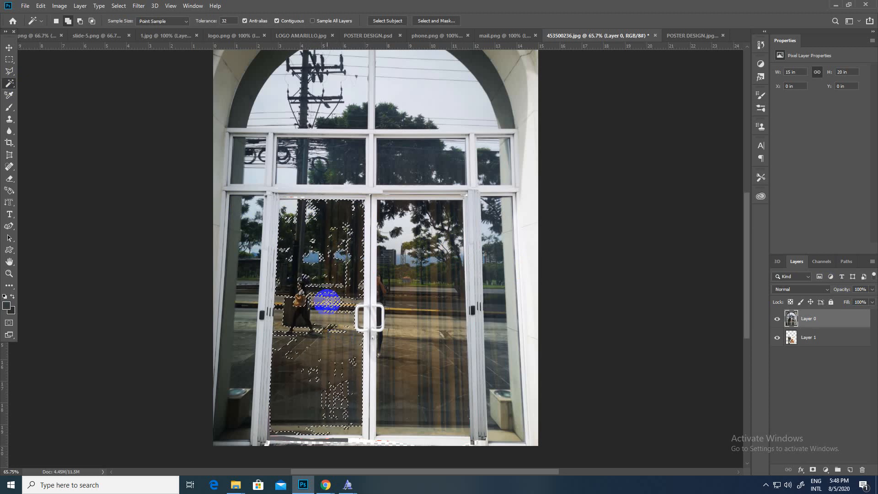
{"action": "left_click", "coordinate": [330, 284], "text": "shift"}
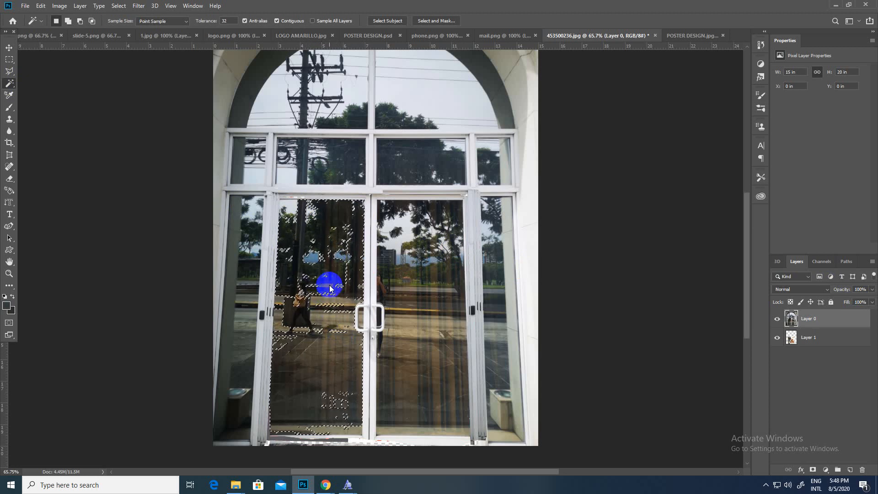
{"action": "left_click", "coordinate": [315, 255], "text": "shift"}
{"action": "left_click", "coordinate": [316, 254], "text": "shift"}
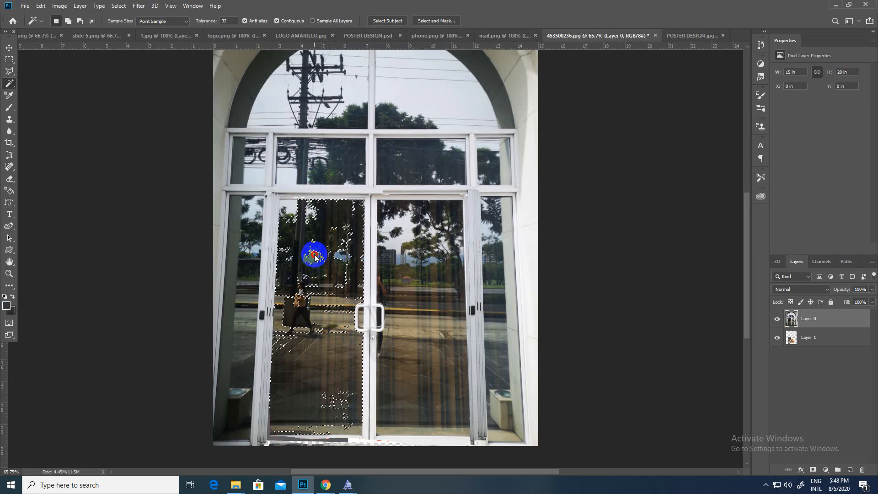
{"action": "right_click", "coordinate": [315, 252]}
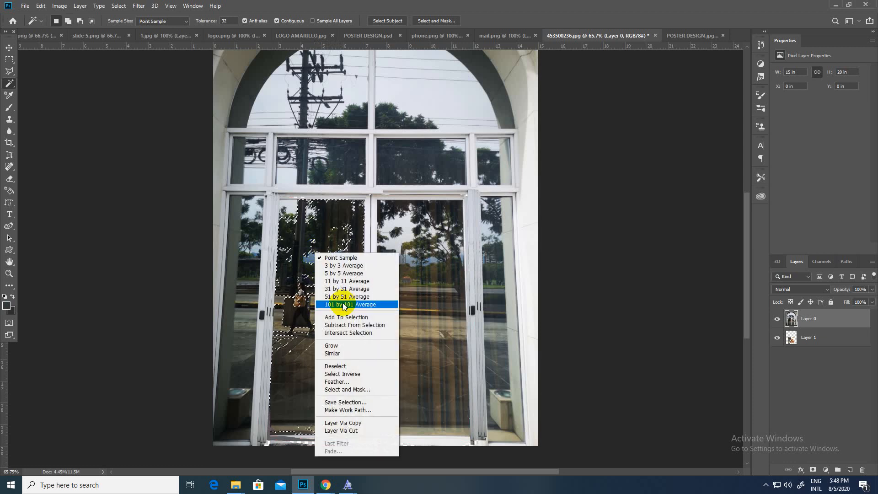
{"action": "left_click", "coordinate": [357, 354]}
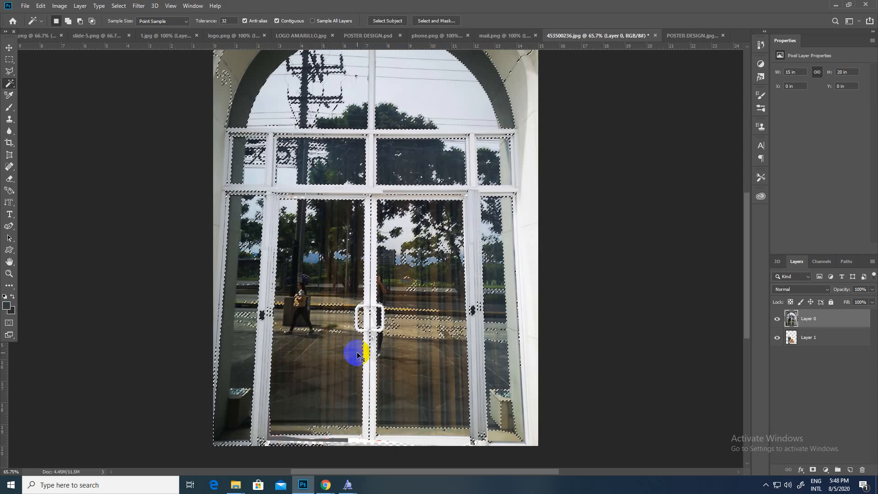
{"action": "left_click", "coordinate": [358, 353]}
- Select the glass of the left and right doors with the Quick Selection tool and delete each area from the photo layer
{"action": "mouse_move", "coordinate": [9, 84]}
{"action": "left_mouse_down"}
{"action": "mouse_move", "coordinate": [49, 98]}
{"action": "mouse_move", "coordinate": [56, 88]}
{"action": "left_mouse_up"}
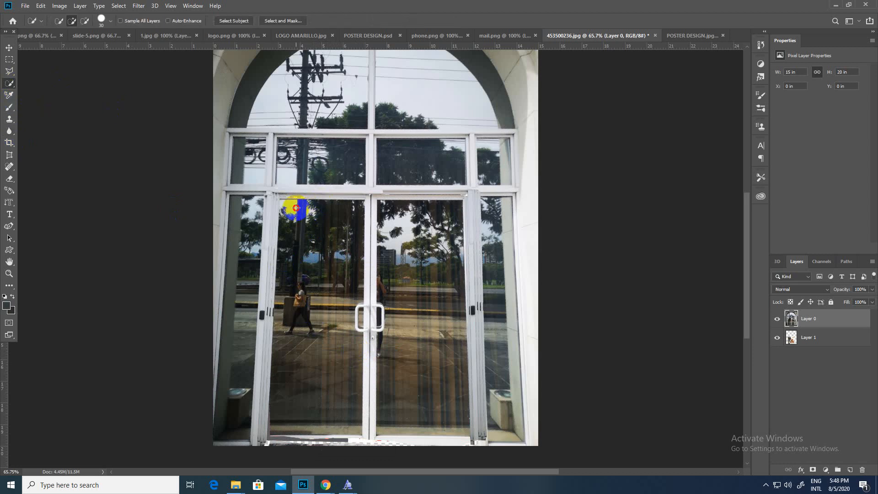
{"action": "left_click_drag", "start_coordinate": [318, 233], "coordinate": [332, 369]}
{"action": "key", "text": "Delete"}
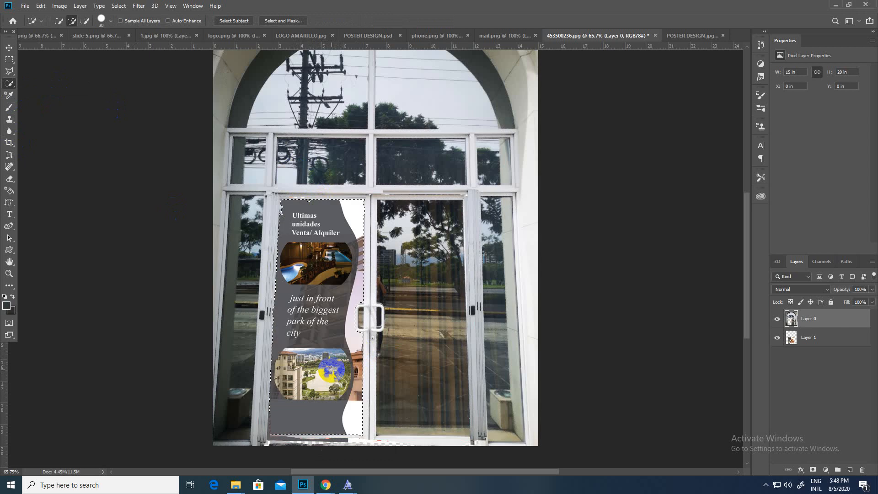
{"action": "mouse_move", "coordinate": [392, 290]}
{"action": "left_mouse_down"}
{"action": "mouse_move", "coordinate": [418, 284]}
{"action": "mouse_move", "coordinate": [434, 326]}
{"action": "mouse_move", "coordinate": [431, 420]}
{"action": "mouse_move", "coordinate": [404, 298]}
{"action": "mouse_move", "coordinate": [402, 235]}
{"action": "mouse_move", "coordinate": [418, 208]}
{"action": "mouse_move", "coordinate": [436, 210]}
{"action": "mouse_move", "coordinate": [452, 250]}
{"action": "left_mouse_up"}
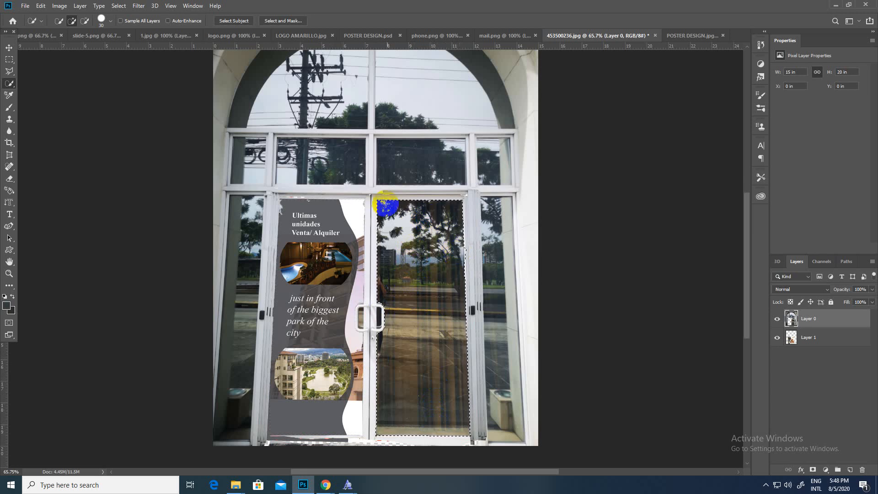
{"action": "key", "text": "Delete"}
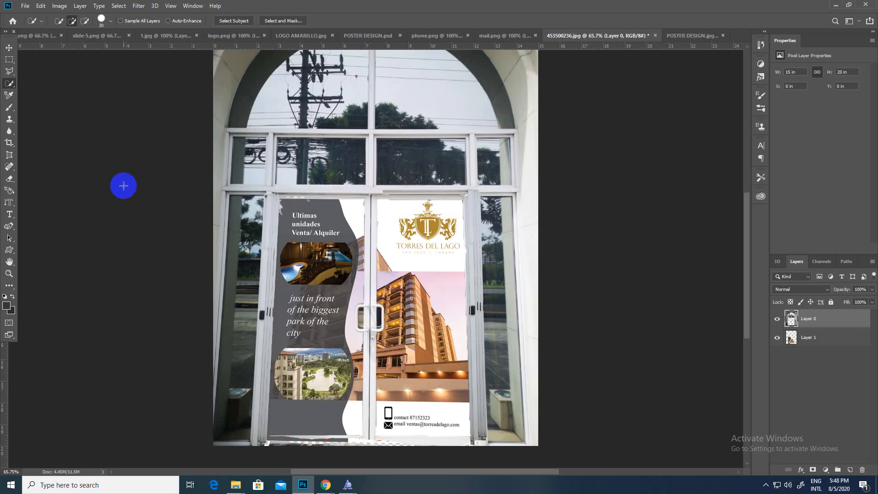
- Inspect the door mockup up close, switch to Google Meet to check the participants list, and return to Photoshop
{"action": "left_click", "coordinate": [9, 274]}
{"action": "left_click_drag", "start_coordinate": [321, 293], "coordinate": [270, 385]}
{"action": "mouse_move", "coordinate": [325, 485]}
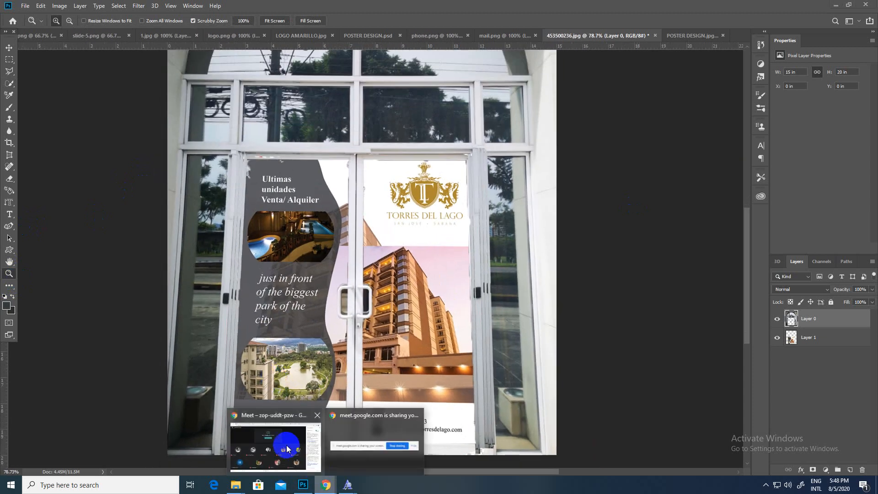
{"action": "left_click", "coordinate": [286, 446]}
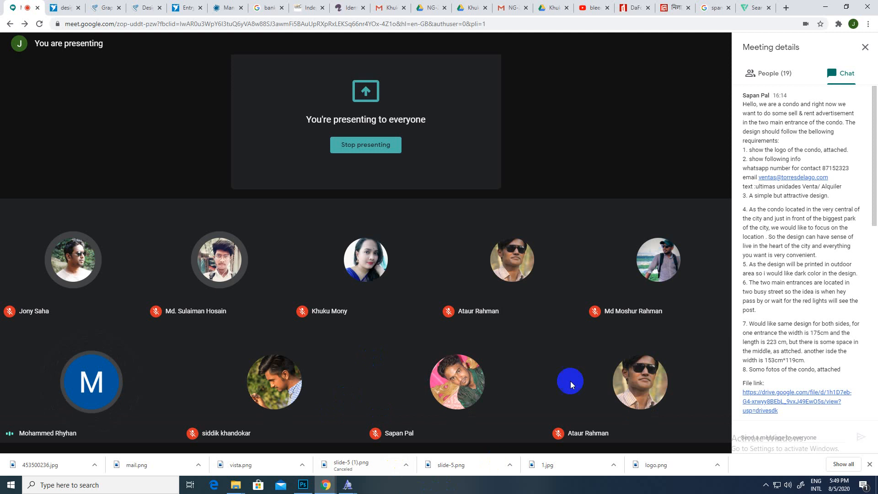
{"action": "left_click", "coordinate": [780, 75]}
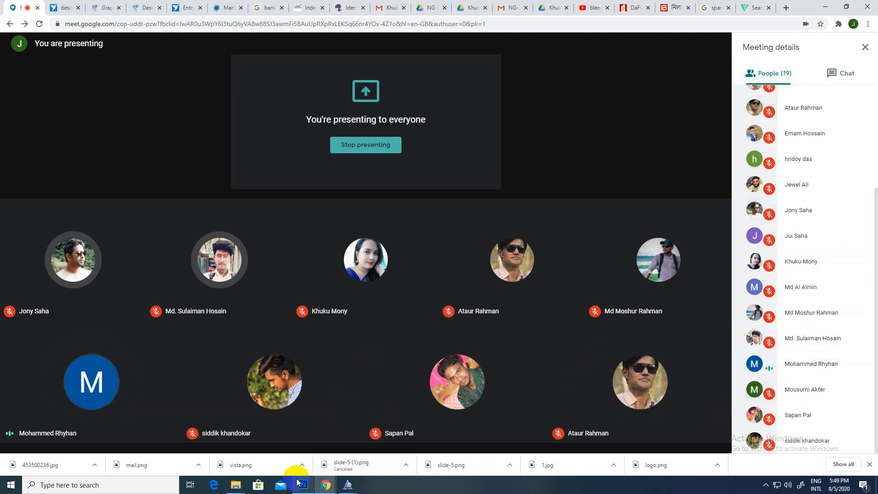
{"action": "left_click", "coordinate": [307, 488]}
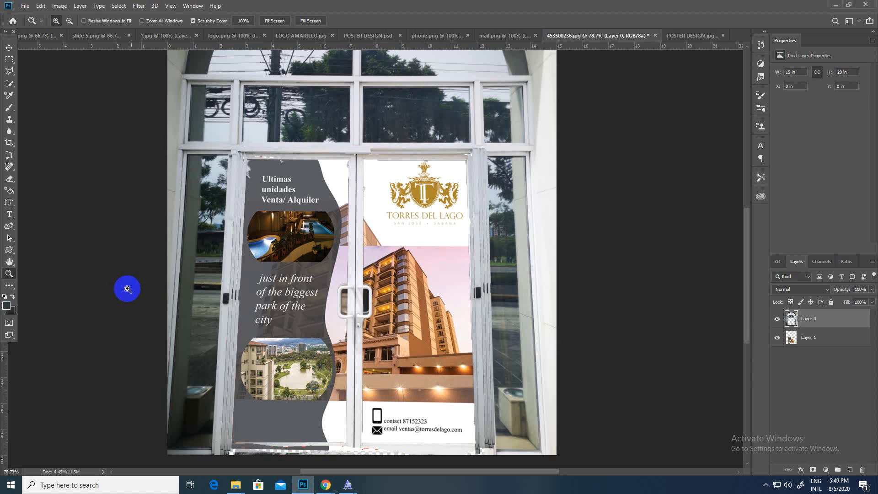
- Look through the mail icon, poster PSD and door mockup documents, ending on POSTER DESIGN.jpg
{"action": "left_click", "coordinate": [487, 38]}
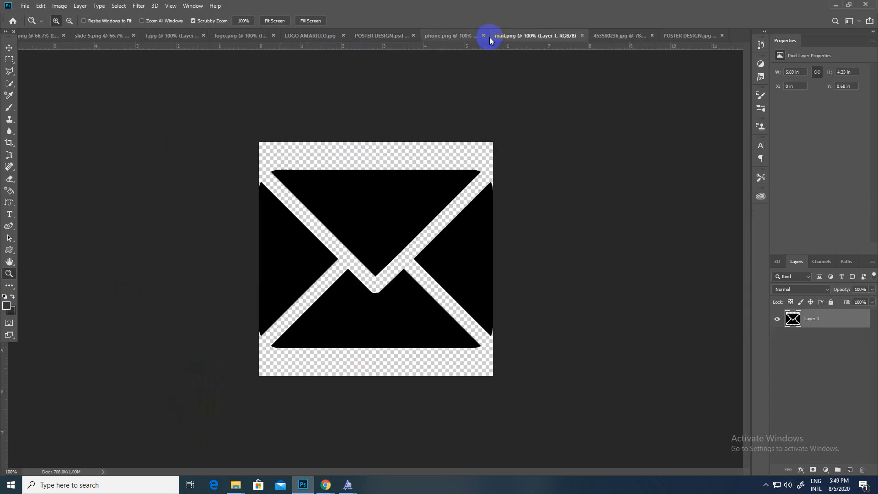
{"action": "left_click", "coordinate": [452, 36]}
{"action": "left_click", "coordinate": [396, 41]}
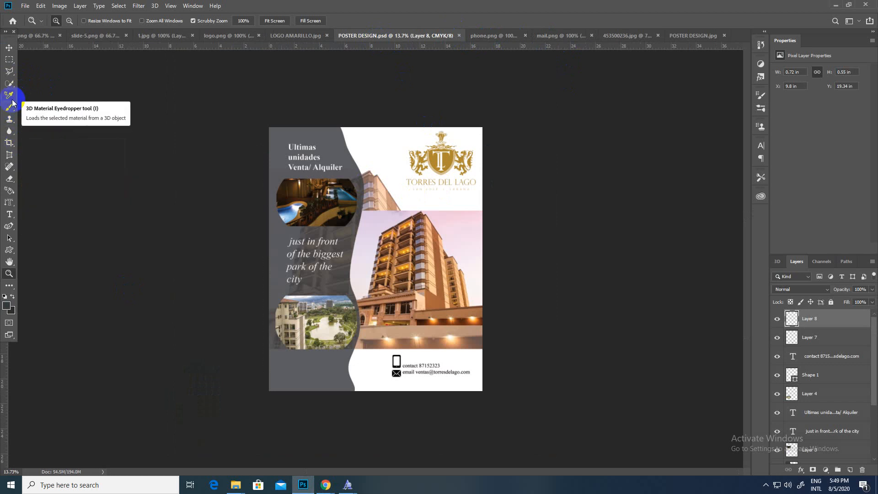
{"action": "left_click", "coordinate": [14, 73]}
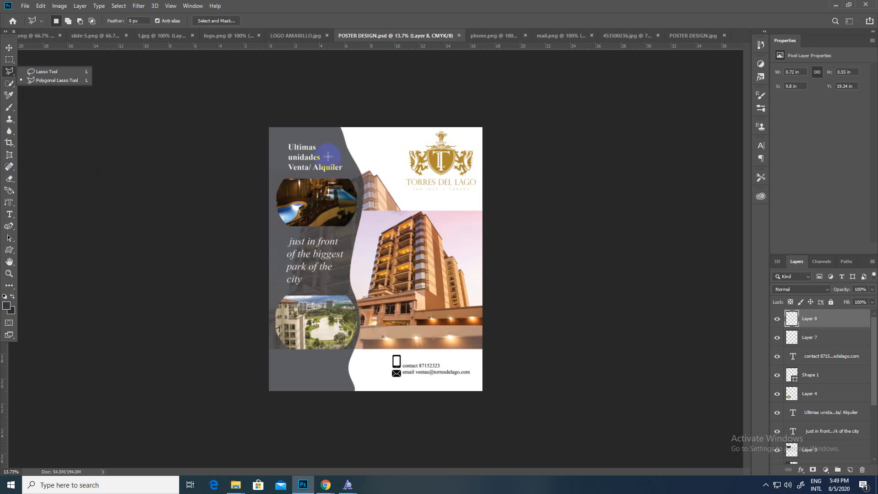
{"action": "left_click", "coordinate": [677, 35]}
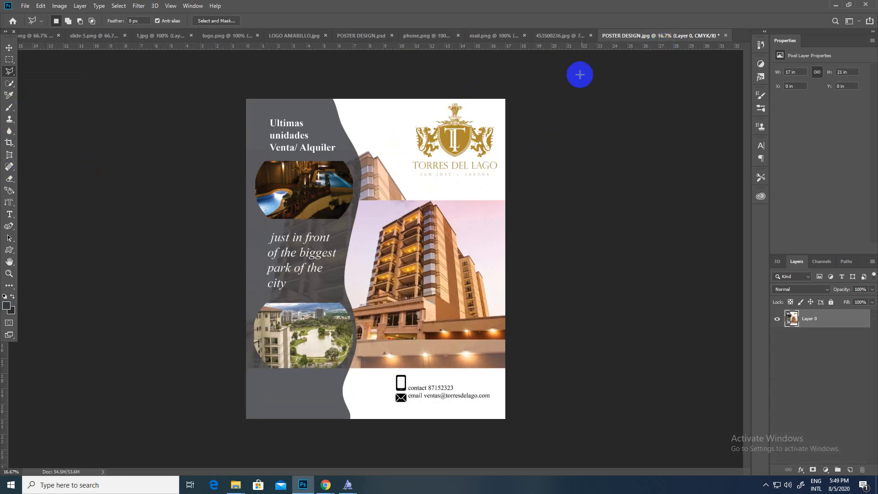
{"action": "left_click", "coordinate": [571, 36]}
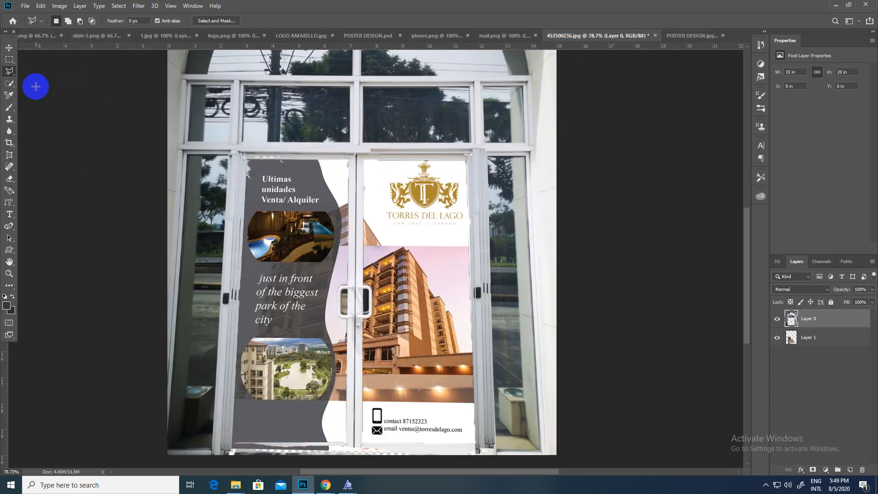
{"action": "left_click", "coordinate": [182, 115]}
{"action": "left_click", "coordinate": [679, 37]}
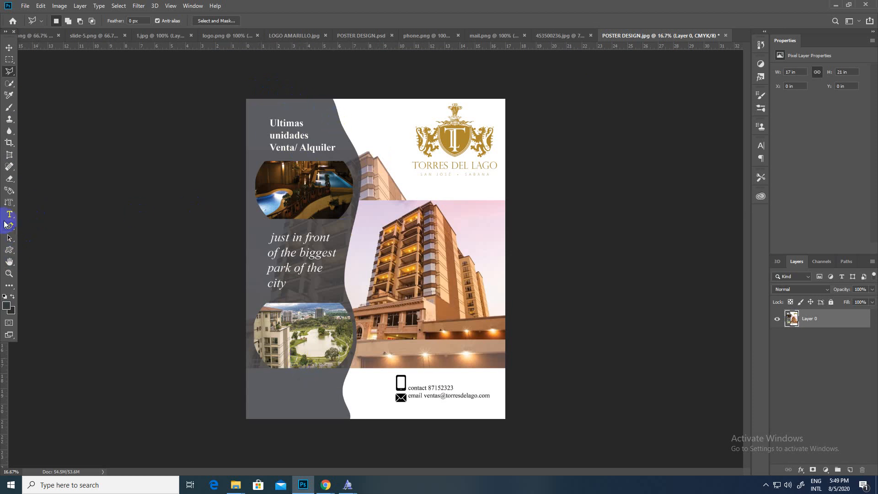
- Draw a wavy curve with the Curvature Pen in Path mode, running from above the poster through the building to below its bottom edge
{"action": "left_click_drag", "start_coordinate": [7, 228], "coordinate": [75, 245]}
{"action": "left_click", "coordinate": [414, 94]}
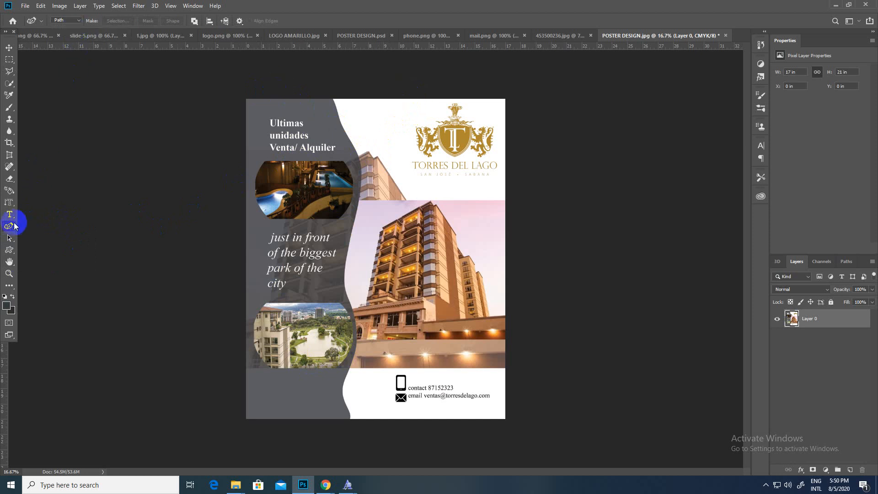
{"action": "left_click", "coordinate": [80, 21]}
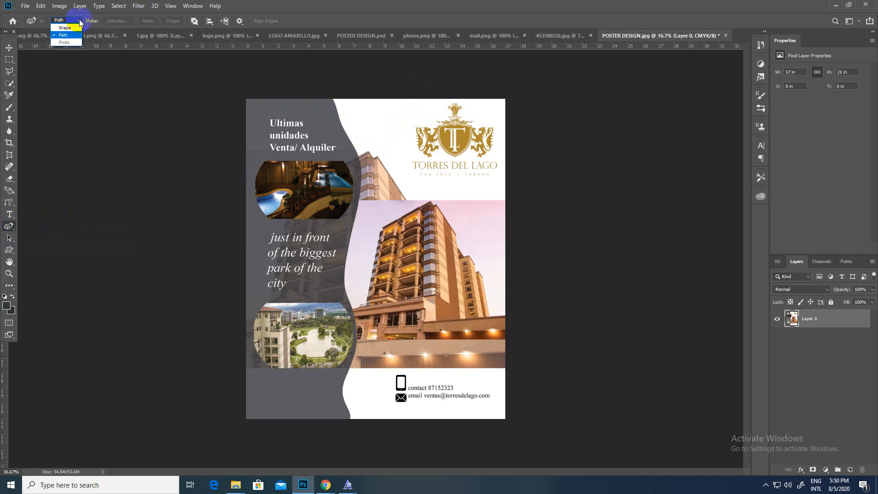
{"action": "left_click", "coordinate": [79, 21]}
{"action": "left_click", "coordinate": [80, 21]}
{"action": "left_click", "coordinate": [78, 20]}
{"action": "left_click", "coordinate": [404, 90]}
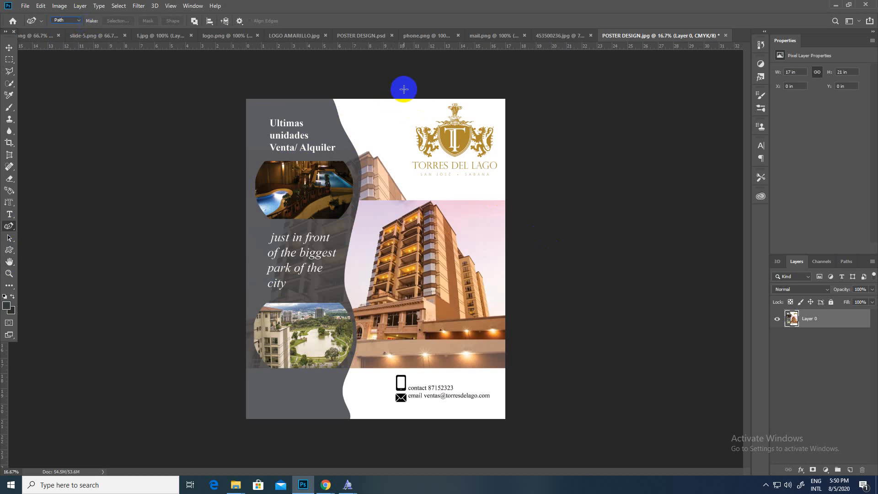
{"action": "left_click", "coordinate": [397, 120]}
{"action": "left_click", "coordinate": [393, 154]}
{"action": "left_click", "coordinate": [395, 176]}
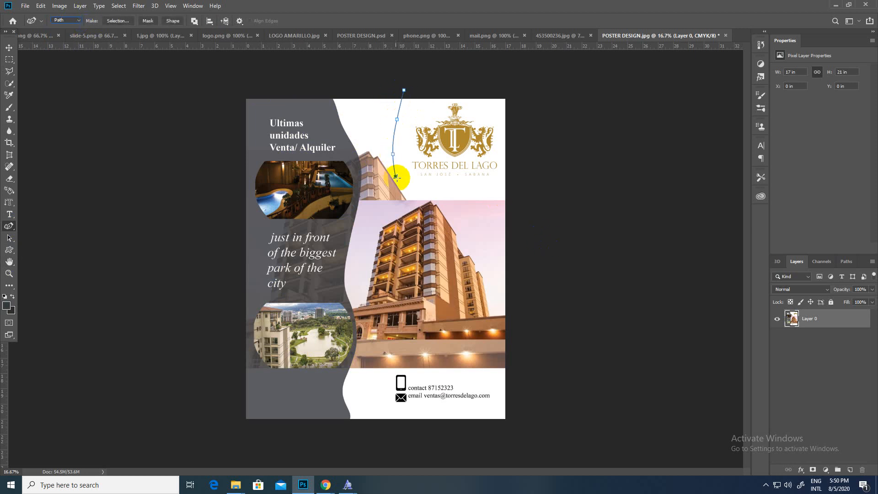
{"action": "left_click", "coordinate": [407, 205]}
{"action": "left_click", "coordinate": [419, 238]}
{"action": "left_click", "coordinate": [420, 278]}
{"action": "left_click", "coordinate": [415, 312]}
{"action": "left_click", "coordinate": [402, 351]}
{"action": "left_click", "coordinate": [404, 381]}
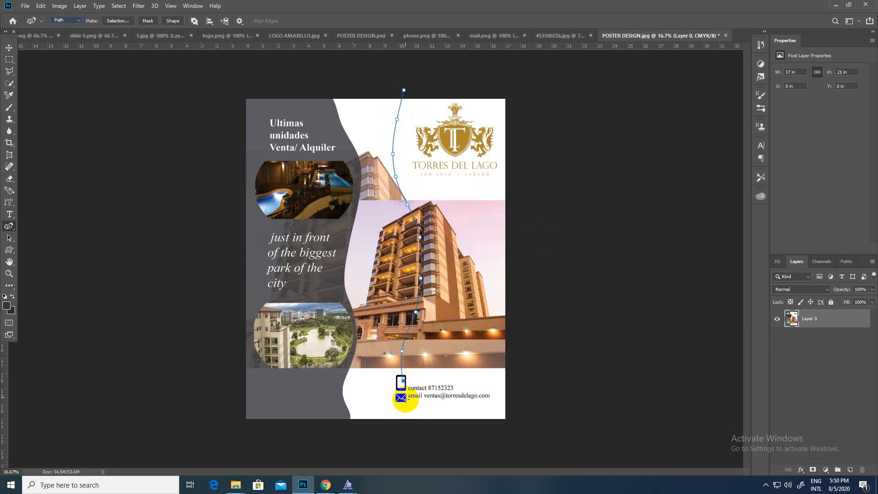
{"action": "left_click", "coordinate": [409, 408]}
{"action": "left_click", "coordinate": [424, 418]}
{"action": "left_click", "coordinate": [431, 428]}
- Continue the curved path below and up outside the poster's right edge, then close it at the starting point above the poster
{"action": "left_click", "coordinate": [469, 432]}
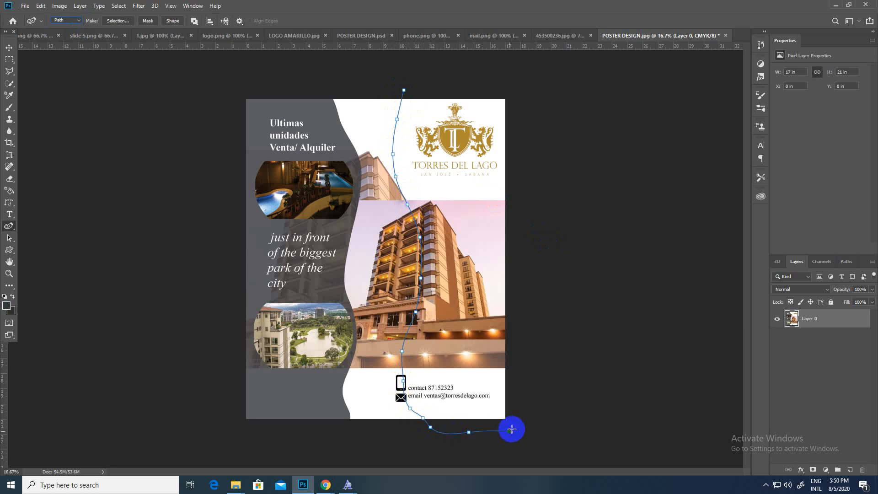
{"action": "left_click", "coordinate": [509, 431]}
{"action": "left_click", "coordinate": [515, 420]}
{"action": "left_click", "coordinate": [517, 397]}
{"action": "left_click", "coordinate": [519, 351]}
{"action": "left_click", "coordinate": [517, 323]}
{"action": "left_click", "coordinate": [516, 297]}
{"action": "left_click", "coordinate": [513, 273]}
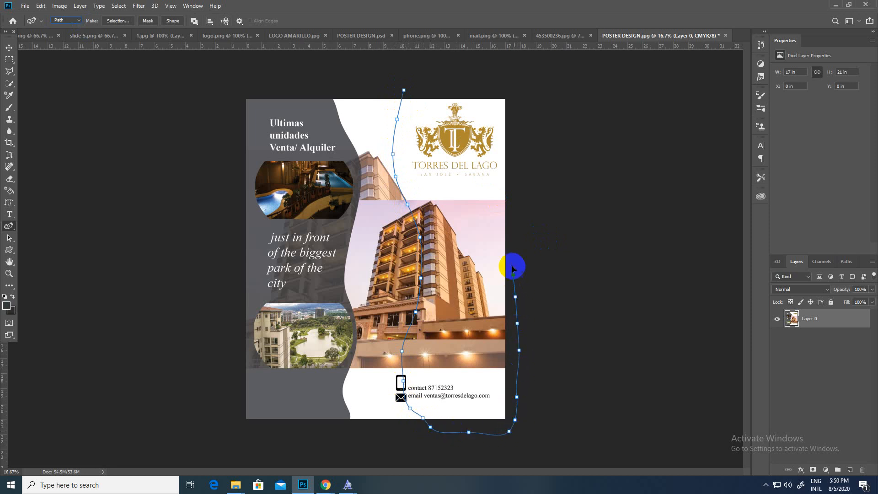
{"action": "left_click", "coordinate": [512, 252]}
{"action": "left_click", "coordinate": [514, 214]}
{"action": "left_click", "coordinate": [516, 189]}
{"action": "left_click", "coordinate": [511, 152]}
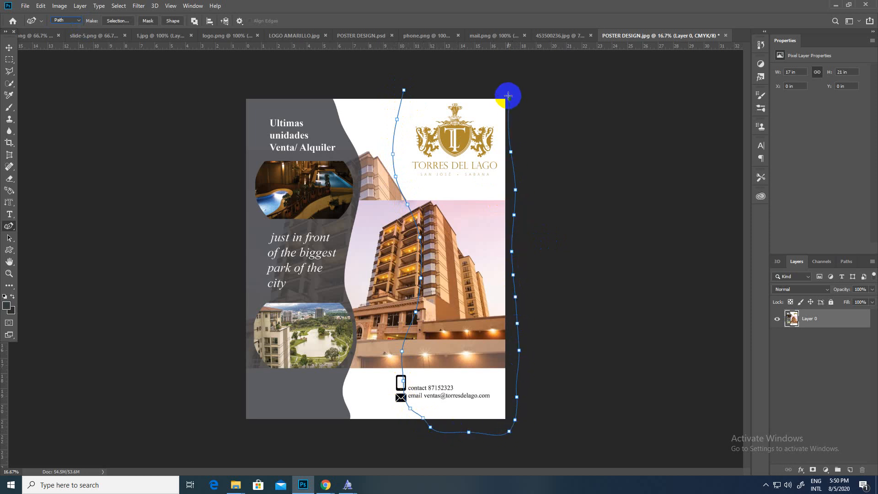
{"action": "left_click", "coordinate": [494, 88]}
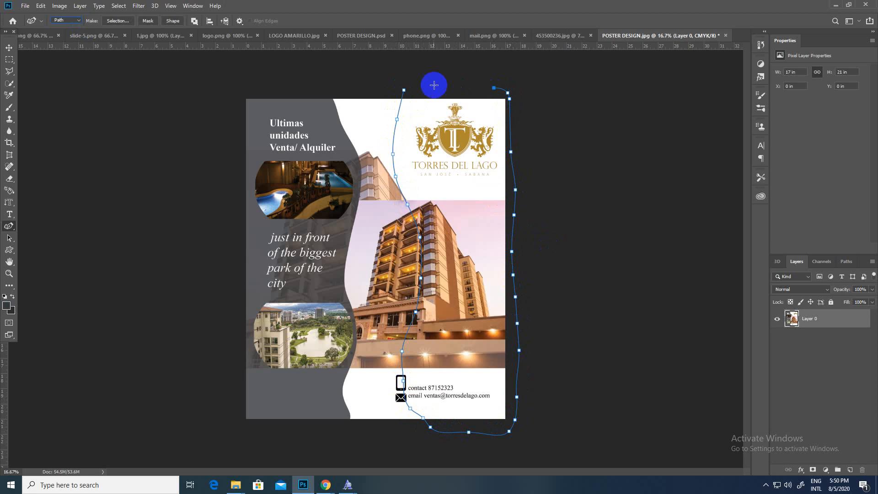
{"action": "left_click", "coordinate": [404, 90]}
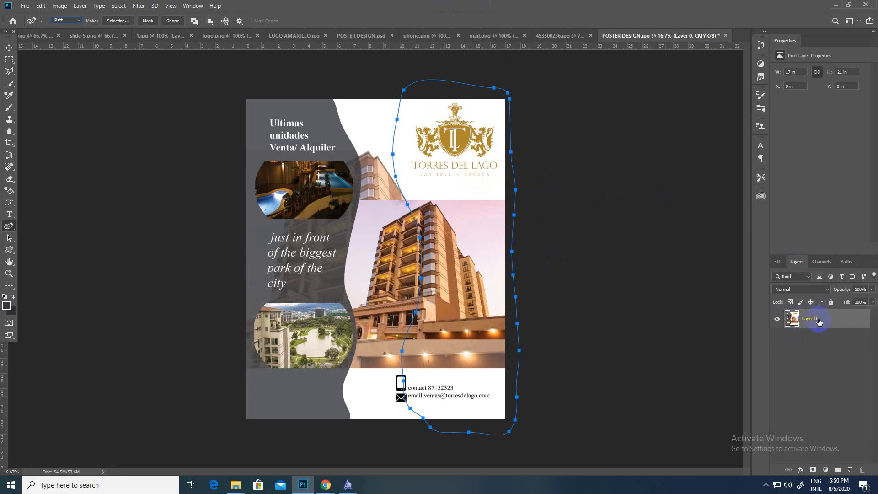
- Turn the closed work path into a new selection
{"action": "left_click", "coordinate": [848, 263]}
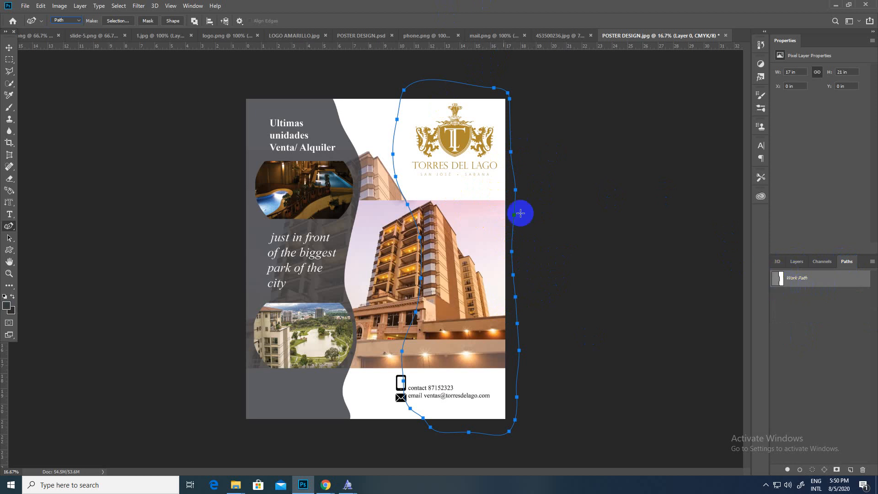
{"action": "left_click", "coordinate": [190, 6]}
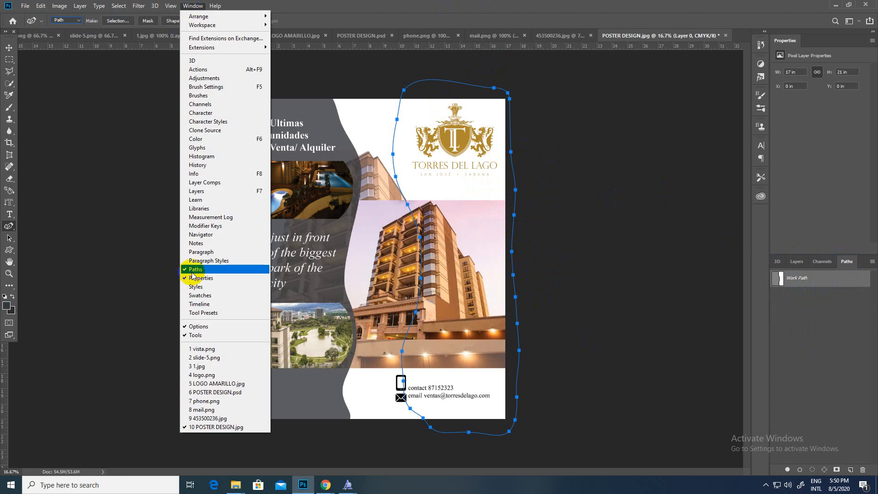
{"action": "left_click", "coordinate": [719, 191]}
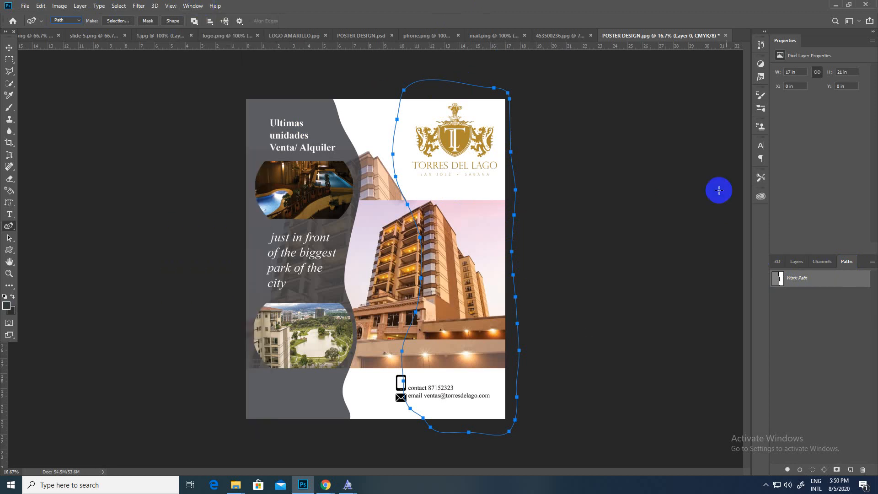
{"action": "left_click", "coordinate": [843, 262]}
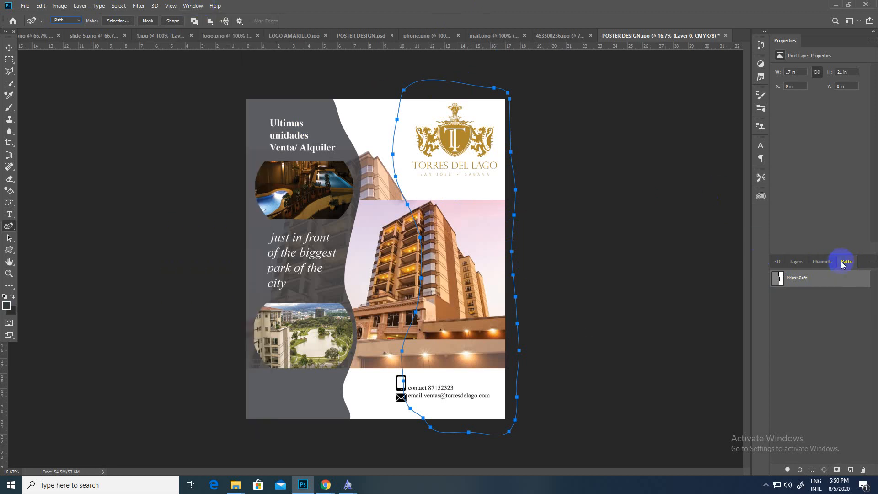
{"action": "left_click", "coordinate": [786, 279]}
{"action": "right_click", "coordinate": [802, 280]}
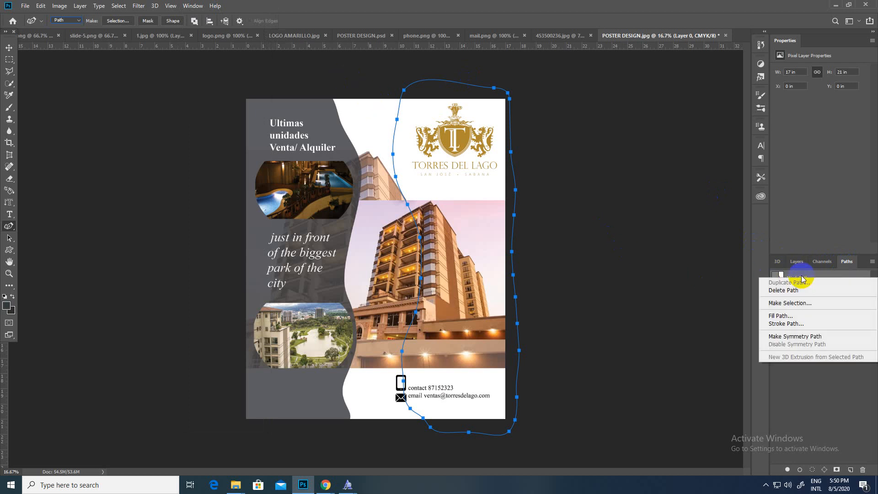
{"action": "left_click", "coordinate": [800, 304]}
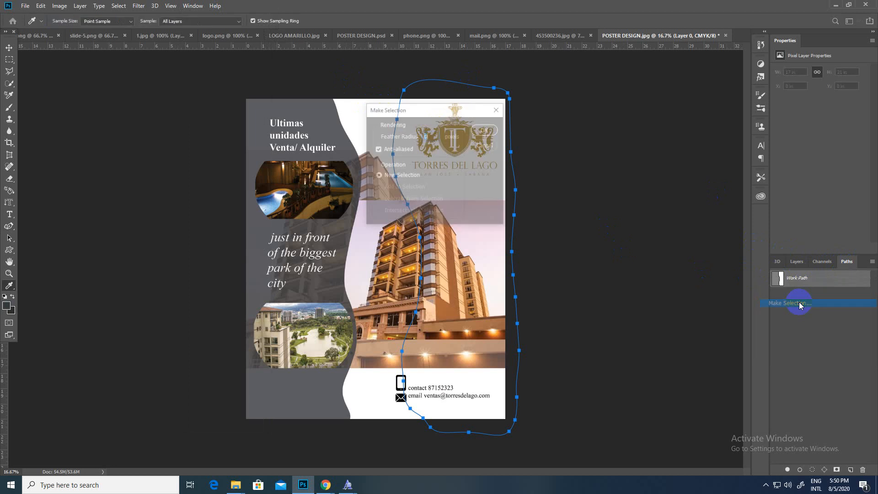
{"action": "left_click", "coordinate": [484, 130]}
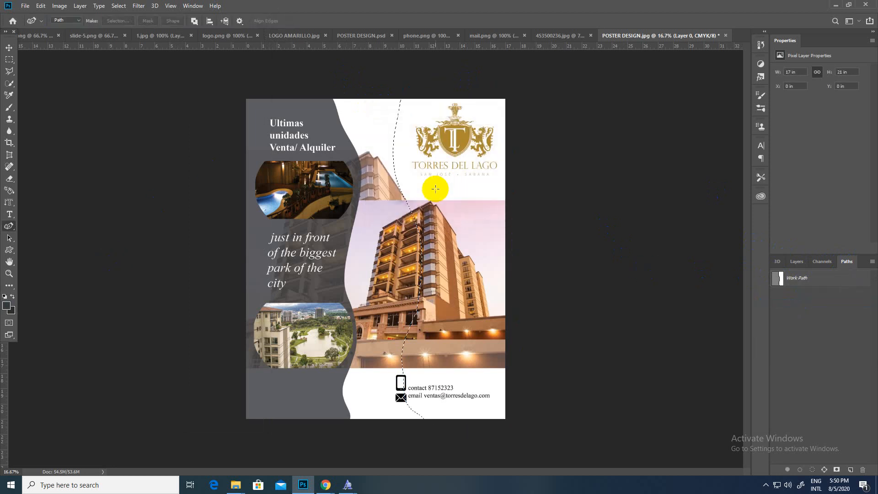
- Paint the wavy selection on the right part of the poster solid dark slate with the Brush tool
{"action": "key", "text": "b"}
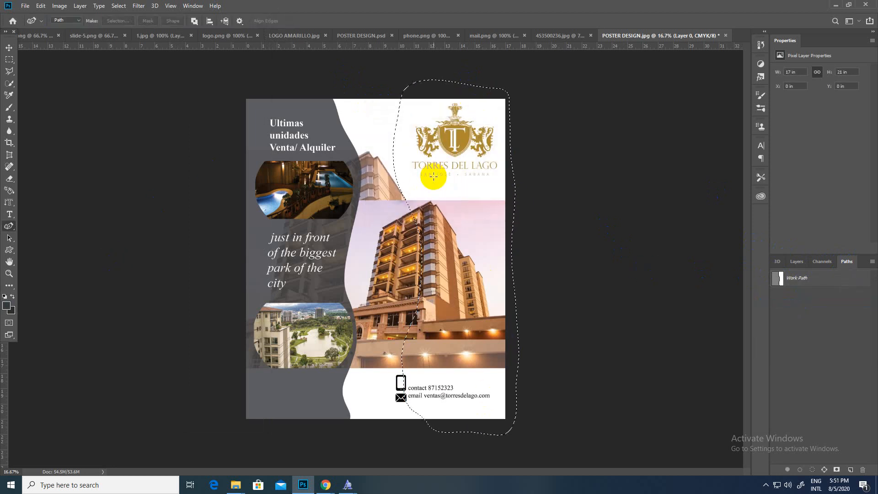
{"action": "mouse_move", "coordinate": [426, 148]}
{"action": "left_mouse_down"}
{"action": "mouse_move", "coordinate": [434, 155]}
{"action": "mouse_move", "coordinate": [435, 122]}
{"action": "mouse_move", "coordinate": [418, 171]}
{"action": "mouse_move", "coordinate": [455, 83]}
{"action": "mouse_move", "coordinate": [393, 119]}
{"action": "mouse_move", "coordinate": [447, 102]}
{"action": "mouse_move", "coordinate": [478, 119]}
{"action": "mouse_move", "coordinate": [496, 239]}
{"action": "mouse_move", "coordinate": [536, 321]}
{"action": "mouse_move", "coordinate": [485, 427]}
{"action": "mouse_move", "coordinate": [420, 435]}
{"action": "mouse_move", "coordinate": [437, 300]}
{"action": "mouse_move", "coordinate": [404, 146]}
{"action": "mouse_move", "coordinate": [447, 304]}
{"action": "mouse_move", "coordinate": [407, 337]}
{"action": "mouse_move", "coordinate": [485, 405]}
{"action": "mouse_move", "coordinate": [473, 400]}
{"action": "mouse_move", "coordinate": [450, 417]}
{"action": "mouse_move", "coordinate": [497, 284]}
{"action": "left_mouse_up"}
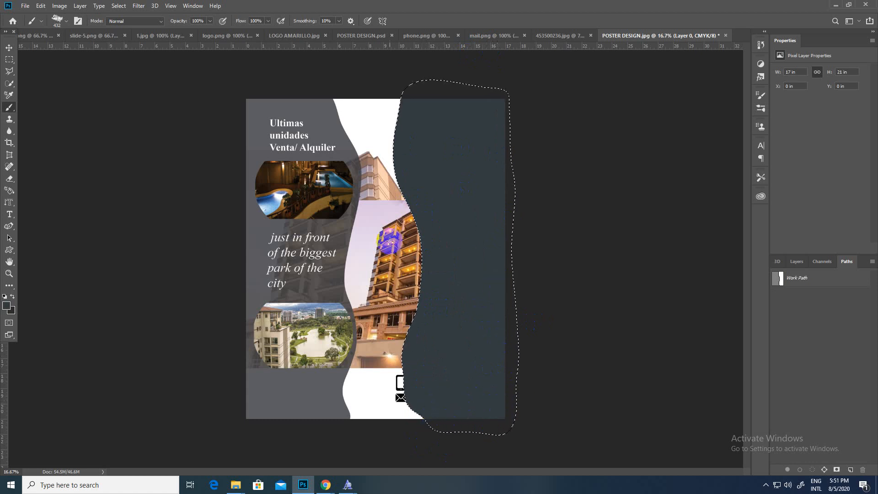
{"action": "left_click_drag", "start_coordinate": [390, 241], "coordinate": [421, 168]}
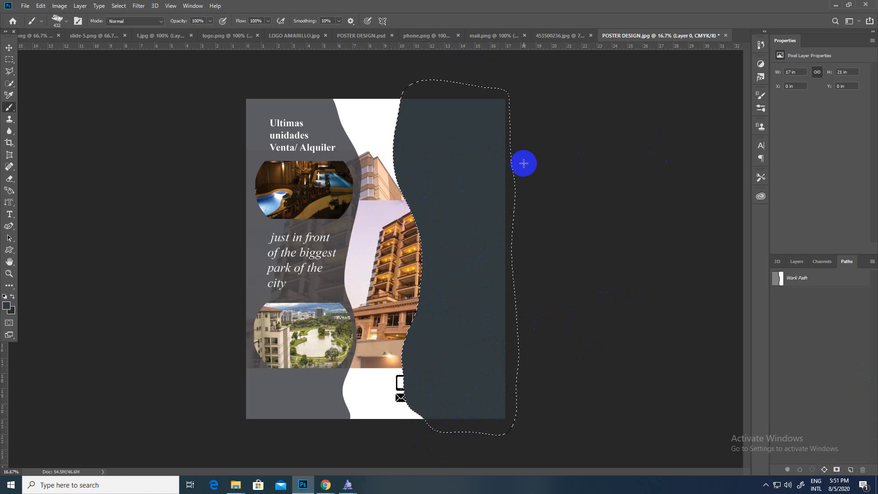
- Undo the dark brush strokes on the poster and clear the selection
{"action": "key", "text": "ctrl+d"}
{"action": "key", "text": "ctrl+z"}
{"action": "key", "text": "ctrl+z"}
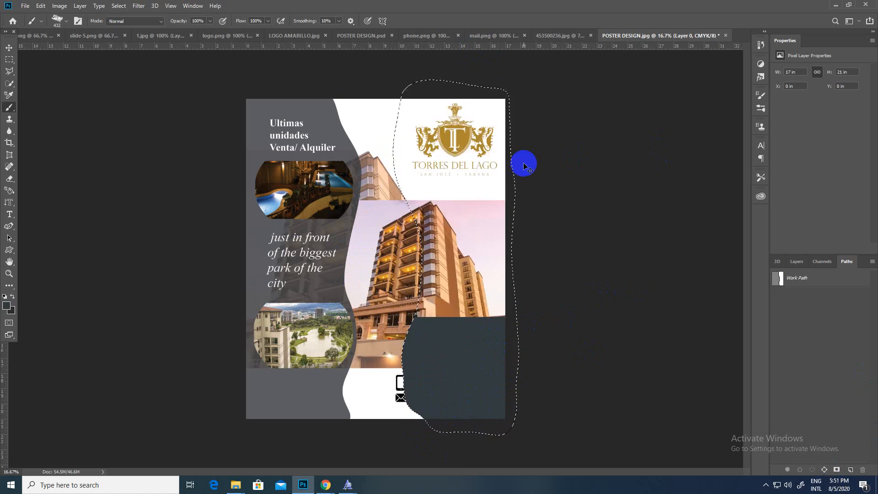
{"action": "key", "text": "ctrl+d"}
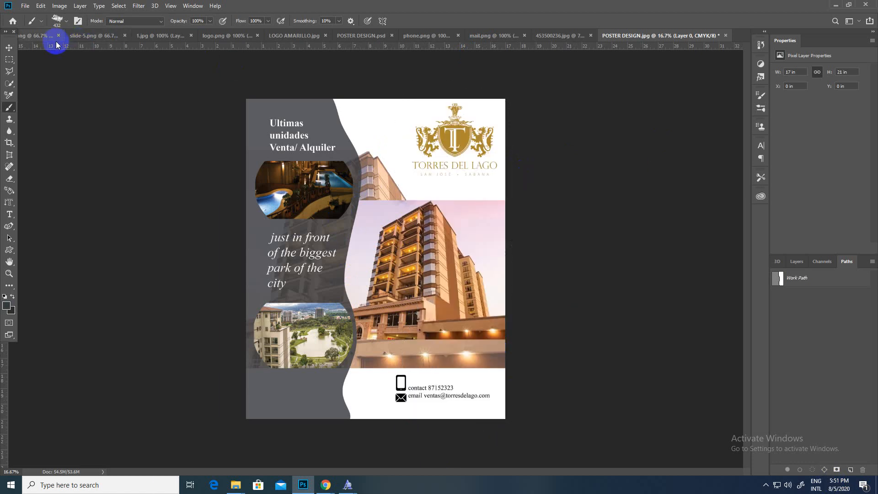
- Look through the lake view photo and the POSTER DESIGN.jpg document, ending on the door mockup 453500236.jpg
{"action": "left_click", "coordinate": [39, 35]}
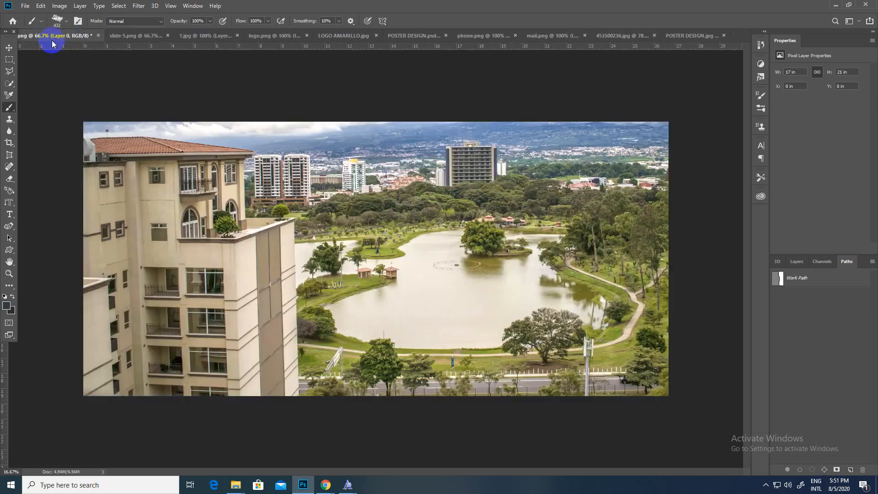
{"action": "left_click", "coordinate": [648, 37]}
{"action": "left_click", "coordinate": [693, 37]}
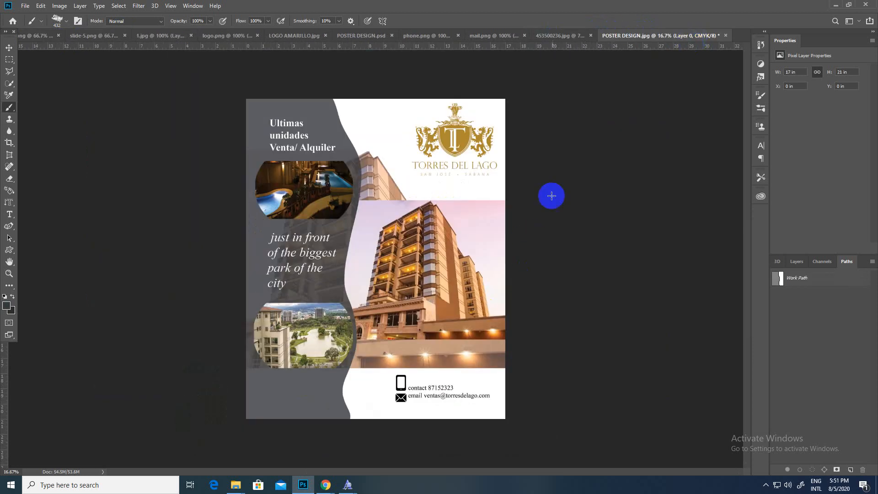
{"action": "left_click", "coordinate": [566, 37]}
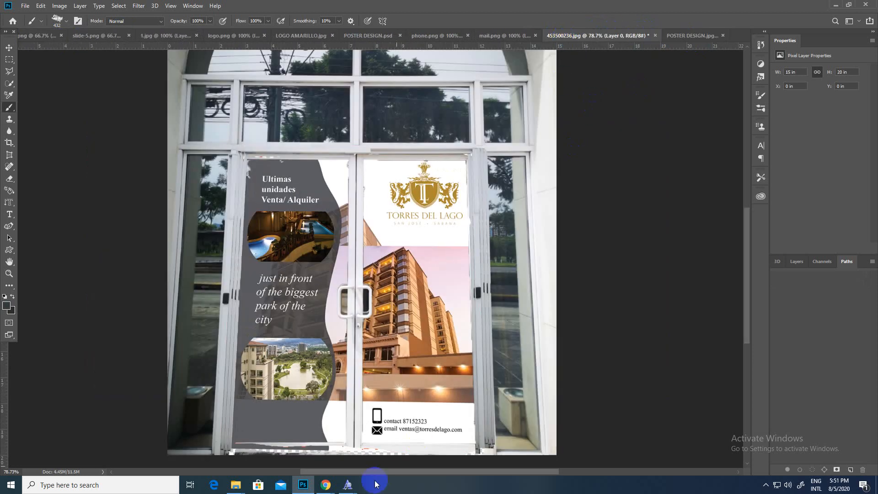
- Switch to Google Meet to check the chat and the participants list, and return to Photoshop
{"action": "mouse_move", "coordinate": [325, 485]}
{"action": "left_click", "coordinate": [308, 455]}
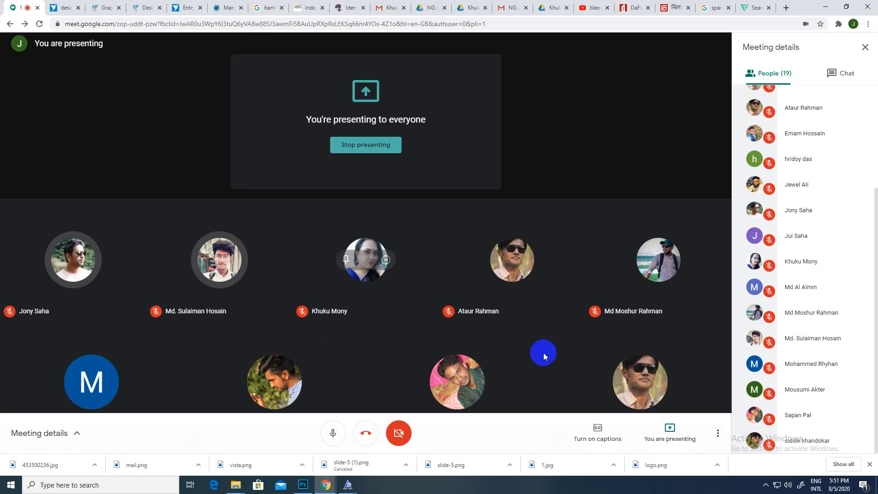
{"action": "left_click", "coordinate": [844, 78]}
{"action": "left_click", "coordinate": [789, 73]}
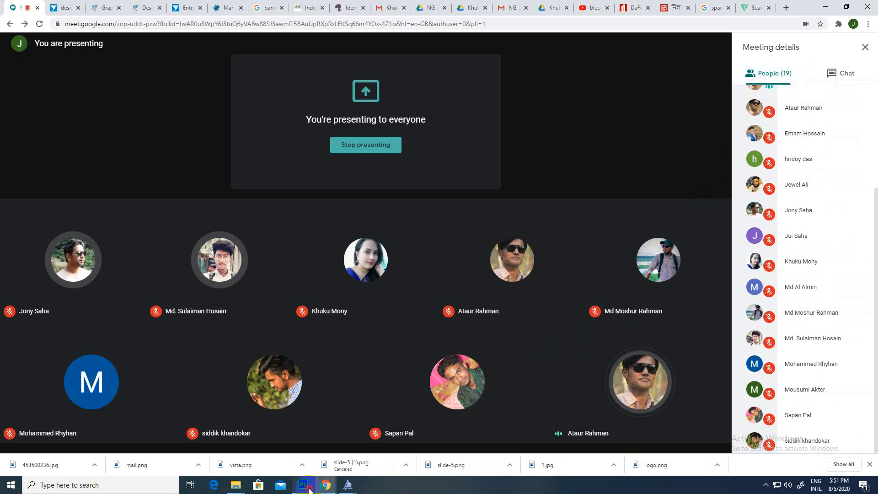
{"action": "key", "text": "alt+Tab"}
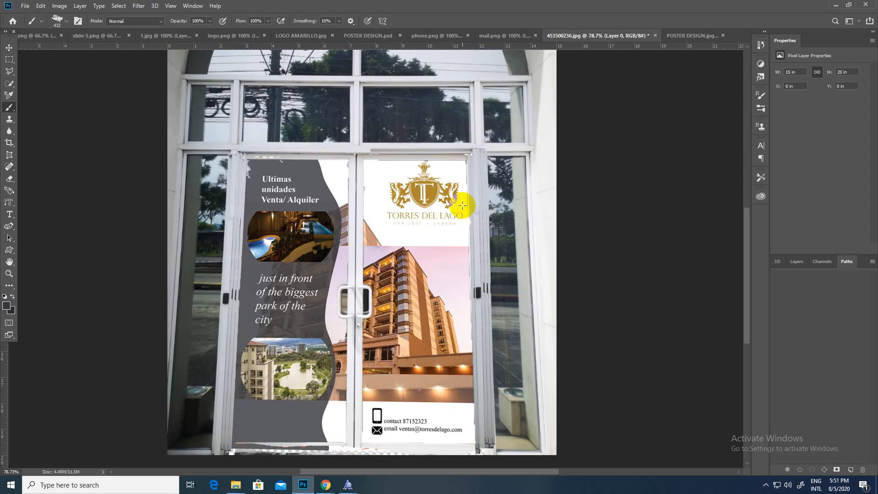
- Show the door mockup's layers and undo the glass deletions on both doors along with their selections
{"action": "left_click", "coordinate": [641, 200]}
{"action": "left_click", "coordinate": [796, 262]}
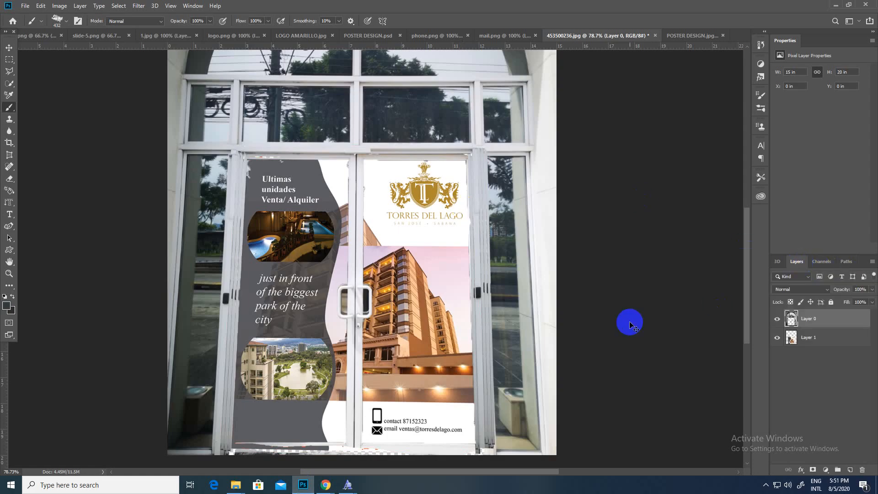
{"action": "key", "text": "Delete"}
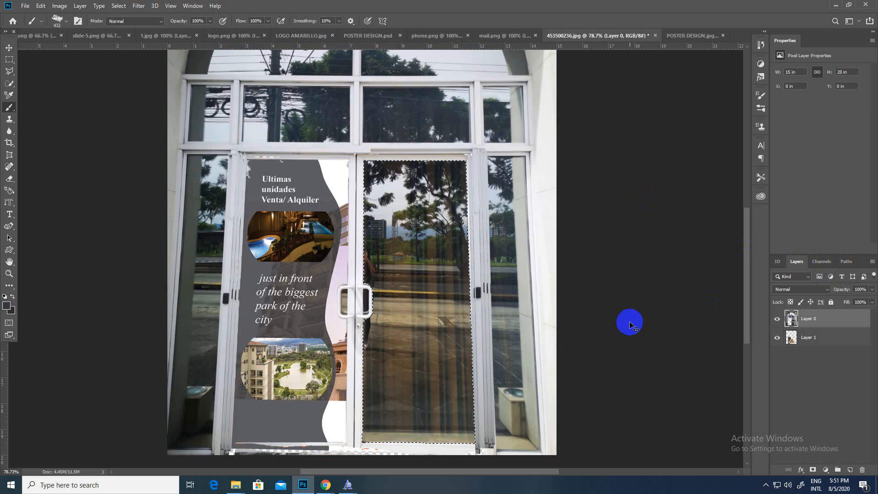
{"action": "key", "text": "Delete"}
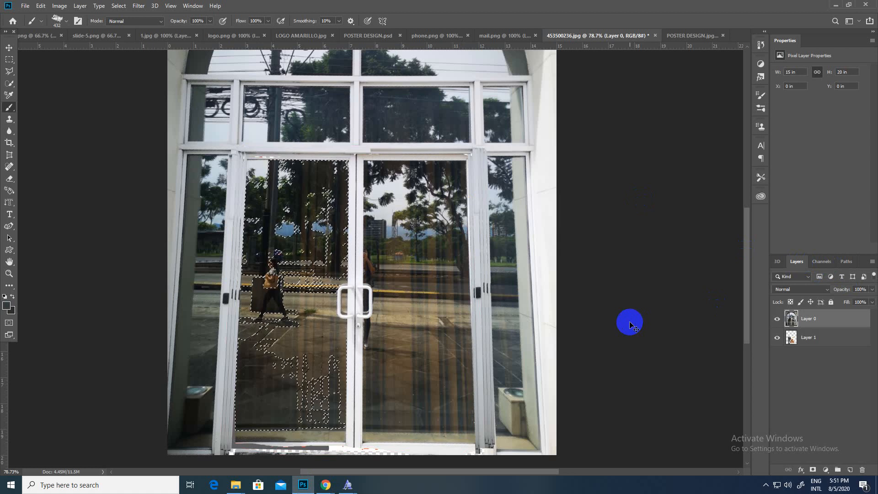
{"action": "key", "text": "ctrl+d"}
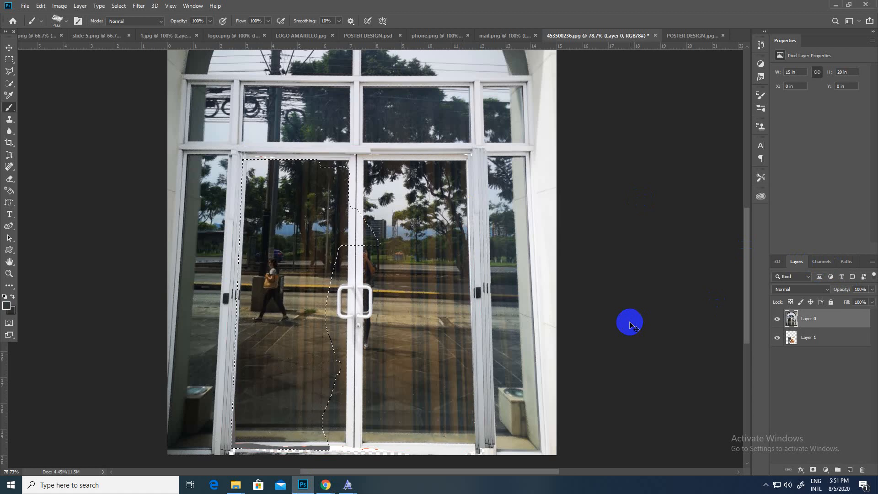
{"action": "key", "text": "ctrl+z"}
- Shift the door photo layer below the poster layer, back above it, and below it again
{"action": "key", "text": "ctrl+["}
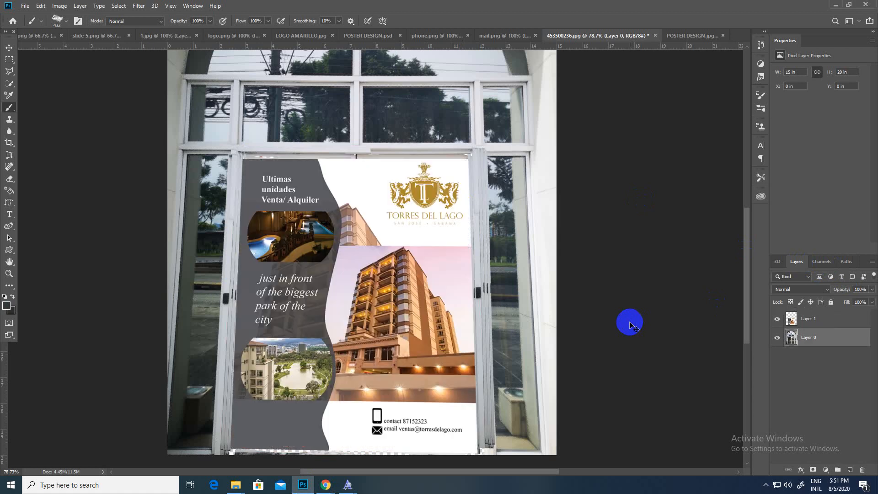
{"action": "key", "text": "ctrl+]"}
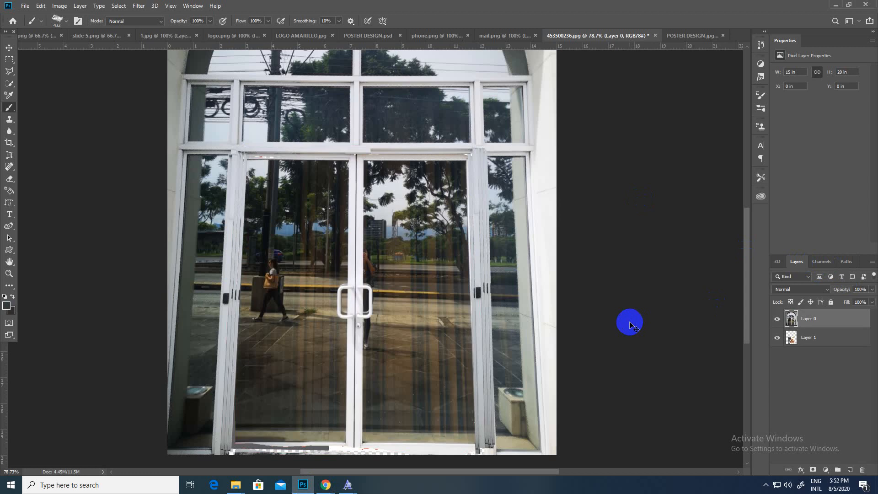
{"action": "key", "text": "ctrl+["}
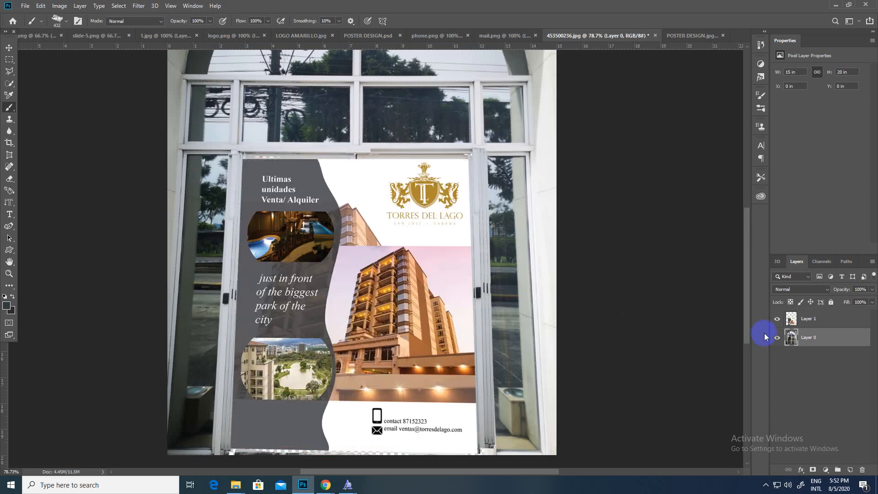
- Undo the poster layer's corner distortion on the door mockup
{"action": "key", "text": "ctrl+z"}
{"action": "key", "text": "ctrl+shift+z"}
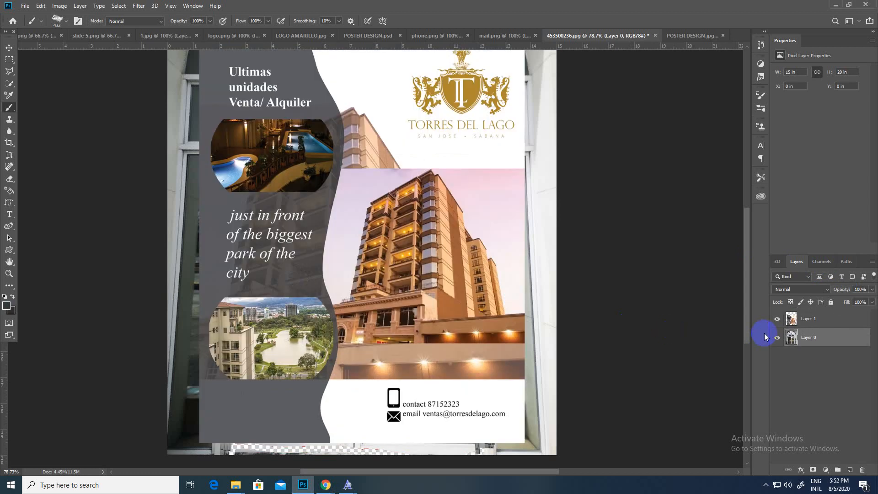
{"action": "key", "text": "z"}
{"action": "left_click_drag", "start_coordinate": [251, 274], "coordinate": [230, 260]}
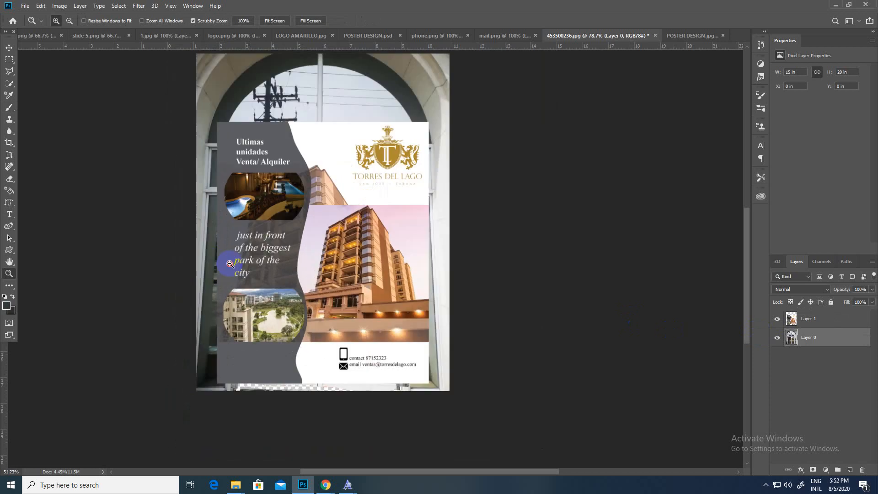
- Look at POSTER DESIGN.jpg, check the participants in Google Meet, and return to the 453500236.jpg door mockup in Photoshop
{"action": "left_click", "coordinate": [681, 37]}
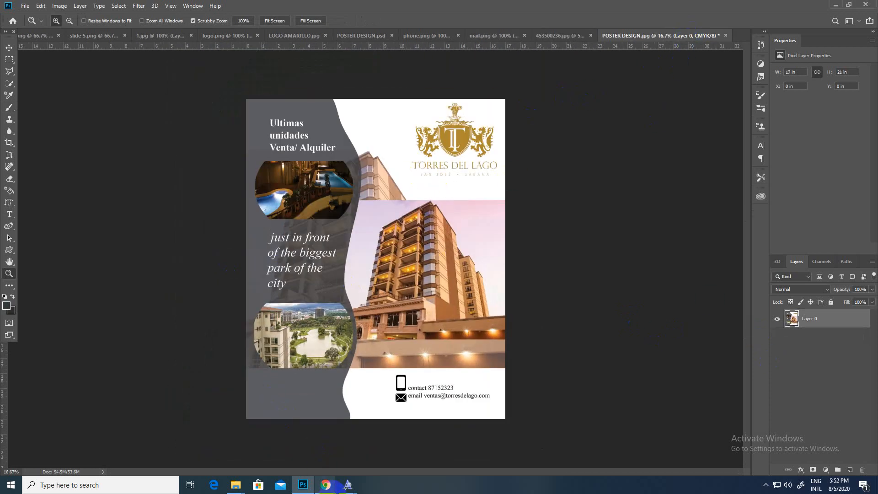
{"action": "mouse_move", "coordinate": [326, 485]}
{"action": "mouse_move", "coordinate": [274, 421]}
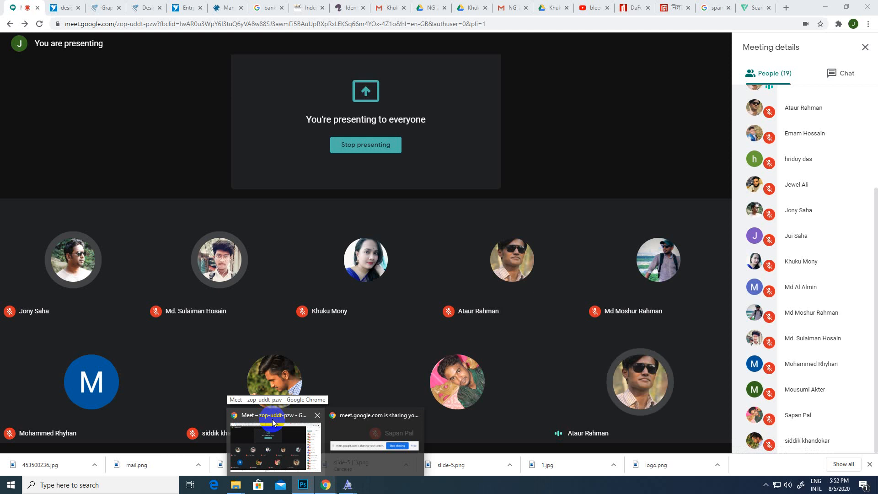
{"action": "left_click", "coordinate": [273, 422]}
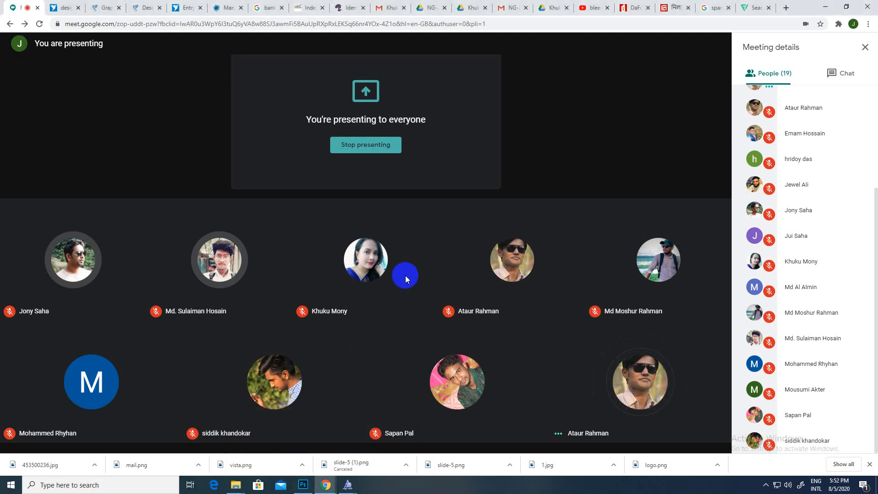
{"action": "left_click", "coordinate": [303, 485]}
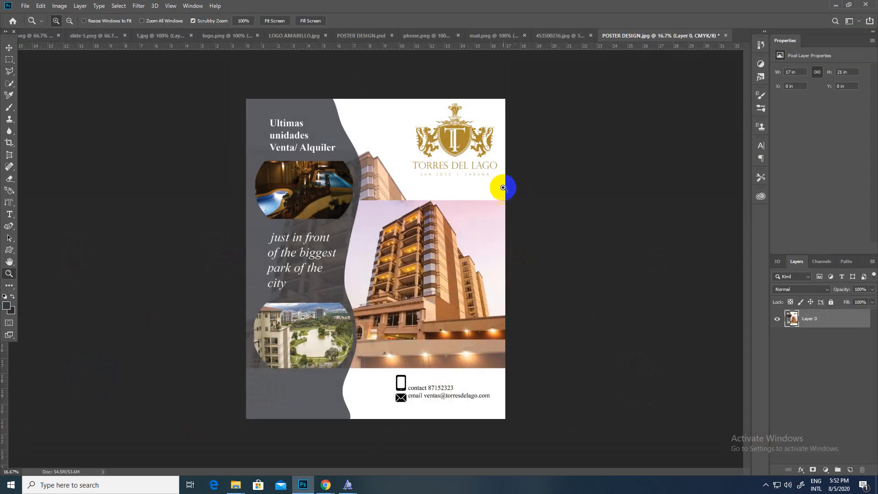
{"action": "left_click_drag", "start_coordinate": [649, 38], "coordinate": [486, 211]}
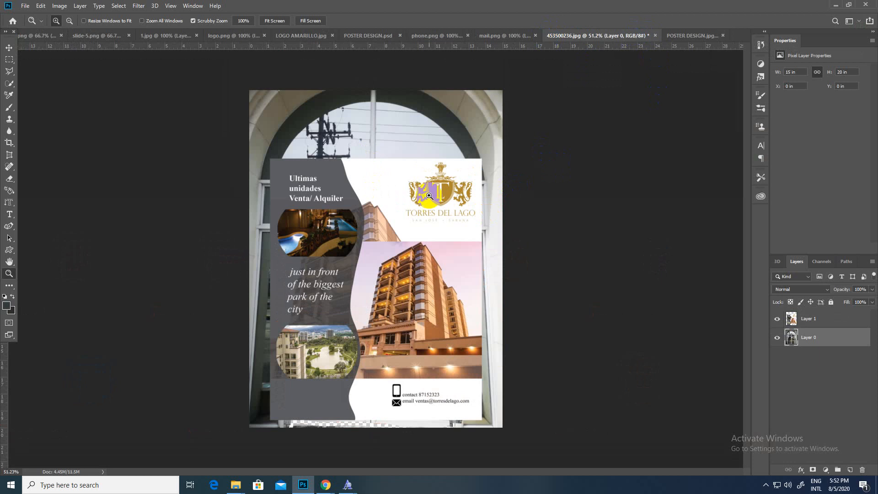
- Scale the poster layer down to about 67% and place it over the double glass doors
{"action": "left_click", "coordinate": [6, 47]}
{"action": "left_click_drag", "start_coordinate": [310, 217], "coordinate": [327, 236]}
{"action": "key", "text": "ctrl+t"}
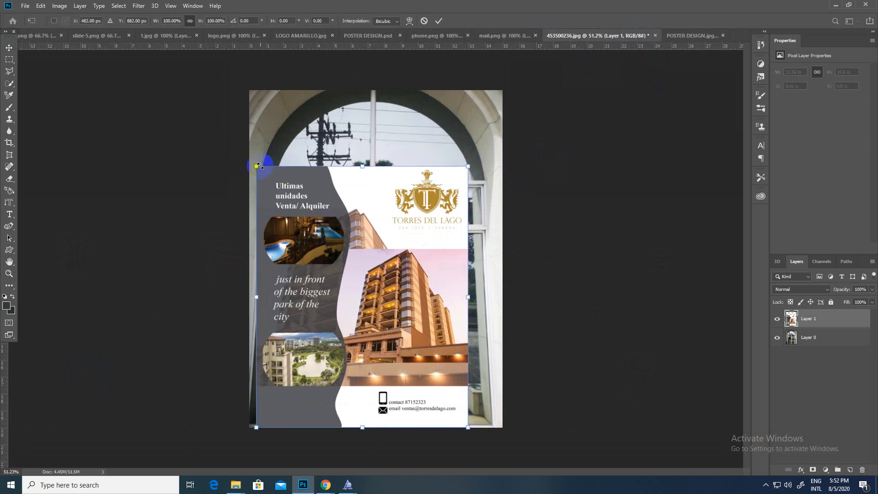
{"action": "left_click_drag", "start_coordinate": [258, 165], "coordinate": [337, 249]}
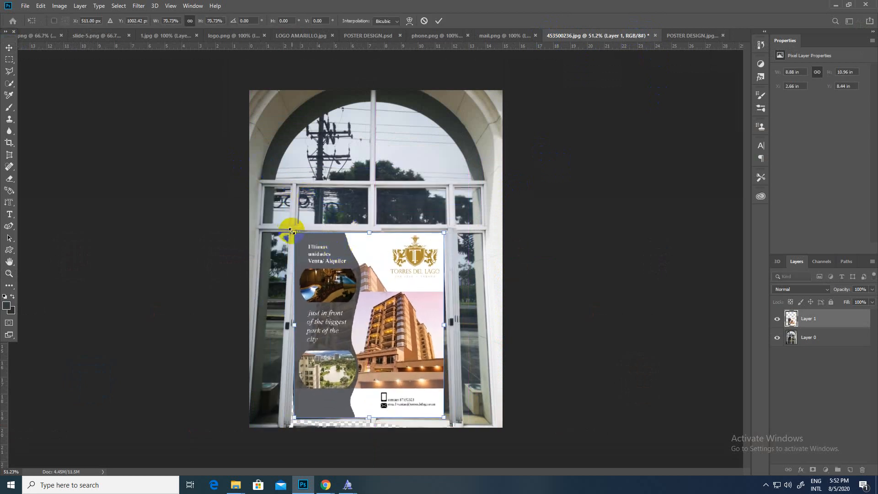
{"action": "left_click_drag", "start_coordinate": [291, 231], "coordinate": [303, 234]}
{"action": "left_click_drag", "start_coordinate": [357, 256], "coordinate": [352, 257]}
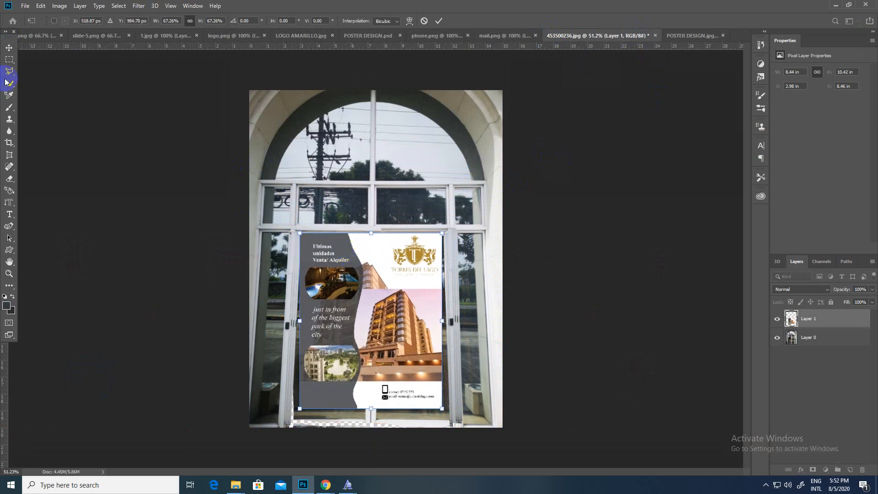
{"action": "left_click", "coordinate": [37, 78]}
- Distort the poster, pulling its two lower corners and upper-right corner out to follow the slanted door frame
{"action": "left_click_drag", "start_coordinate": [383, 296], "coordinate": [412, 297]}
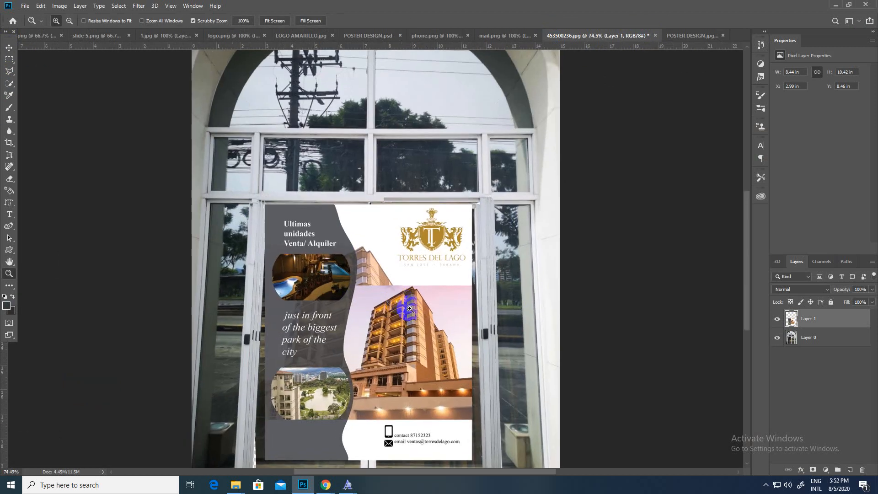
{"action": "scroll", "coordinate": [393, 275], "scroll_direction": "down", "scroll_amount": 3}
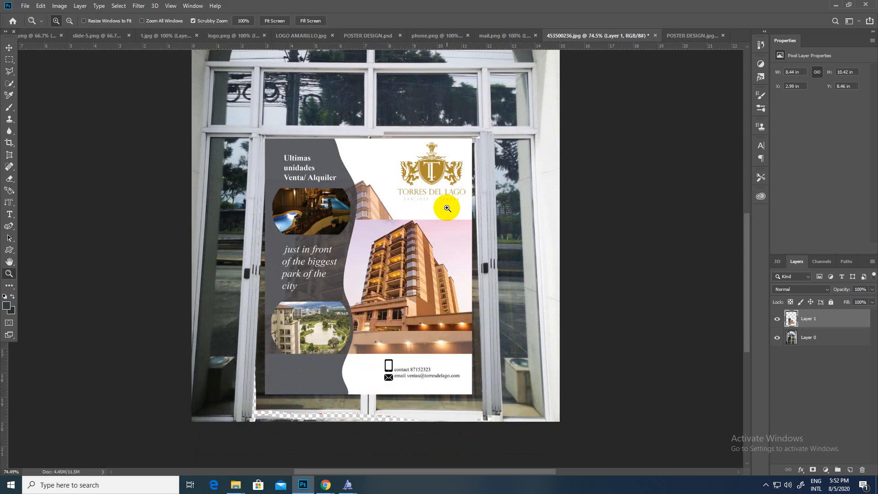
{"action": "key", "text": "ctrl+t"}
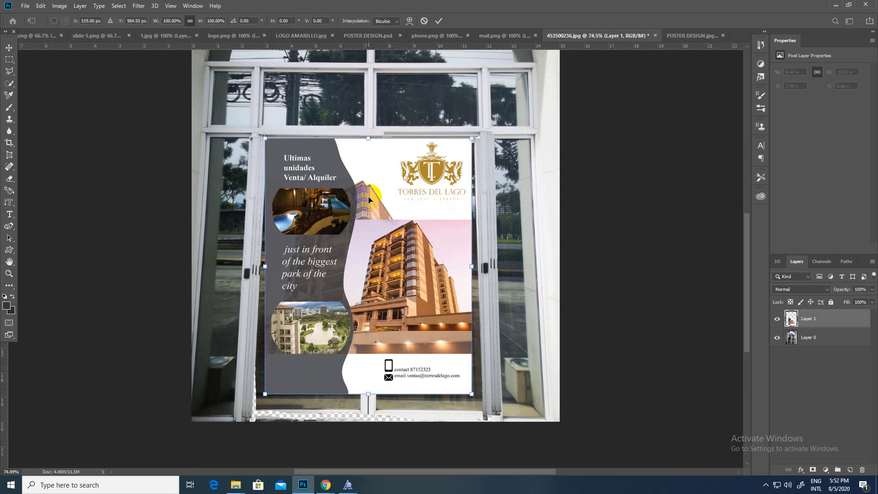
{"action": "right_click", "coordinate": [412, 209]}
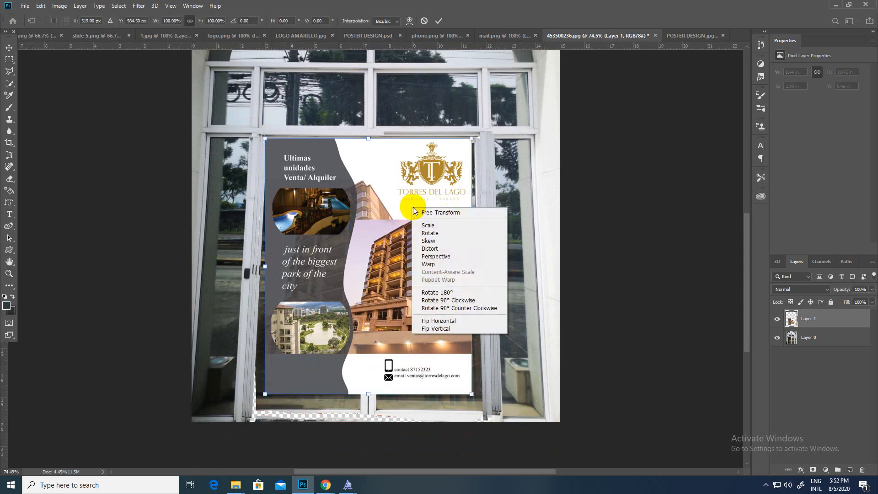
{"action": "left_click", "coordinate": [433, 249]}
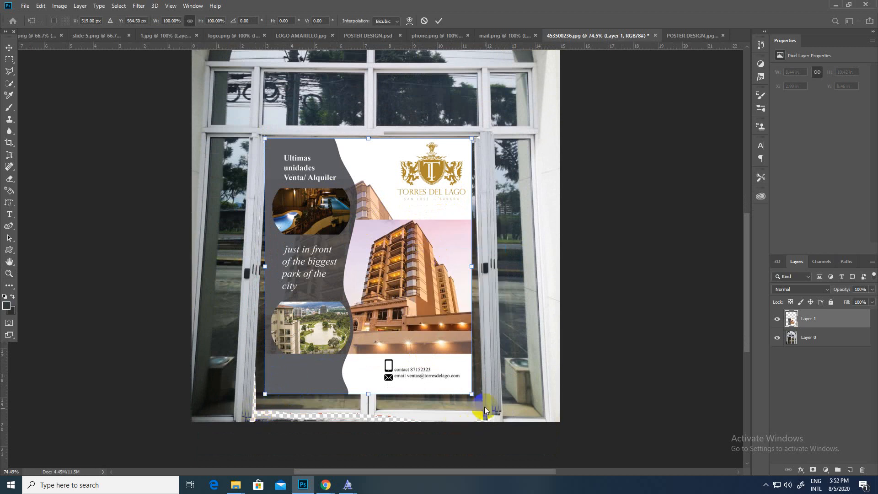
{"action": "left_click_drag", "start_coordinate": [472, 398], "coordinate": [485, 414]}
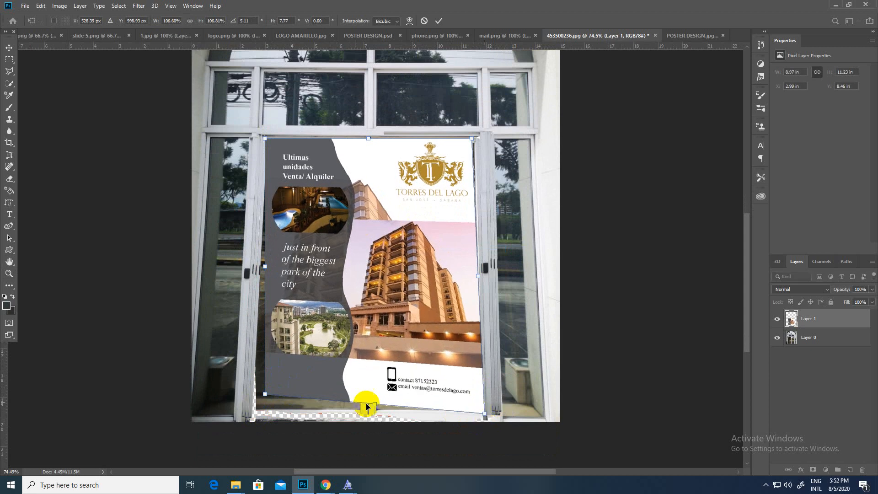
{"action": "left_click_drag", "start_coordinate": [265, 394], "coordinate": [251, 420]}
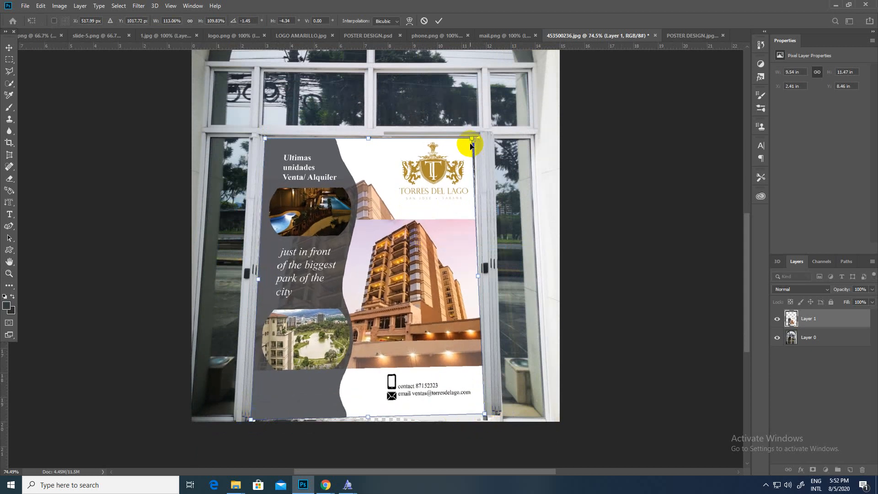
{"action": "left_click_drag", "start_coordinate": [473, 140], "coordinate": [478, 141]}
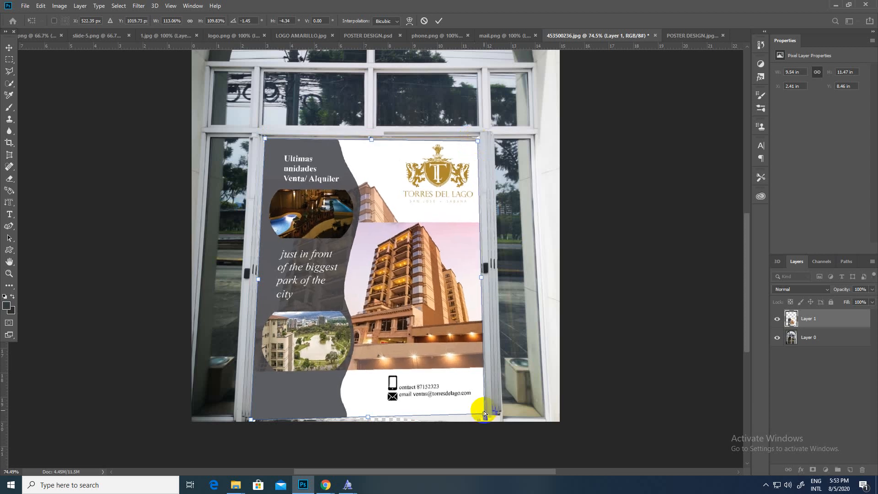
{"action": "left_click_drag", "start_coordinate": [483, 414], "coordinate": [489, 419]}
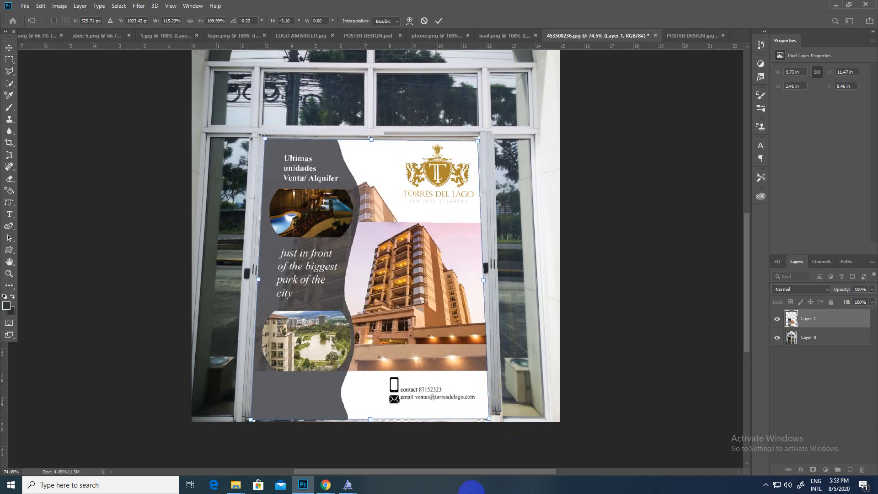
- Switch to Google Meet to check the participants, return to Photoshop, and repeat the check once more
{"action": "mouse_move", "coordinate": [327, 480]}
{"action": "left_click", "coordinate": [286, 439]}
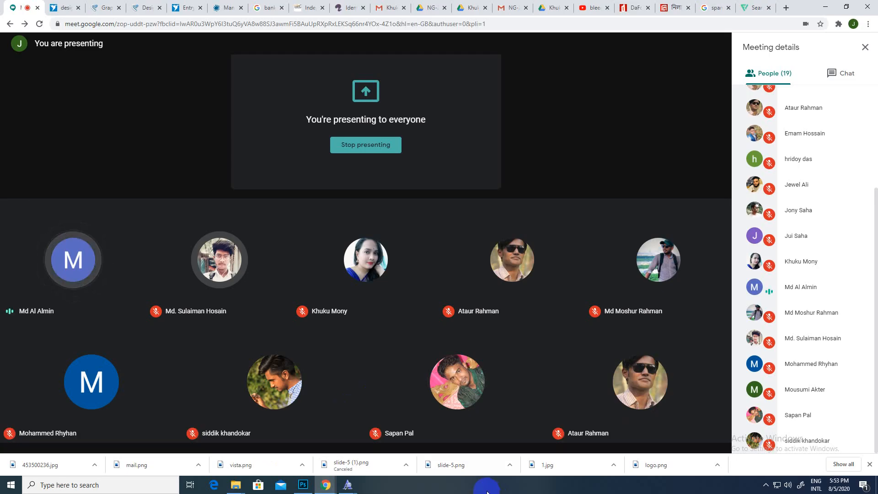
{"action": "left_click", "coordinate": [302, 484]}
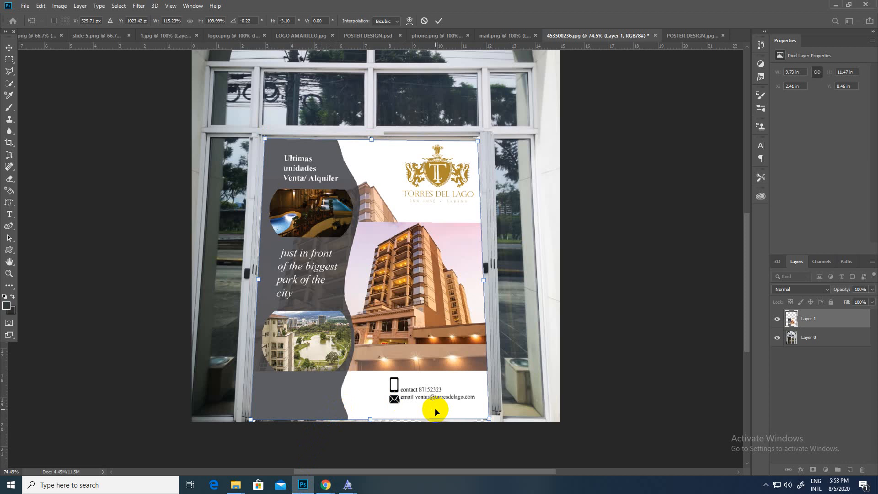
{"action": "mouse_move", "coordinate": [326, 485]}
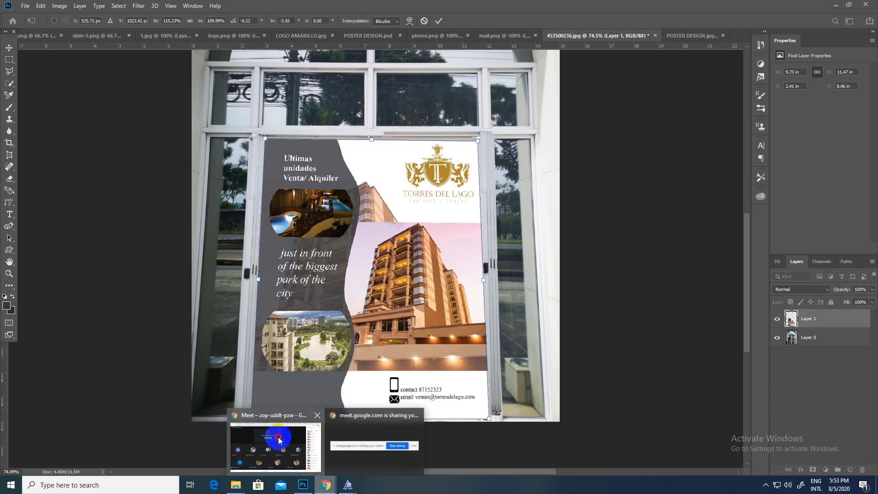
{"action": "left_click", "coordinate": [279, 440]}
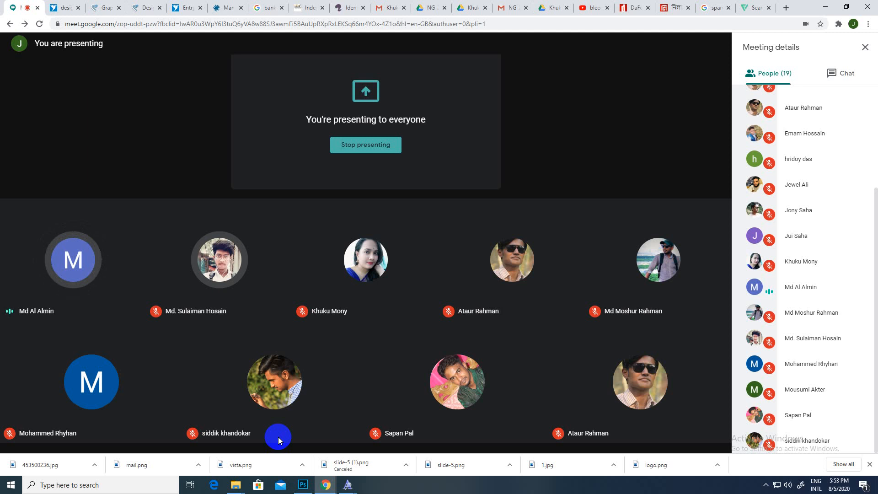
{"action": "left_click", "coordinate": [301, 487]}
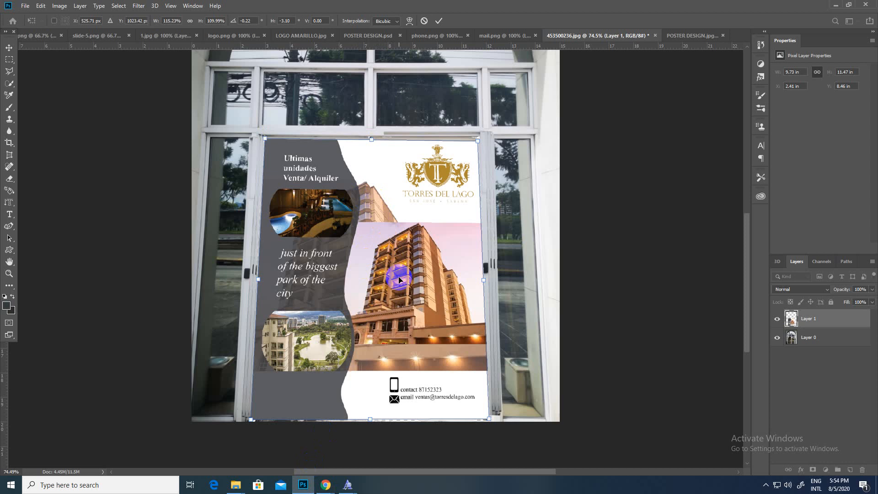
{"action": "mouse_move", "coordinate": [326, 484]}
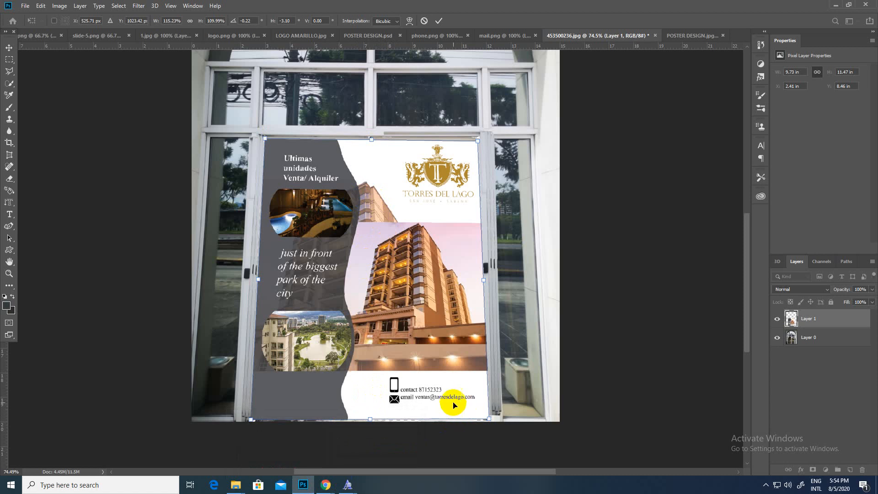
{"action": "left_click", "coordinate": [328, 407]}
- Reposition the distorted poster over the doors and stretch its two lower corners to the photo's bottom edge
{"action": "scroll", "coordinate": [306, 405], "scroll_direction": "up", "scroll_amount": 1}
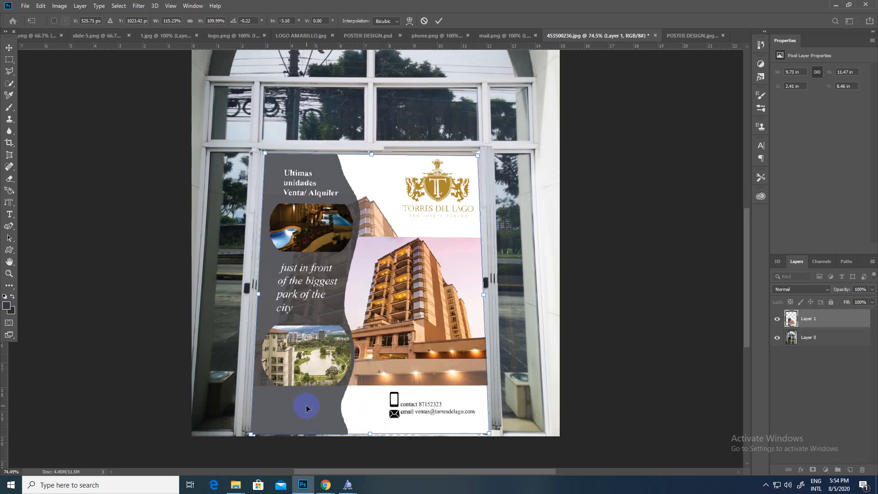
{"action": "scroll", "coordinate": [306, 407], "scroll_direction": "down", "scroll_amount": 1}
{"action": "left_click_drag", "start_coordinate": [306, 407], "coordinate": [320, 308]}
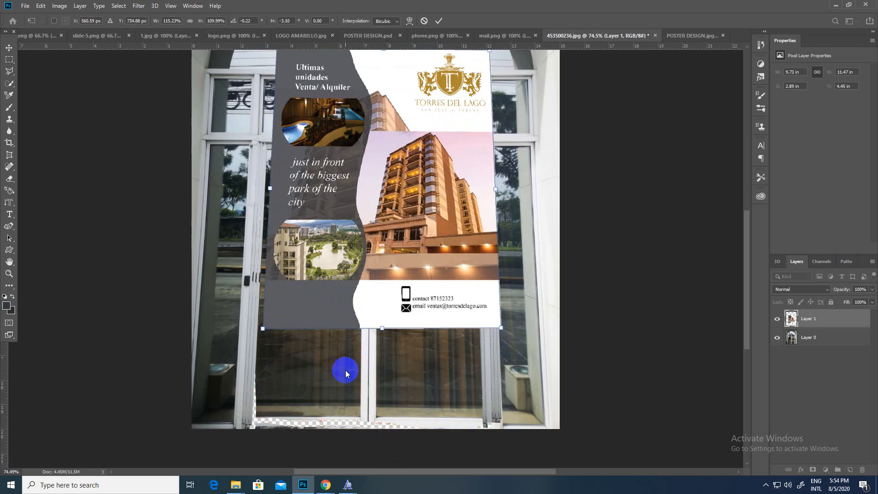
{"action": "left_click_drag", "start_coordinate": [325, 300], "coordinate": [310, 397]}
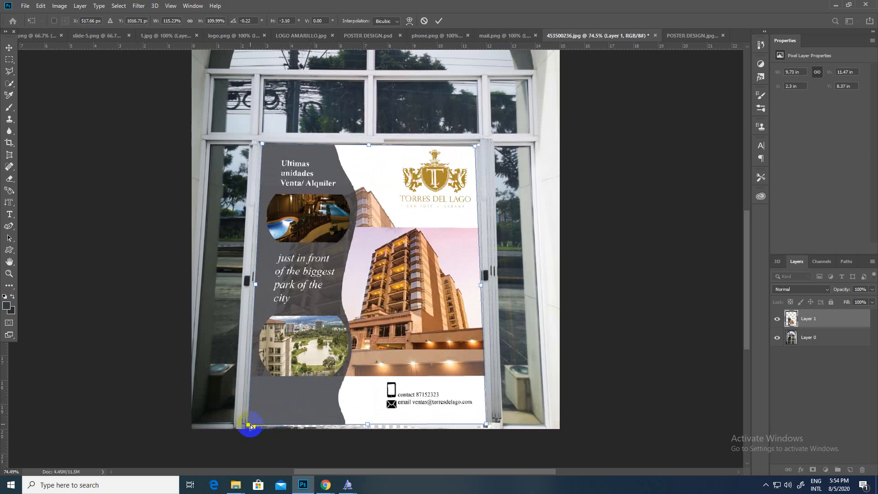
{"action": "left_click_drag", "start_coordinate": [247, 426], "coordinate": [244, 429]}
{"action": "left_click_drag", "start_coordinate": [486, 425], "coordinate": [489, 429]}
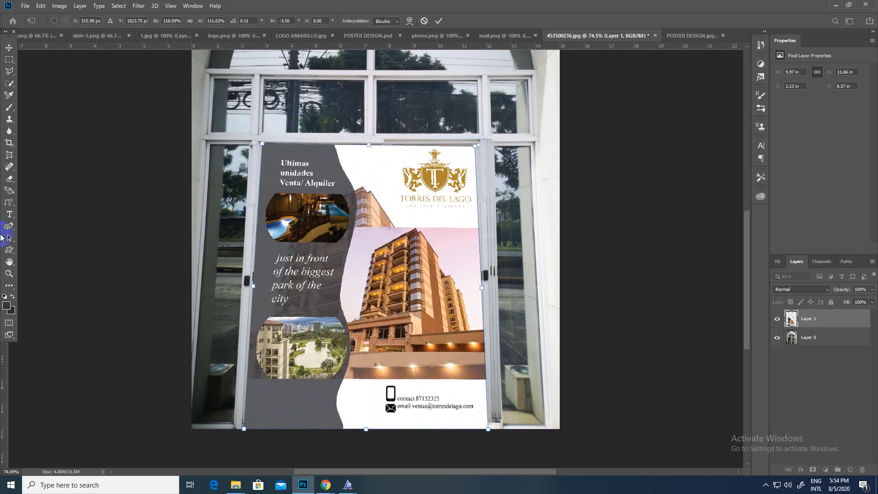
{"action": "left_click", "coordinate": [9, 49]}
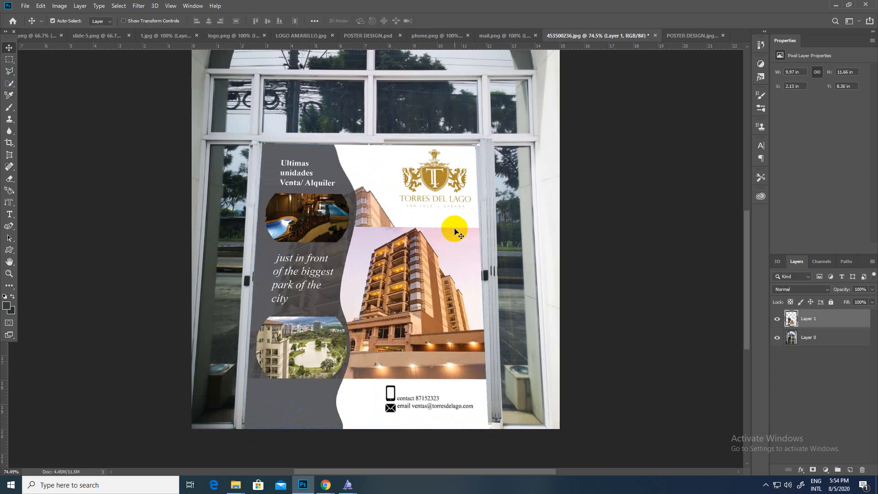
- Enlarge the poster layer slightly, to 100.46%, by extending its upper-right corner
{"action": "key", "text": "ctrl+t"}
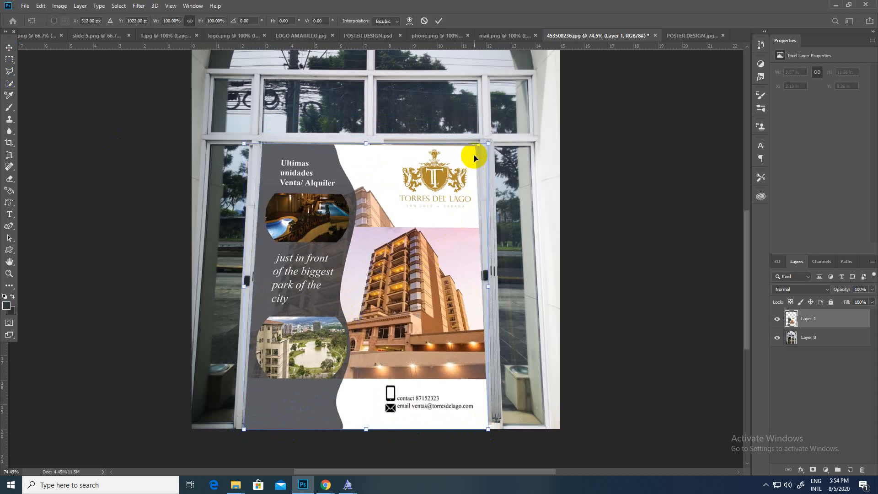
{"action": "left_click_drag", "start_coordinate": [489, 142], "coordinate": [489, 140]}
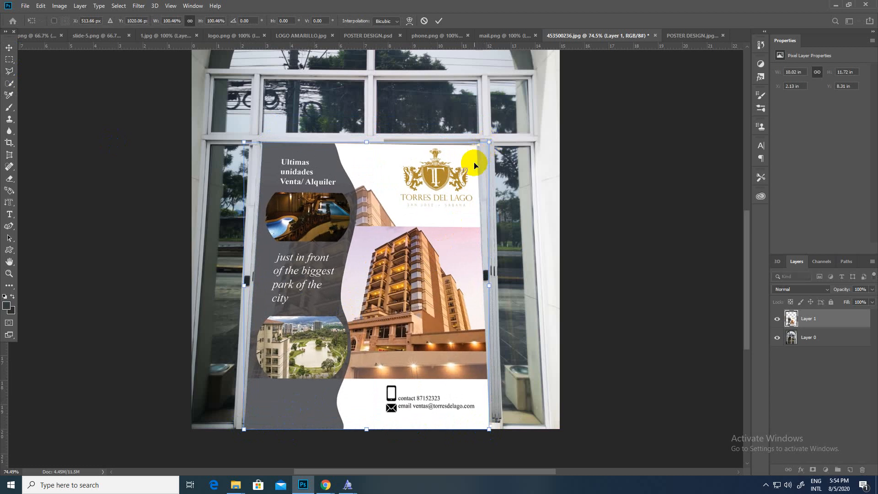
{"action": "left_click", "coordinate": [9, 47]}
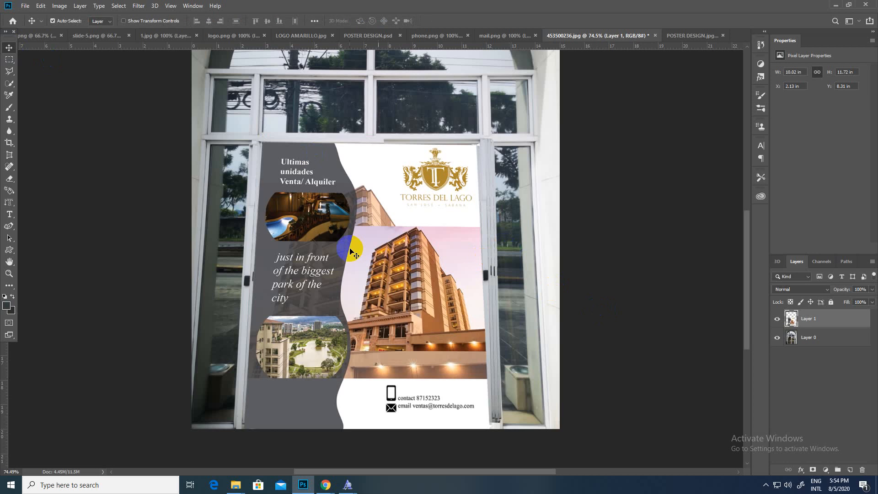
- Shift the door photo layer above the poster layer, and bring the poster layer back on top
{"action": "left_click_drag", "start_coordinate": [835, 344], "coordinate": [808, 316]}
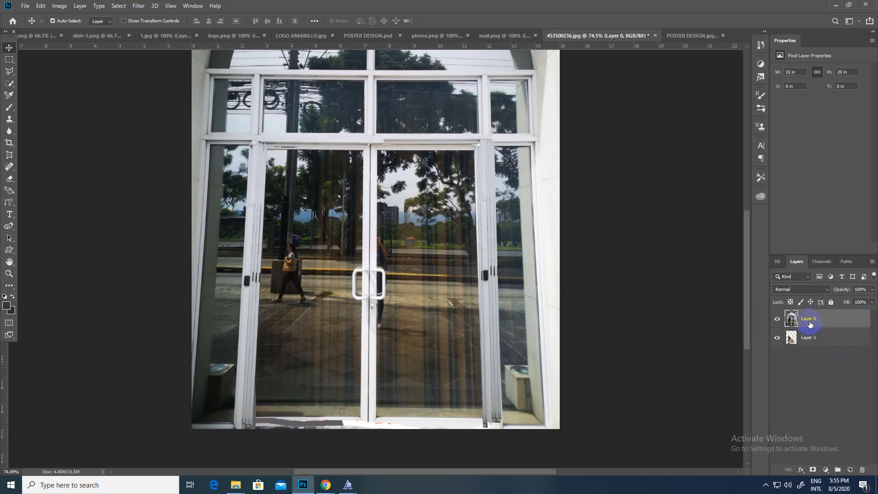
{"action": "left_click", "coordinate": [809, 338]}
{"action": "left_click_drag", "start_coordinate": [791, 339], "coordinate": [793, 316]}
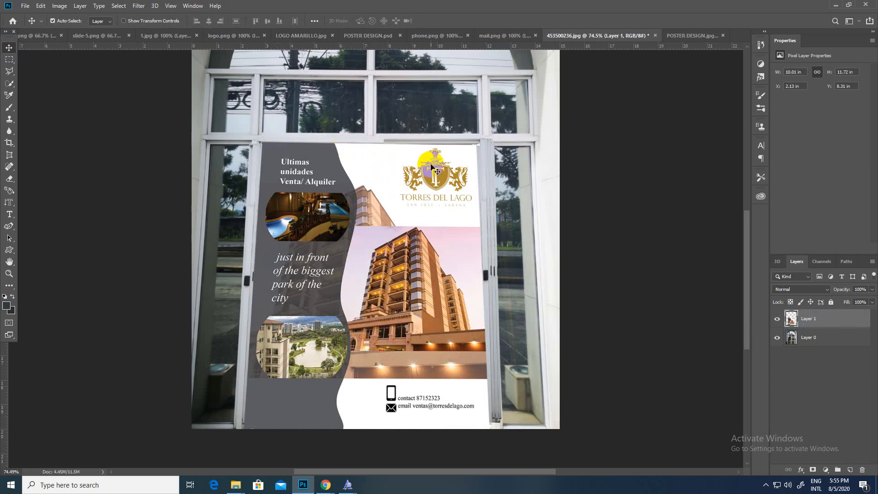
- Move the poster layer (Layer 1) beneath the door photo layer (Layer 0)
{"action": "left_click", "coordinate": [804, 326]}
{"action": "left_click", "coordinate": [808, 344]}
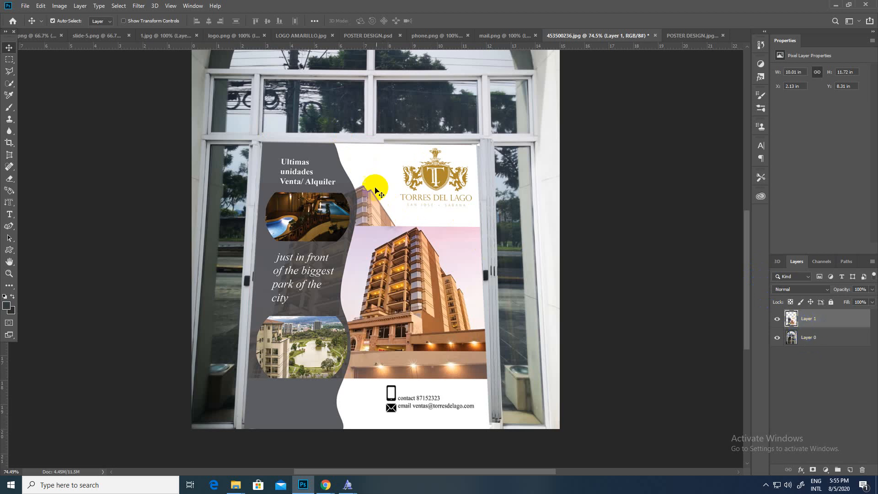
{"action": "left_click", "coordinate": [370, 304]}
{"action": "left_click_drag", "start_coordinate": [819, 320], "coordinate": [808, 354]}
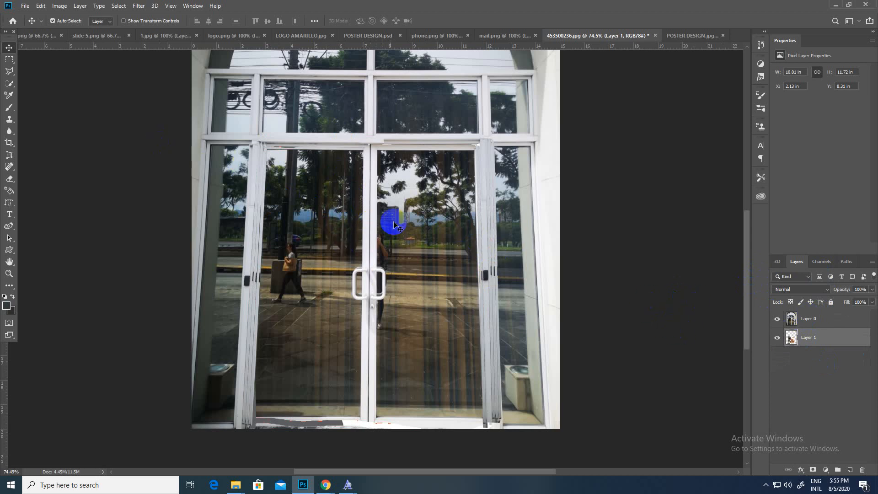
{"action": "left_click", "coordinate": [481, 314]}
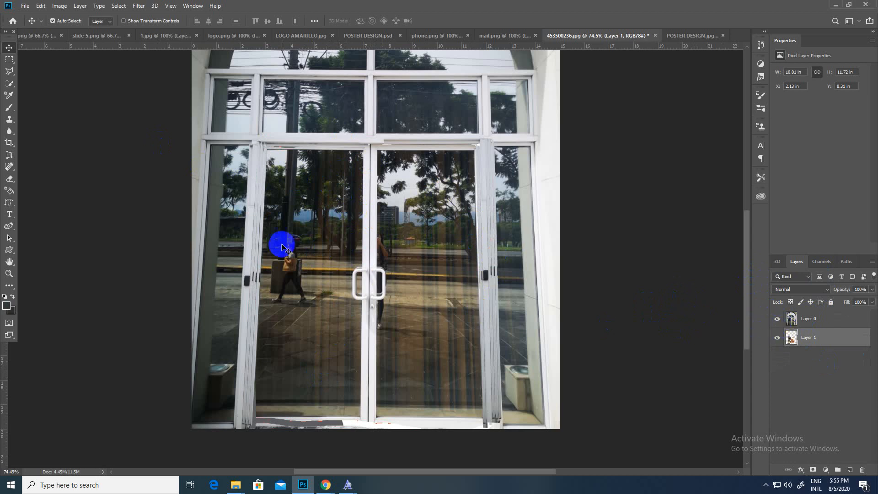
{"action": "left_click_drag", "start_coordinate": [811, 338], "coordinate": [837, 359]}
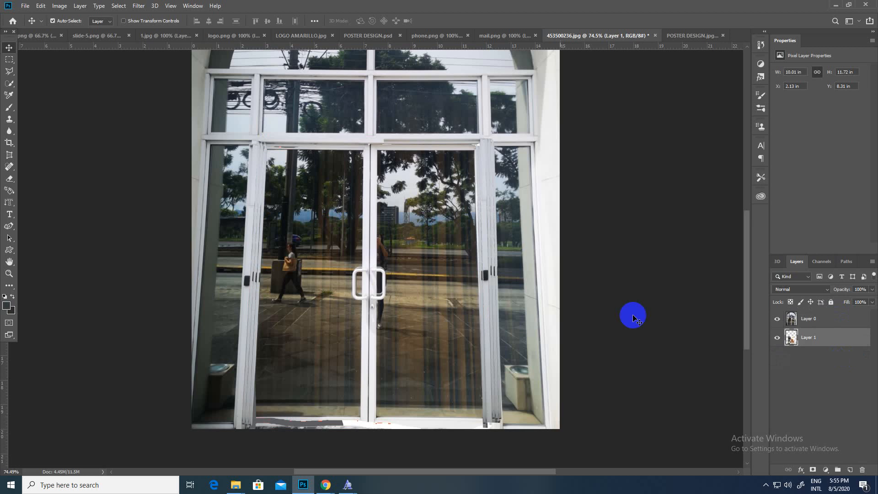
- Select the left door's glass on Layer 0 with the Quick Selection tool and delete it to reveal the poster
{"action": "left_click", "coordinate": [8, 85]}
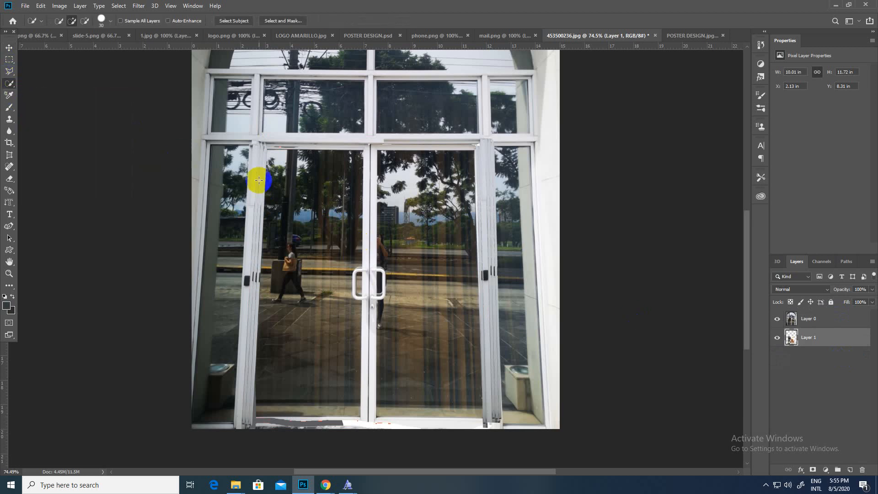
{"action": "left_click", "coordinate": [839, 318]}
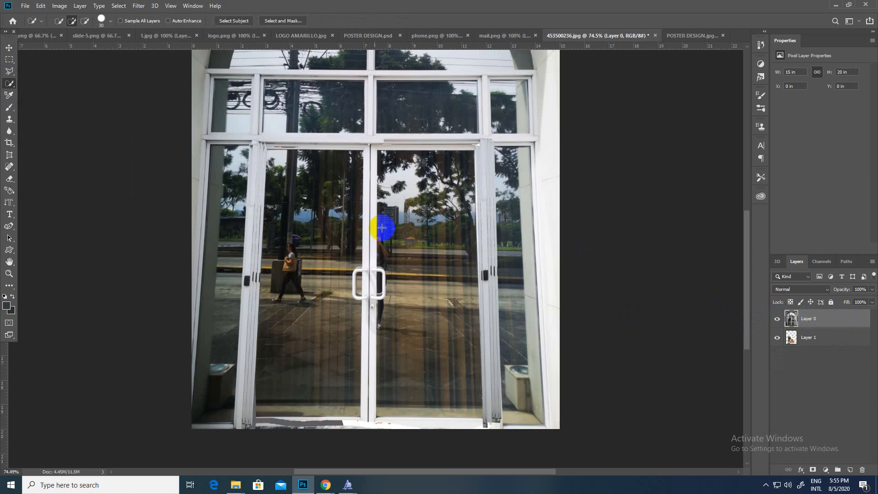
{"action": "mouse_move", "coordinate": [348, 215]}
{"action": "left_mouse_down"}
{"action": "mouse_move", "coordinate": [297, 191]}
{"action": "mouse_move", "coordinate": [307, 183]}
{"action": "left_mouse_up"}
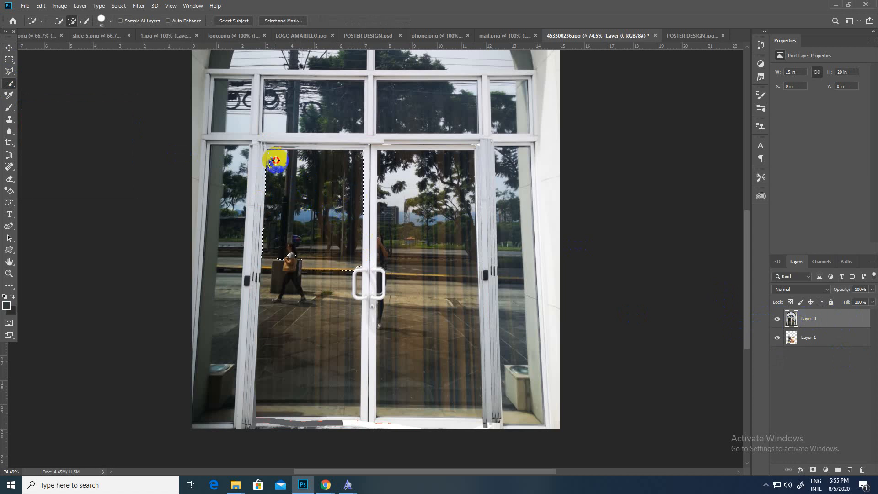
{"action": "left_click_drag", "start_coordinate": [280, 157], "coordinate": [295, 376]}
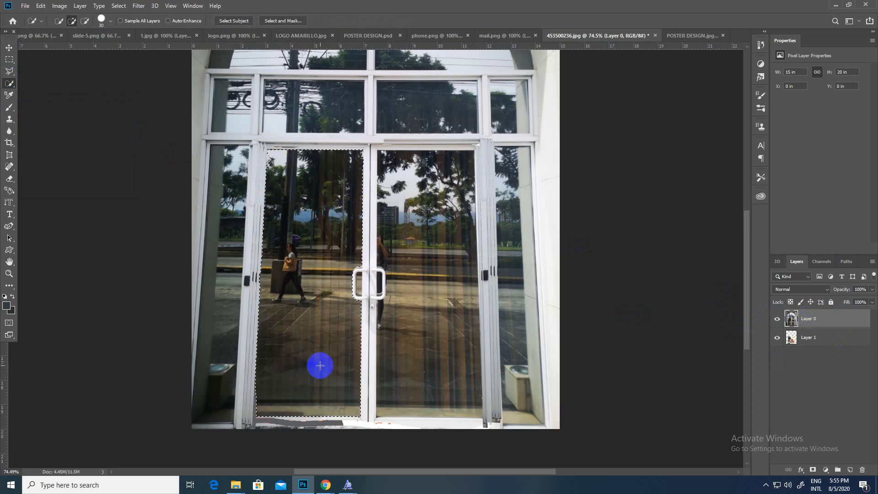
{"action": "key", "text": "Delete"}
- Quick-select the right door's glass on Layer 0, delete it and clear the selection
{"action": "mouse_move", "coordinate": [418, 200]}
{"action": "left_mouse_down"}
{"action": "mouse_move", "coordinate": [414, 165]}
{"action": "mouse_move", "coordinate": [398, 159]}
{"action": "mouse_move", "coordinate": [437, 163]}
{"action": "mouse_move", "coordinate": [448, 181]}
{"action": "mouse_move", "coordinate": [448, 402]}
{"action": "left_mouse_up"}
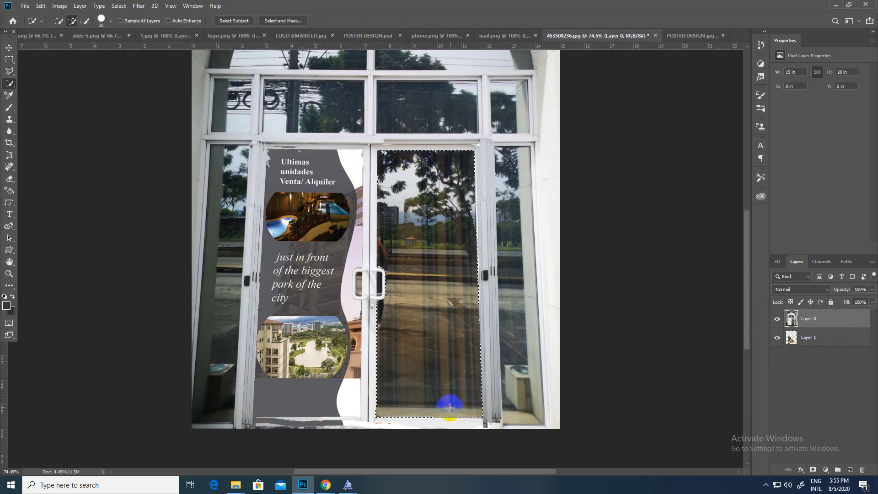
{"action": "key", "text": "Delete"}
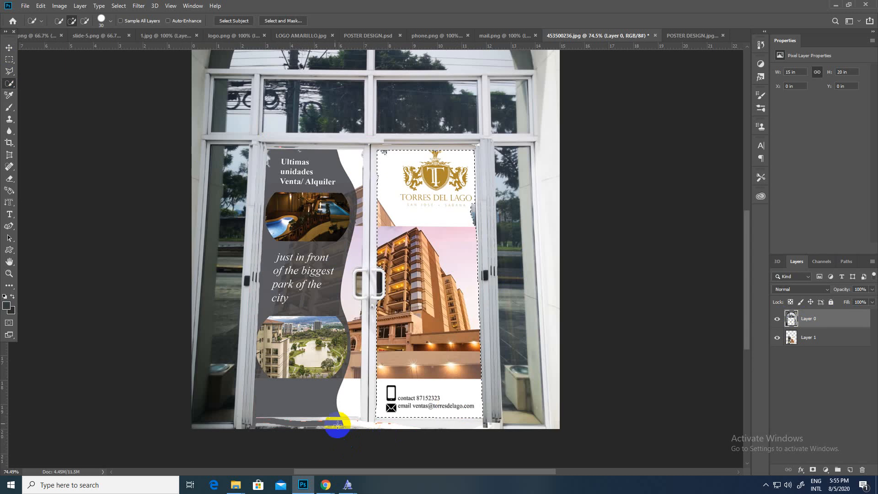
{"action": "key", "text": "ctrl+d"}
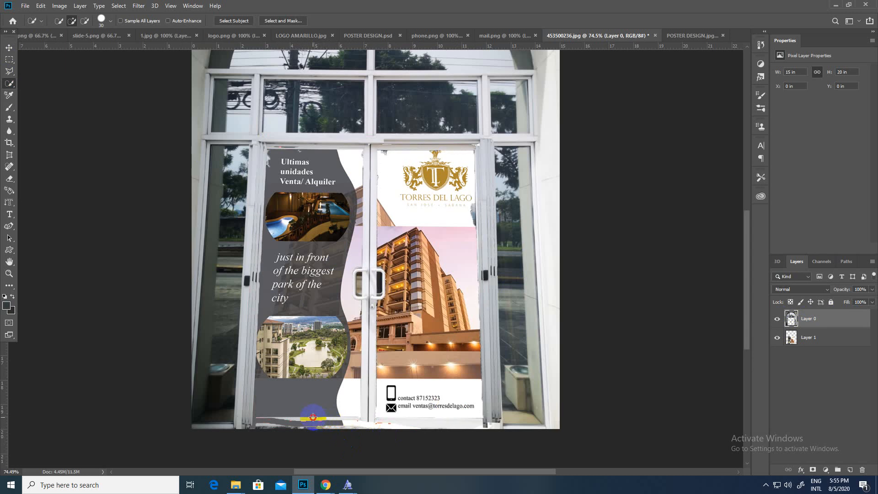
- Select the leftover photo strip along the bottom of the left door and delete it
{"action": "left_click_drag", "start_coordinate": [313, 417], "coordinate": [346, 419]}
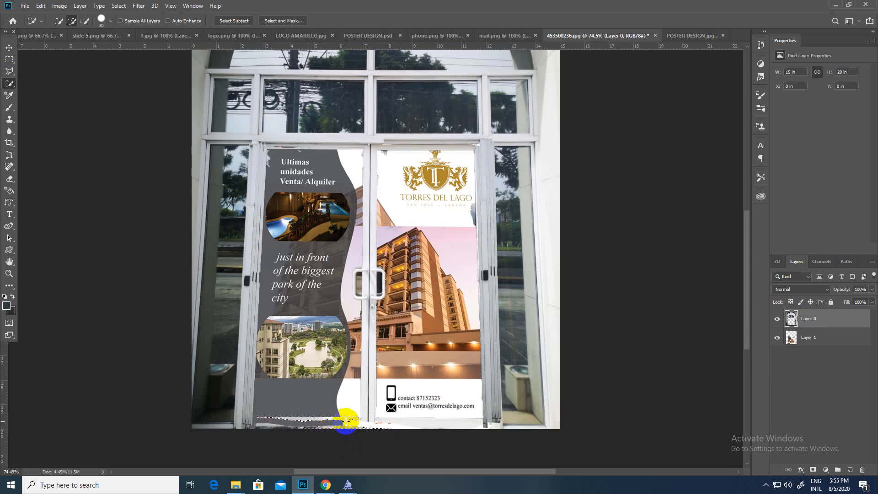
{"action": "left_click_drag", "start_coordinate": [346, 420], "coordinate": [333, 412]}
{"action": "key", "text": "z"}
- Switch to Google Meet to check the participants, return to Photoshop to view the doors closely, and repeat the check
{"action": "left_click", "coordinate": [325, 478]}
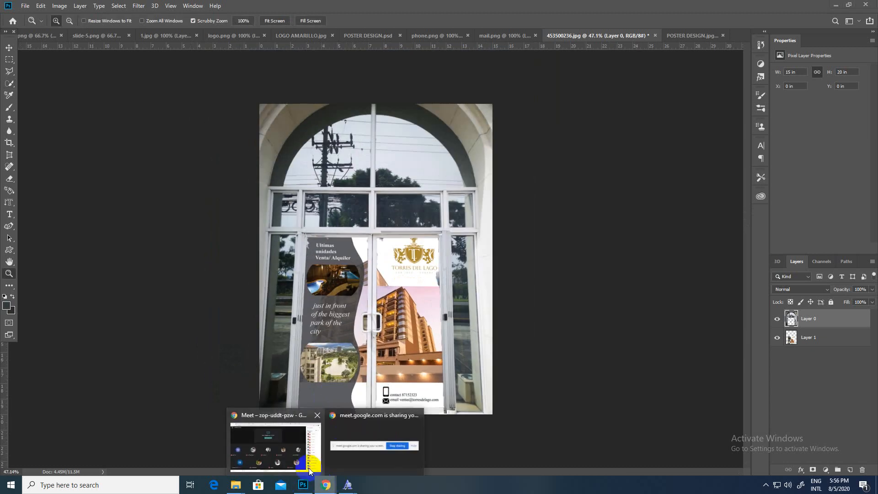
{"action": "left_click", "coordinate": [300, 459]}
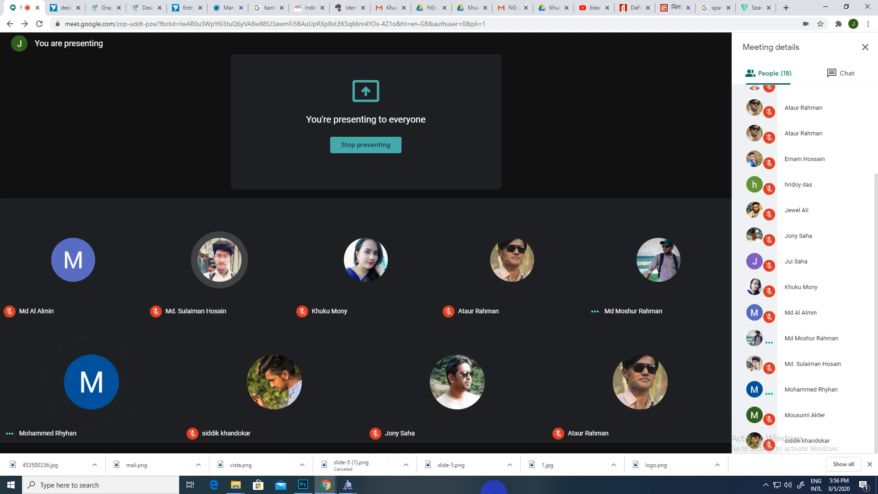
{"action": "left_click", "coordinate": [303, 485]}
{"action": "left_click_drag", "start_coordinate": [352, 412], "coordinate": [382, 418]}
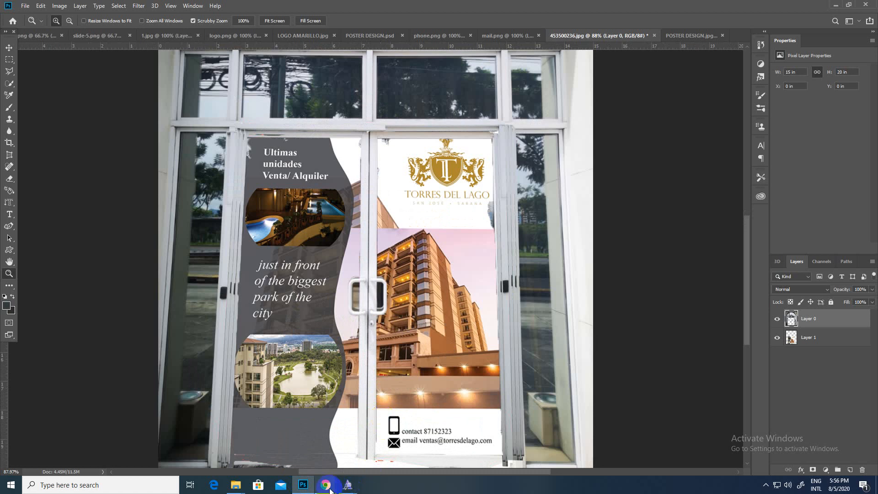
{"action": "mouse_move", "coordinate": [325, 485]}
{"action": "left_click", "coordinate": [297, 457]}
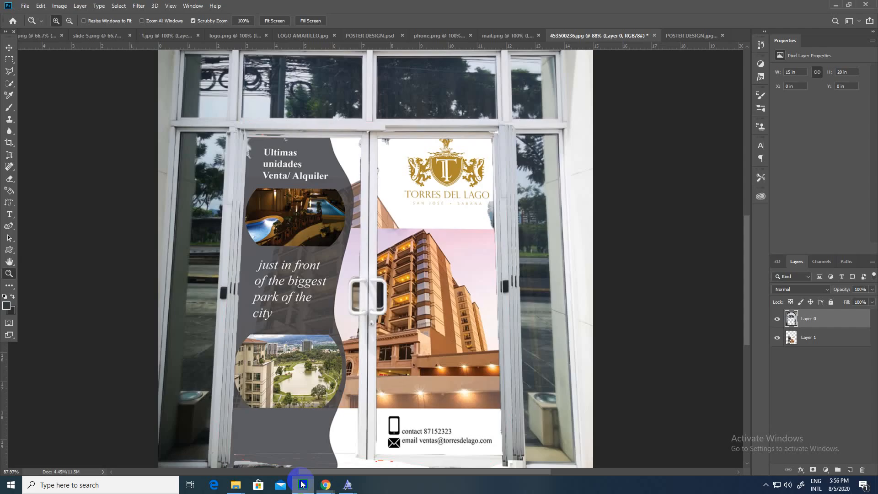
{"action": "left_click", "coordinate": [303, 484]}
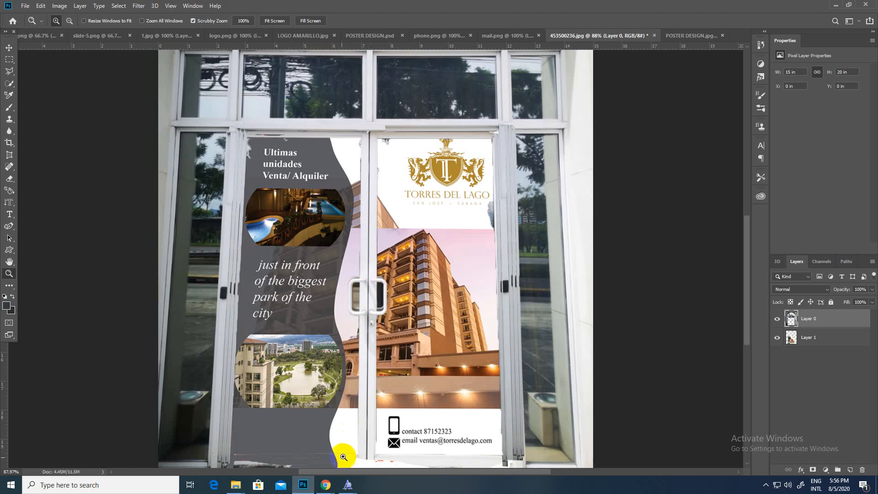
- Check the participants in Google Meet once more and return to Photoshop to examine the poster behind the door frames
{"action": "mouse_move", "coordinate": [330, 485]}
{"action": "left_click", "coordinate": [270, 441]}
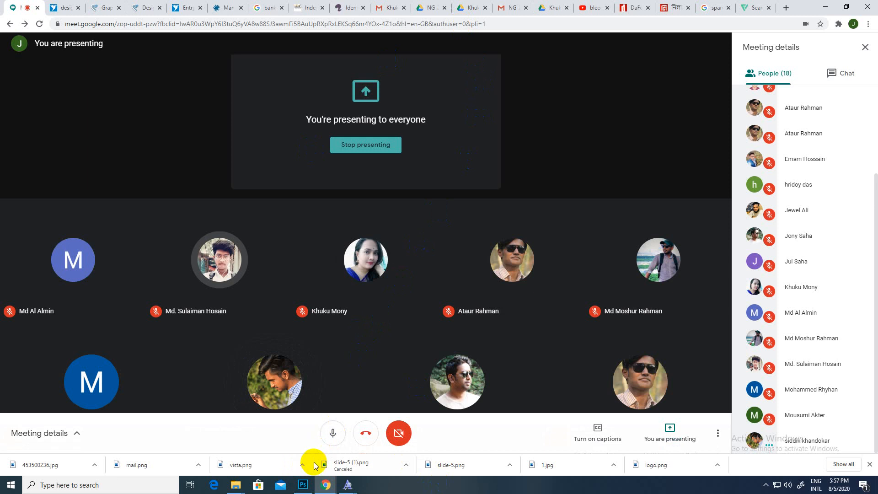
{"action": "left_click", "coordinate": [305, 480]}
{"action": "scroll", "coordinate": [401, 340], "scroll_direction": "down", "scroll_amount": 3}
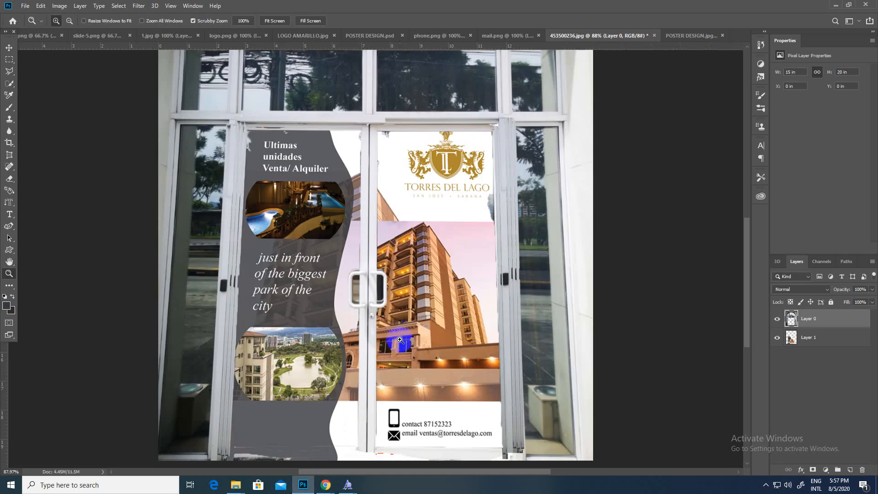
{"action": "scroll", "coordinate": [400, 340], "scroll_direction": "down", "scroll_amount": 1}
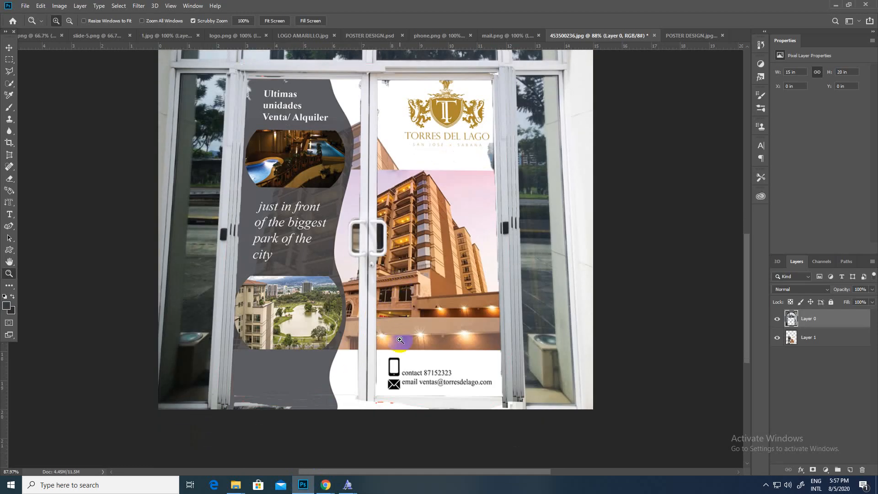
{"action": "scroll", "coordinate": [400, 340], "scroll_direction": "up", "scroll_amount": 2}
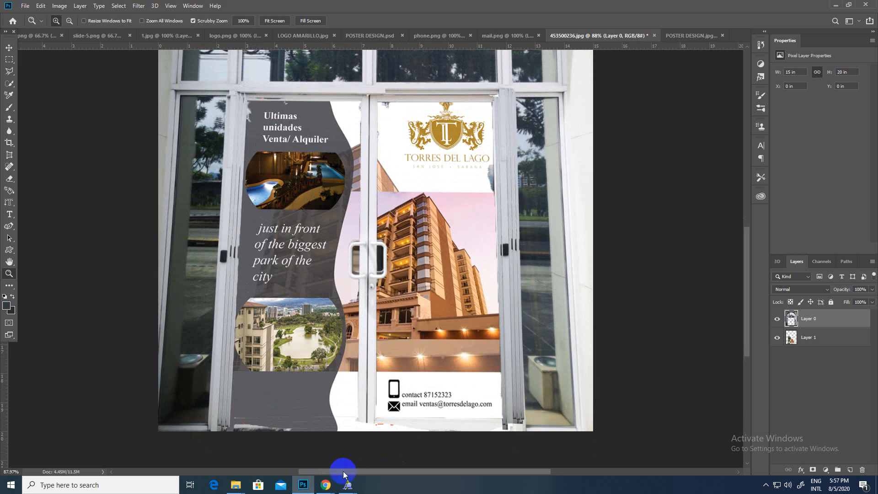
- Switch to Chrome, open the Freelancer poster contest page, close the 453500236.jpg preview and read the description
{"action": "left_click", "coordinate": [326, 484]}
{"action": "left_click", "coordinate": [289, 429]}
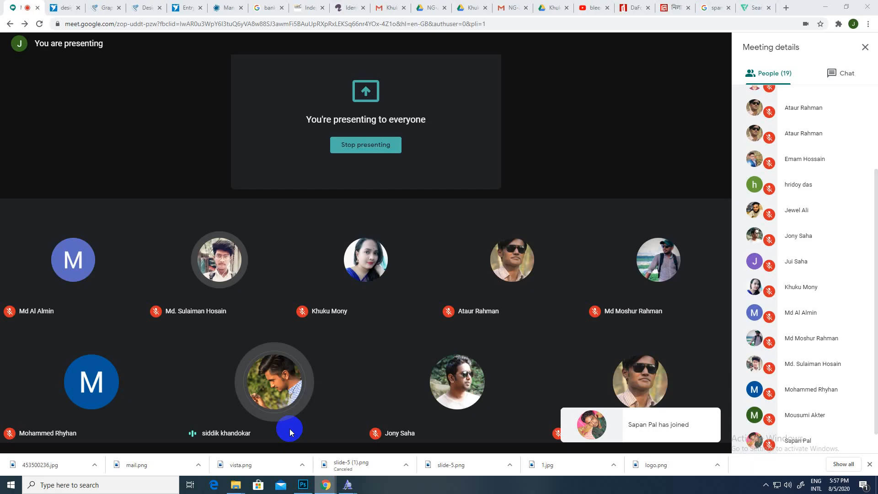
{"action": "left_click", "coordinate": [60, 8]}
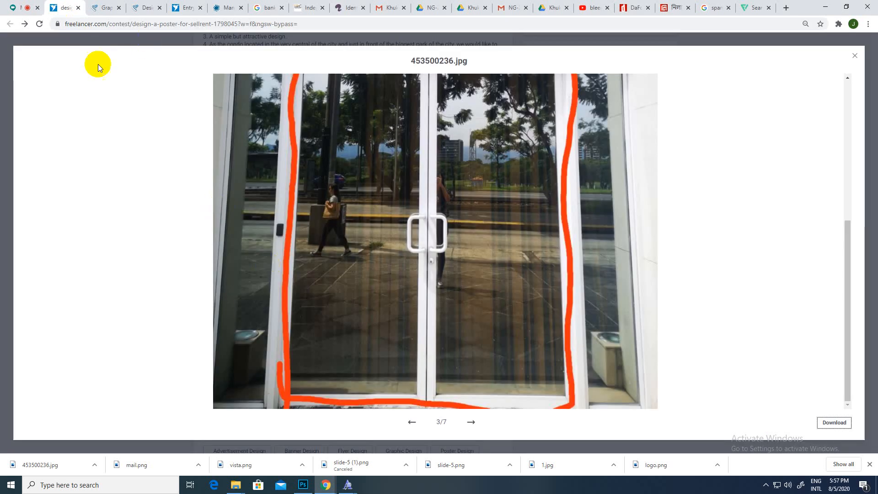
{"action": "left_click", "coordinate": [6, 124]}
{"action": "scroll", "coordinate": [249, 231], "scroll_direction": "up", "scroll_amount": 2}
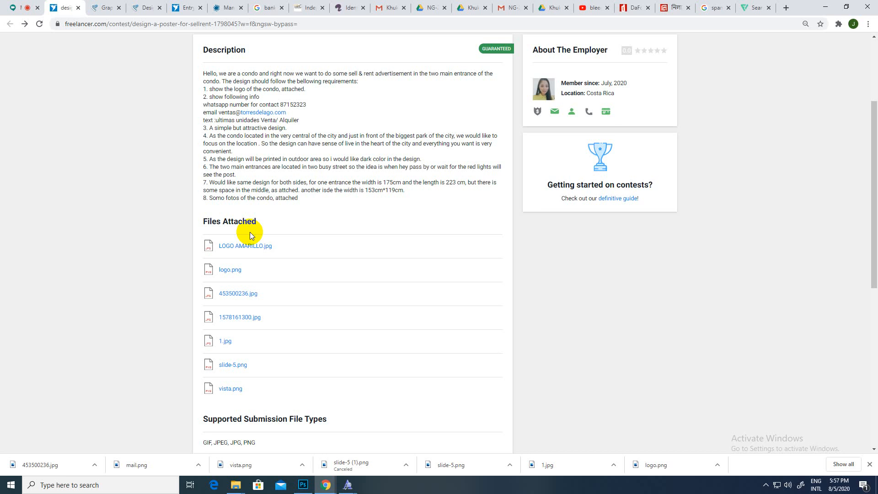
- Compare the mockup in Photoshop with the contest page in Chrome, reviewing its requirements, attached files and supported submission file types
{"action": "left_click", "coordinate": [302, 485]}
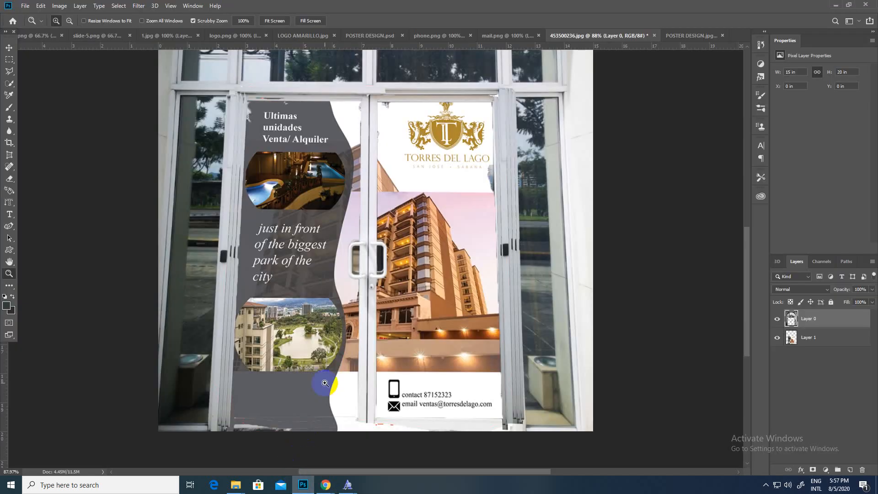
{"action": "mouse_move", "coordinate": [325, 484]}
{"action": "left_click", "coordinate": [275, 449]}
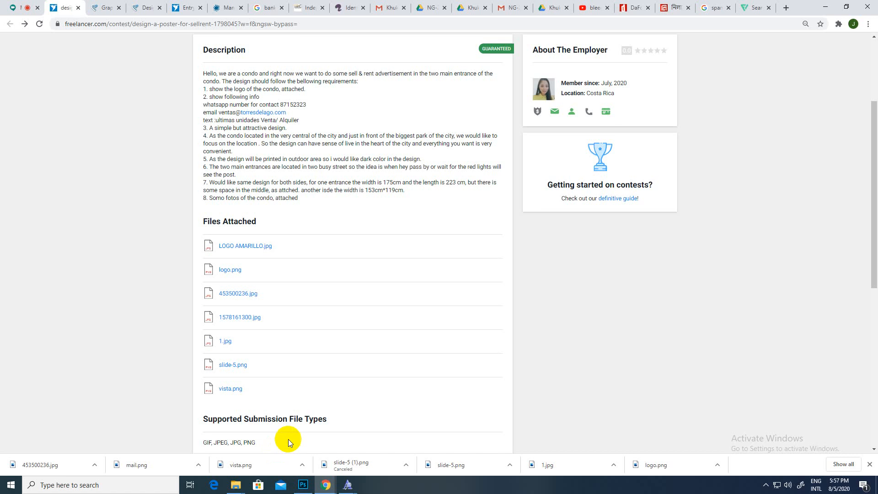
{"action": "scroll", "coordinate": [428, 325], "scroll_direction": "up", "scroll_amount": 1}
{"action": "scroll", "coordinate": [431, 264], "scroll_direction": "up", "scroll_amount": 1}
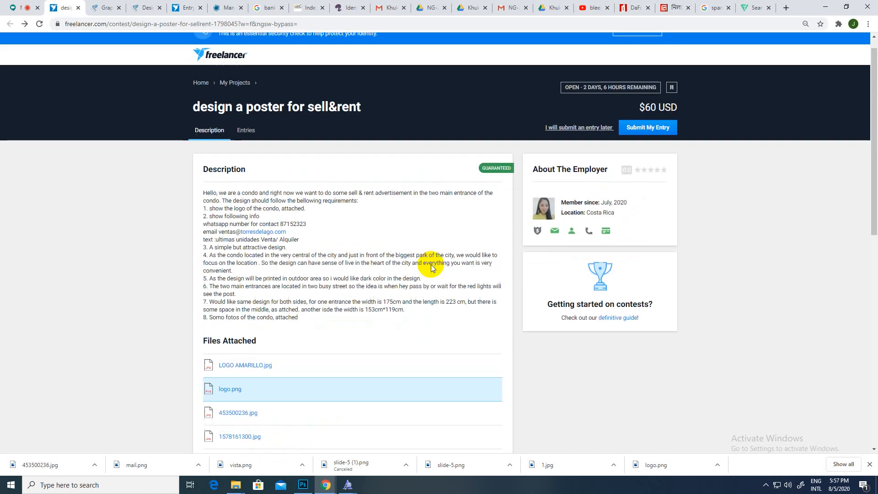
{"action": "scroll", "coordinate": [431, 264], "scroll_direction": "down", "scroll_amount": 3}
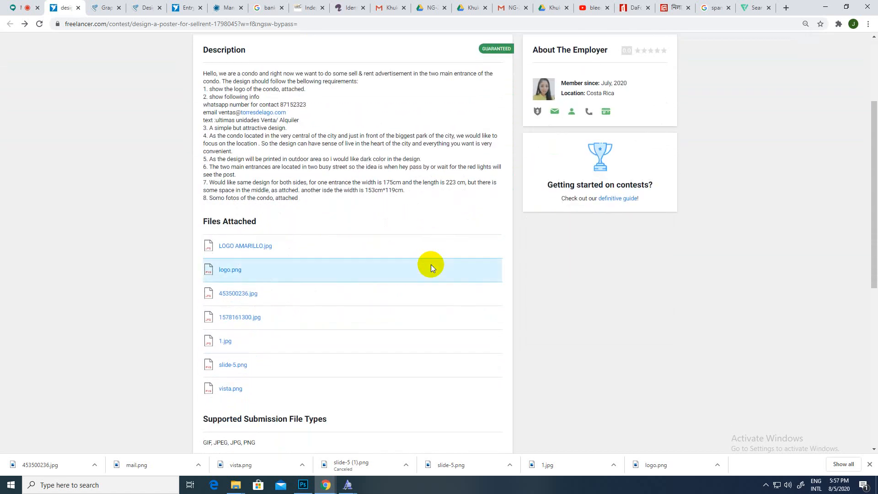
{"action": "scroll", "coordinate": [398, 326], "scroll_direction": "down", "scroll_amount": 2}
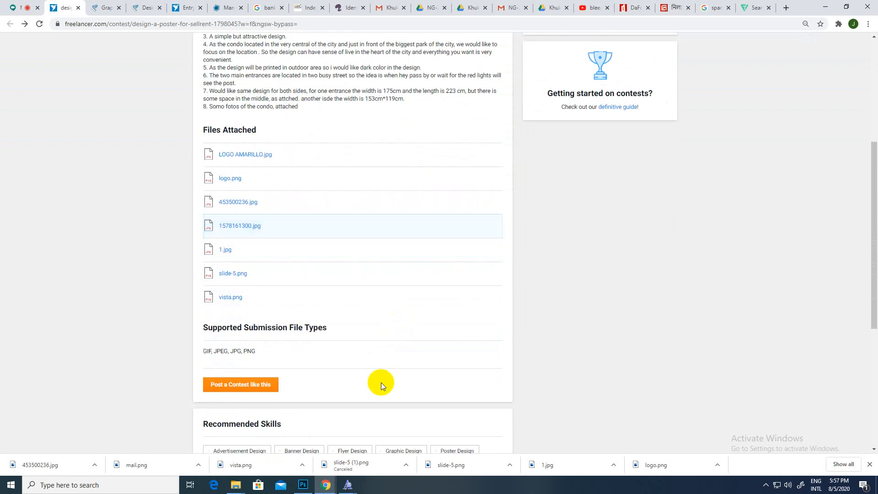
- Switch to Photoshop and examine the door mockup as a whole
{"action": "left_click", "coordinate": [303, 484]}
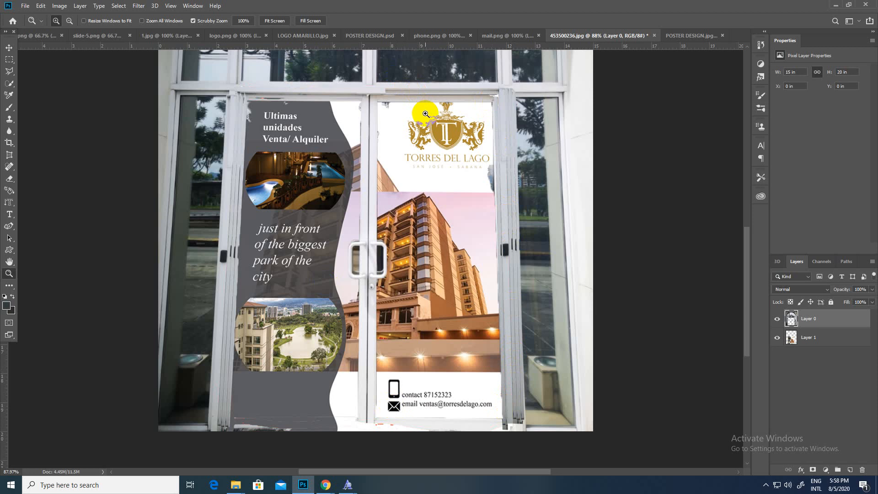
{"action": "left_click_drag", "start_coordinate": [359, 115], "coordinate": [350, 250]}
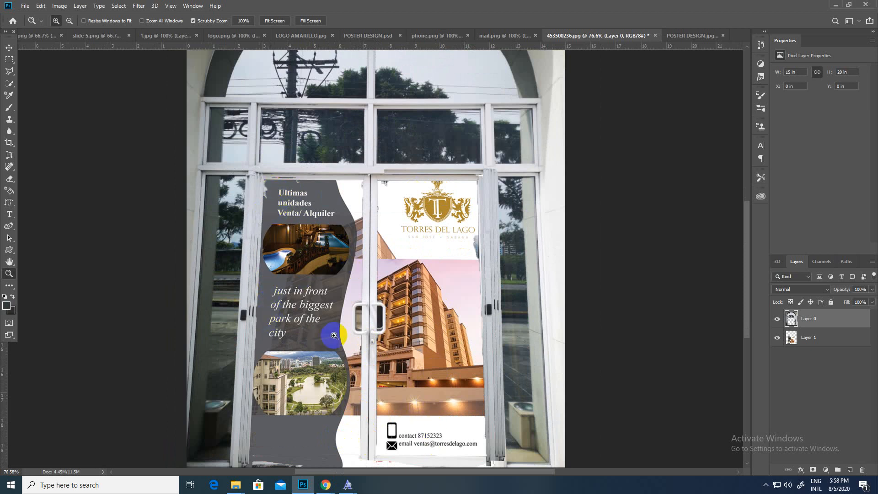
{"action": "scroll", "coordinate": [414, 352], "scroll_direction": "down", "scroll_amount": 2}
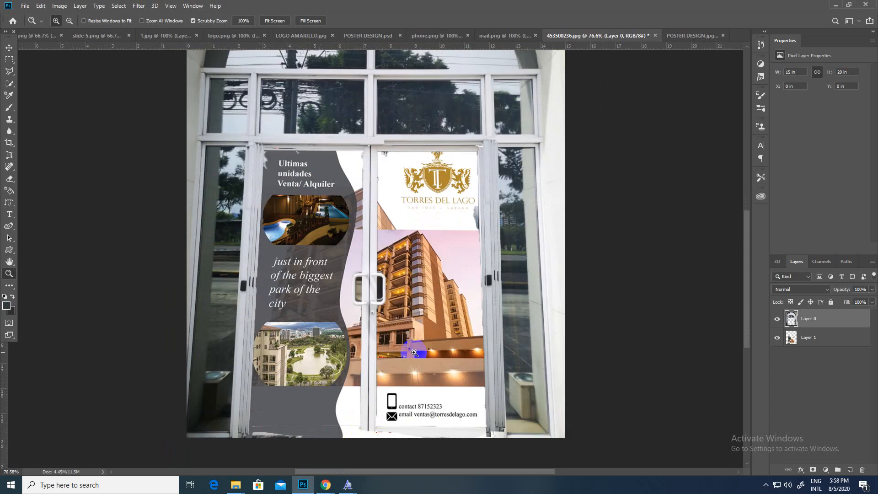
{"action": "scroll", "coordinate": [414, 352], "scroll_direction": "down", "scroll_amount": 1}
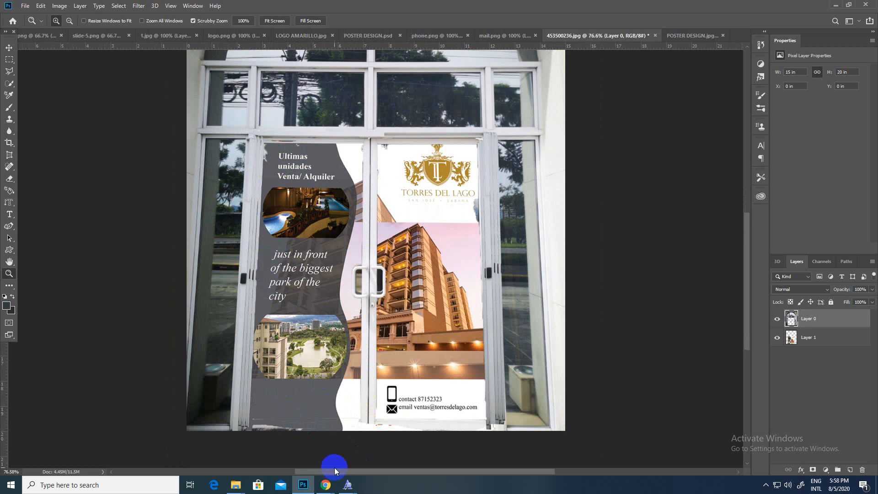
- Switch to Chrome and open the Google Meet call to check the participants and chat
{"action": "mouse_move", "coordinate": [326, 485]}
{"action": "left_click", "coordinate": [289, 463]}
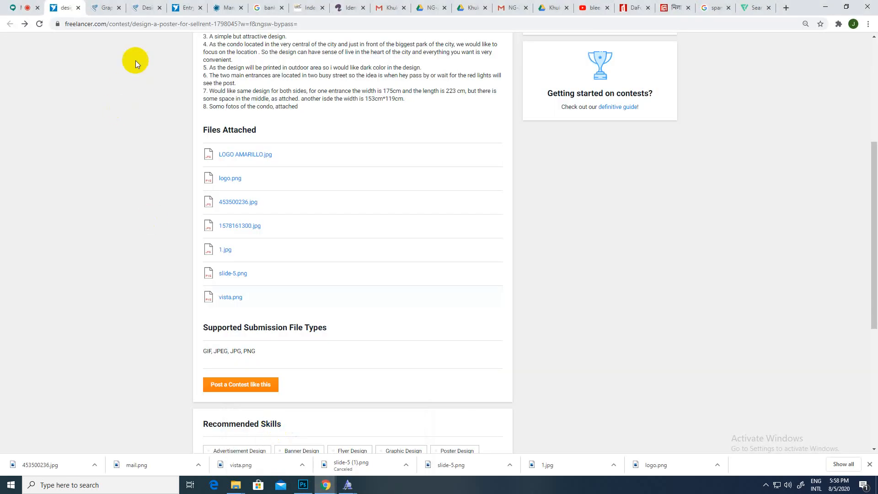
{"action": "left_click", "coordinate": [35, 11]}
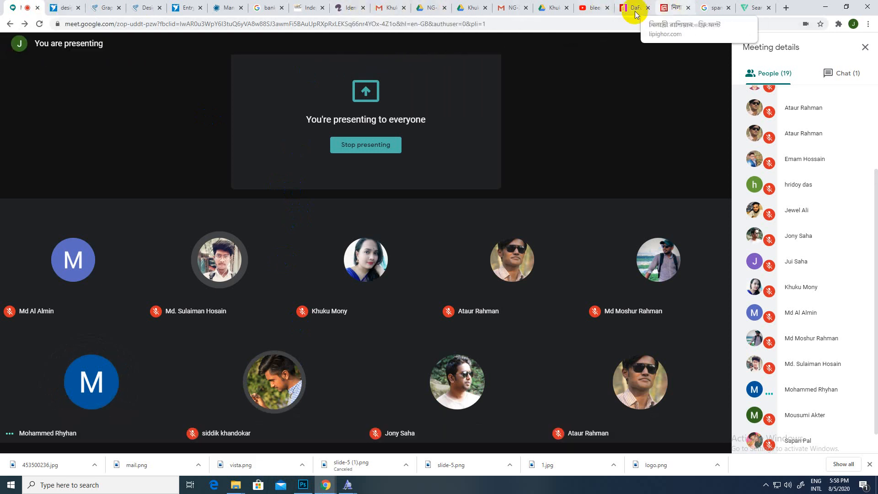
- Glance at the Gmail message page, return to the Google Meet call and resume presenting the screen
{"action": "left_click", "coordinate": [391, 11]}
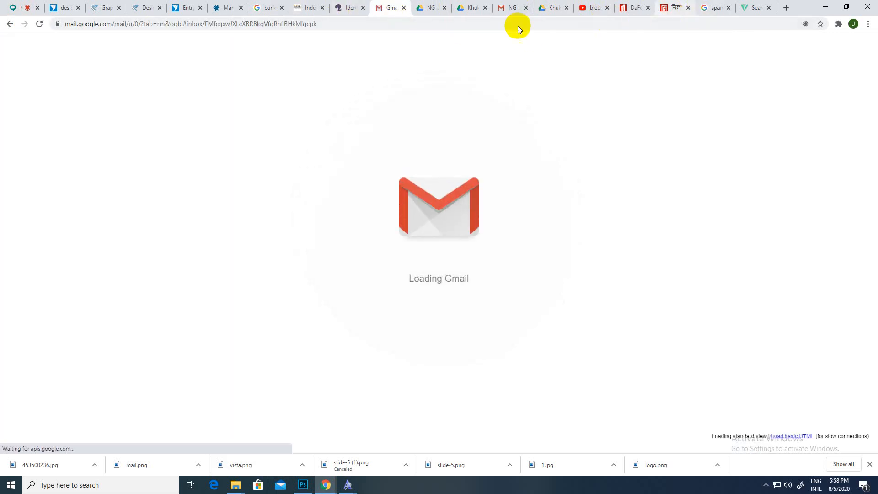
{"action": "left_click", "coordinate": [33, 10]}
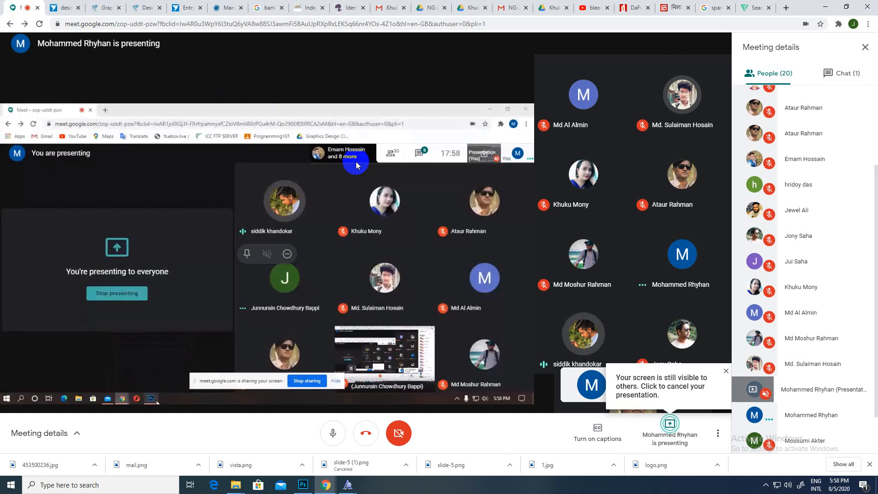
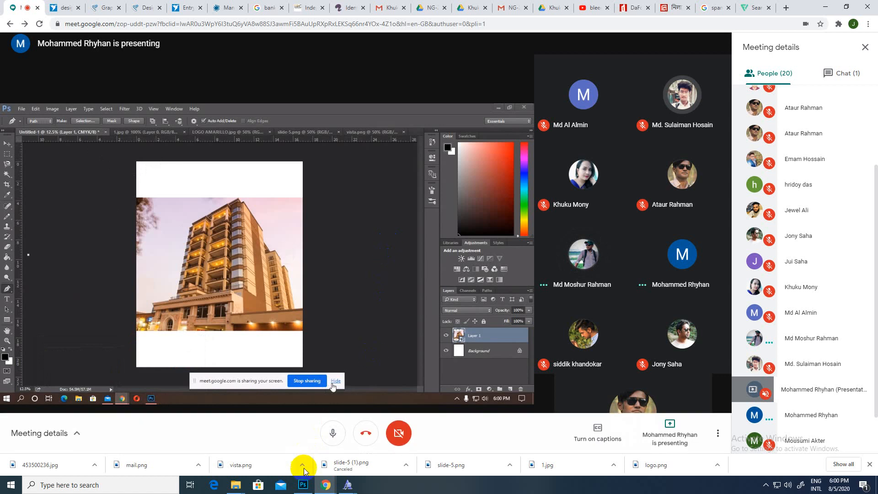
{"action": "left_click", "coordinate": [302, 484]}
{"action": "left_click", "coordinate": [303, 485]}
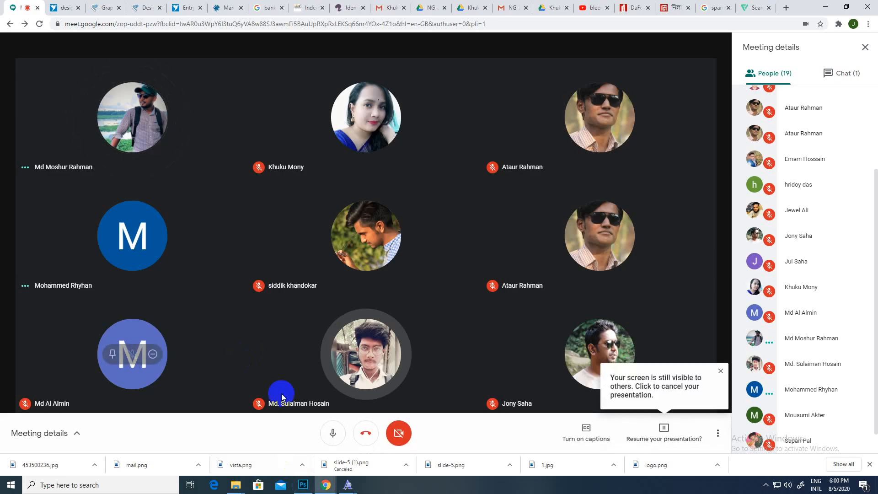
{"action": "left_click", "coordinate": [657, 432]}
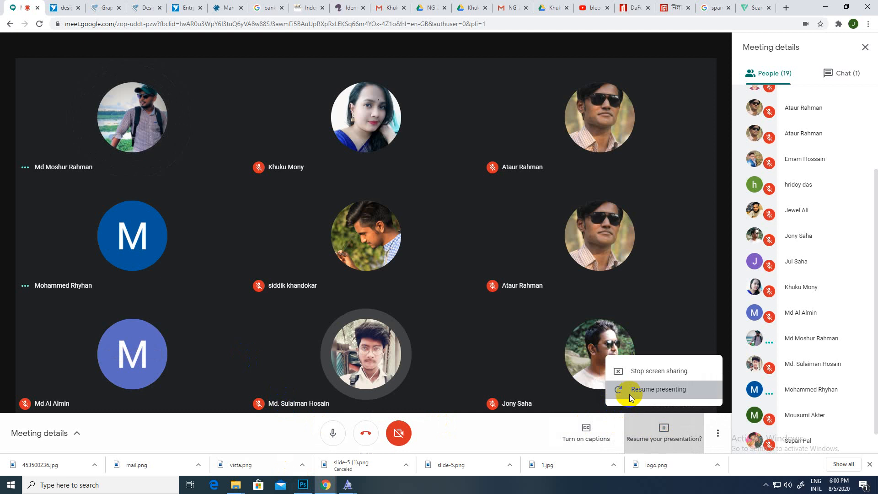
{"action": "left_click", "coordinate": [622, 391]}
- Switch to Photoshop, open the Customize Toolbar dialog and look through the tools assigned to the toolbar
{"action": "left_click", "coordinate": [303, 485]}
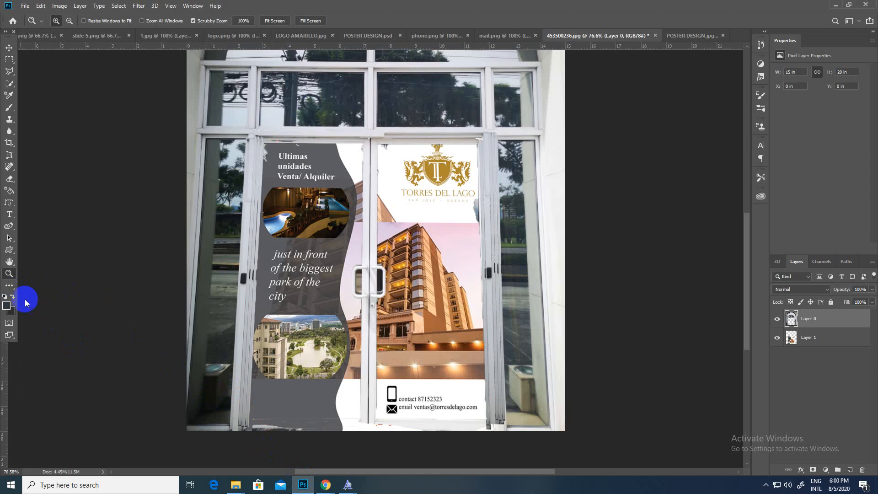
{"action": "left_click", "coordinate": [9, 286]}
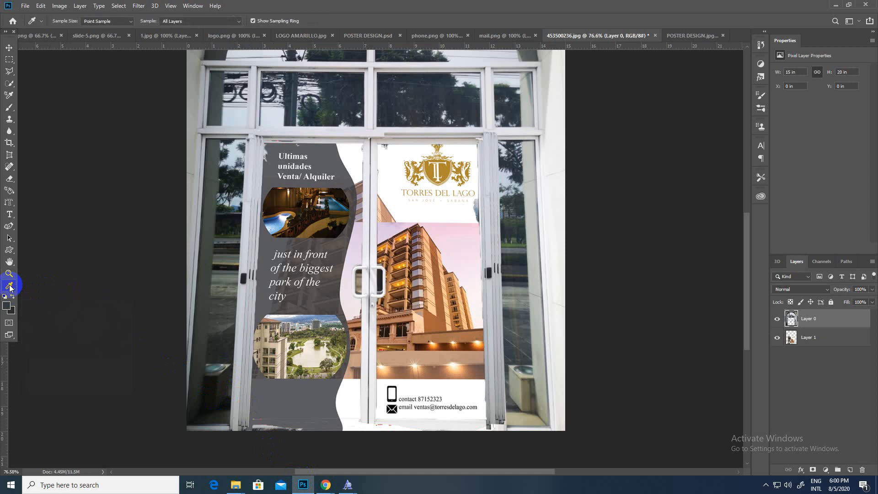
{"action": "left_click", "coordinate": [9, 286]}
{"action": "left_click", "coordinate": [47, 283]}
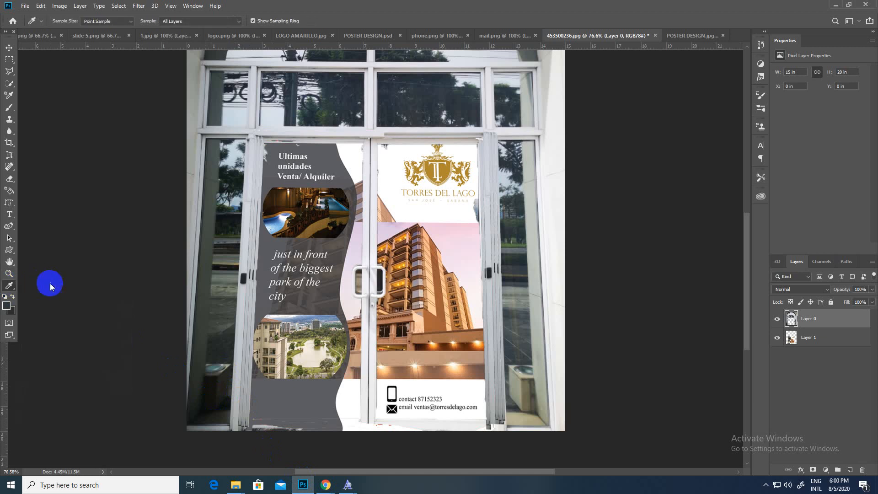
{"action": "scroll", "coordinate": [372, 133], "scroll_direction": "down", "scroll_amount": 6}
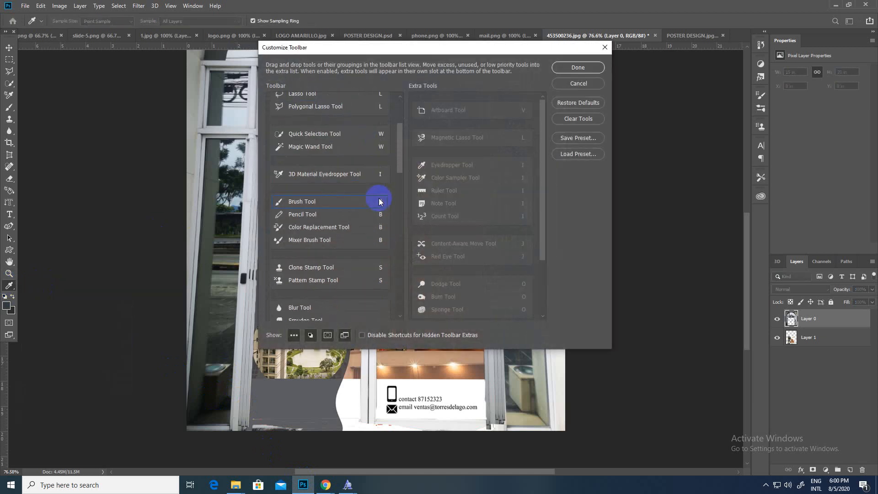
{"action": "scroll", "coordinate": [455, 218], "scroll_direction": "down", "scroll_amount": 2}
{"action": "scroll", "coordinate": [456, 219], "scroll_direction": "up", "scroll_amount": 2}
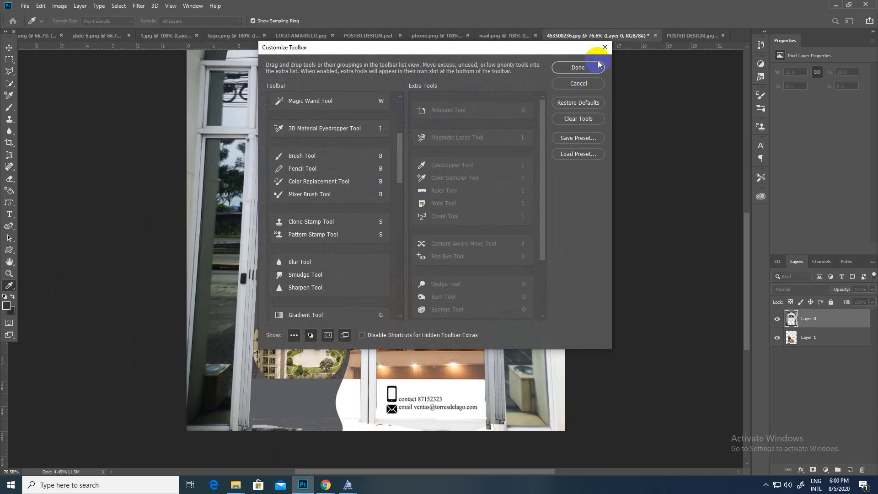
{"action": "left_click", "coordinate": [606, 49]}
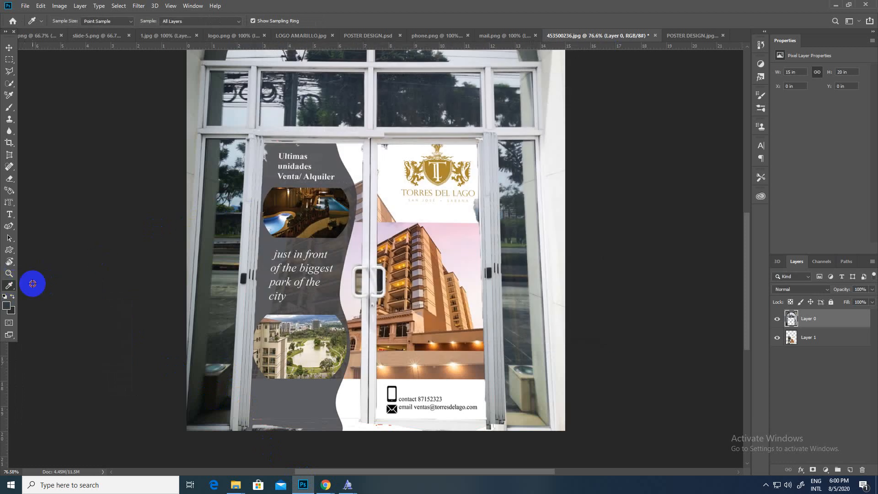
- Reopen the Customize Toolbar dialog and examine the Extra Tools list, trying a reorder of the Dodge, Burn and Sponge group
{"action": "left_click", "coordinate": [9, 47]}
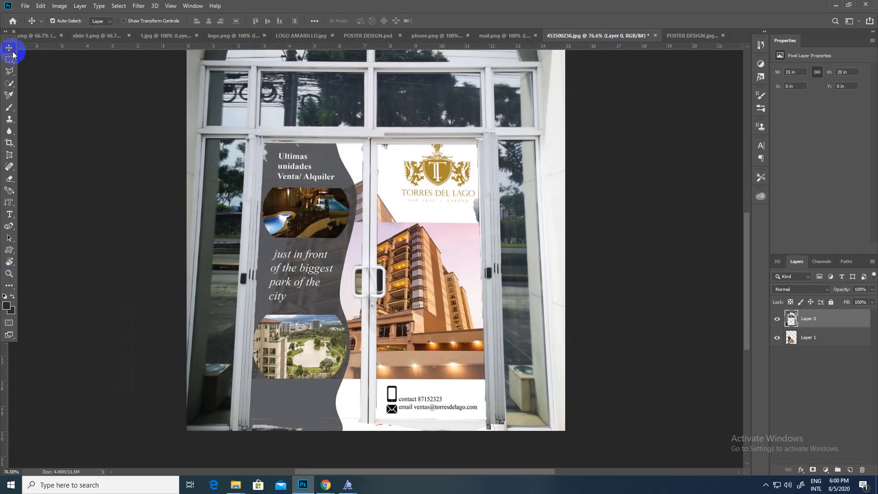
{"action": "left_click", "coordinate": [7, 290]}
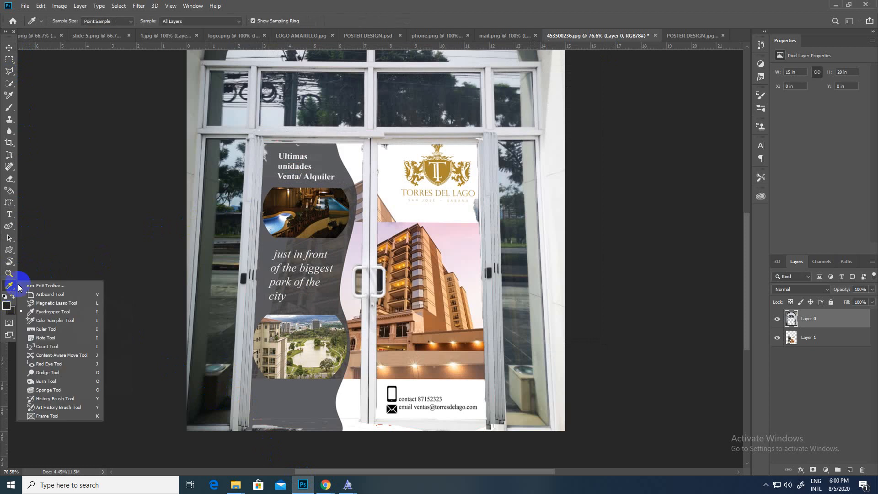
{"action": "left_click", "coordinate": [47, 286]}
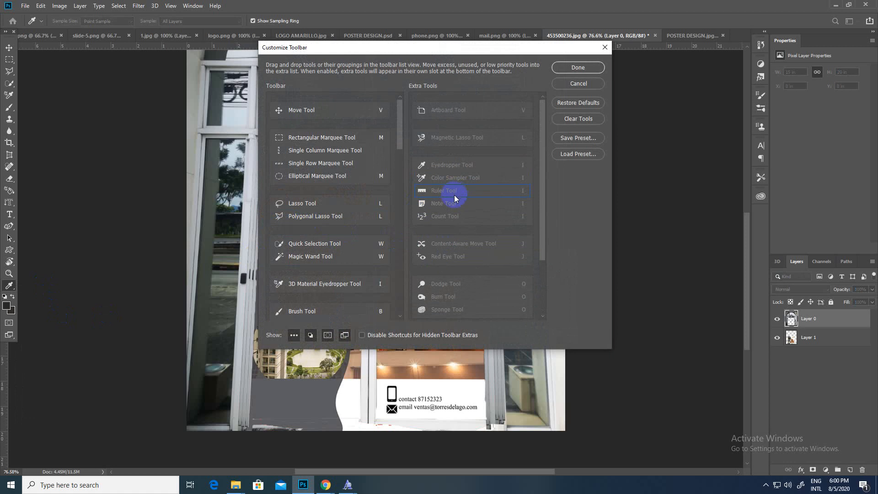
{"action": "scroll", "coordinate": [451, 210], "scroll_direction": "down", "scroll_amount": 3}
{"action": "mouse_move", "coordinate": [458, 233]}
{"action": "left_mouse_down"}
{"action": "mouse_move", "coordinate": [348, 205]}
{"action": "mouse_move", "coordinate": [303, 212]}
{"action": "mouse_move", "coordinate": [307, 122]}
{"action": "mouse_move", "coordinate": [387, 240]}
{"action": "mouse_move", "coordinate": [474, 219]}
{"action": "left_mouse_up"}
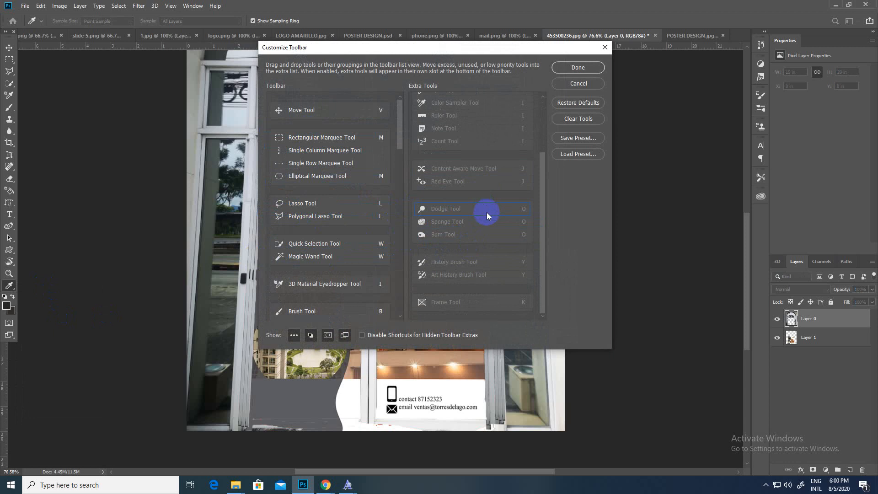
{"action": "scroll", "coordinate": [430, 272], "scroll_direction": "up", "scroll_amount": 3}
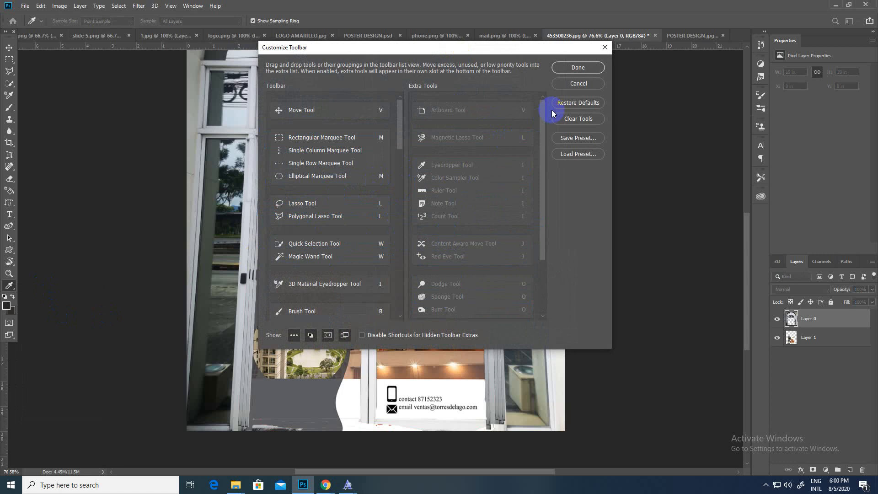
{"action": "left_click", "coordinate": [605, 47]}
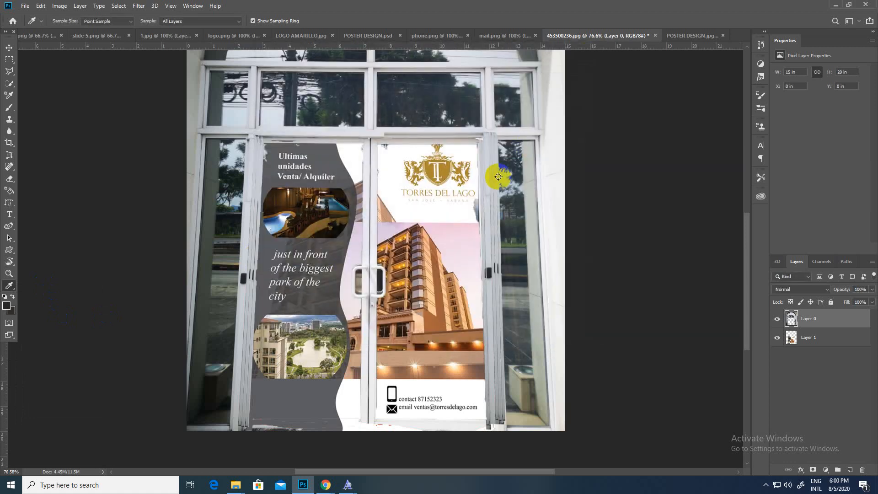
- Show the whole door mockup, access the Customize Toolbar dialog through the editing commands and accept it without changes
{"action": "left_click", "coordinate": [7, 274]}
{"action": "mouse_move", "coordinate": [98, 284]}
{"action": "left_mouse_down"}
{"action": "mouse_move", "coordinate": [73, 280]}
{"action": "mouse_move", "coordinate": [110, 290]}
{"action": "mouse_move", "coordinate": [94, 295]}
{"action": "left_mouse_up"}
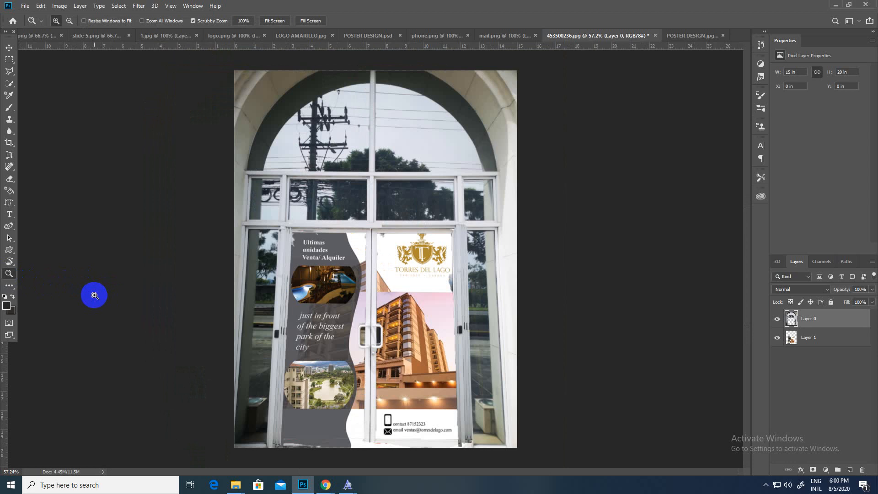
{"action": "left_click", "coordinate": [47, 8]}
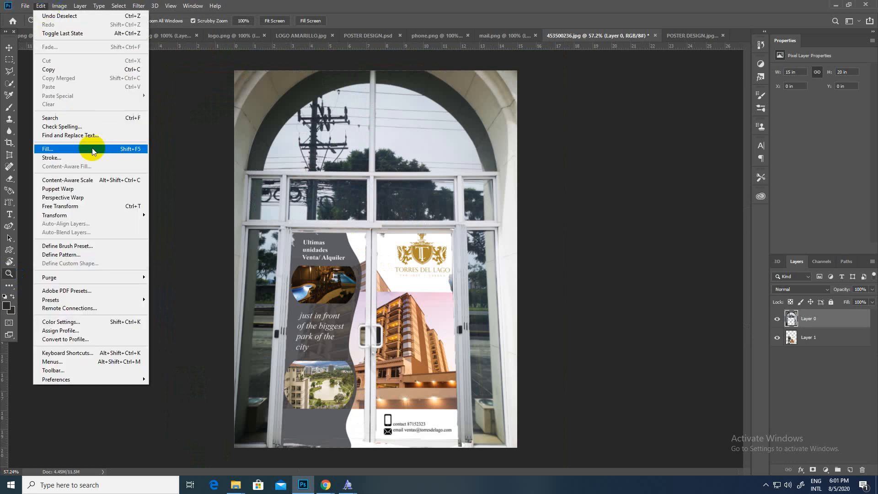
{"action": "left_click", "coordinate": [71, 373]}
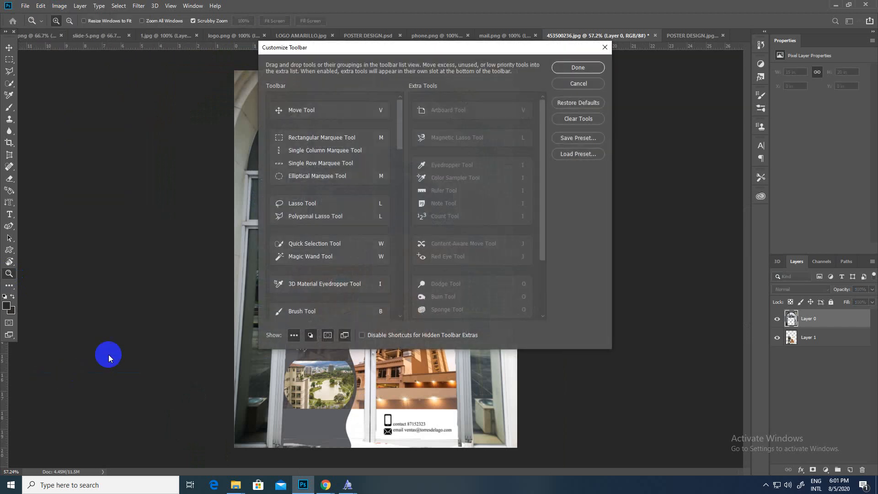
{"action": "left_click", "coordinate": [589, 67]}
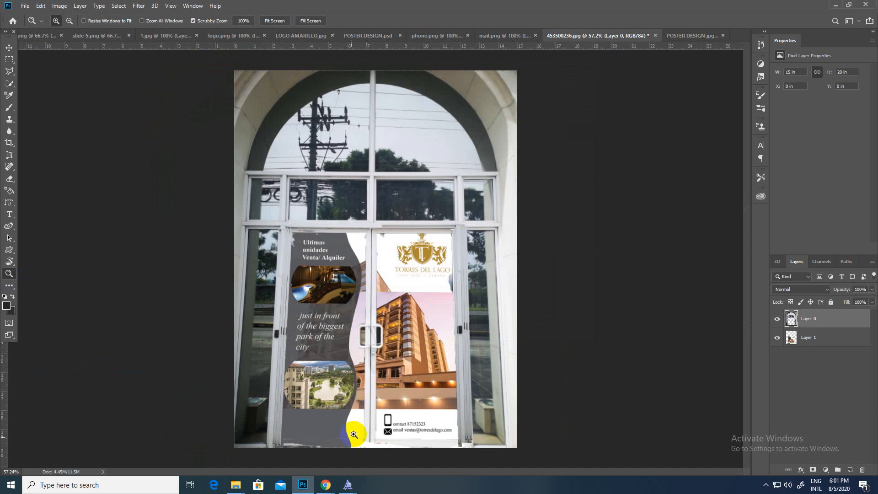
- Switch to Chrome, open Gmail in a new tab and change to the second Google account's inbox
{"action": "left_click", "coordinate": [301, 453]}
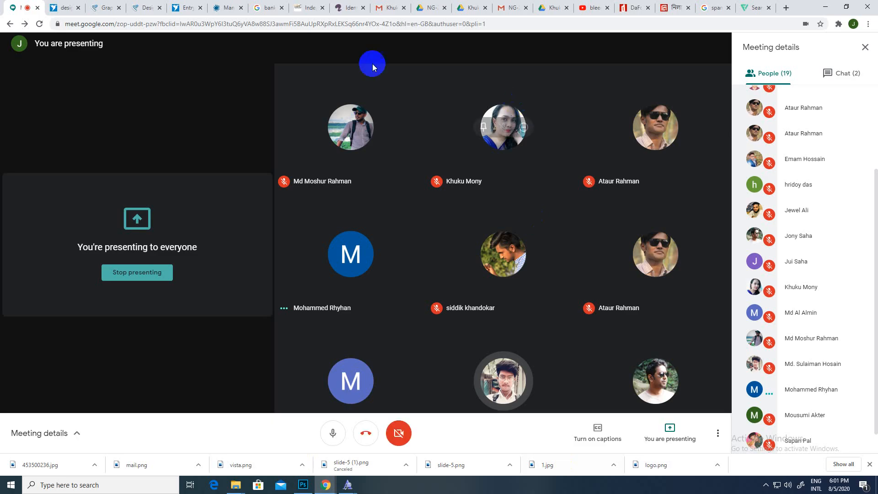
{"action": "left_click", "coordinate": [786, 8]}
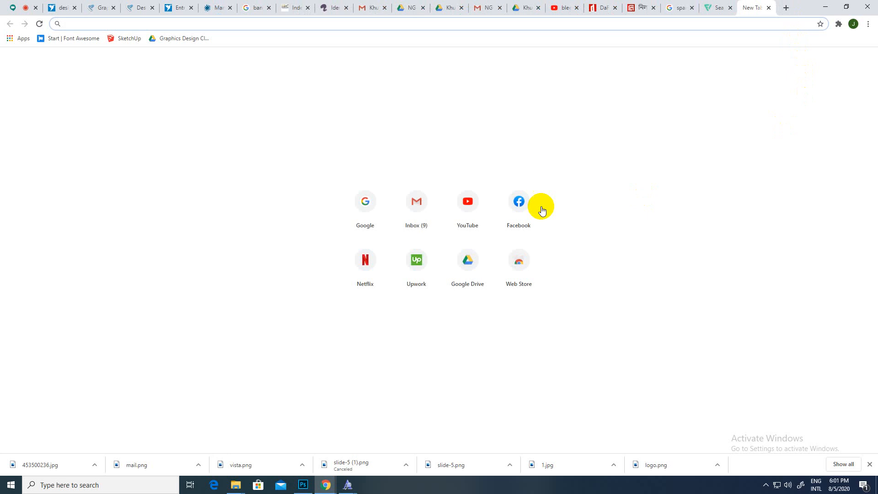
{"action": "left_click", "coordinate": [432, 208]}
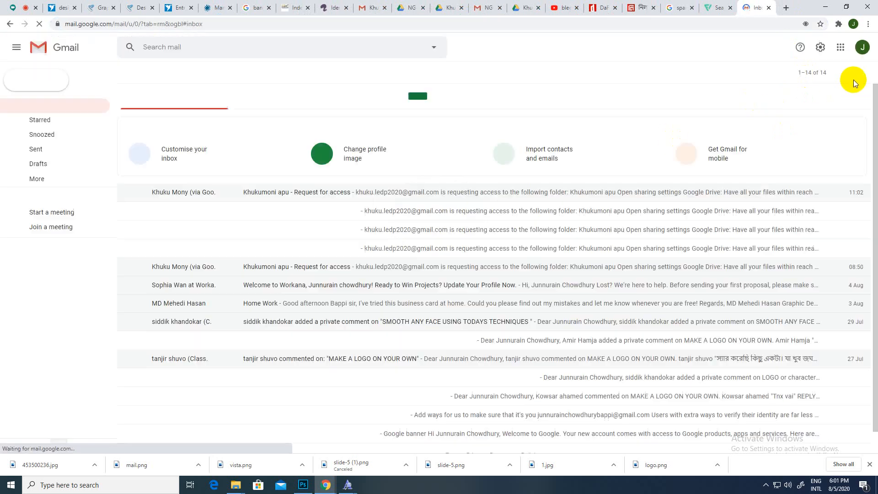
{"action": "left_click", "coordinate": [862, 47]}
{"action": "left_click", "coordinate": [798, 178]}
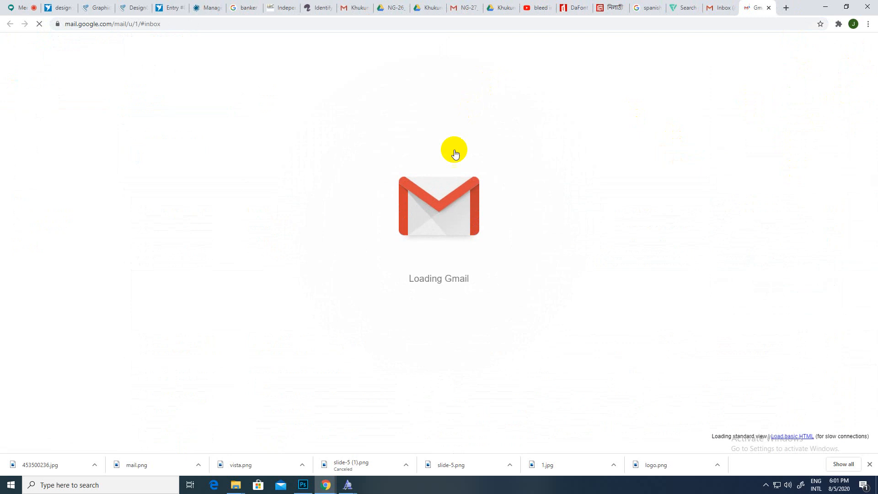
- Find the spreadsheet invitation email and open its NG-26_GD-790@- attendance sheet at the Class 15 column
{"action": "scroll", "coordinate": [435, 176], "scroll_direction": "down", "scroll_amount": 3}
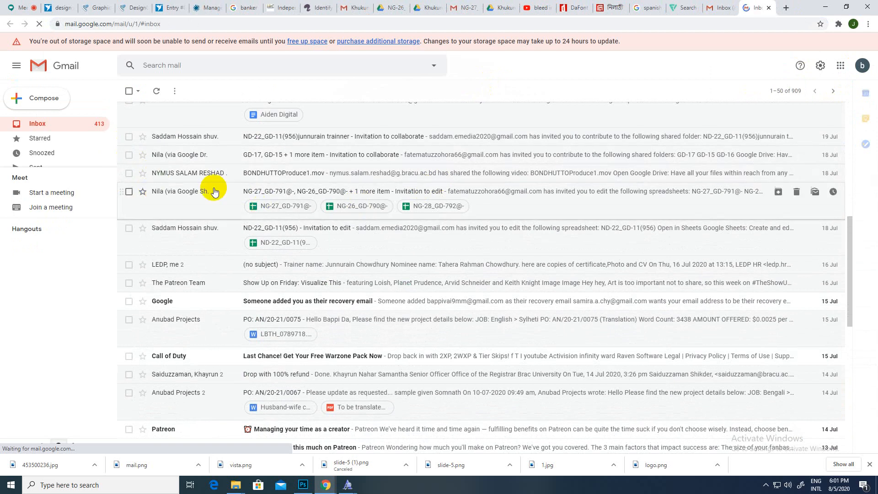
{"action": "left_click", "coordinate": [235, 192]}
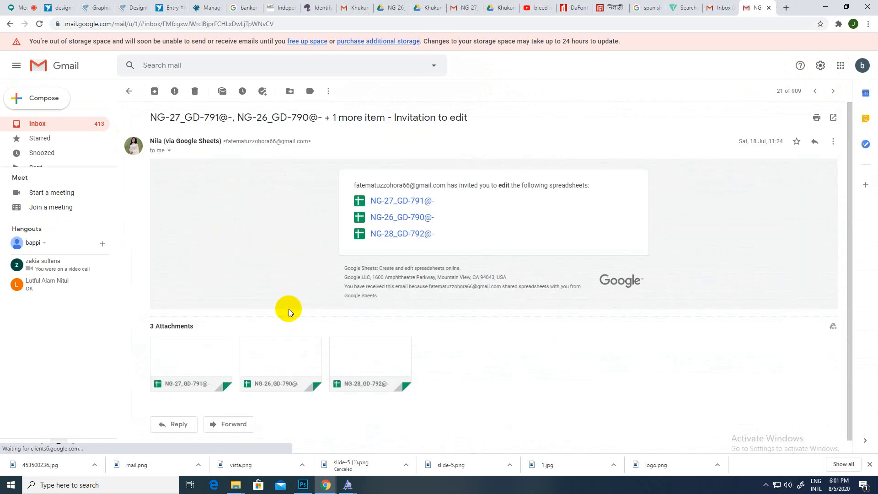
{"action": "left_click", "coordinate": [283, 359]}
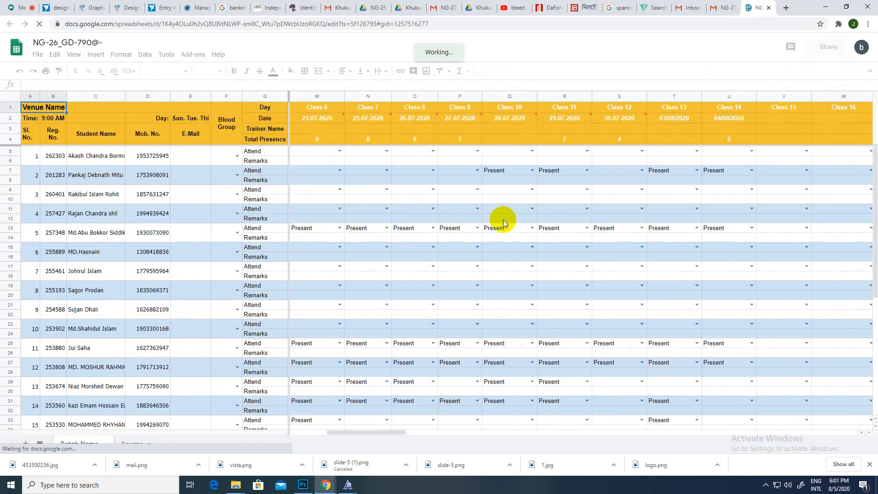
{"action": "scroll", "coordinate": [503, 219], "scroll_direction": "right", "scroll_amount": 5}
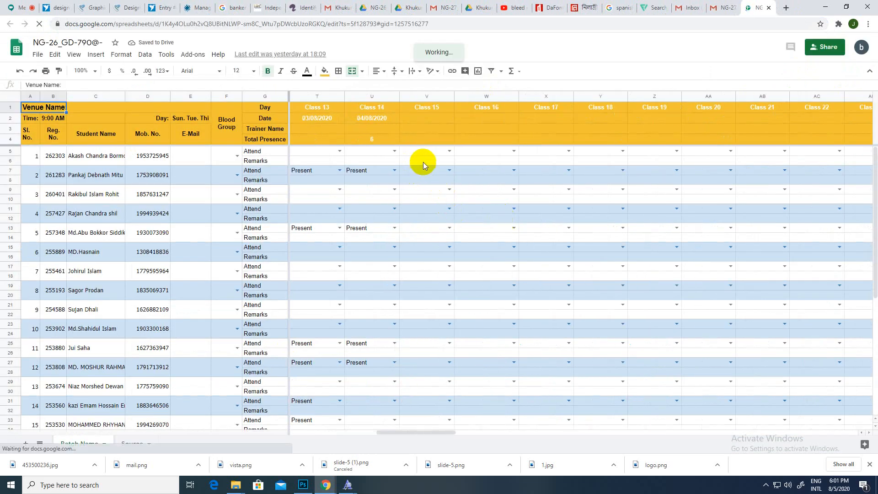
- Mark the students with serial numbers 5 and 11 as Present for Class 15
{"action": "left_click", "coordinate": [441, 234]}
{"action": "left_click", "coordinate": [447, 231]}
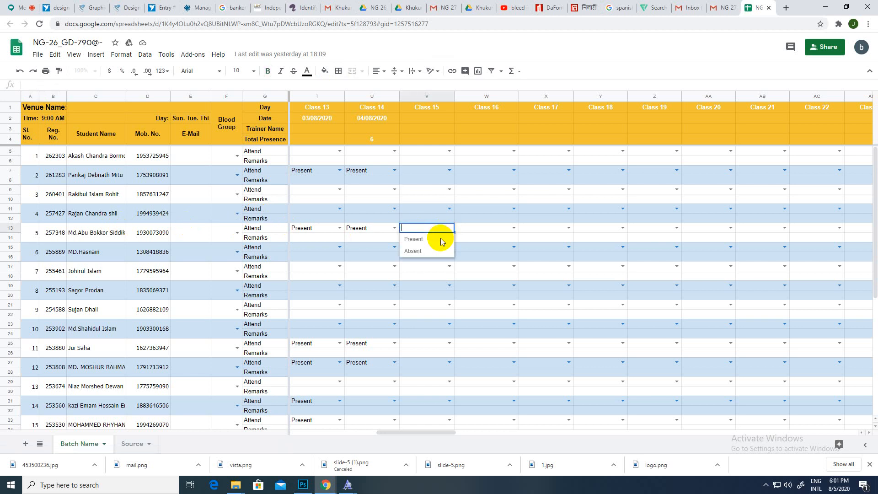
{"action": "left_click", "coordinate": [440, 238]}
{"action": "scroll", "coordinate": [440, 238], "scroll_direction": "down", "scroll_amount": 1}
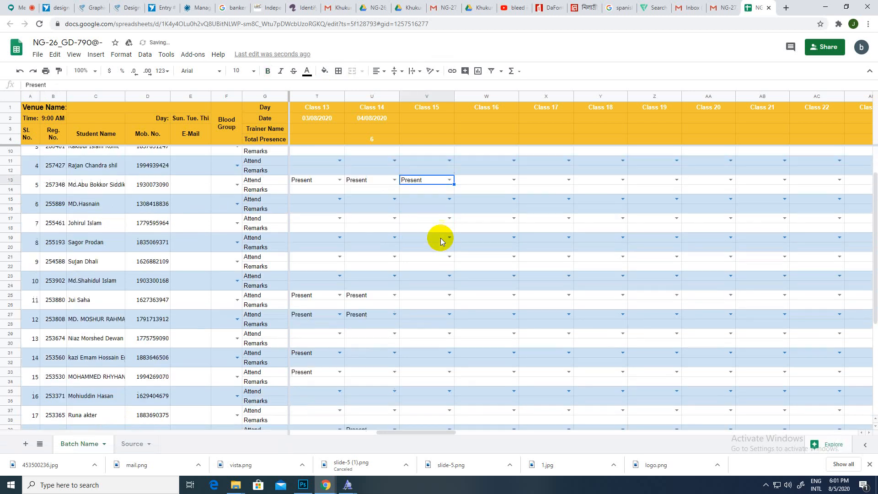
{"action": "scroll", "coordinate": [155, 275], "scroll_direction": "down", "scroll_amount": 1}
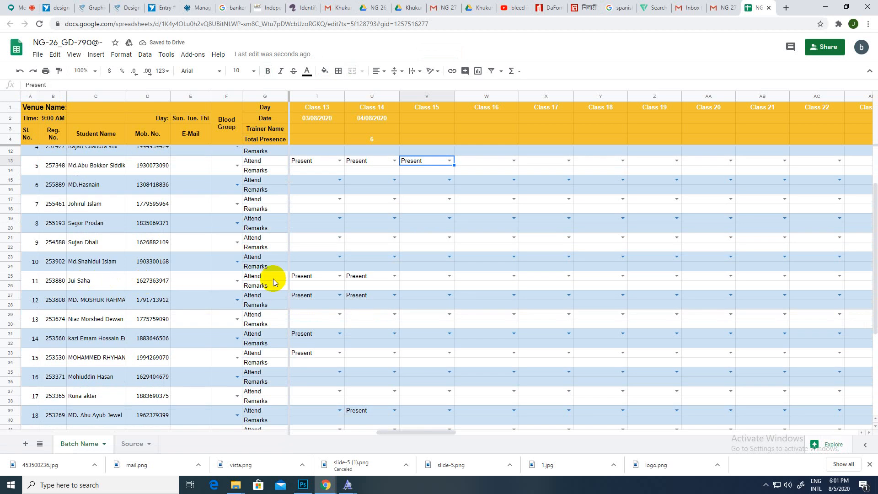
{"action": "left_click", "coordinate": [448, 276]}
{"action": "left_click", "coordinate": [428, 289]}
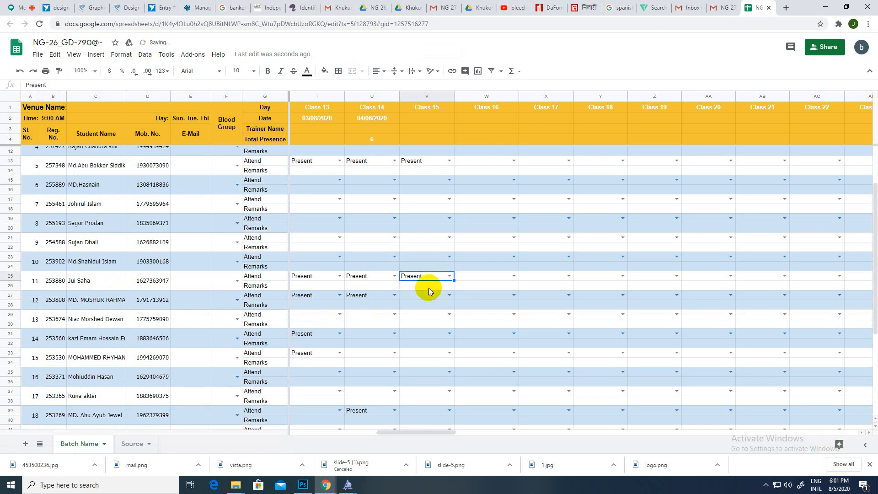
- Mark the students with serial numbers 14 and 15 as Present for Class 15
{"action": "scroll", "coordinate": [97, 313], "scroll_direction": "down", "scroll_amount": 2}
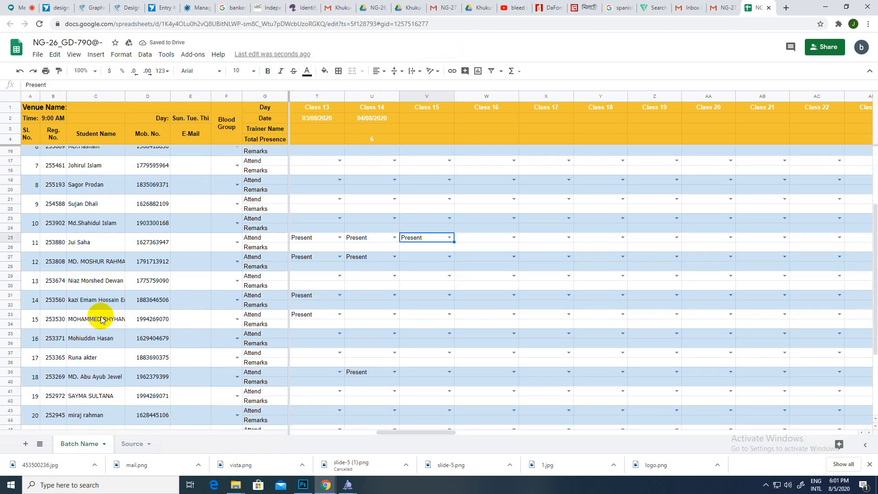
{"action": "left_click", "coordinate": [449, 295]}
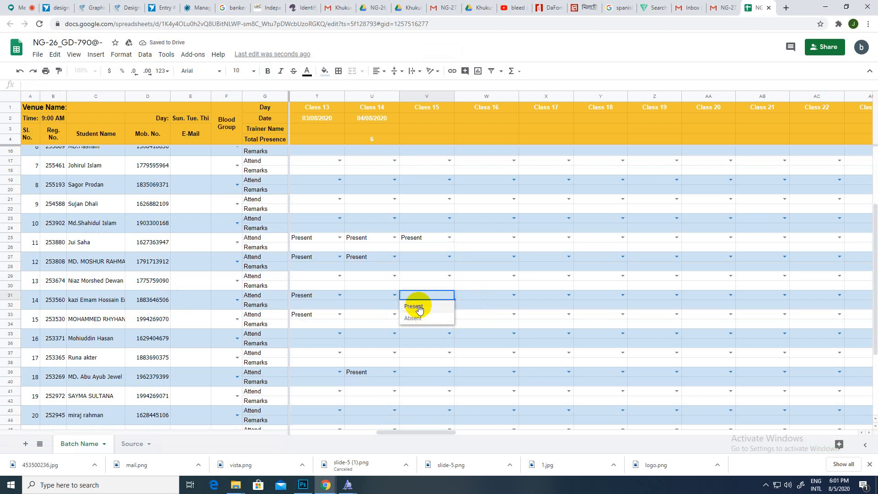
{"action": "left_click", "coordinate": [416, 307]}
{"action": "scroll", "coordinate": [144, 338], "scroll_direction": "down", "scroll_amount": 1}
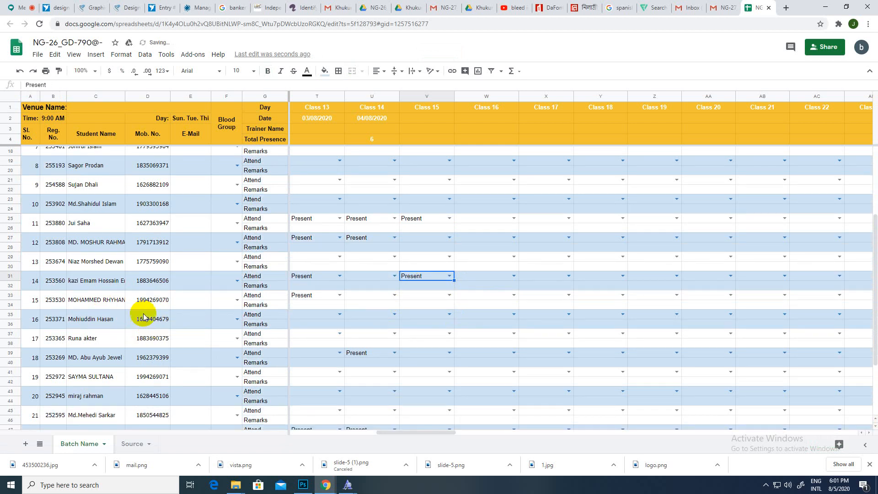
{"action": "left_click", "coordinate": [441, 296]}
{"action": "left_click", "coordinate": [447, 295]}
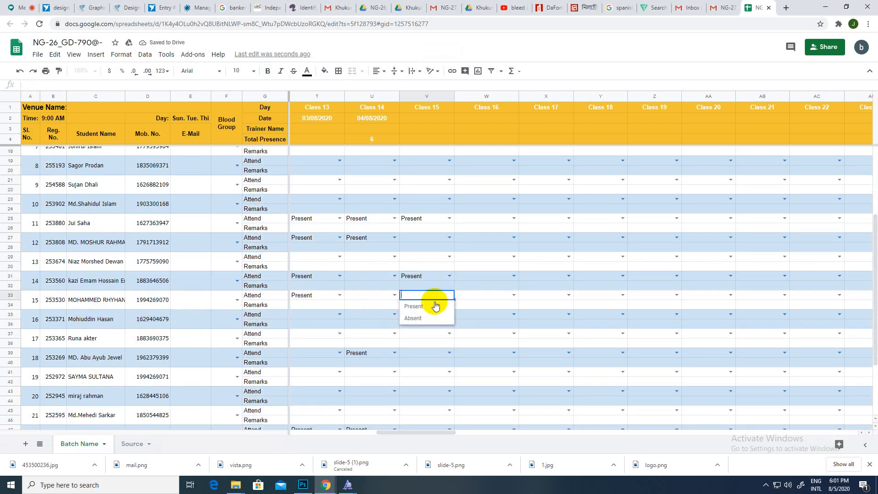
{"action": "left_click", "coordinate": [427, 306]}
- Mark the students with serial numbers 17 and 18 as Present for Class 15
{"action": "scroll", "coordinate": [162, 340], "scroll_direction": "down", "scroll_amount": 1}
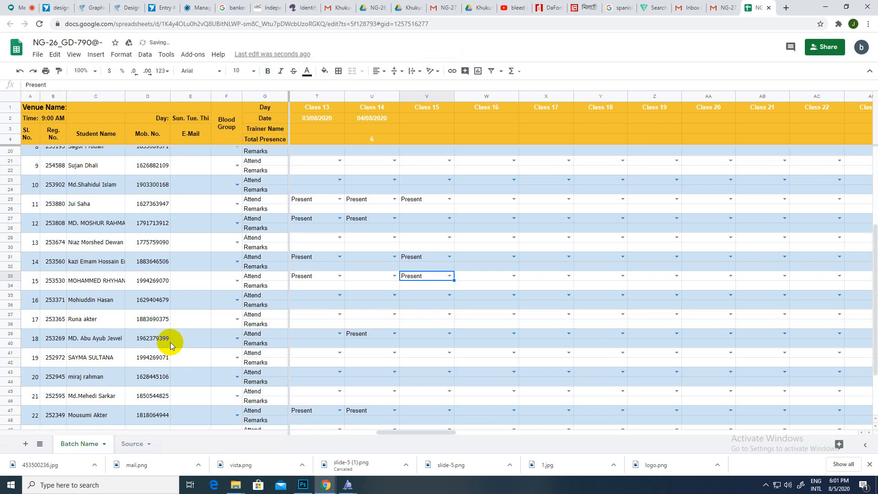
{"action": "left_click", "coordinate": [449, 314]}
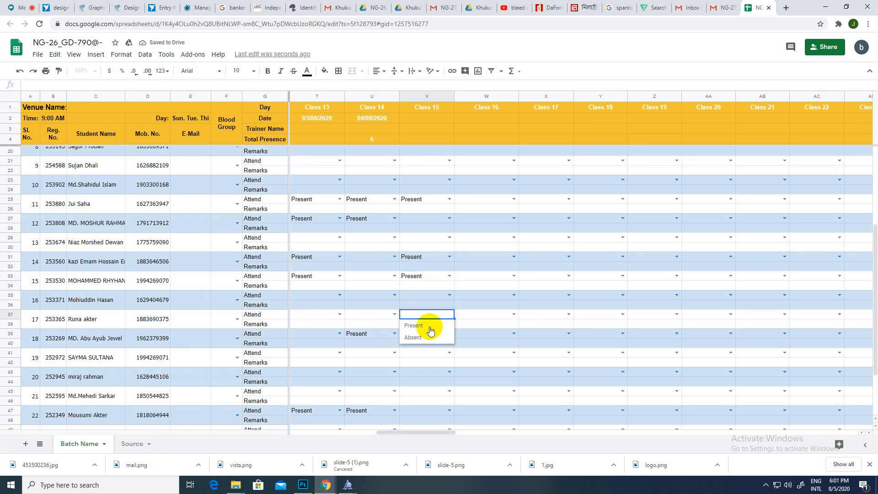
{"action": "left_click", "coordinate": [429, 326]}
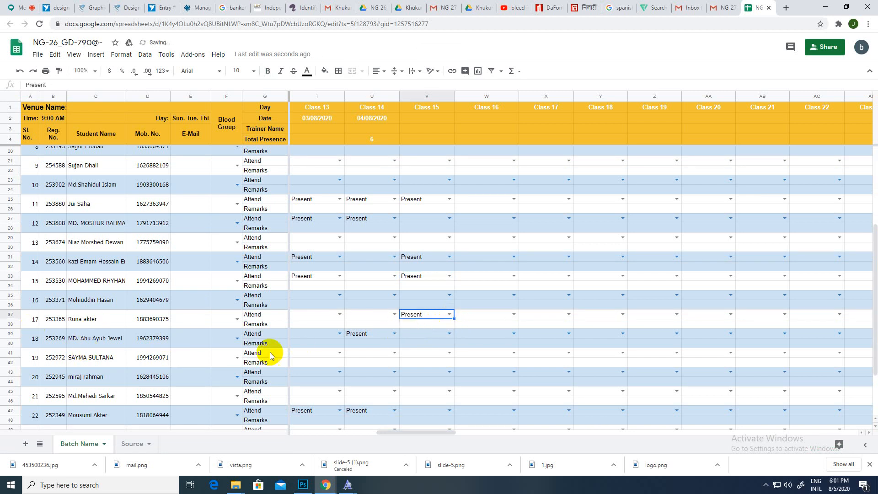
{"action": "left_click", "coordinate": [441, 338]}
{"action": "left_click", "coordinate": [447, 337]}
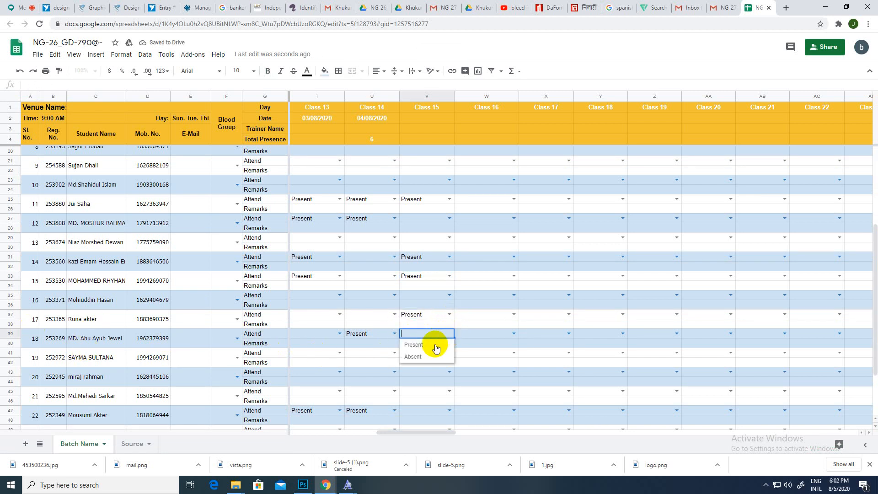
{"action": "left_click", "coordinate": [434, 346]}
- Check the participant list in the Google Meet call and mark the student with serial number 22 as Present for Class 15
{"action": "scroll", "coordinate": [102, 359], "scroll_direction": "down", "scroll_amount": 1}
{"action": "scroll", "coordinate": [103, 359], "scroll_direction": "down", "scroll_amount": 3}
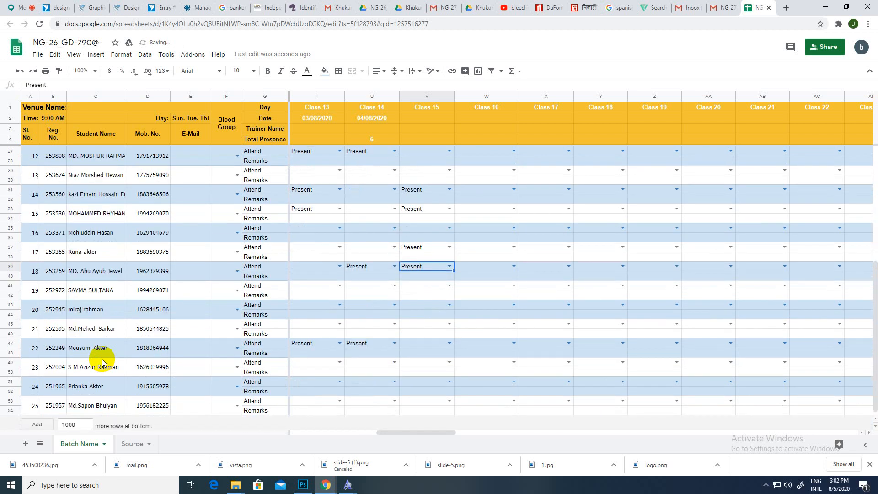
{"action": "left_click", "coordinate": [15, 8]}
{"action": "scroll", "coordinate": [833, 211], "scroll_direction": "down", "scroll_amount": 1}
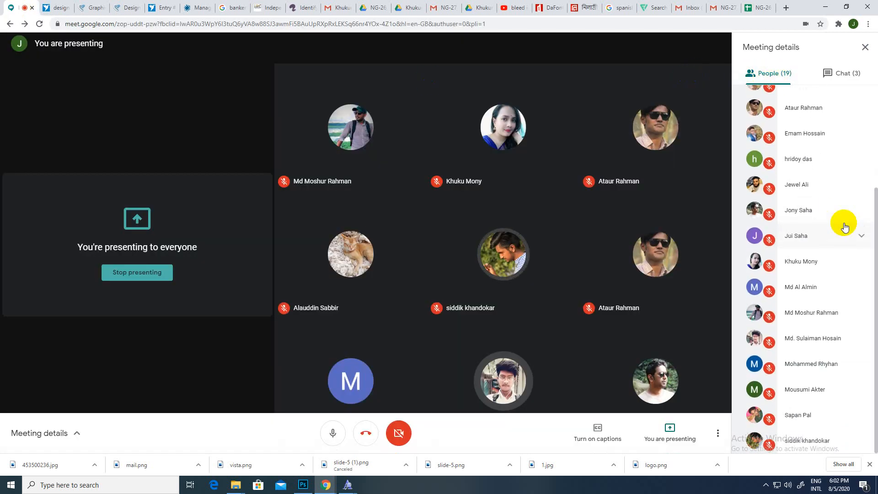
{"action": "scroll", "coordinate": [845, 227], "scroll_direction": "up", "scroll_amount": 5}
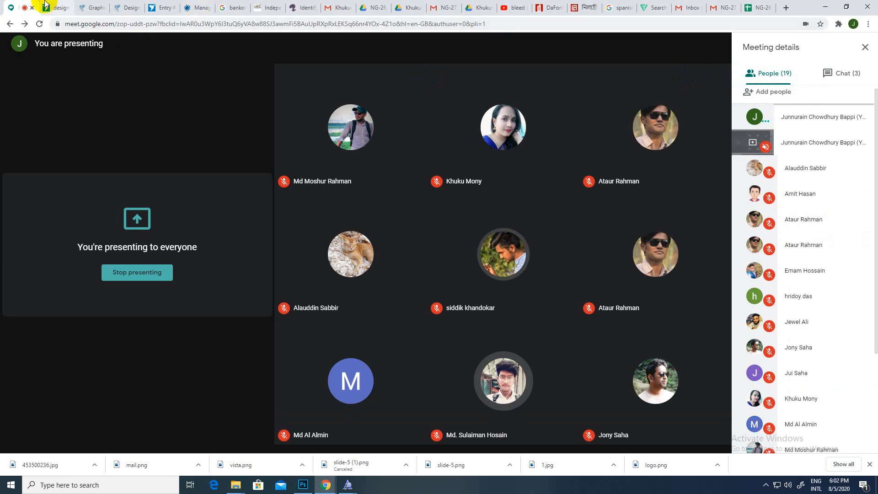
{"action": "left_click", "coordinate": [757, 7]}
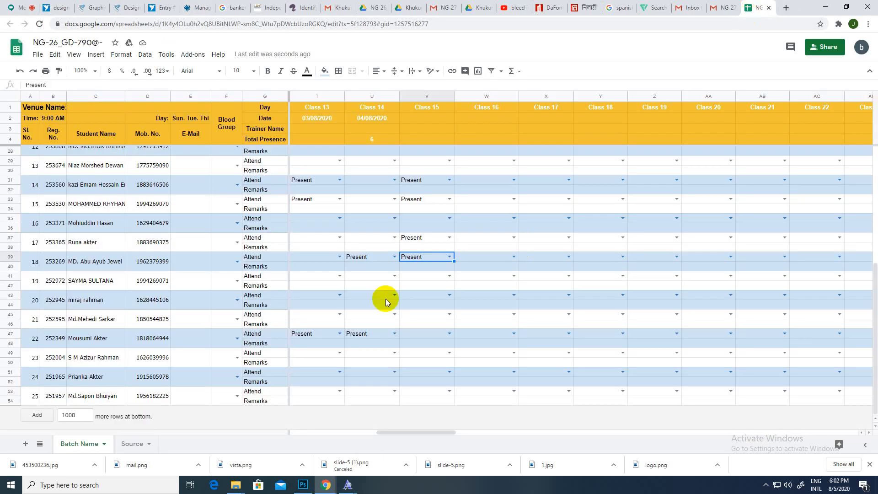
{"action": "left_click", "coordinate": [445, 336]}
{"action": "left_click", "coordinate": [441, 345]}
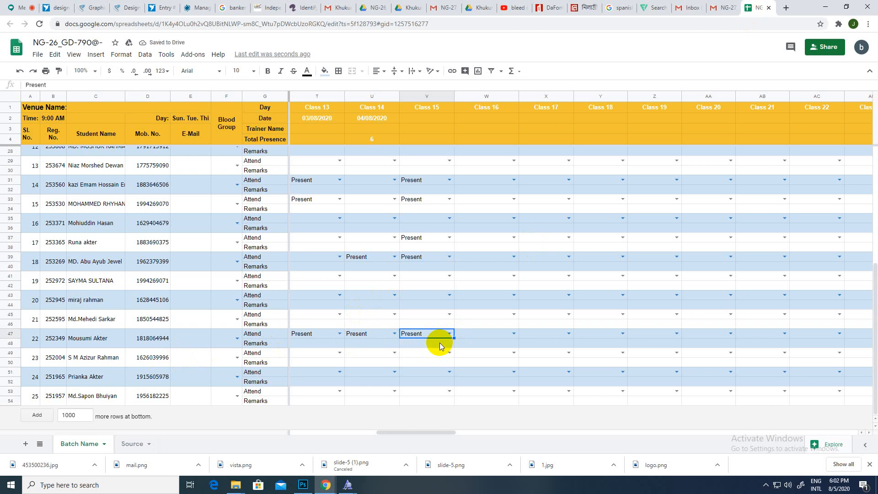
- Check the meeting chat for attendance replies and review the Class 15 attendance marks for all students in the sheet
{"action": "scroll", "coordinate": [440, 342], "scroll_direction": "up", "scroll_amount": 4}
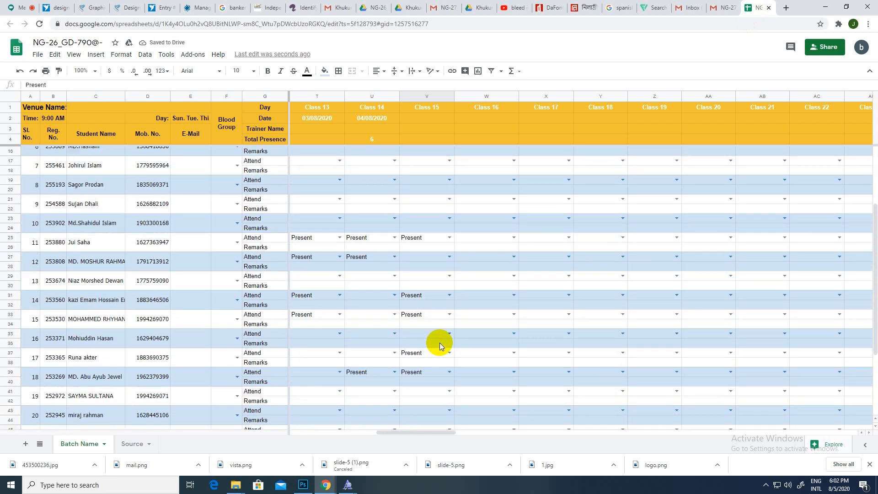
{"action": "scroll", "coordinate": [441, 343], "scroll_direction": "up", "scroll_amount": 3}
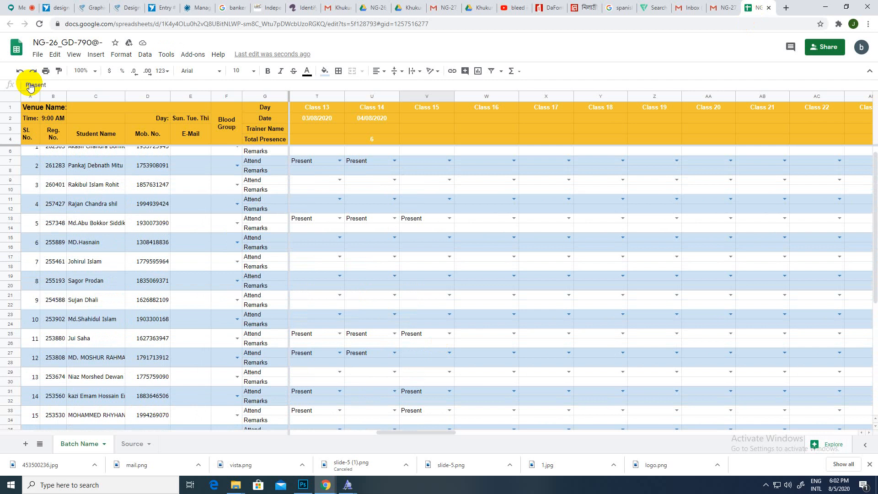
{"action": "left_click", "coordinate": [11, 7]}
{"action": "left_click", "coordinate": [819, 73]}
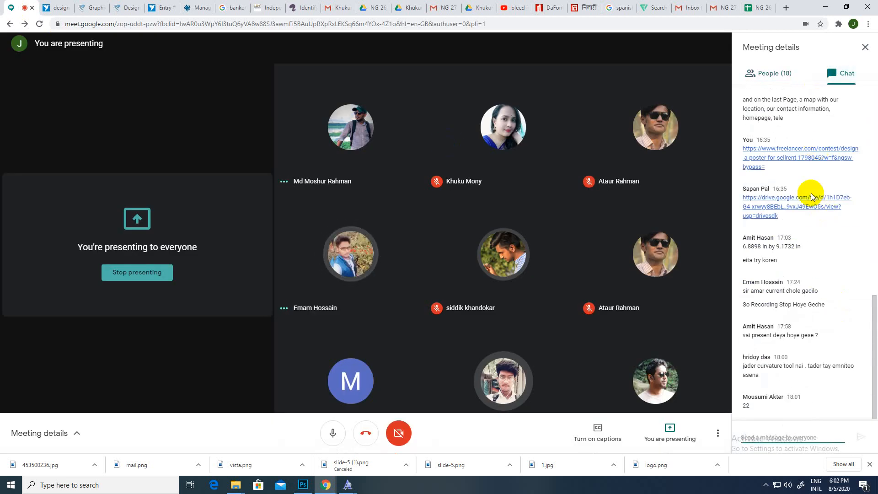
{"action": "left_click", "coordinate": [757, 7]}
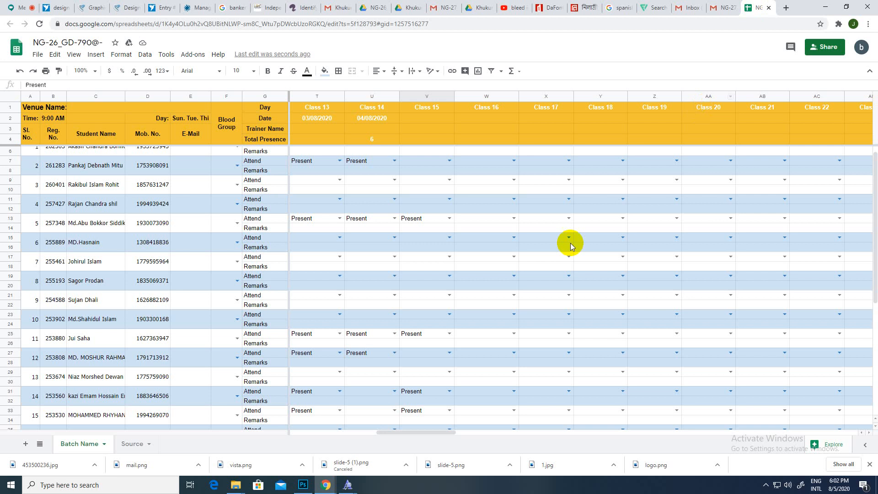
{"action": "scroll", "coordinate": [562, 249], "scroll_direction": "down", "scroll_amount": 1}
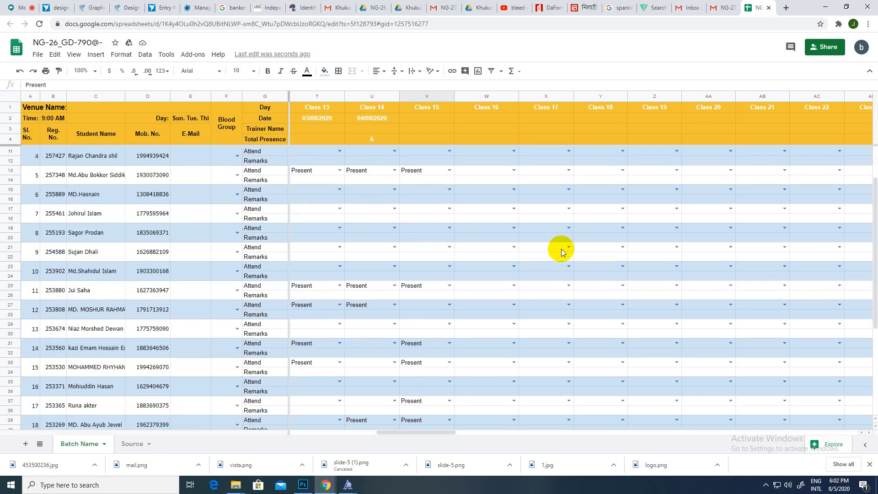
{"action": "scroll", "coordinate": [561, 248], "scroll_direction": "down", "scroll_amount": 5}
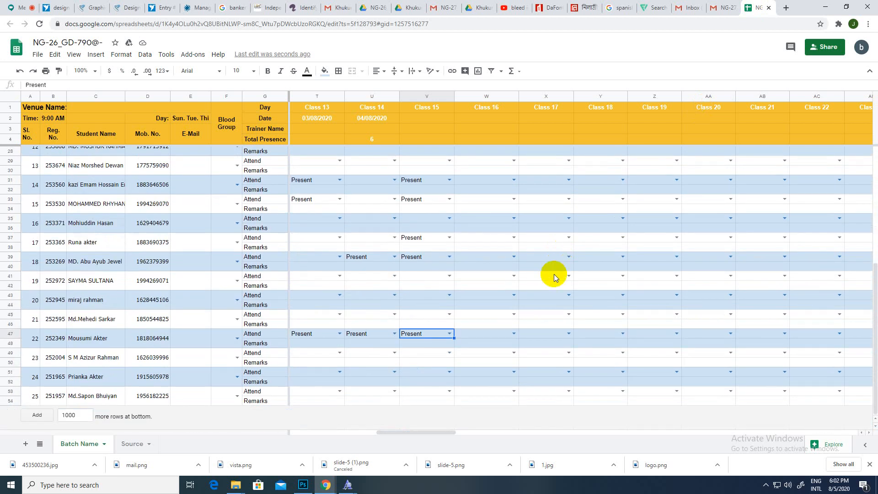
{"action": "scroll", "coordinate": [554, 275], "scroll_direction": "up", "scroll_amount": 7}
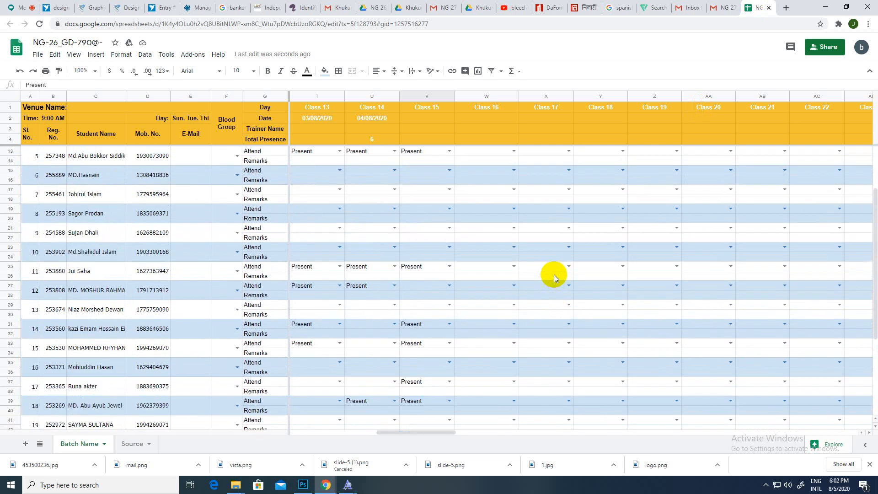
{"action": "scroll", "coordinate": [554, 274], "scroll_direction": "down", "scroll_amount": 3}
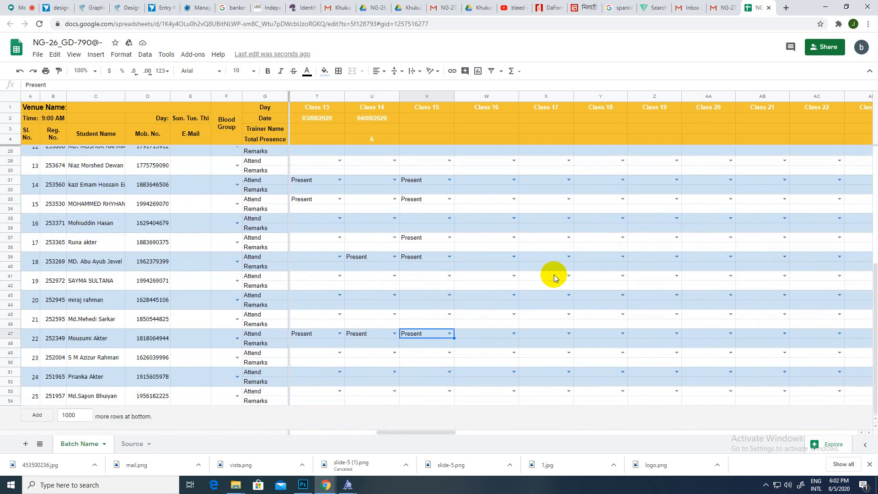
{"action": "scroll", "coordinate": [554, 275], "scroll_direction": "up", "scroll_amount": 3}
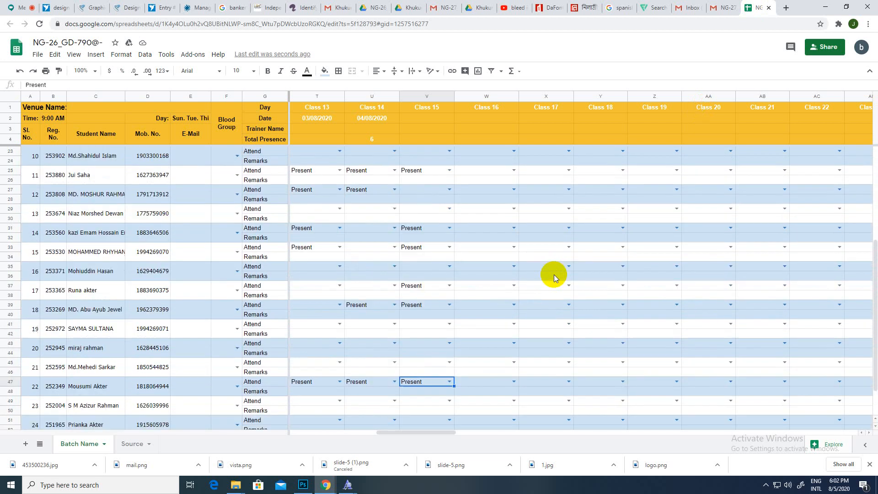
{"action": "scroll", "coordinate": [553, 274], "scroll_direction": "up", "scroll_amount": 2}
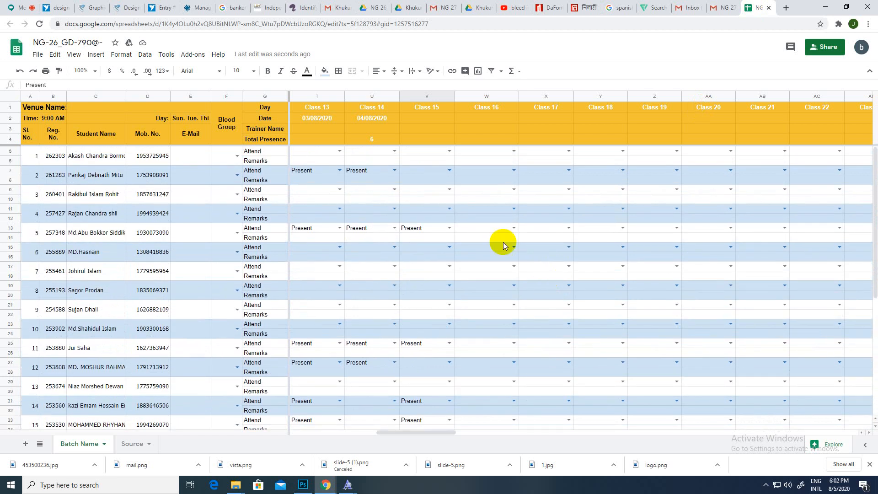
- Enter 7 as the Total Presence for Class 15 and set the class date to 05/08/2020
{"action": "left_click", "coordinate": [439, 141]}
{"action": "key", "text": "ctrl+v"}
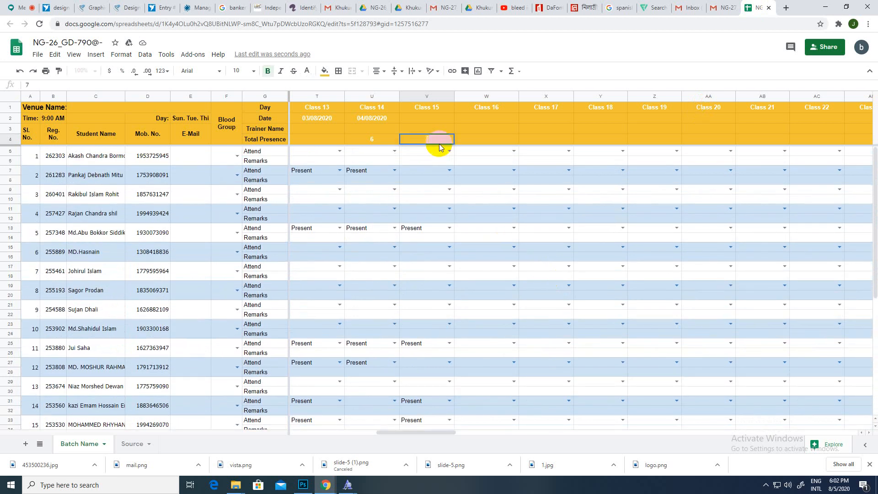
{"action": "left_click", "coordinate": [415, 121]}
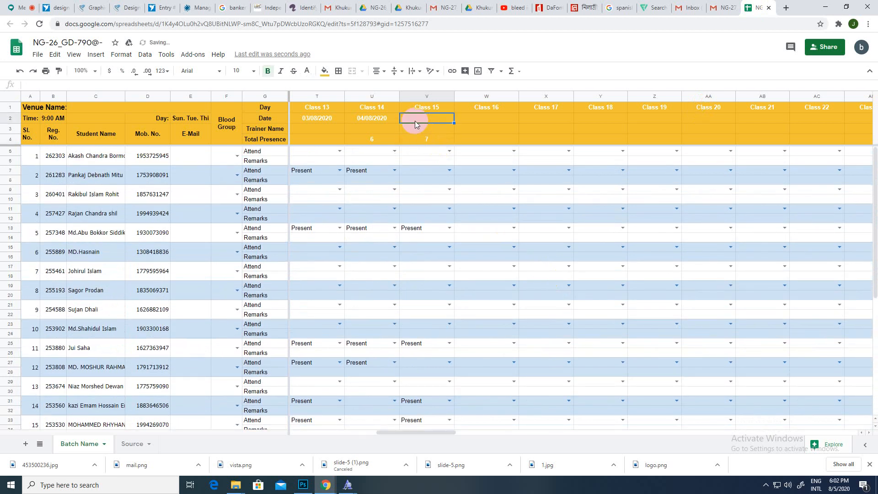
{"action": "double_click", "coordinate": [416, 121]}
{"action": "left_click", "coordinate": [416, 166]}
{"action": "left_click", "coordinate": [422, 211]}
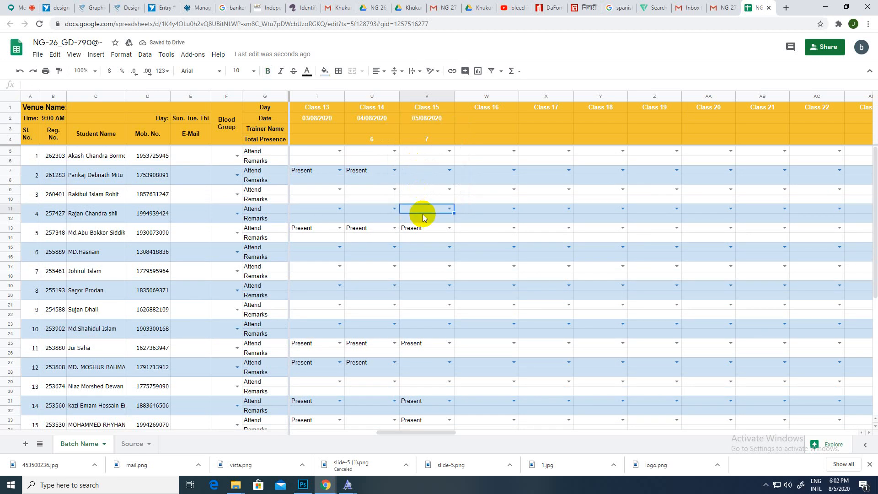
- Recheck the meeting call and the attendance list, and mark the student with serial number 12 as Present for Class 15
{"action": "left_click", "coordinate": [17, 9]}
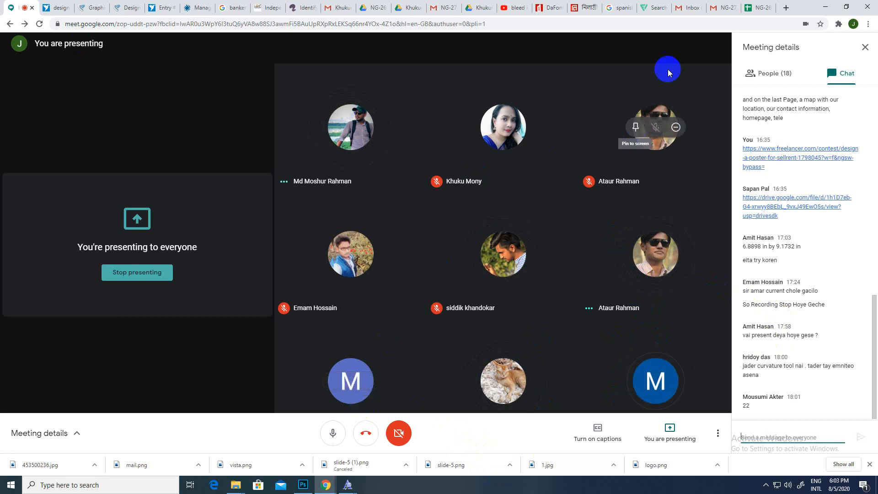
{"action": "left_click", "coordinate": [759, 8]}
{"action": "scroll", "coordinate": [525, 223], "scroll_direction": "down", "scroll_amount": 5}
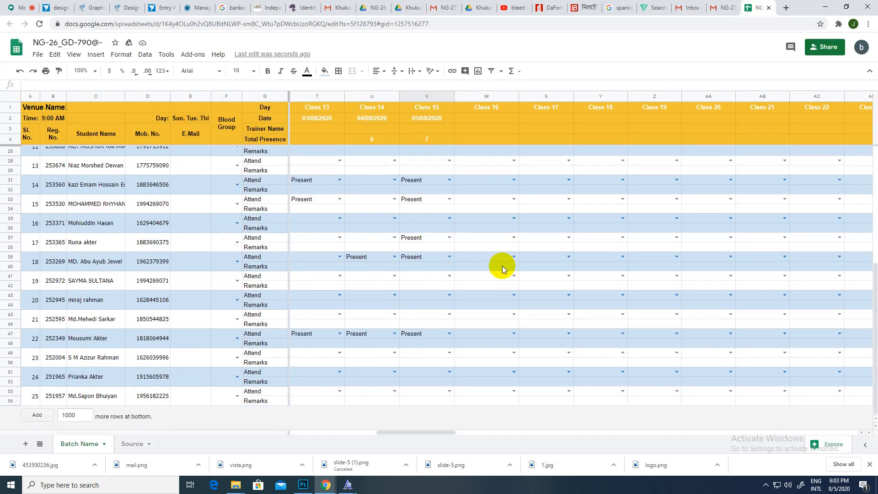
{"action": "scroll", "coordinate": [502, 268], "scroll_direction": "up", "scroll_amount": 5}
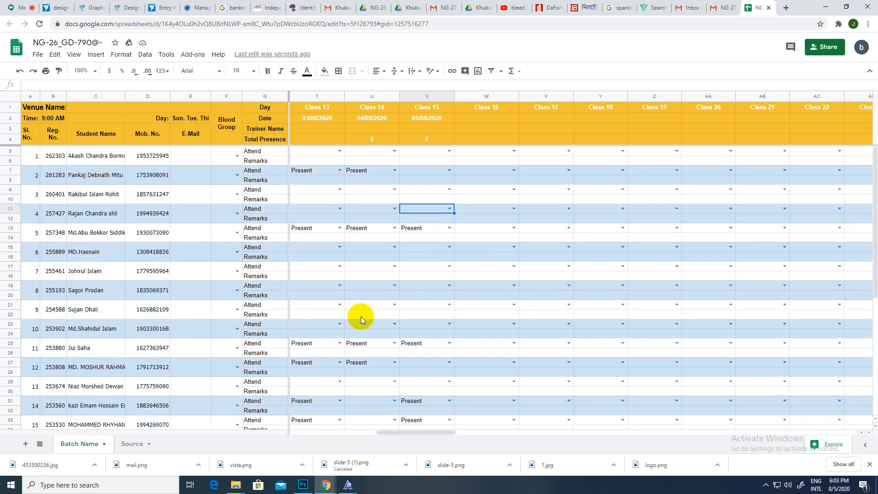
{"action": "scroll", "coordinate": [361, 317], "scroll_direction": "down", "scroll_amount": 3}
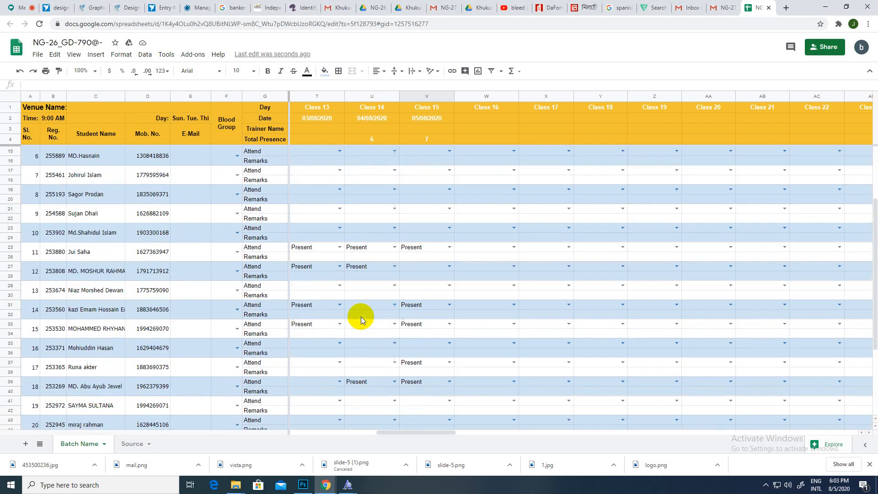
{"action": "scroll", "coordinate": [361, 316], "scroll_direction": "down", "scroll_amount": 2}
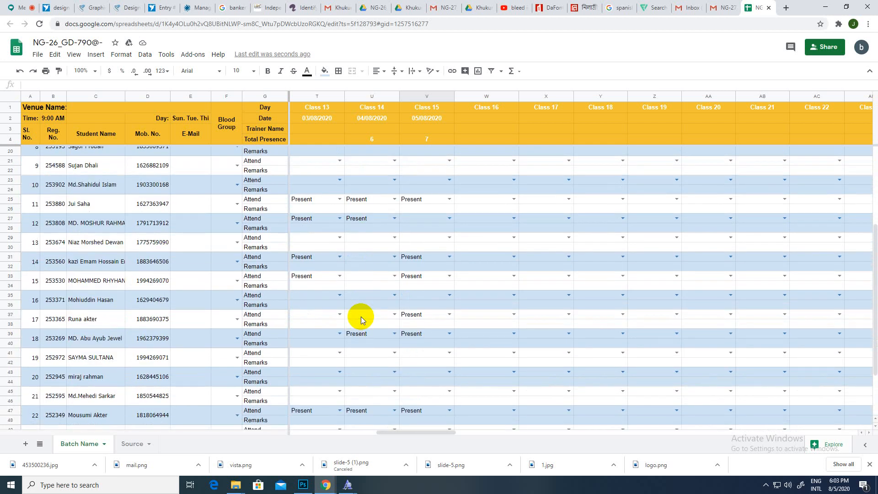
{"action": "scroll", "coordinate": [361, 317], "scroll_direction": "up", "scroll_amount": 3}
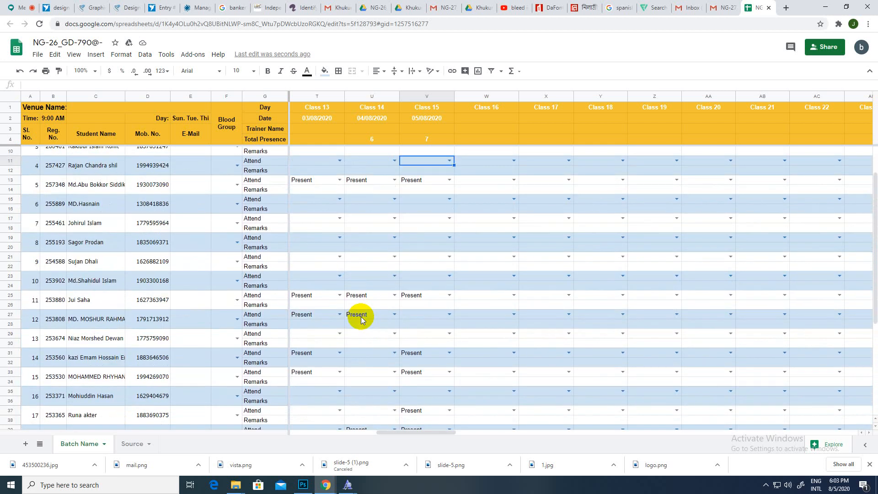
{"action": "left_click", "coordinate": [450, 314]}
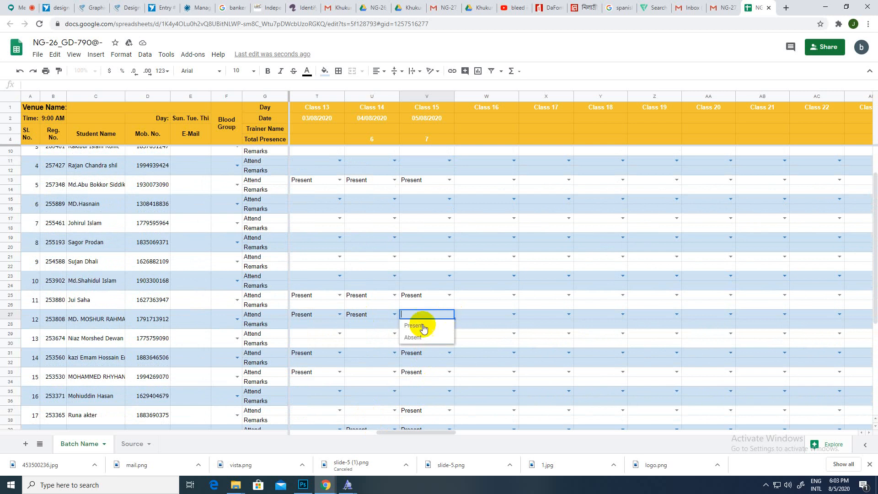
{"action": "left_click", "coordinate": [421, 329]}
- Set the Total Presence for Class 15 to 8 in the NG-26_GD-790 attendance sheet
{"action": "scroll", "coordinate": [427, 335], "scroll_direction": "up", "scroll_amount": 2}
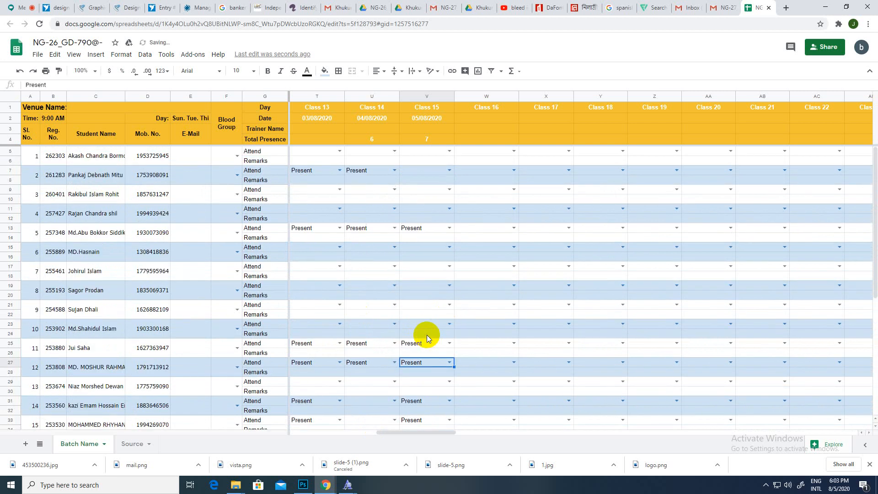
{"action": "left_click", "coordinate": [434, 138]}
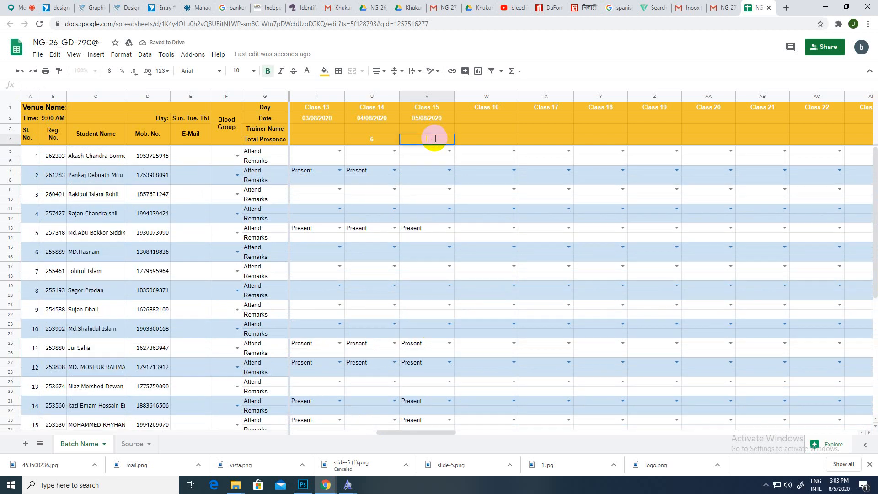
{"action": "type", "text": "8"}
{"action": "left_click", "coordinate": [477, 217]}
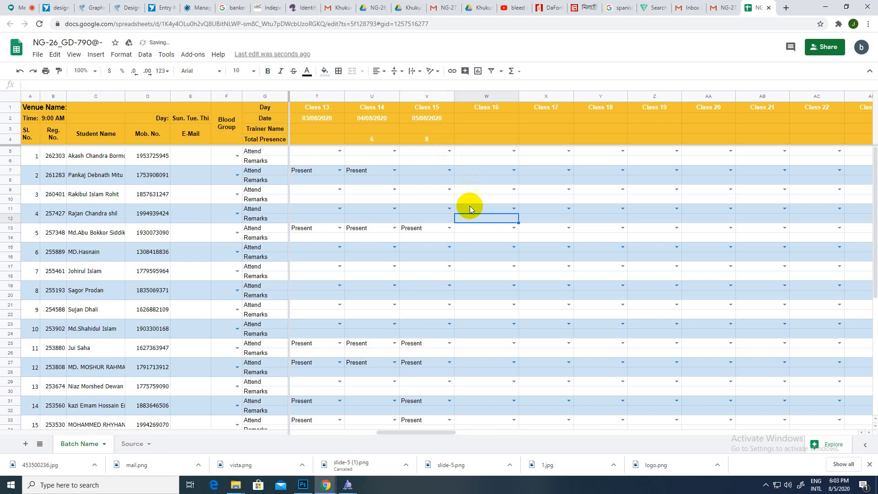
{"action": "left_click", "coordinate": [424, 152]}
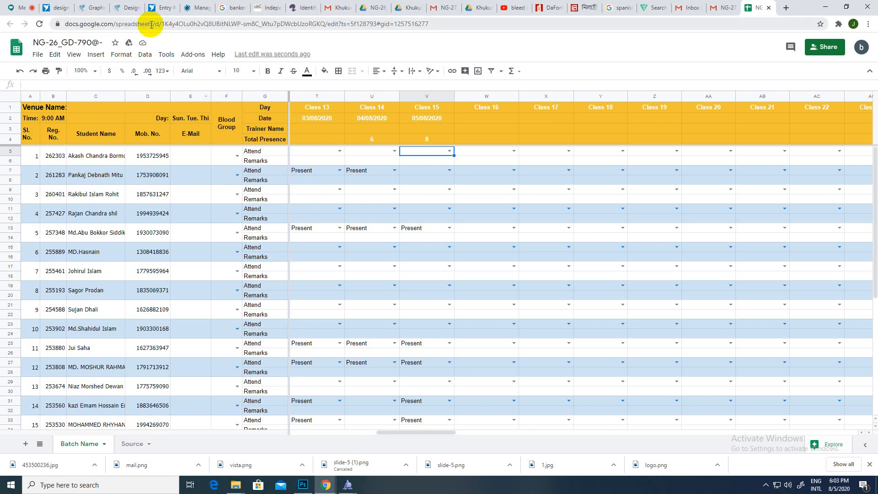
- Open the NG-27_GD-791 spreadsheet from the Gmail invitation and mark the student with serial number 1 as Present for Class 15
{"action": "left_click", "coordinate": [728, 9]}
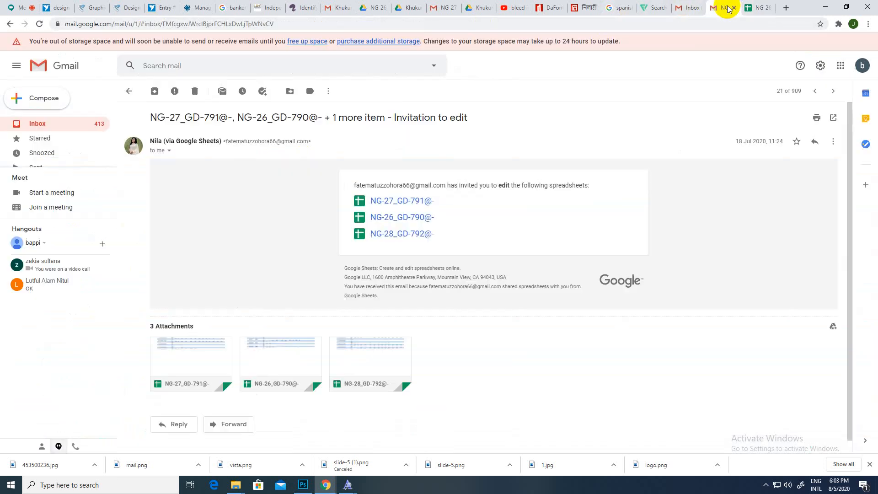
{"action": "left_click", "coordinate": [202, 360]}
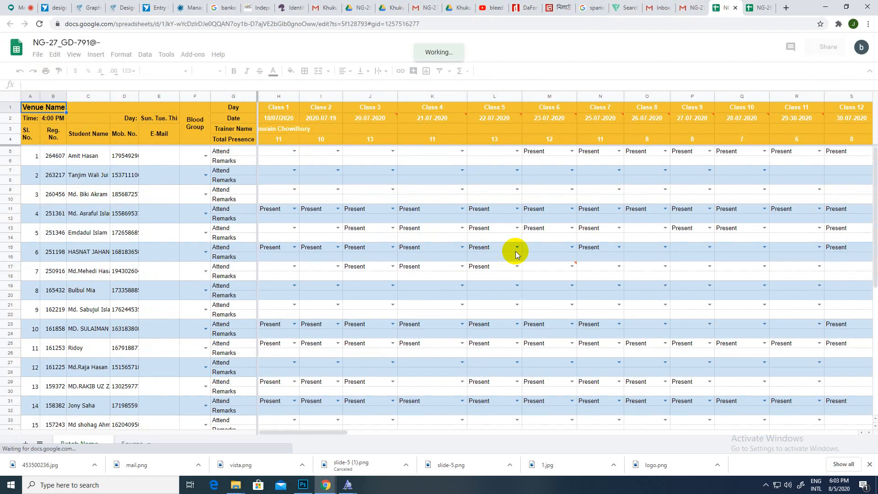
{"action": "scroll", "coordinate": [523, 263], "scroll_direction": "right", "scroll_amount": 6}
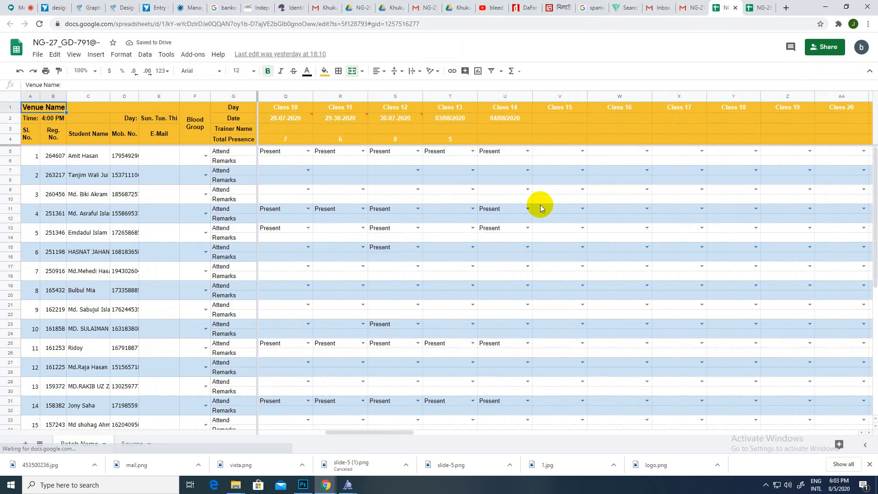
{"action": "left_click", "coordinate": [583, 151]}
{"action": "left_click", "coordinate": [574, 164]}
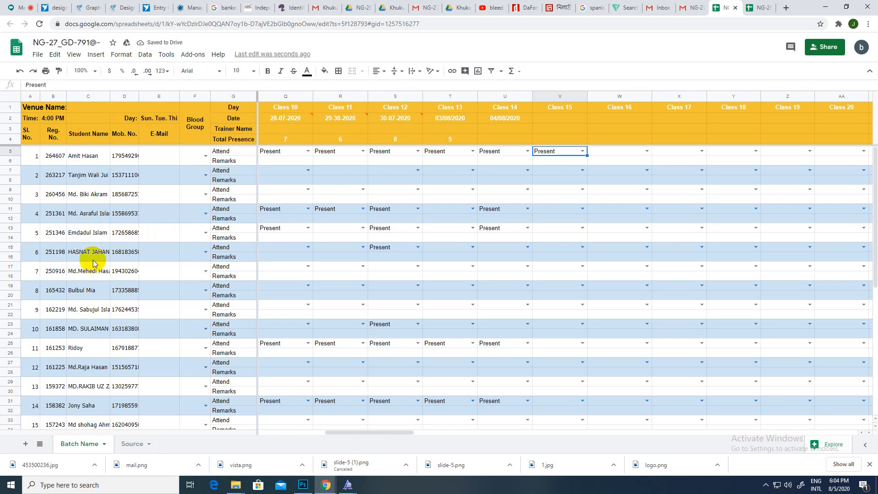
- Check the Google Meet participant list and compare it with the student names in the NG-27 and NG-26 attendance sheets
{"action": "scroll", "coordinate": [107, 274], "scroll_direction": "down", "scroll_amount": 1}
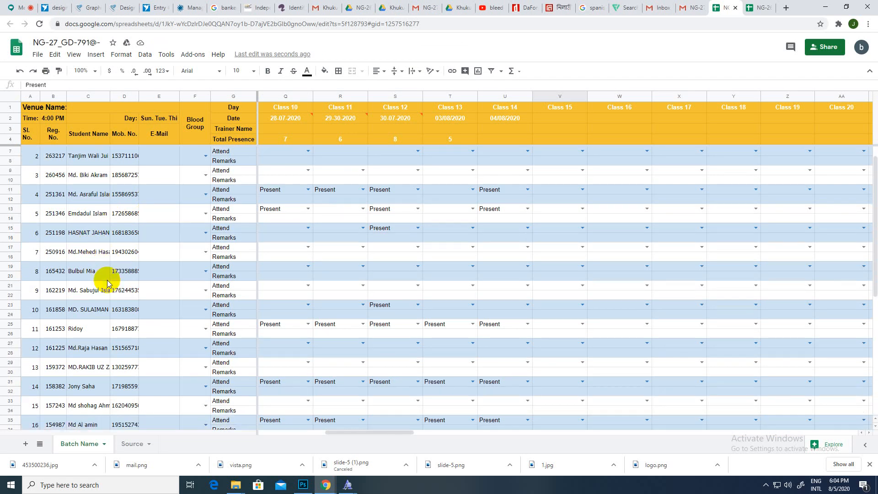
{"action": "left_click", "coordinate": [13, 8]}
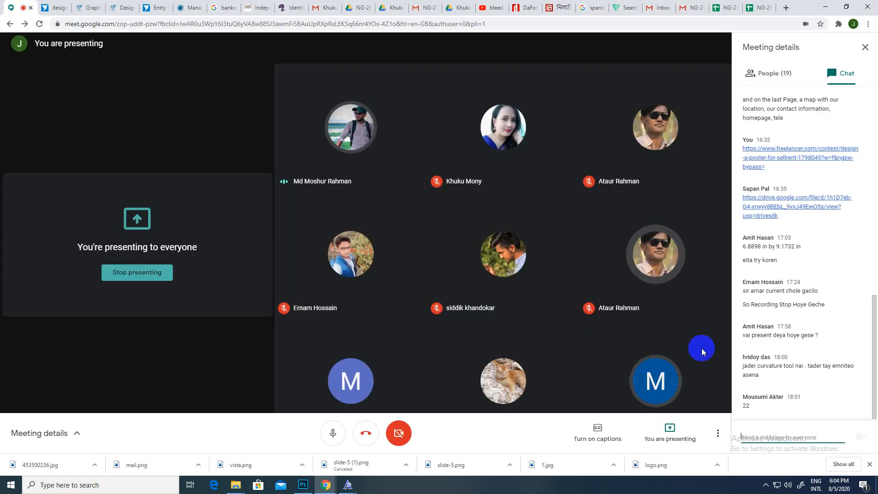
{"action": "left_click", "coordinate": [775, 85]}
{"action": "scroll", "coordinate": [804, 311], "scroll_direction": "down", "scroll_amount": 3}
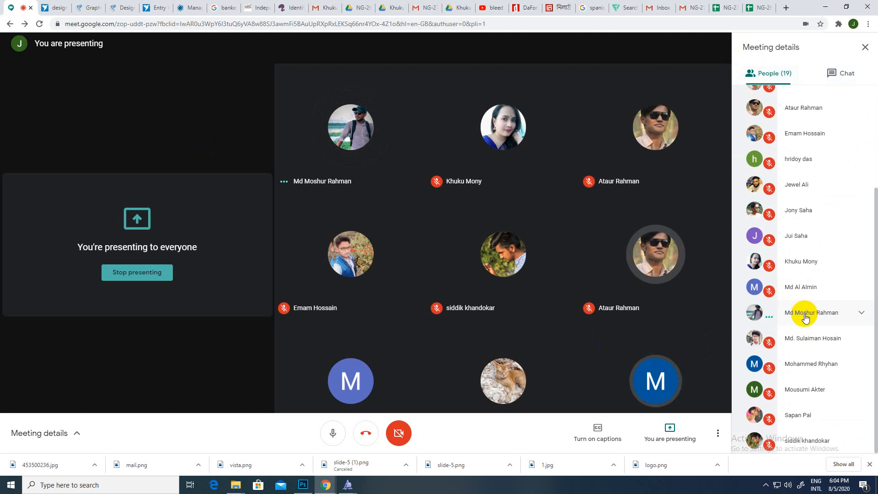
{"action": "scroll", "coordinate": [806, 317], "scroll_direction": "up", "scroll_amount": 3}
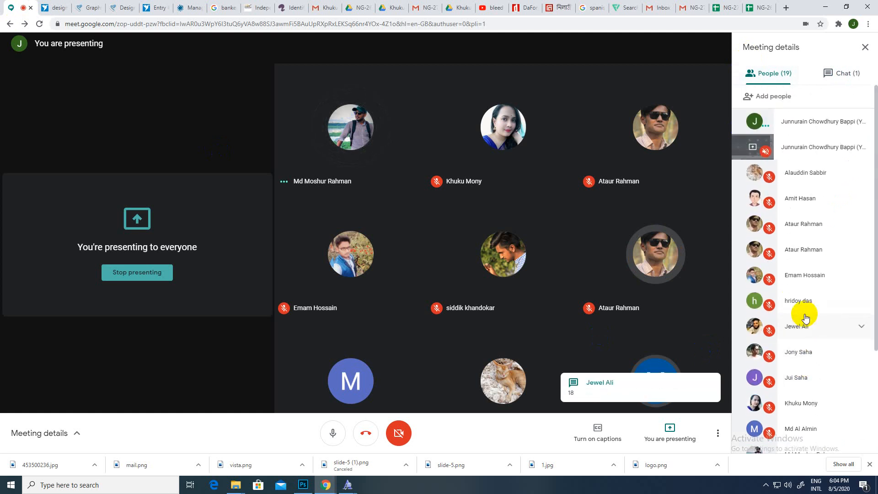
{"action": "scroll", "coordinate": [806, 317], "scroll_direction": "up", "scroll_amount": 2}
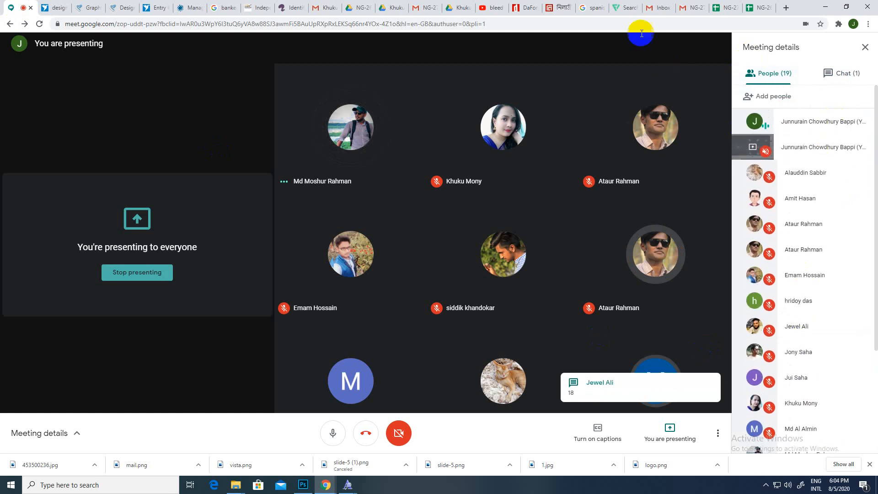
{"action": "left_click", "coordinate": [716, 5]}
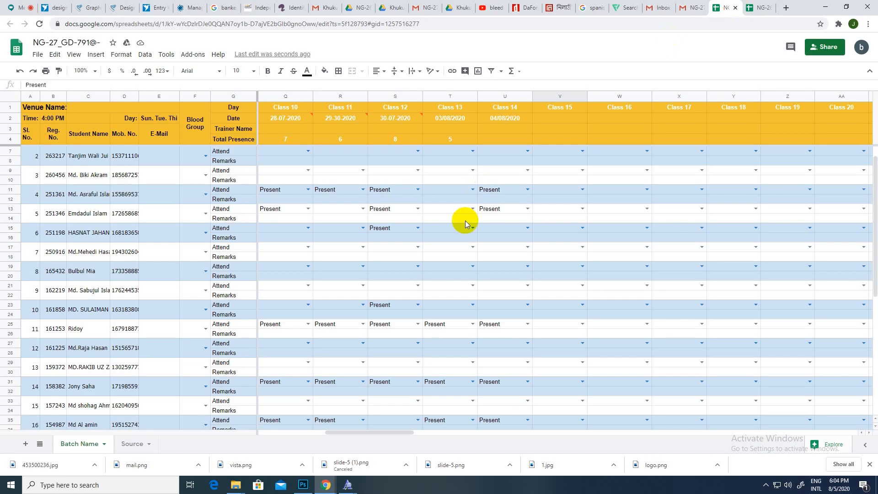
{"action": "scroll", "coordinate": [466, 223], "scroll_direction": "down", "scroll_amount": 1}
{"action": "scroll", "coordinate": [466, 221], "scroll_direction": "down", "scroll_amount": 3}
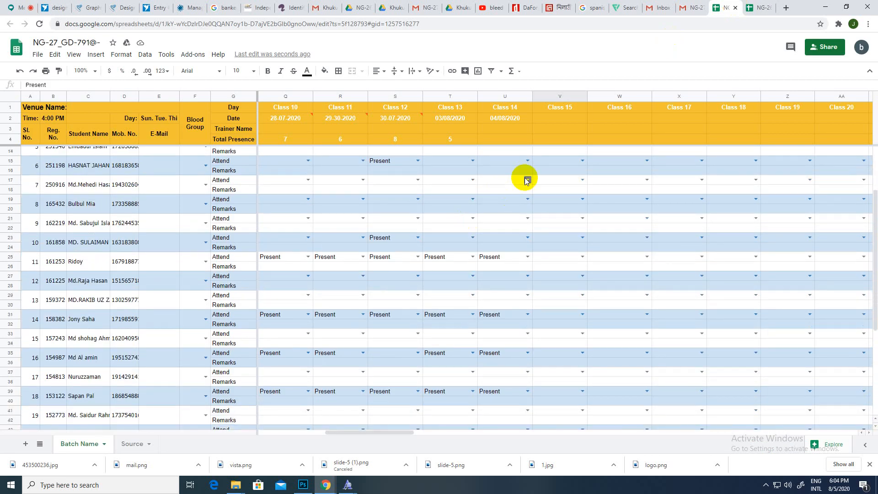
{"action": "scroll", "coordinate": [606, 248], "scroll_direction": "down", "scroll_amount": 3}
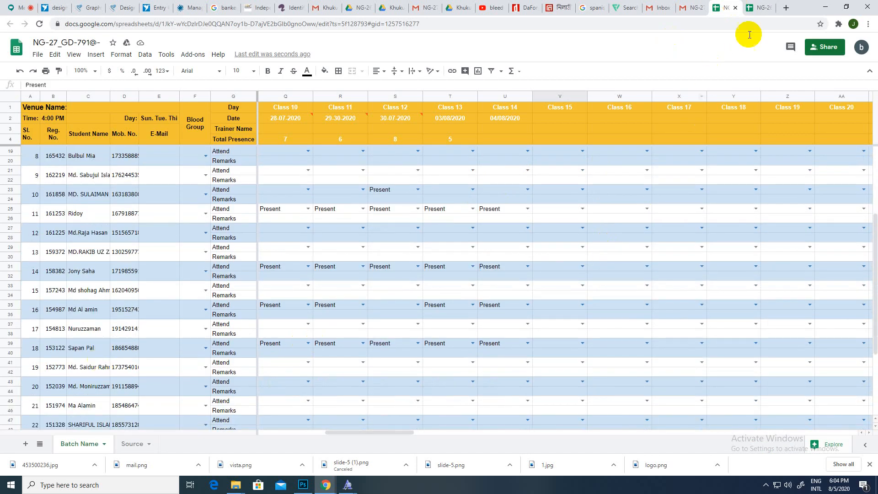
{"action": "left_click", "coordinate": [761, 10]}
{"action": "scroll", "coordinate": [649, 280], "scroll_direction": "down", "scroll_amount": 5}
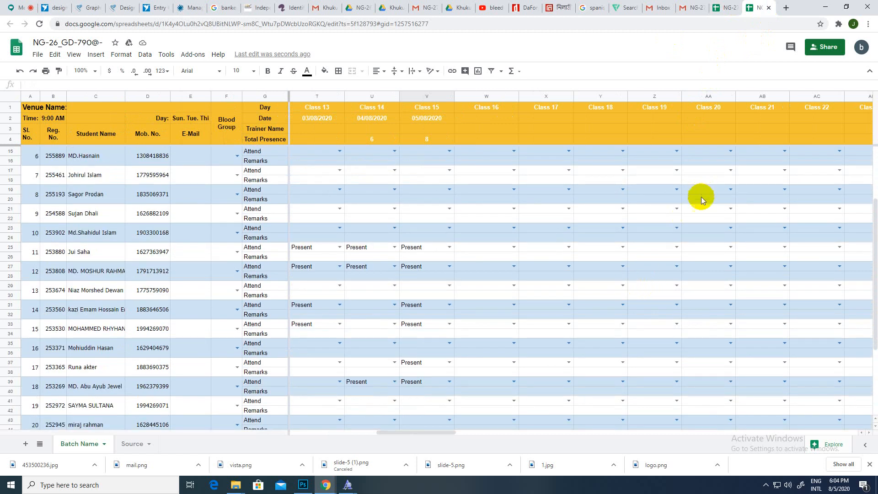
{"action": "left_click", "coordinate": [728, 8]}
{"action": "scroll", "coordinate": [690, 237], "scroll_direction": "down", "scroll_amount": 1}
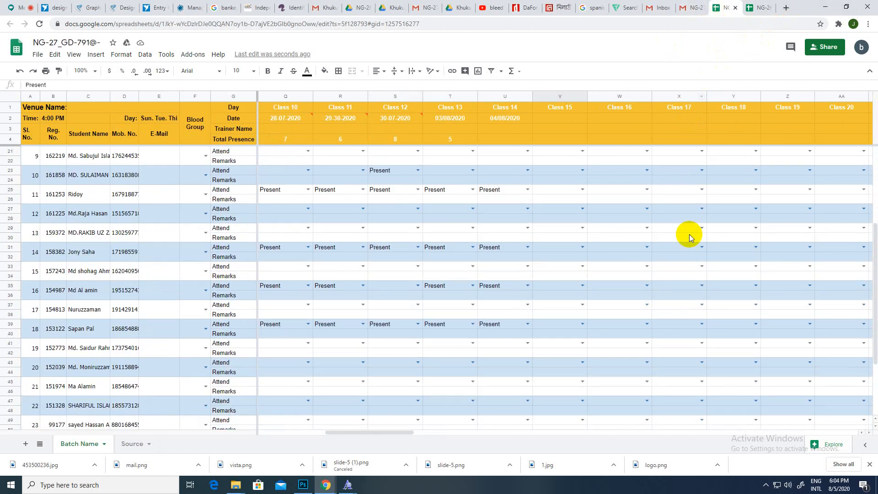
{"action": "scroll", "coordinate": [95, 352], "scroll_direction": "down", "scroll_amount": 3}
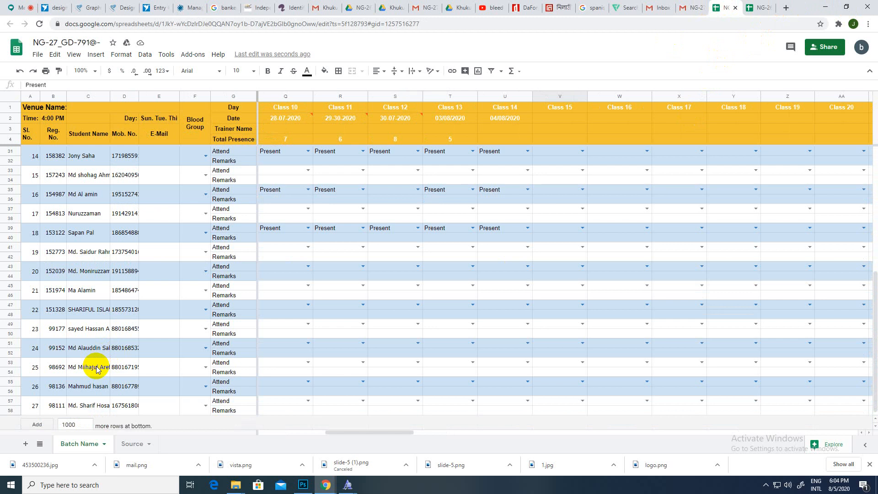
- Mark the students with serial numbers 18 and 16 as Present for Class 15 in the NG-27 sheet
{"action": "left_click", "coordinate": [581, 222]}
{"action": "double_click", "coordinate": [582, 224]}
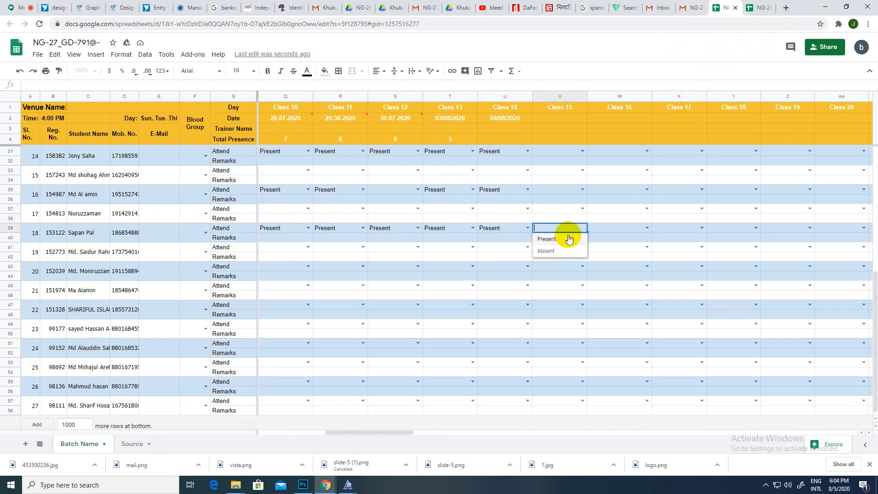
{"action": "left_click", "coordinate": [569, 239]}
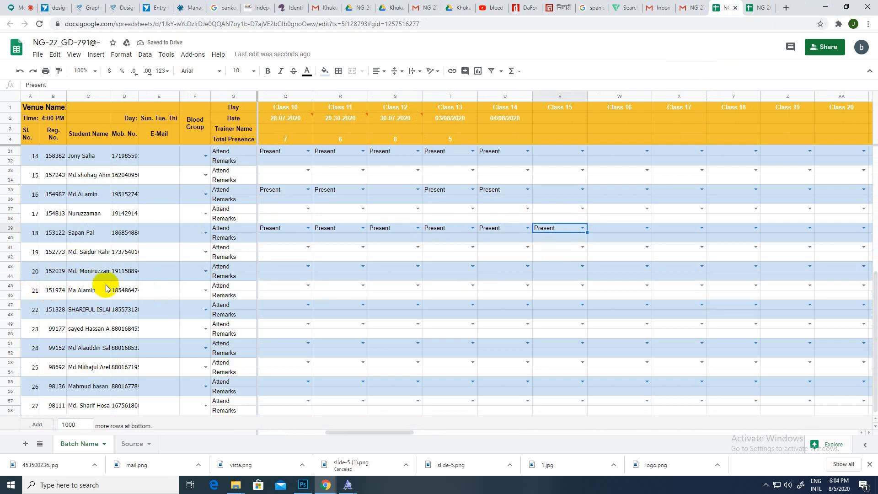
{"action": "scroll", "coordinate": [105, 265], "scroll_direction": "up", "scroll_amount": 2}
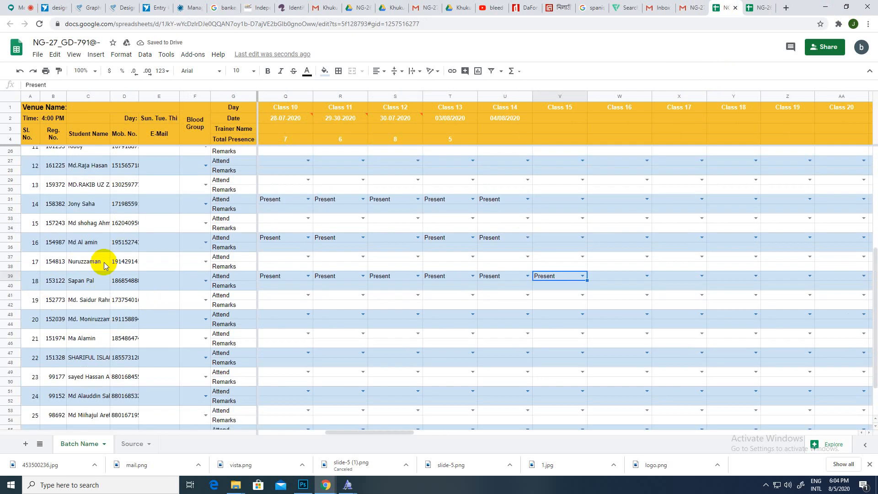
{"action": "left_click", "coordinate": [584, 239]}
{"action": "left_click", "coordinate": [565, 248]}
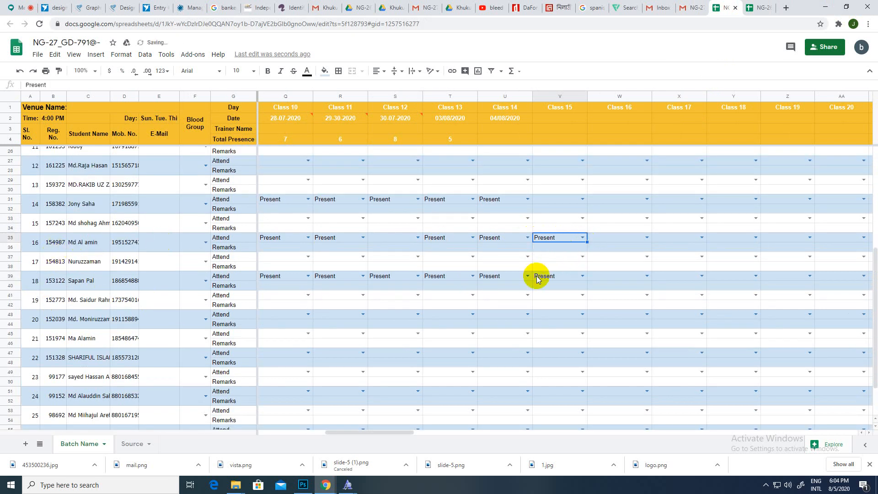
- Mark the student with serial number 24 as Present for Class 15 and check the attendance marks of the earlier classes
{"action": "scroll", "coordinate": [539, 346], "scroll_direction": "down", "scroll_amount": 2}
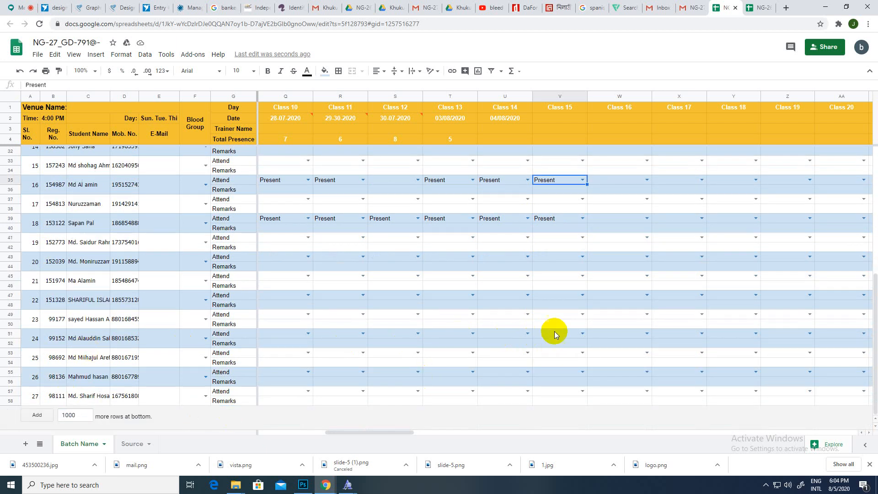
{"action": "left_click", "coordinate": [579, 332]}
{"action": "left_click", "coordinate": [563, 346]}
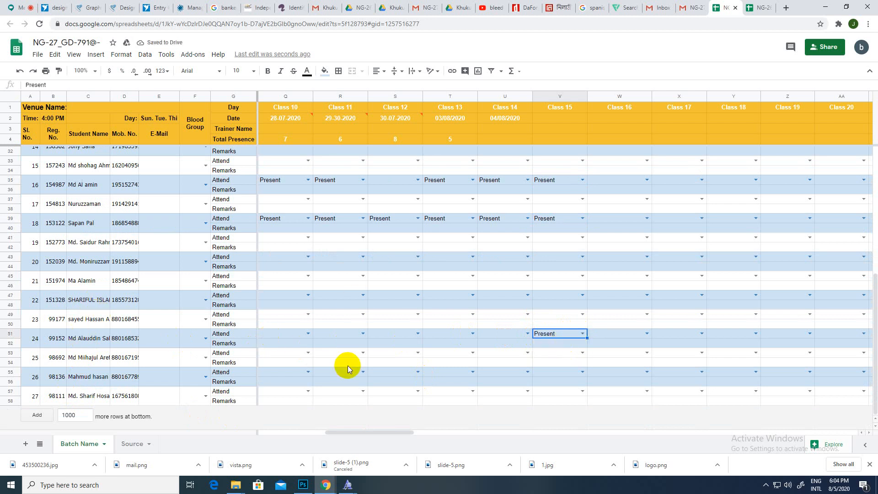
{"action": "scroll", "coordinate": [347, 366], "scroll_direction": "left", "scroll_amount": 5}
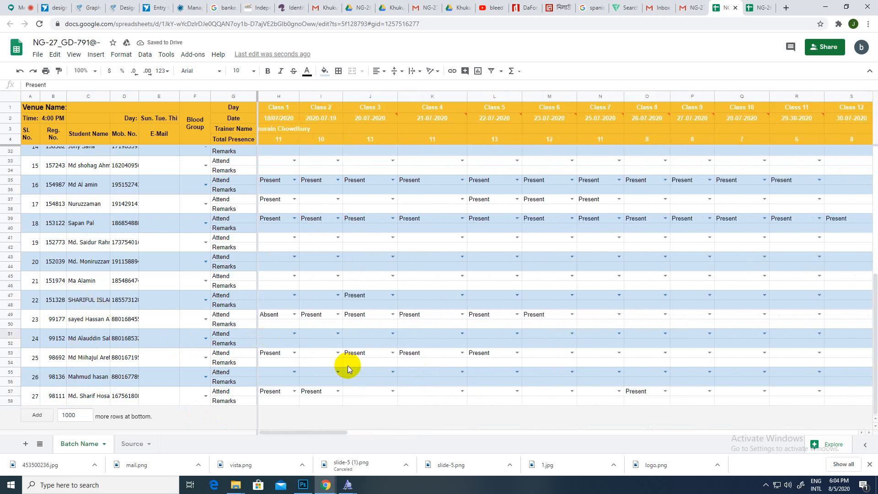
{"action": "scroll", "coordinate": [347, 366], "scroll_direction": "right", "scroll_amount": 5}
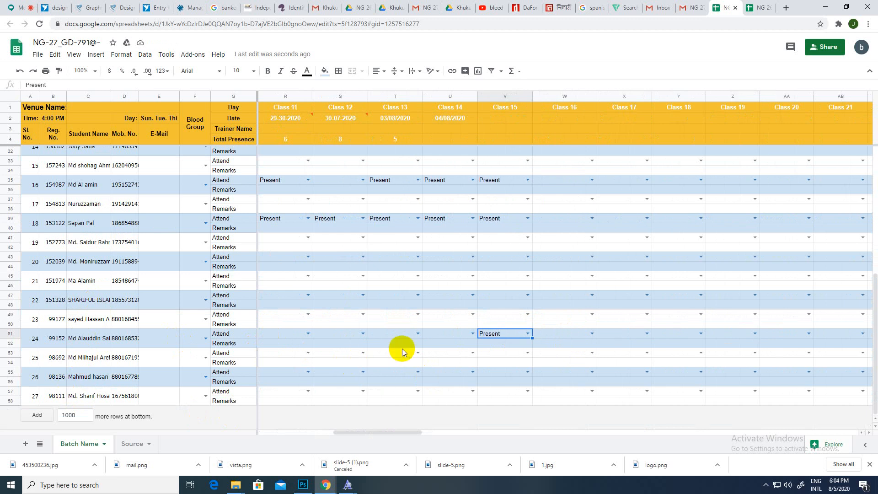
- Look through the student list and mark the student with serial number 10 as Present for Class 15
{"action": "scroll", "coordinate": [402, 349], "scroll_direction": "up", "scroll_amount": 1}
{"action": "scroll", "coordinate": [402, 349], "scroll_direction": "down", "scroll_amount": 1}
{"action": "scroll", "coordinate": [402, 348], "scroll_direction": "up", "scroll_amount": 9}
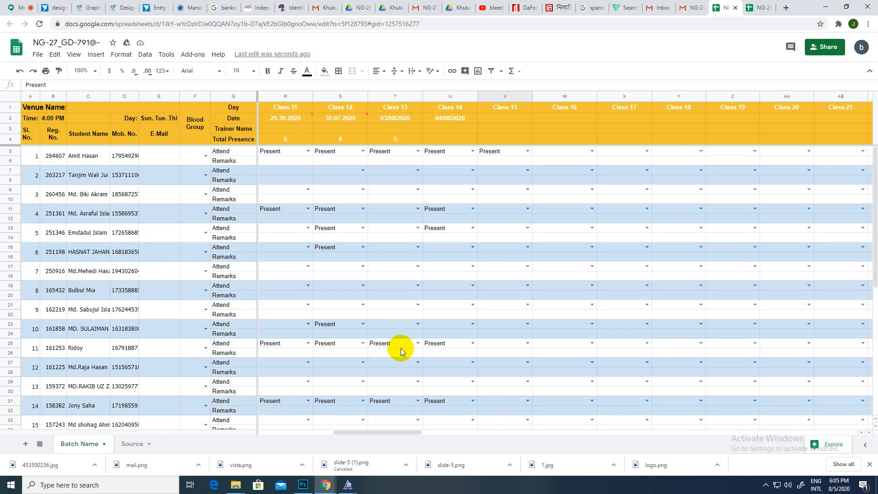
{"action": "scroll", "coordinate": [266, 284], "scroll_direction": "down", "scroll_amount": 1}
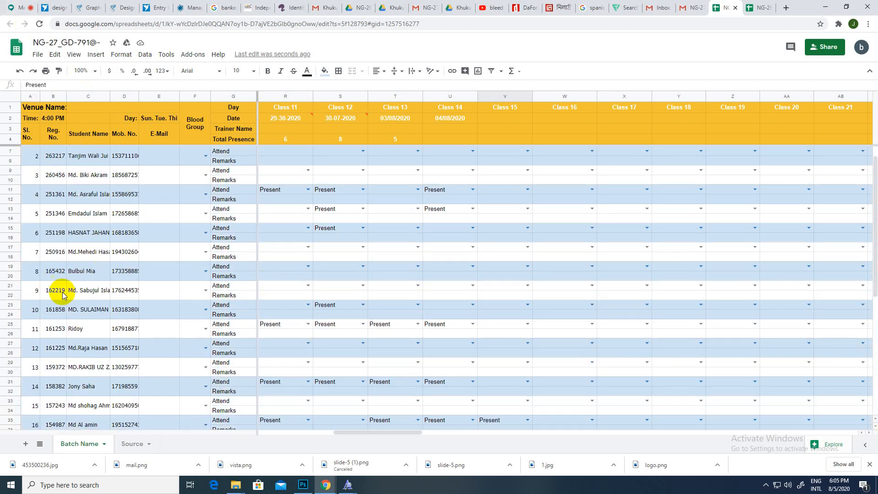
{"action": "left_click", "coordinate": [526, 305]}
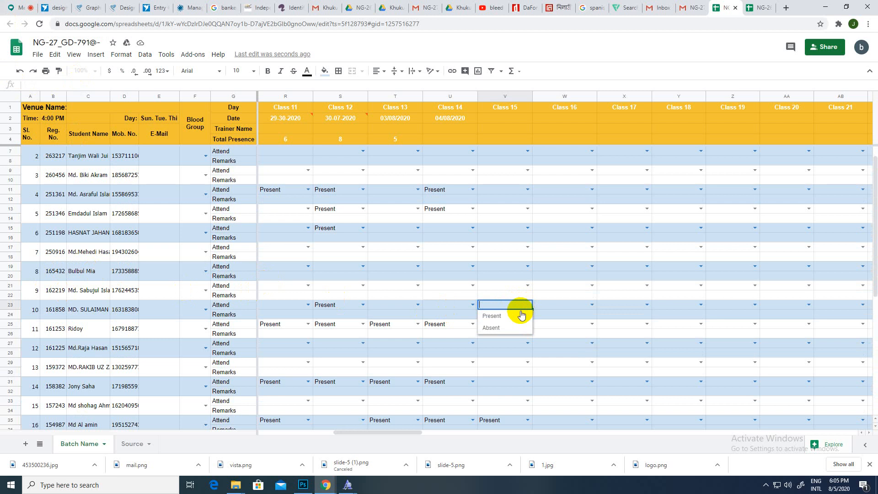
{"action": "left_click", "coordinate": [512, 315]}
{"action": "scroll", "coordinate": [328, 305], "scroll_direction": "up", "scroll_amount": 1}
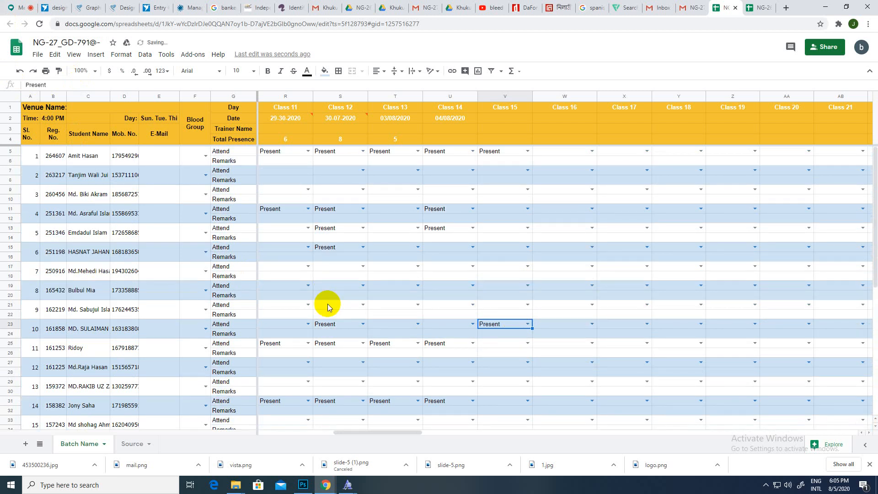
- Recheck the participants in the Google Meet call and mark the student with serial number 14 as Present for Class 15
{"action": "scroll", "coordinate": [328, 338], "scroll_direction": "down", "scroll_amount": 1}
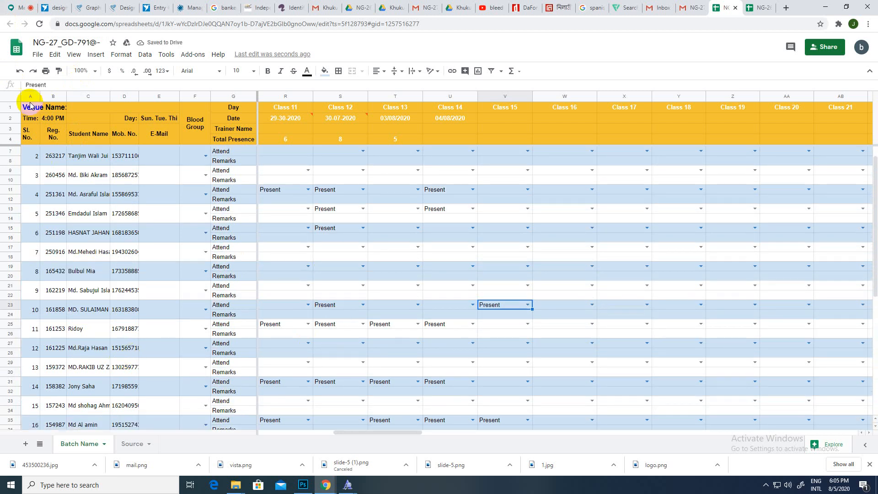
{"action": "left_click", "coordinate": [25, 7]}
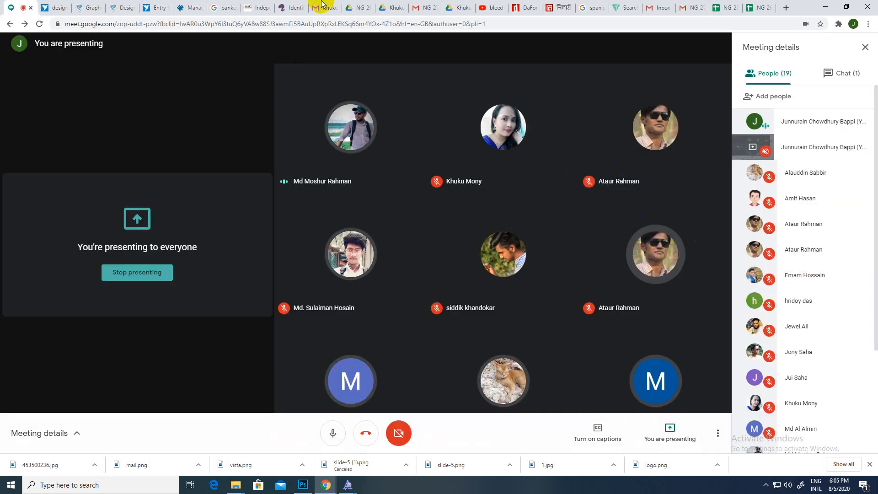
{"action": "left_click", "coordinate": [726, 7]}
{"action": "scroll", "coordinate": [530, 204], "scroll_direction": "down", "scroll_amount": 1}
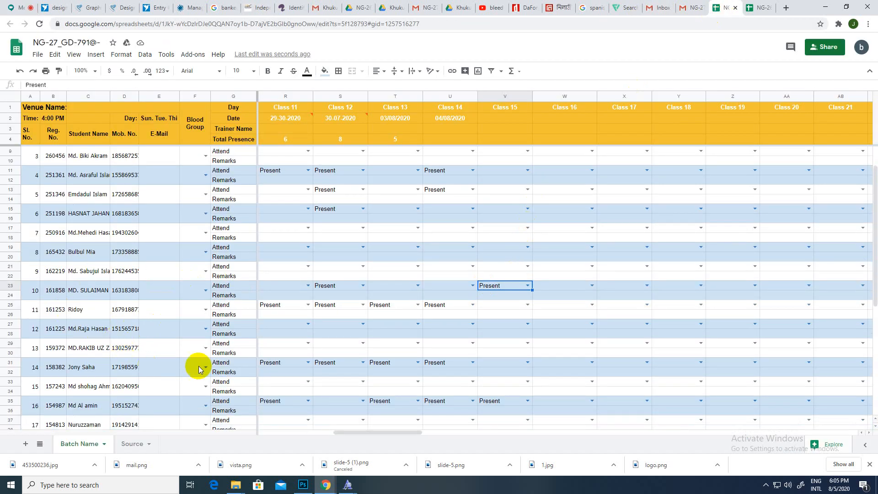
{"action": "left_click", "coordinate": [528, 362]}
{"action": "left_click", "coordinate": [498, 371]}
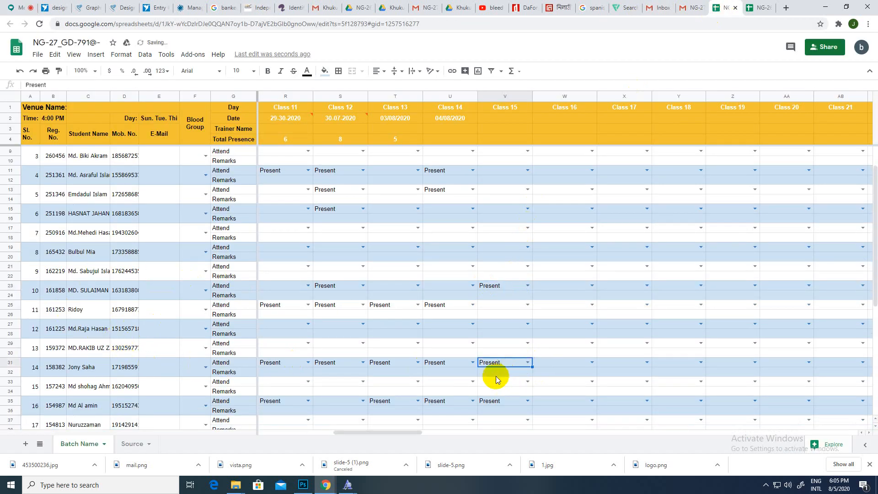
- Check the Google Meet chat for attendance replies and mark the student with serial number 11 as Present for Class 15 in the NG-27 sheet
{"action": "scroll", "coordinate": [496, 376], "scroll_direction": "down", "scroll_amount": 2}
{"action": "scroll", "coordinate": [496, 376], "scroll_direction": "down", "scroll_amount": 3}
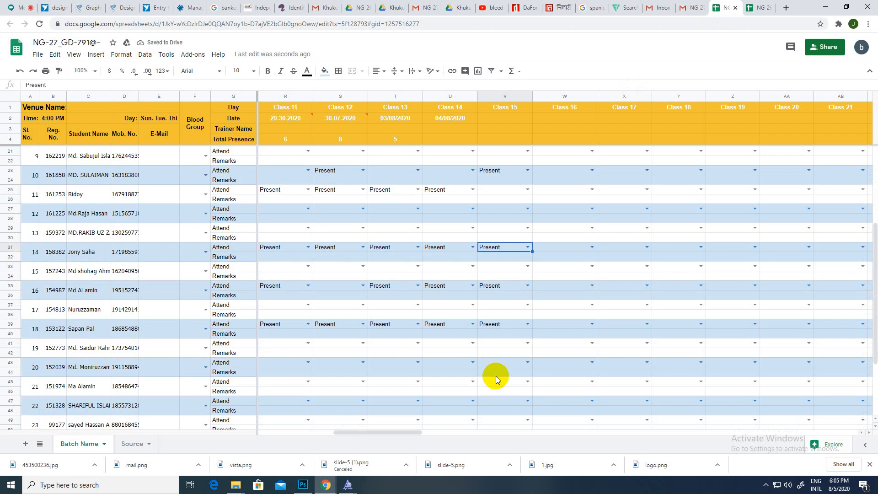
{"action": "scroll", "coordinate": [496, 376], "scroll_direction": "up", "scroll_amount": 6}
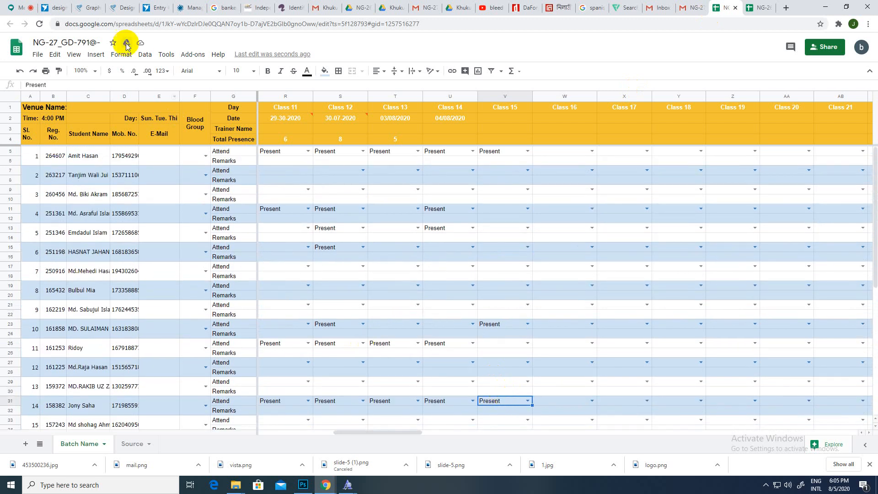
{"action": "left_click", "coordinate": [17, 8]}
{"action": "left_click", "coordinate": [845, 72]}
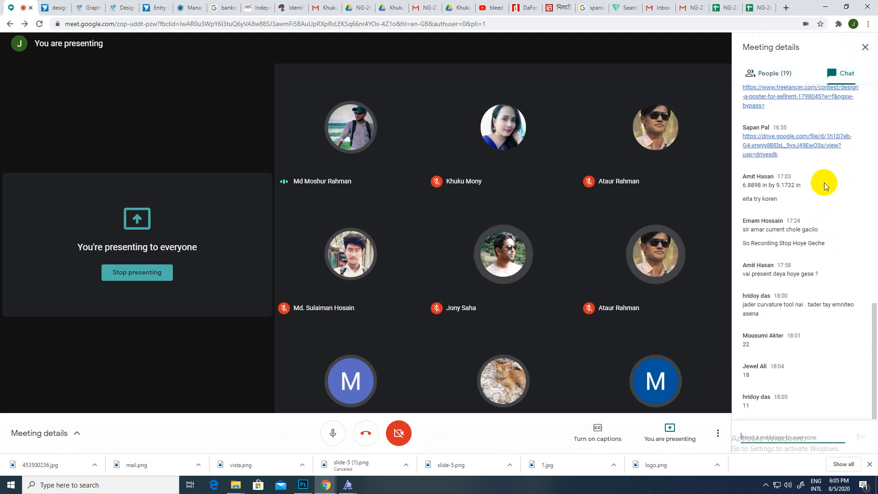
{"action": "left_click", "coordinate": [713, 13]}
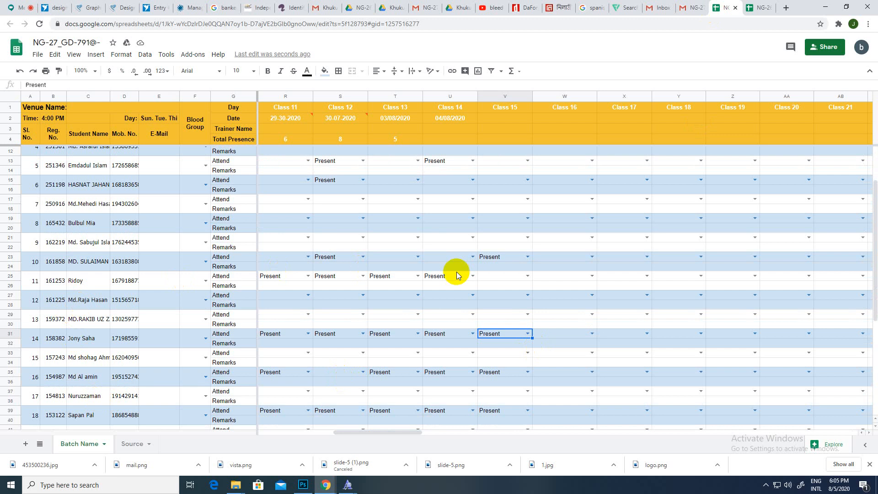
{"action": "left_click", "coordinate": [528, 276]}
{"action": "left_click", "coordinate": [490, 285]}
- Count the Present marks for Class 15, enter 7 as its total presence and set its date to 05/08/2020
{"action": "scroll", "coordinate": [461, 311], "scroll_direction": "up", "scroll_amount": 2}
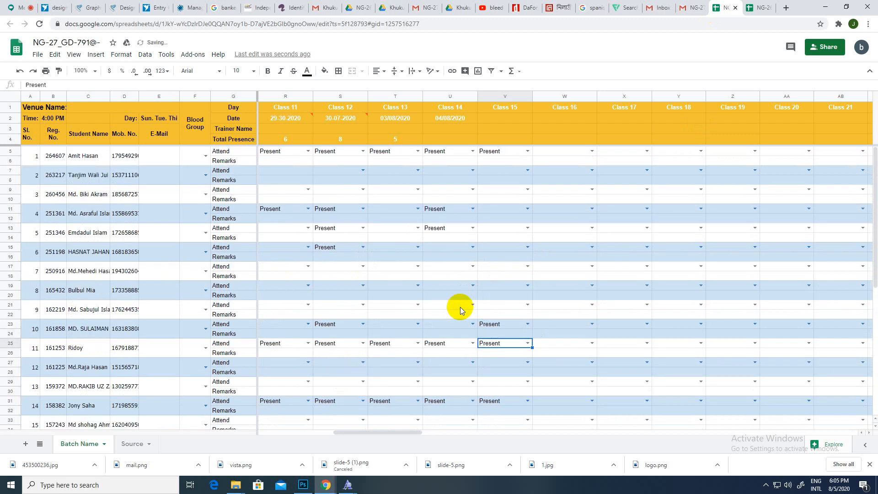
{"action": "scroll", "coordinate": [460, 310], "scroll_direction": "down", "scroll_amount": 5}
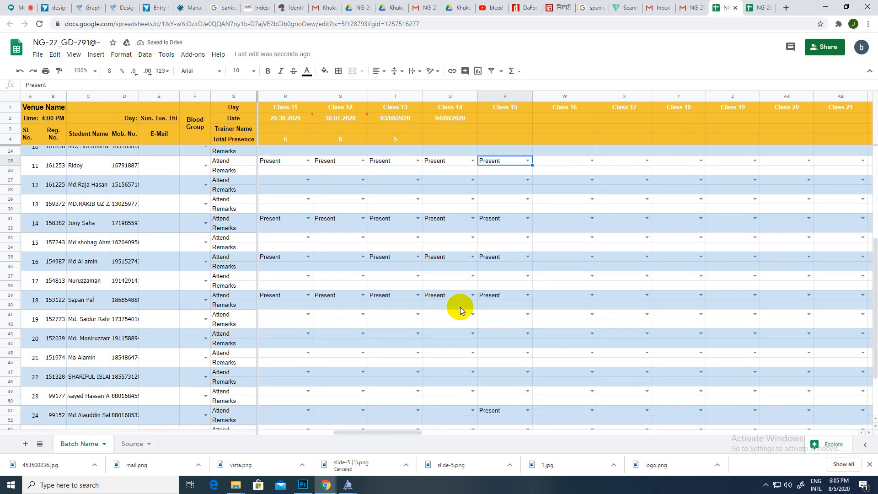
{"action": "scroll", "coordinate": [461, 310], "scroll_direction": "down", "scroll_amount": 2}
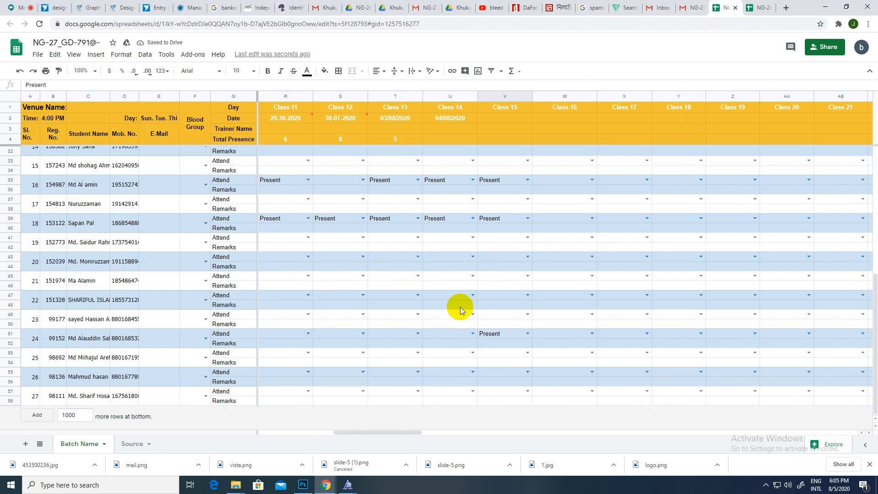
{"action": "scroll", "coordinate": [460, 310], "scroll_direction": "up", "scroll_amount": 4}
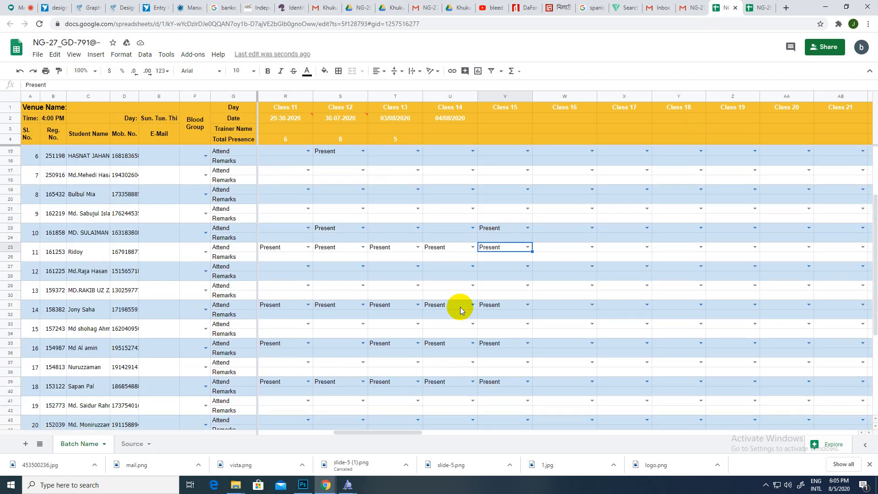
{"action": "scroll", "coordinate": [461, 310], "scroll_direction": "up", "scroll_amount": 3}
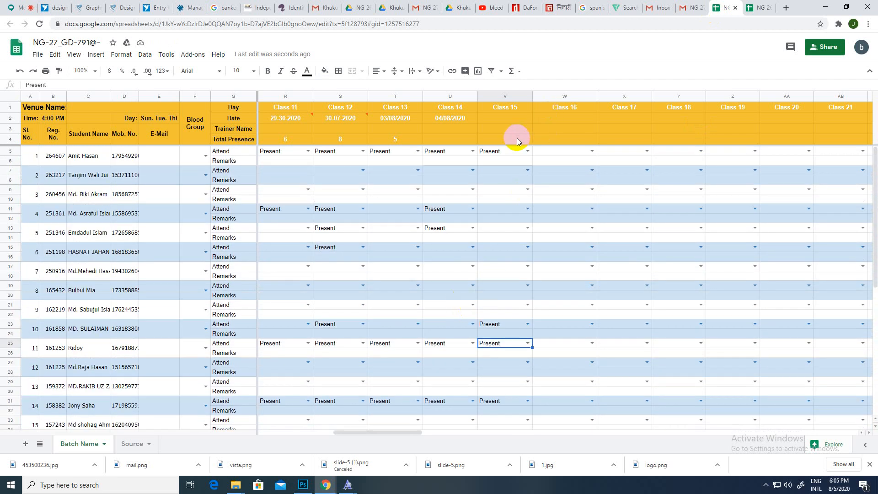
{"action": "left_click", "coordinate": [517, 139]}
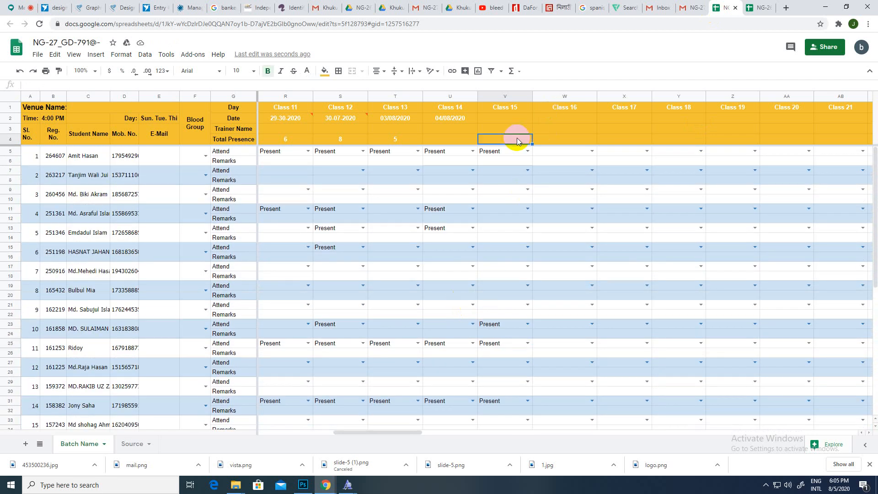
{"action": "type", "text": "7"}
{"action": "double_click", "coordinate": [512, 118]}
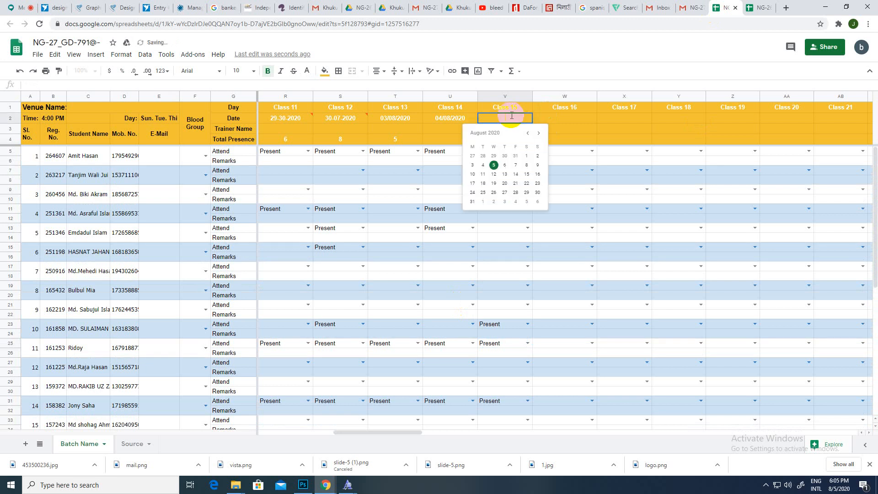
{"action": "left_click", "coordinate": [494, 165]}
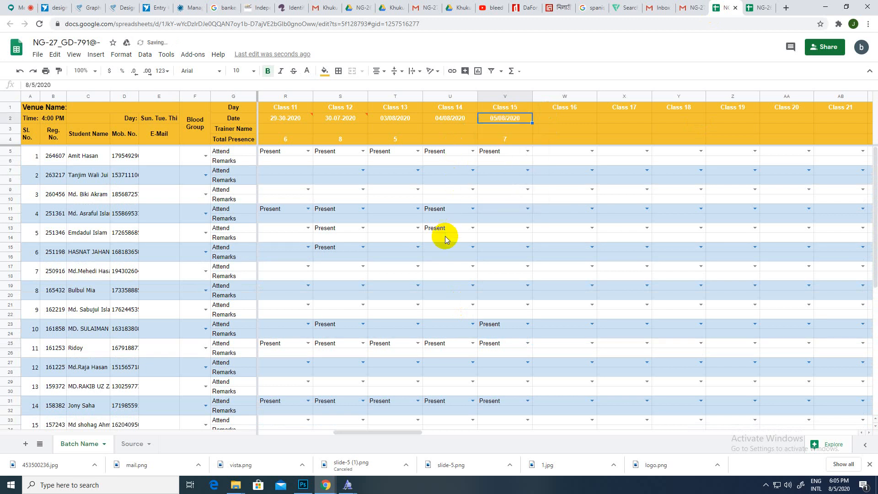
- Review the Present marks, enter 7 as the total presence for Class 14 and return to the Google Meet call
{"action": "scroll", "coordinate": [456, 334], "scroll_direction": "down", "scroll_amount": 6}
{"action": "scroll", "coordinate": [458, 342], "scroll_direction": "up", "scroll_amount": 7}
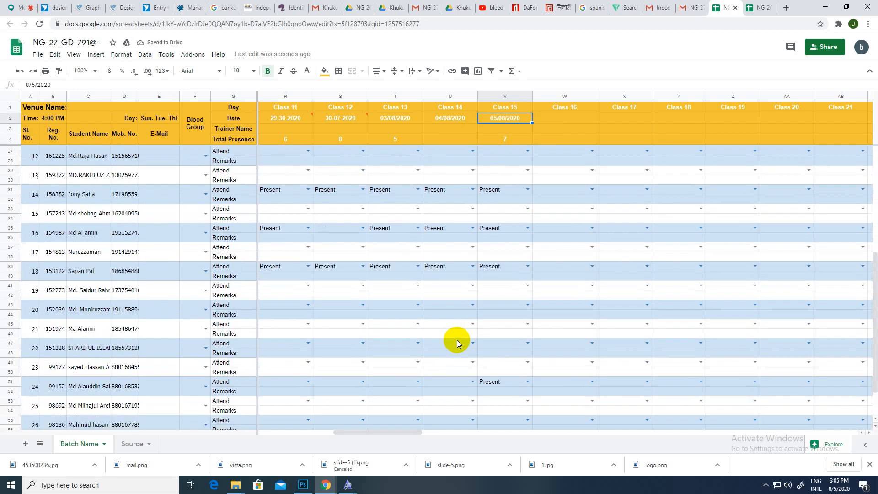
{"action": "scroll", "coordinate": [458, 343], "scroll_direction": "up", "scroll_amount": 3}
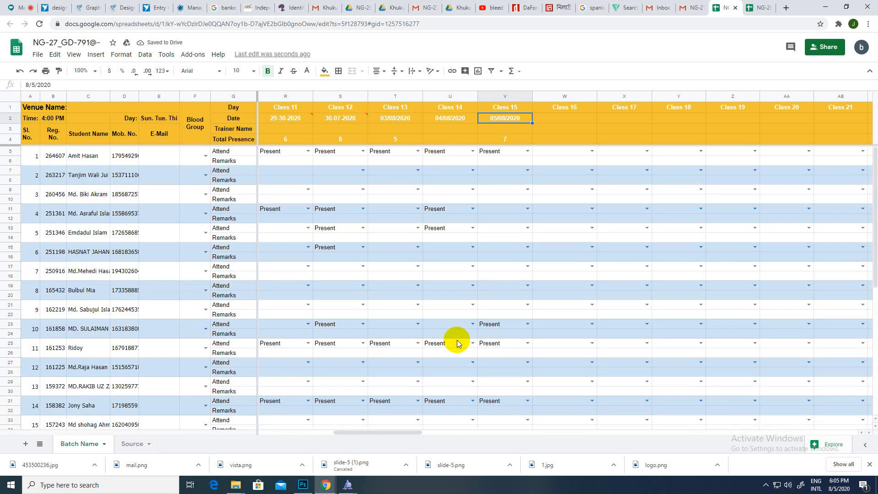
{"action": "left_click", "coordinate": [451, 140]}
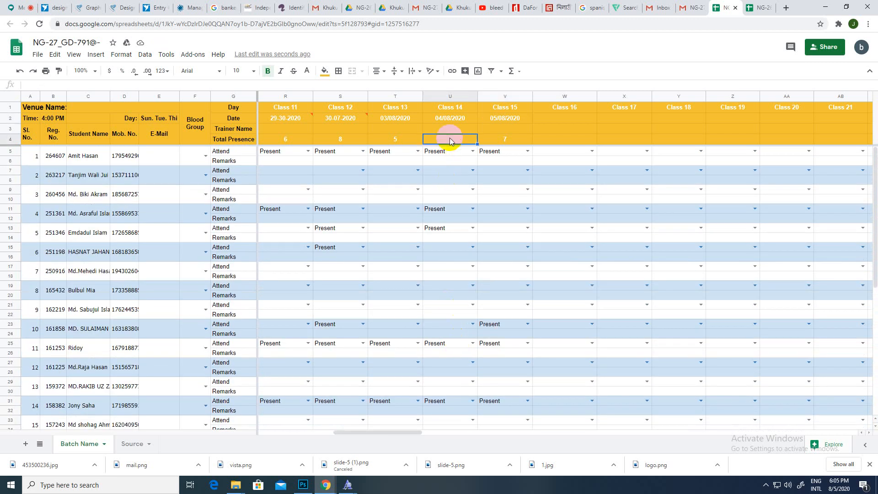
{"action": "type", "text": "7"}
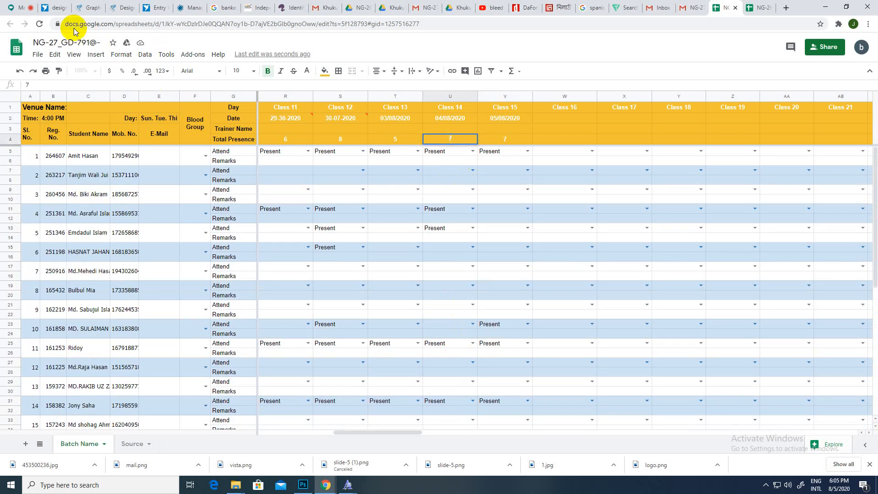
{"action": "left_click", "coordinate": [17, 9]}
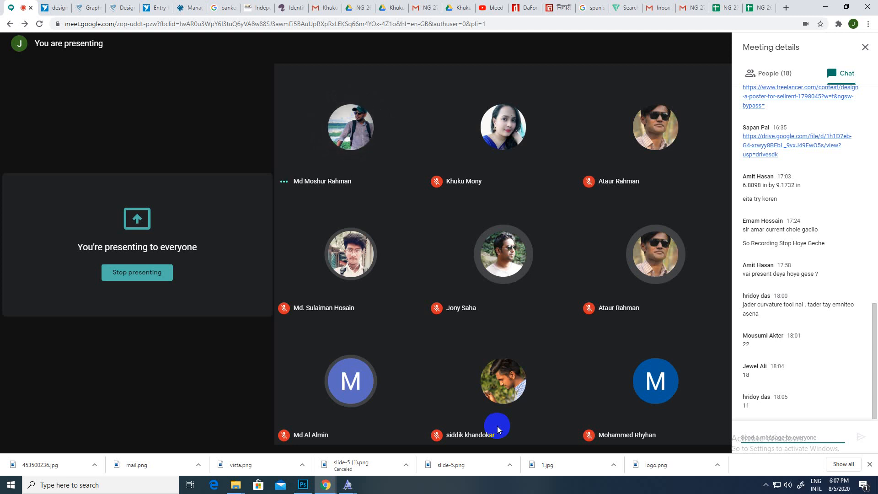
- Search Google for cgpeers on a new page, view the CGPeers website and close it again
{"action": "left_click", "coordinate": [784, 8]}
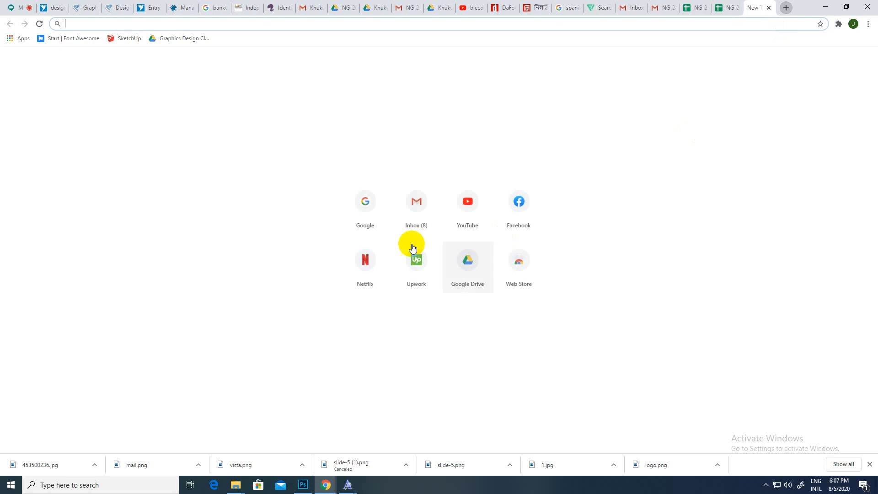
{"action": "left_click", "coordinate": [375, 202]}
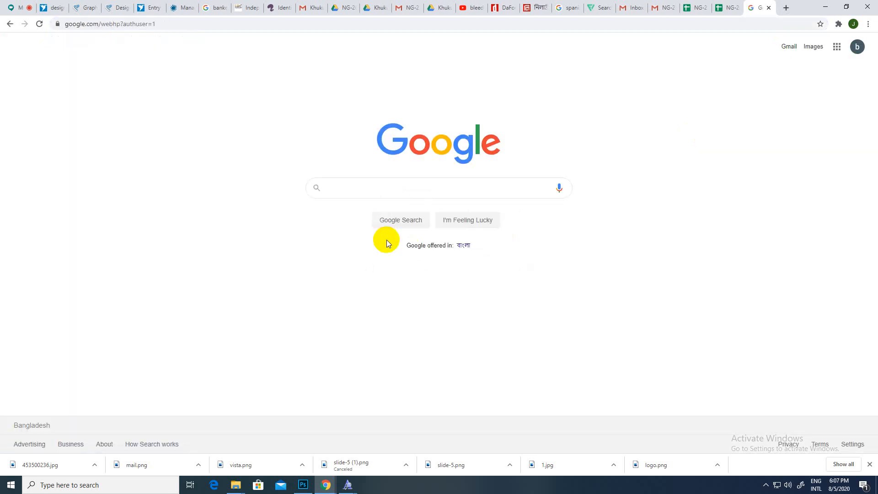
{"action": "type", "text": "CGPEER"}
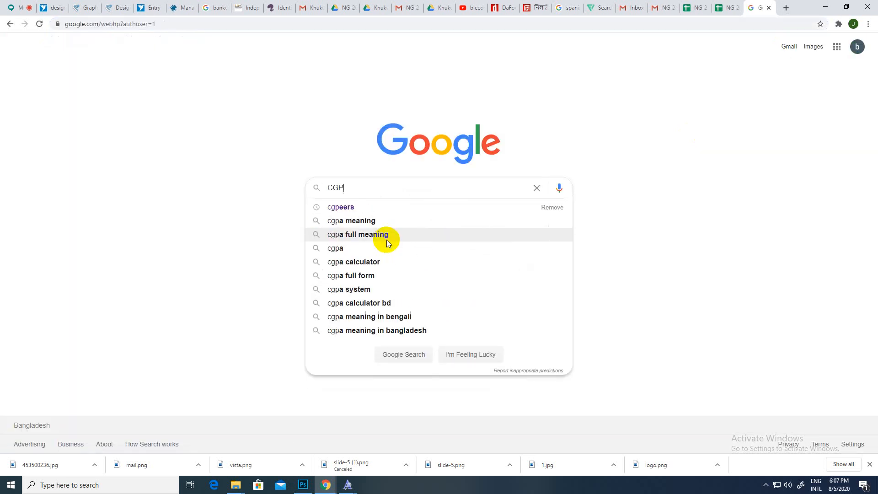
{"action": "left_click", "coordinate": [377, 208]}
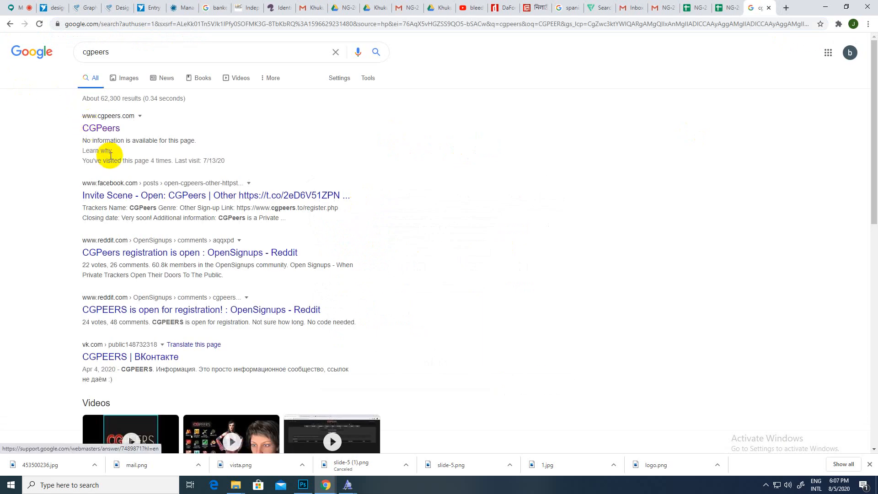
{"action": "left_click", "coordinate": [114, 132]}
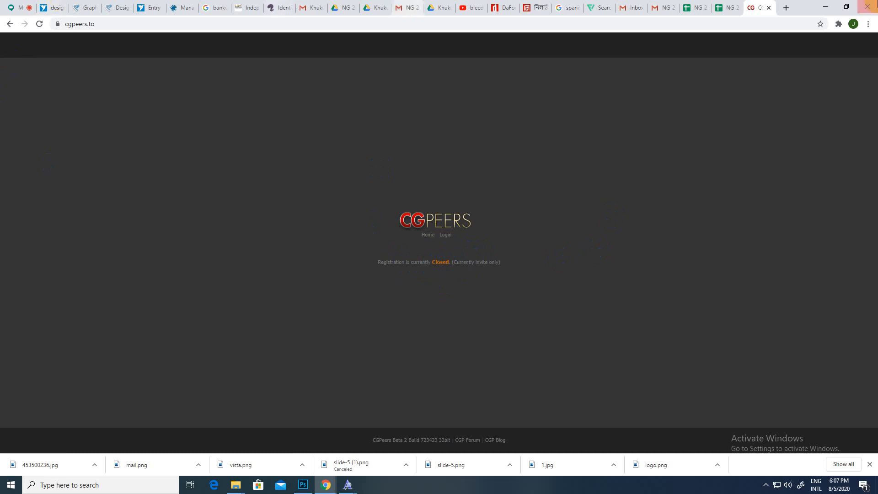
{"action": "left_click", "coordinate": [769, 7]}
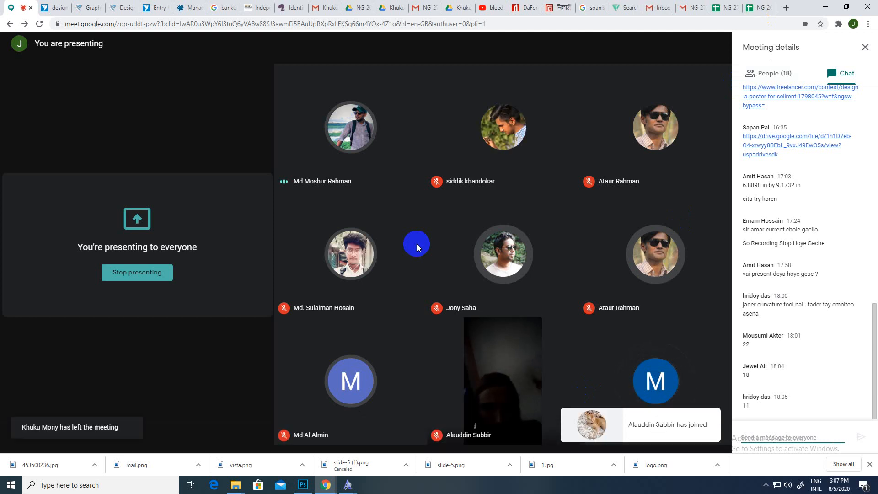
- Switch to an open File Explorer window
{"action": "mouse_move", "coordinate": [236, 485]}
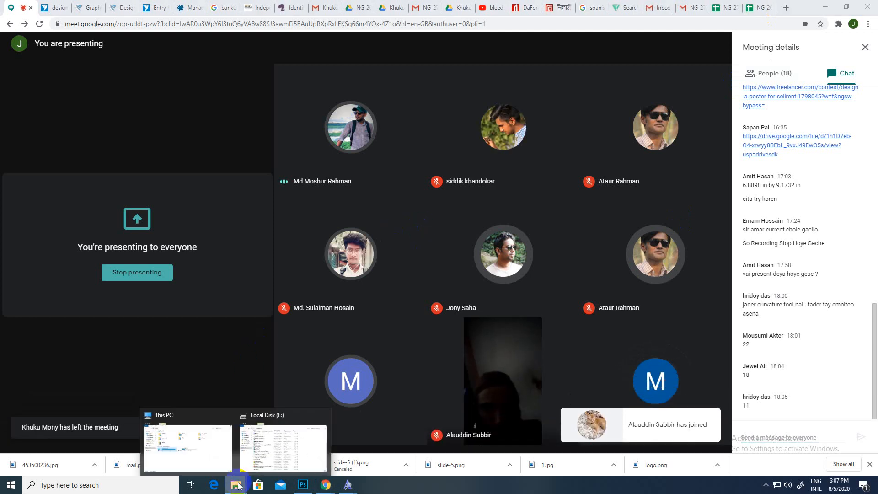